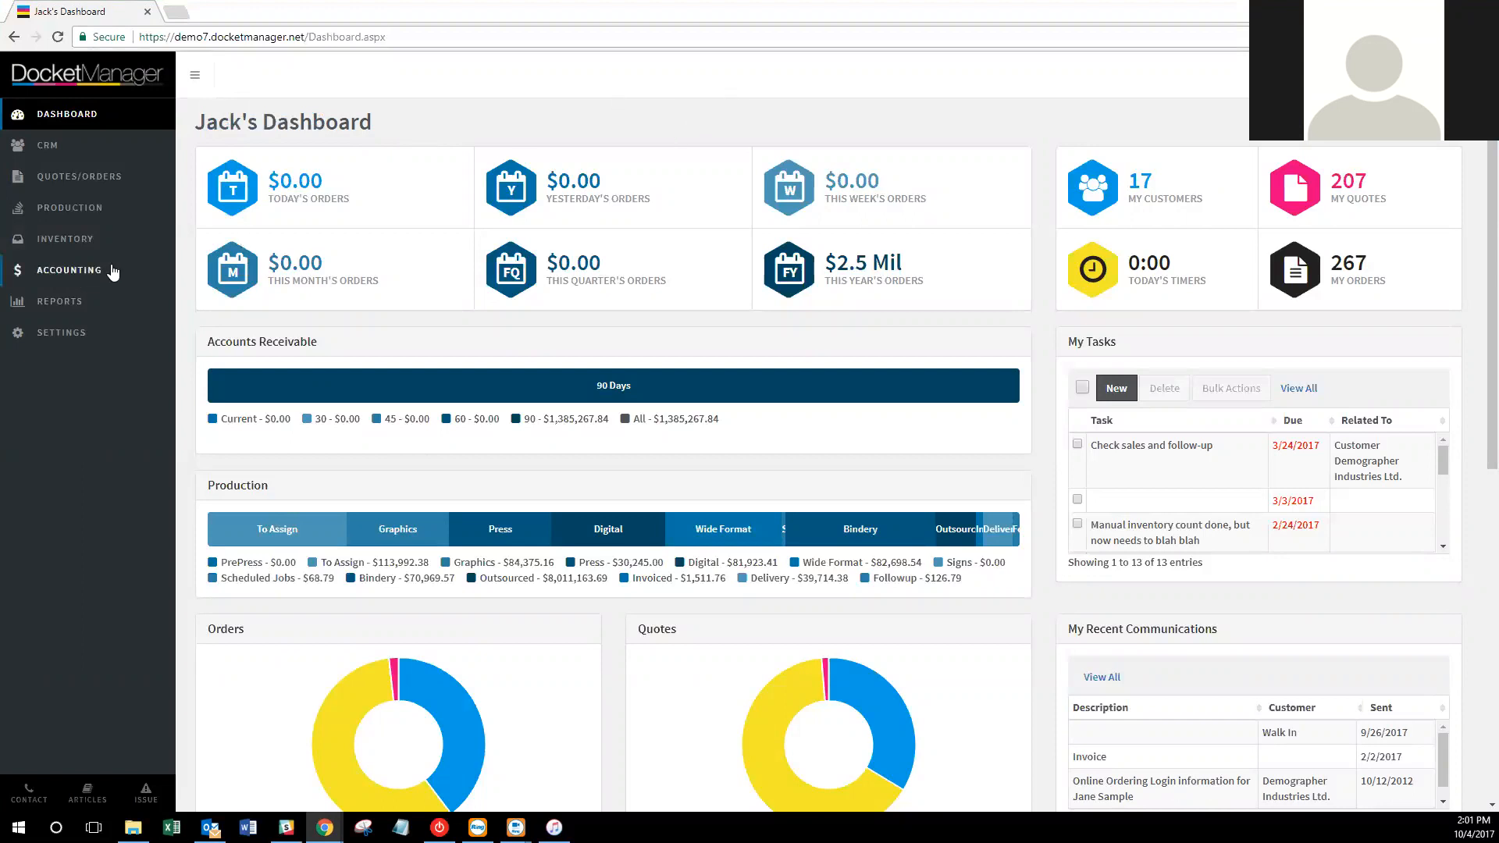
Open the Financial settings page from Settings, under Accounting.
click(131, 334)
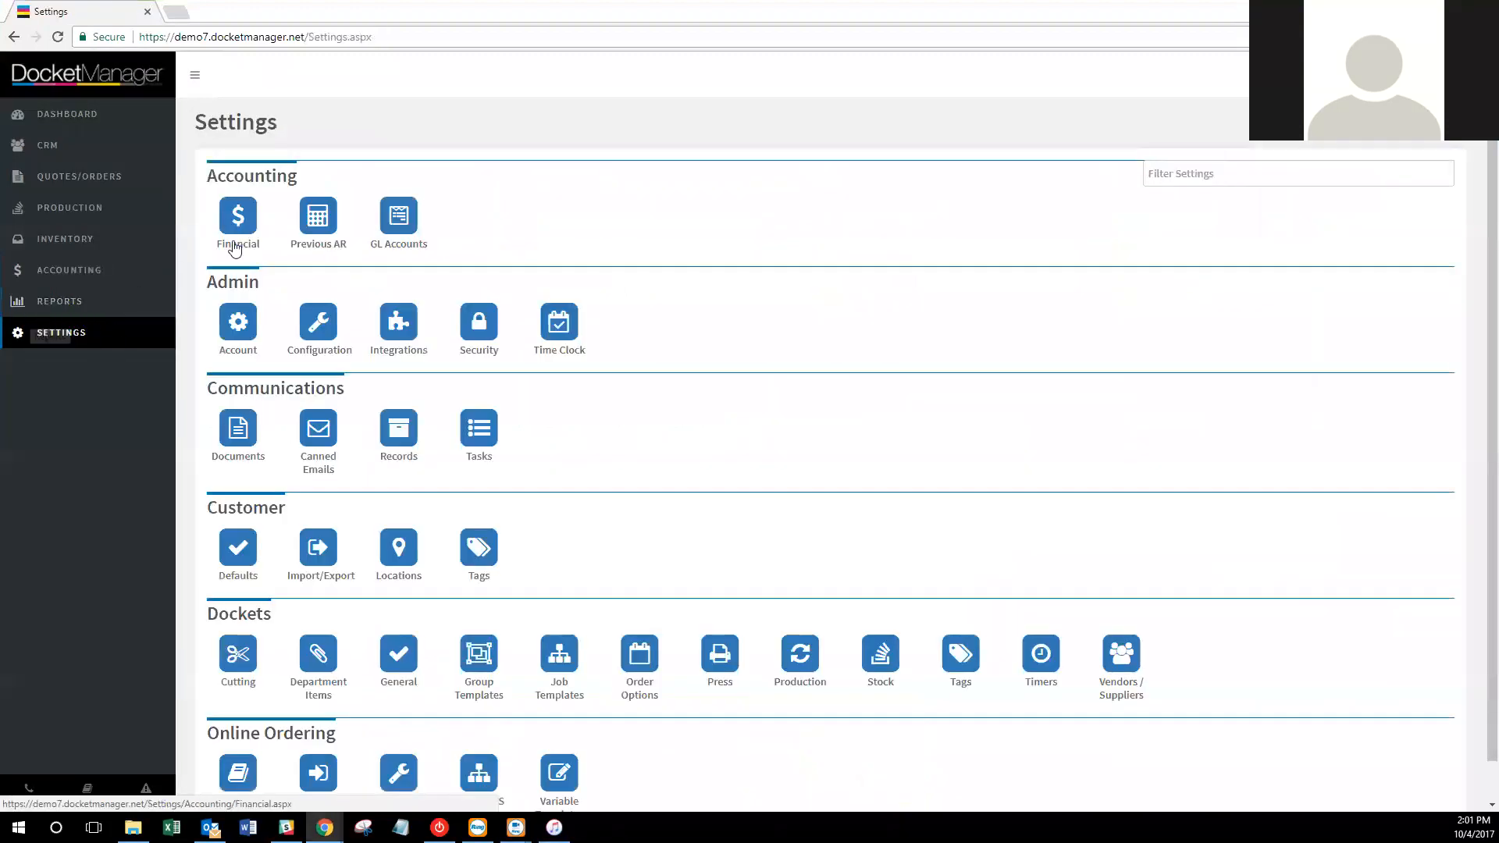
click(239, 226)
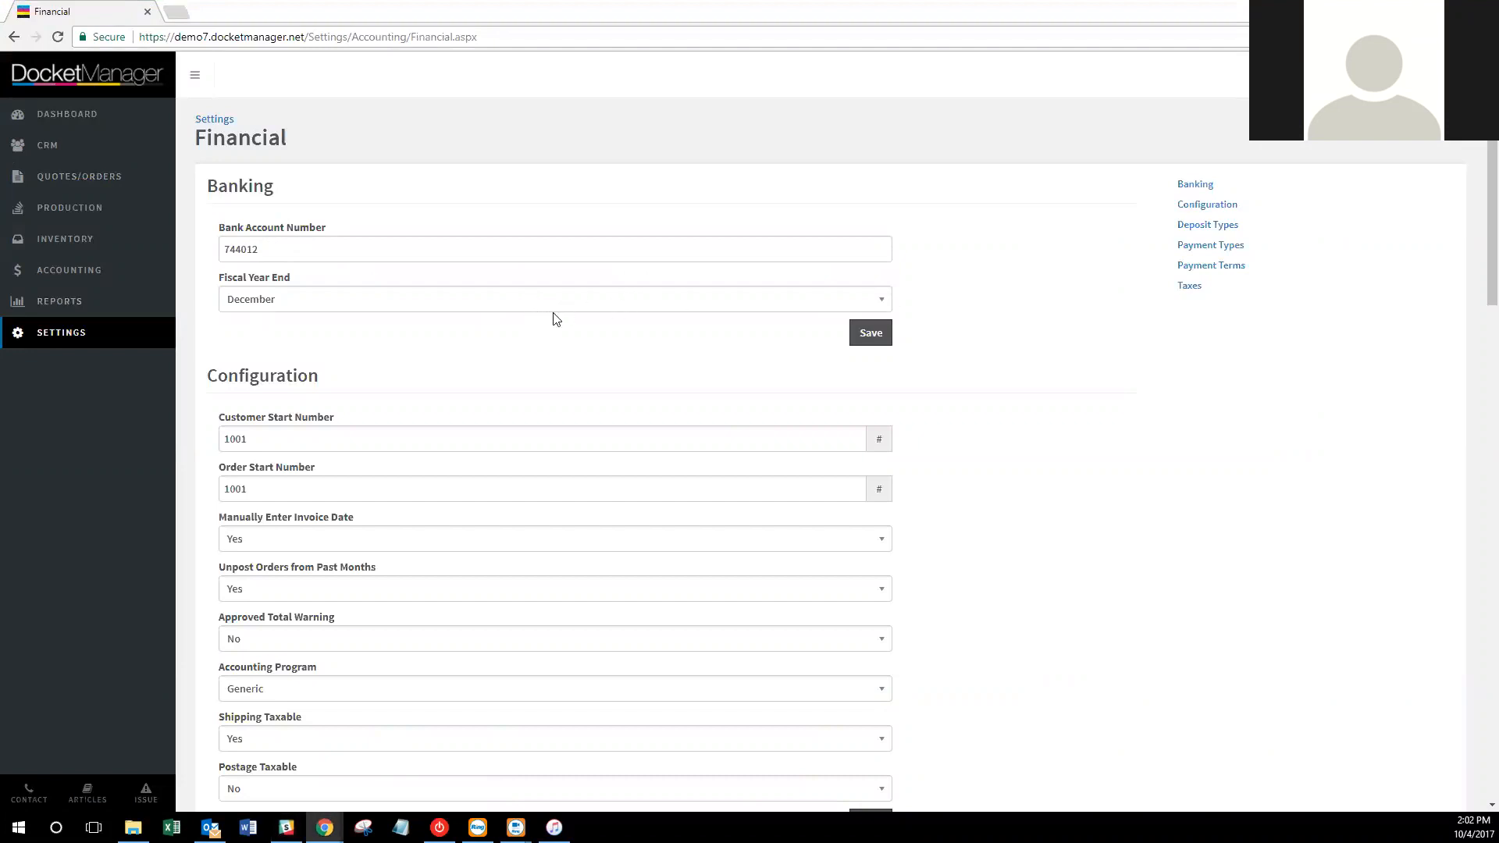
Open the Dashboard in a new tab, look it over, then return to the Financial settings tab.
right_click(114, 115)
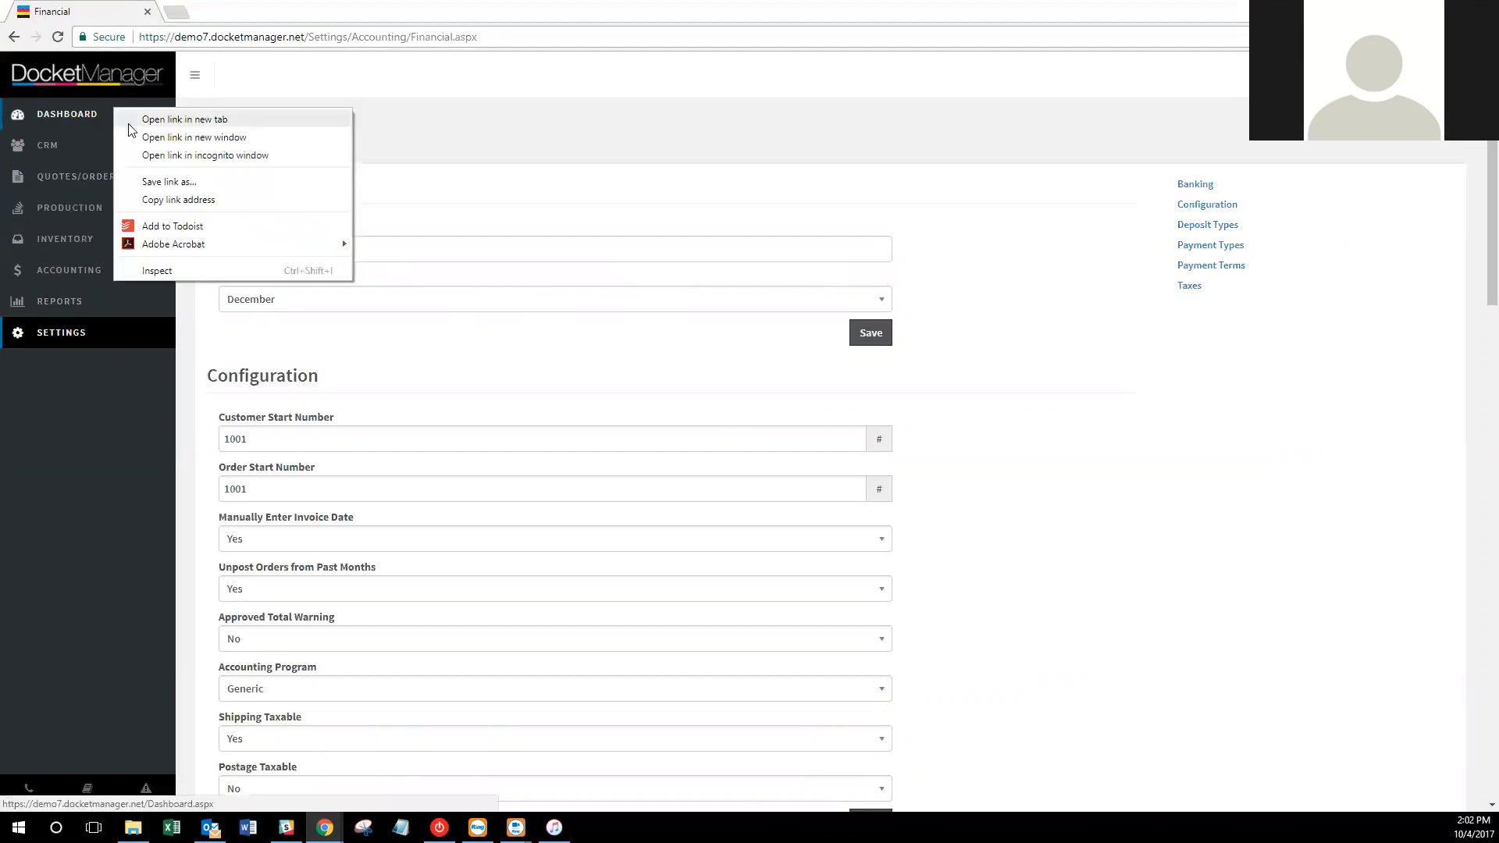
click(156, 121)
click(224, 20)
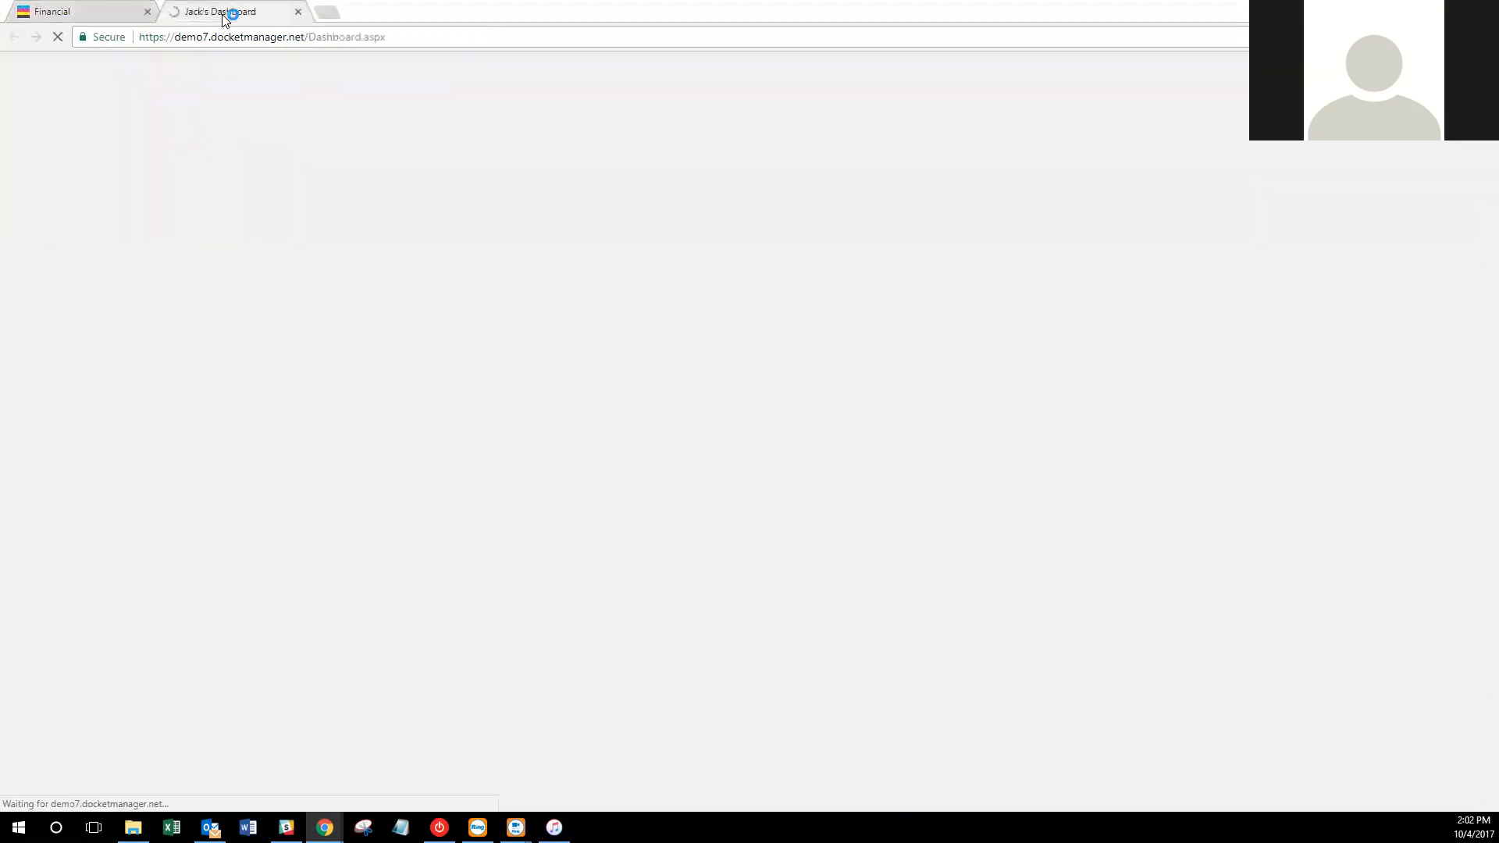
scroll(865, 601, down, 4)
scroll(865, 599, down, 4)
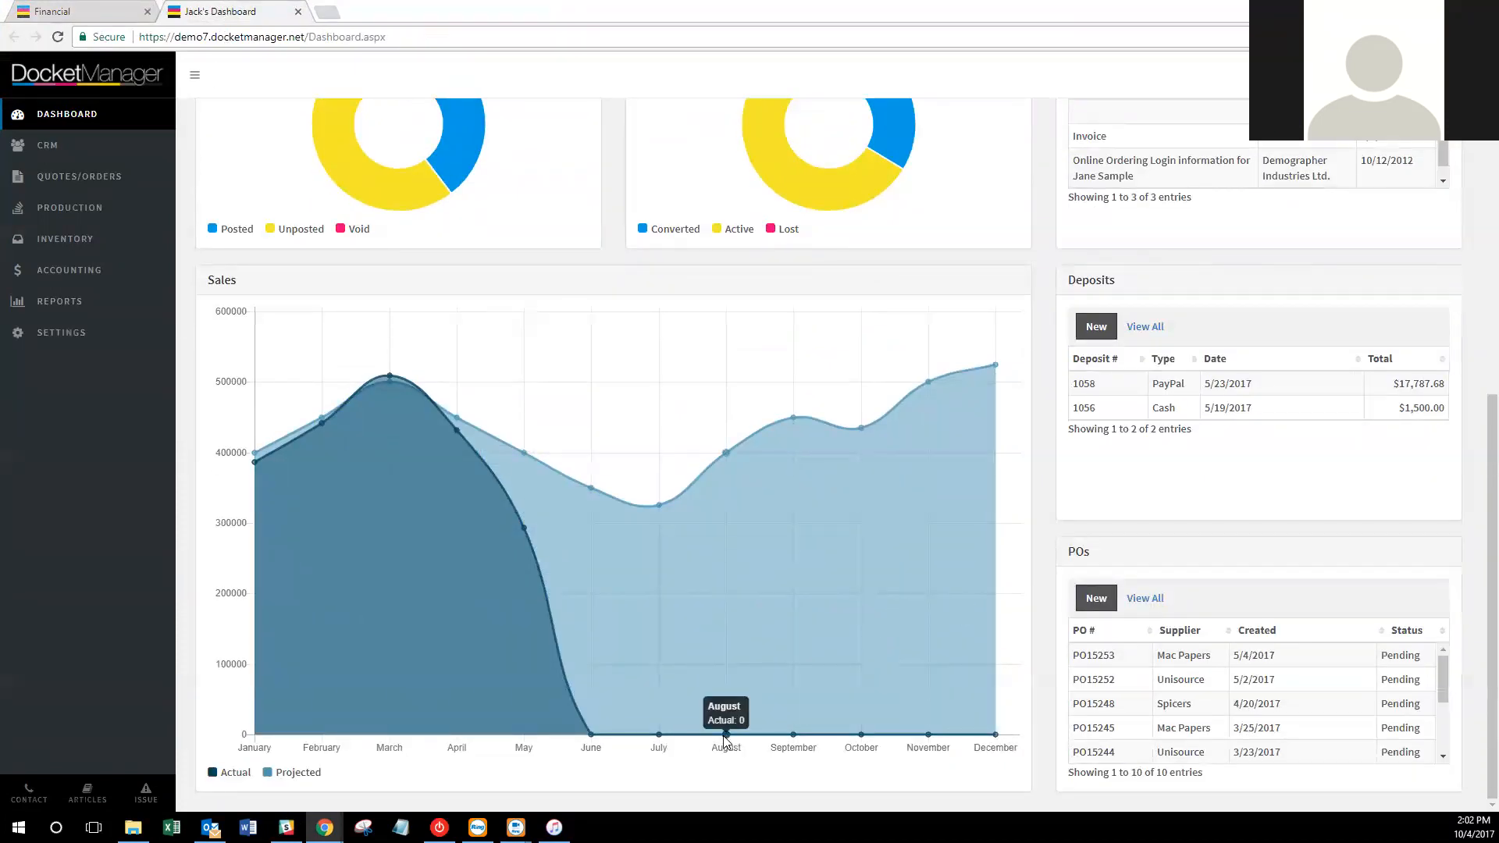
click(117, 10)
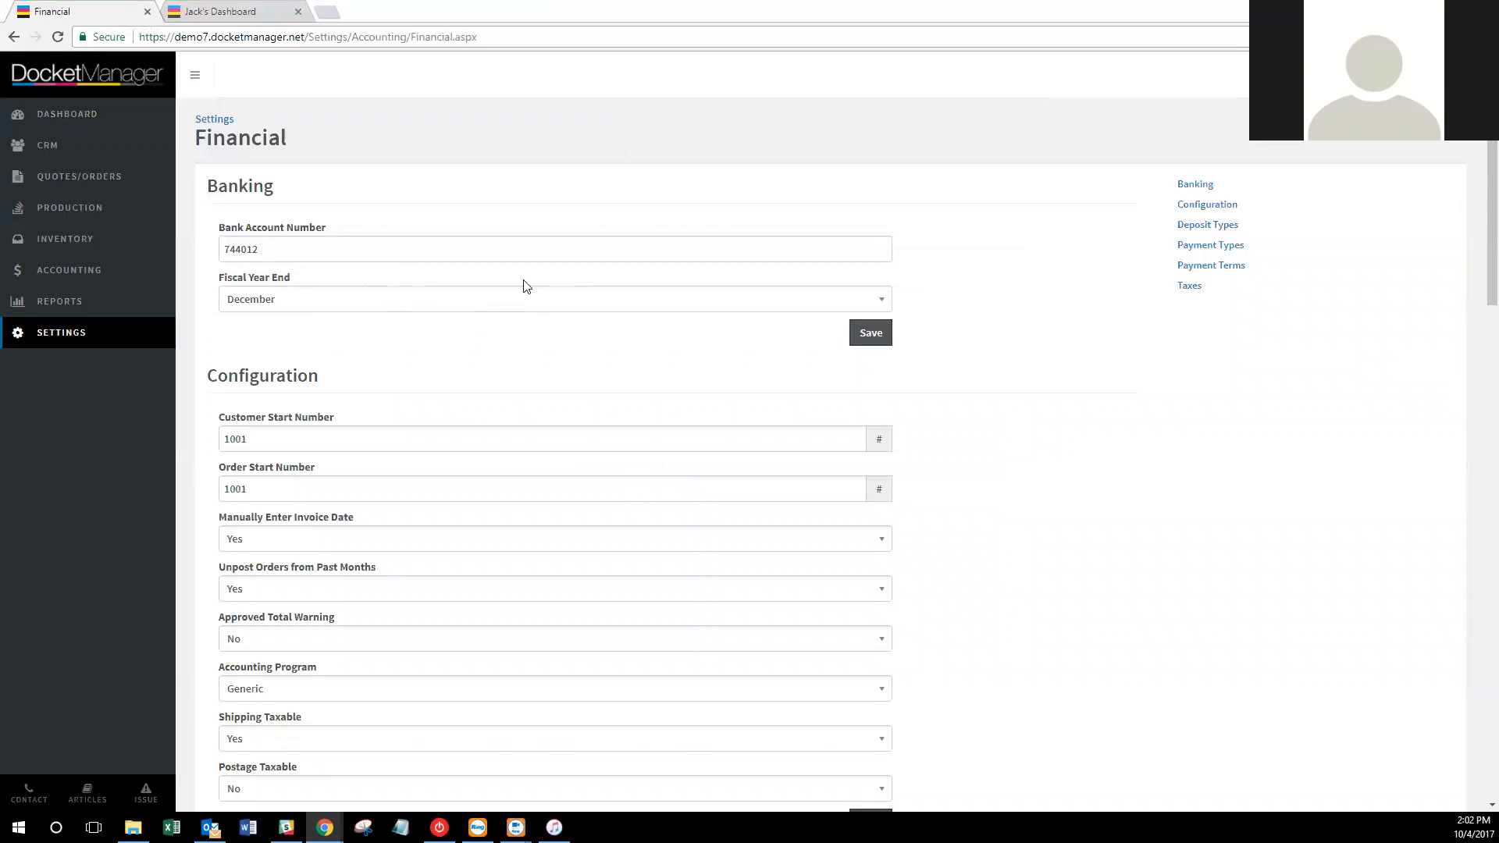
Try a Customer Start Number of 975, save, and dismiss the resulting error.
scroll(525, 286, down, 2)
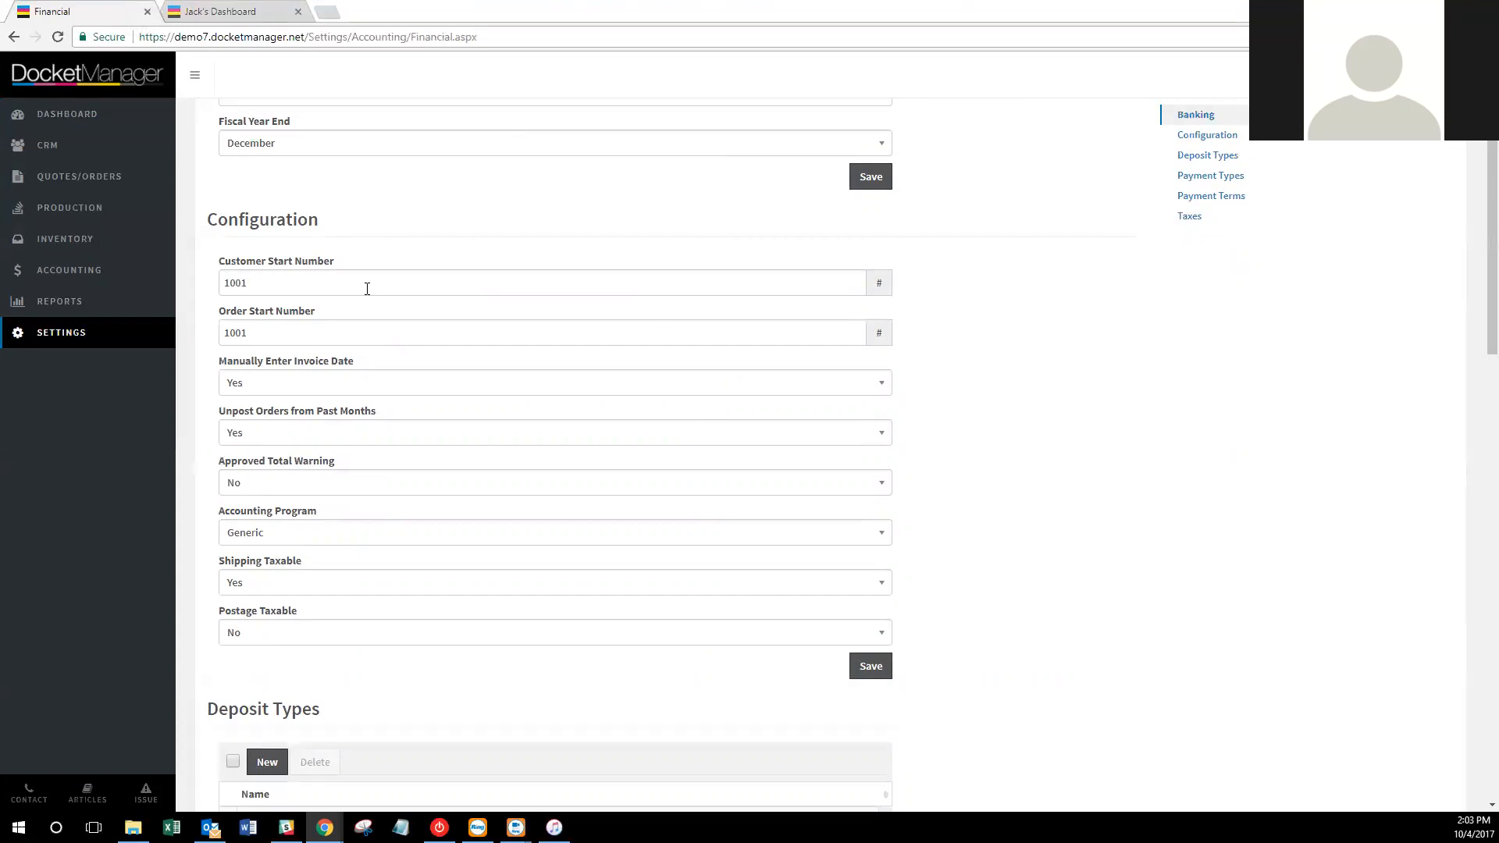
drag(323, 283, 224, 283)
text(975)
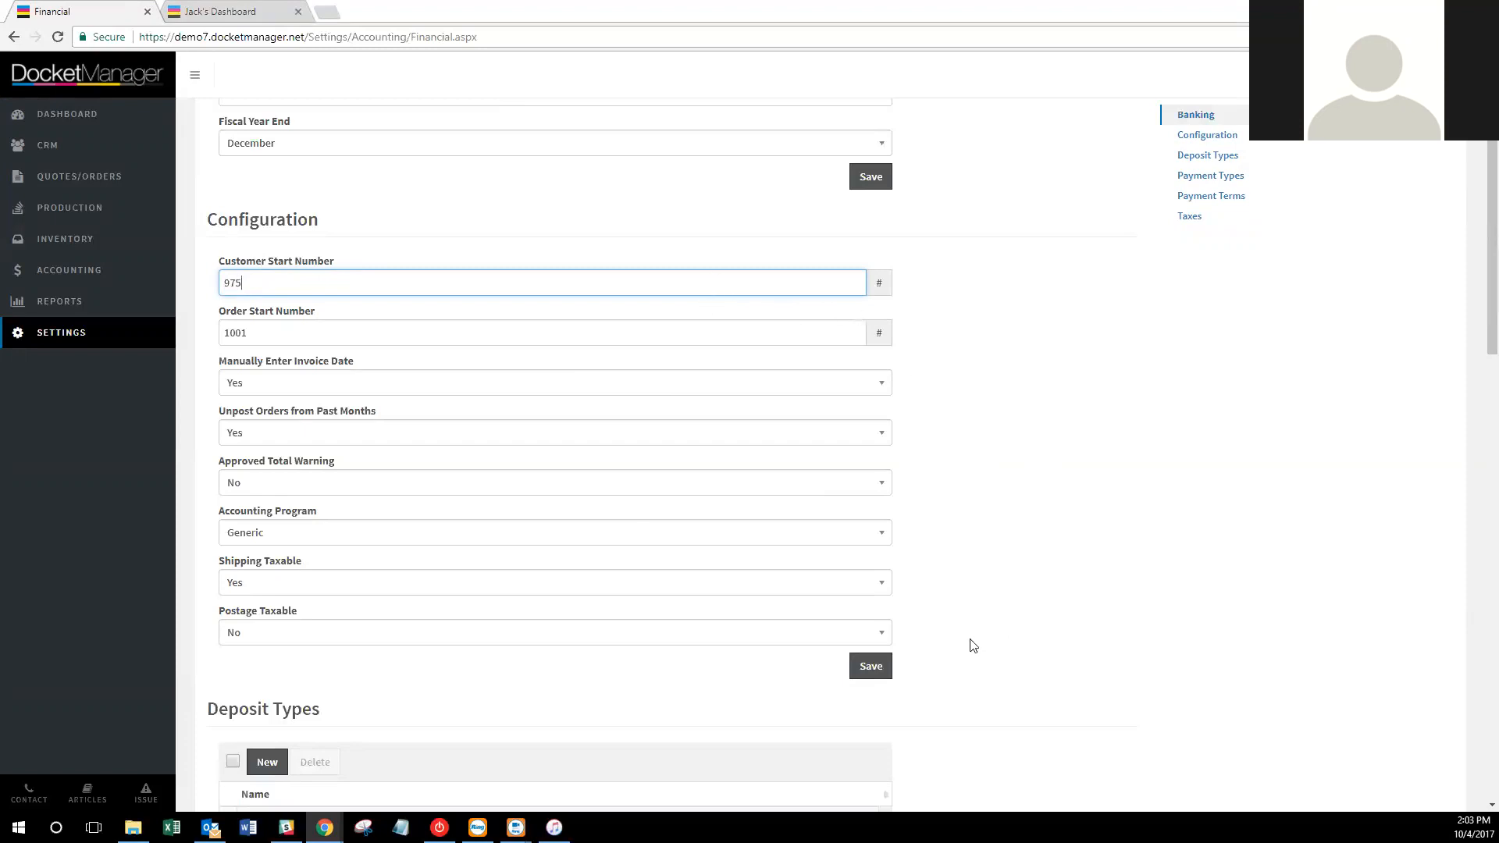
click(874, 676)
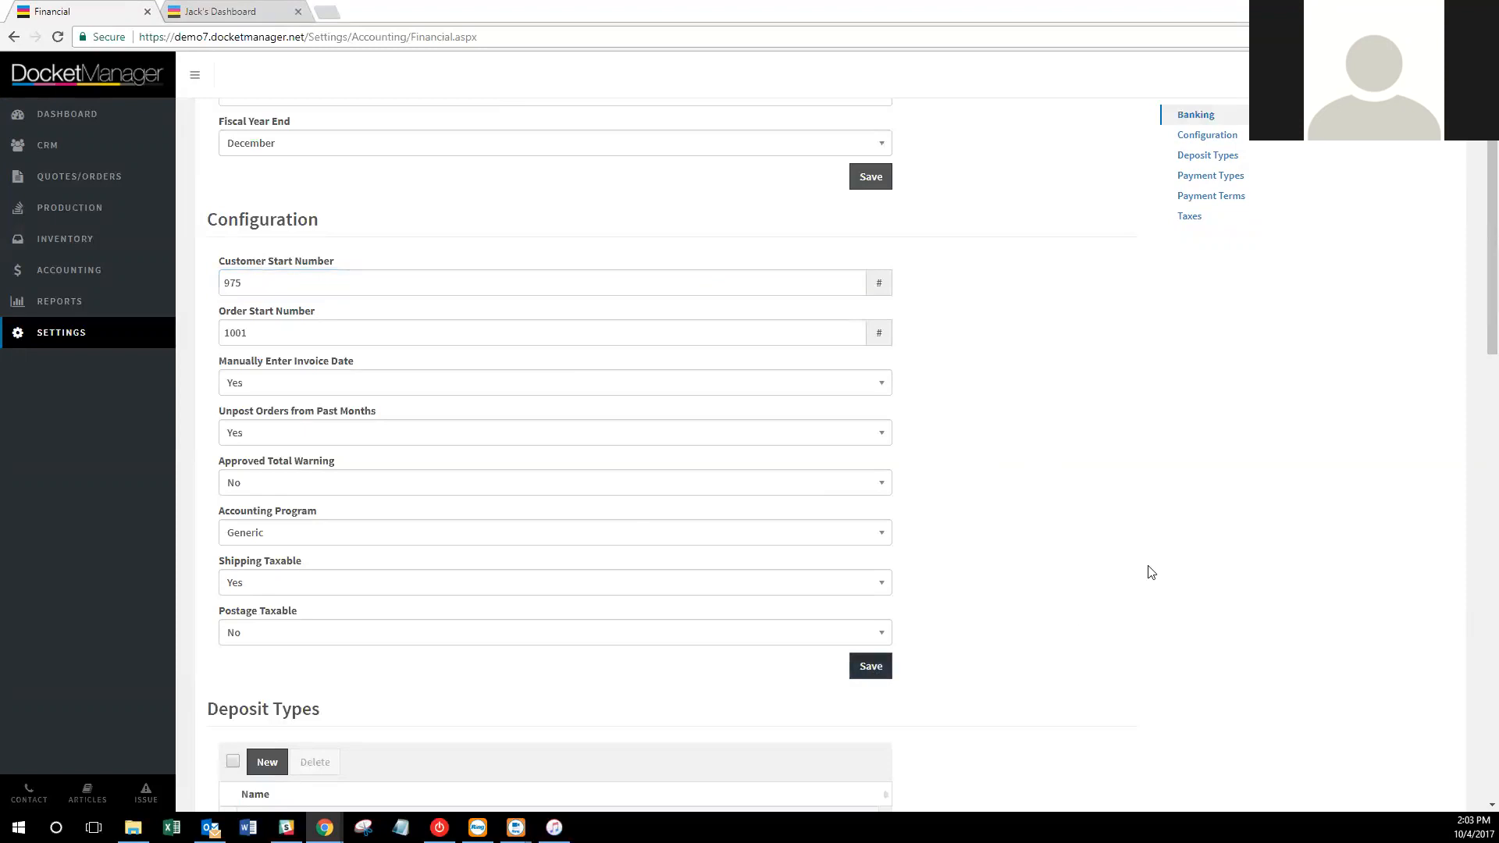
click(1237, 75)
Change the Order Start Number to 5000, save, and dismiss the Customer Start Number error.
double_click(415, 332)
text(150)
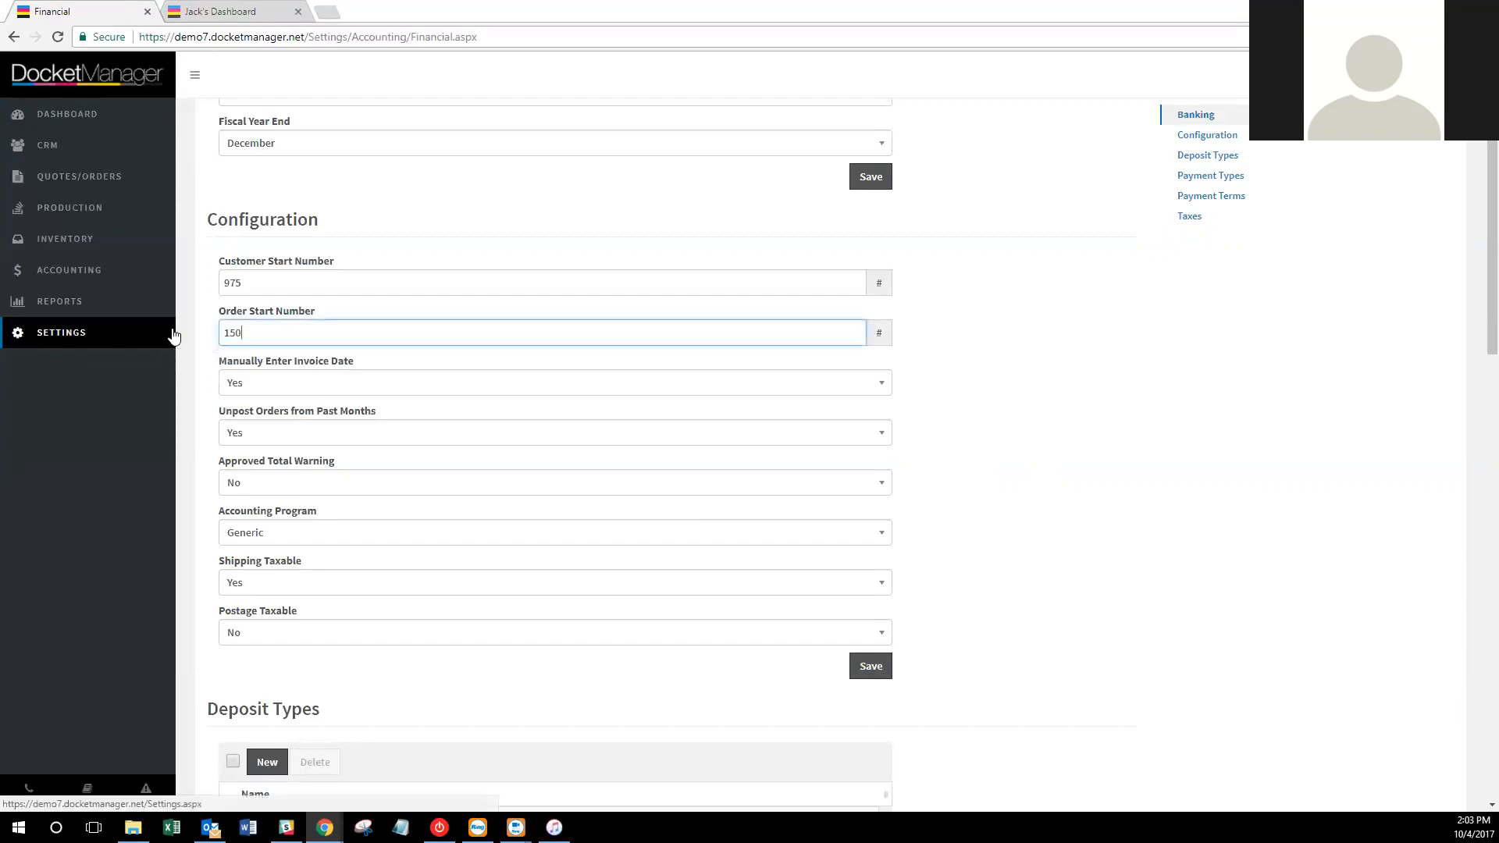
key(BackSpace)
key(BackSpace)
key(BackSpace)
text(5000)
click(873, 668)
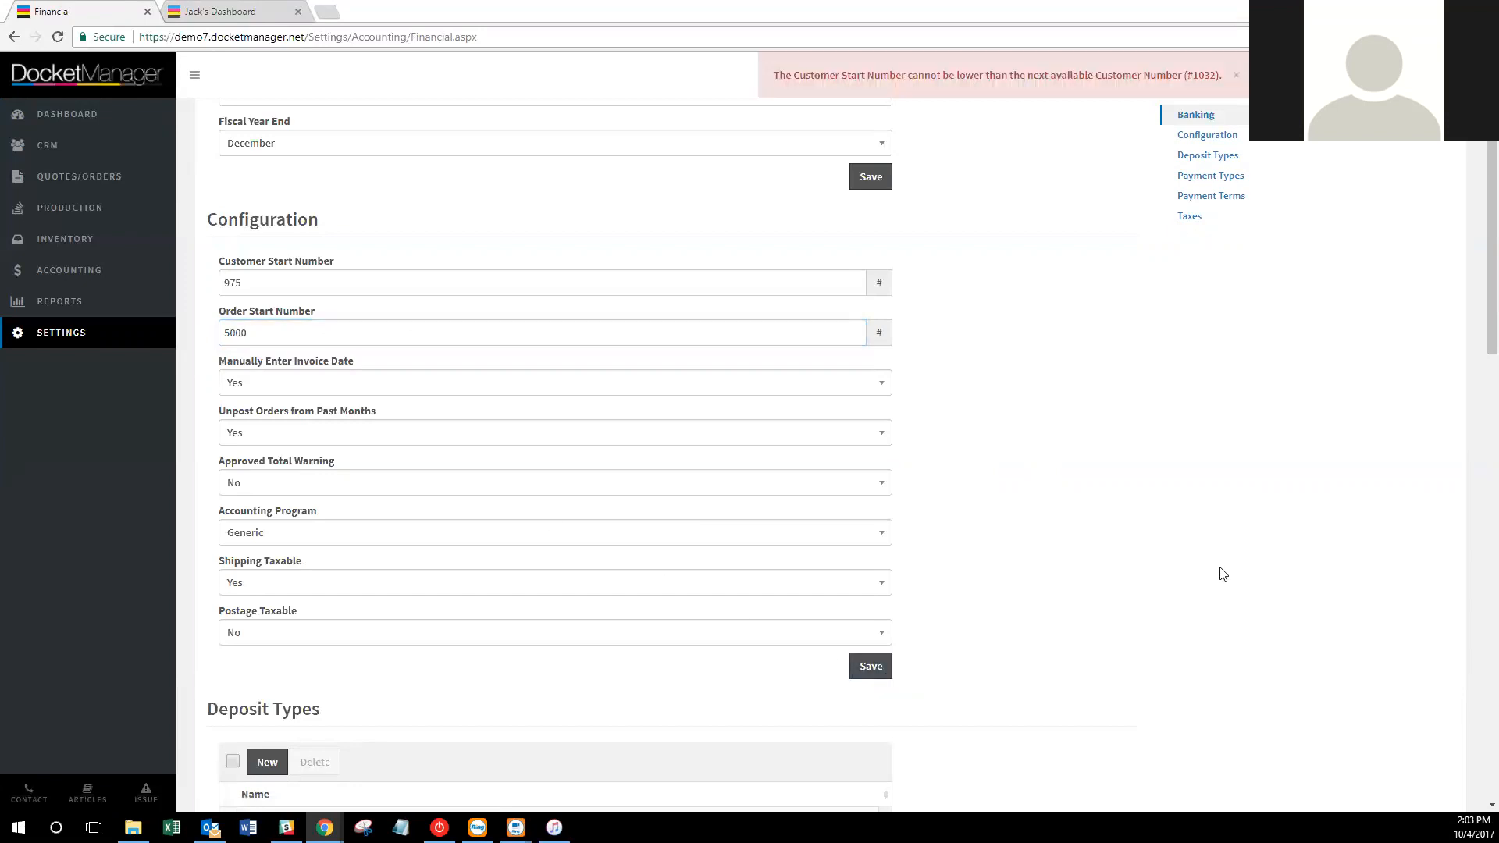
click(1236, 75)
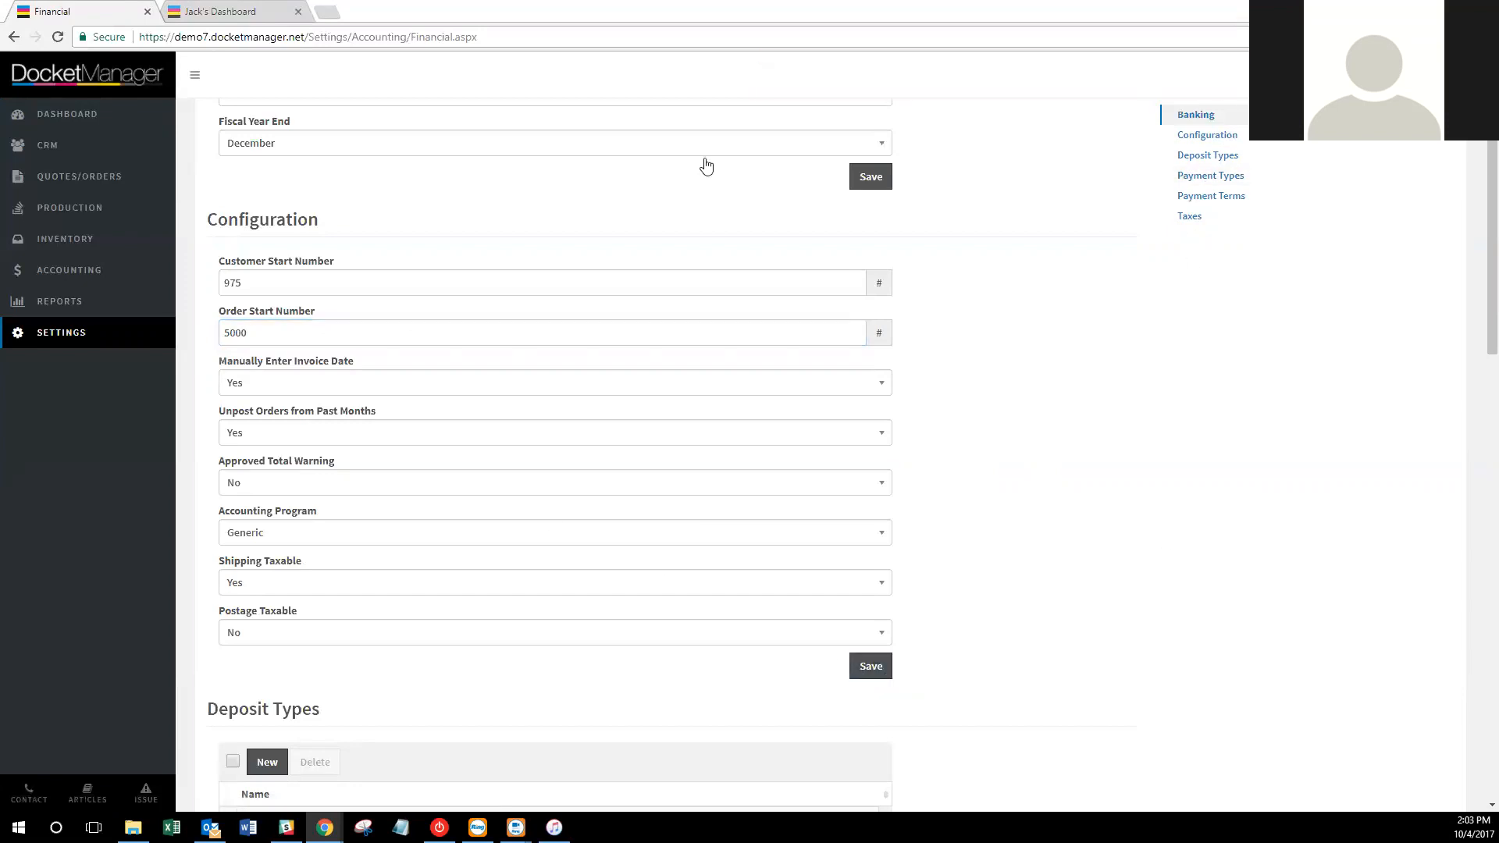
Set the Customer Start Number to 1500 and save the configuration.
double_click(318, 289)
text(15)
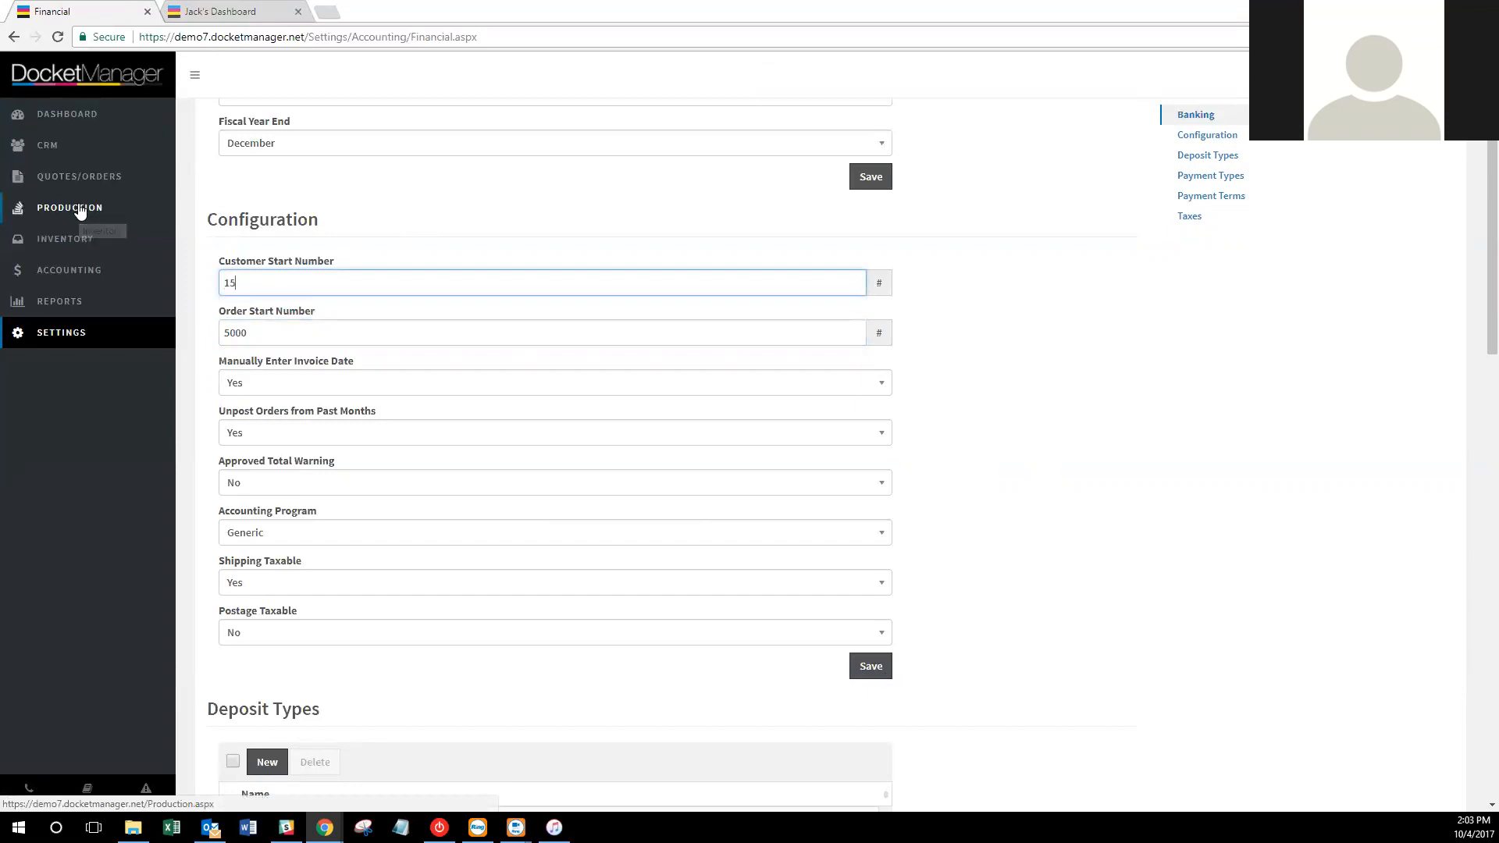
text(00)
click(871, 666)
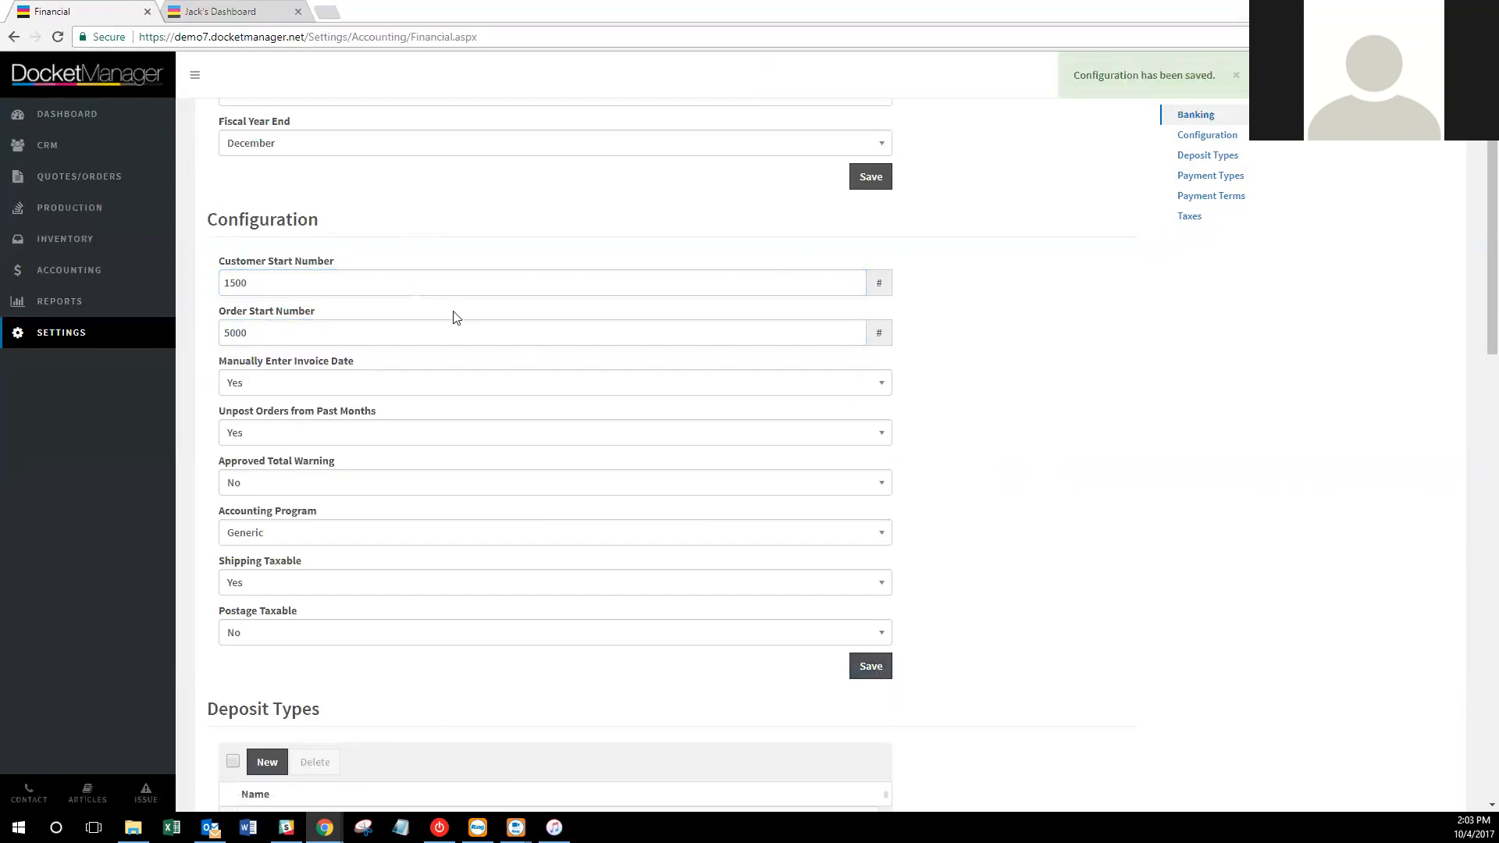
mouse_move(287, 368)
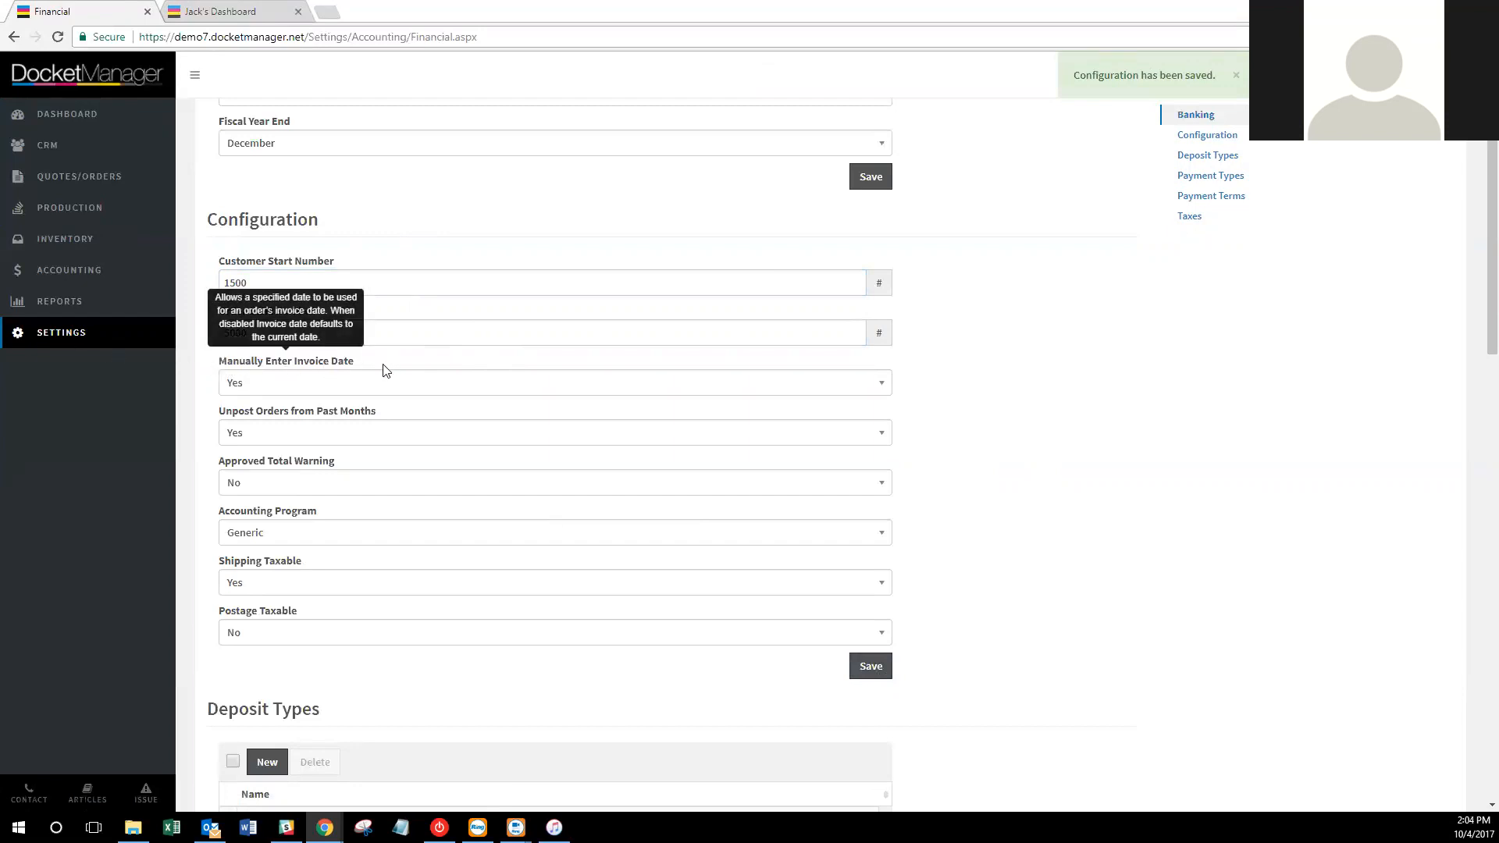
Open Quotes/Orders in a new tab and give order #1533 an invoice date of 10/4/2017.
right_click(101, 184)
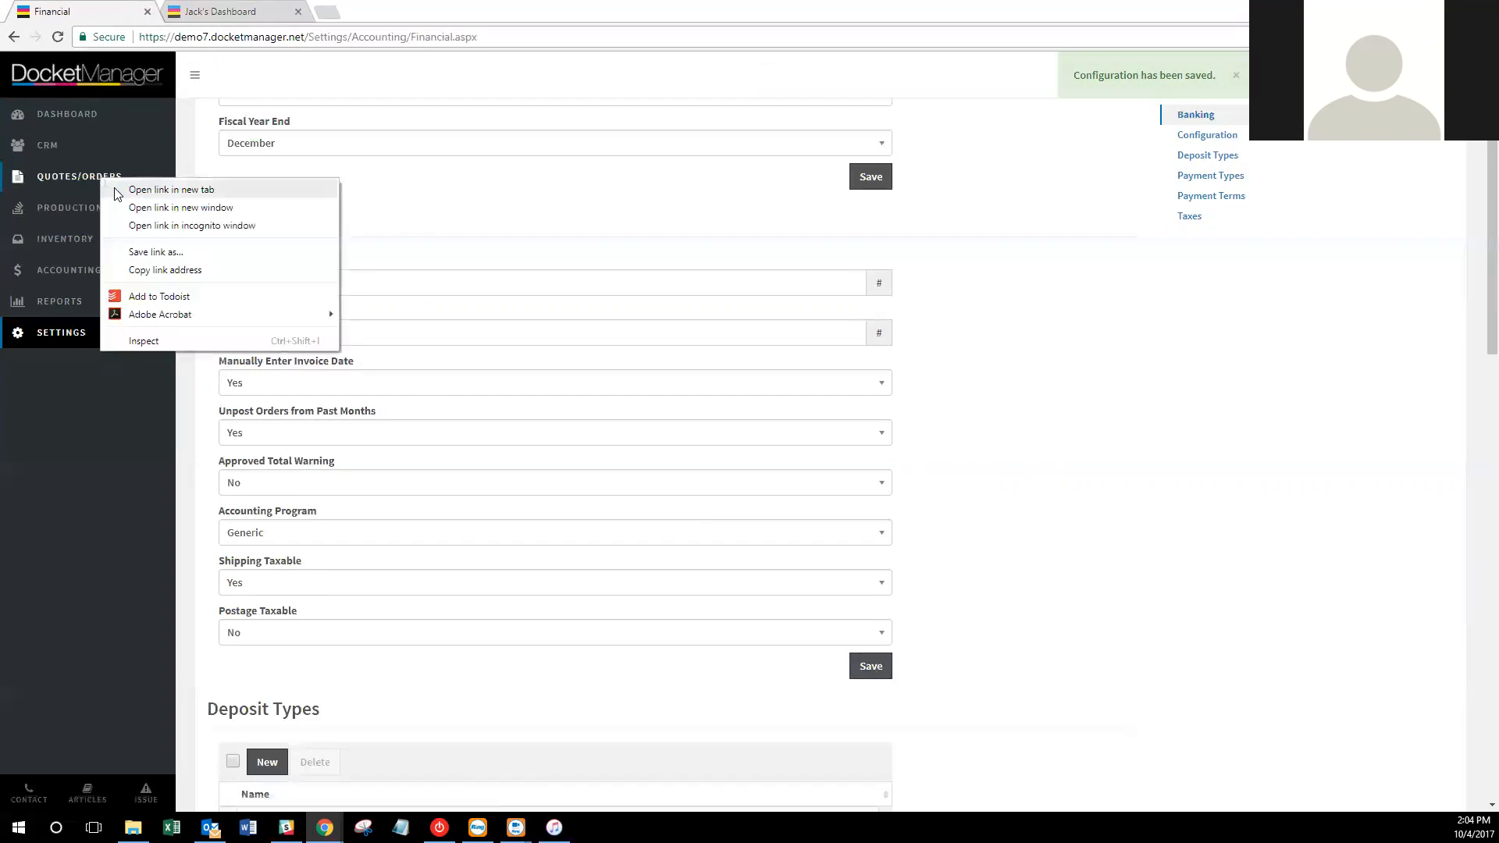
click(150, 191)
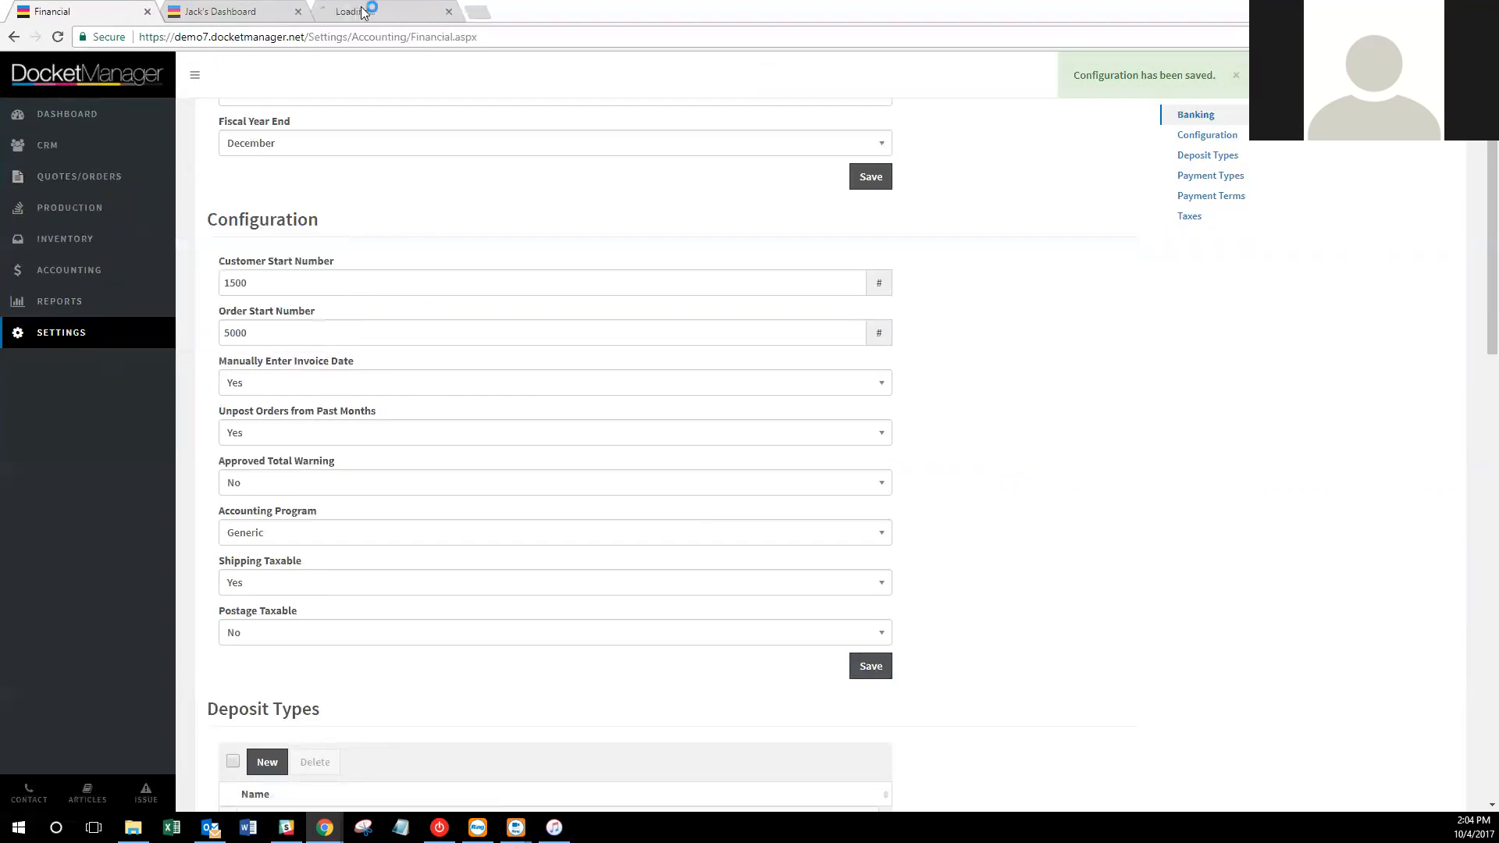
click(367, 10)
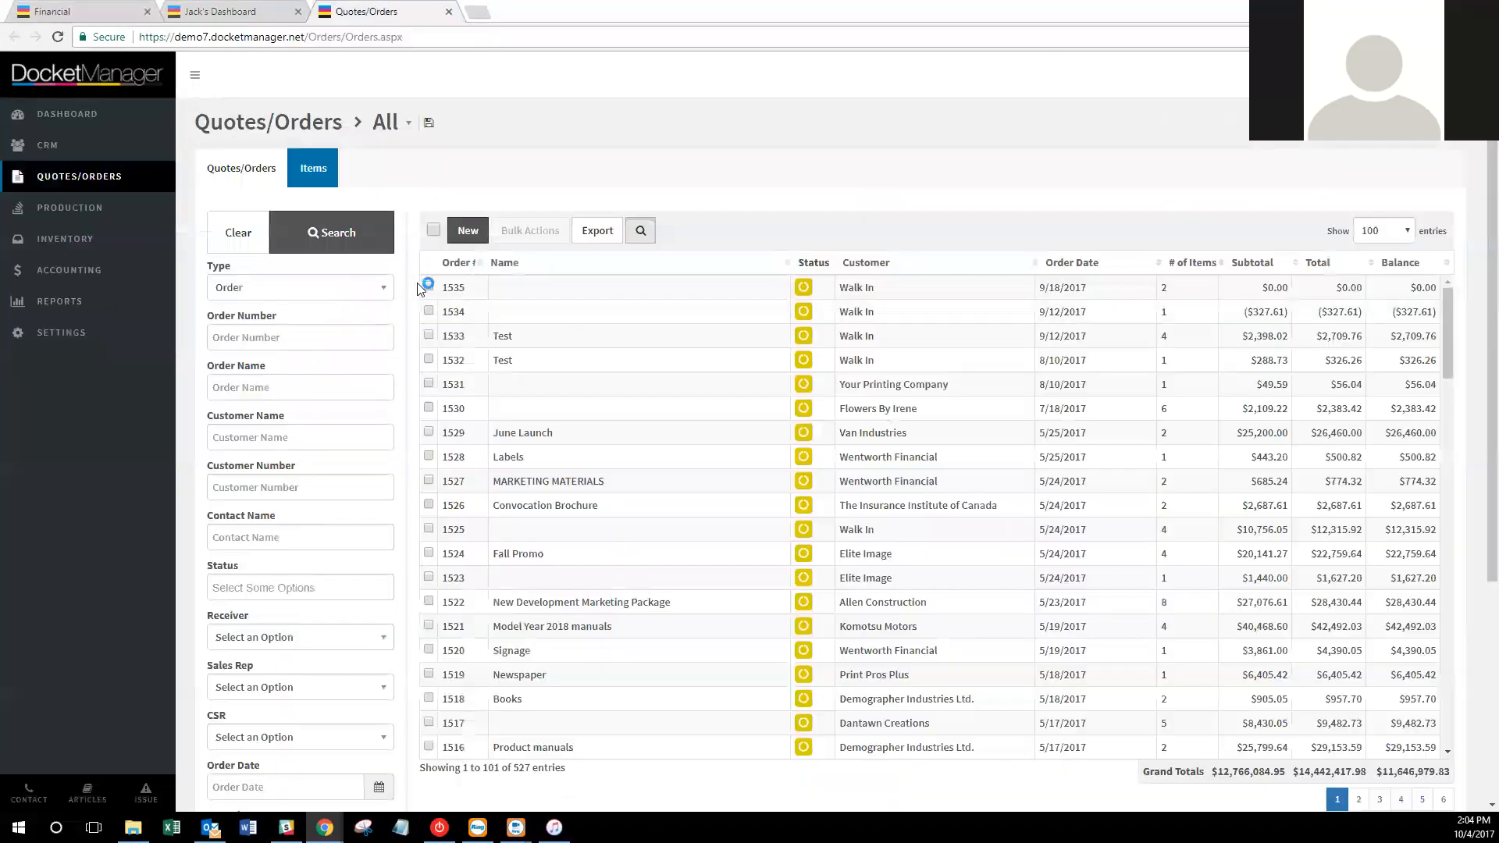
click(462, 344)
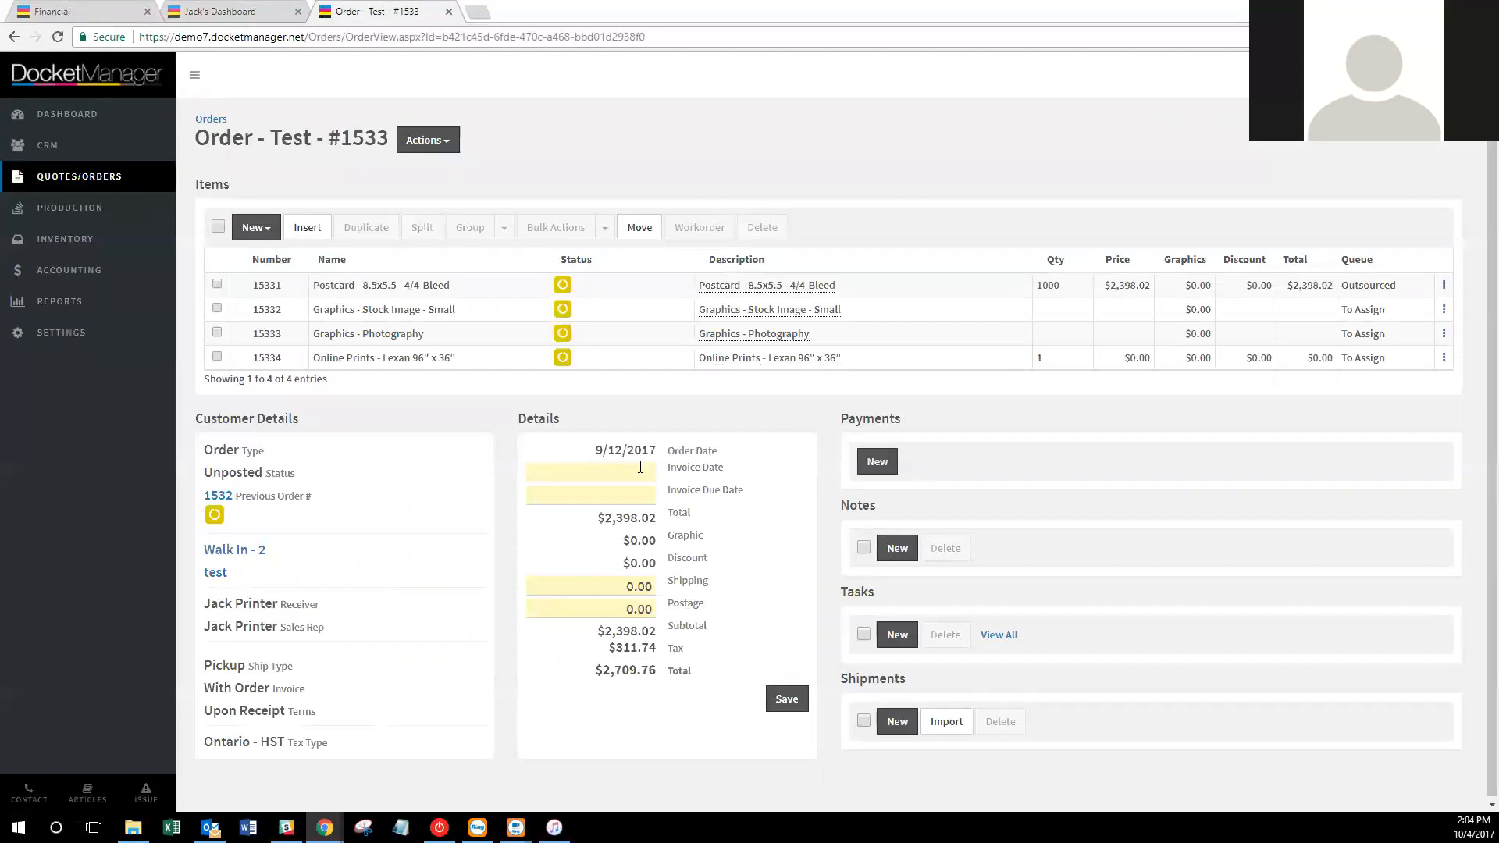
click(643, 474)
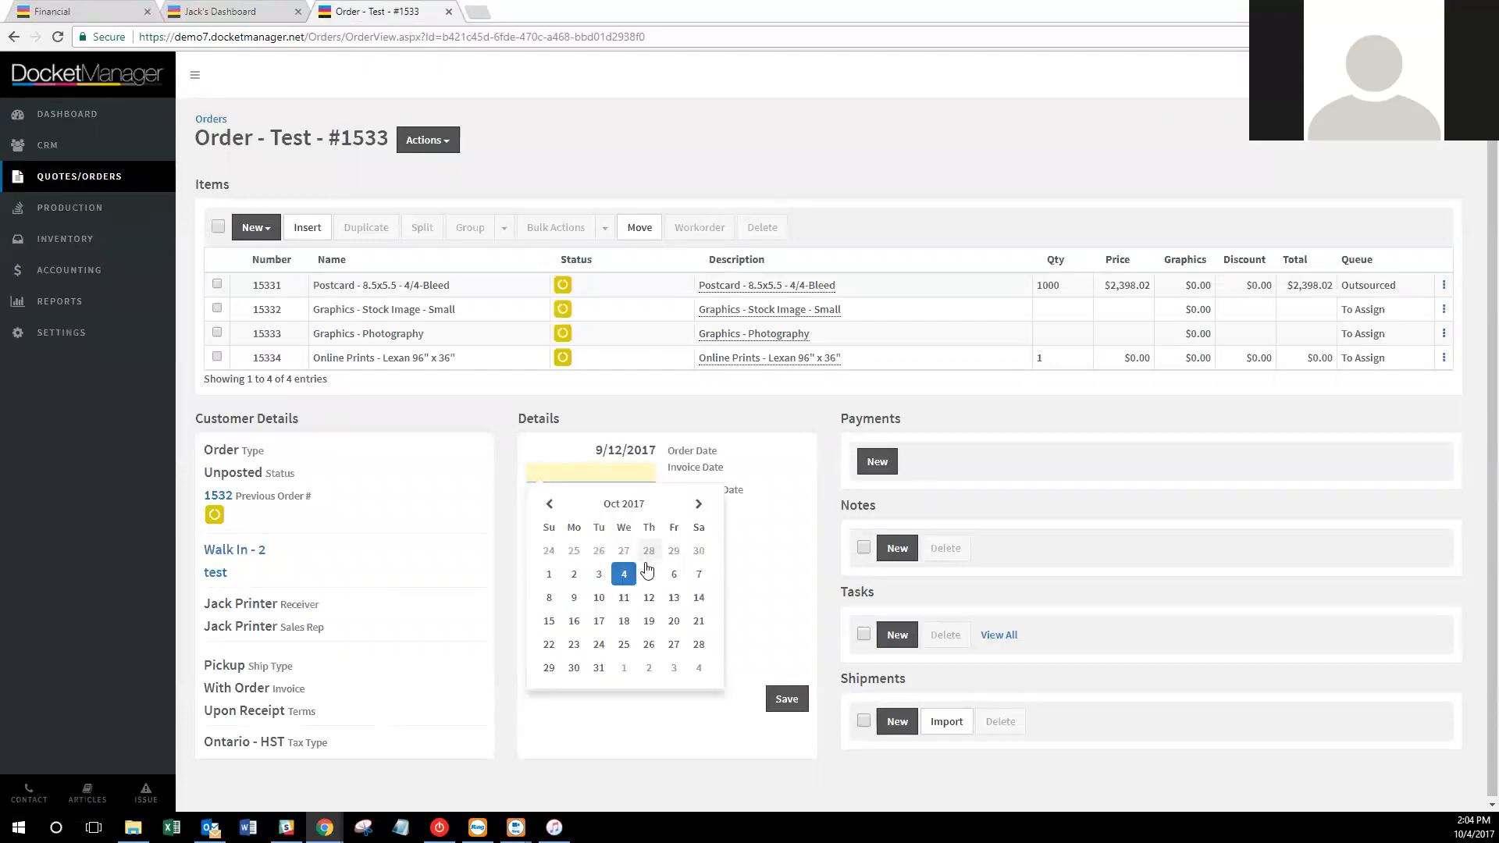
click(623, 574)
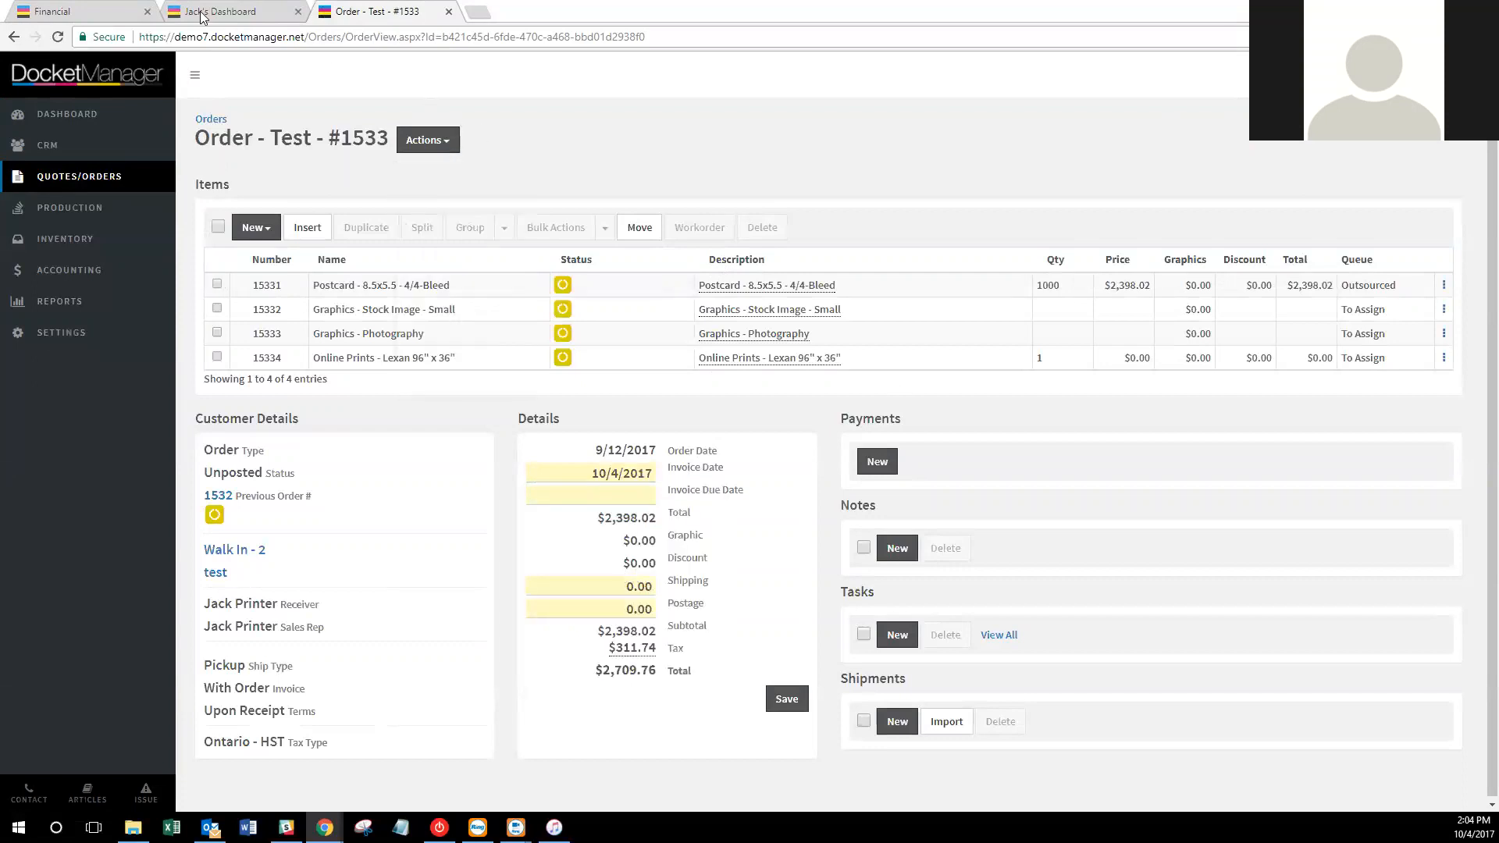
Glance at the Financial settings, then check order #1533's Actions menu without posting.
click(118, 11)
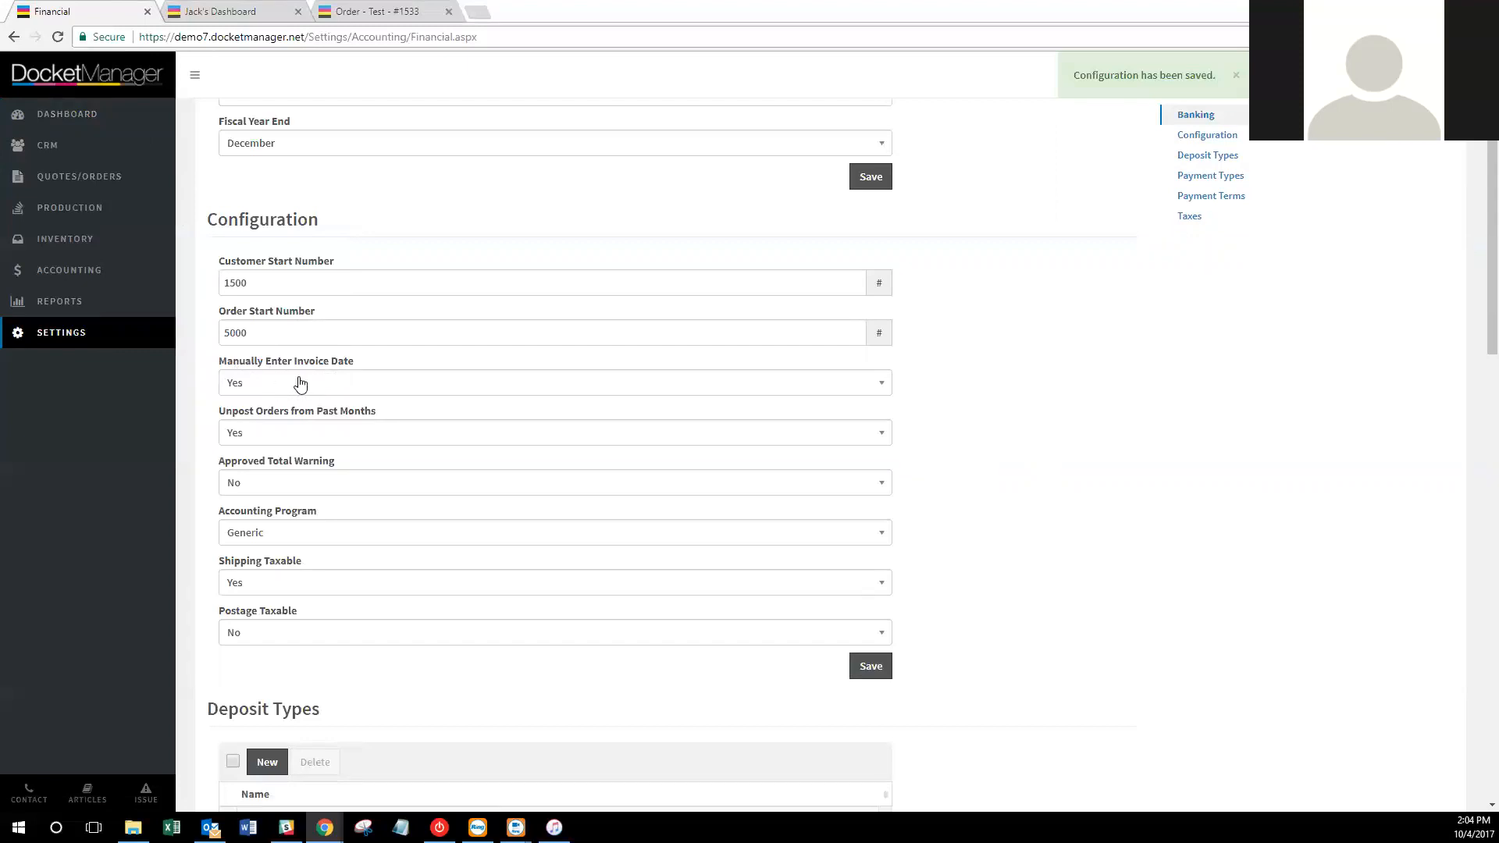
click(414, 8)
click(423, 133)
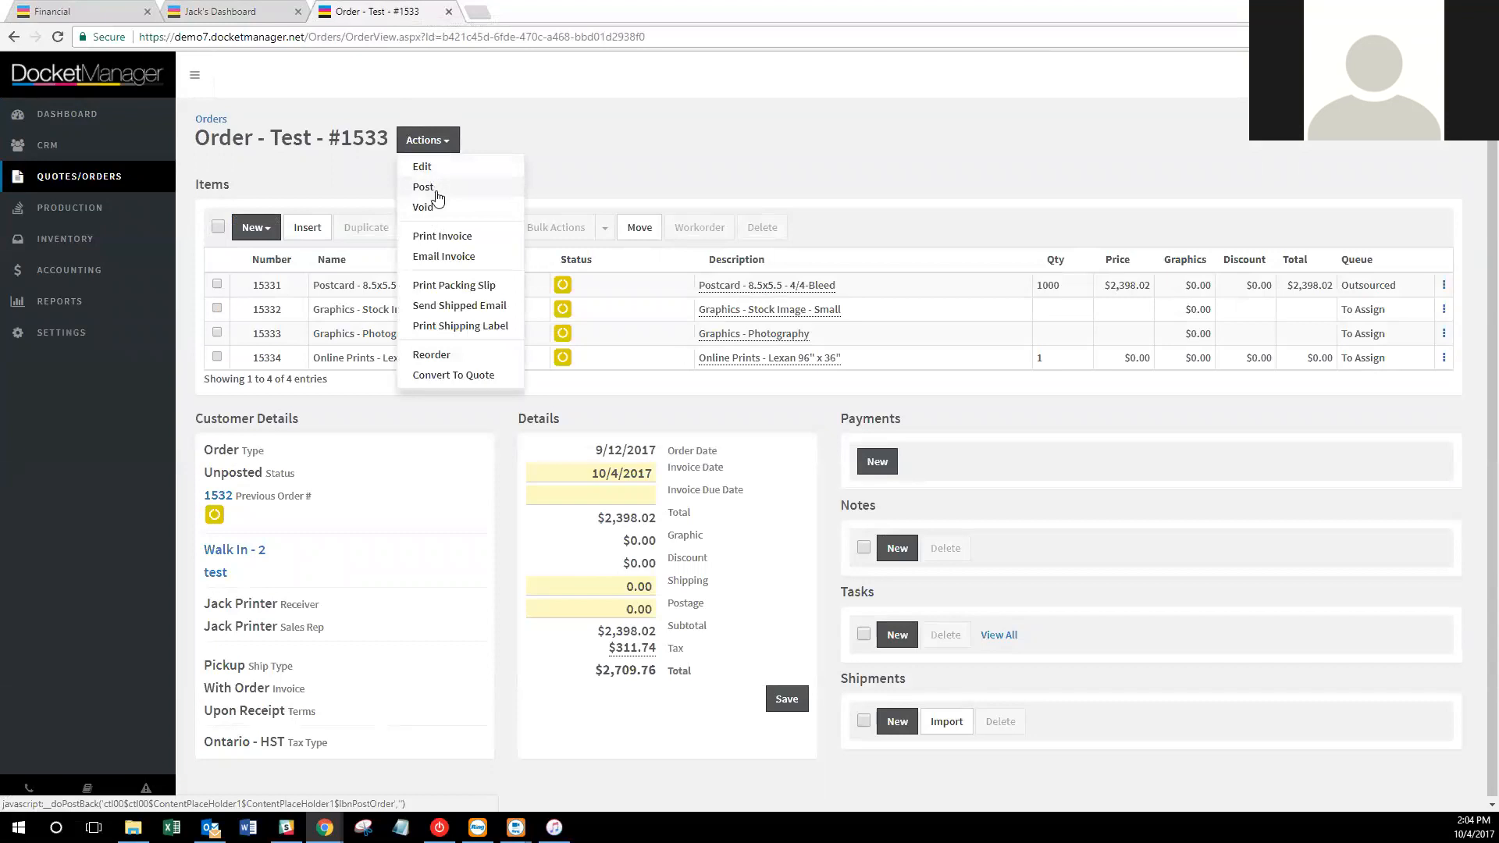
click(434, 193)
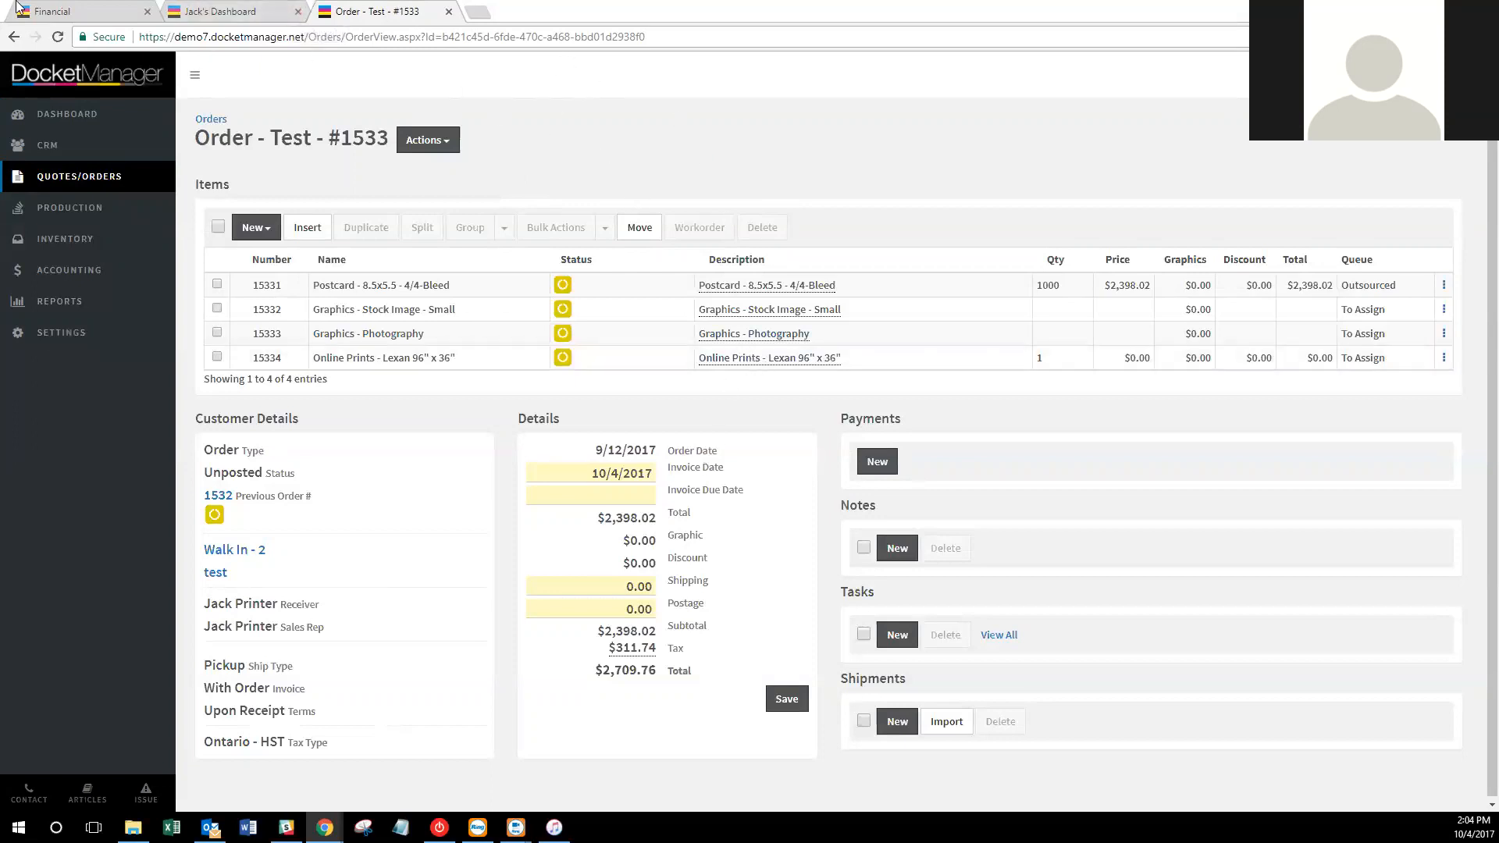
Switch between the Financial settings and order #1533 tabs to compare them.
click(56, 9)
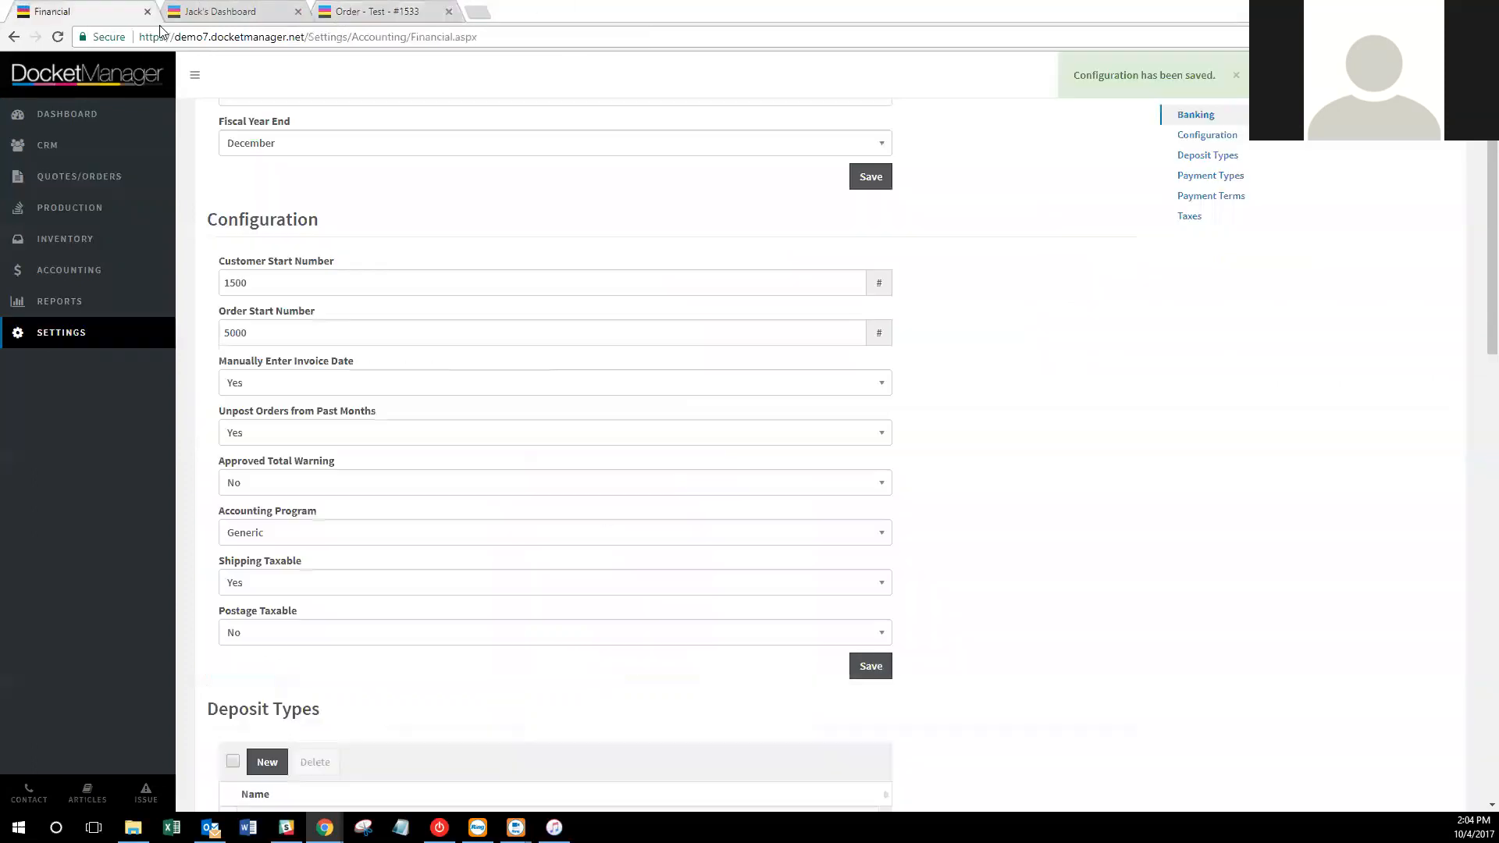
mouse_move(368, 418)
click(414, 16)
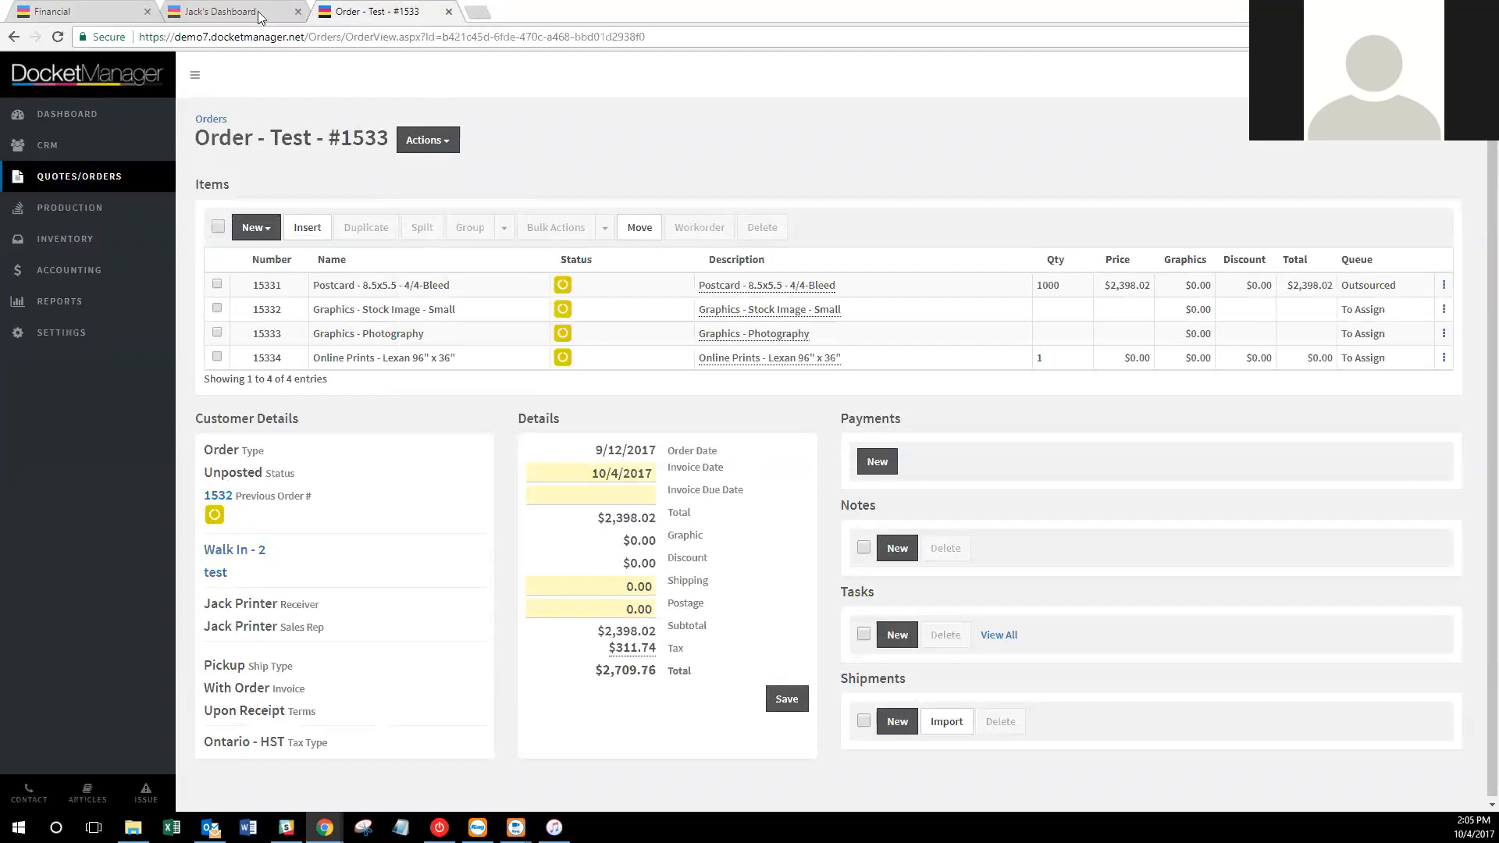
click(48, 11)
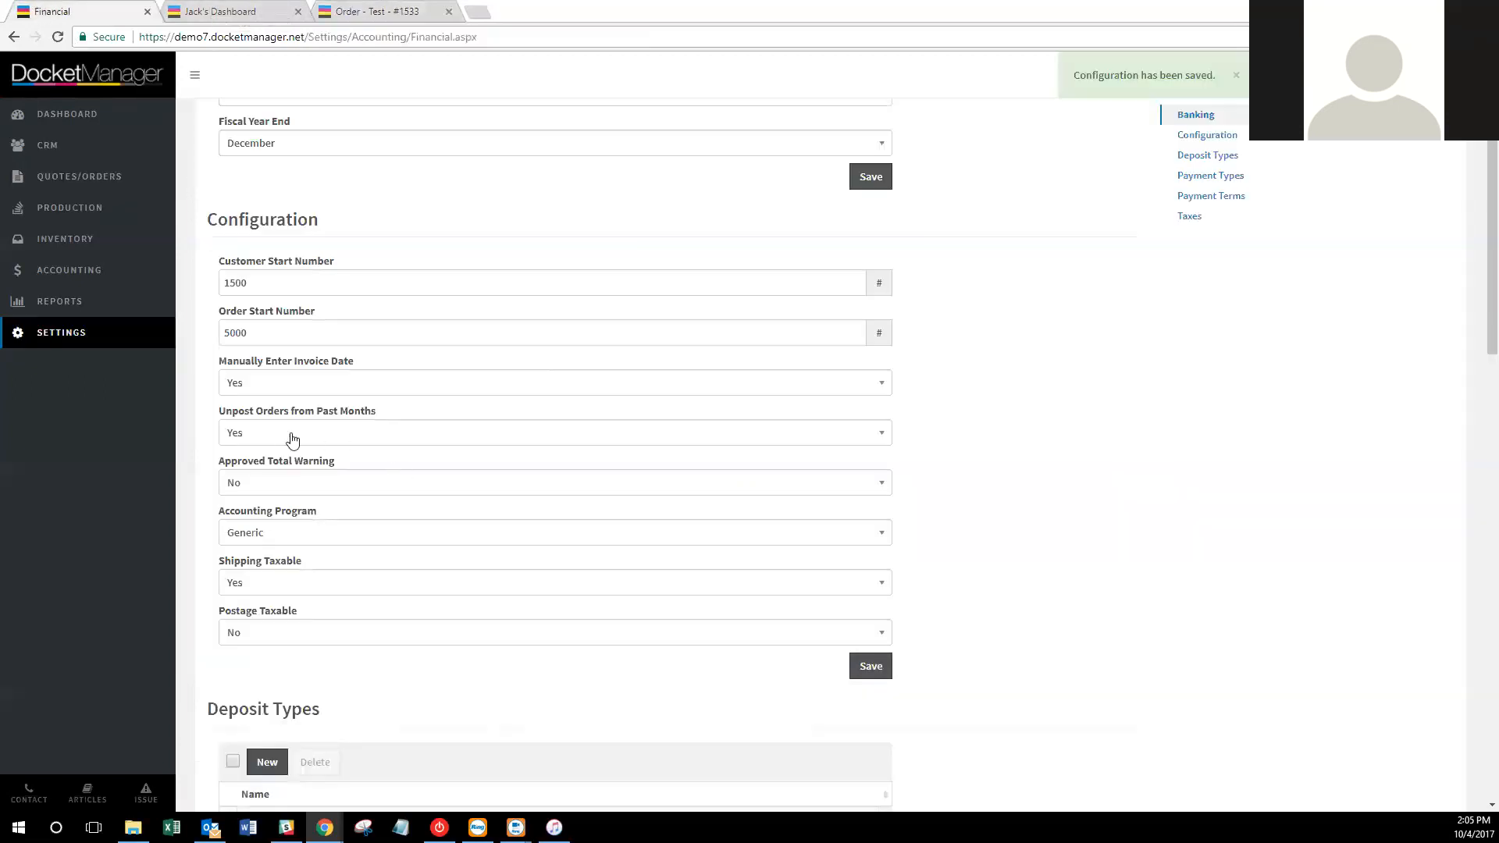
mouse_move(276, 462)
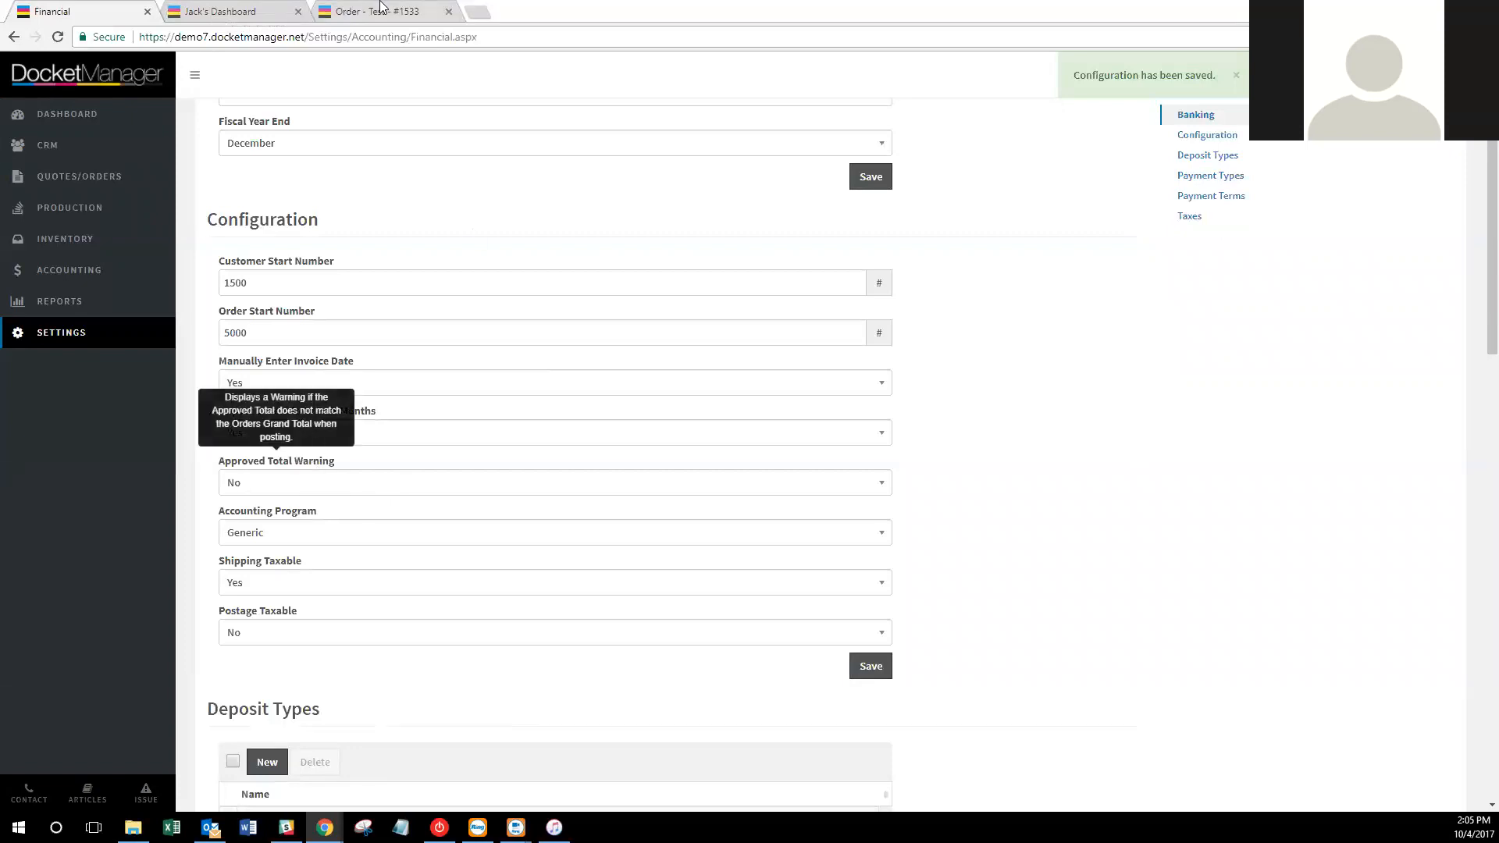
click(381, 8)
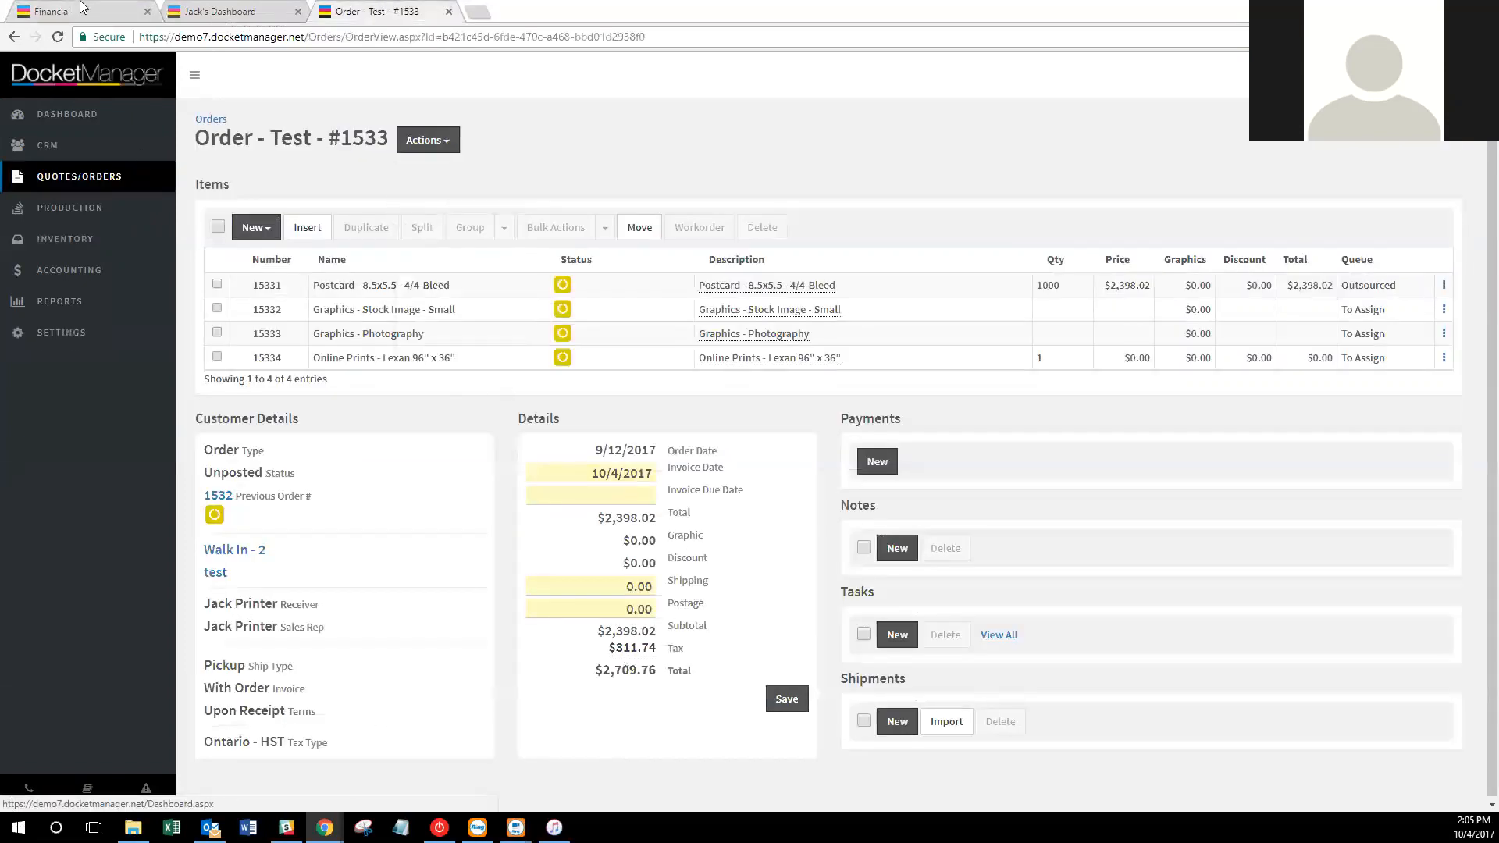
click(82, 8)
Set Approved Total Warning to Yes, save the configuration, and return to order #1533.
click(364, 488)
click(359, 511)
click(880, 665)
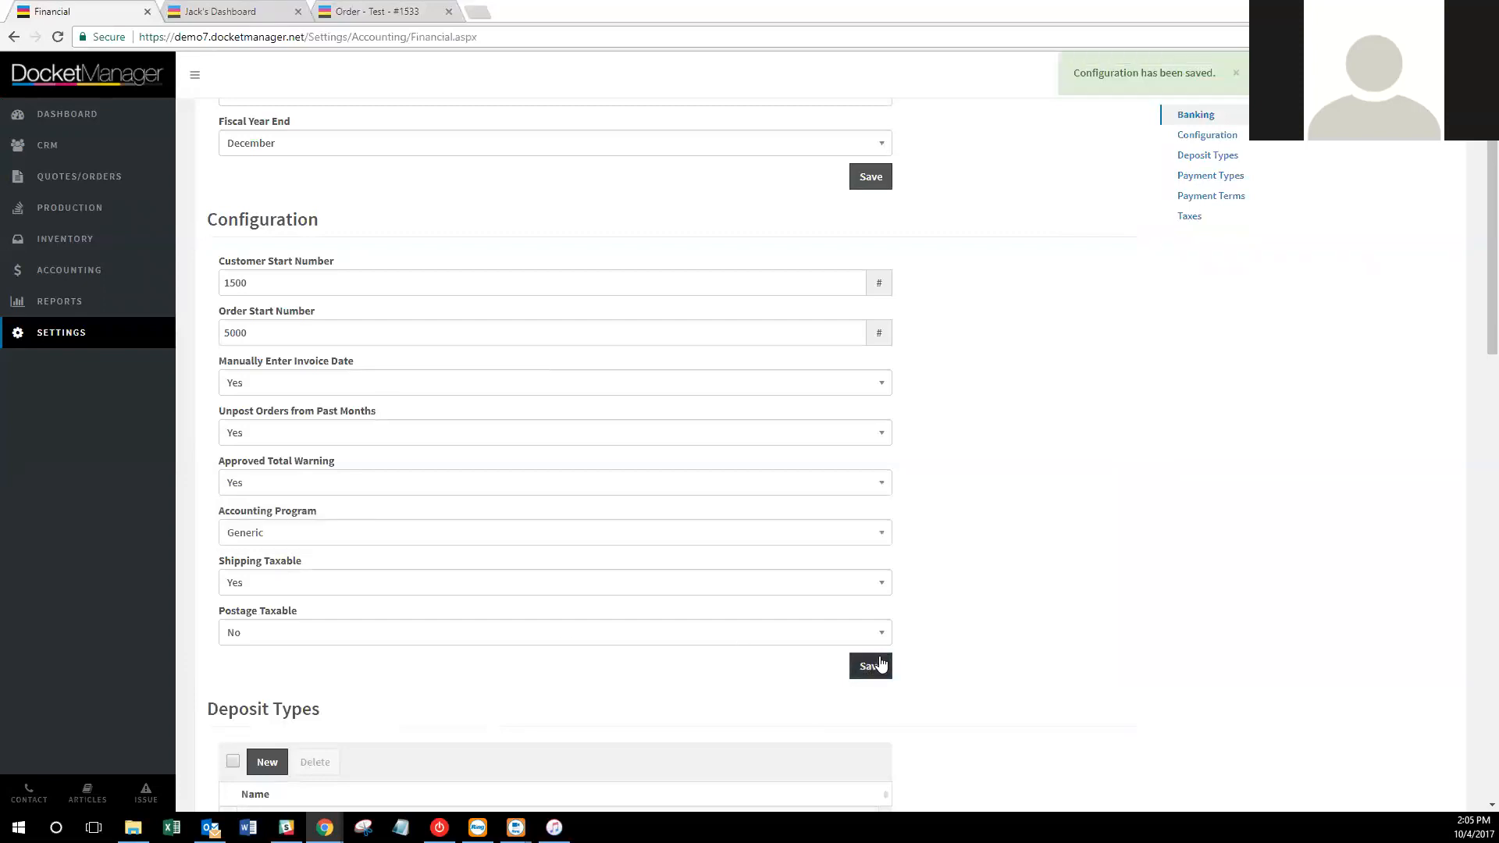
click(389, 11)
Reload order #1533 and save an approved total of 2709.76, then check its Actions menu.
right_click(386, 9)
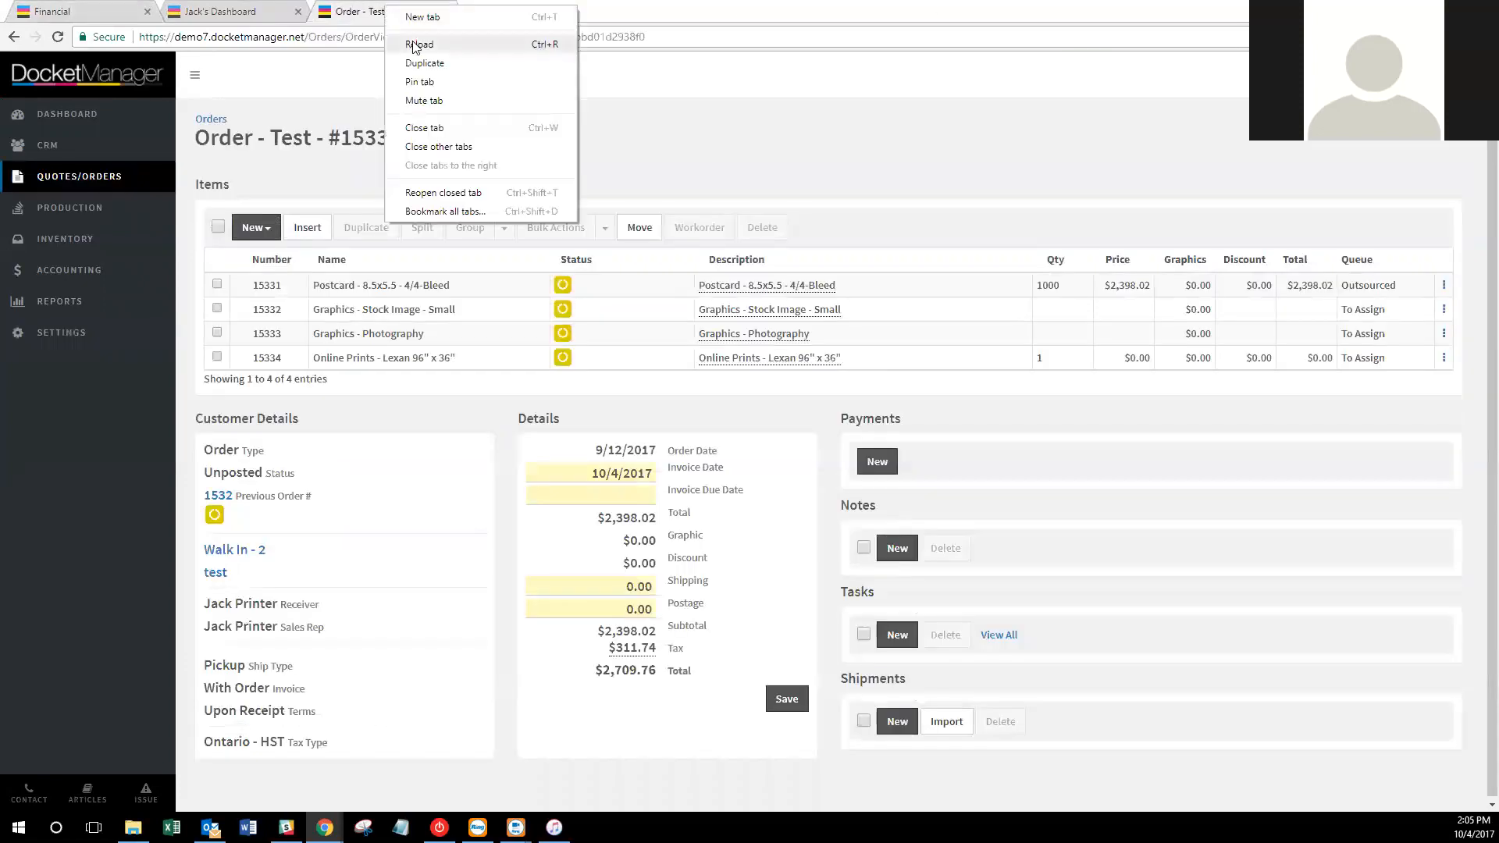
click(418, 44)
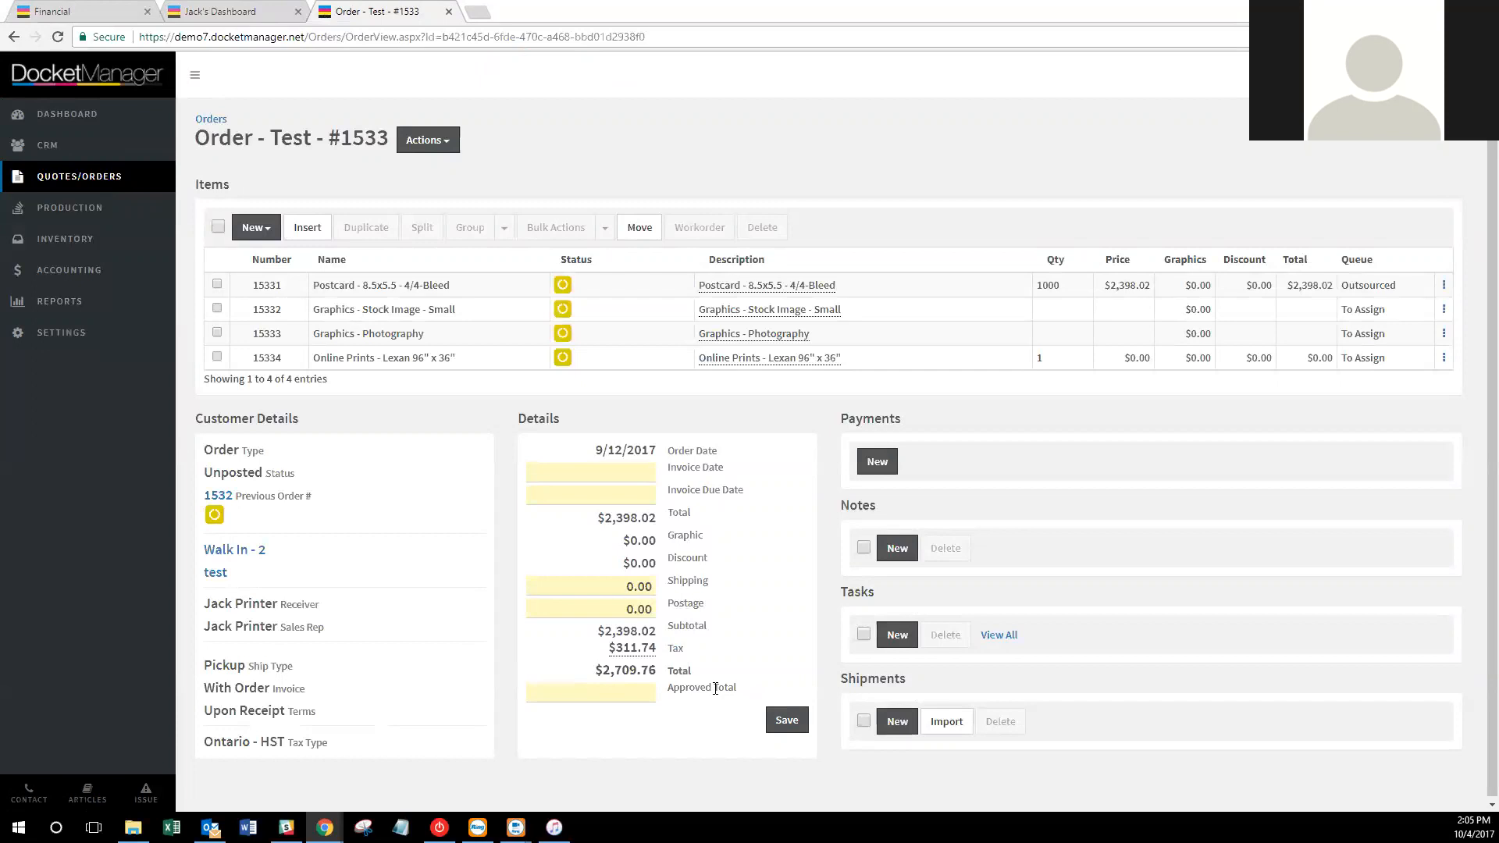
click(648, 694)
text(2709.76)
click(785, 719)
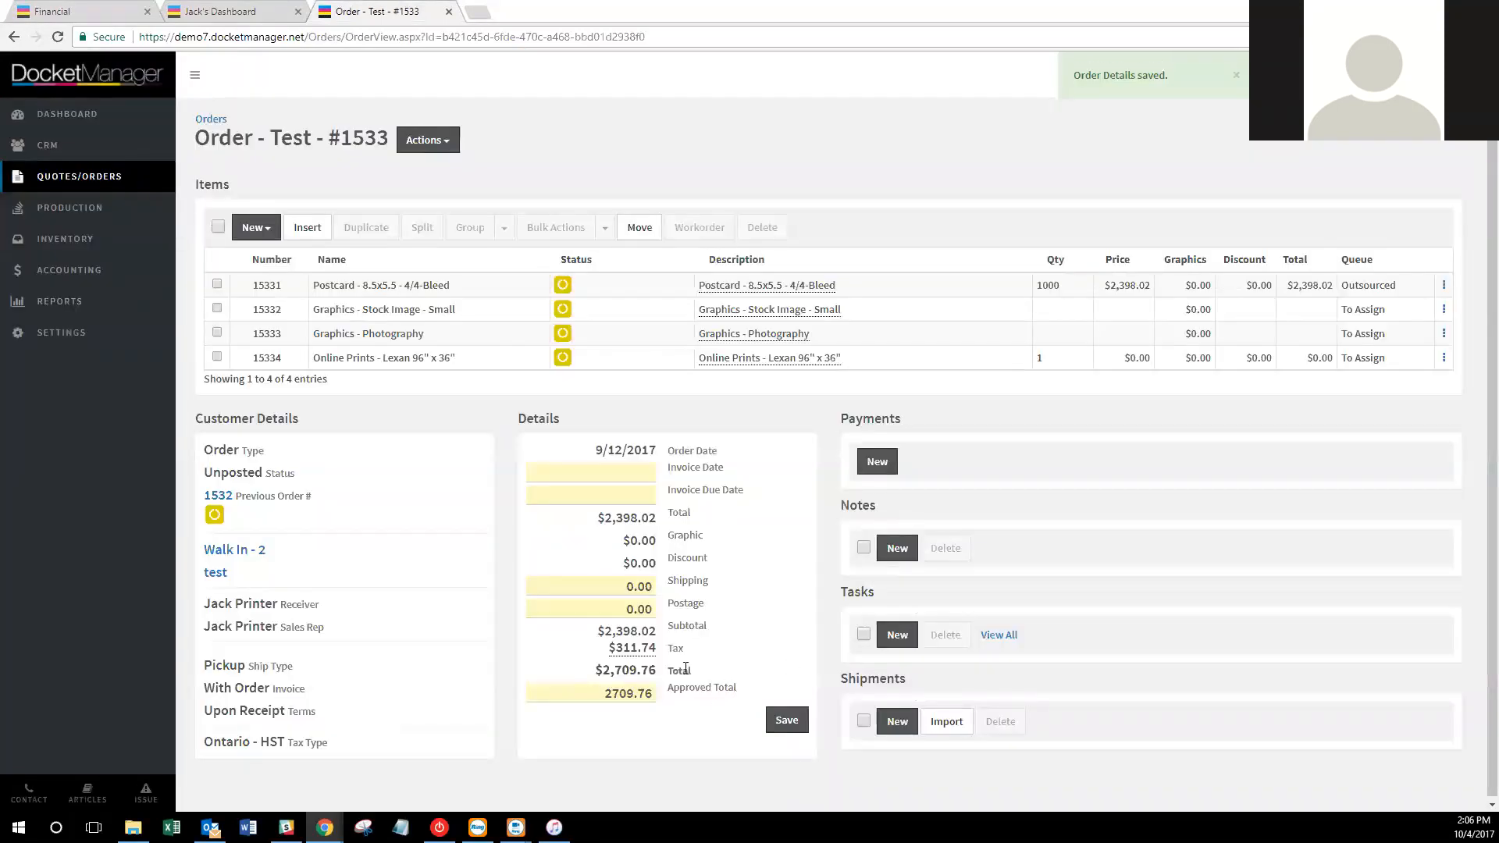
click(452, 152)
click(598, 164)
click(410, 142)
click(410, 142)
Change the approved total to 2500.00, attempt to post, dismiss the mismatch error, and return to Financial settings.
drag(653, 695, 546, 687)
text(2500.00)
click(786, 719)
click(447, 150)
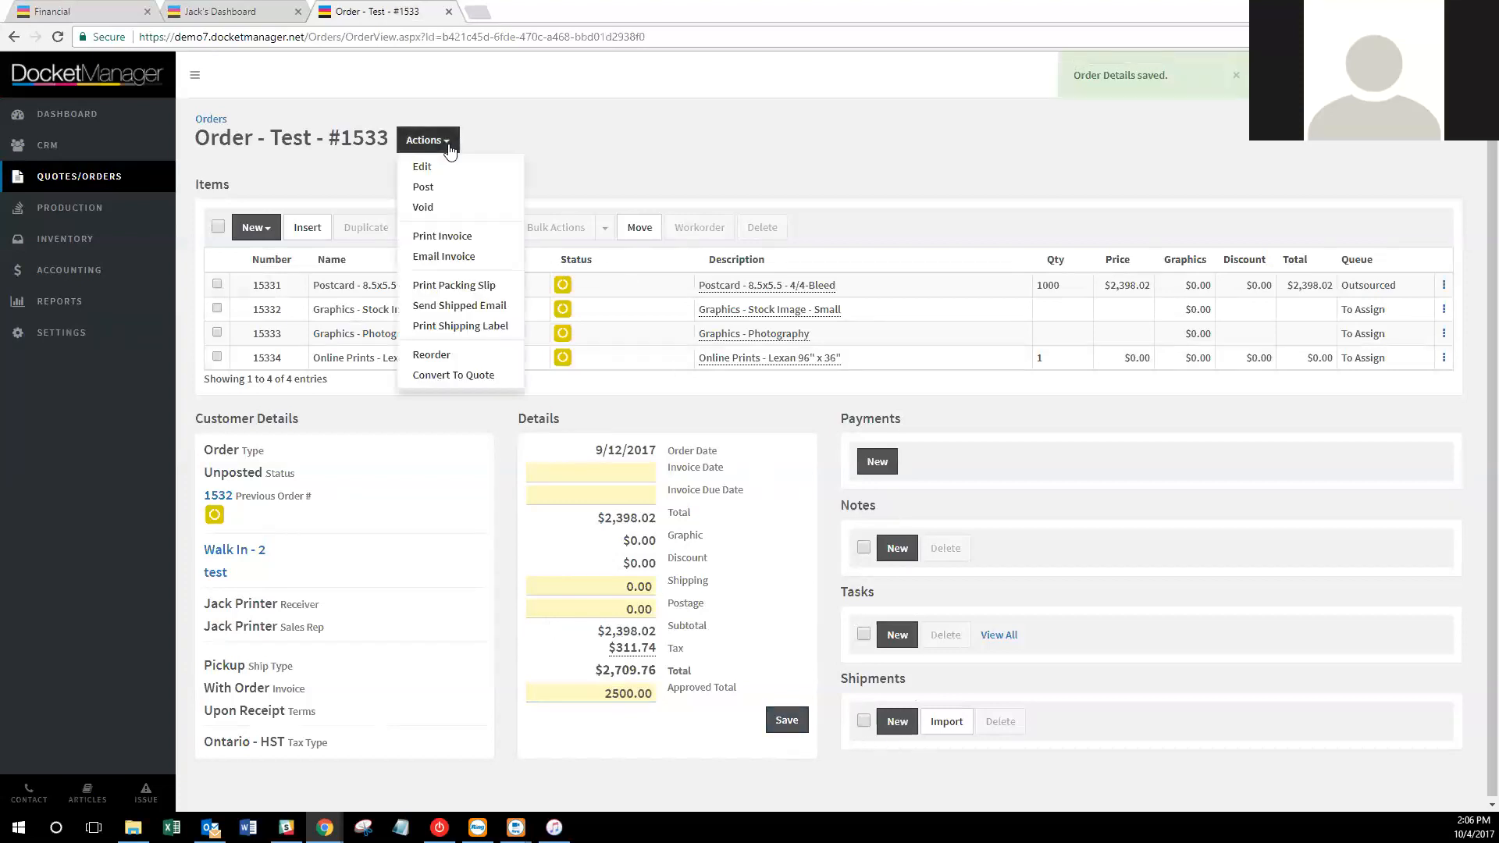
click(452, 188)
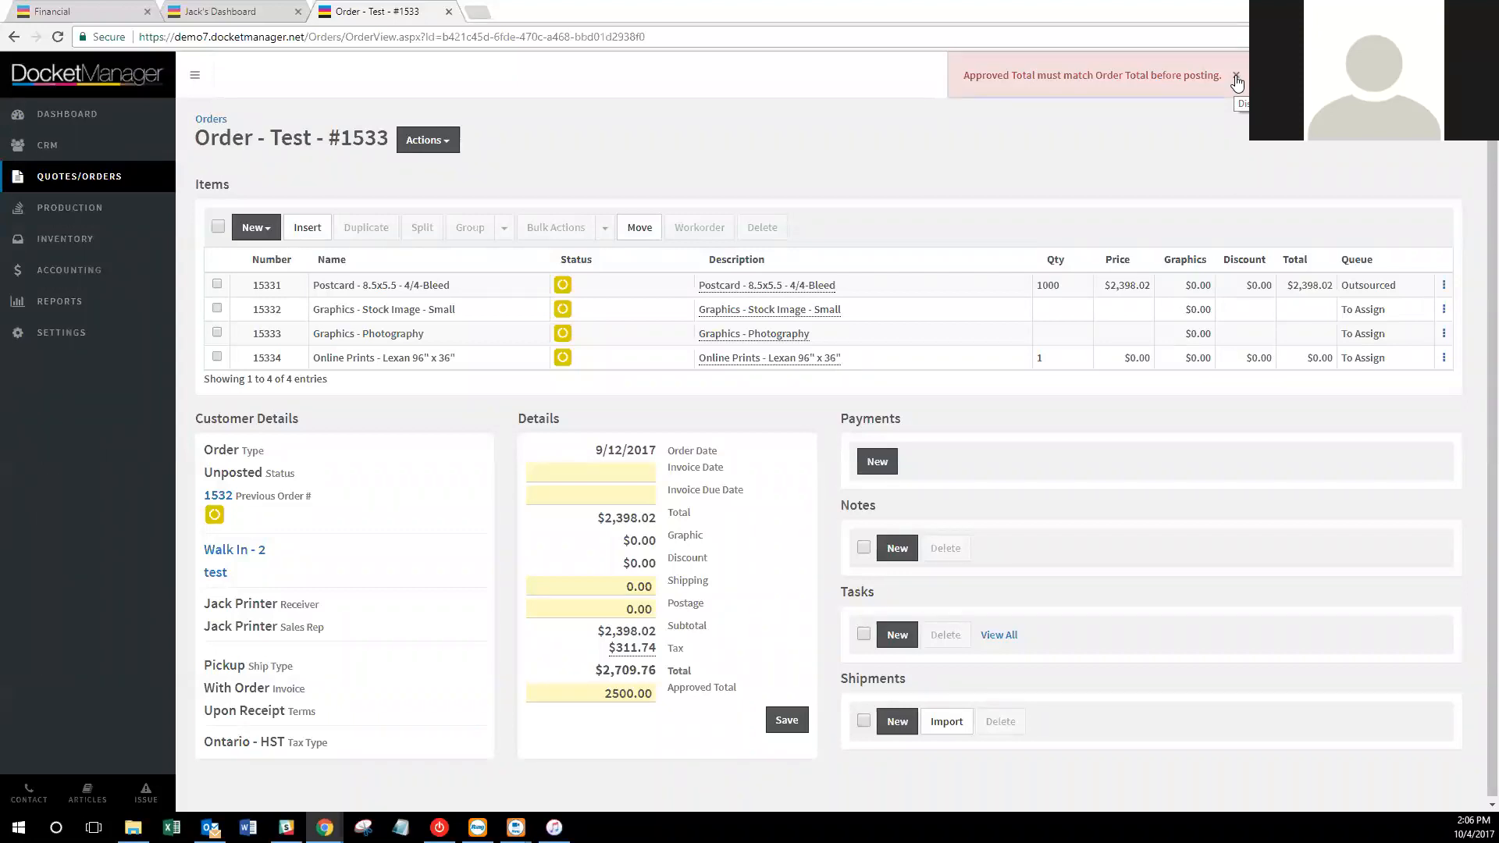
click(1236, 78)
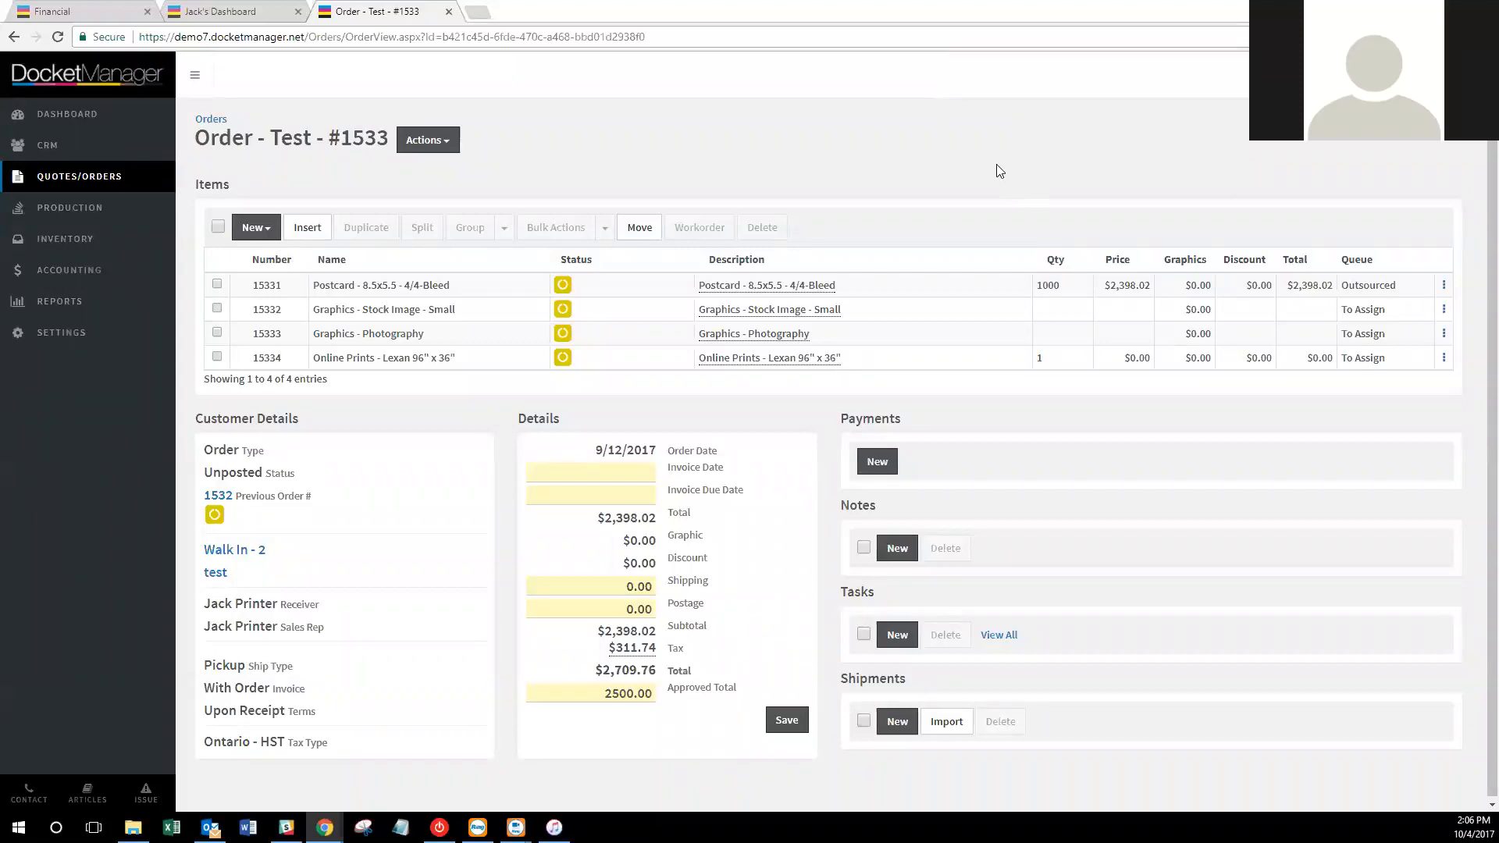
click(99, 11)
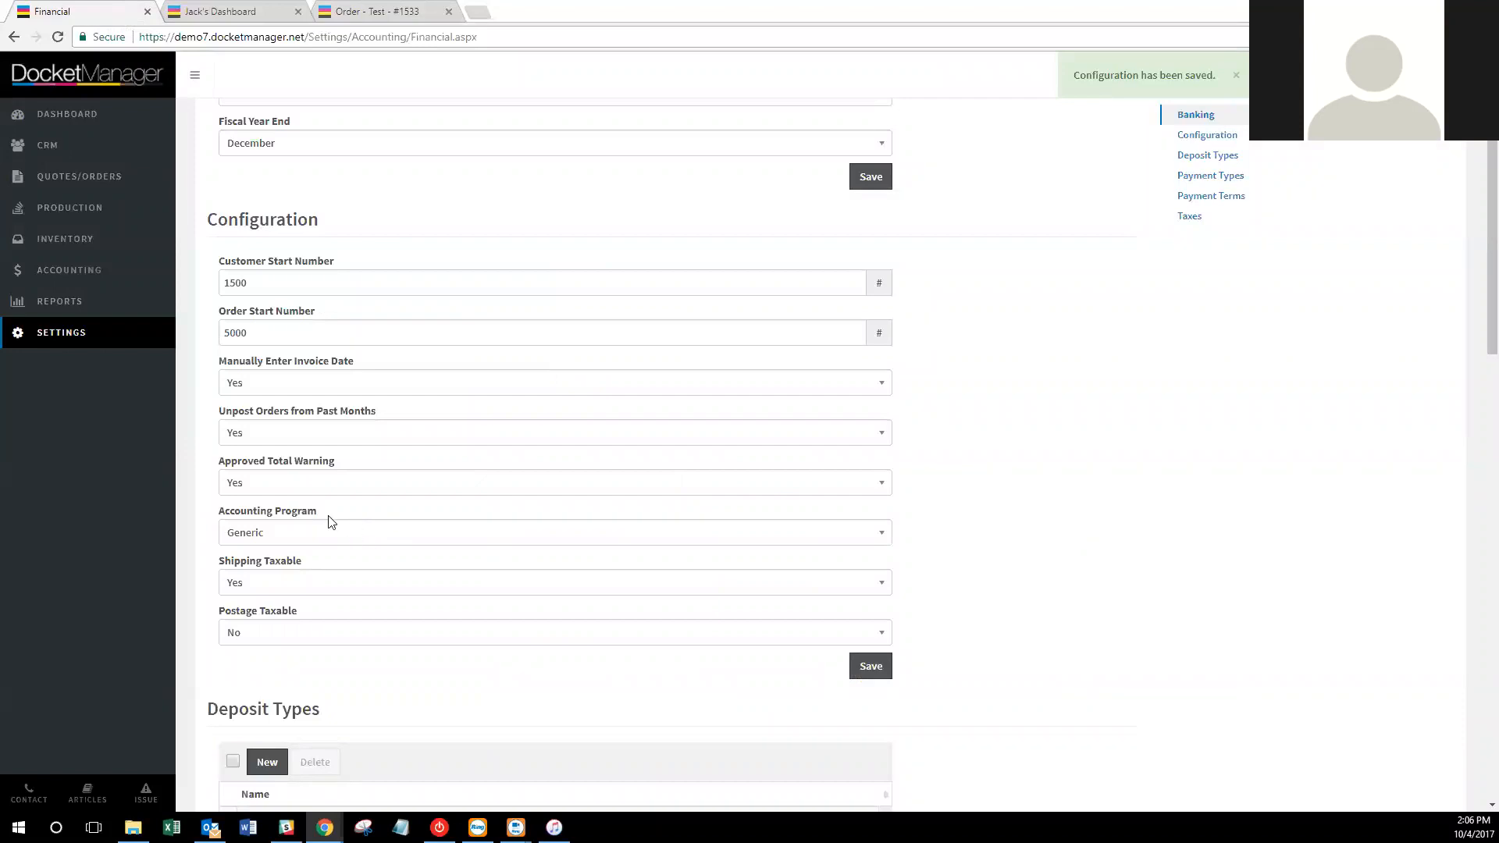
click(317, 531)
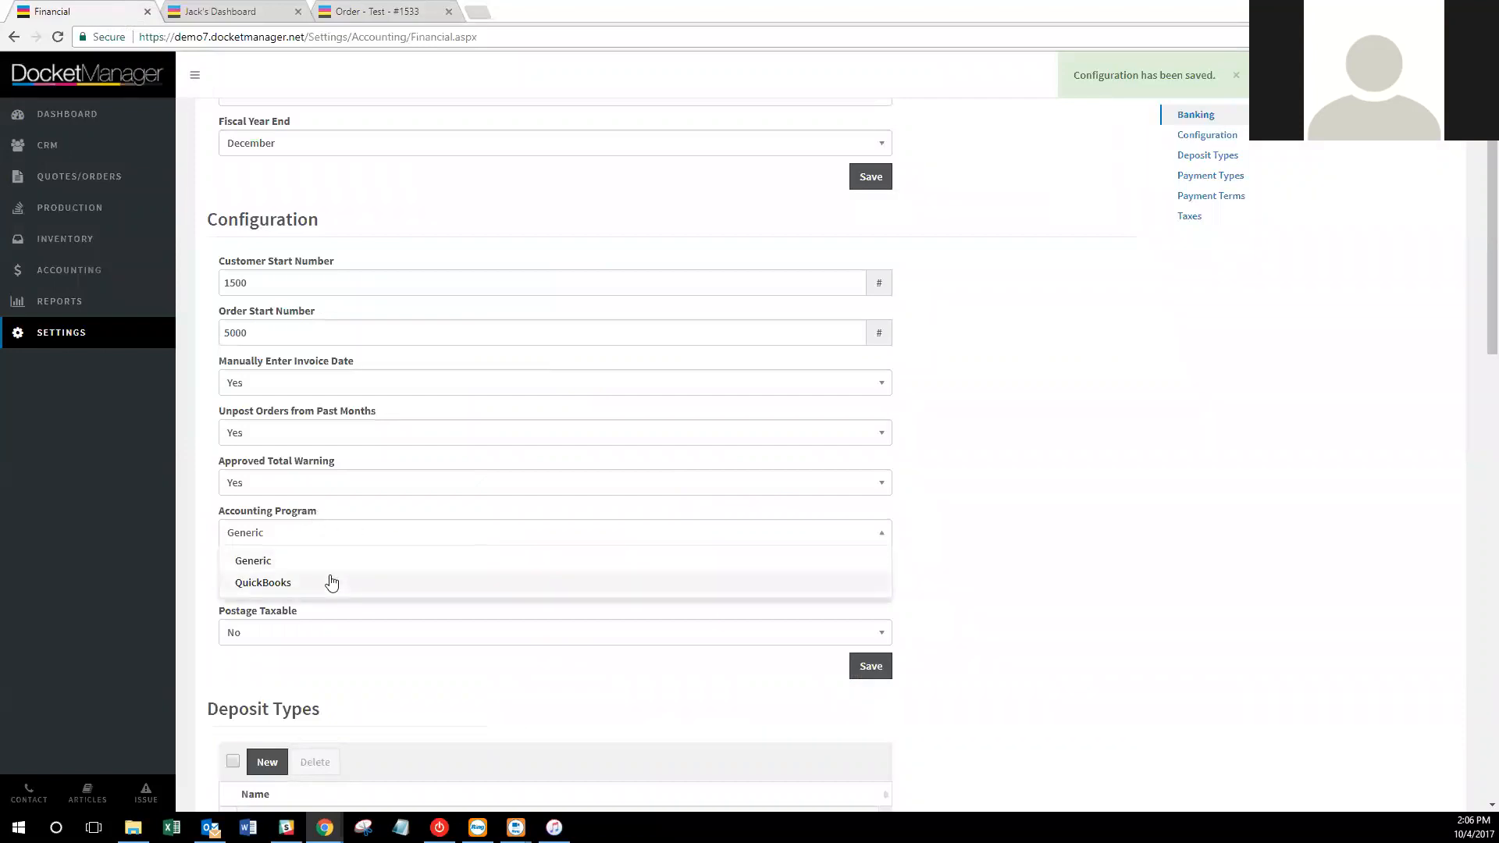
click(1027, 546)
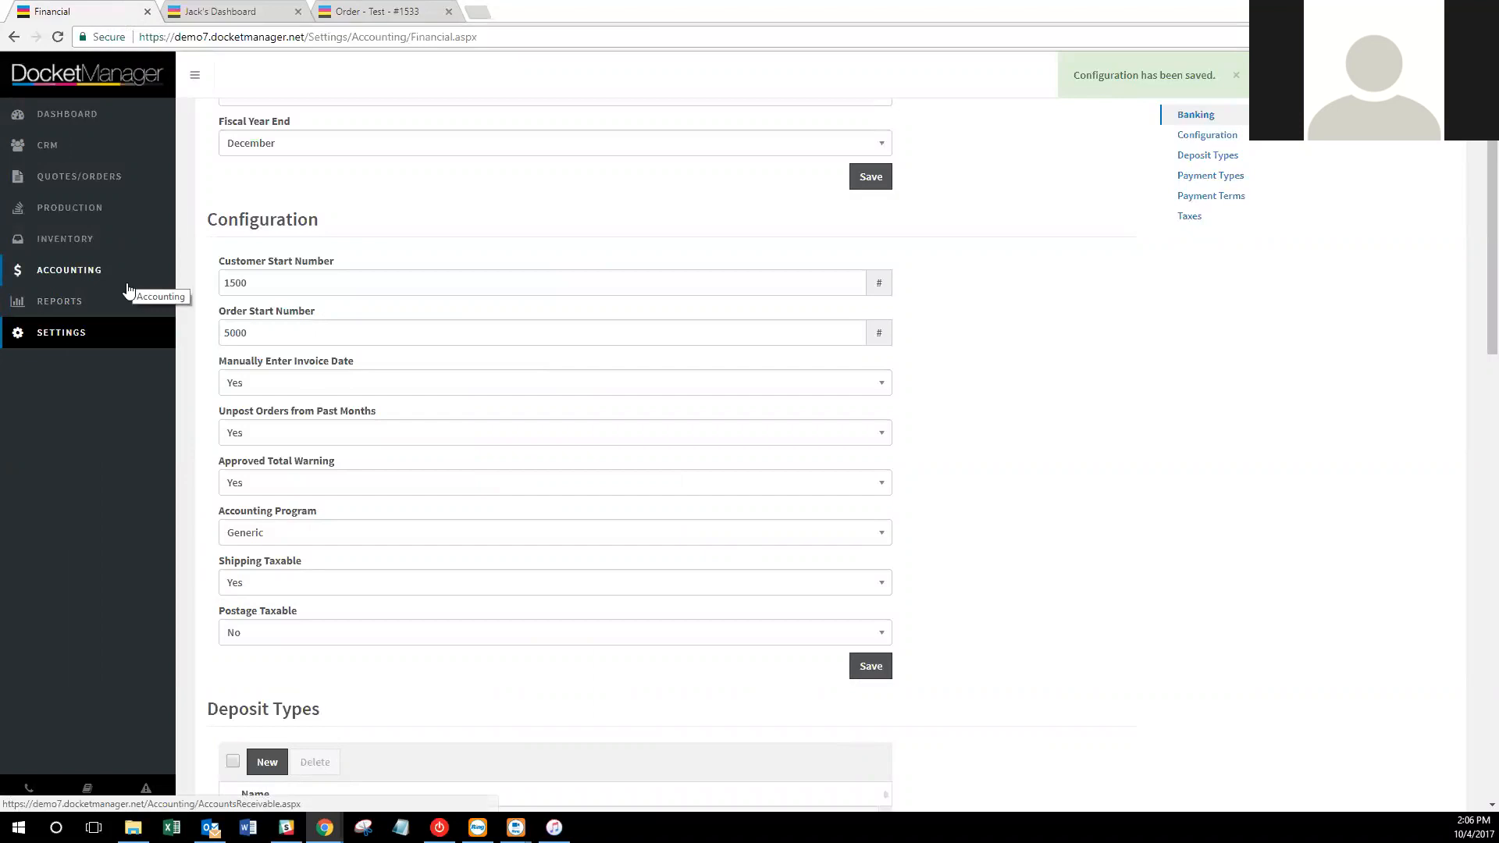
click(516, 827)
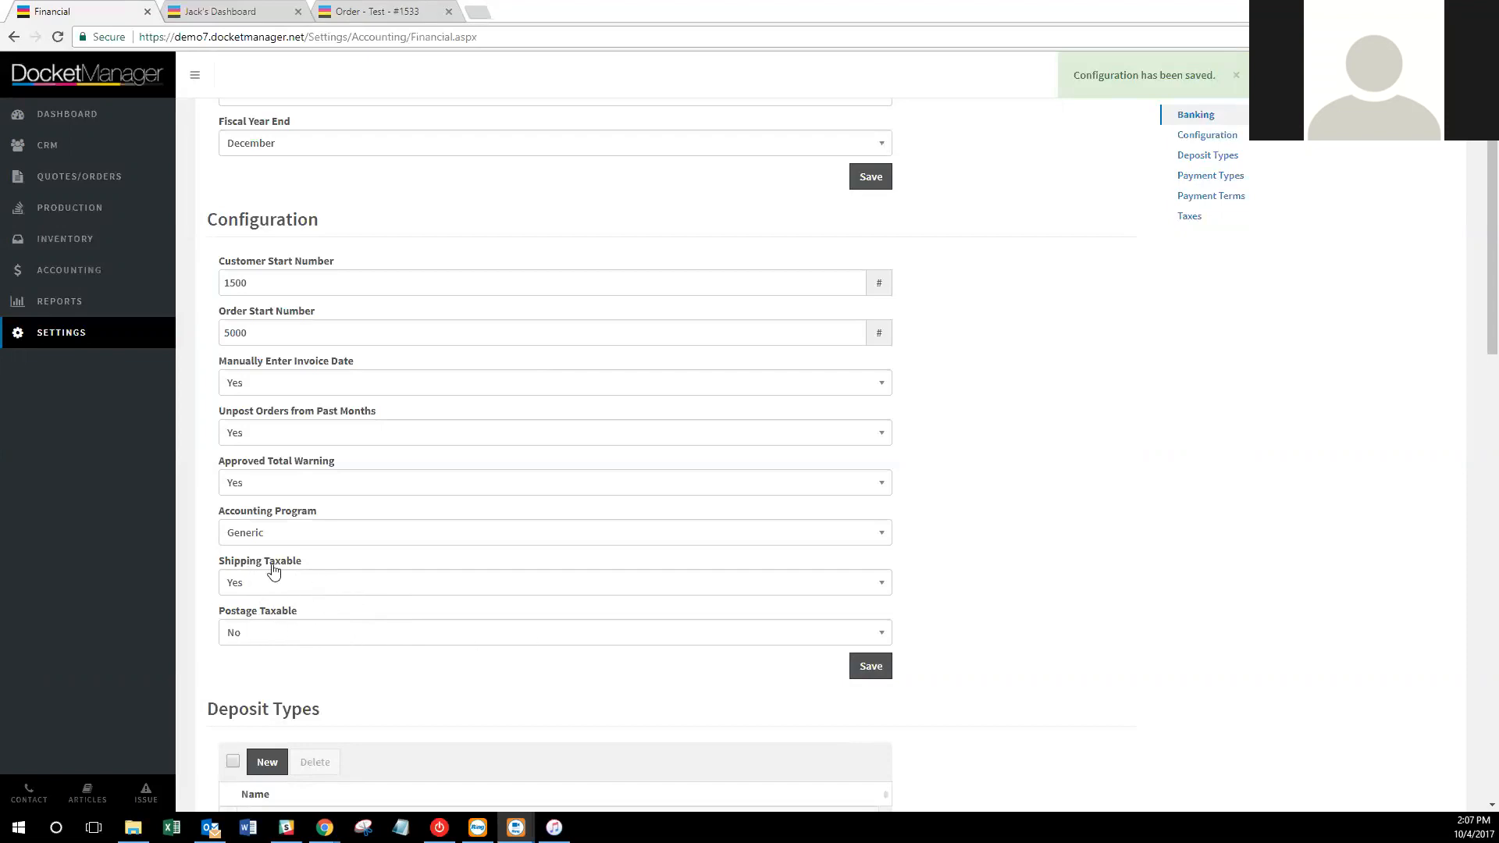
click(1077, 583)
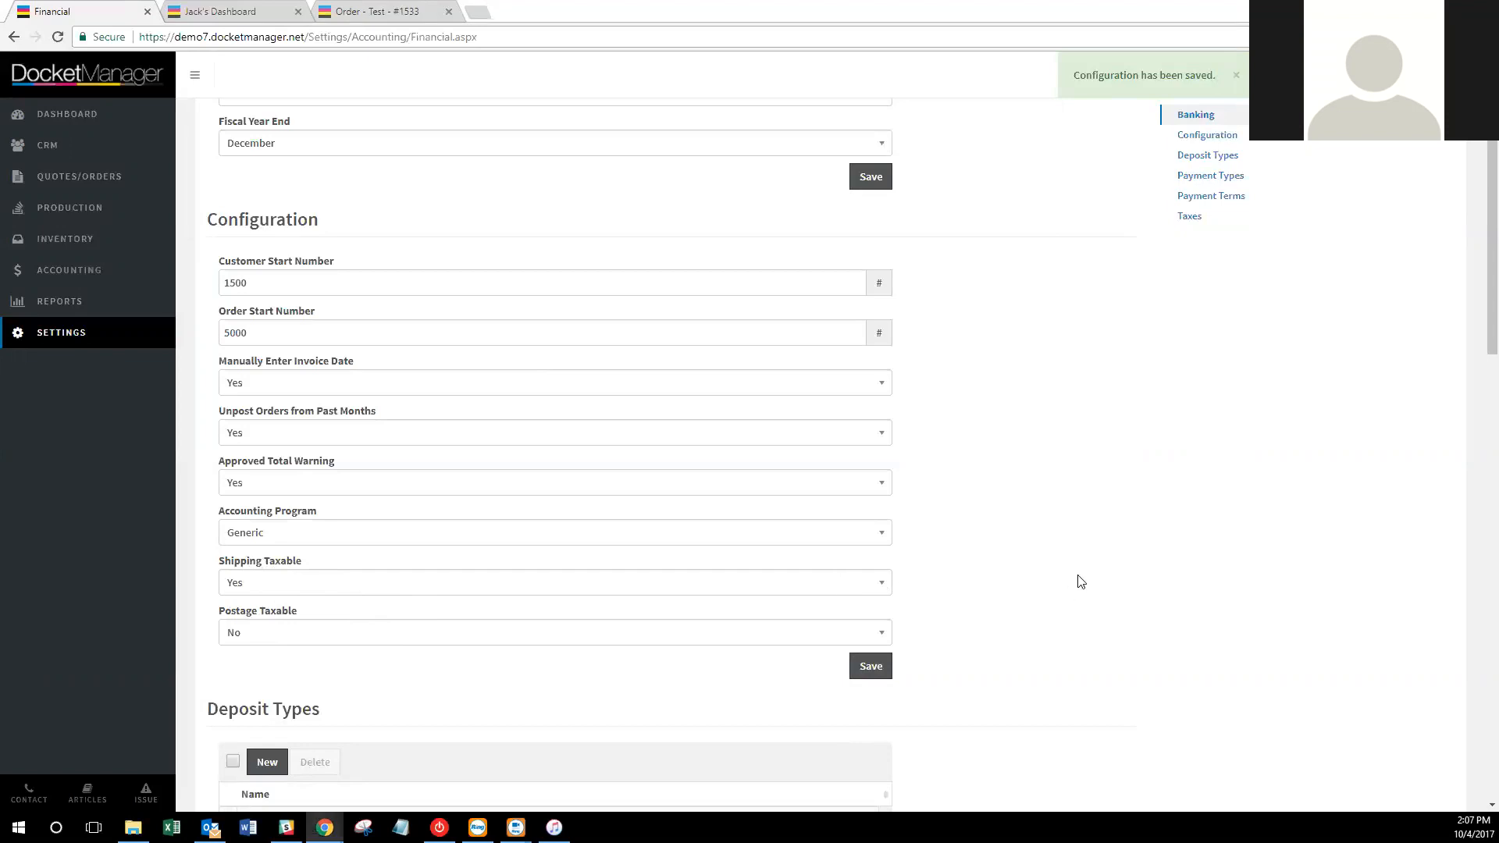
scroll(1093, 544, down, 2)
scroll(1113, 544, down, 3)
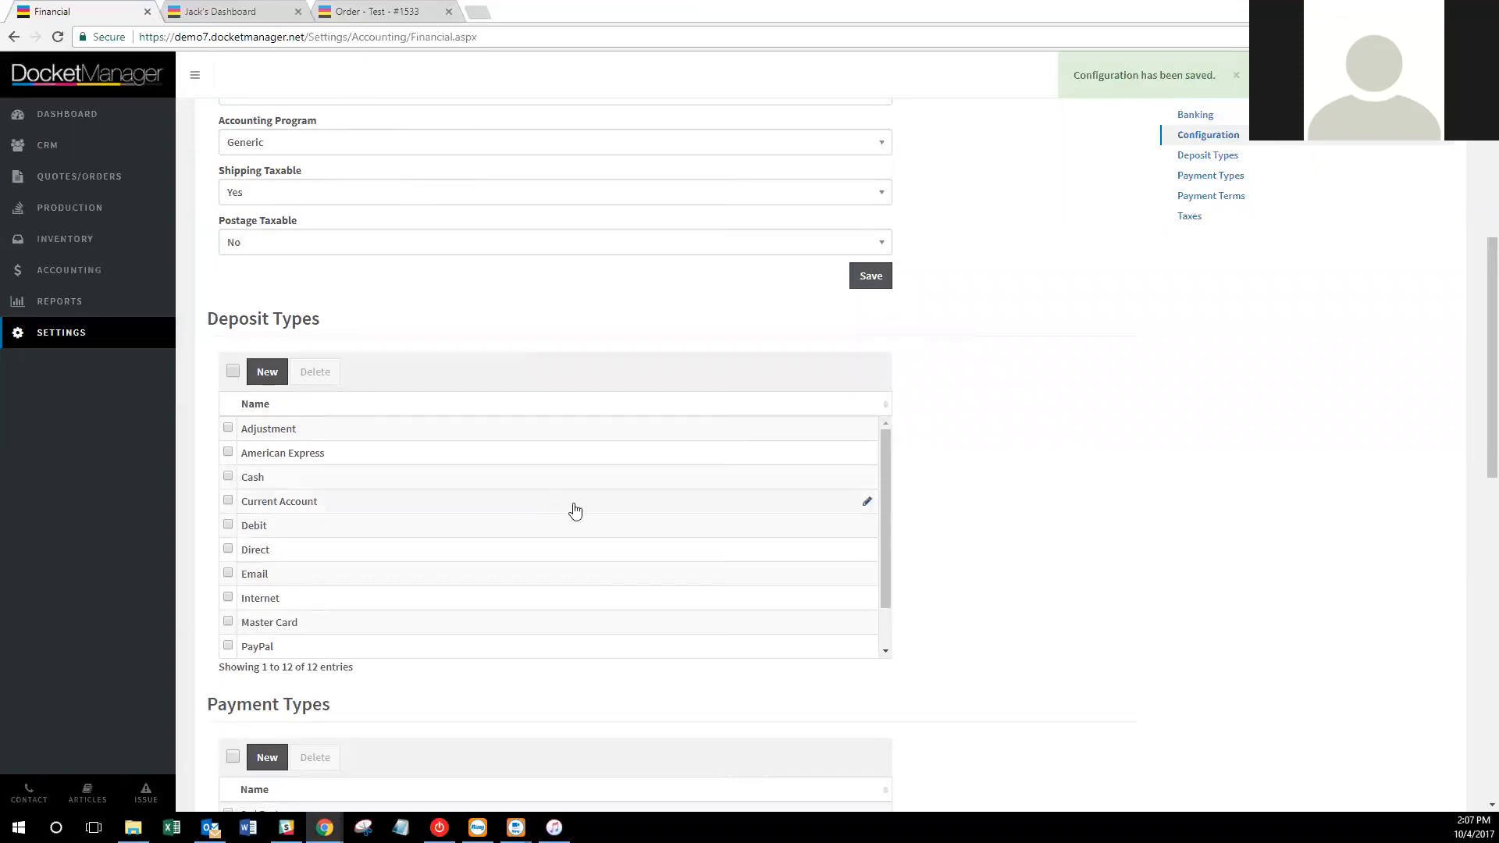
Close the order #1533 and dashboard tabs, and open Accounting in a new tab.
click(448, 11)
click(300, 12)
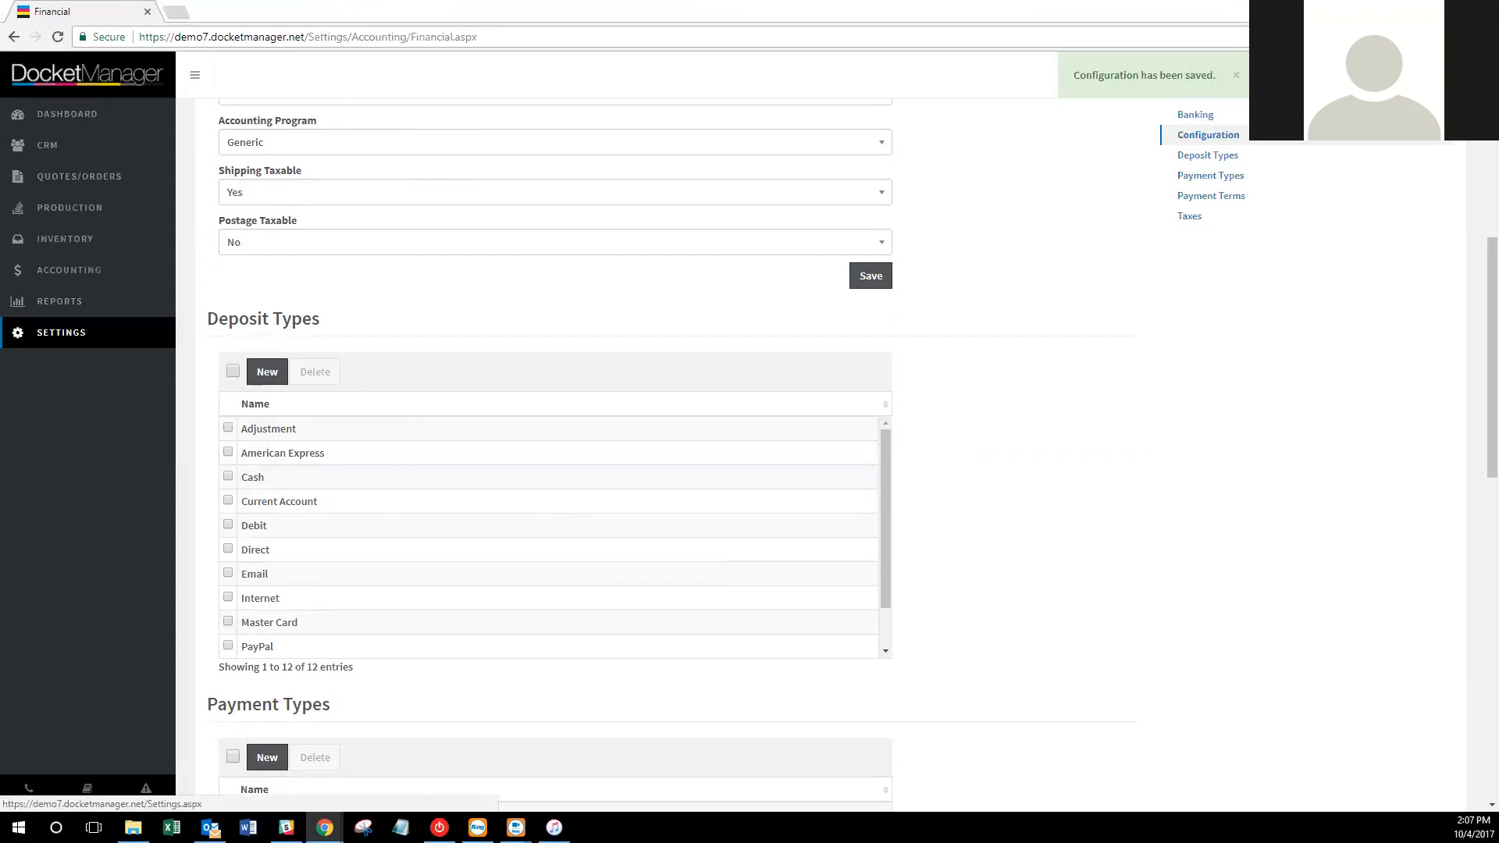
right_click(98, 266)
click(129, 280)
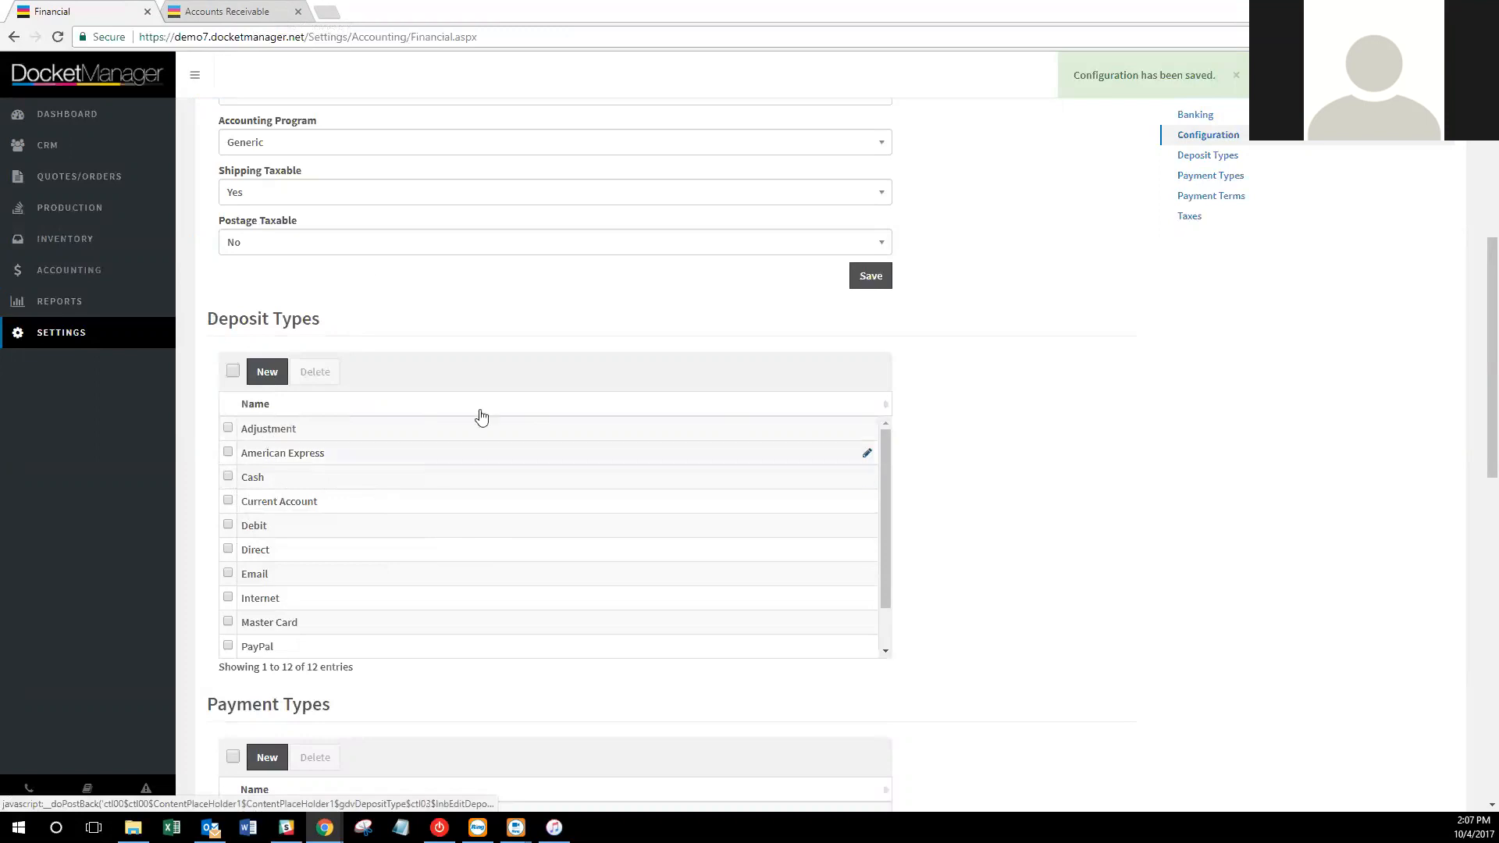
Open deposit 1058 from the Deposits list, keeping its Type as PayPal, then go back to Financial settings.
click(257, 12)
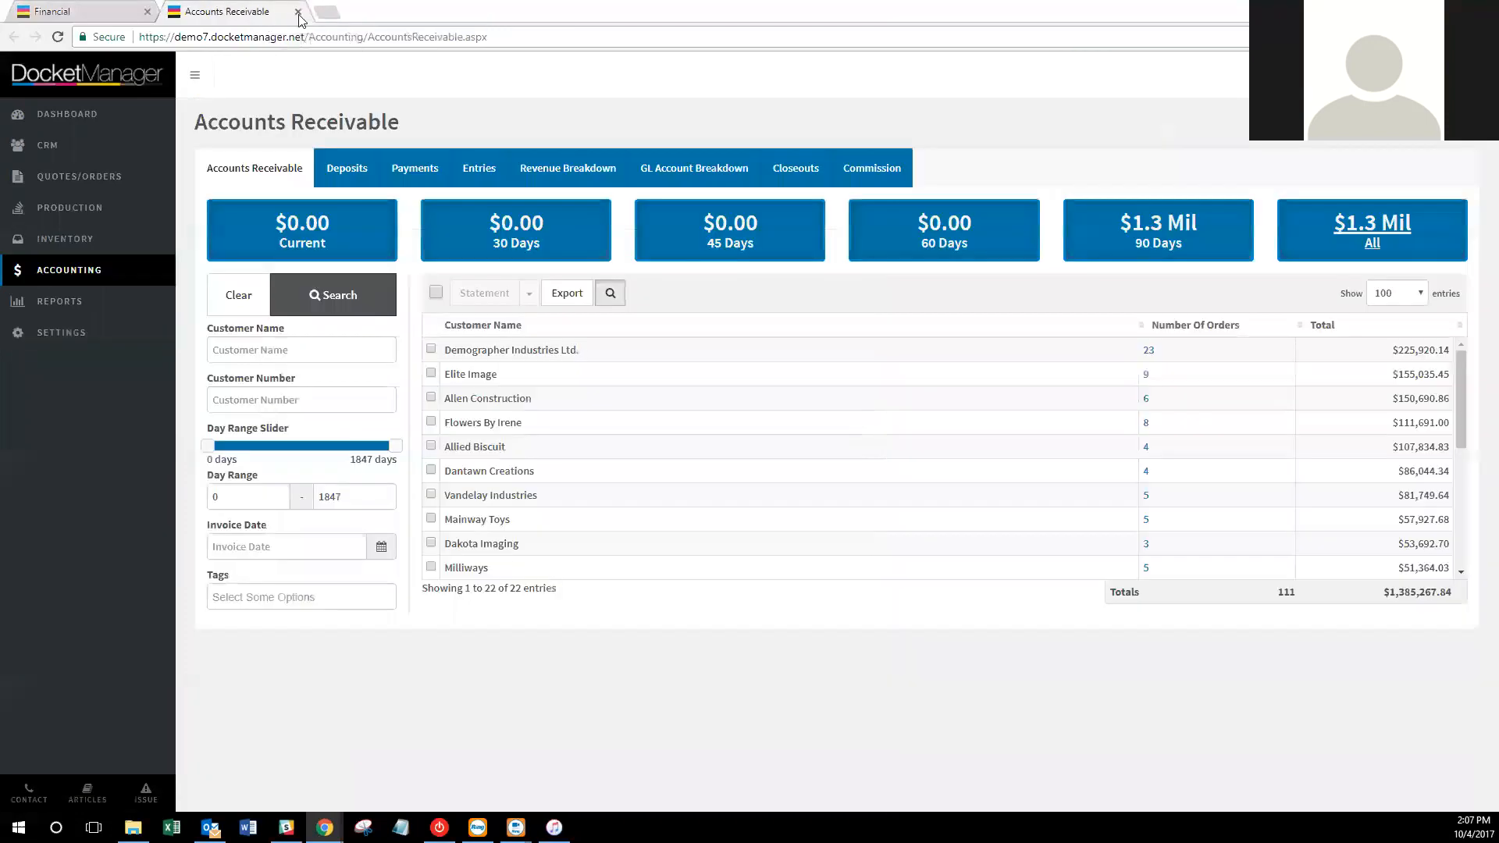
click(359, 168)
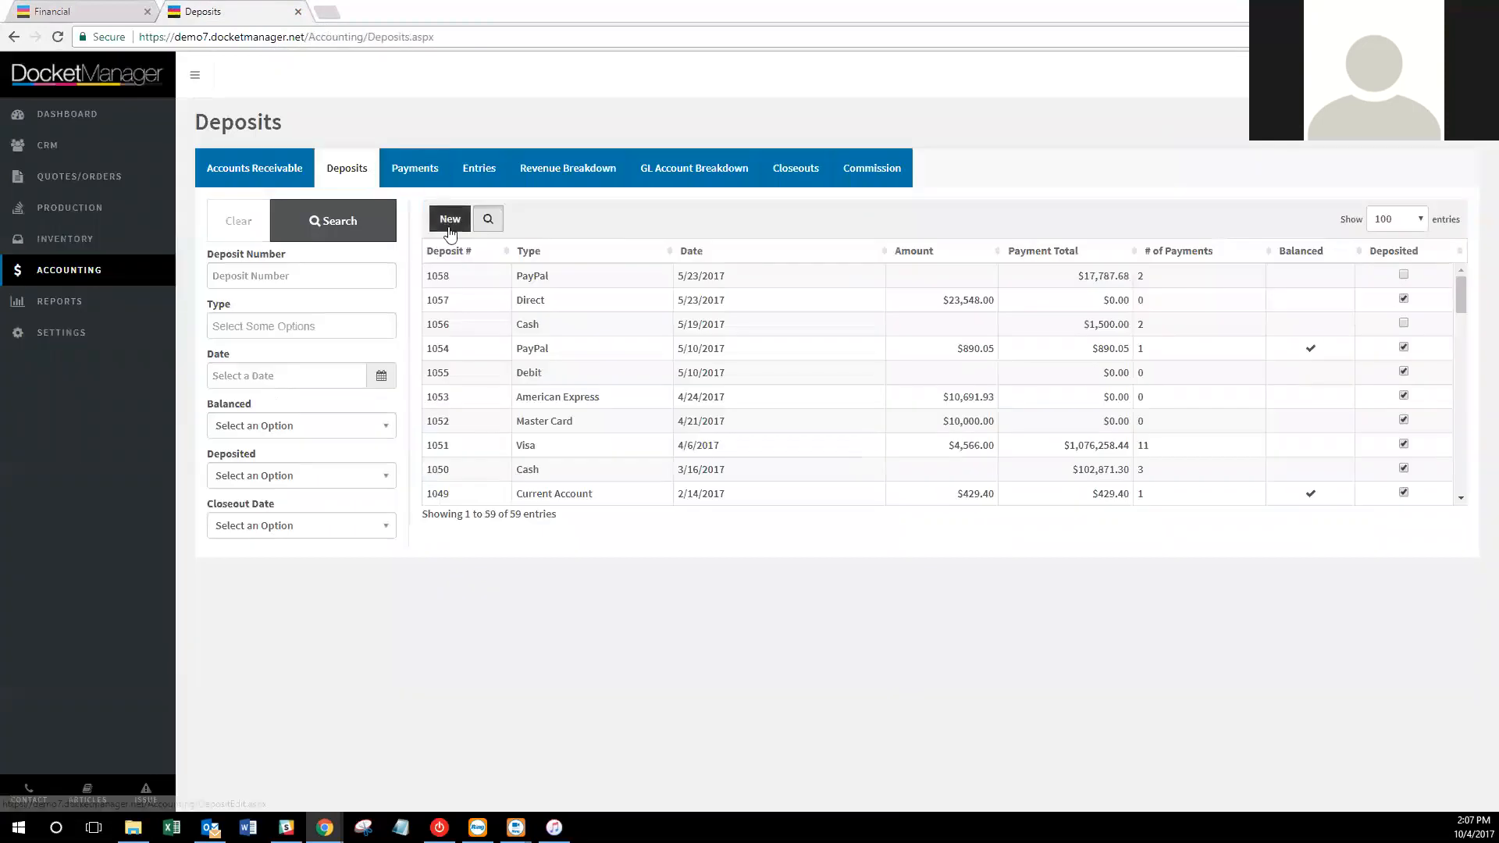
click(473, 276)
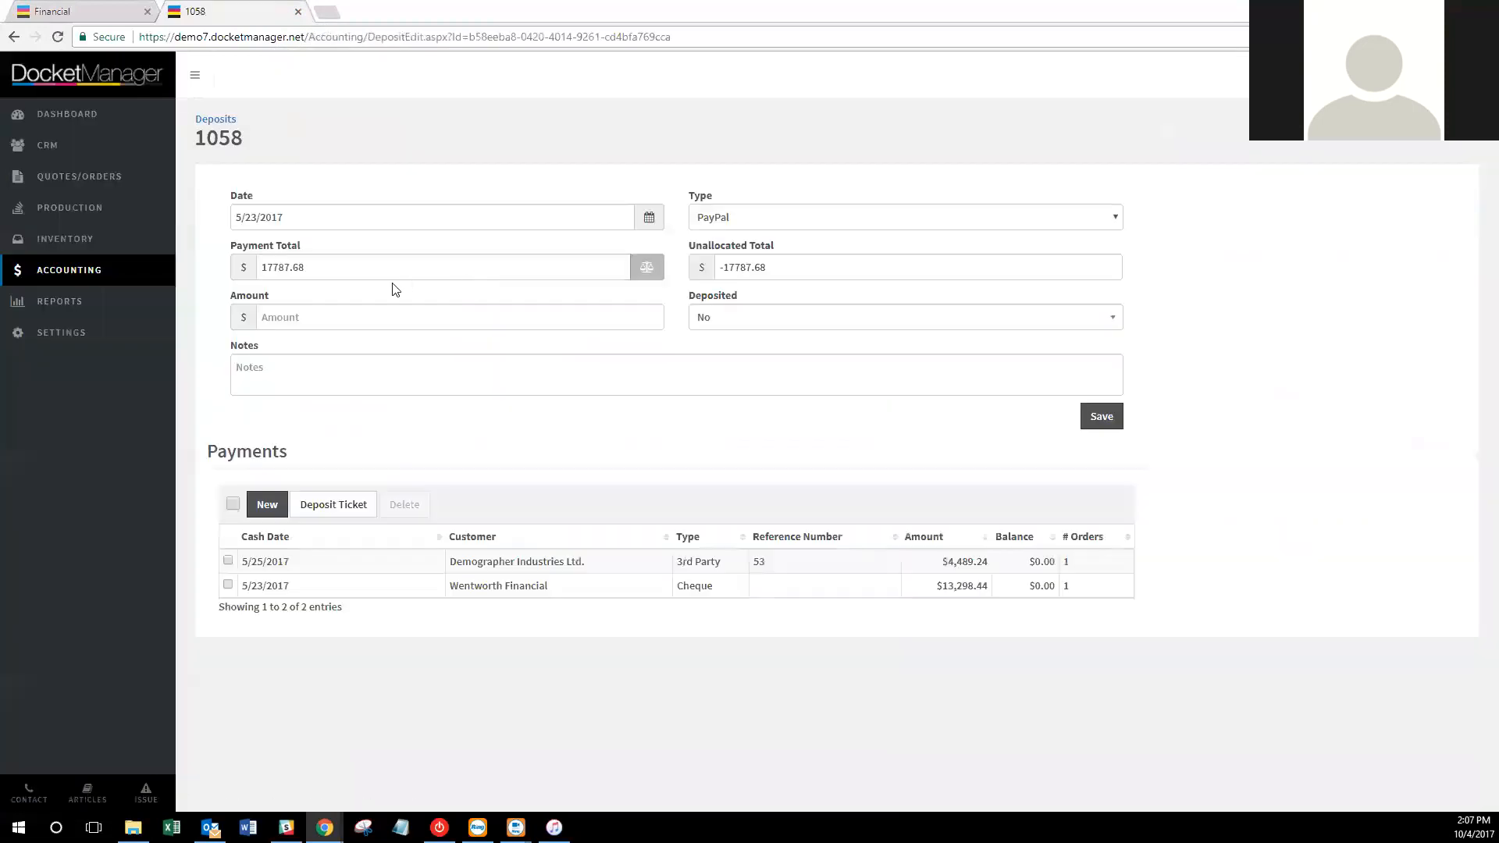
click(778, 224)
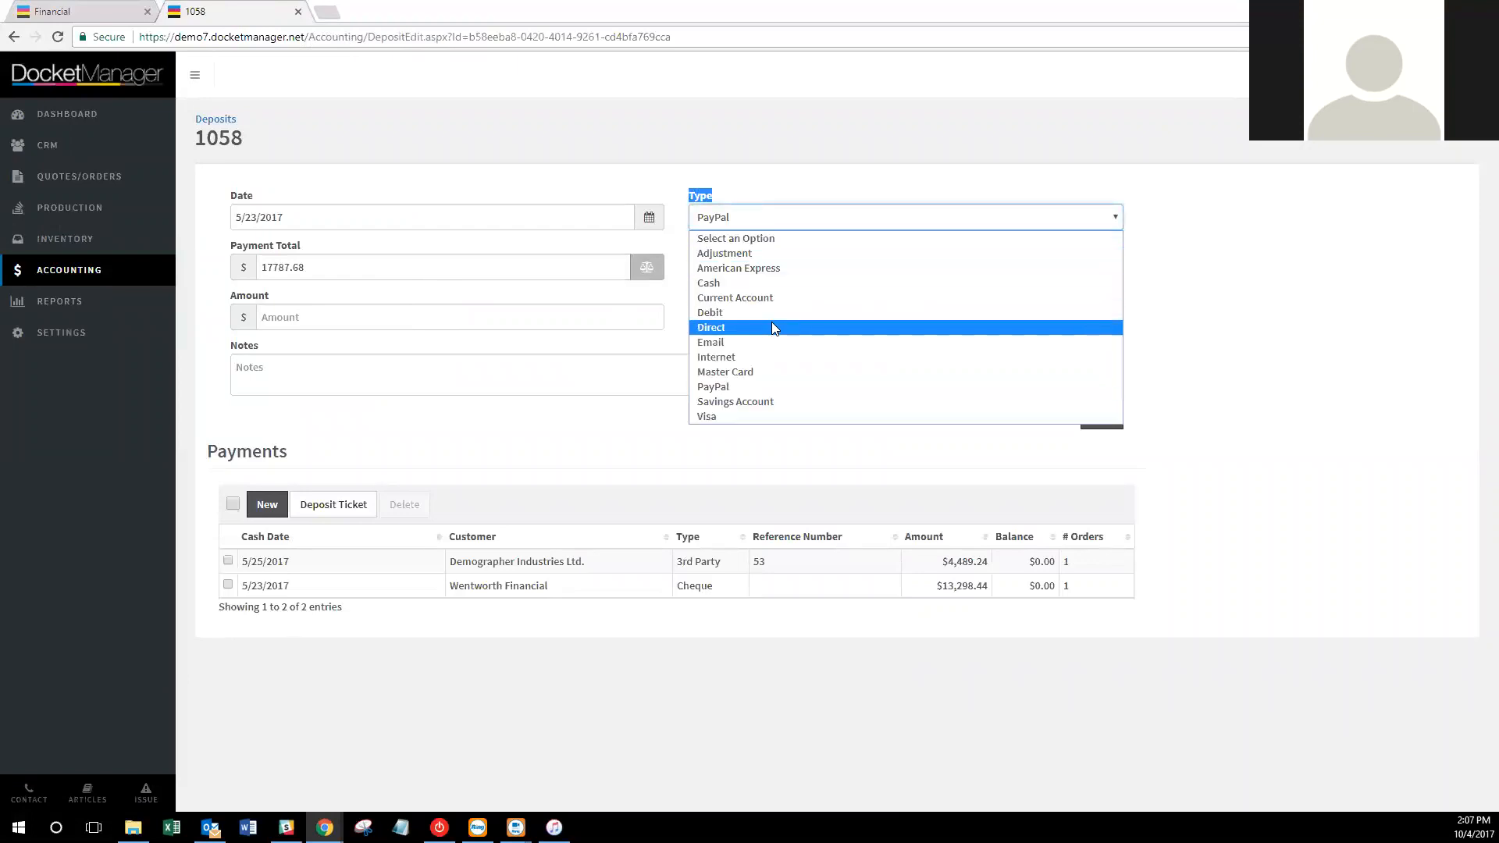
click(776, 434)
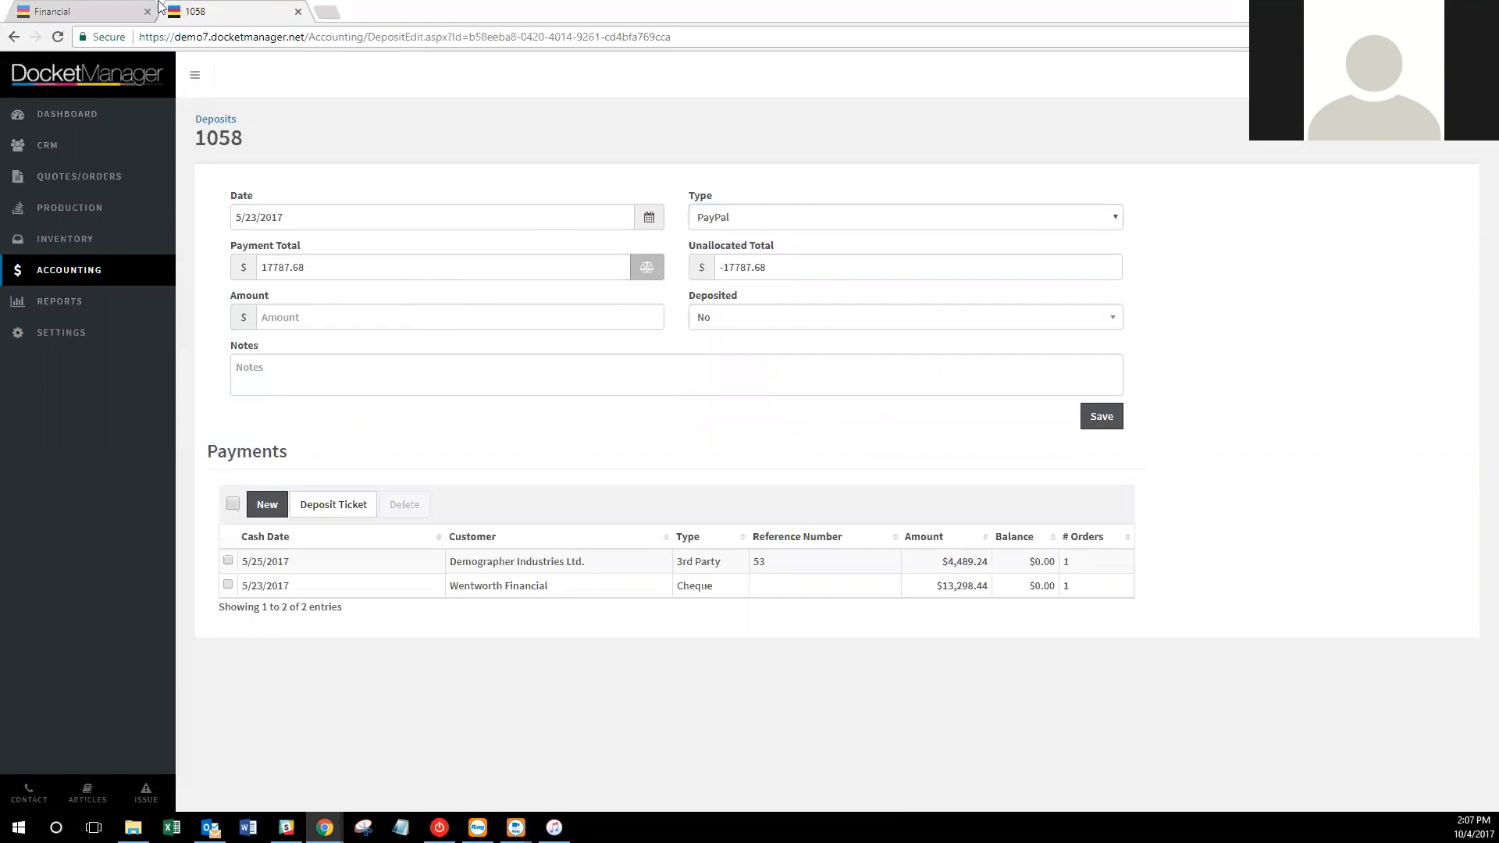
click(114, 11)
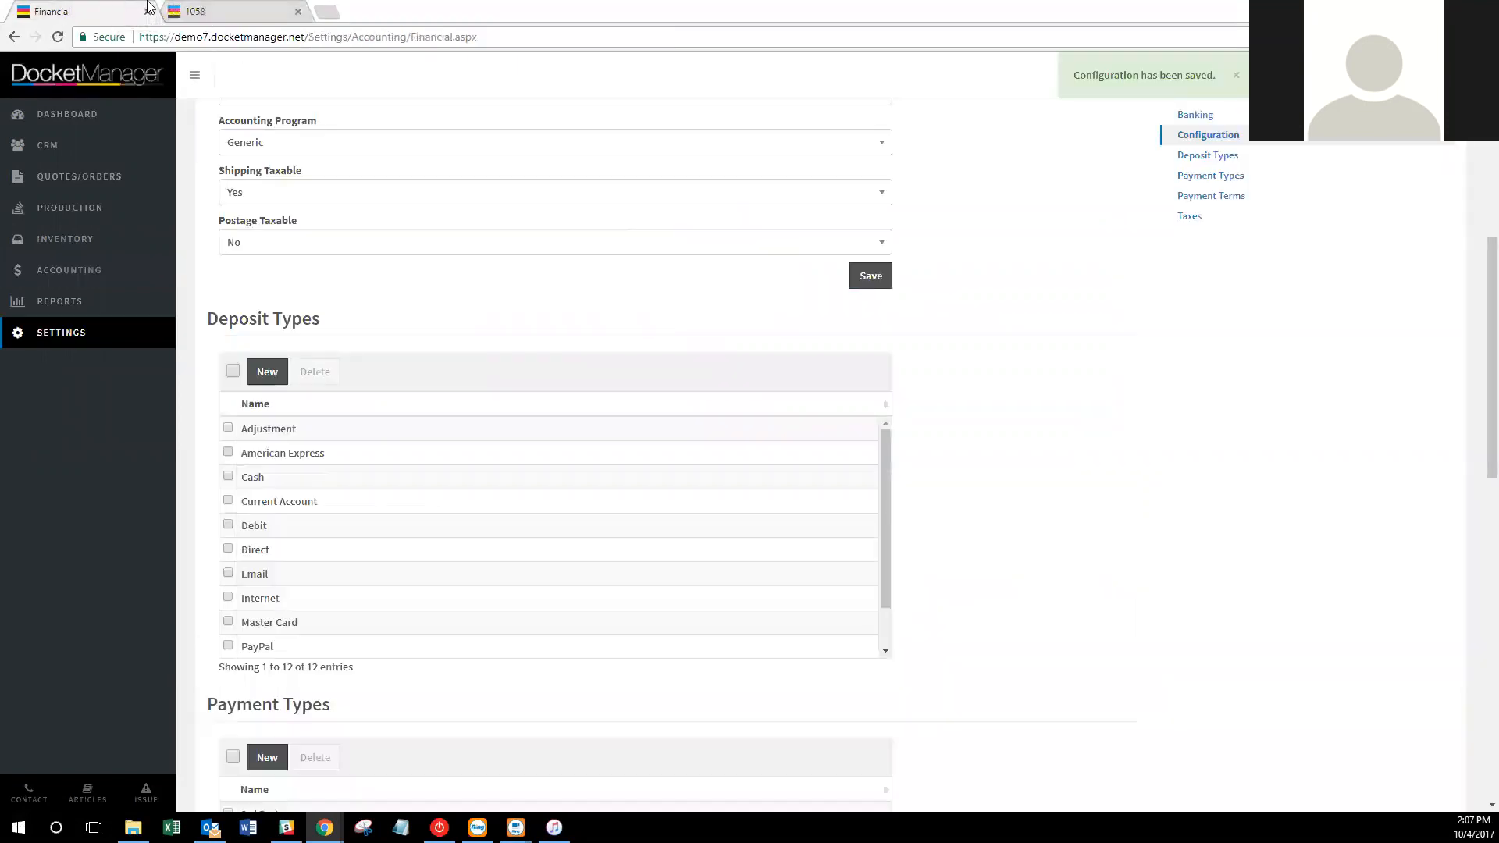
Scroll the Financial settings down to Payment Types, then switch to the deposit 1058 tab.
scroll(994, 367, down, 1)
scroll(1022, 365, down, 2)
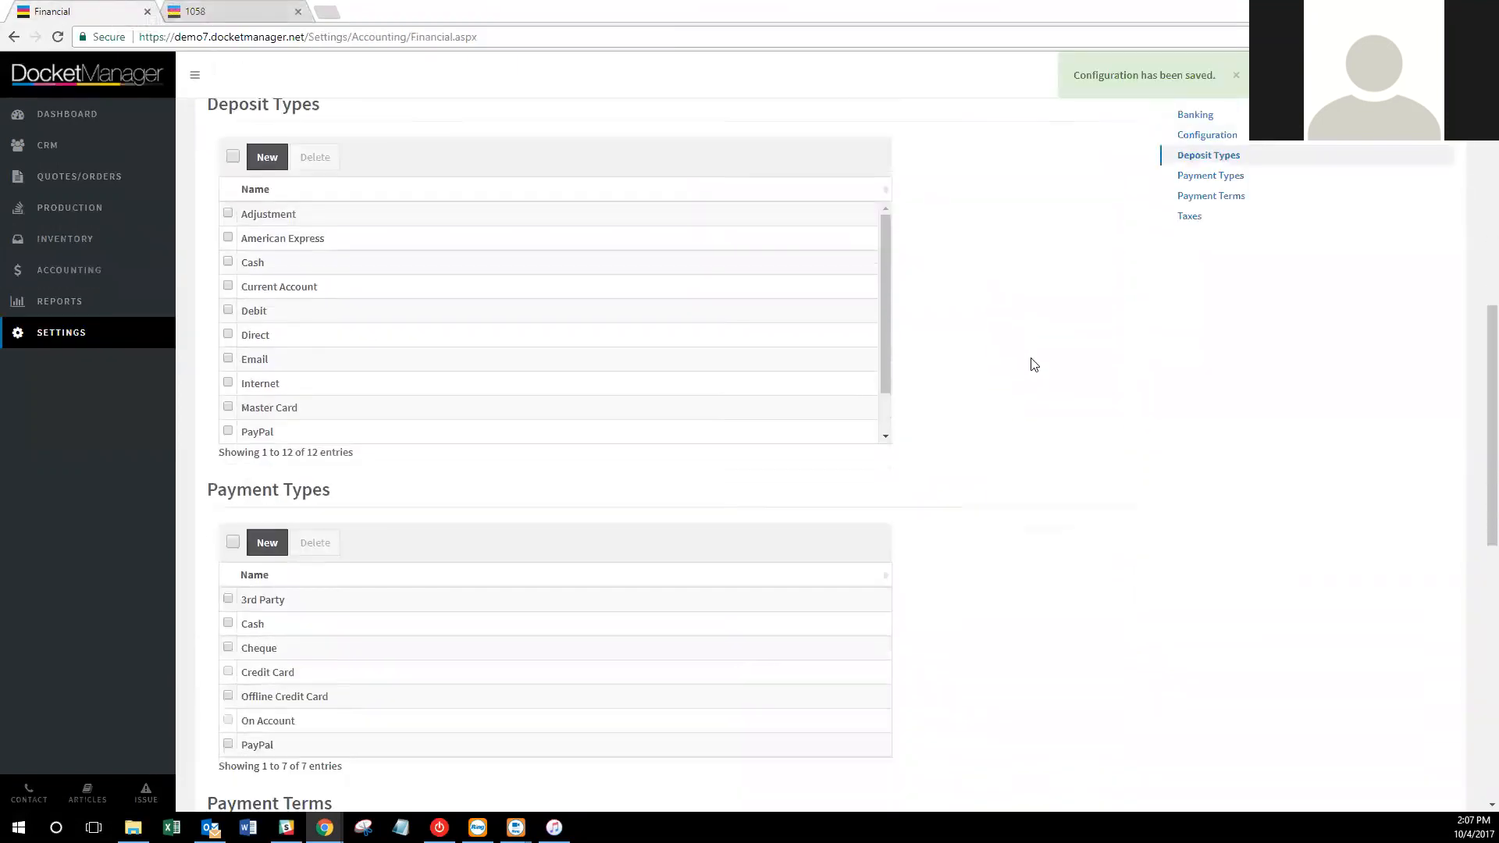
scroll(1068, 444, down, 1)
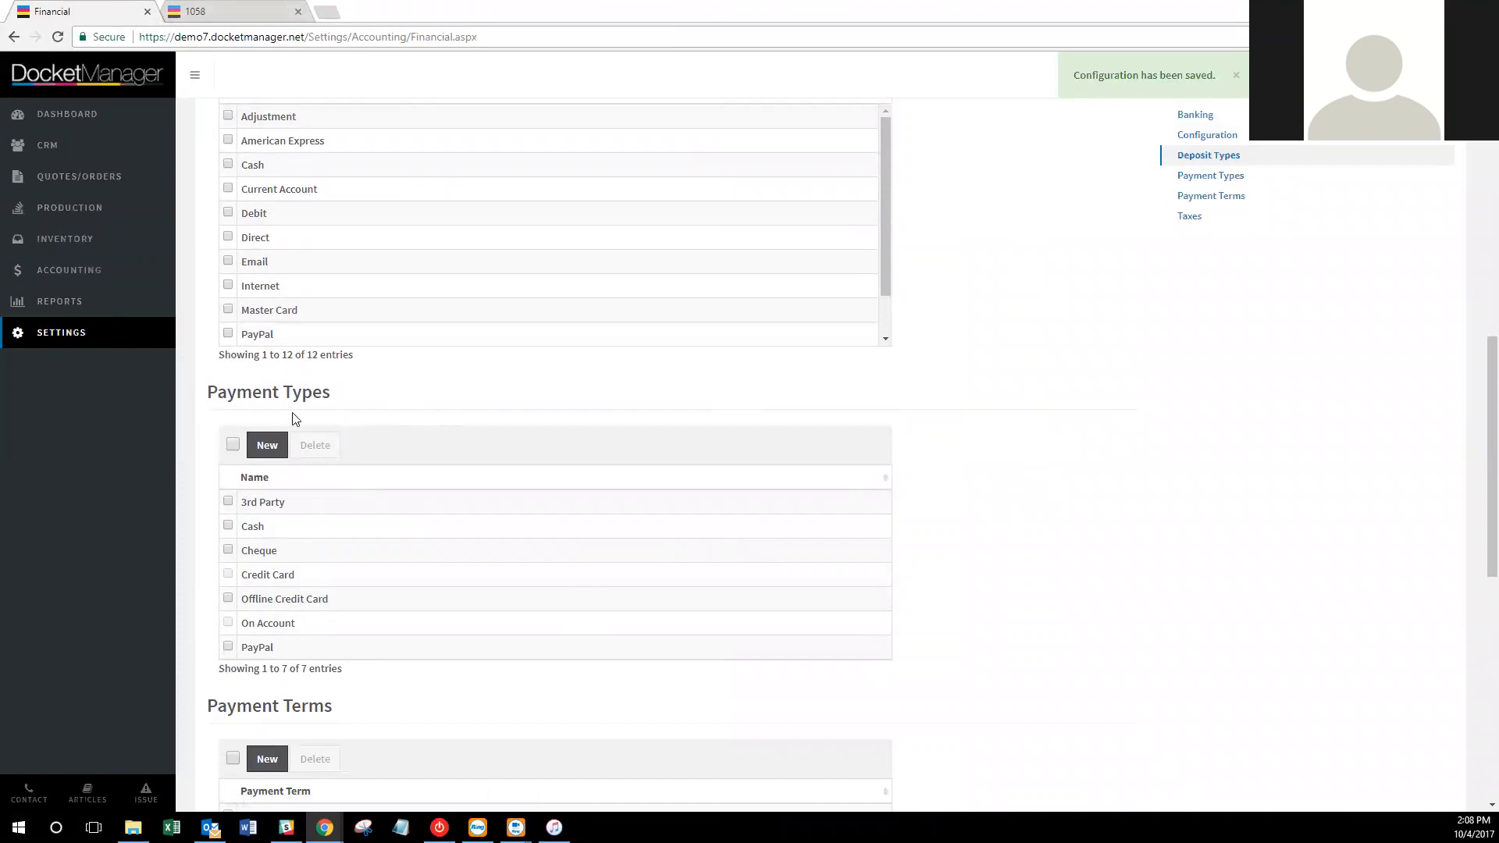
click(249, 10)
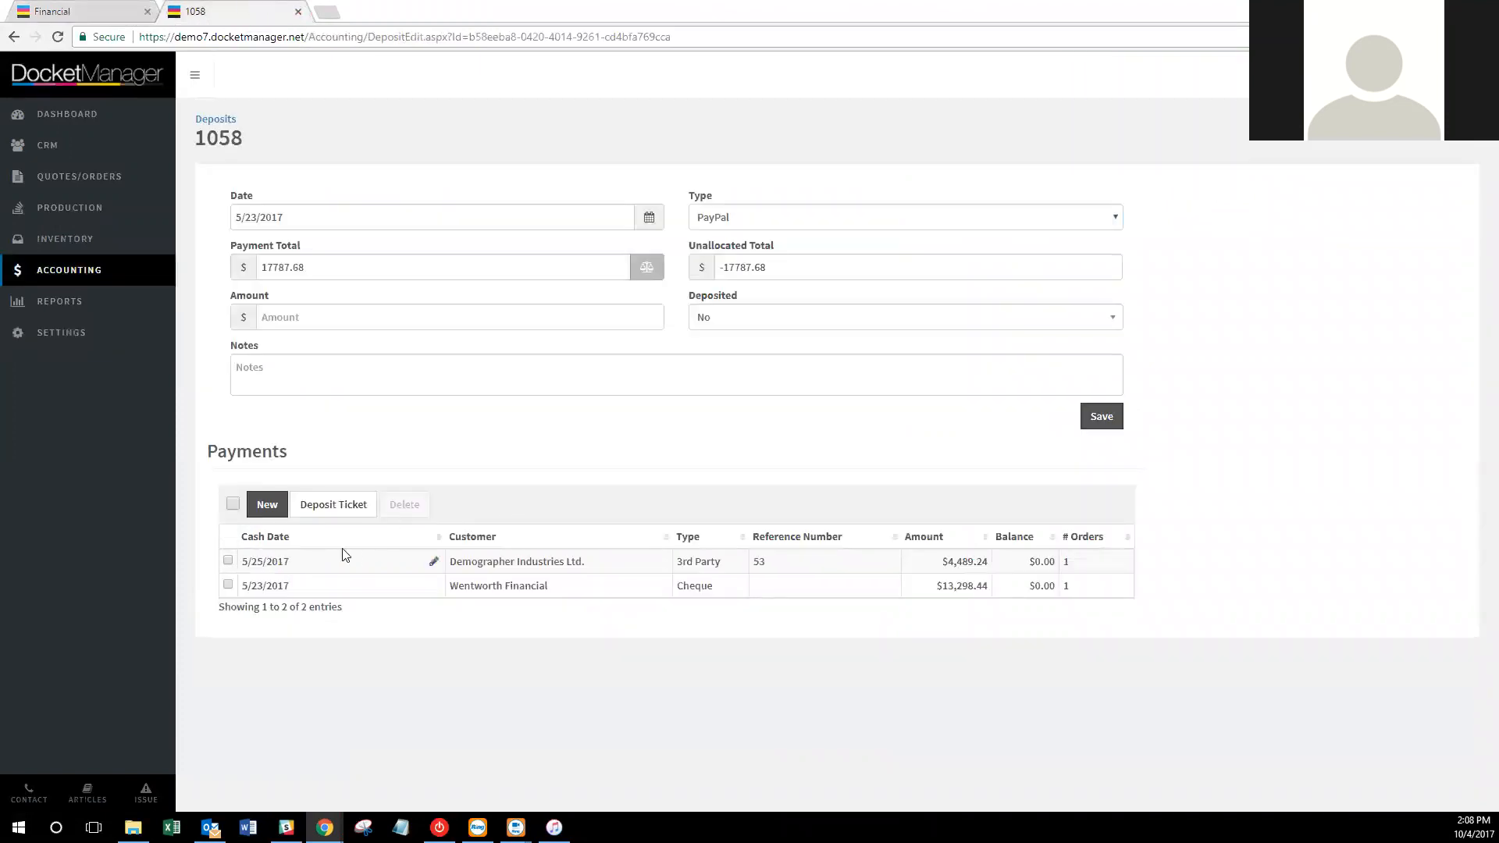
Open payment #53, look at its Type options, and close it without changes.
click(361, 569)
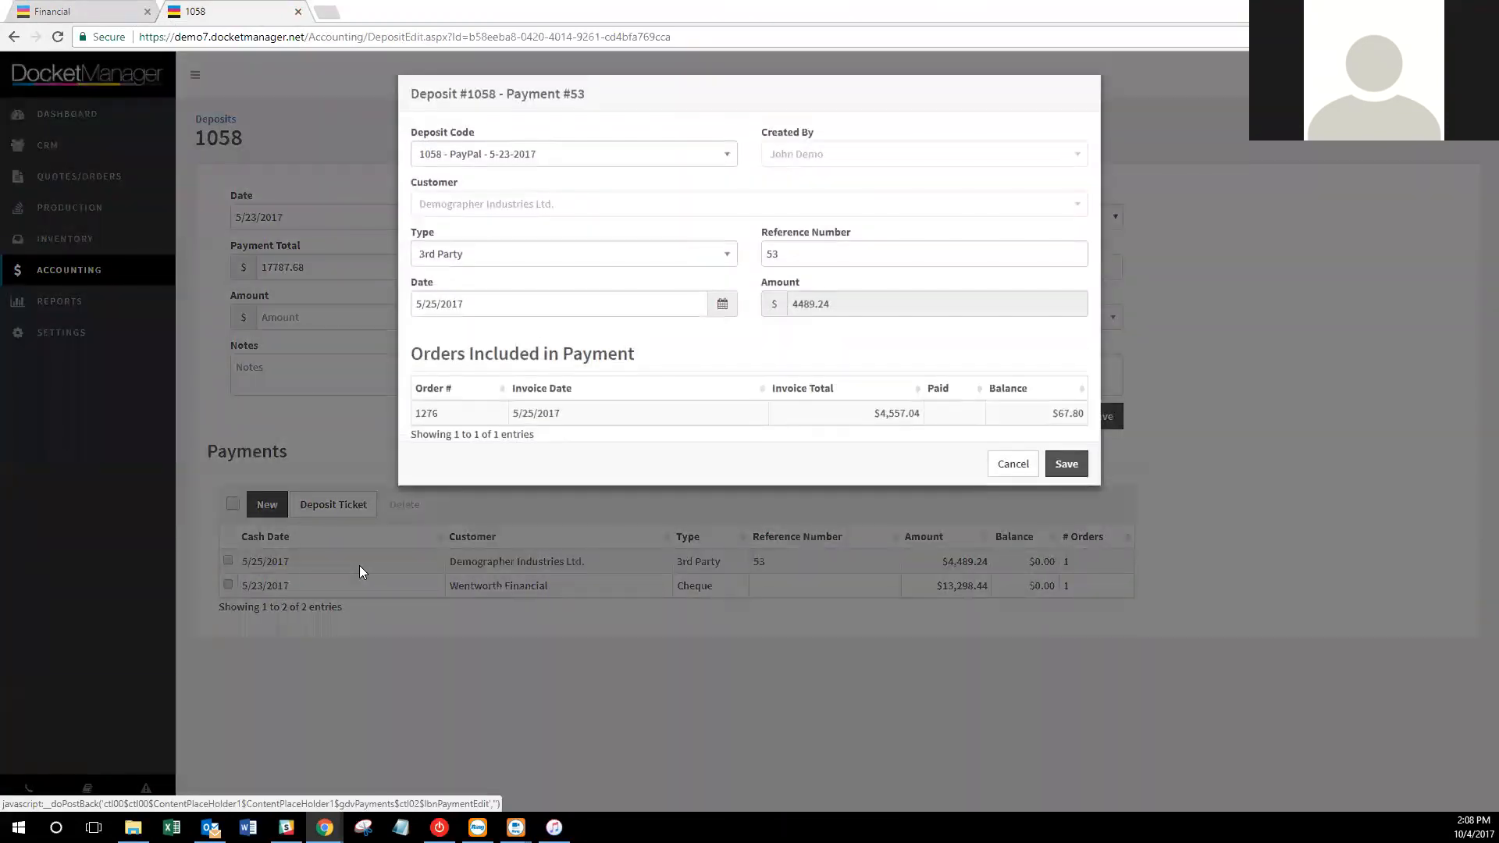
click(694, 257)
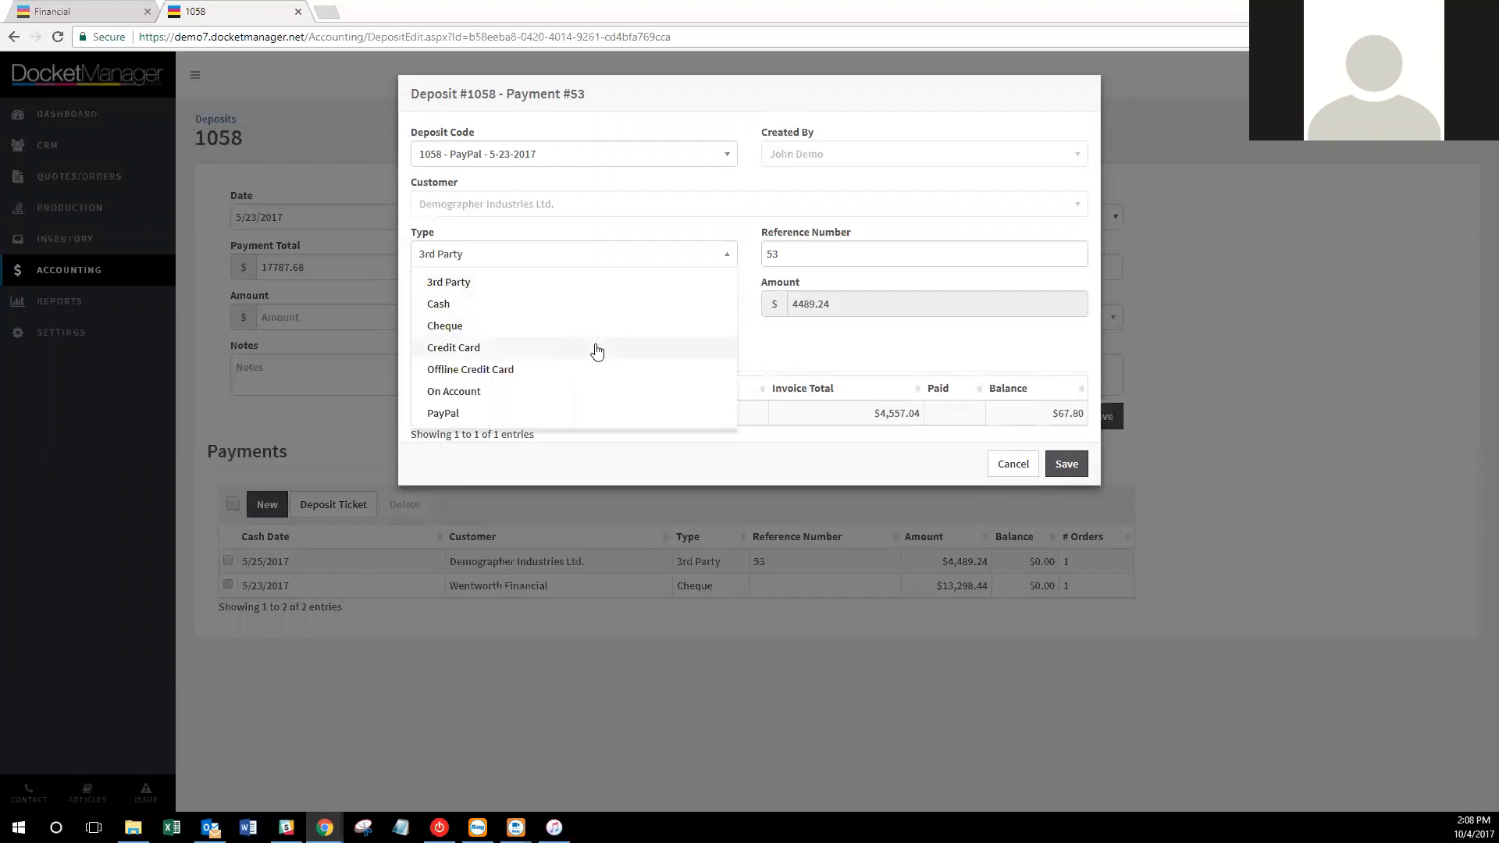
click(1013, 471)
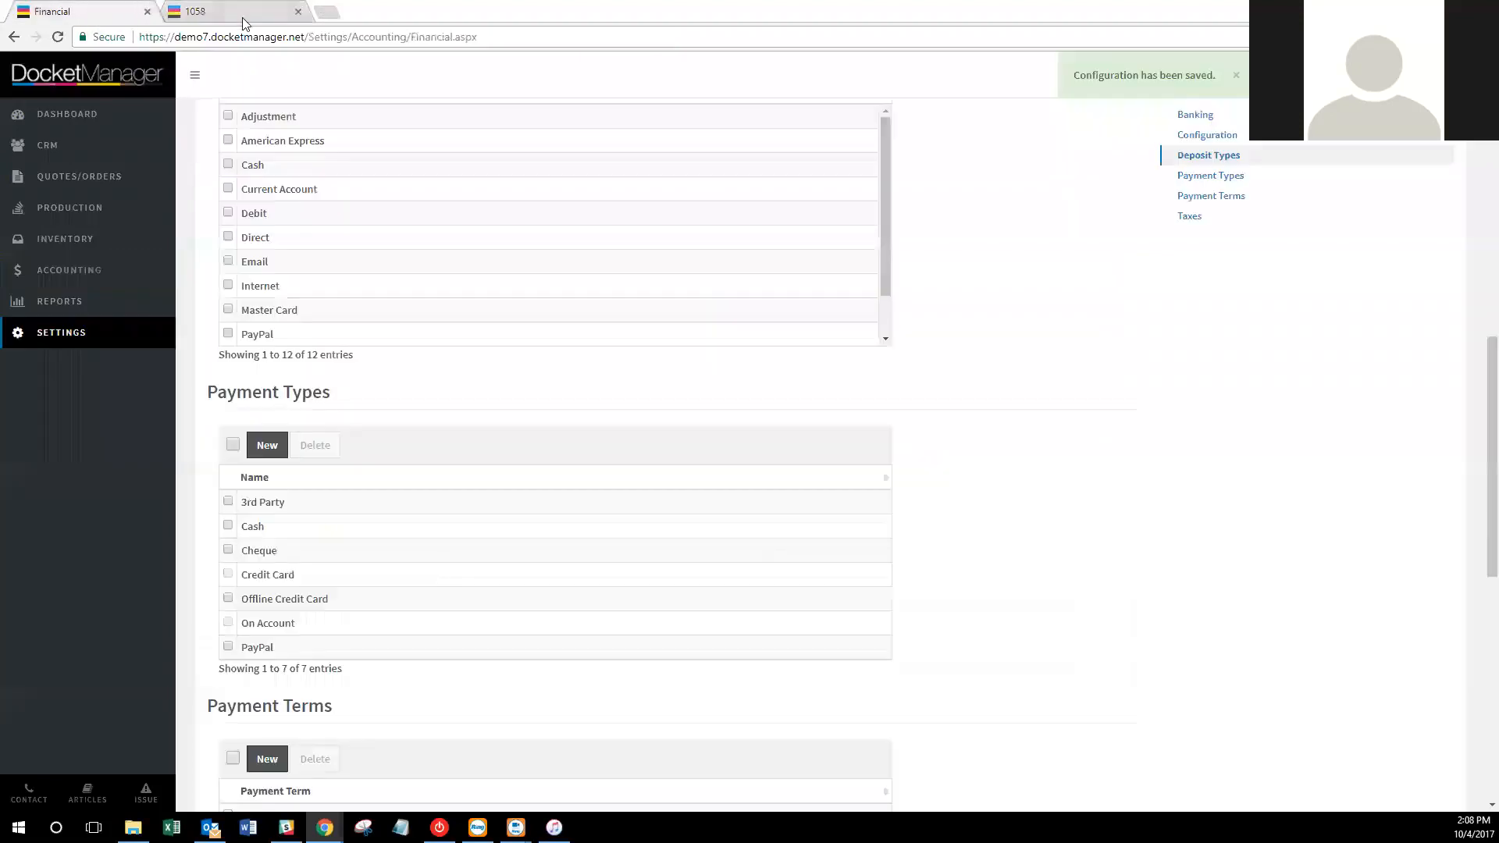
Scroll down to Payment Terms and Taxes, then open the CRM customer list in a new tab.
scroll(1047, 468, down, 4)
scroll(1057, 461, down, 1)
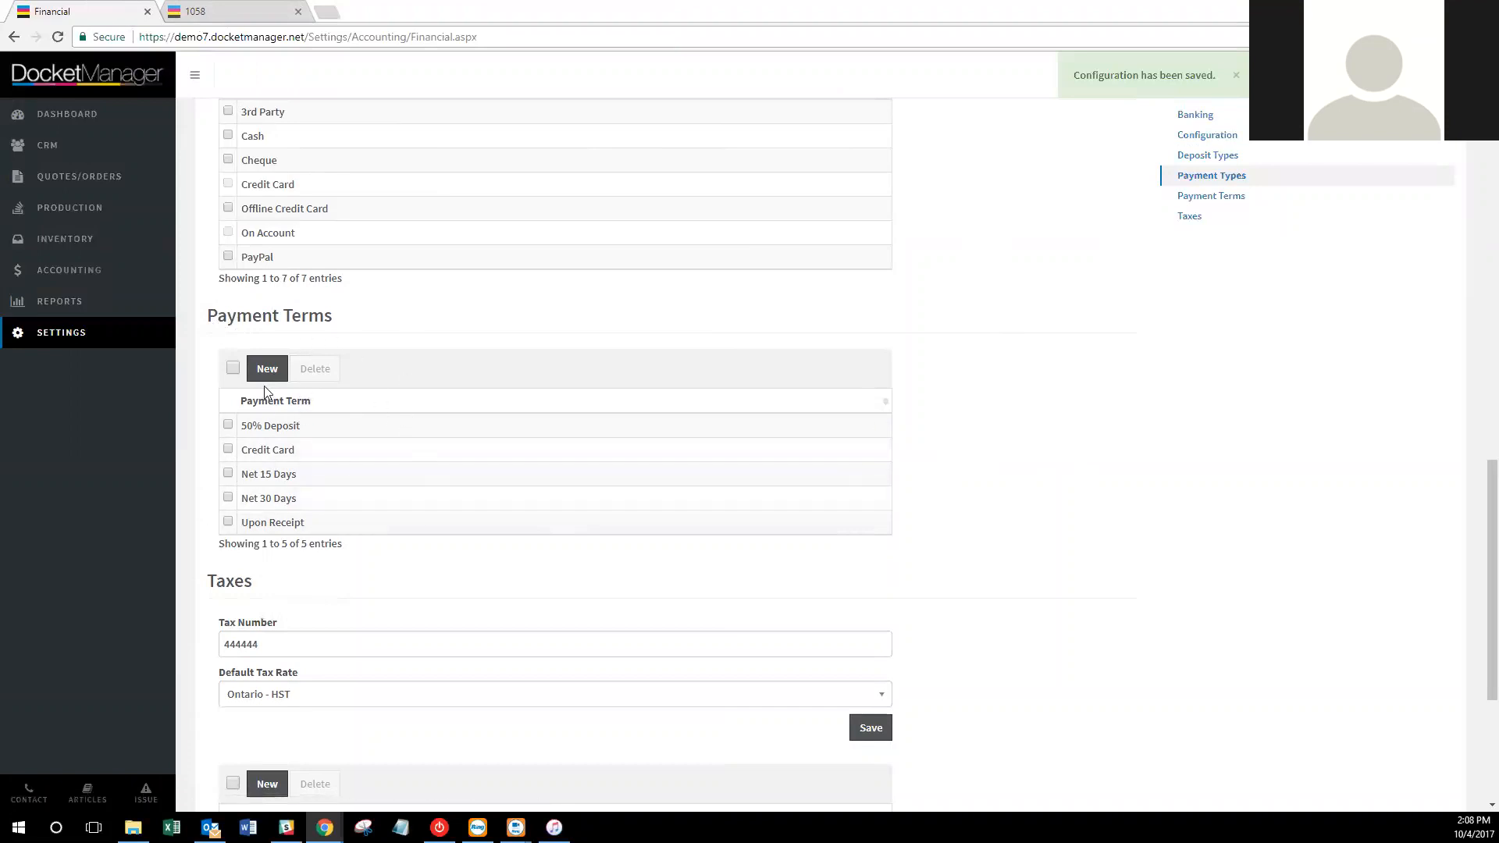
right_click(66, 158)
click(86, 153)
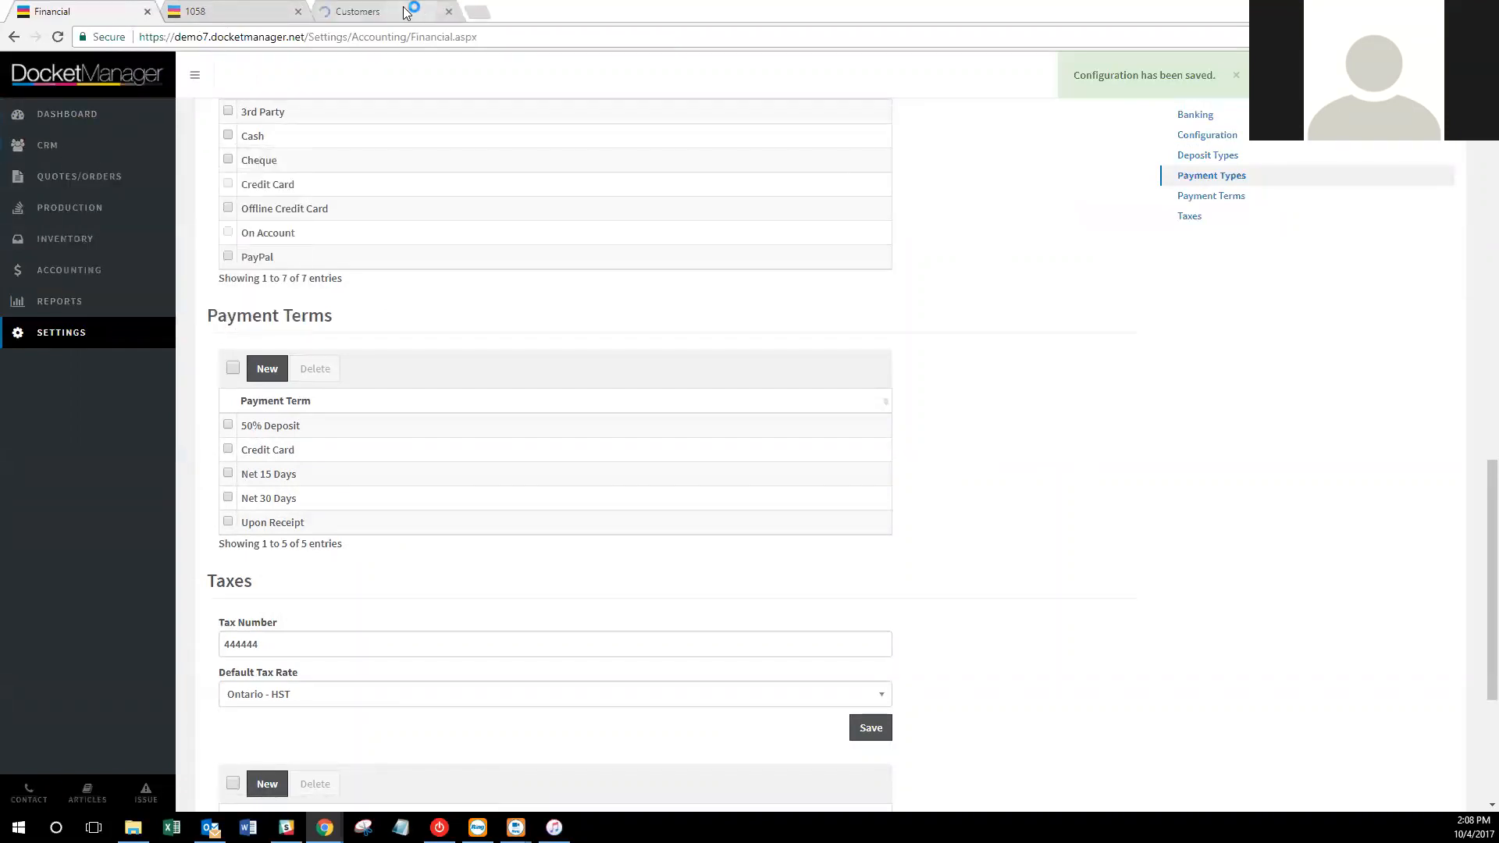
Open Christian Artifacts' customer record, currently on Credit Card terms, for editing.
click(403, 11)
click(495, 303)
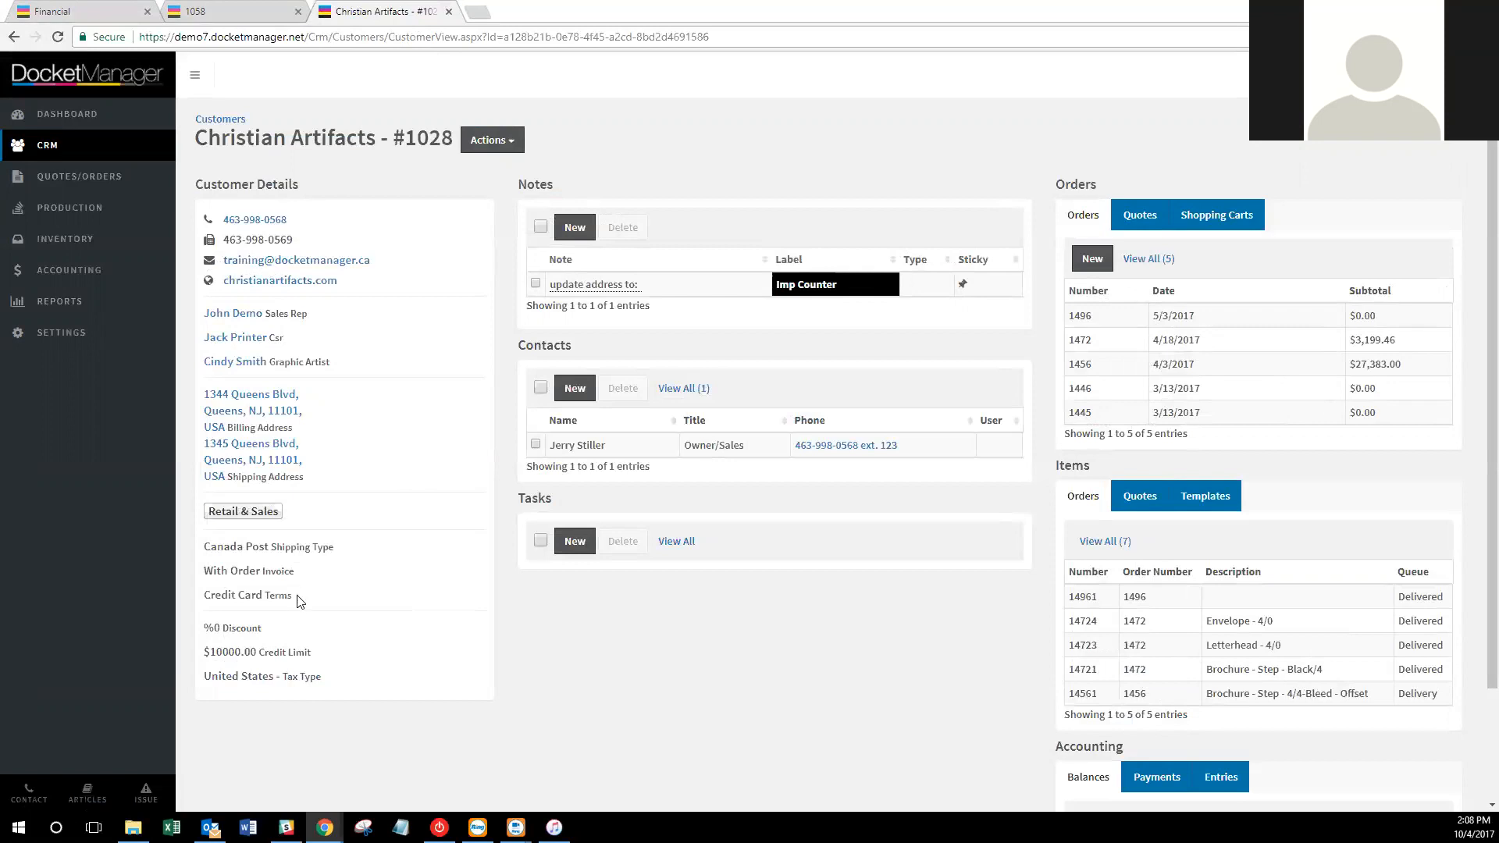
drag(295, 598, 196, 603)
click(492, 140)
click(498, 164)
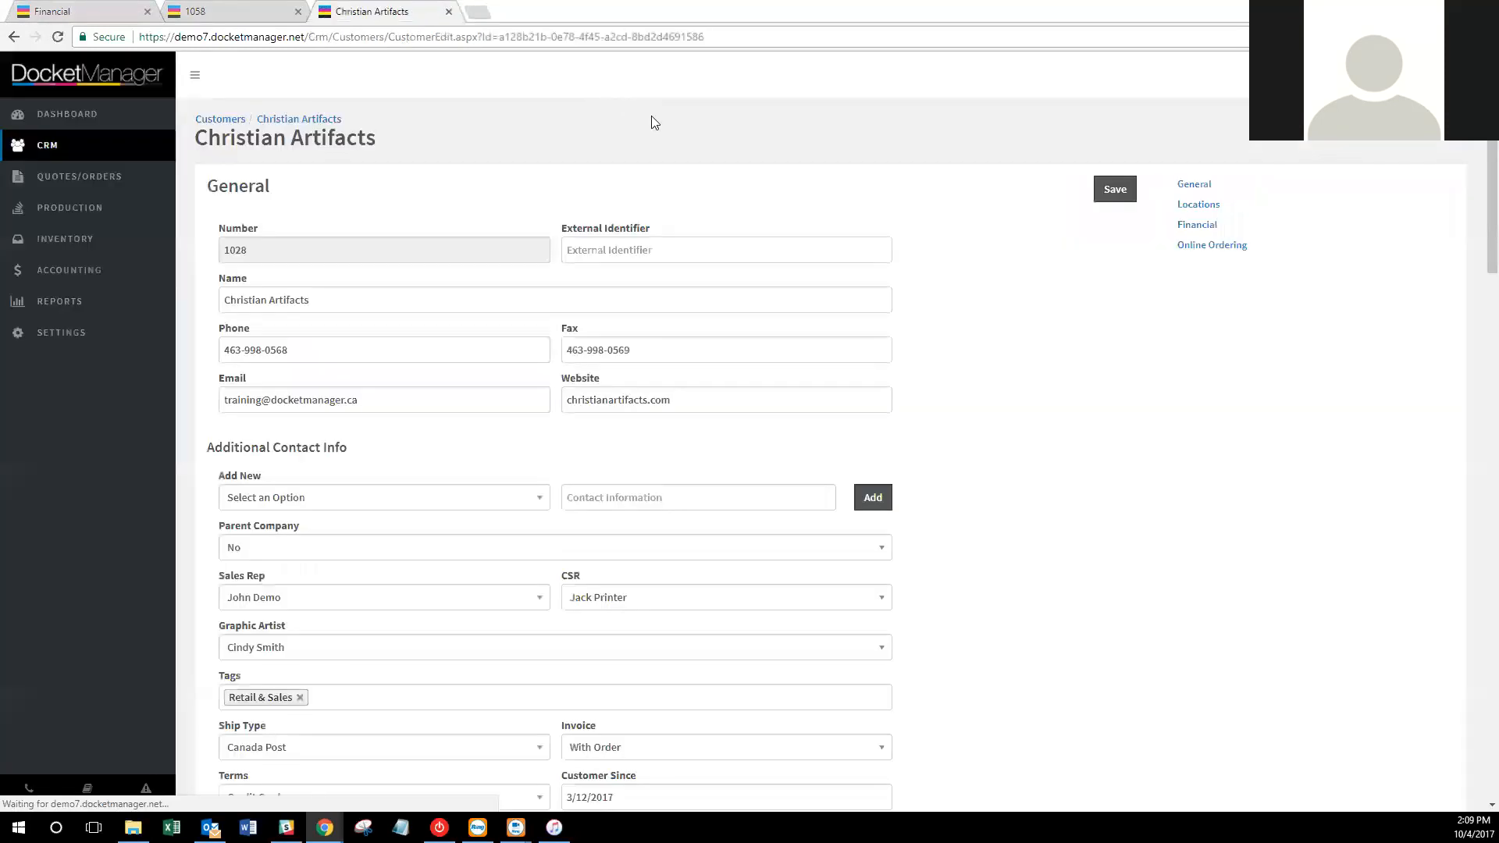
Set the customer's payment terms to Net 30 Days, save the record, and return to Financial settings.
click(1196, 225)
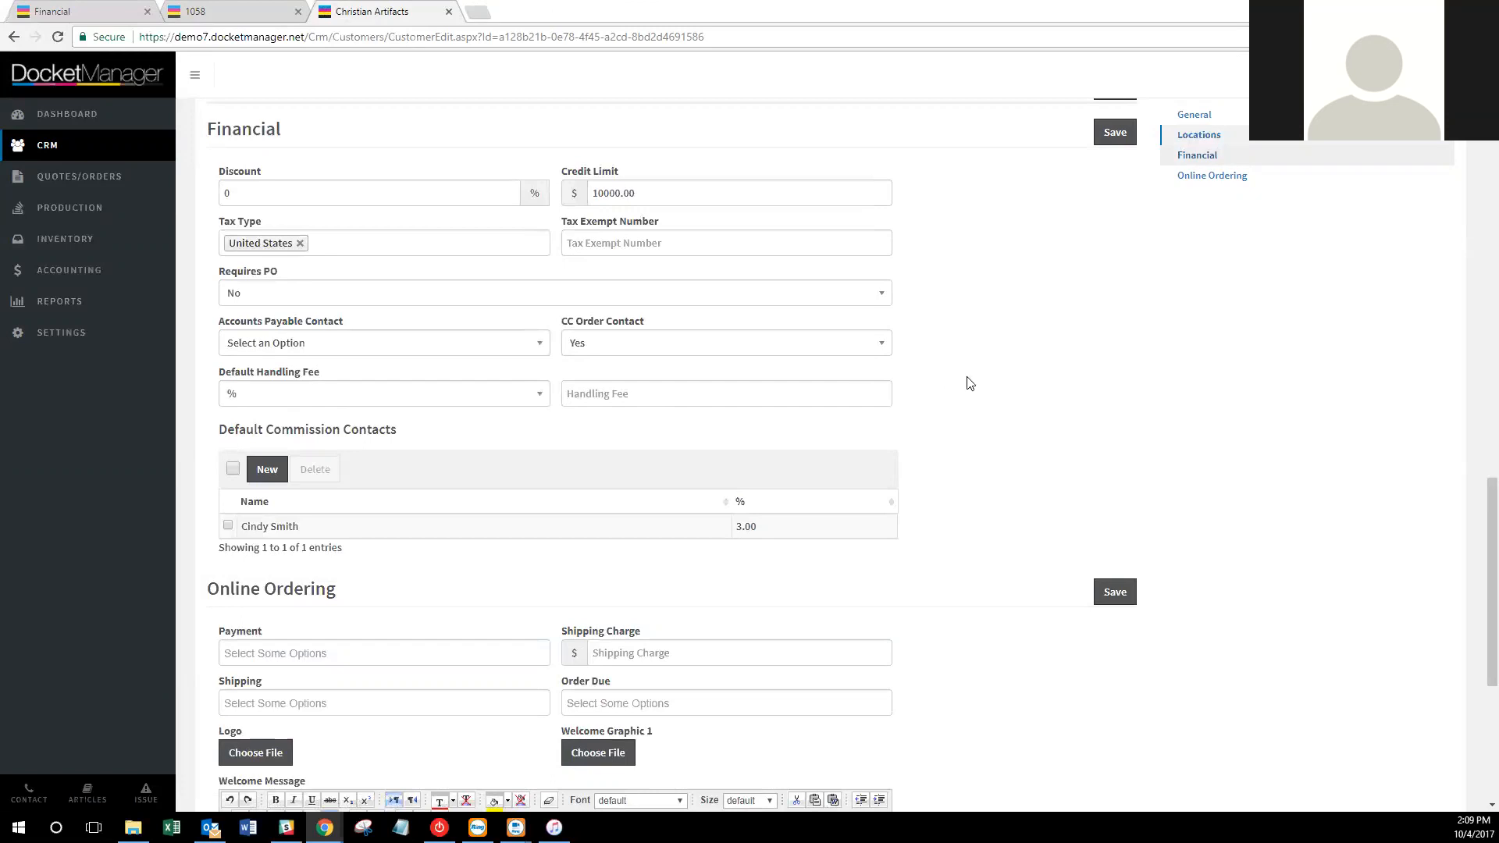
scroll(976, 382, up, 6)
scroll(986, 388, up, 8)
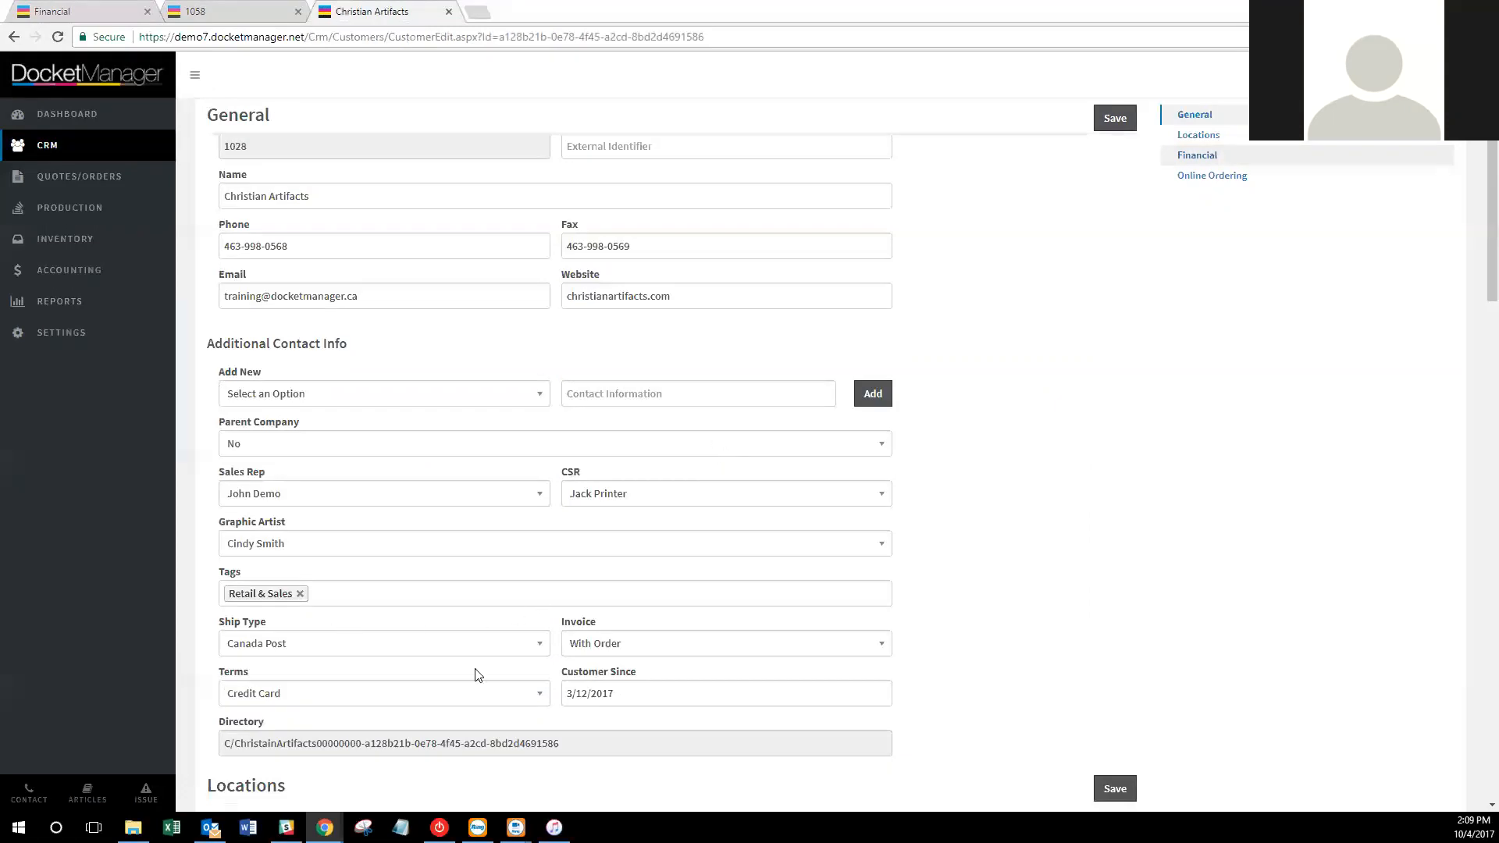
click(453, 693)
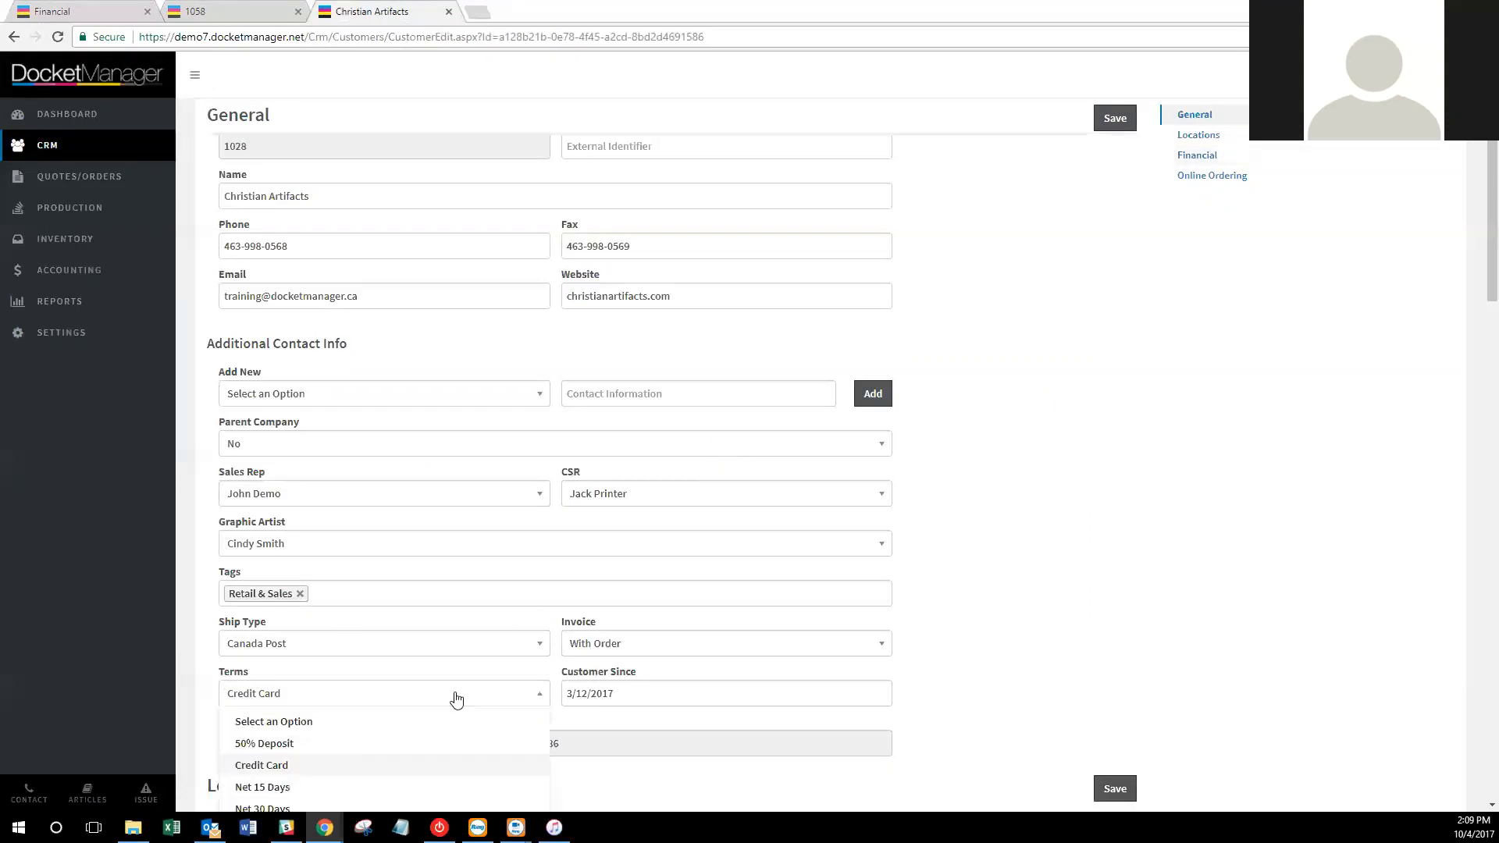
click(399, 809)
scroll(746, 663, down, 2)
click(1102, 632)
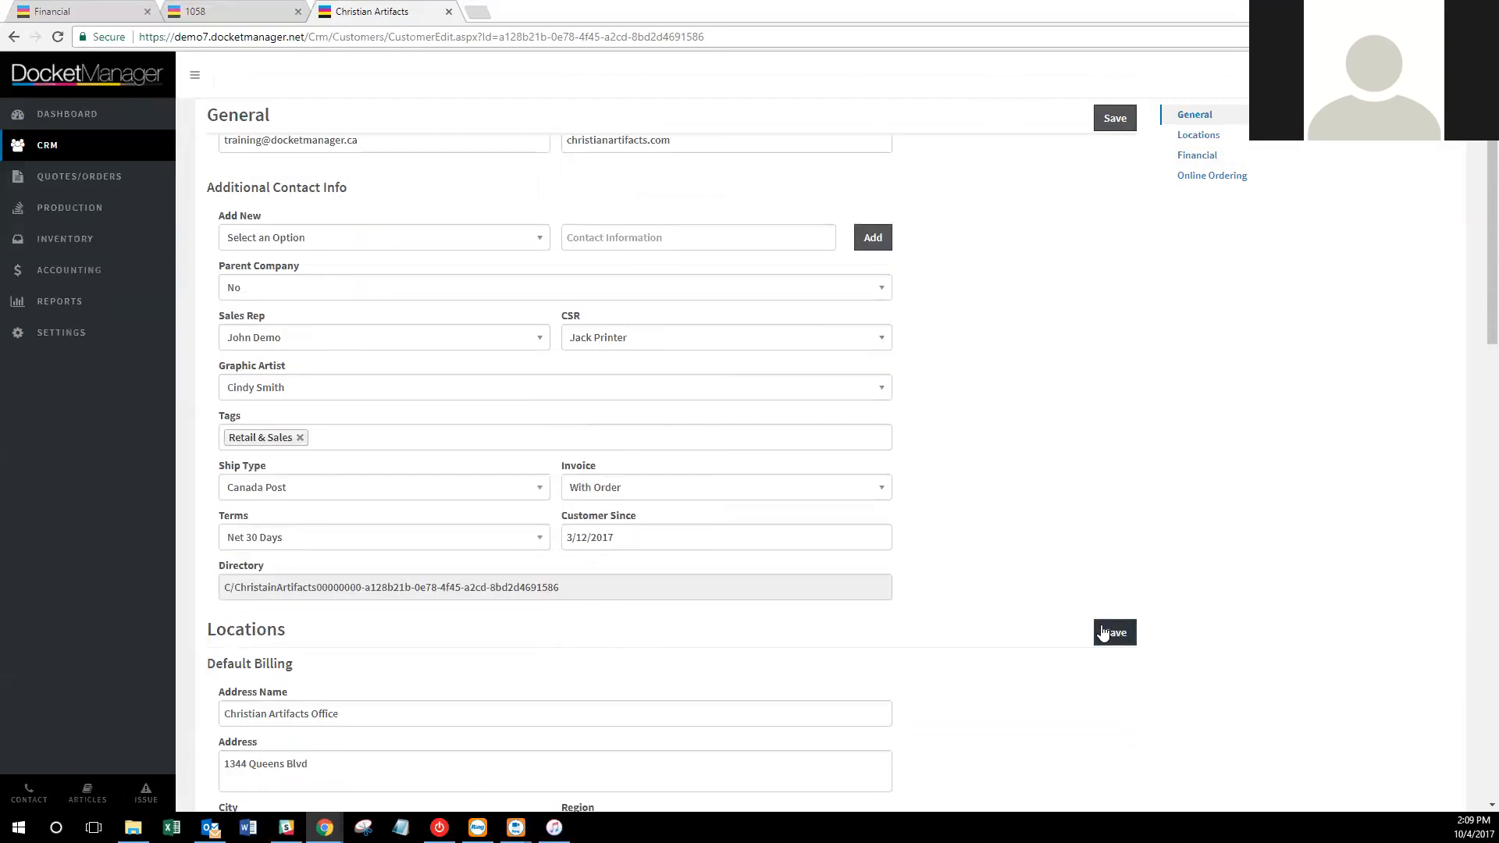
click(1115, 117)
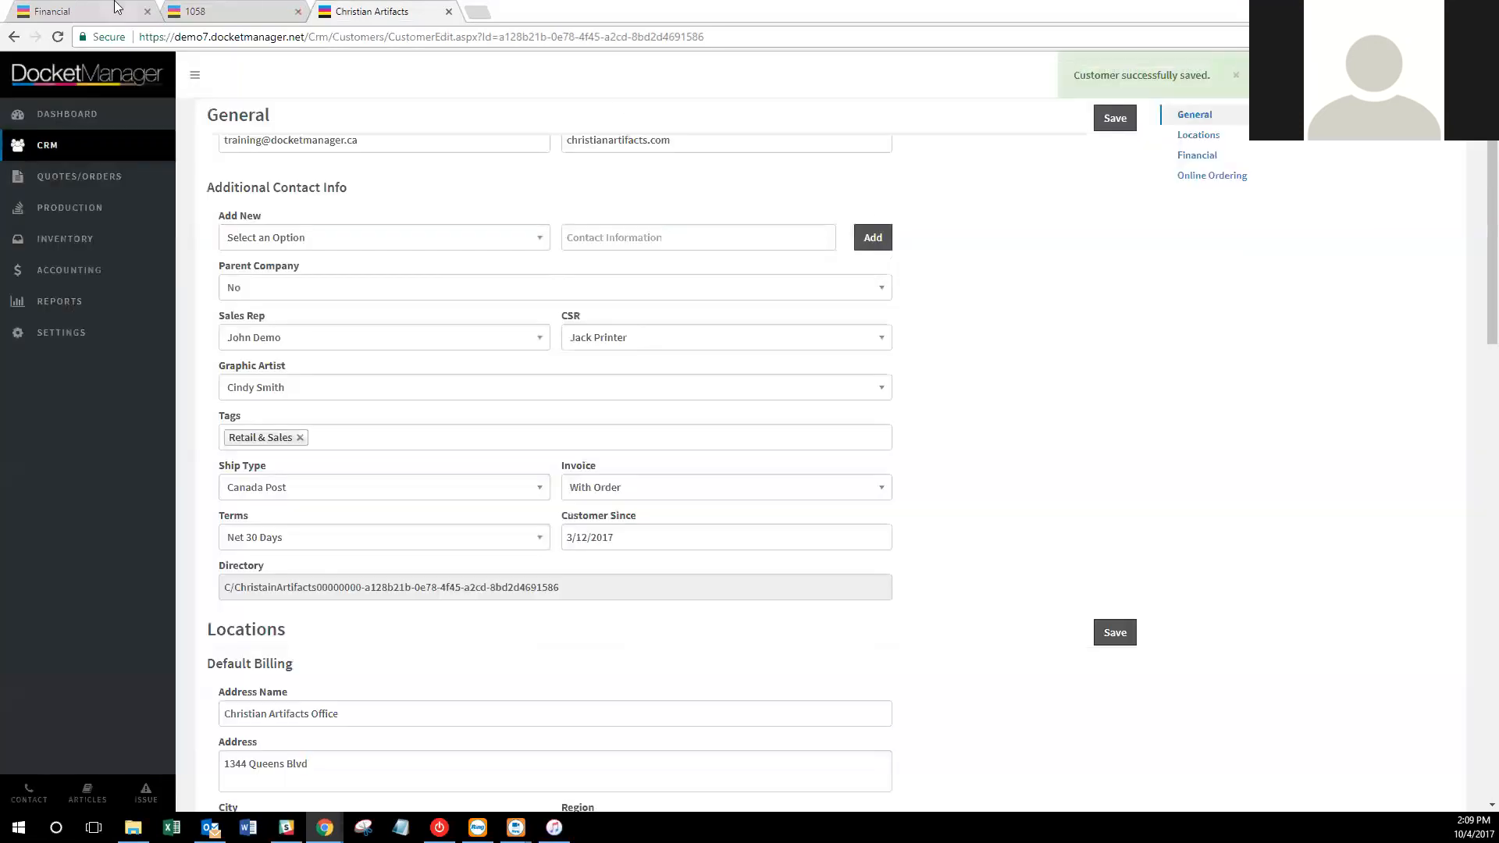
click(107, 9)
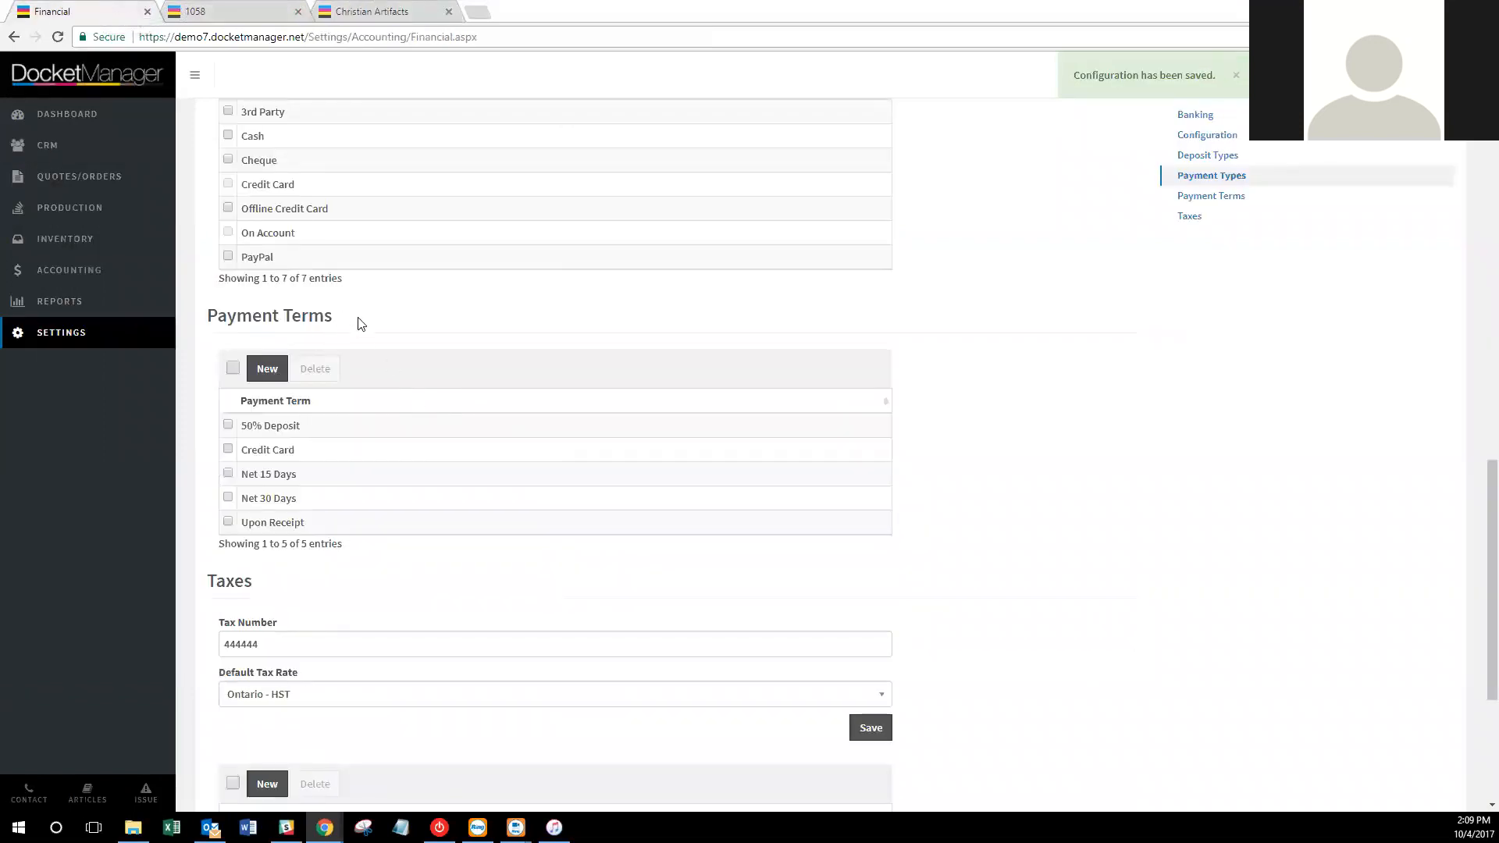
scroll(375, 313, down, 1)
scroll(387, 306, down, 2)
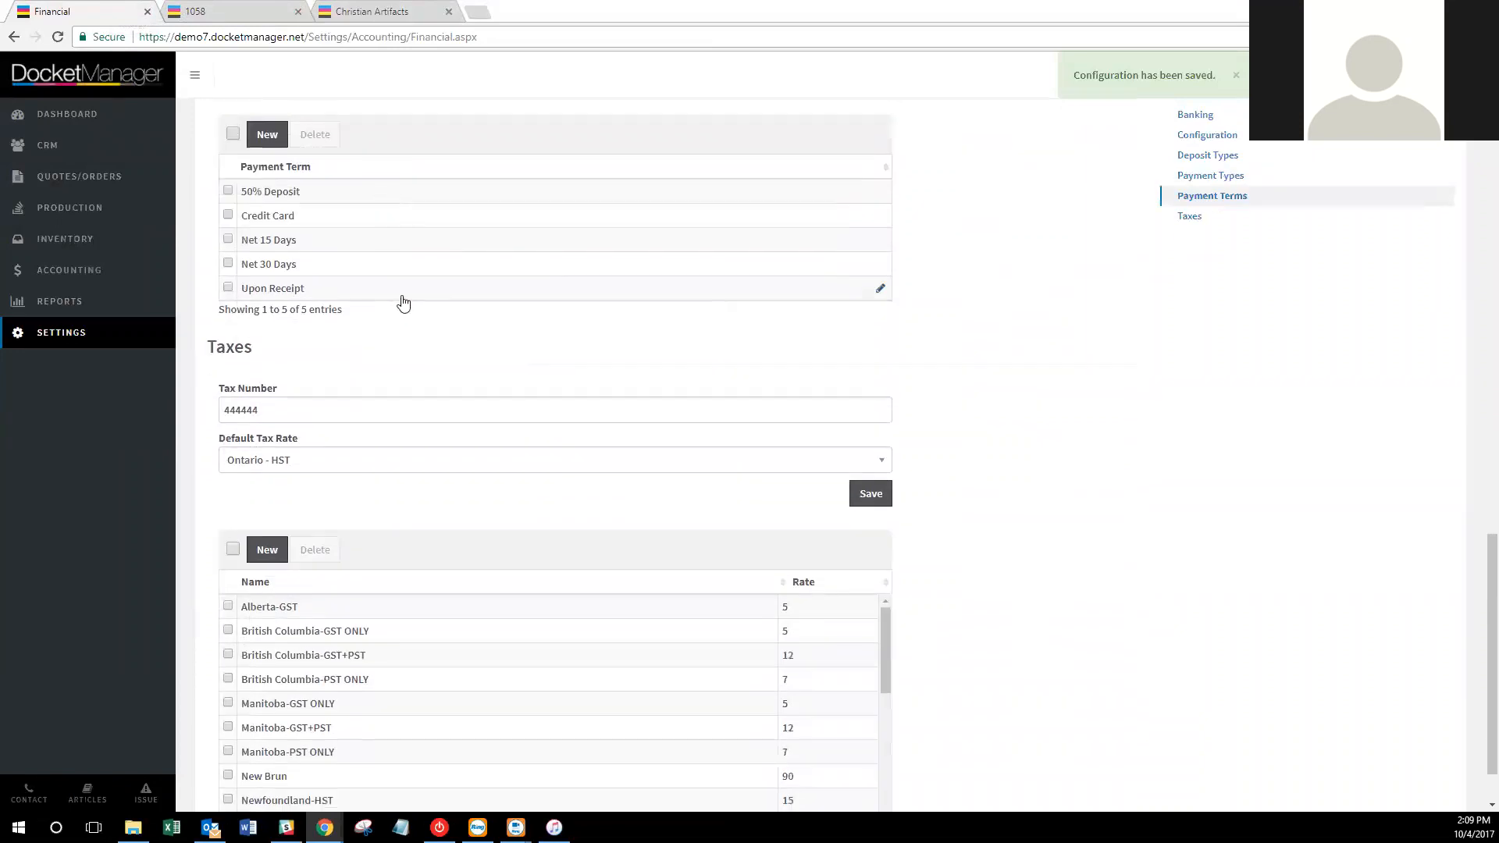
scroll(340, 347, down, 1)
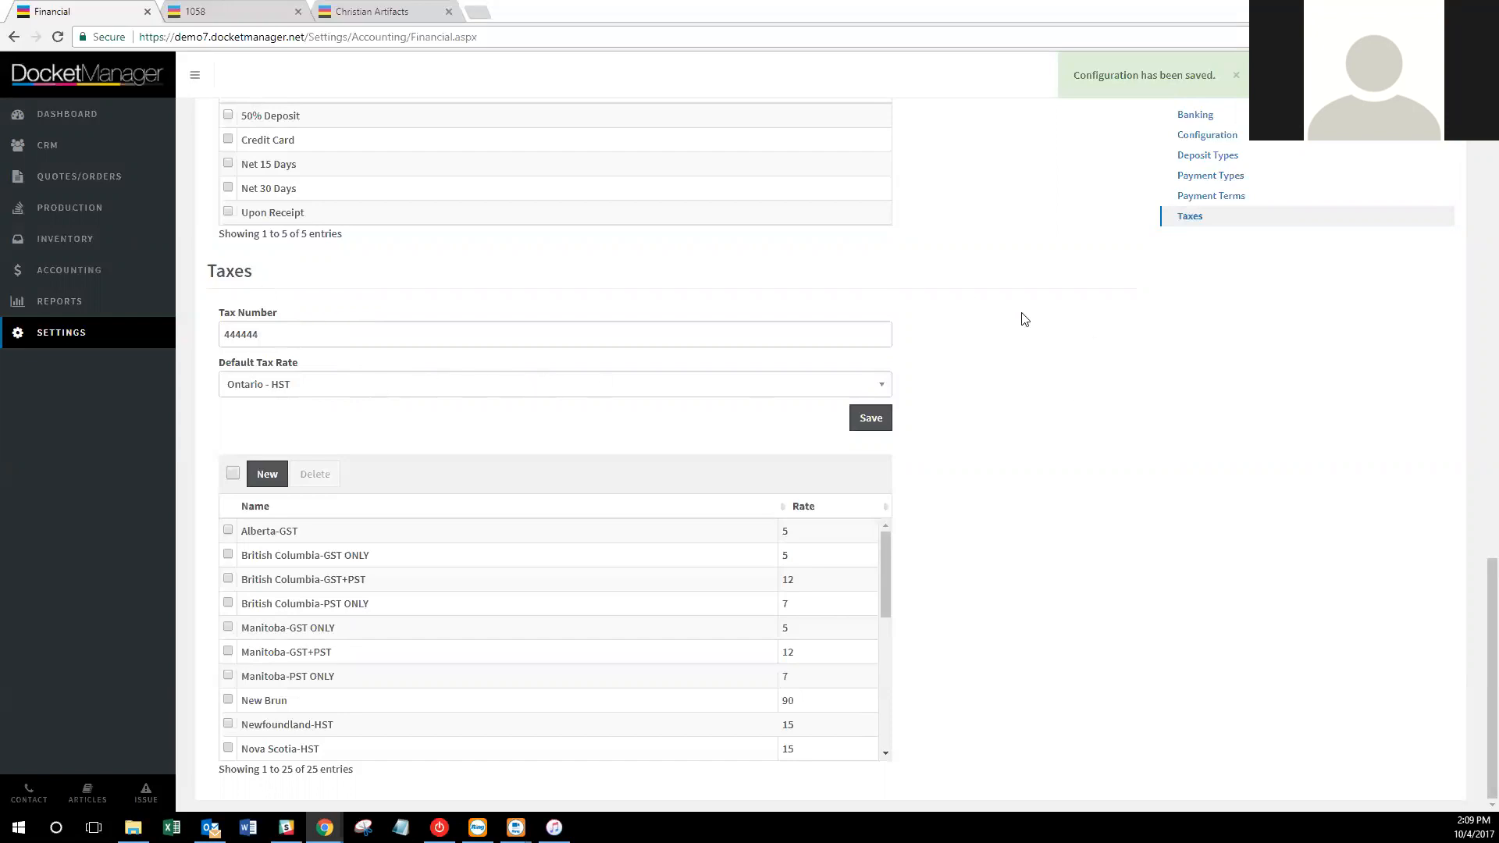
key(shift+F10)
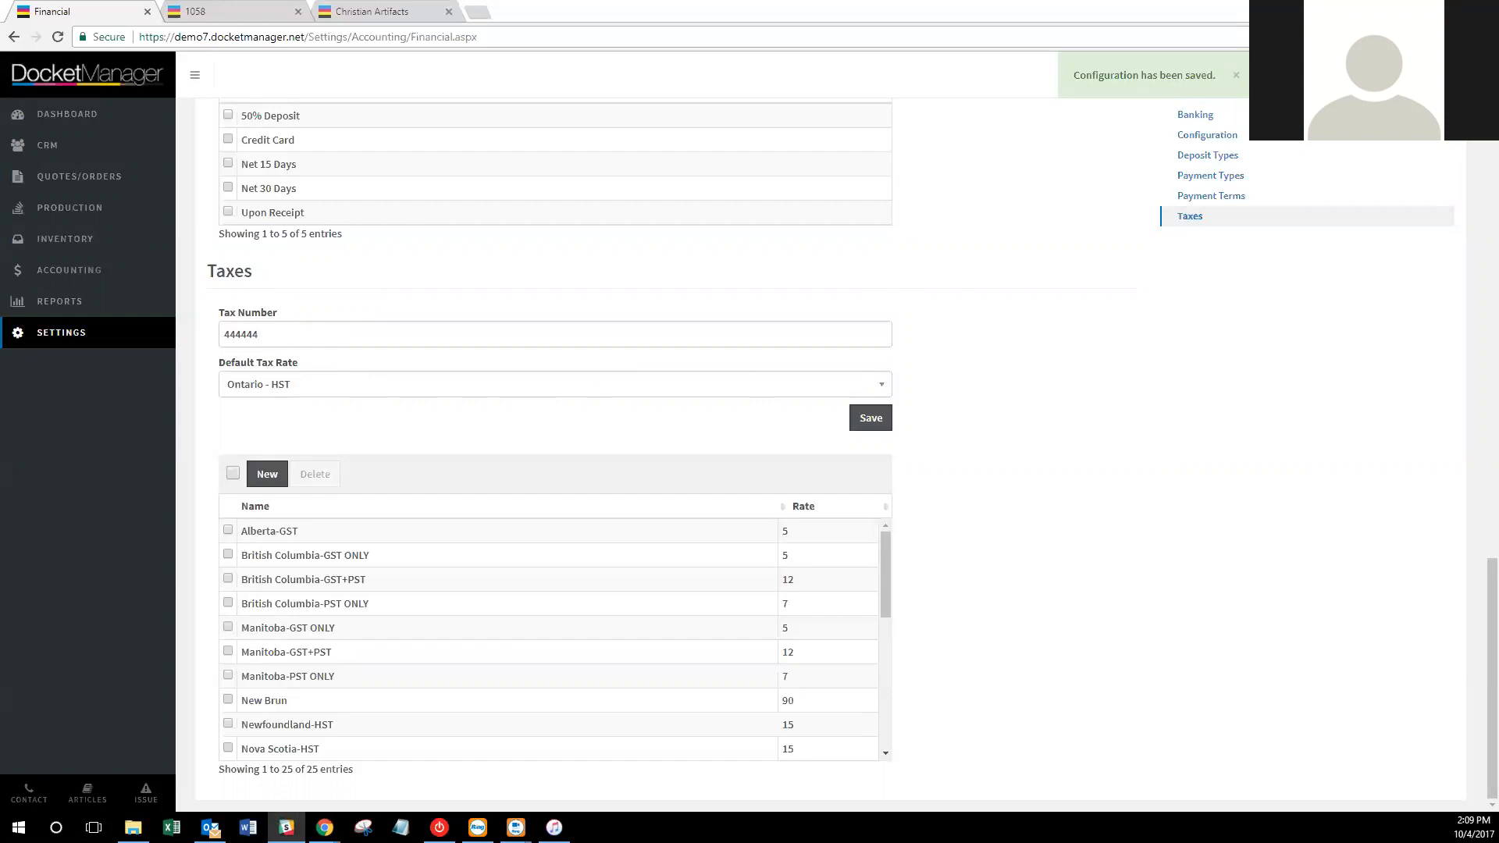
scroll(552, 525, down, 2)
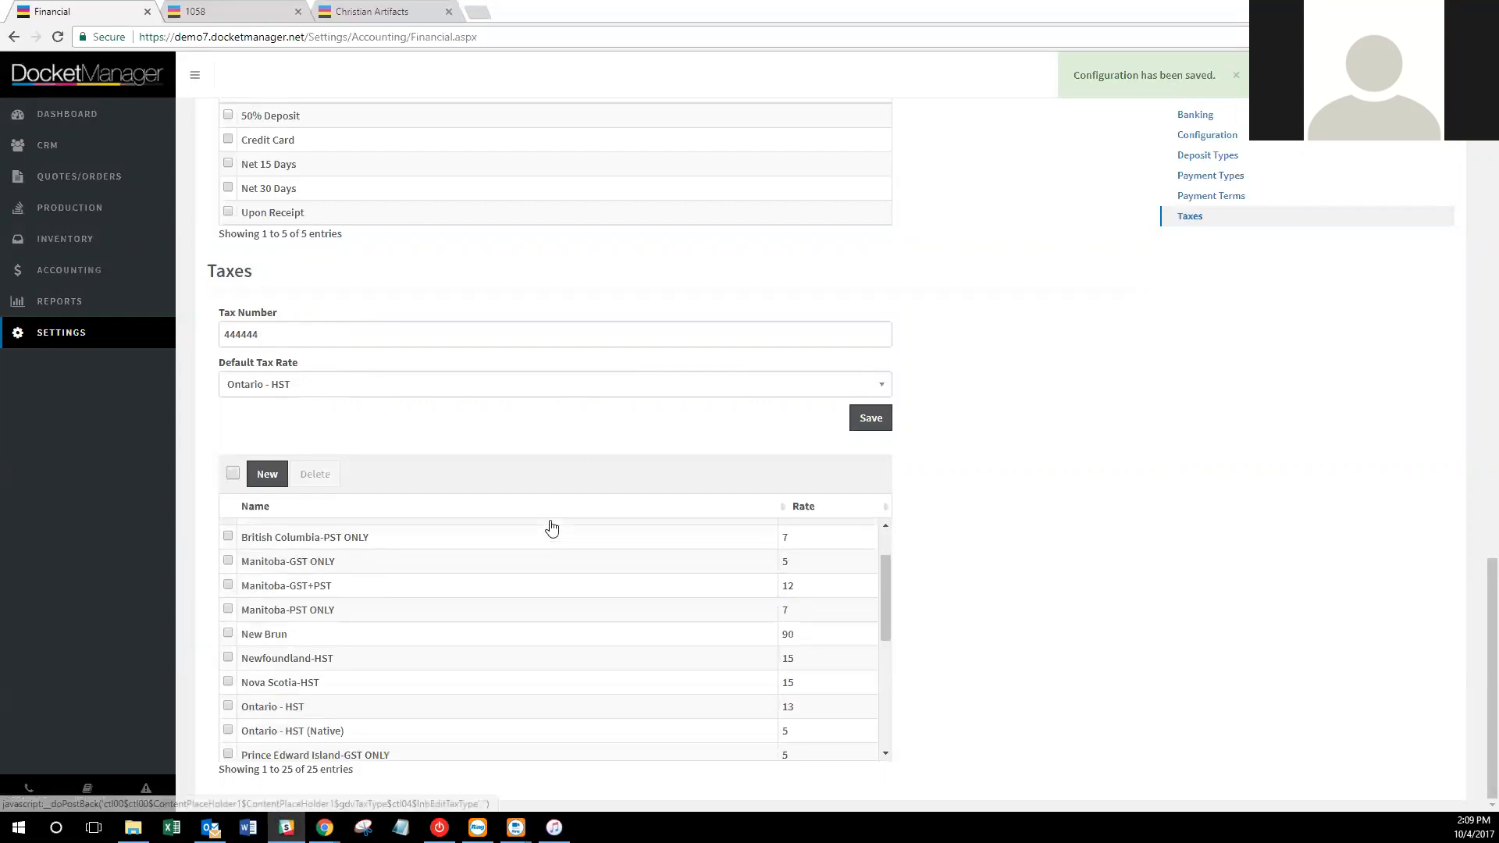
scroll(749, 565, down, 2)
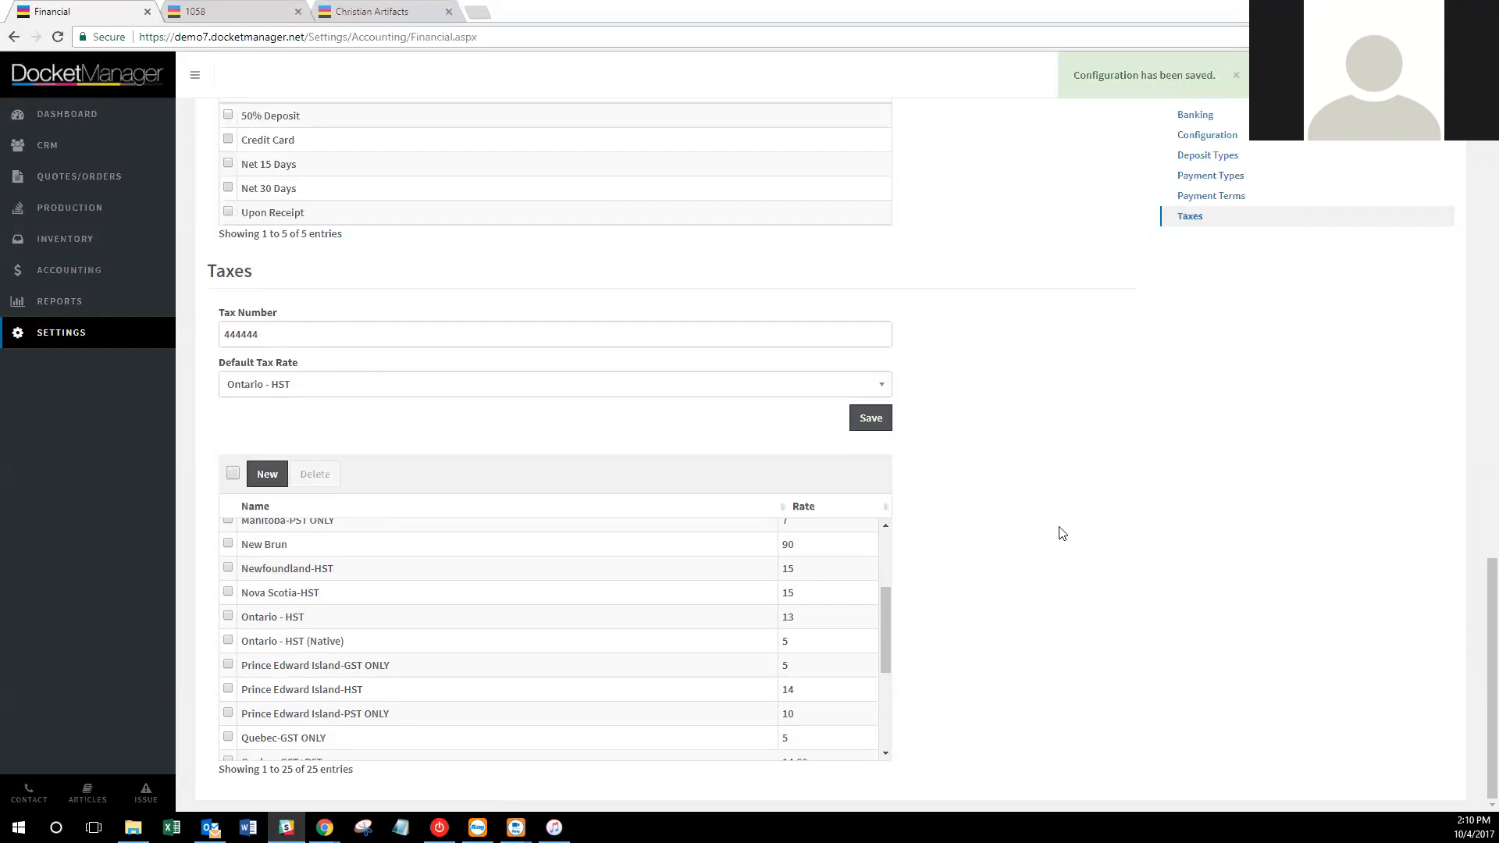
scroll(1098, 498, up, 15)
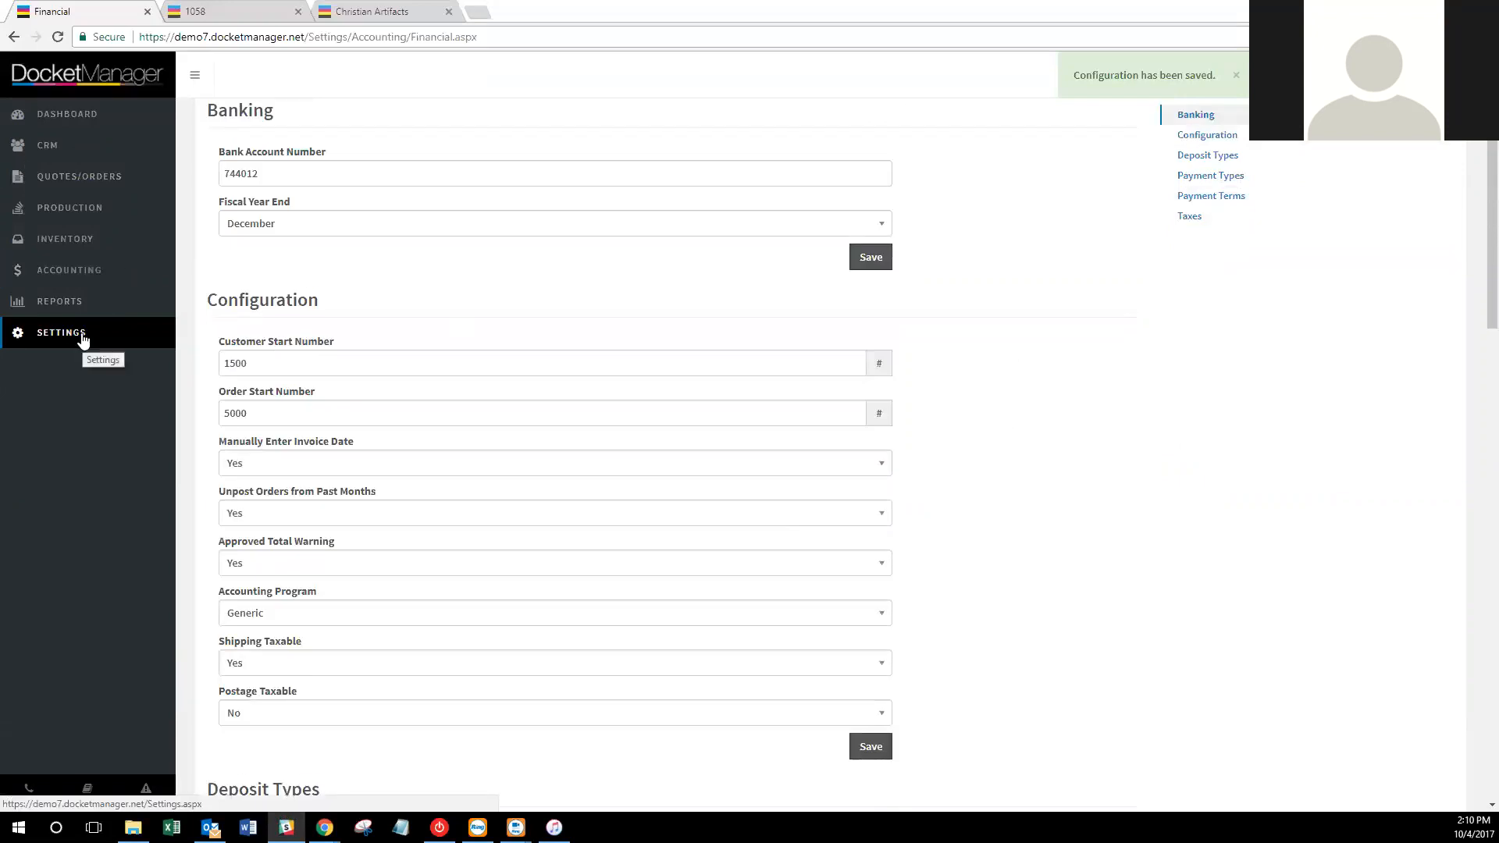
Open the Your Printing Company account record from Settings > Account and start a new contact.
click(82, 340)
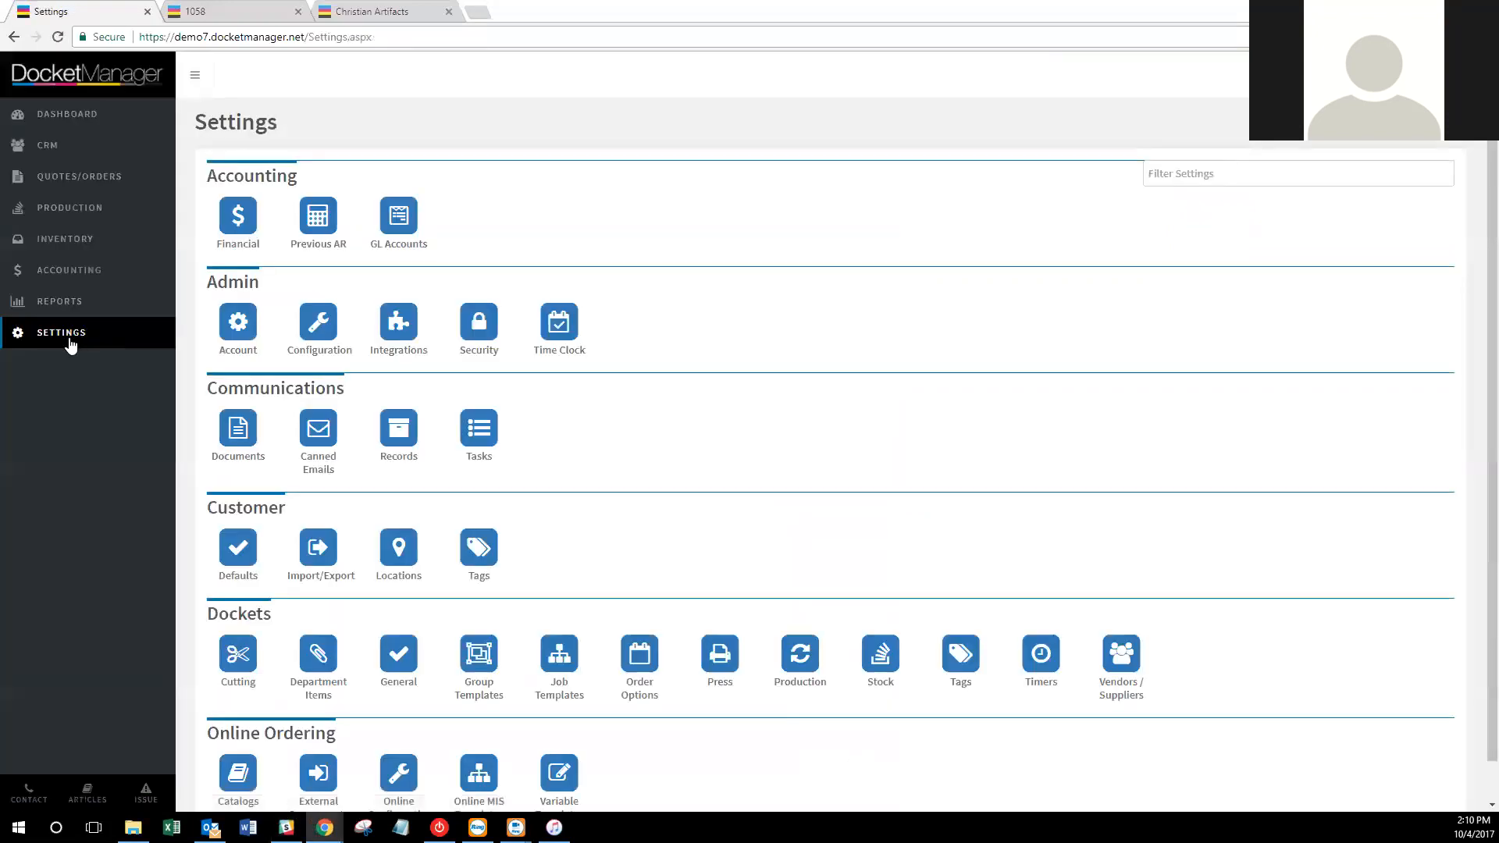
click(235, 327)
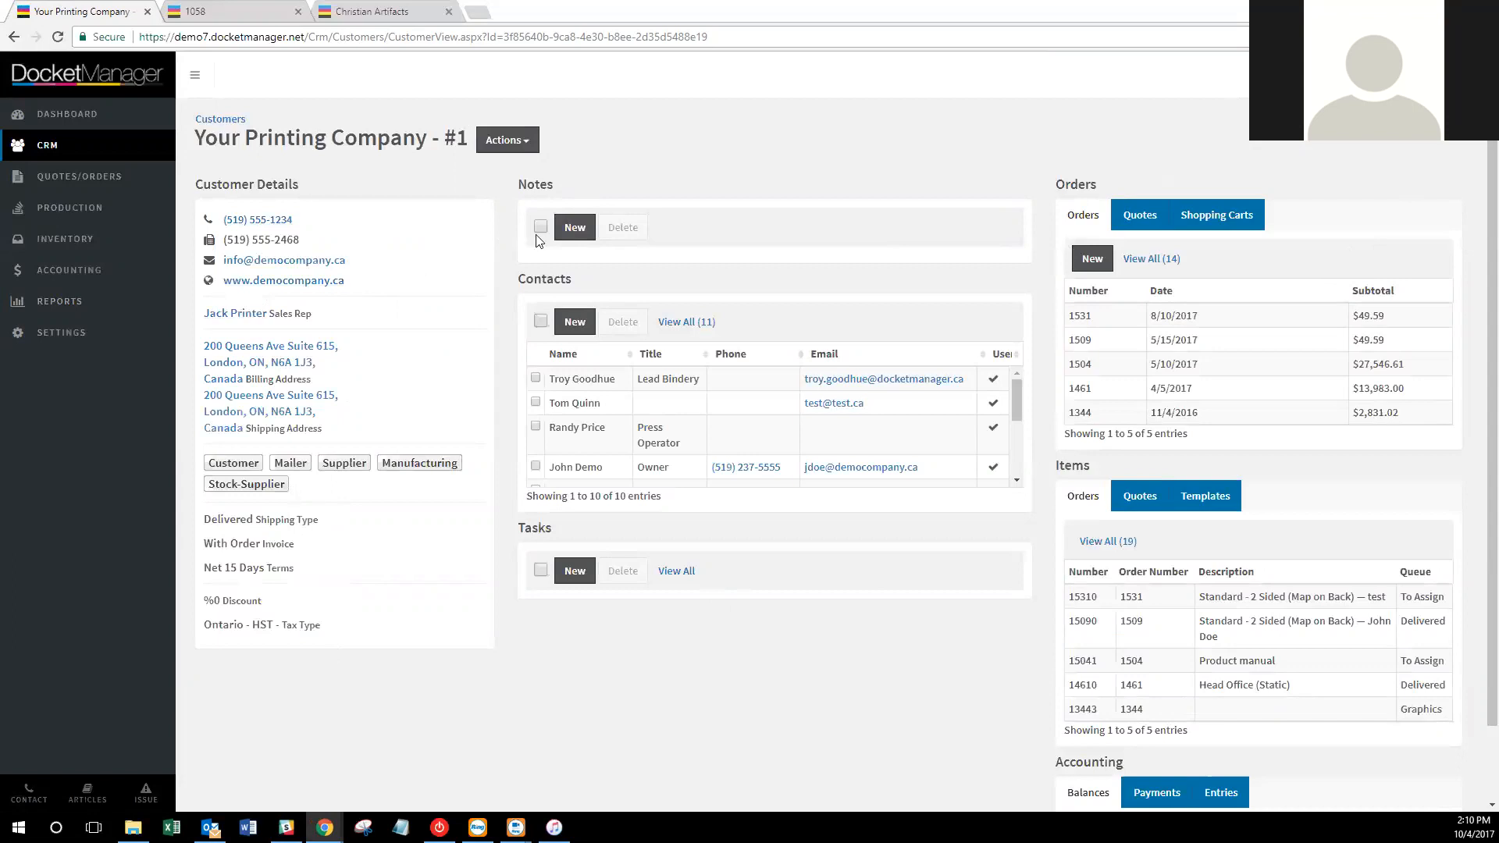
click(508, 140)
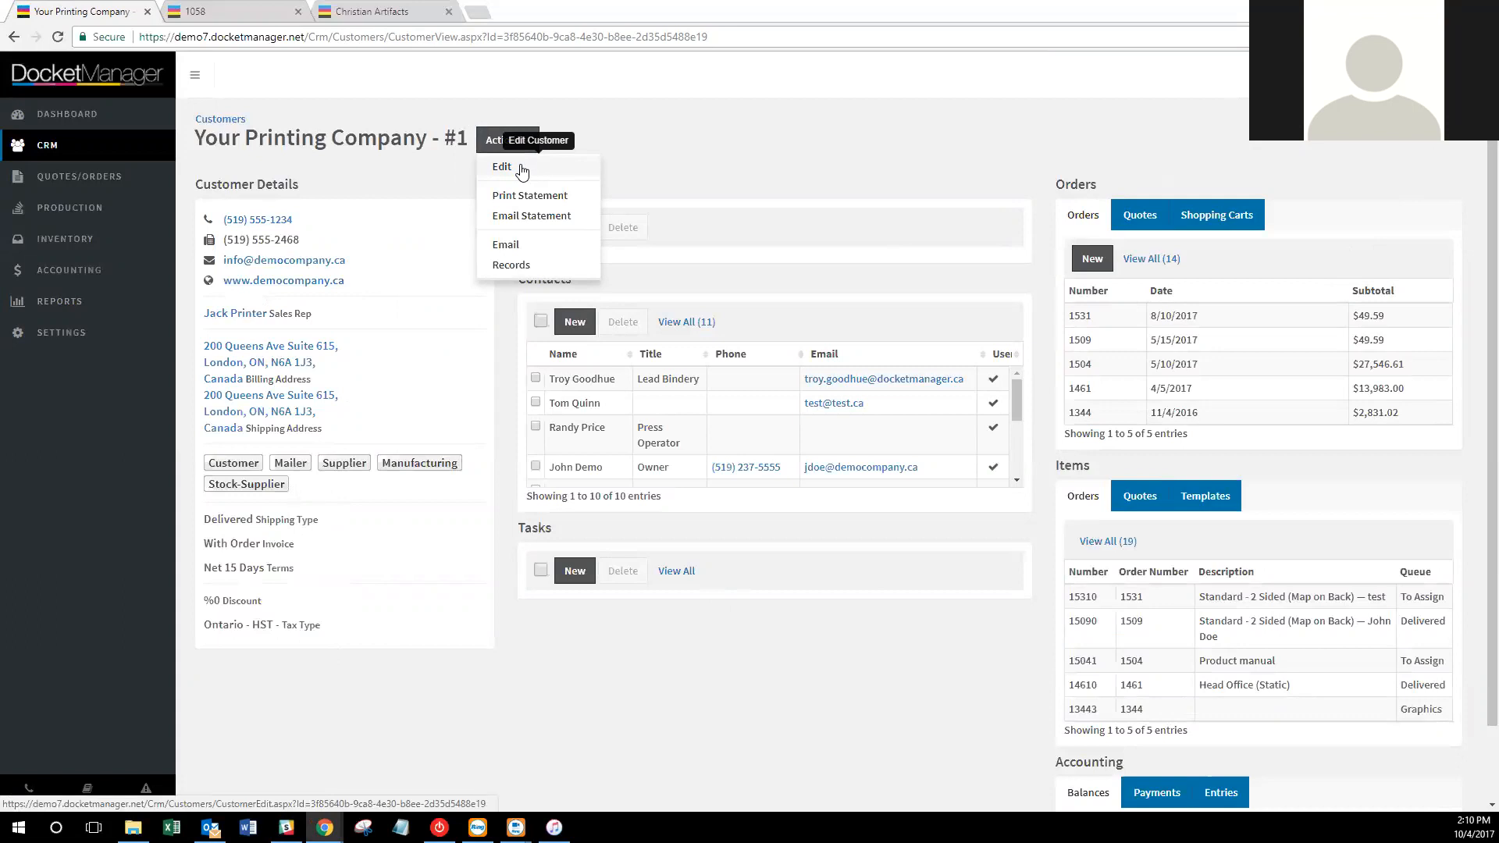
click(644, 144)
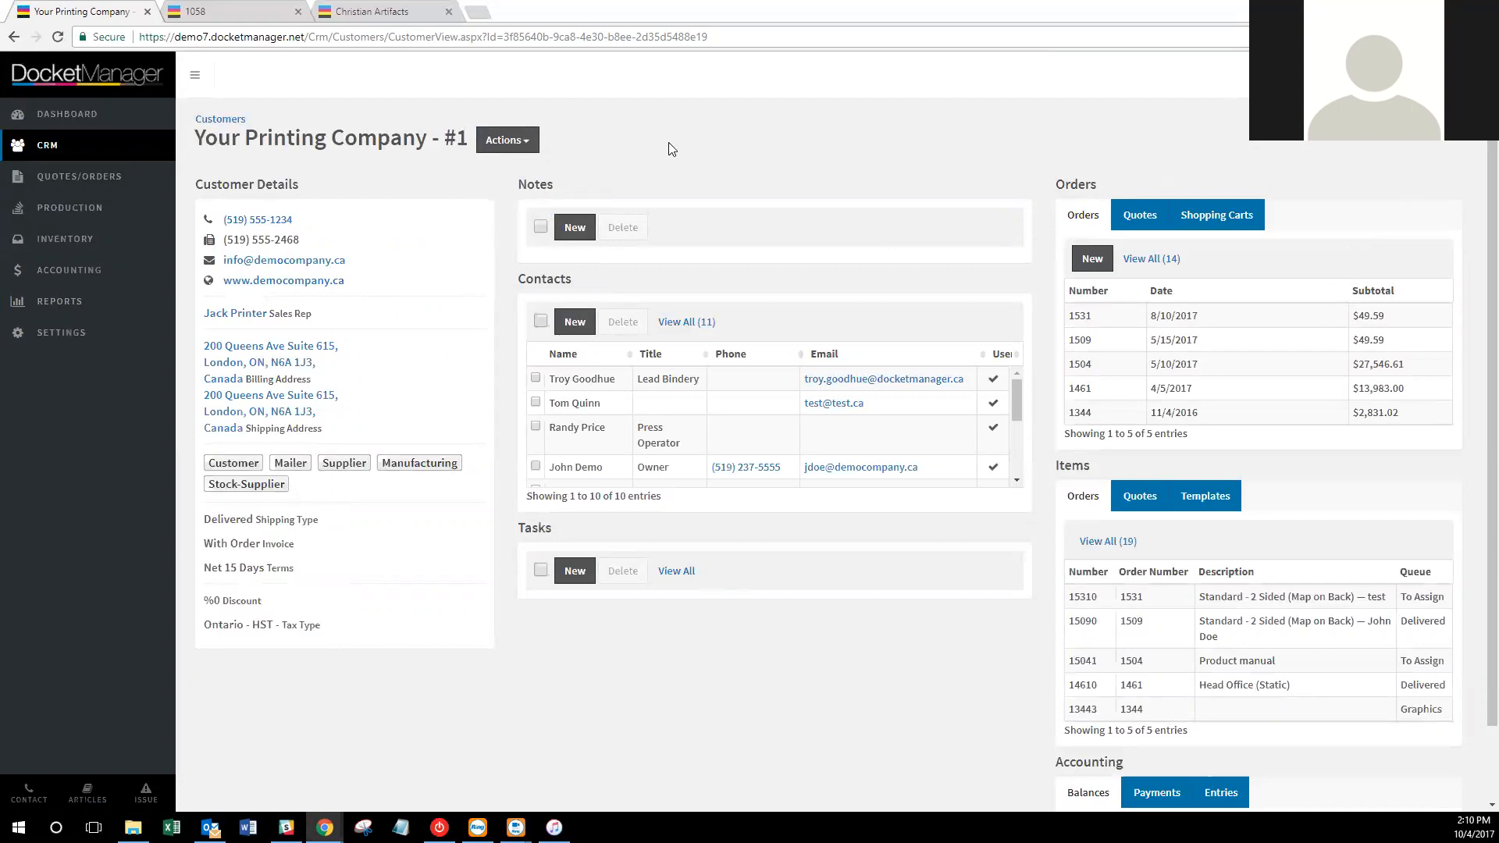
click(514, 141)
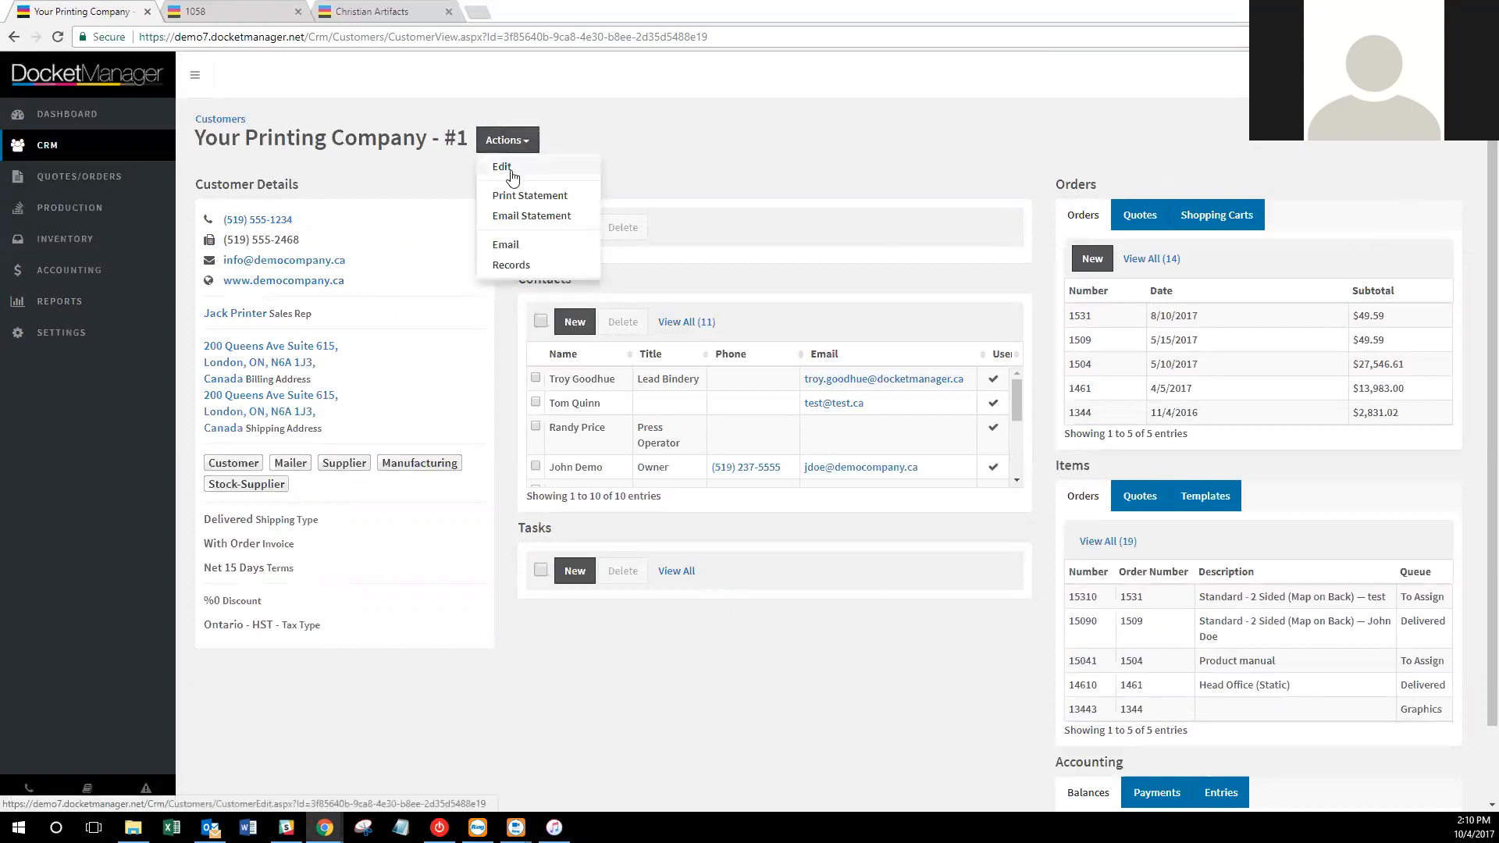
click(704, 141)
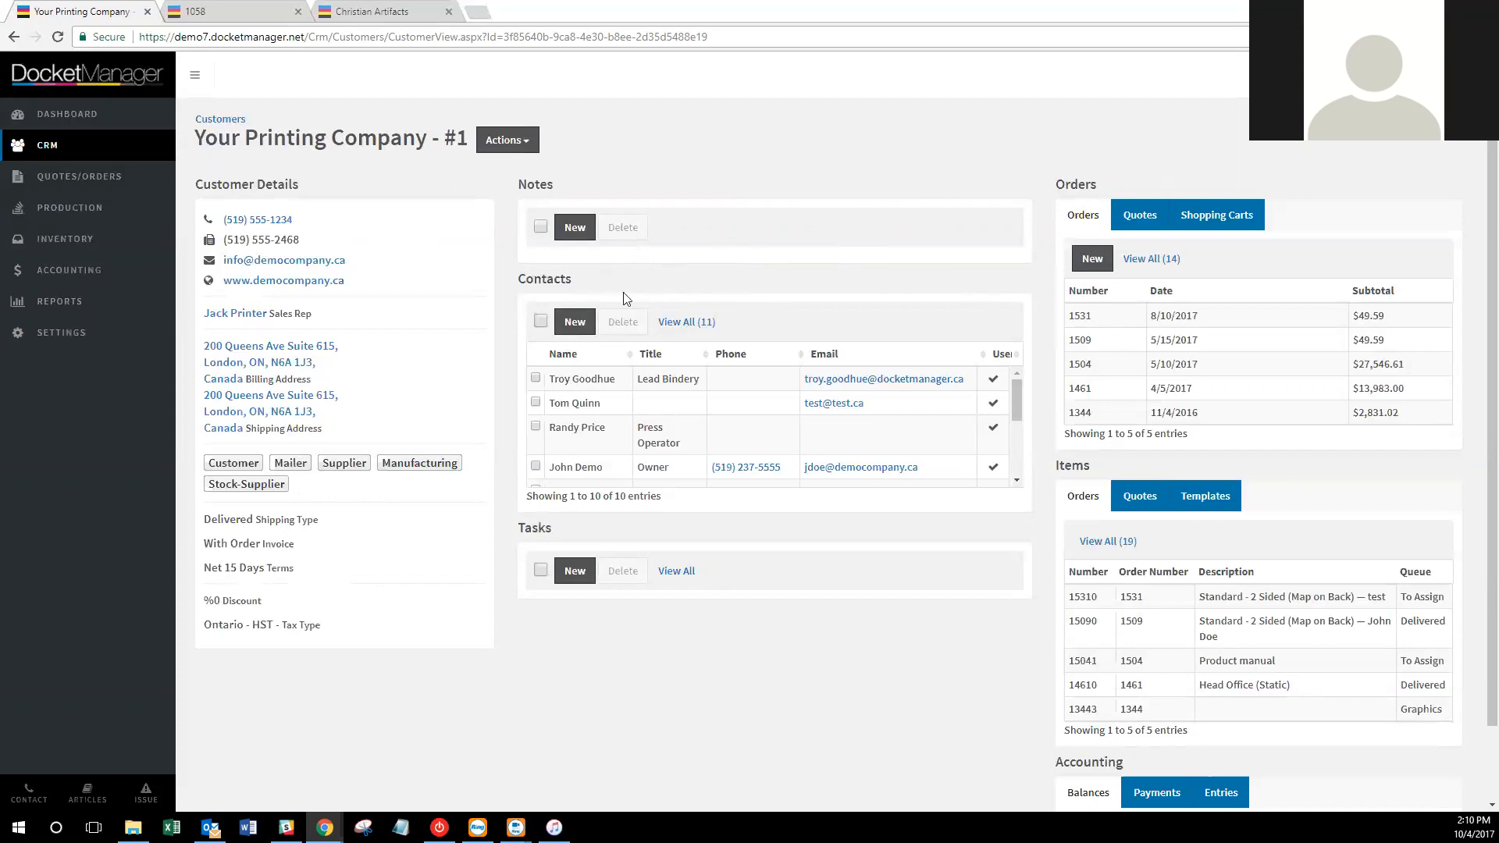
click(576, 323)
Enter the contact's full name and the title Graphics.
click(479, 252)
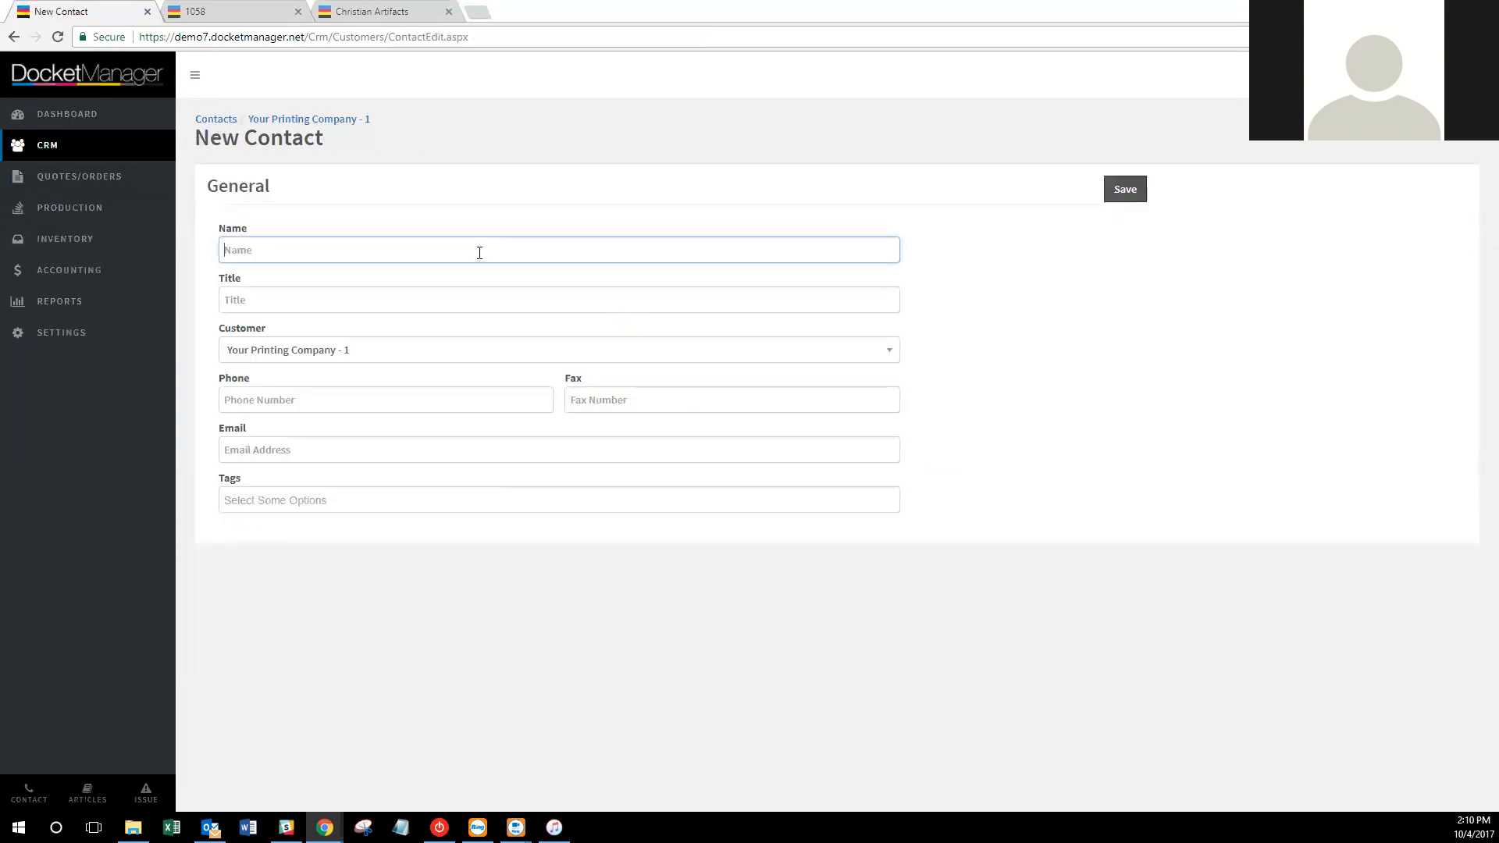
key(Tab)
text(Graphics)
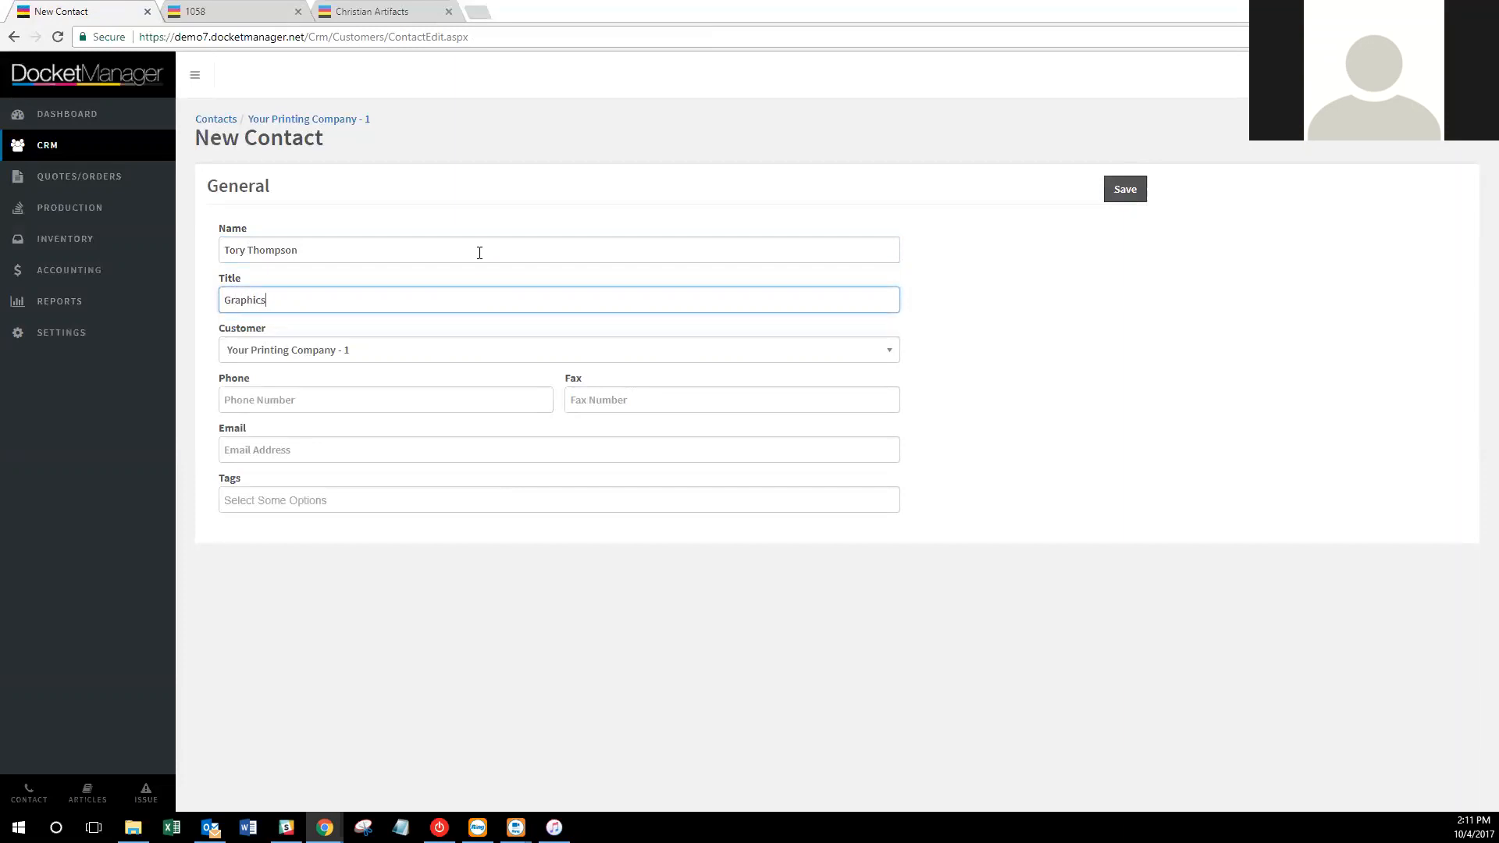
Fill in the contact's phone and fax numbers using the suggested entries.
click(388, 401)
text(999)
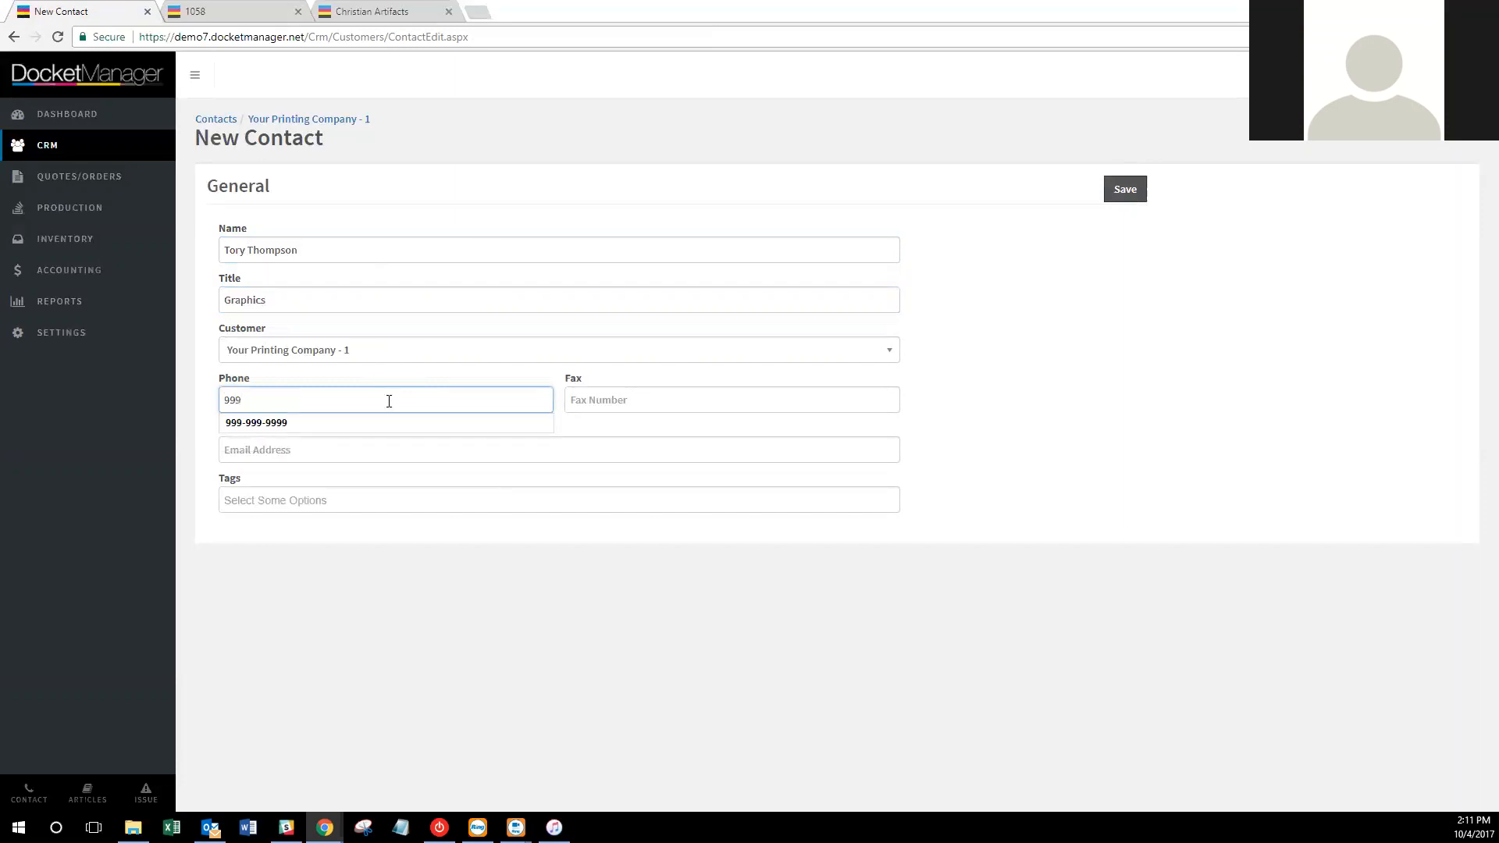
key(Down)
key(Return)
key(Tab)
text(88)
key(Tab)
key(shift+Tab)
key(Right)
text(8)
key(Down)
key(Return)
key(Tab)
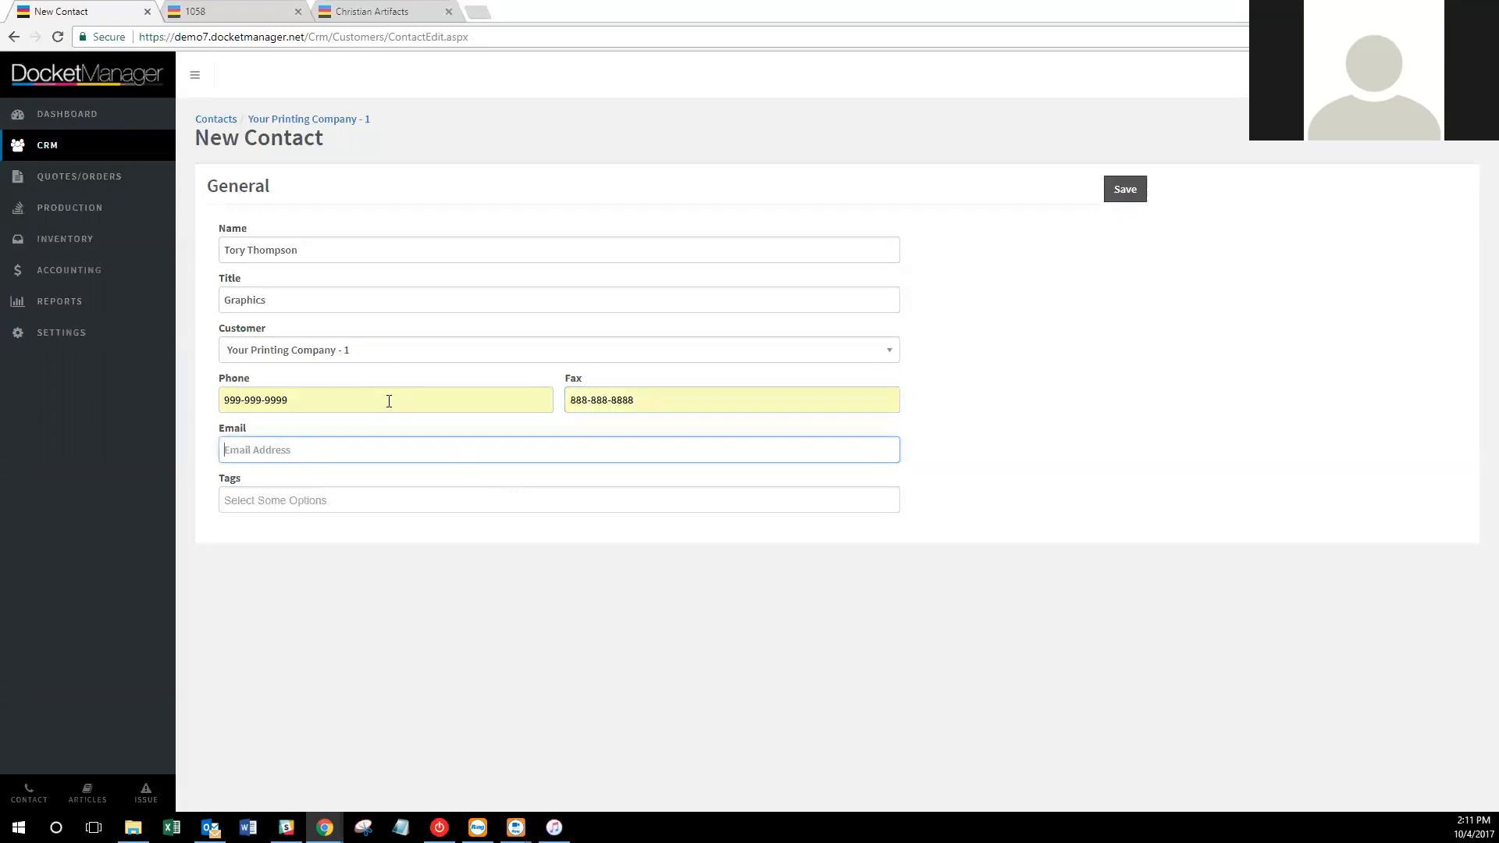
Enter the contact's e-mail address, leave tags empty, and save the contact.
text(tory@test.com)
key(Tab)
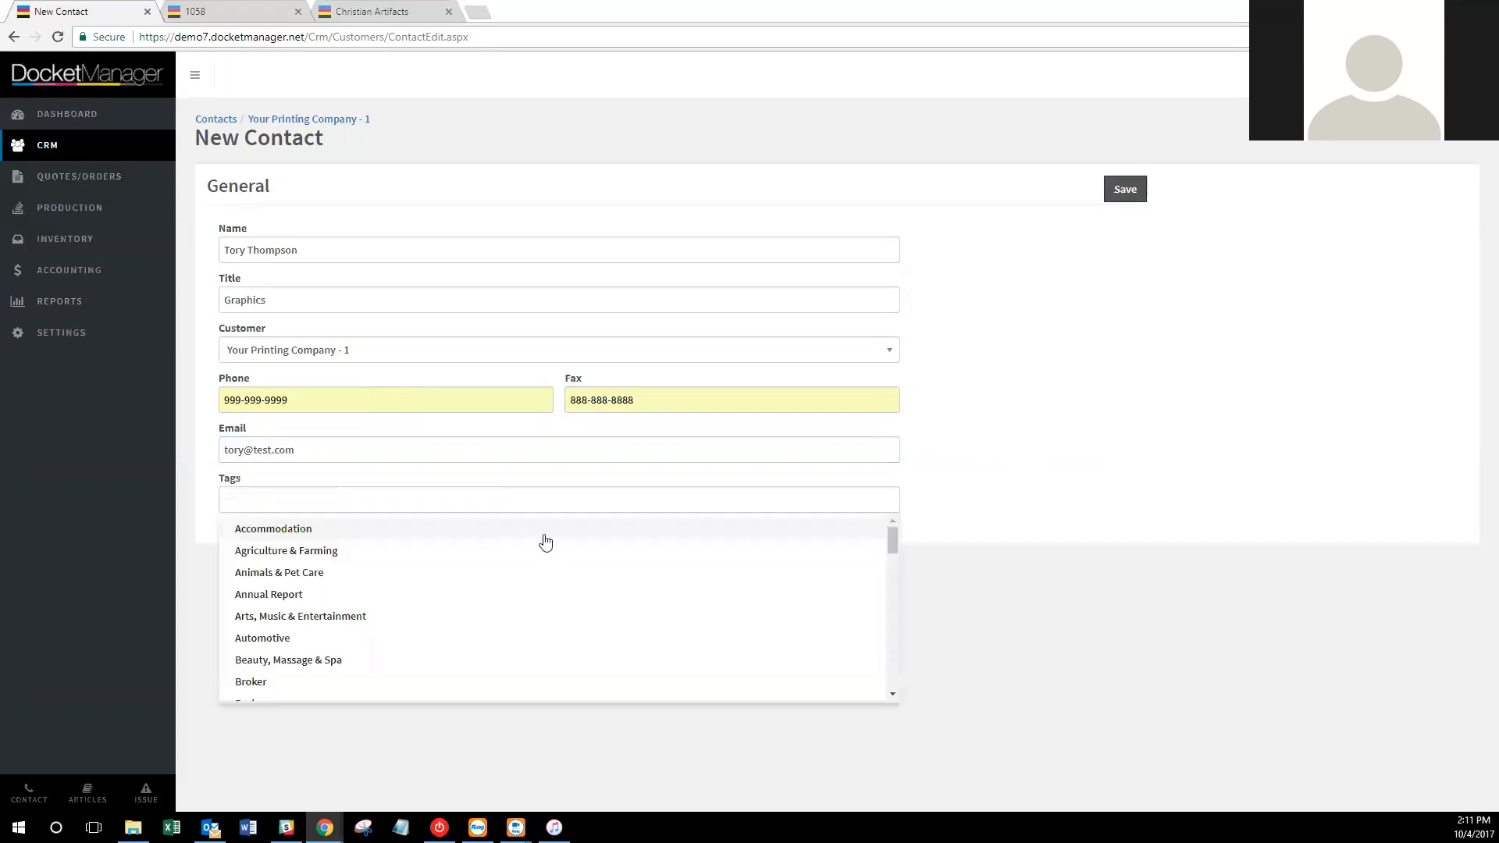
click(1042, 411)
click(1129, 194)
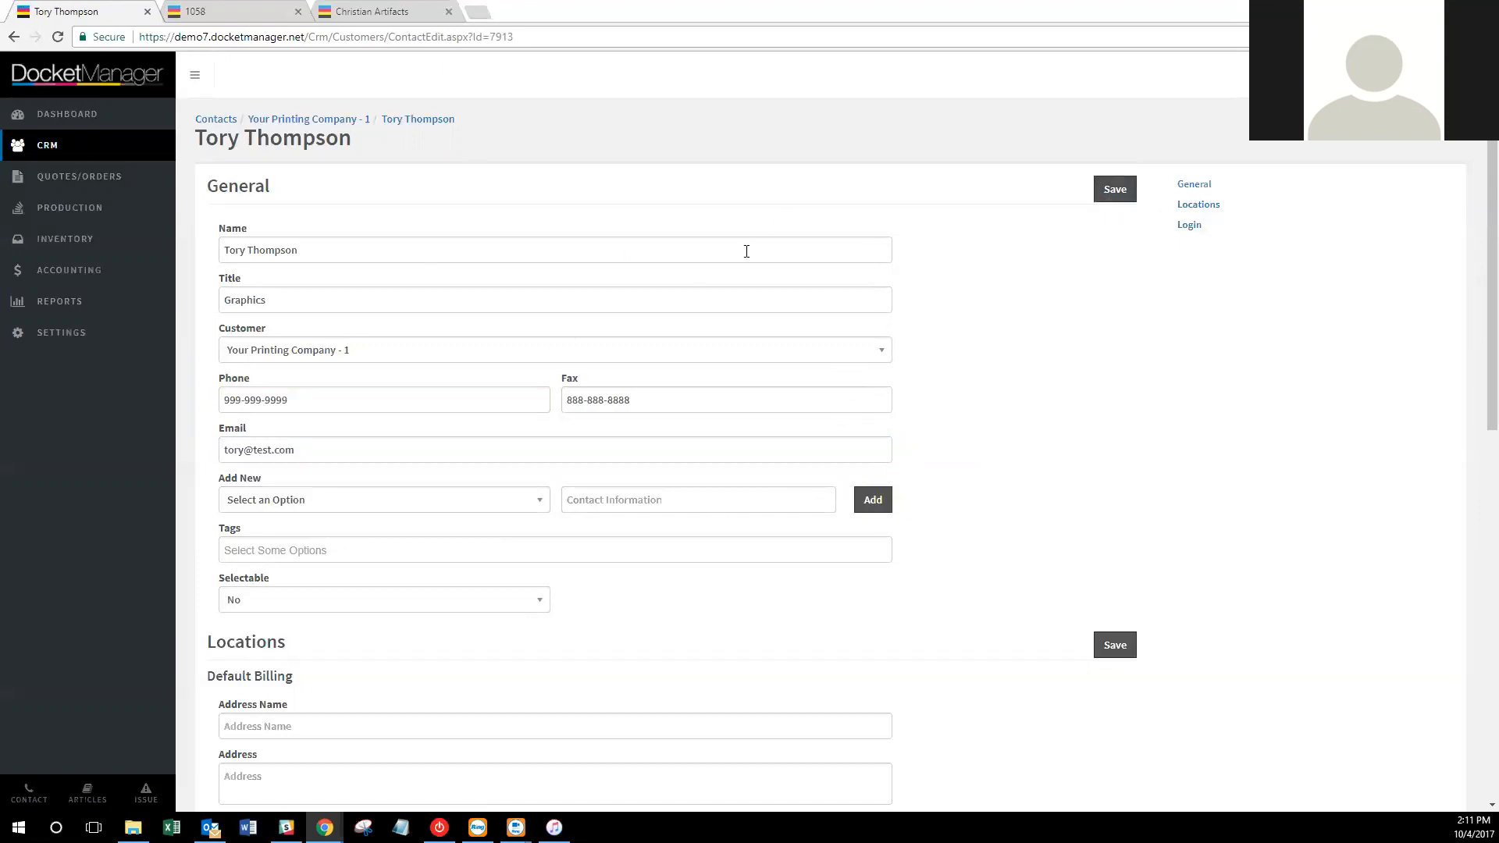
In the Login section, review the login roles and enter the contact's username.
scroll(939, 209, down, 1)
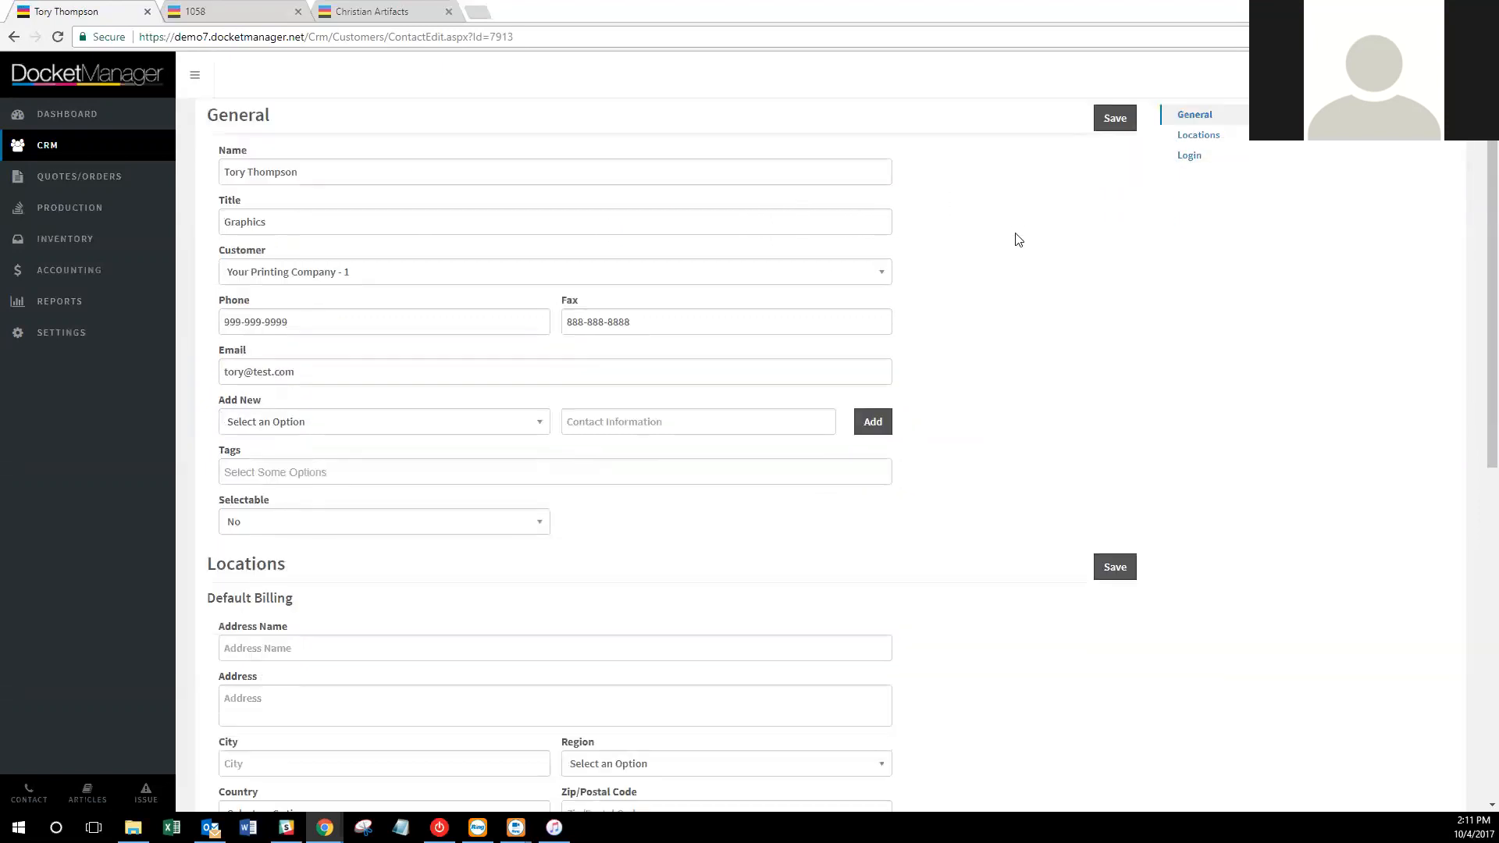
scroll(1018, 238, down, 8)
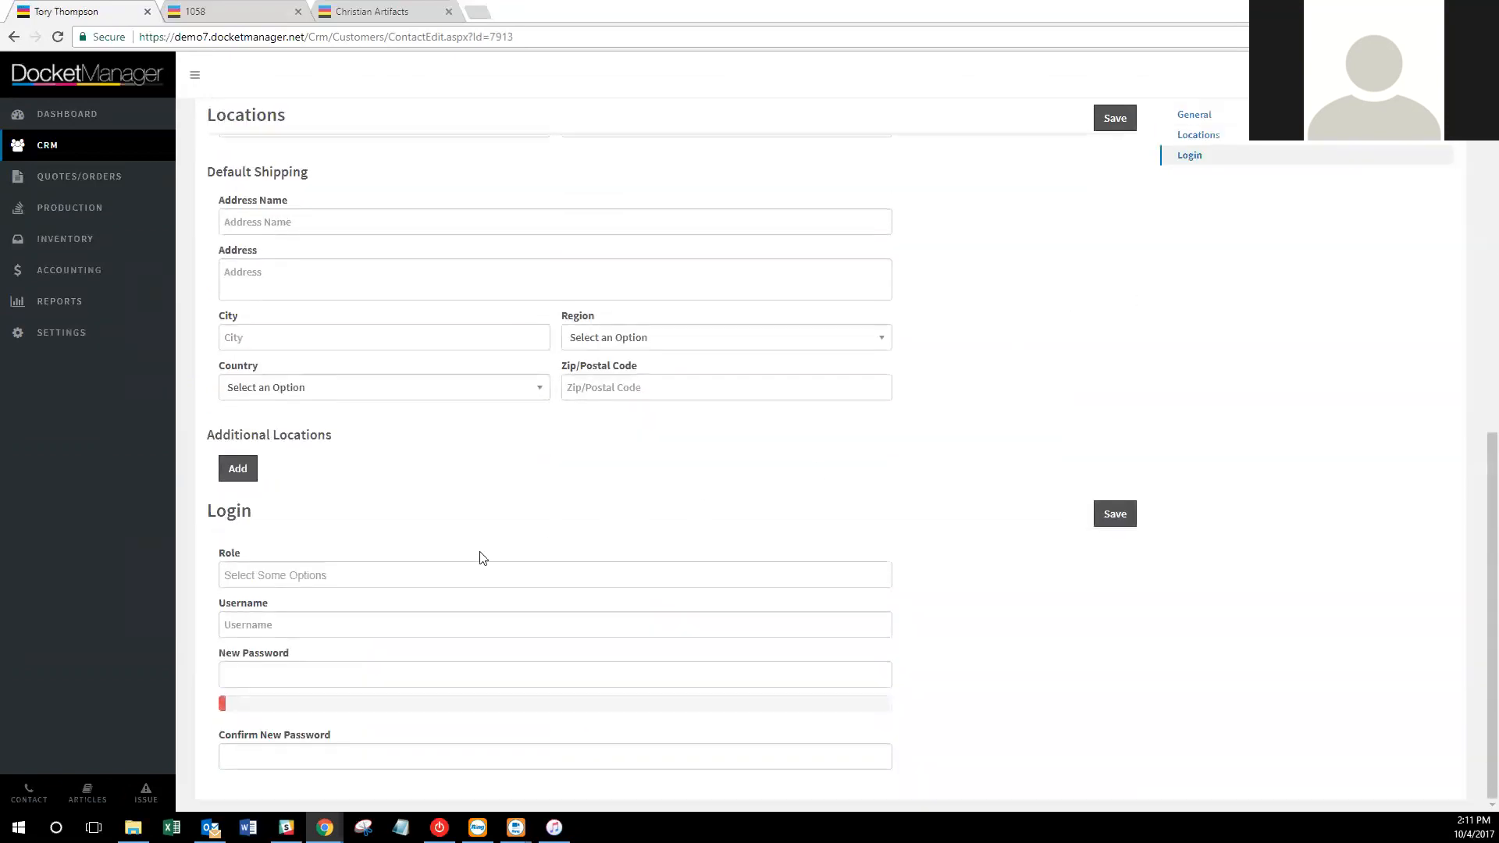
click(288, 579)
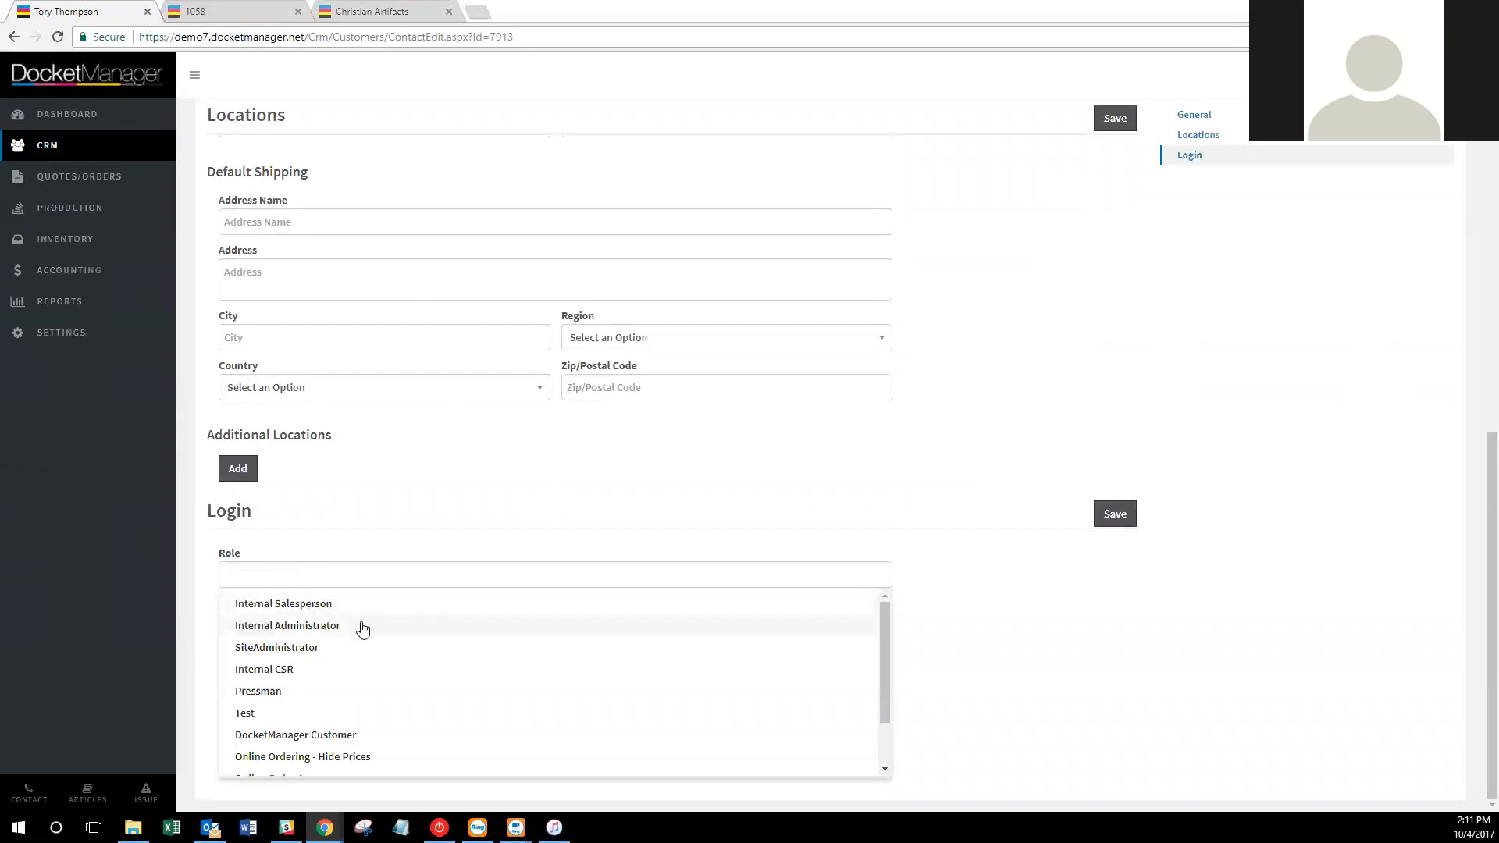
scroll(368, 618, down, 2)
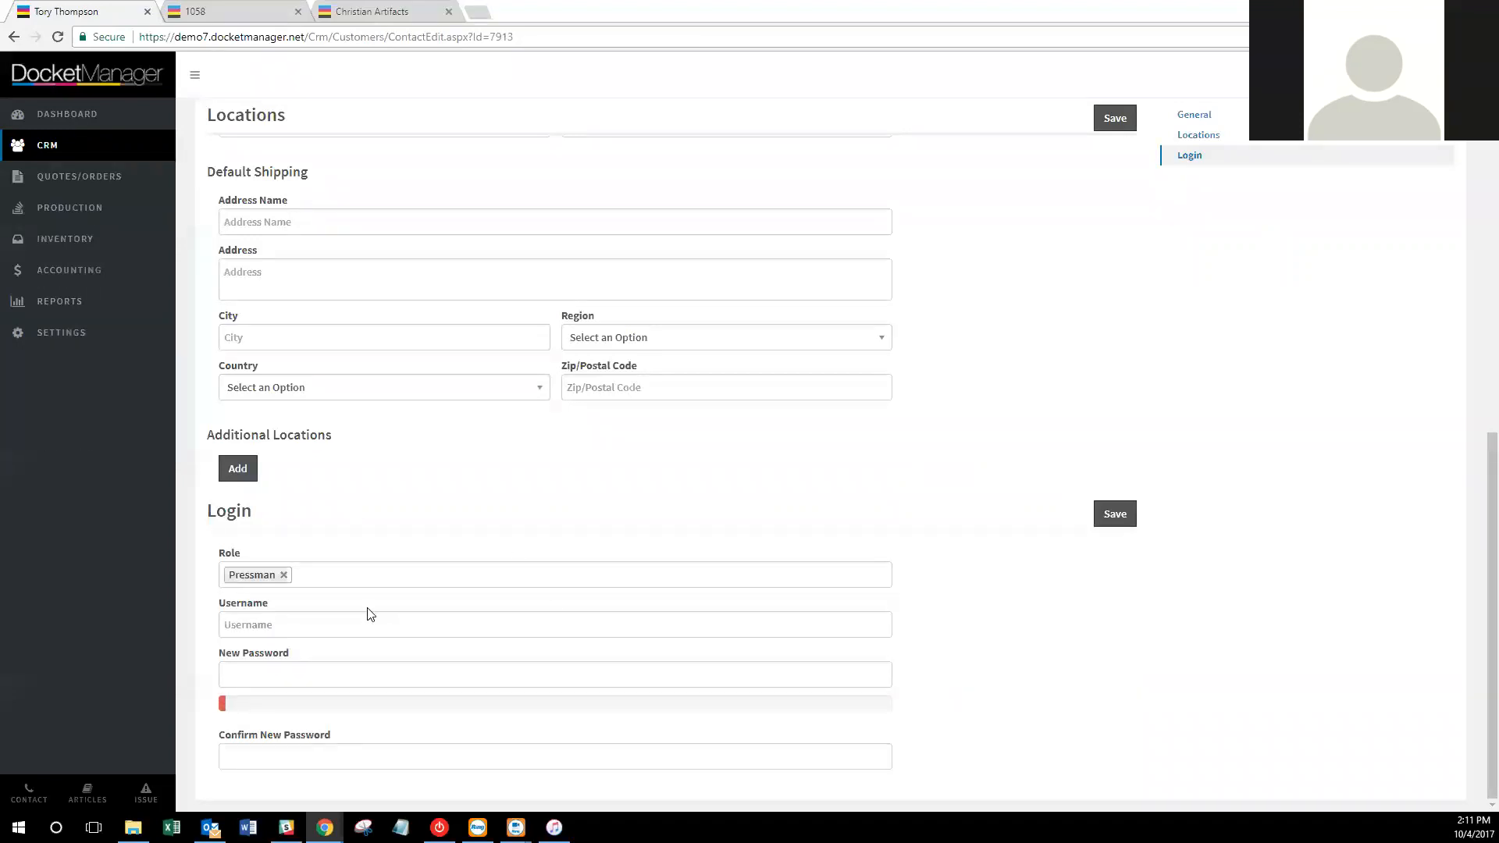
click(370, 618)
text(tor)
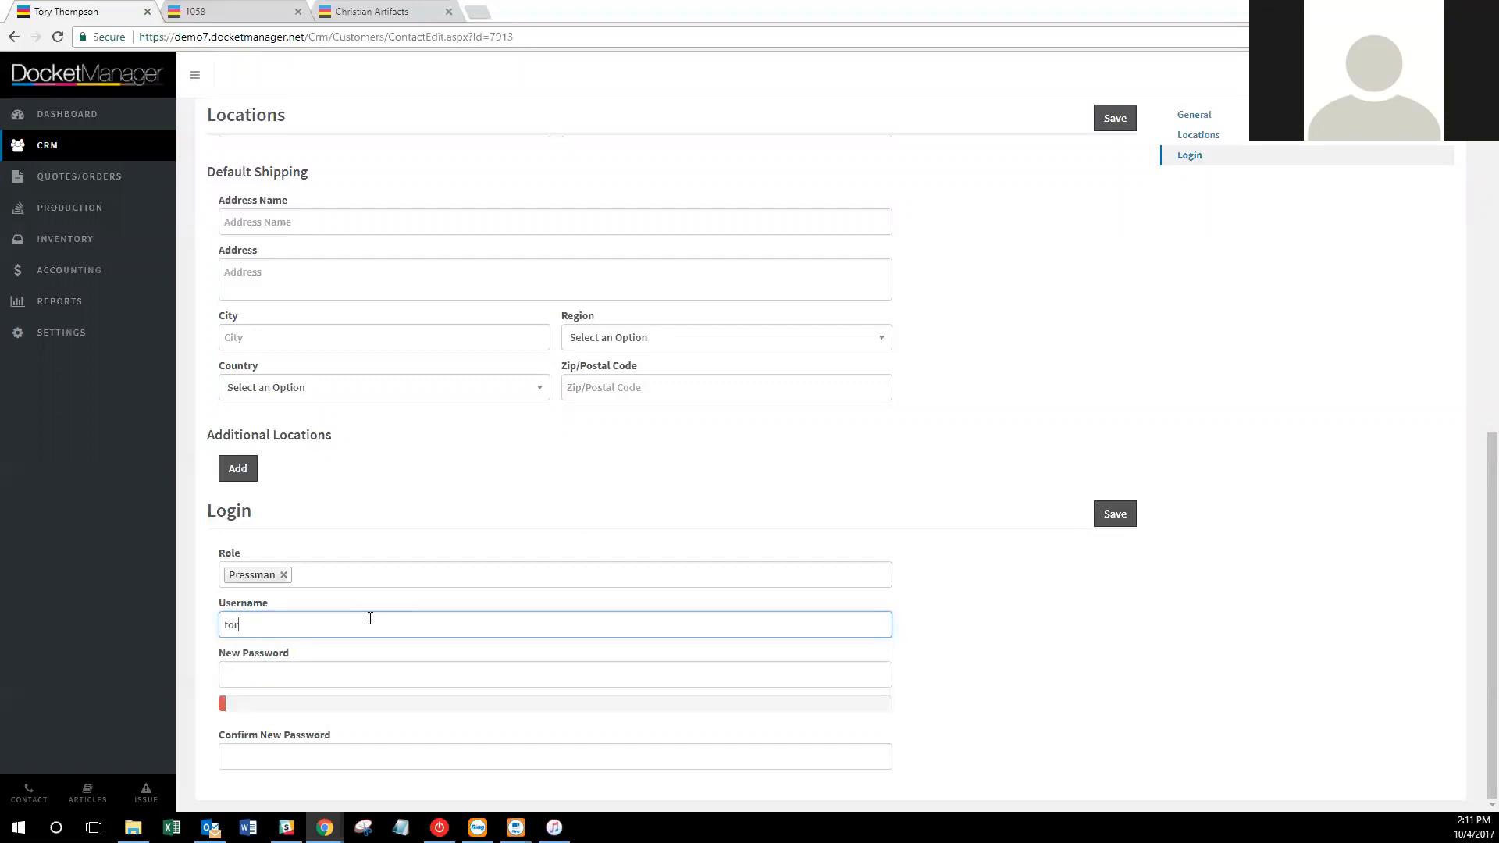
text(ytDM)
Enter and confirm a strong password, then save the contact's login.
key(Tab)
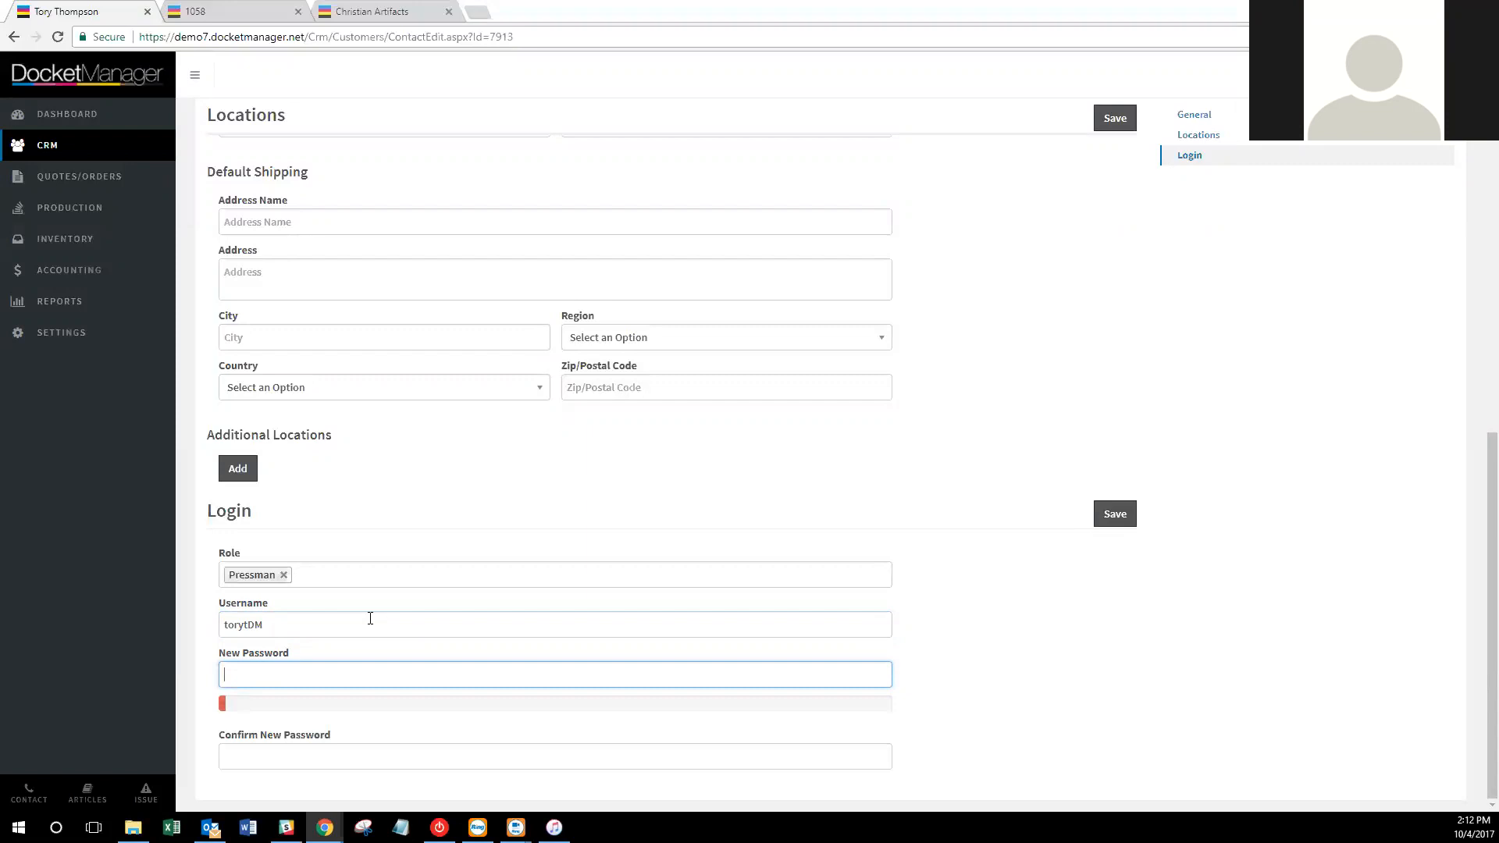
text(****)
key(BackSpace)
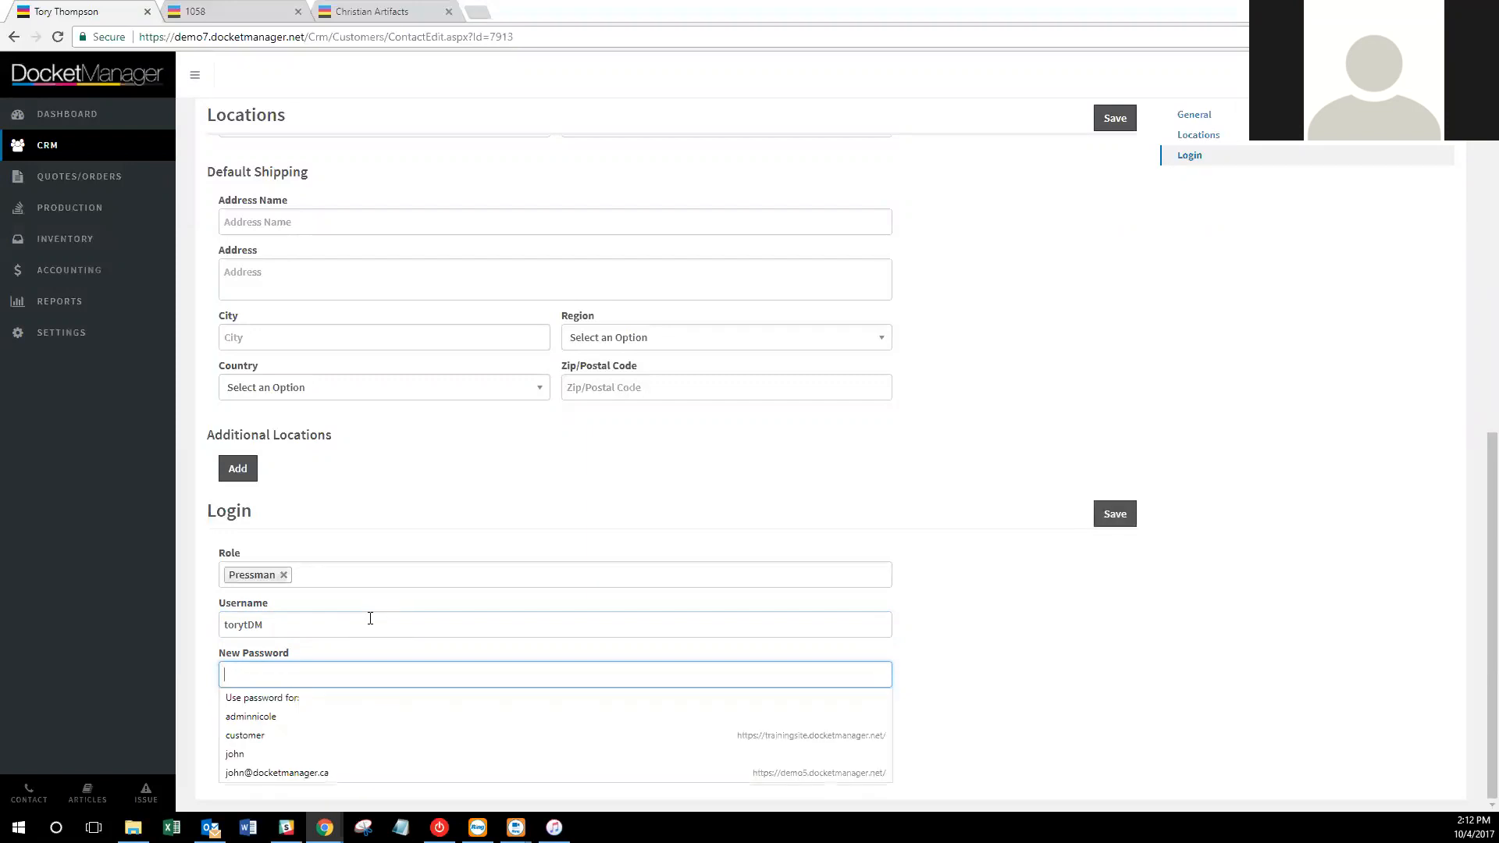
text(************)
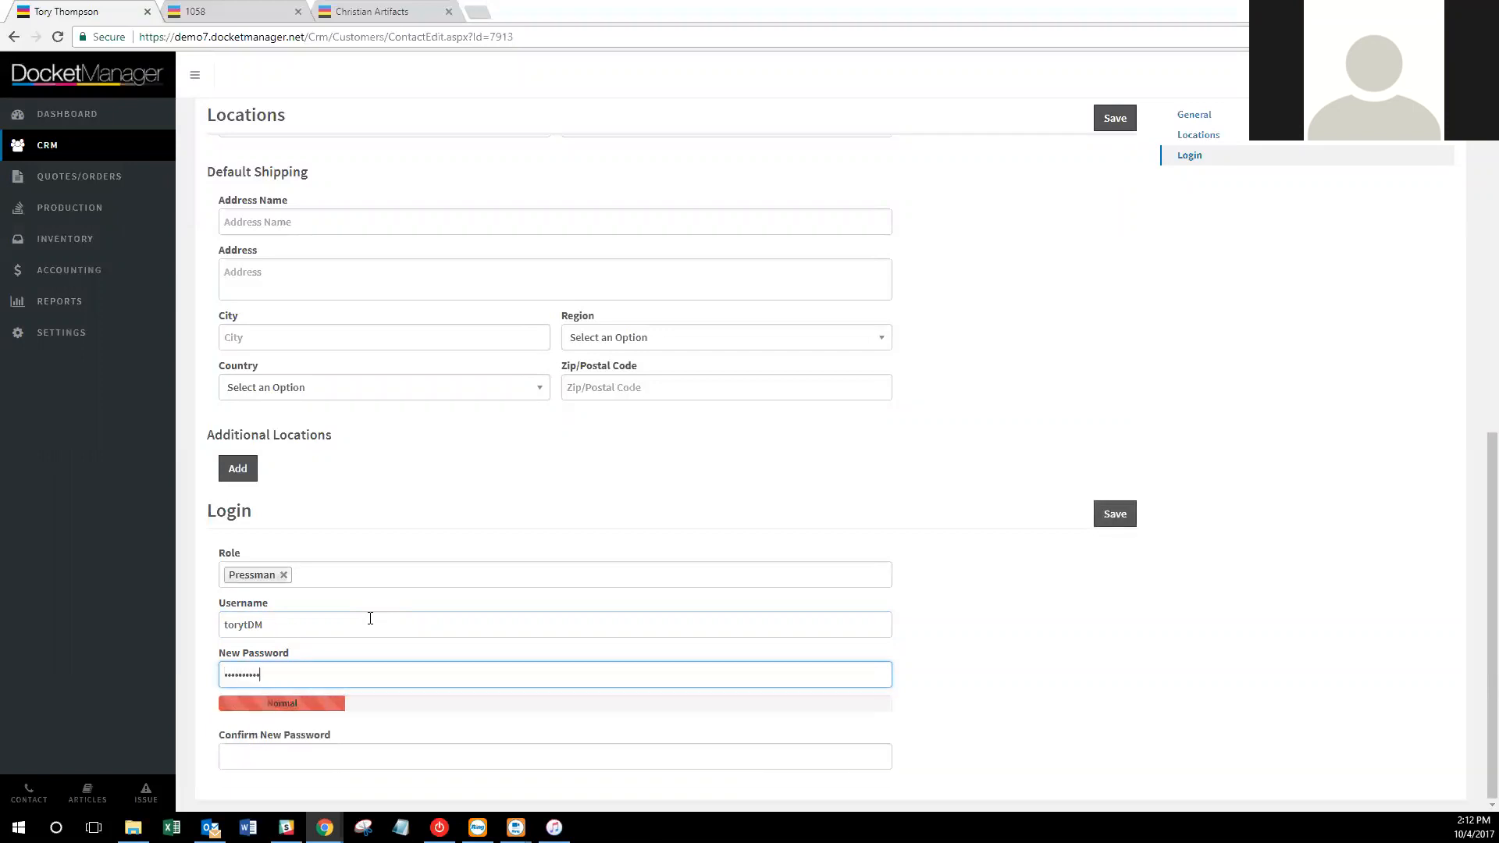
text(*)
key(Tab)
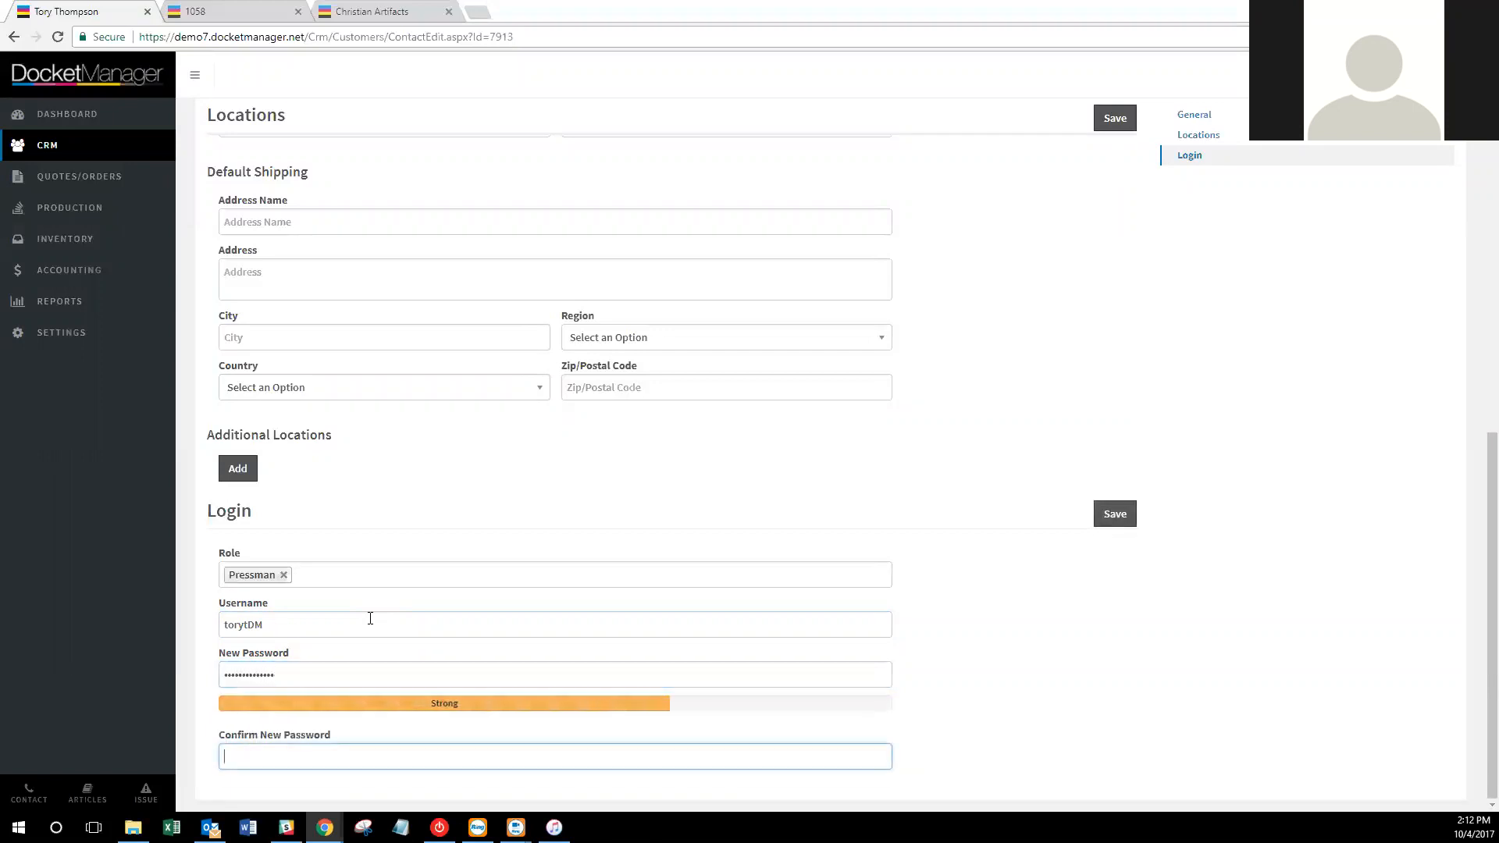
text(*************)
click(1126, 520)
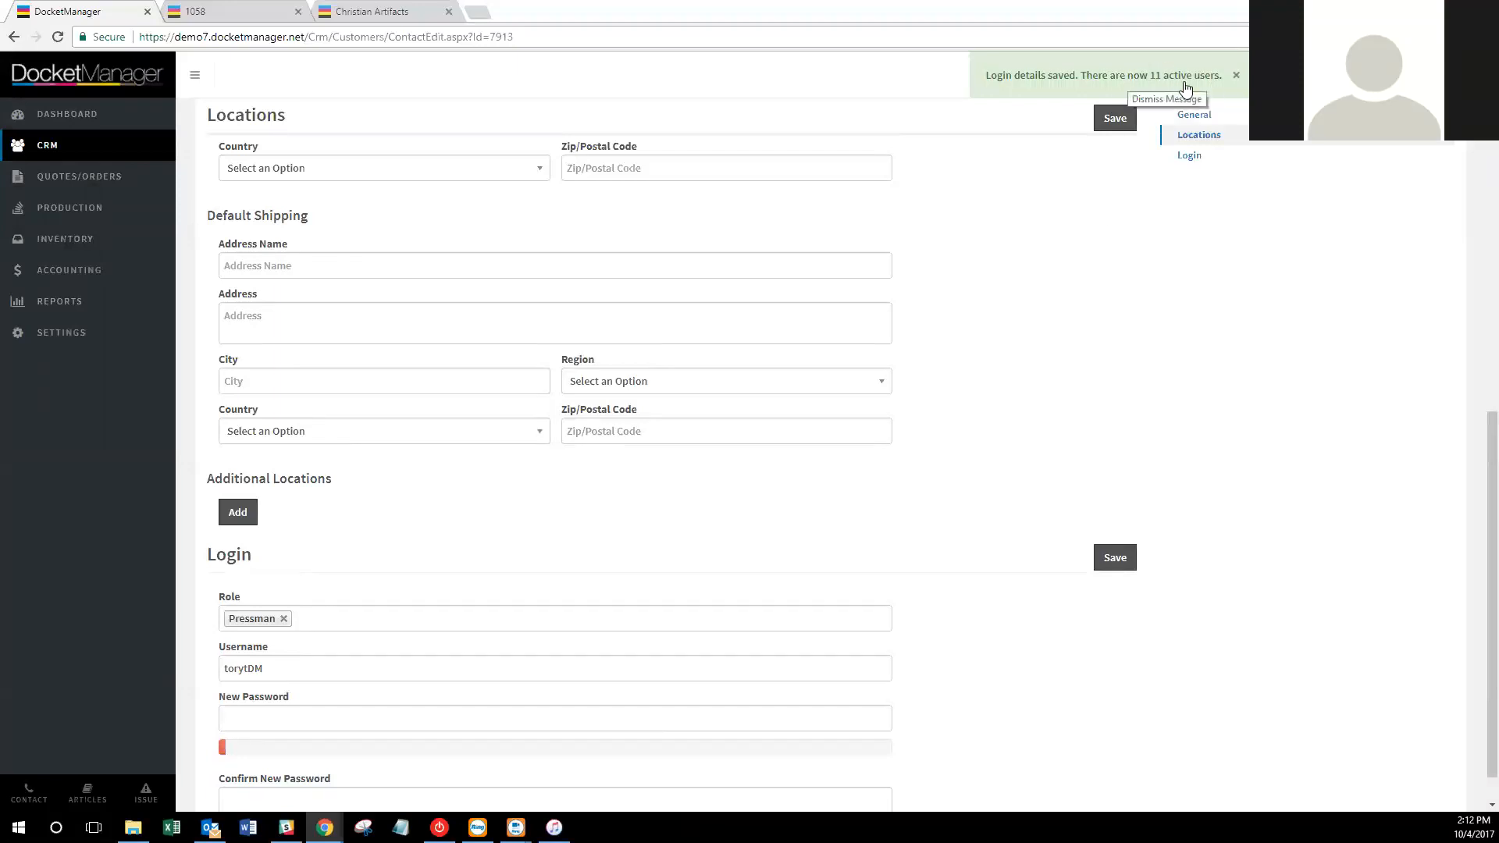
Dismiss the login saved banner and return to the Your Printing Company customer page.
click(1238, 78)
scroll(1120, 363, up, 10)
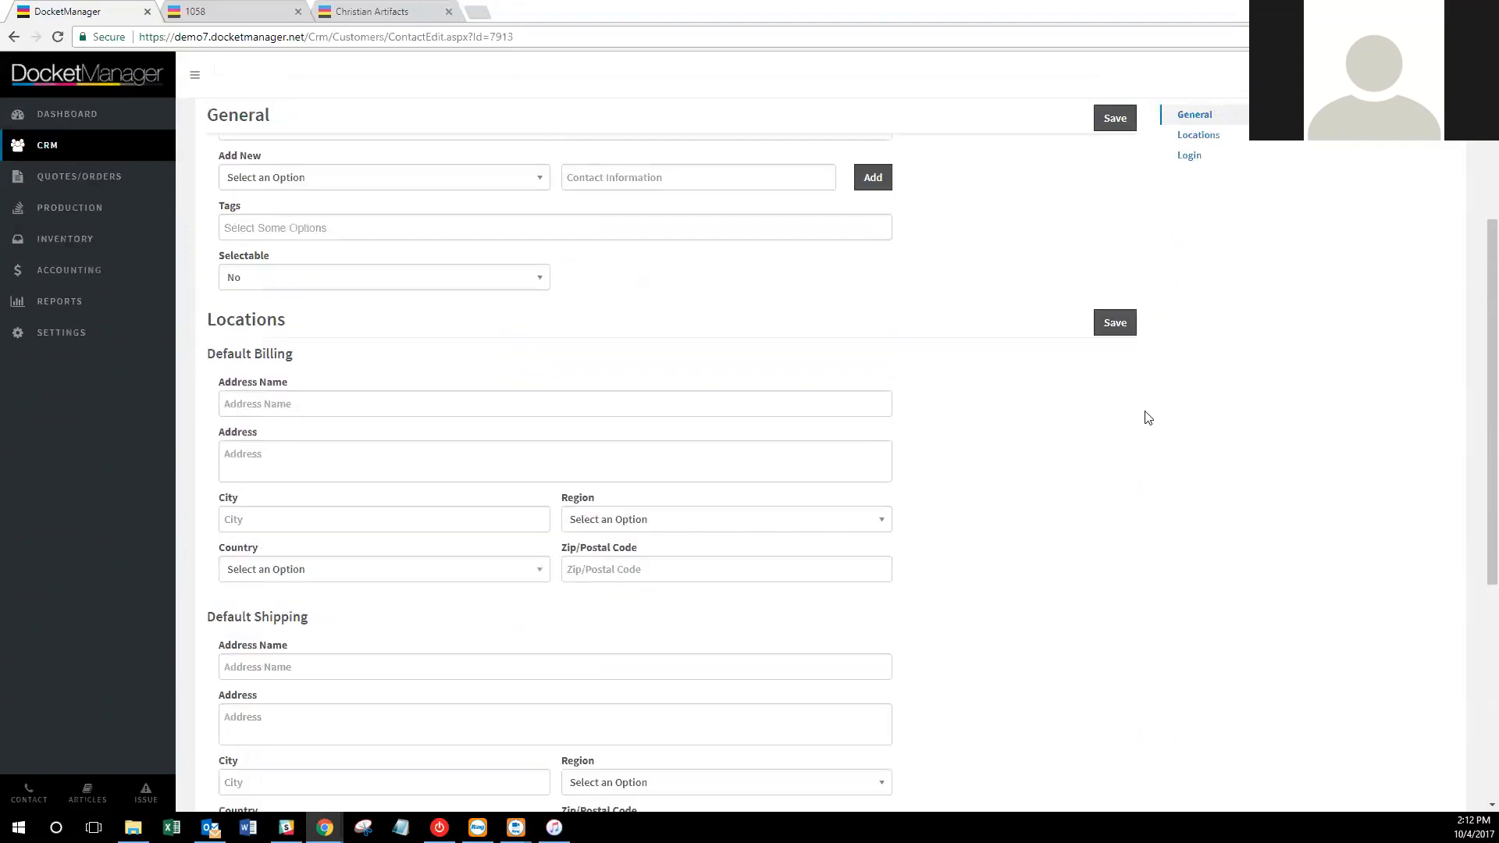
click(324, 120)
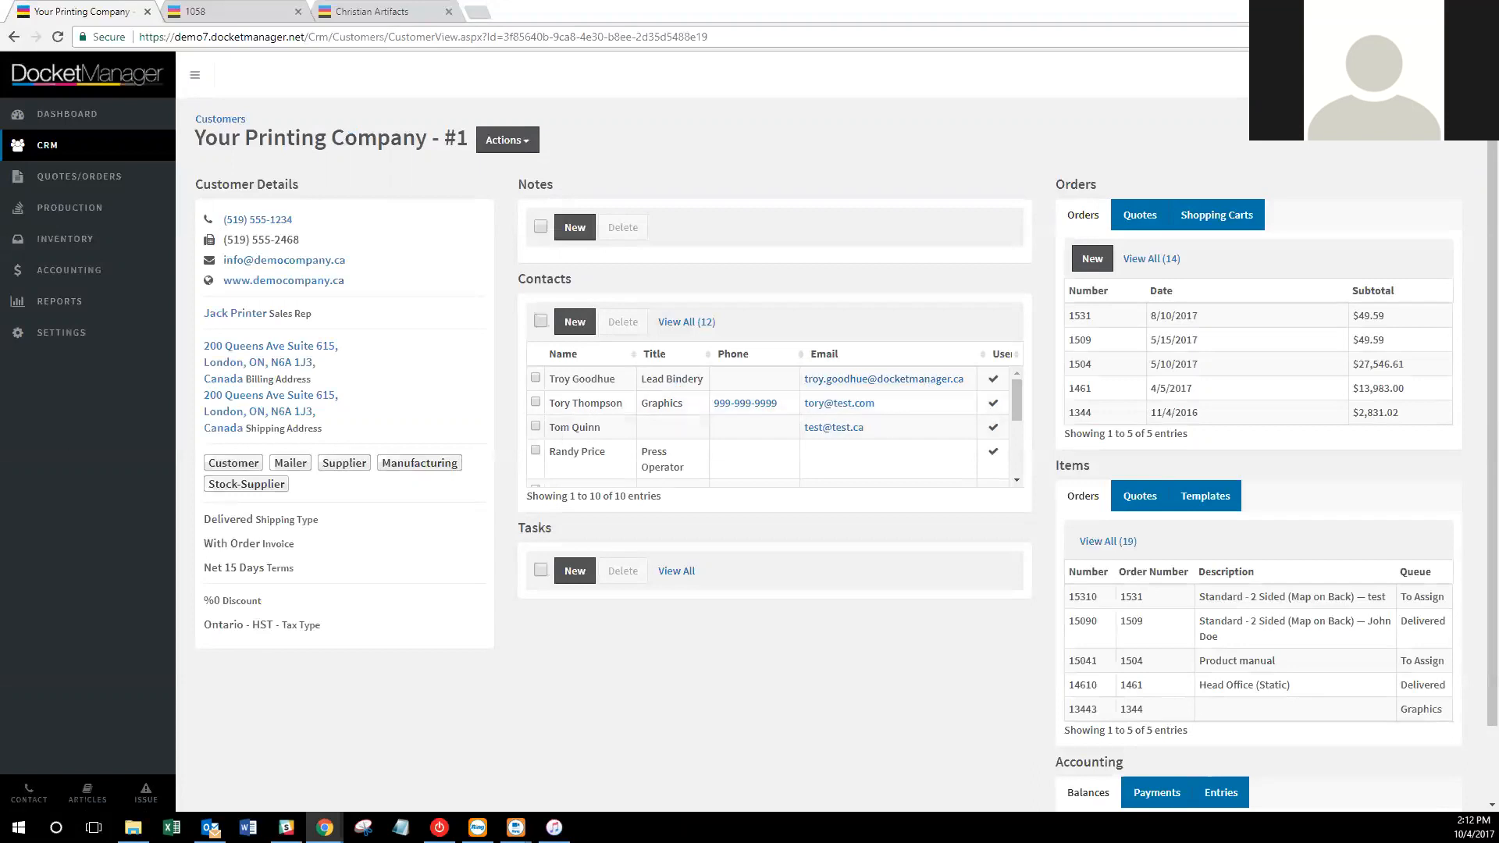
Check the Date/Time configuration, keeping Month/Date/Year format, then go back to the Settings overview.
click(82, 334)
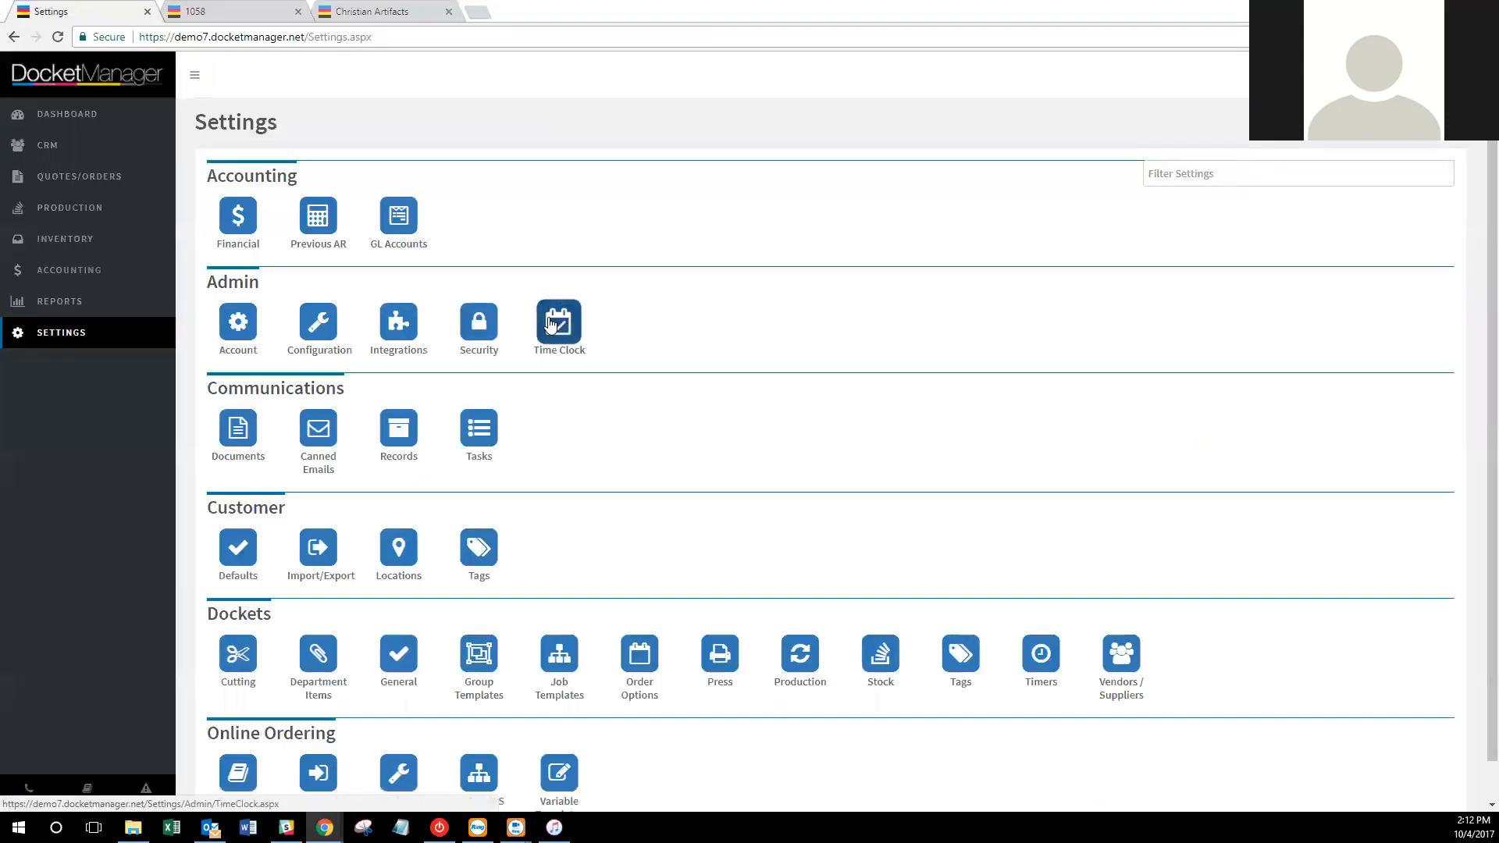
click(323, 320)
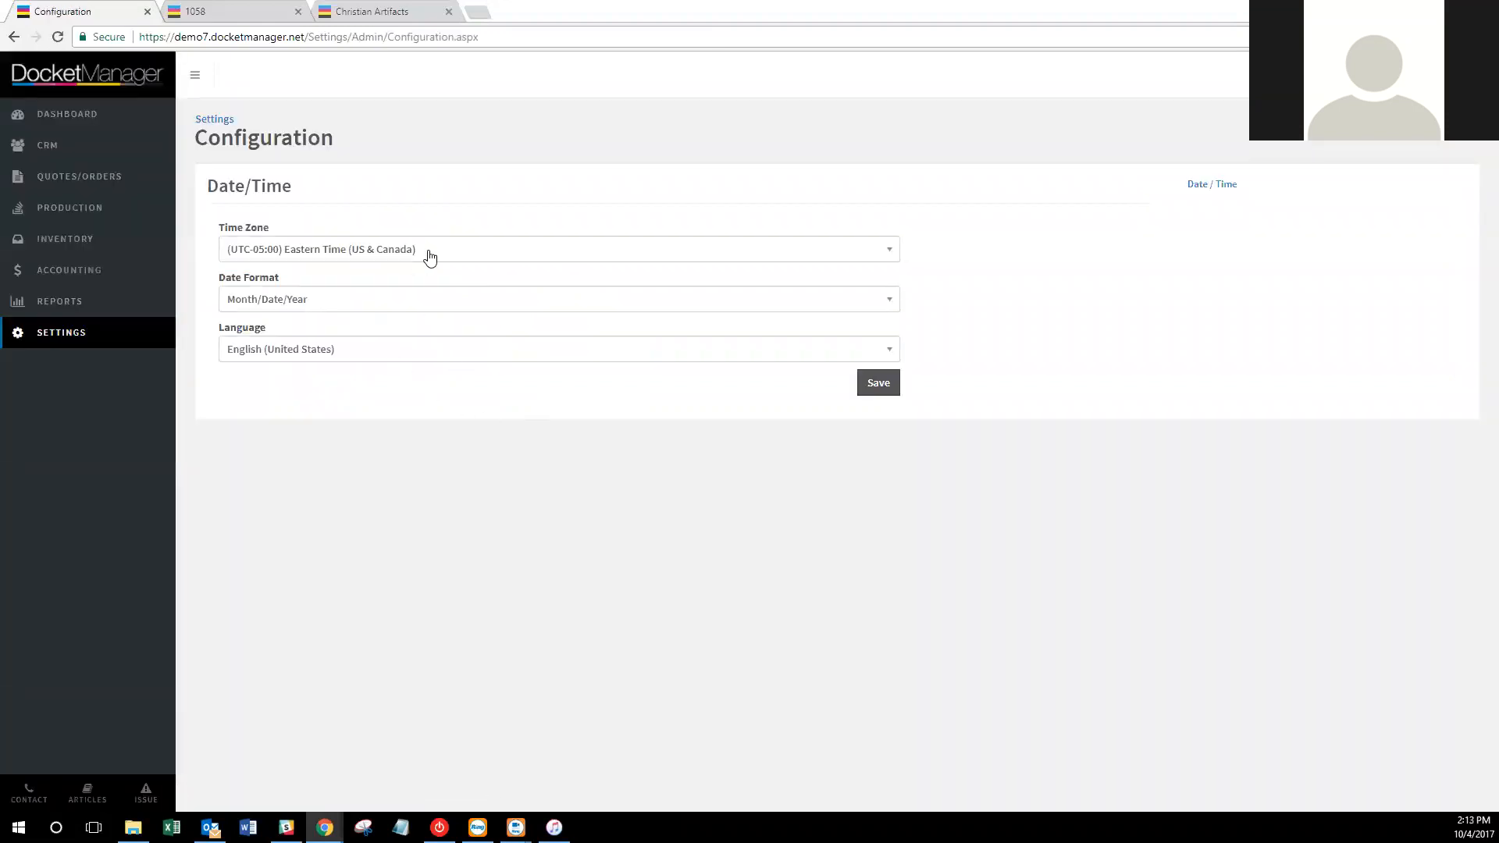
click(416, 304)
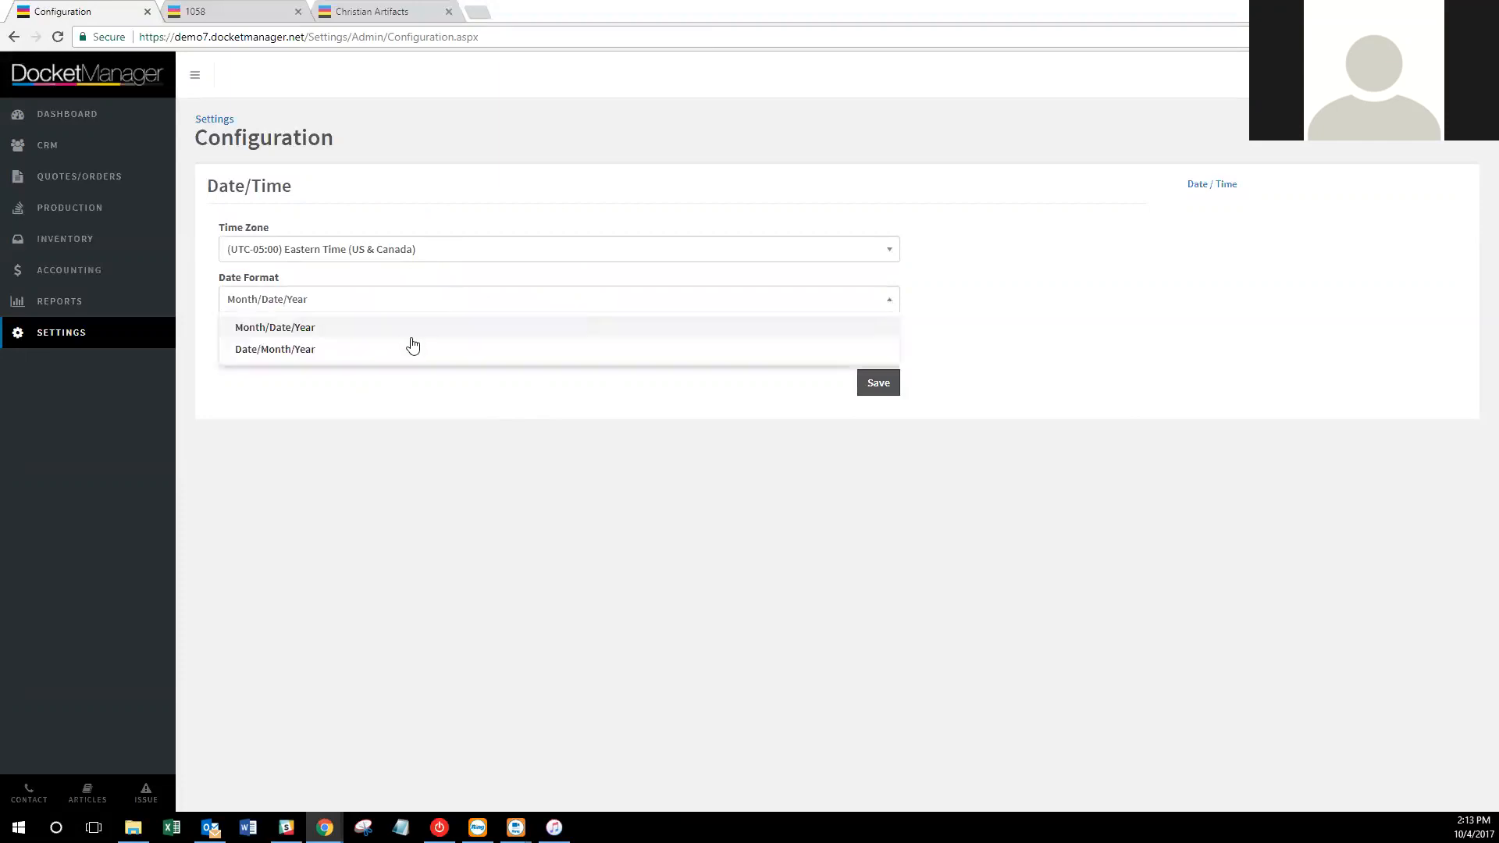
click(416, 406)
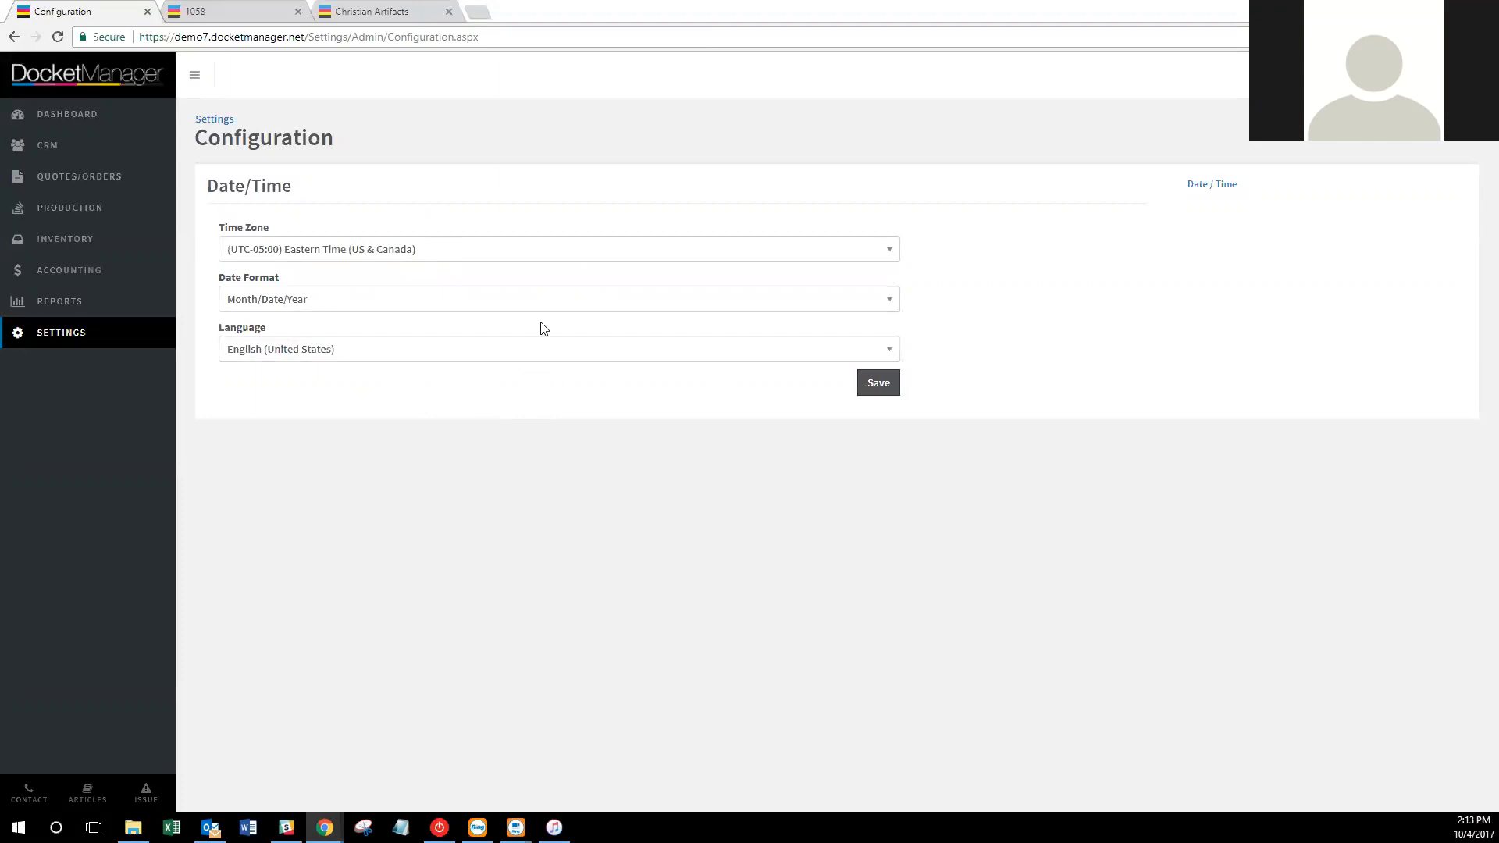
click(55, 336)
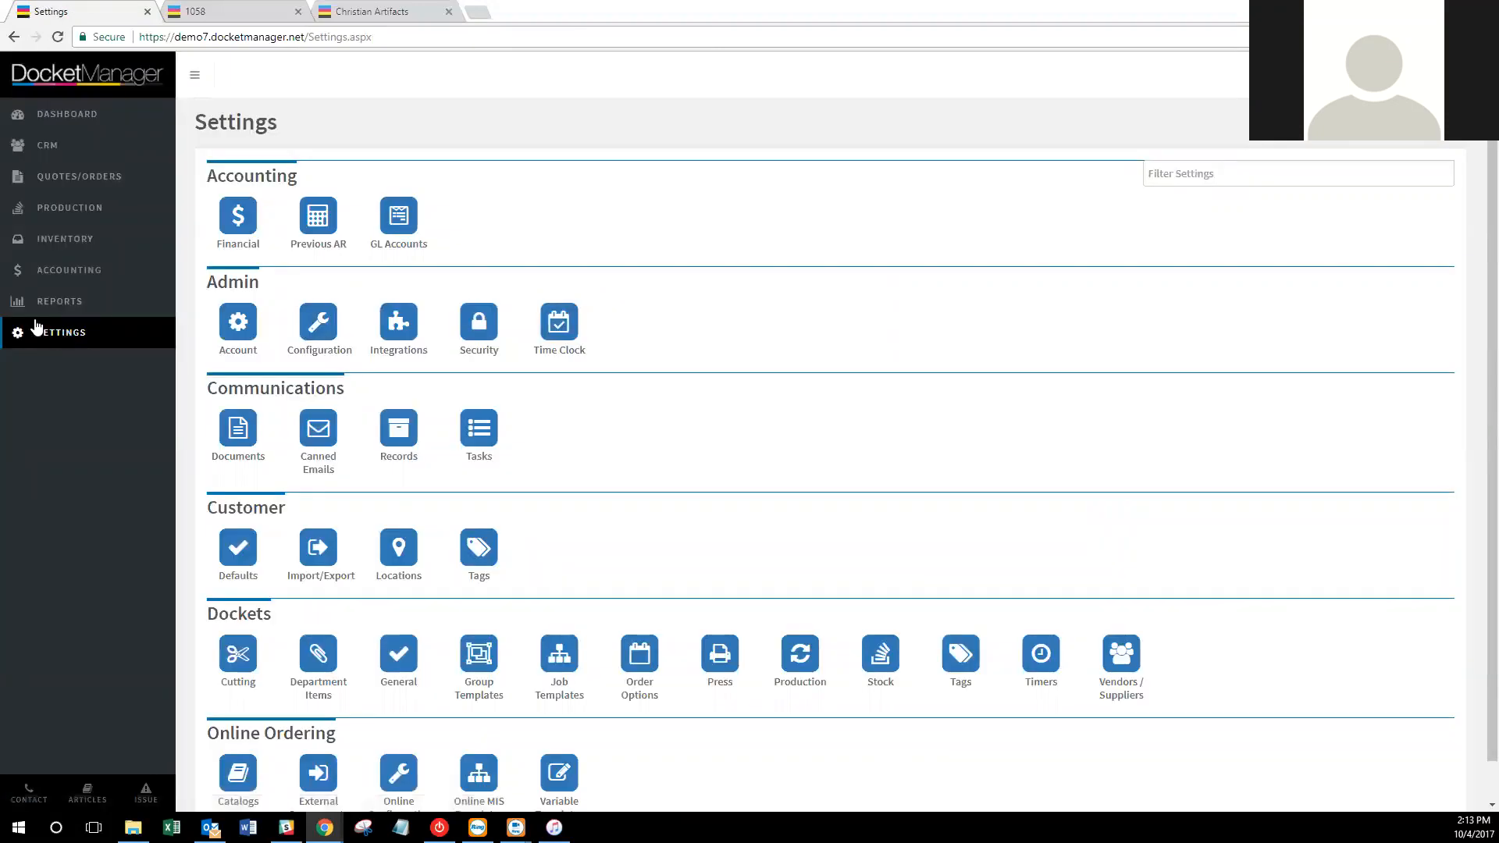
Open the Integrations settings covering Authorize.Net, Hot Folders and Shippo, then switch to the 1058 tab.
click(398, 326)
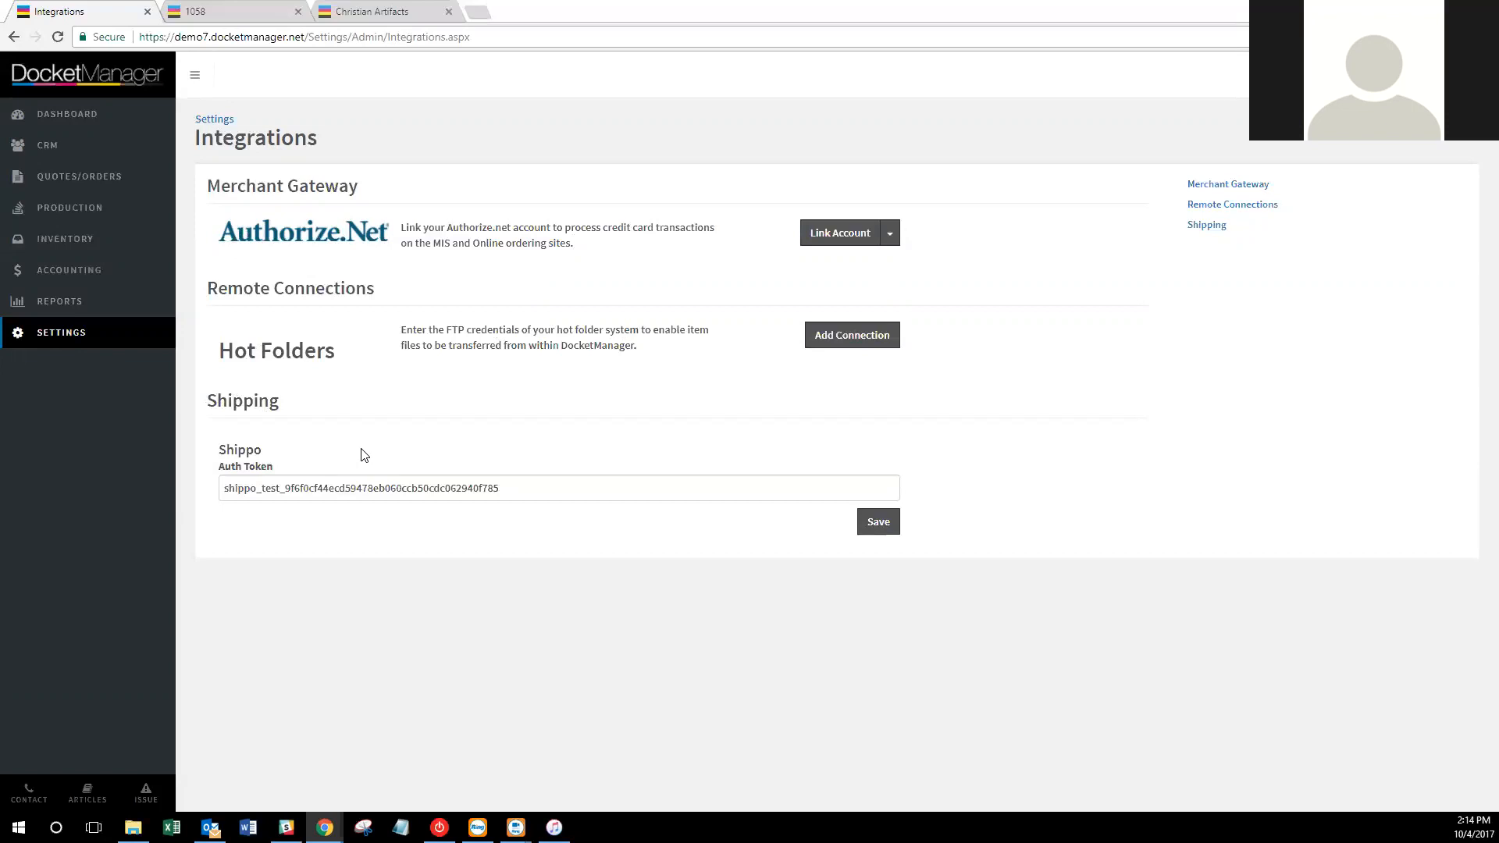
click(260, 9)
click(364, 11)
scroll(543, 328, up, 1)
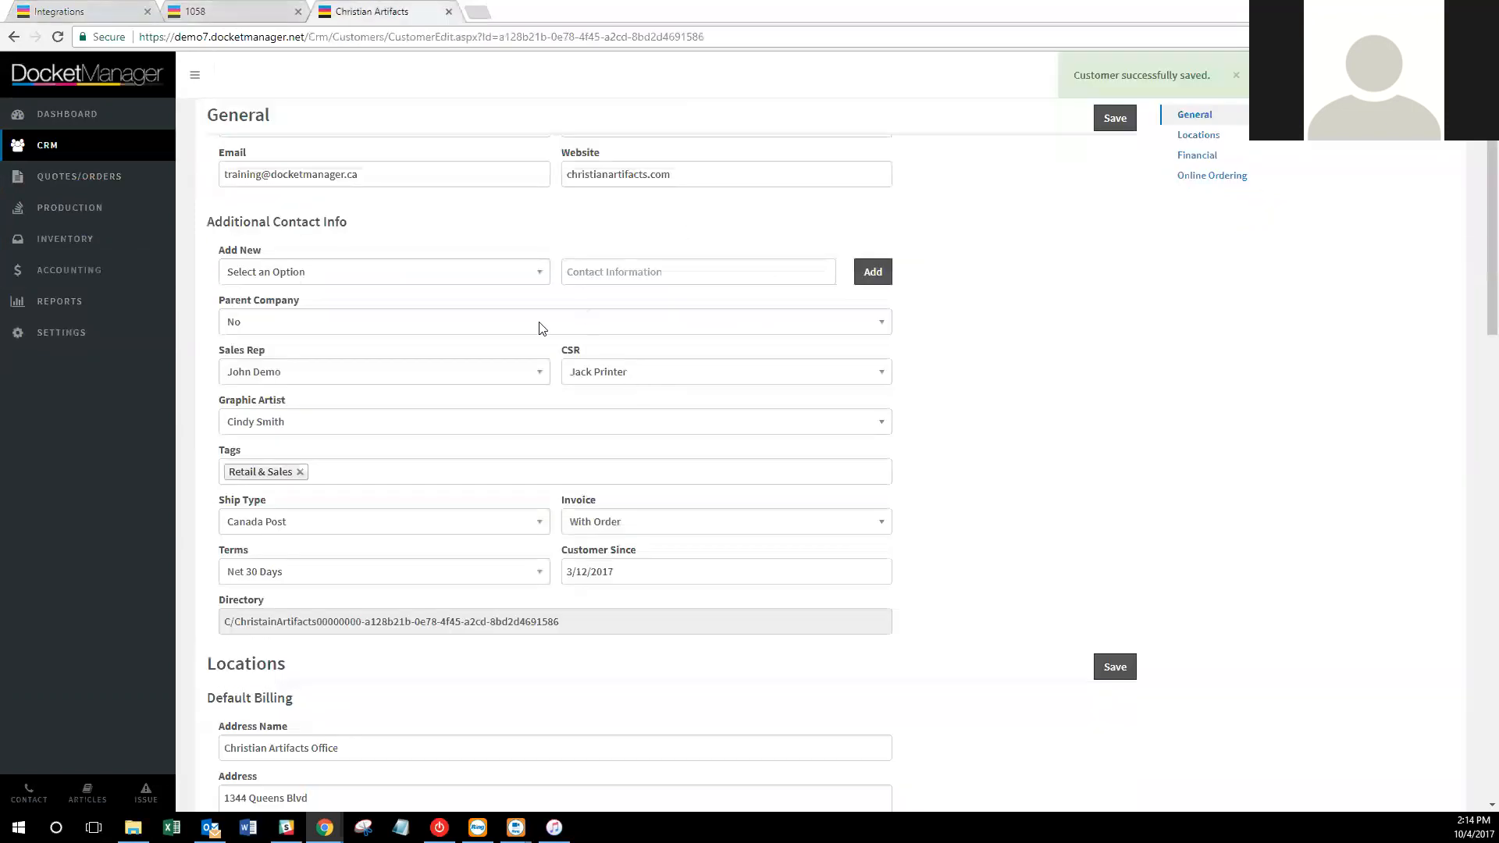
scroll(543, 328, up, 3)
click(322, 121)
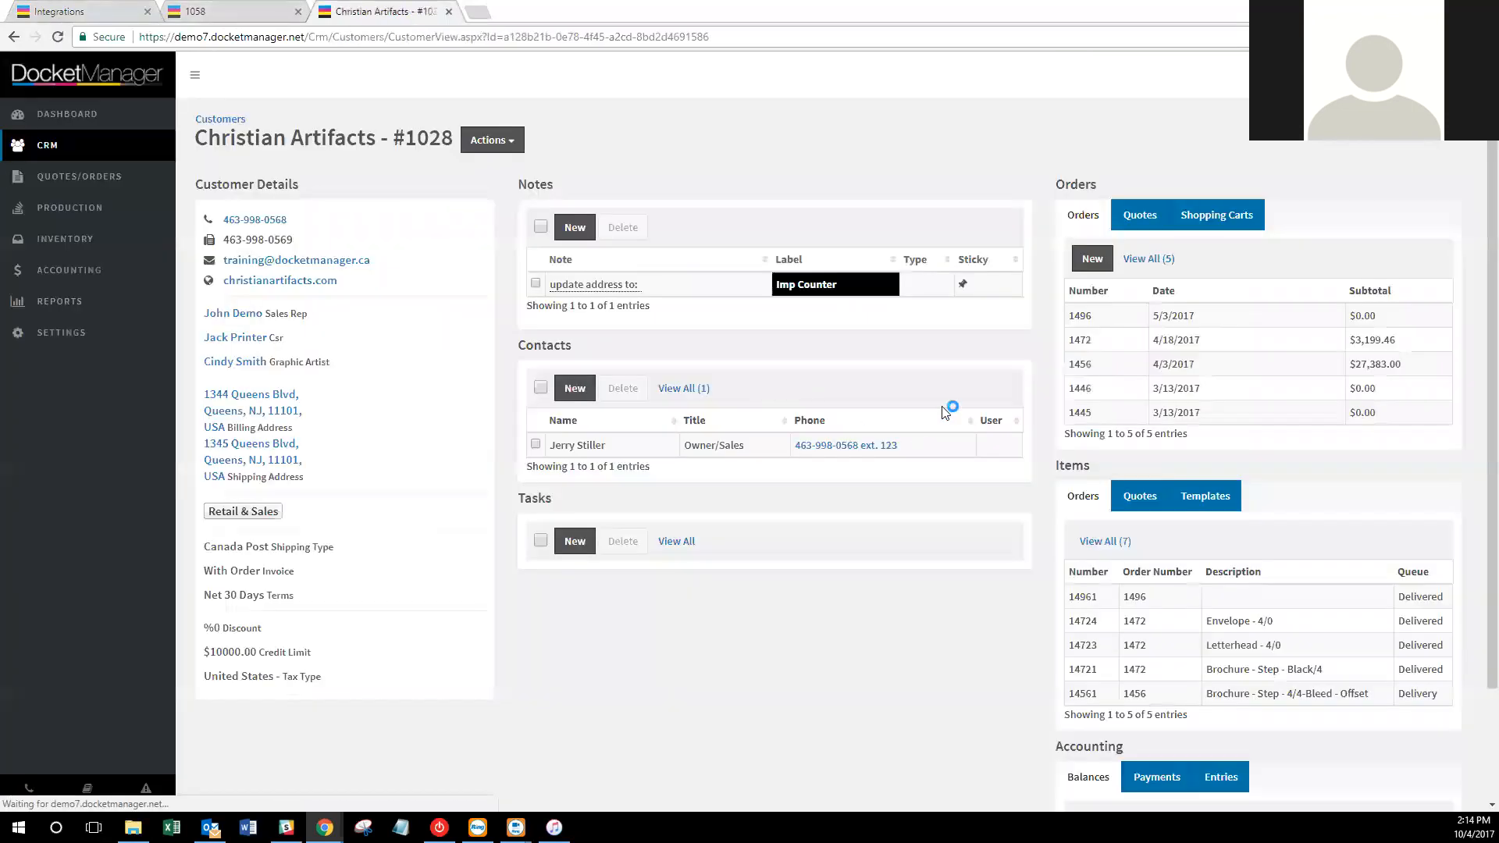
click(1116, 316)
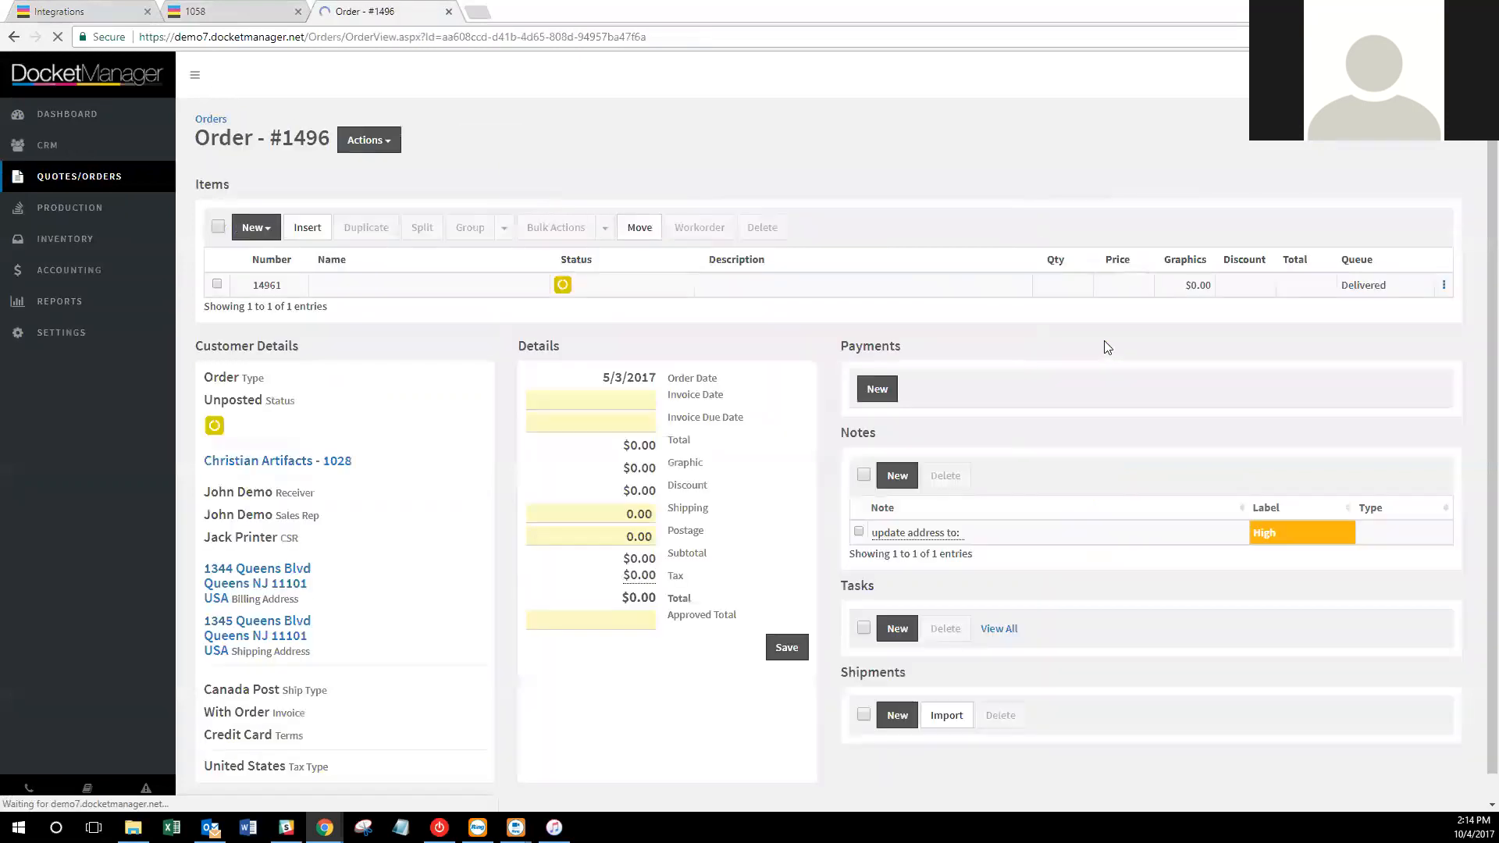
click(898, 715)
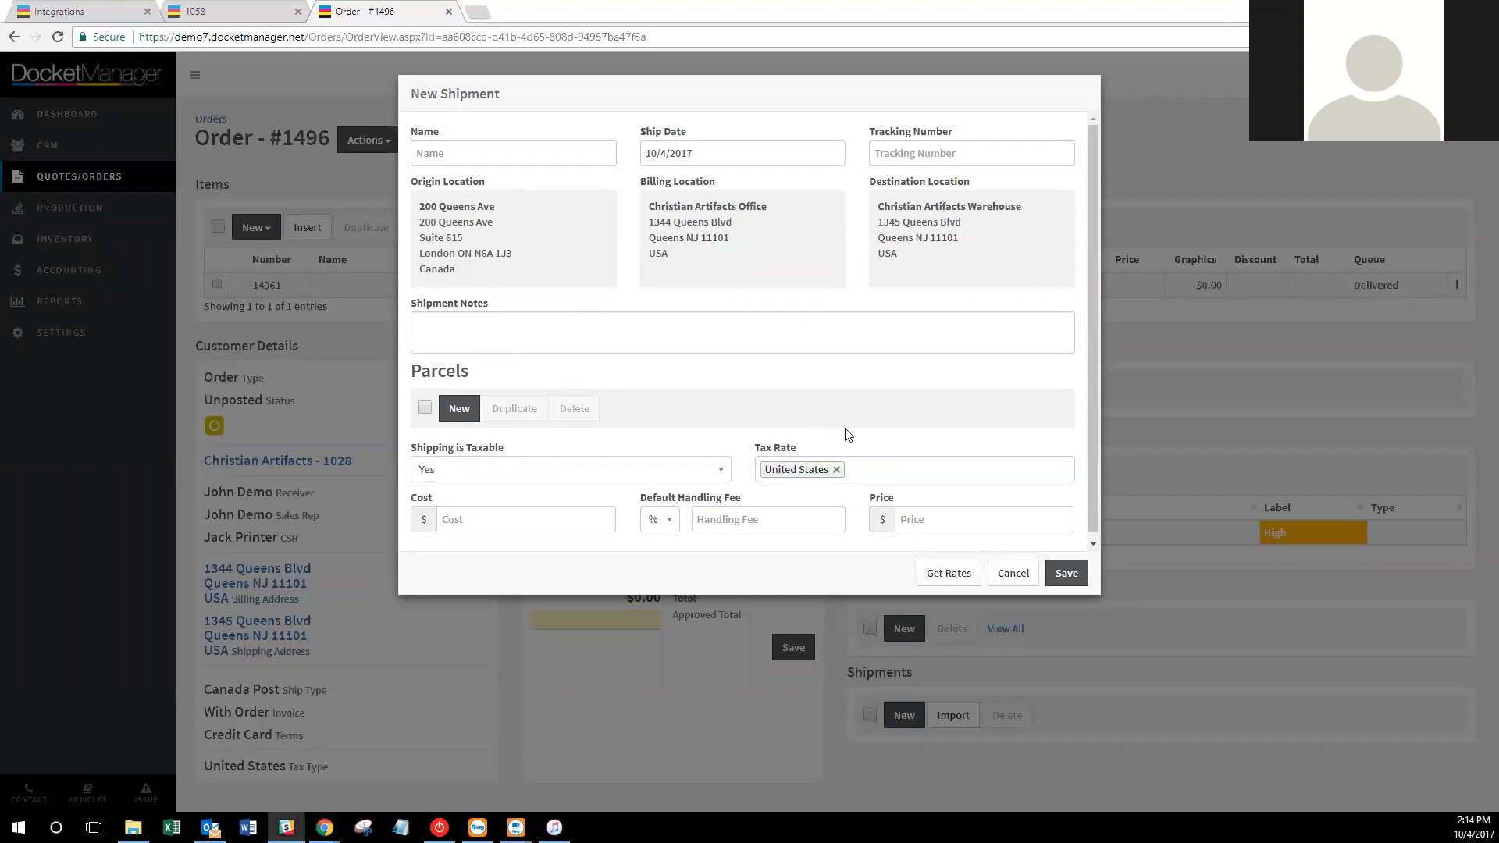
click(1015, 574)
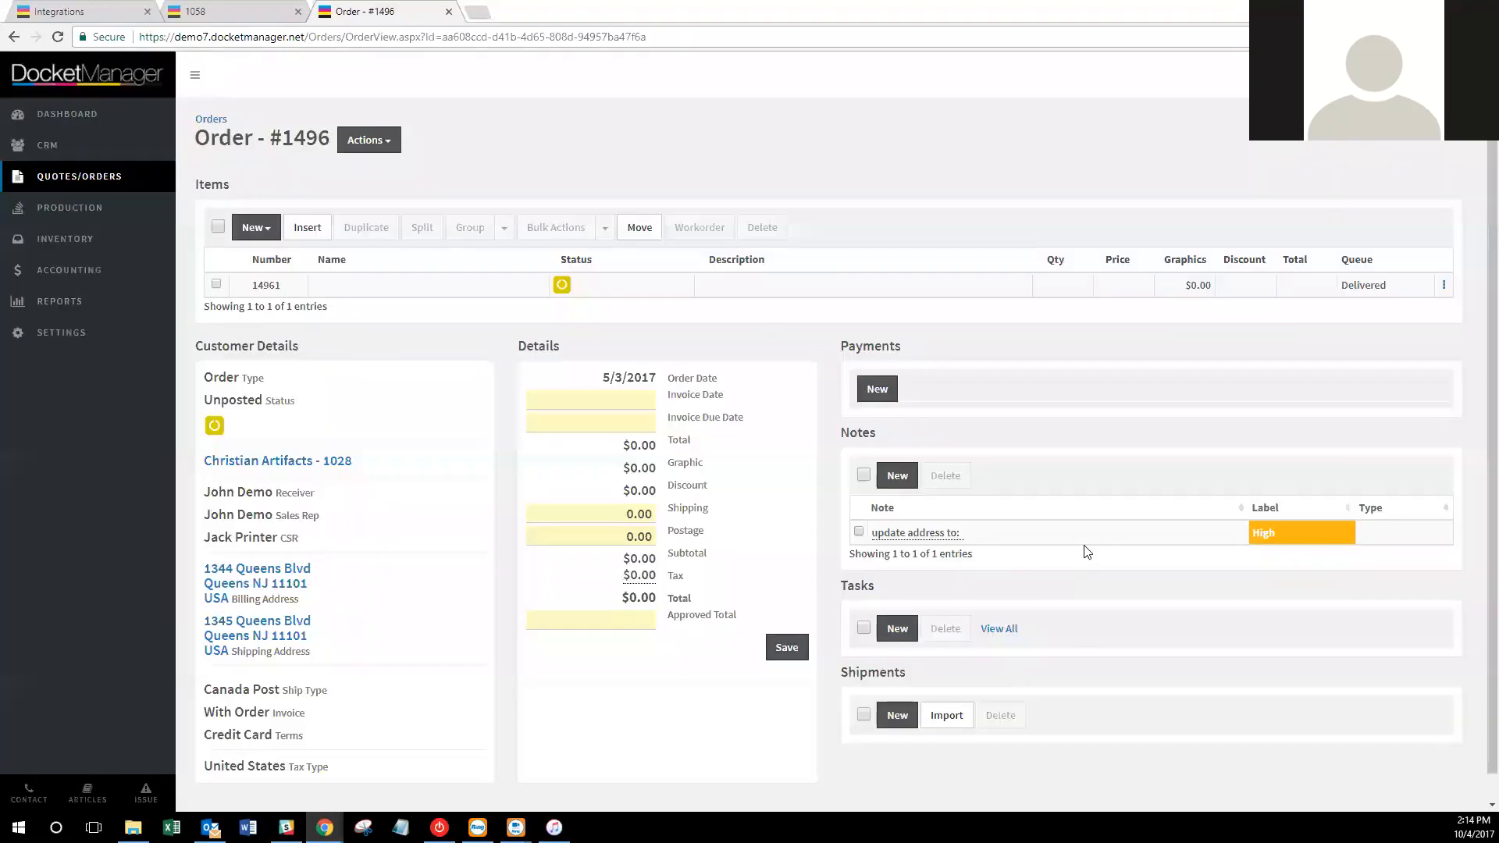
click(69, 8)
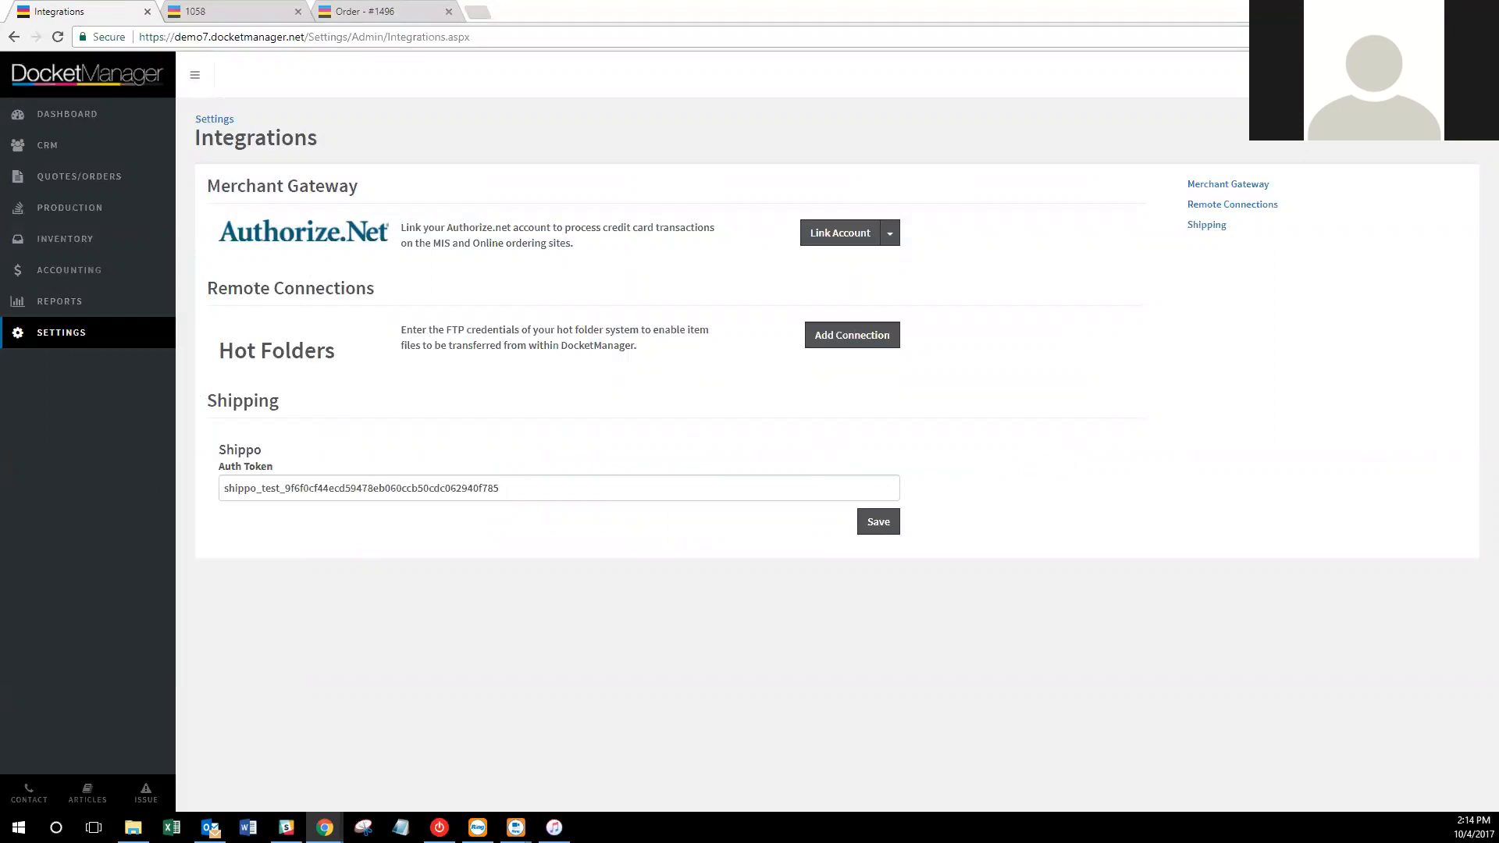
Open Settings > Security, review the Pressman role's permissions, and return to the roles list.
click(49, 334)
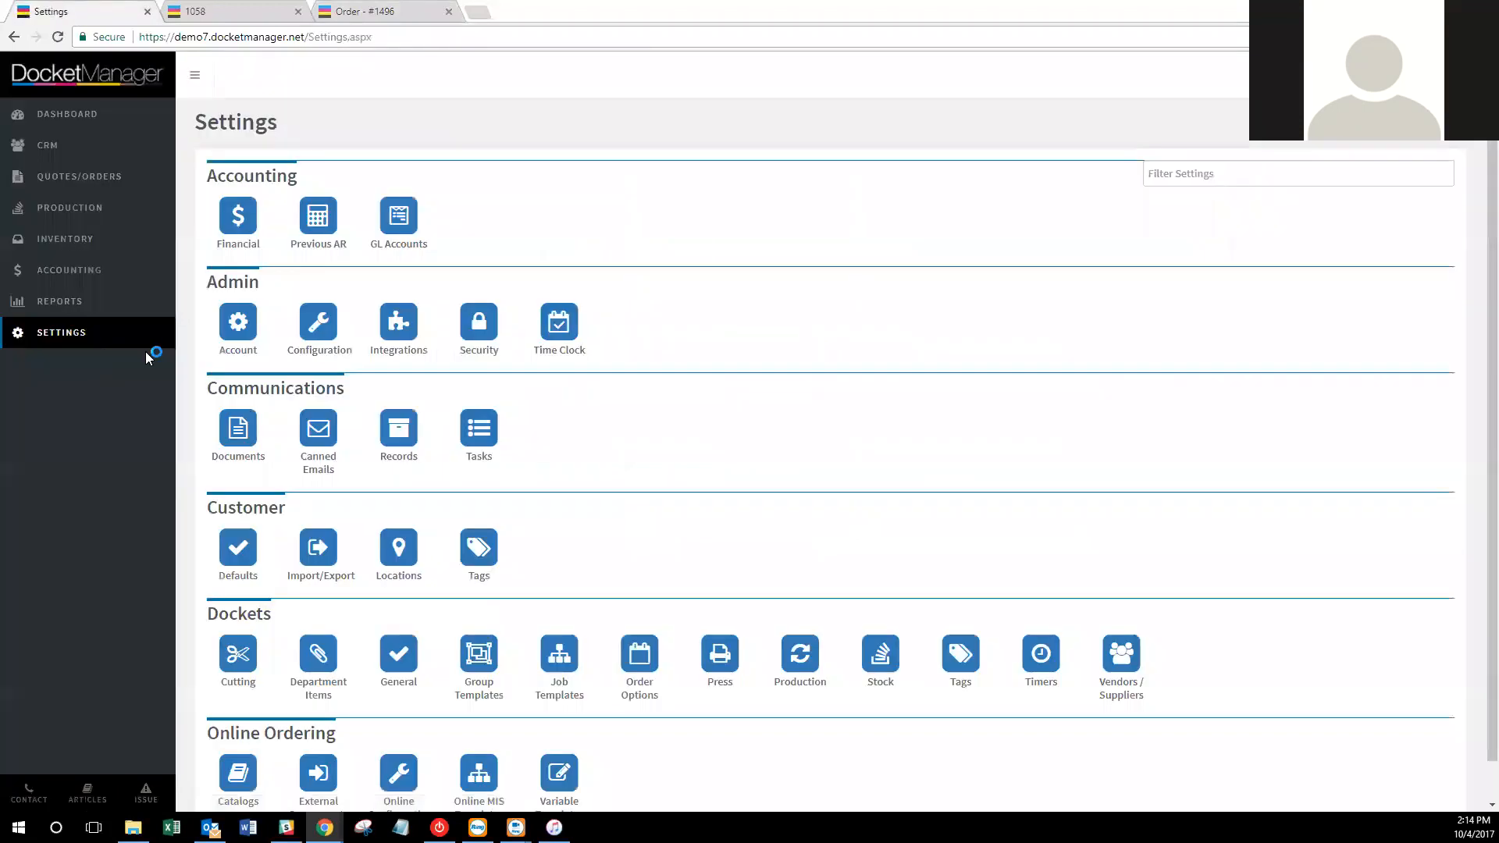
click(469, 334)
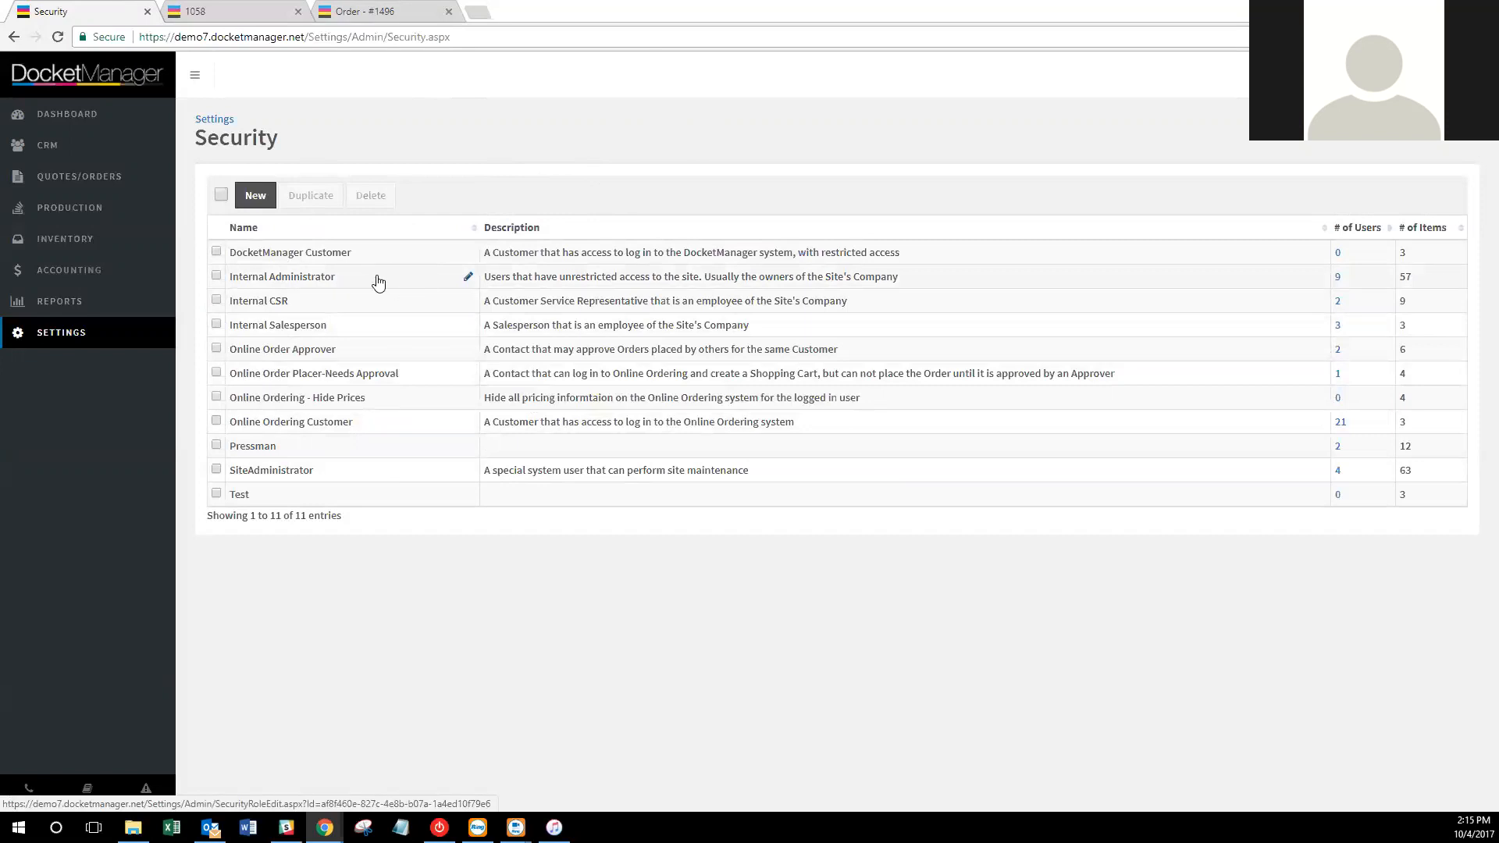
click(265, 449)
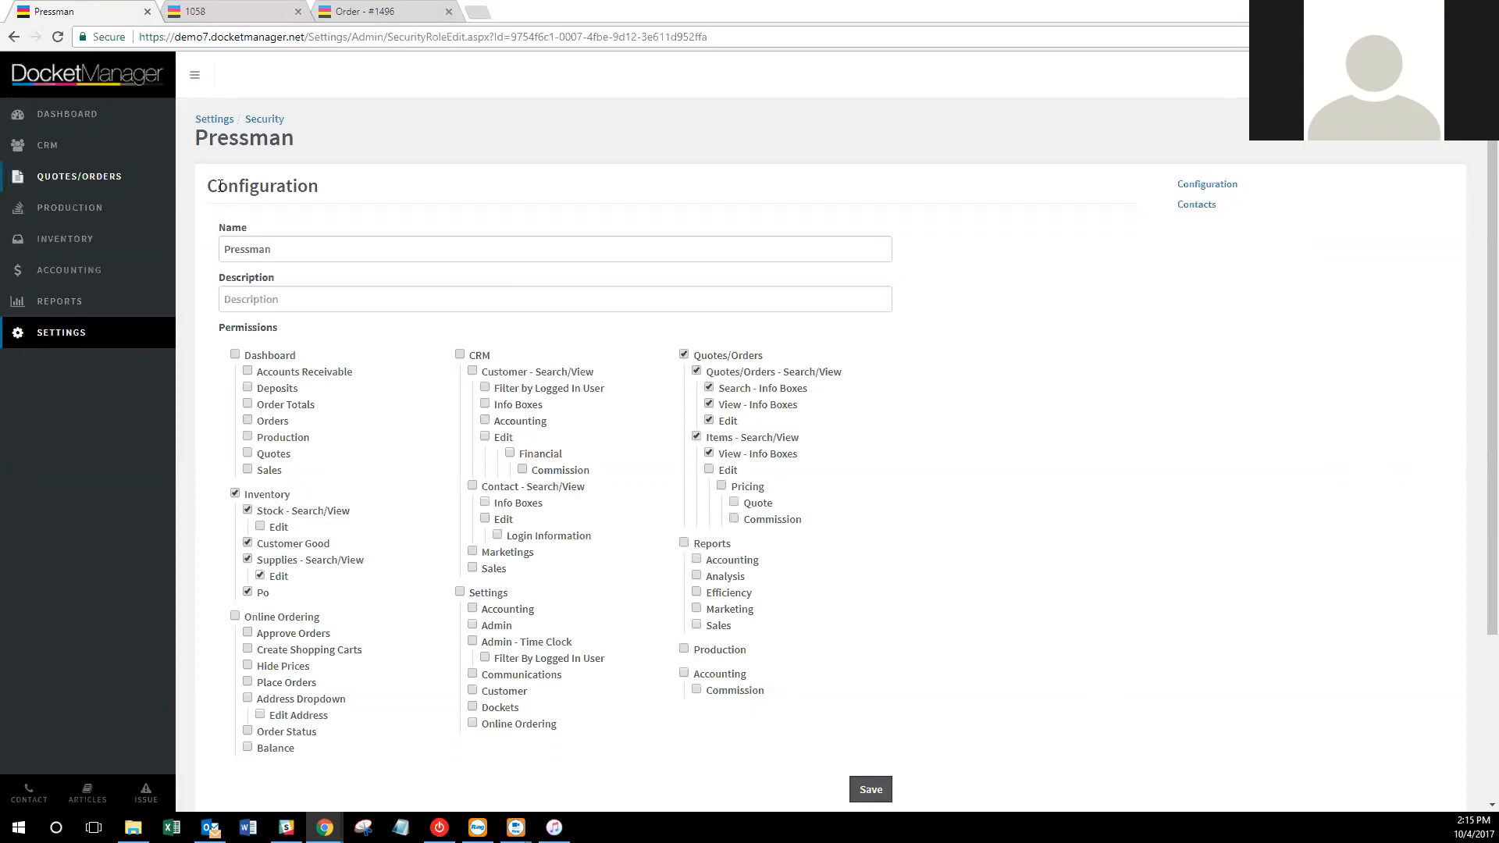
click(267, 121)
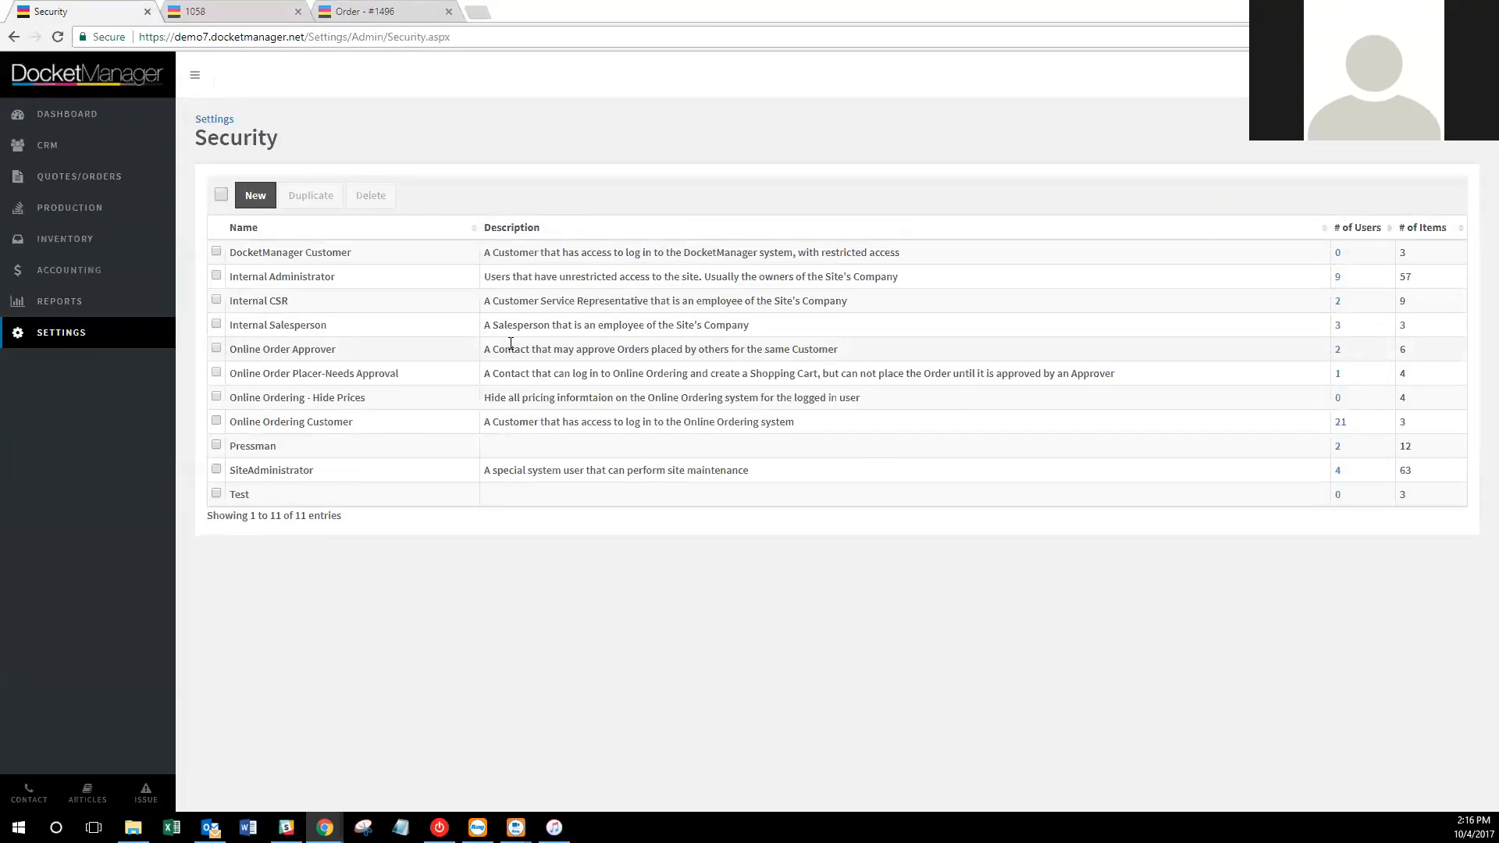
Create a new security role named 'Account' and give it an Accounting description.
click(250, 196)
click(294, 248)
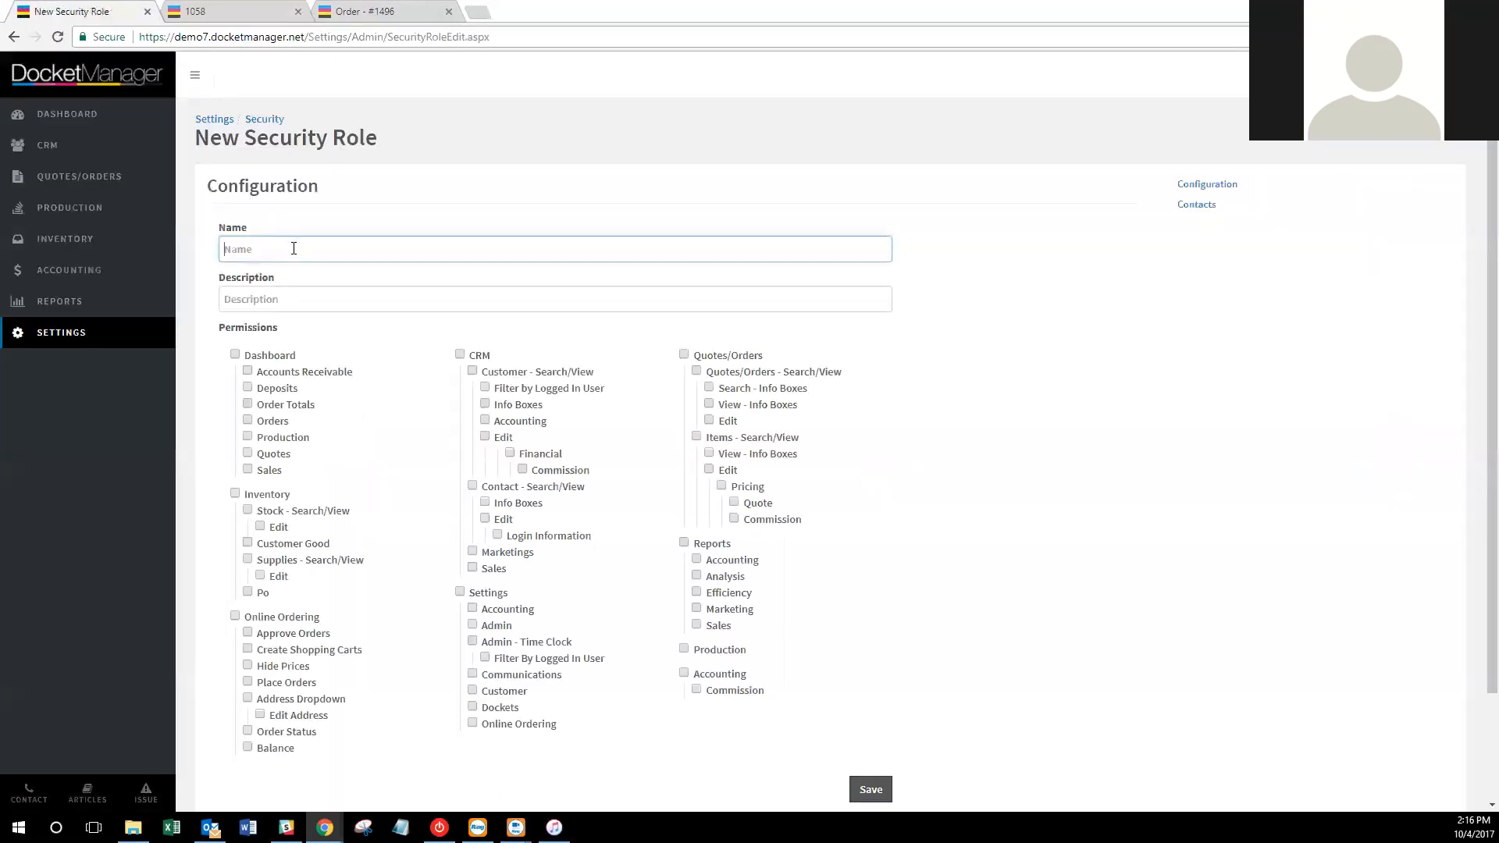
text(Accountant)
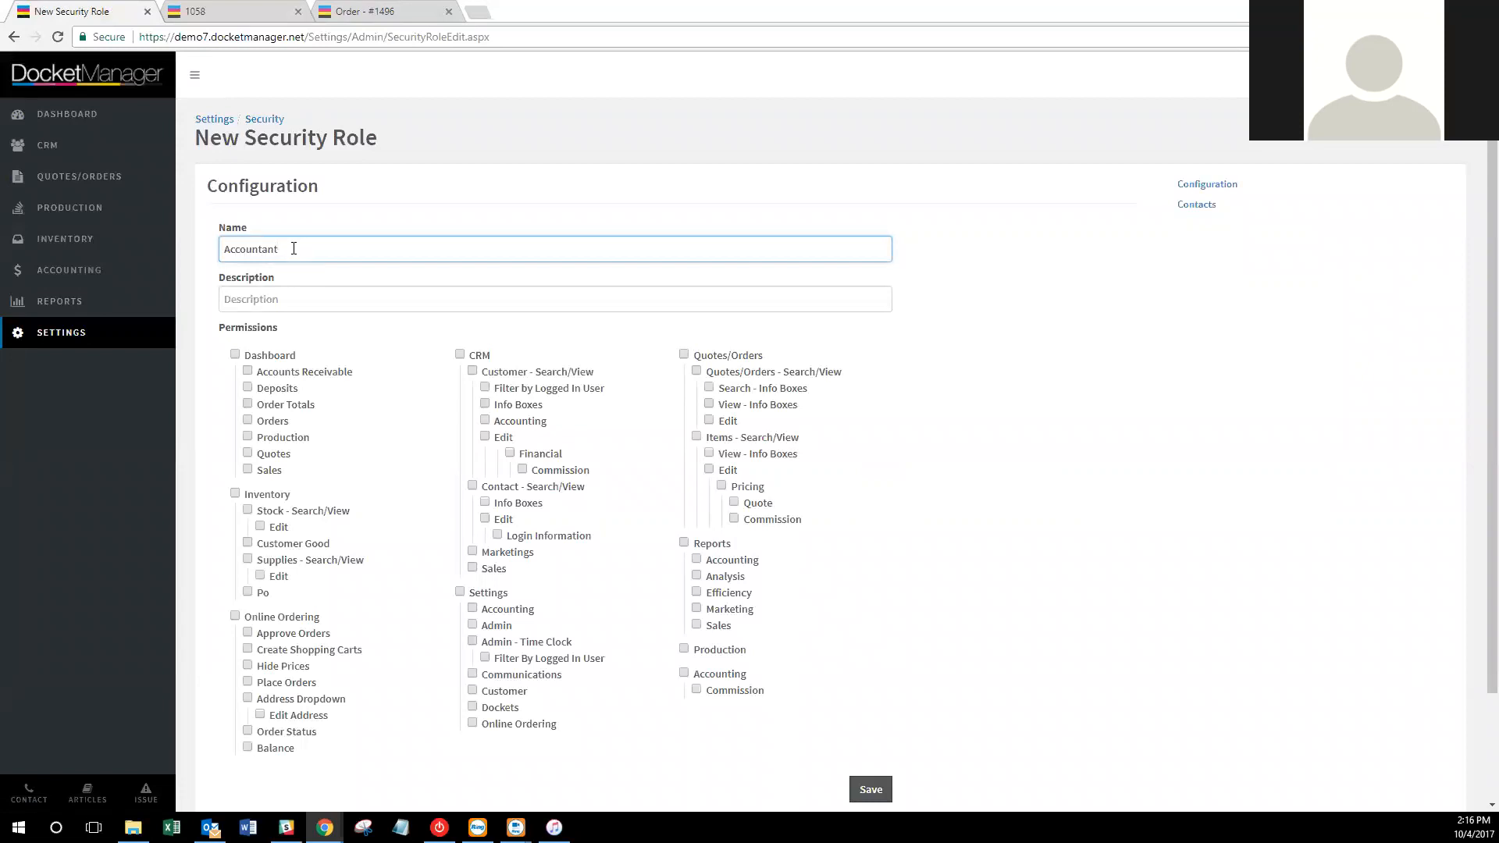
click(333, 290)
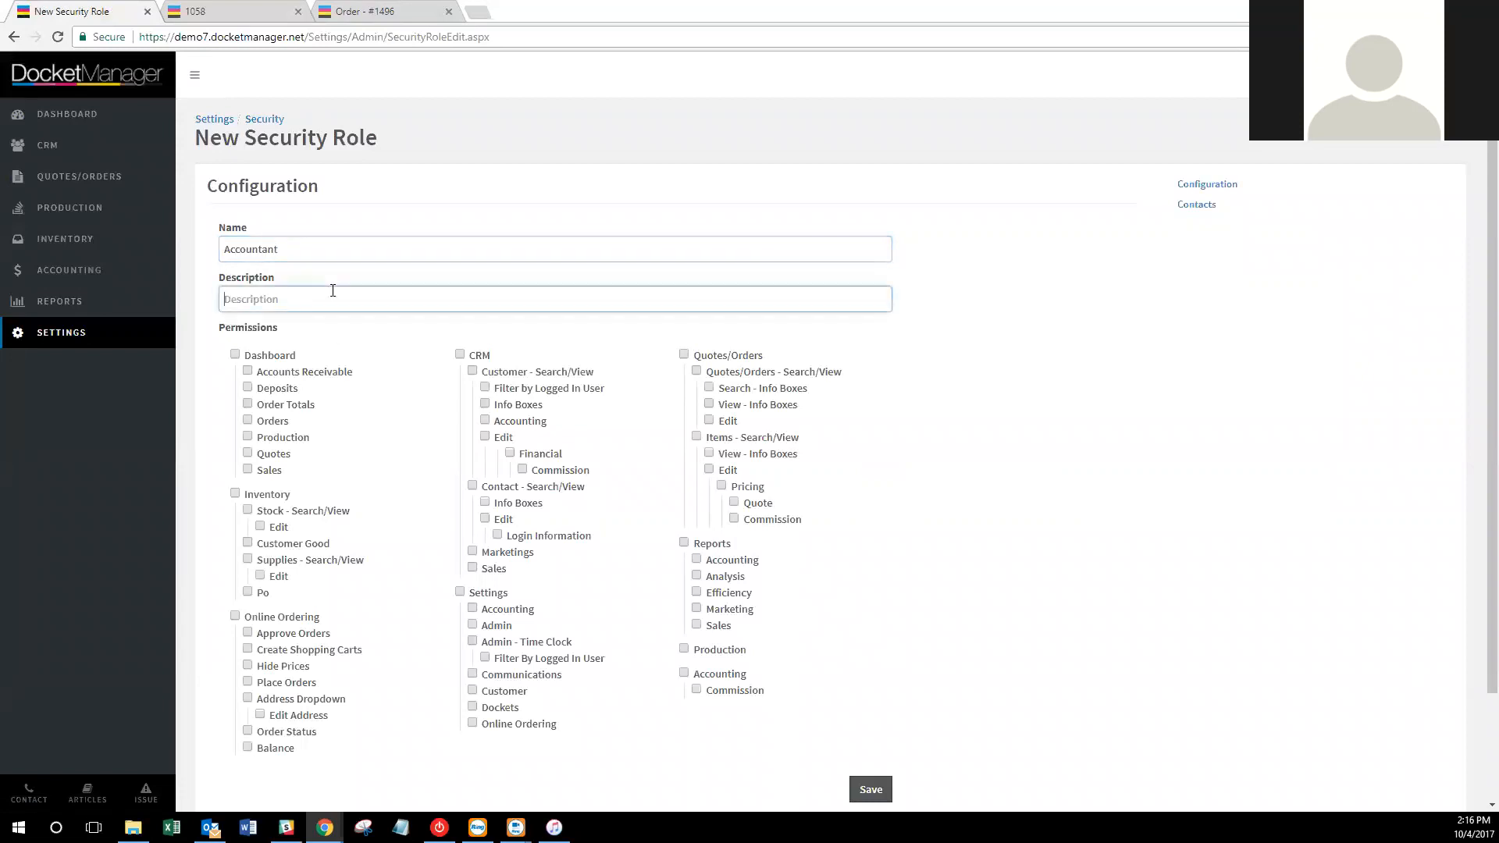
text(Accounting ON)
key(BackSpace)
Grant Accounting settings, Accounting/Analysis/Efficiency/Marketing/Sales reports and Commission access, then save the role.
click(473, 609)
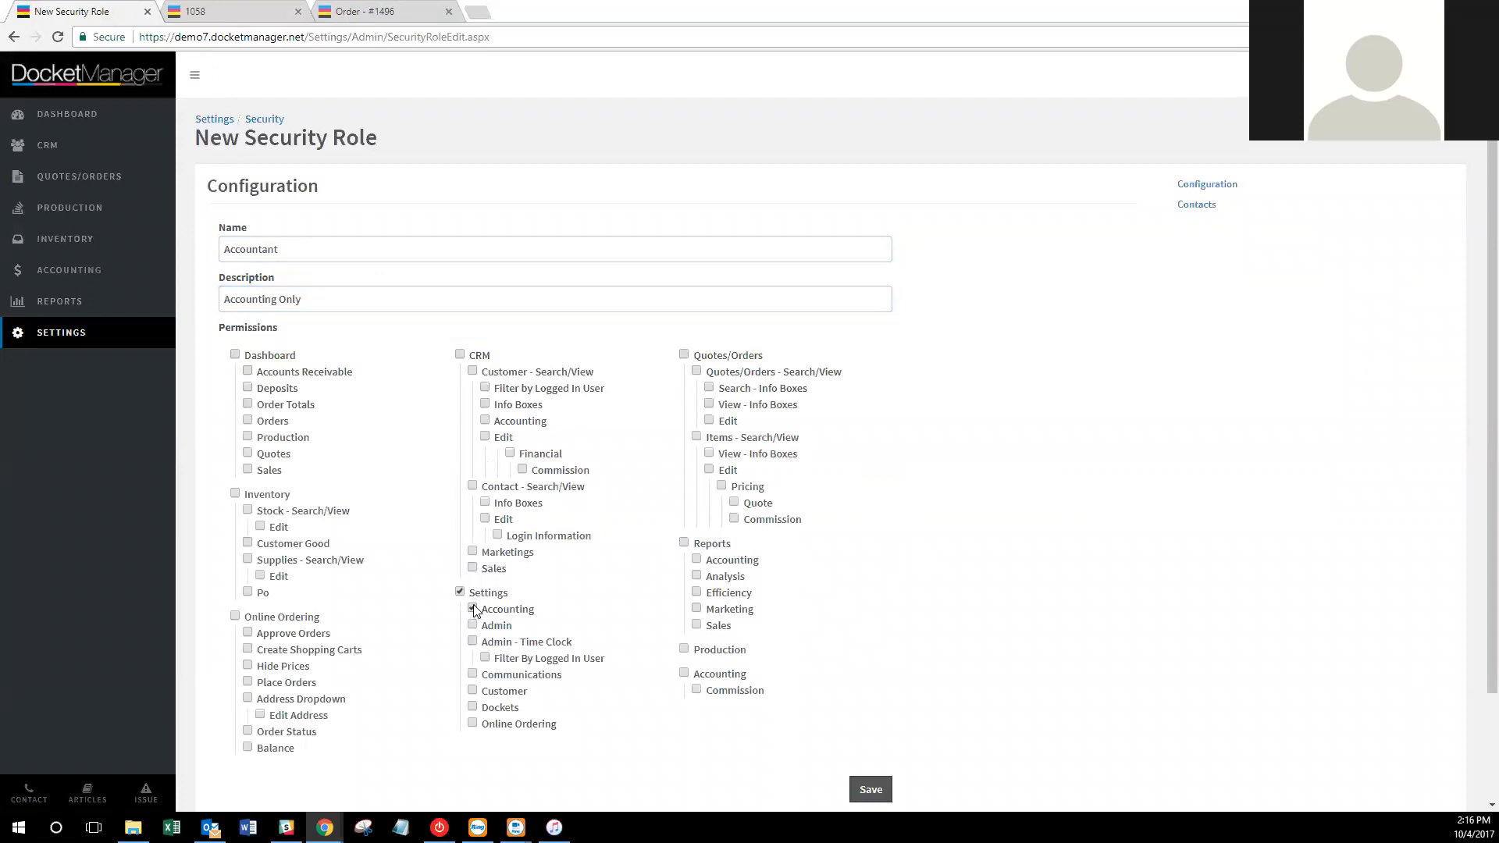
click(697, 561)
click(697, 577)
click(697, 593)
click(697, 609)
click(697, 627)
click(685, 674)
click(870, 788)
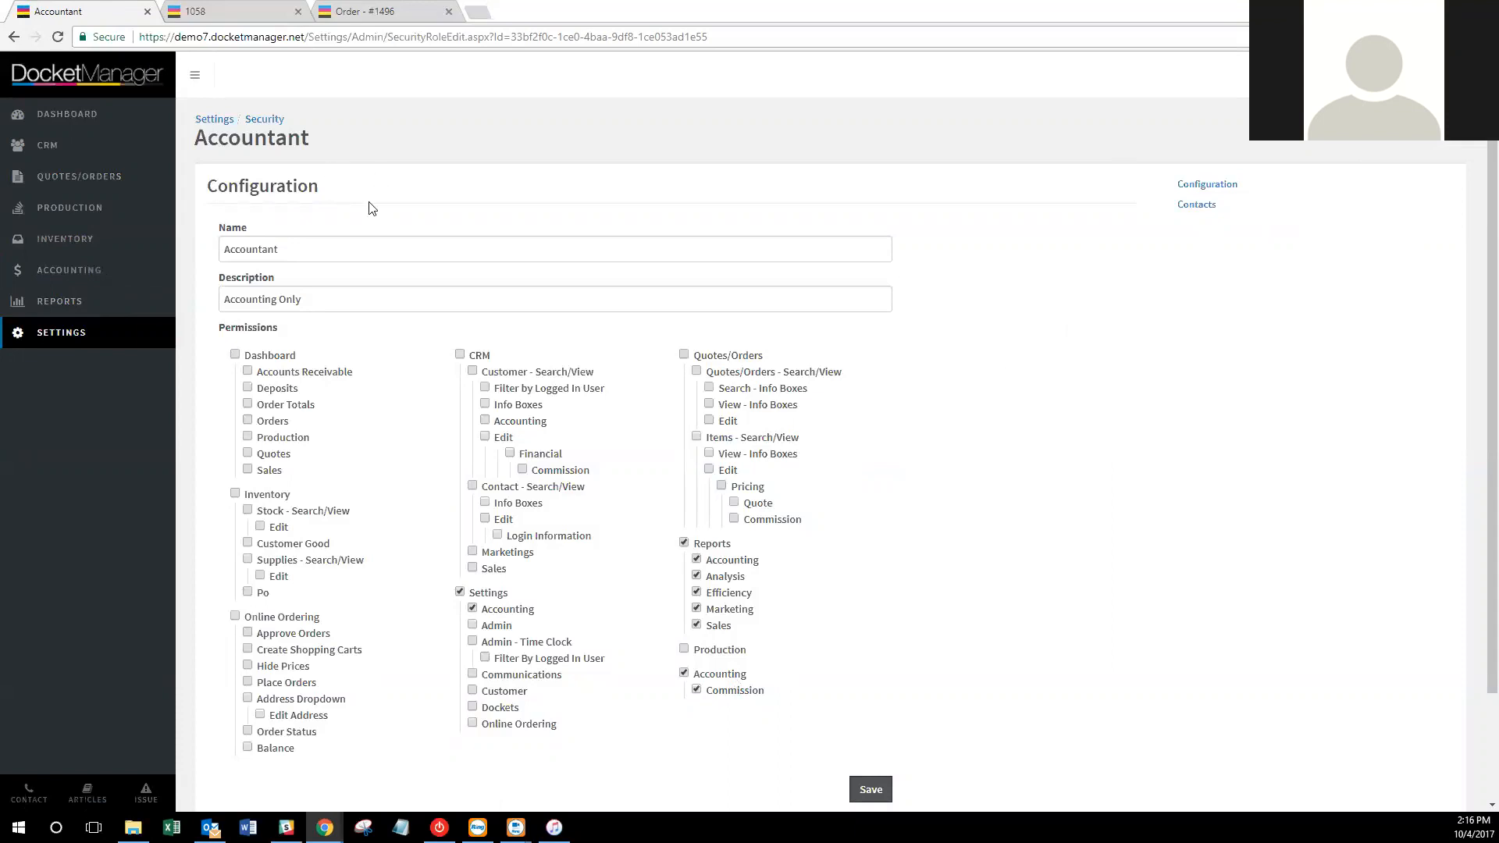
click(270, 122)
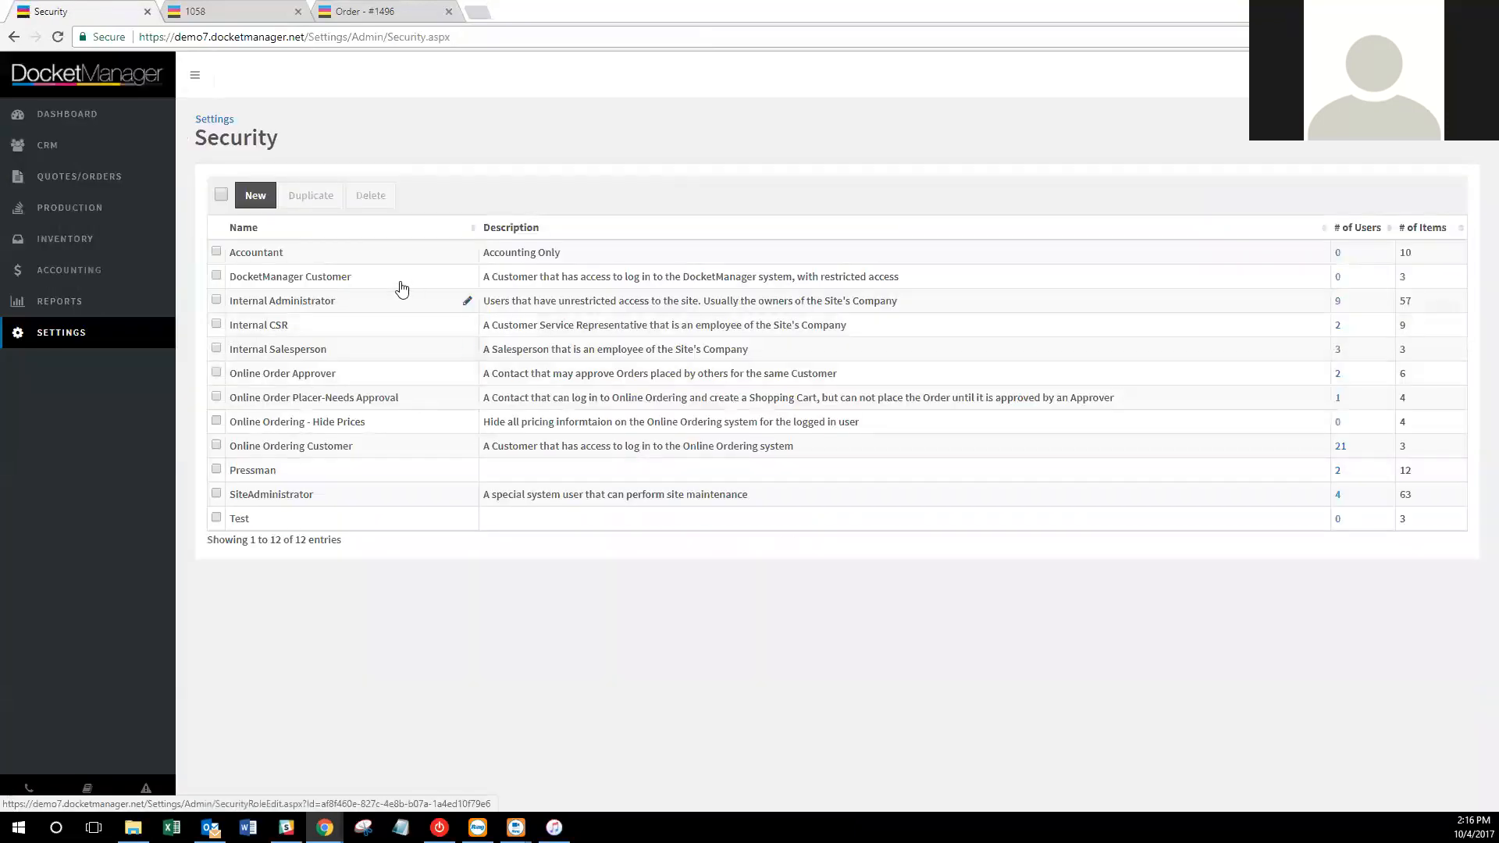
Go from the Settings overview to the Customer Defaults settings page.
click(211, 124)
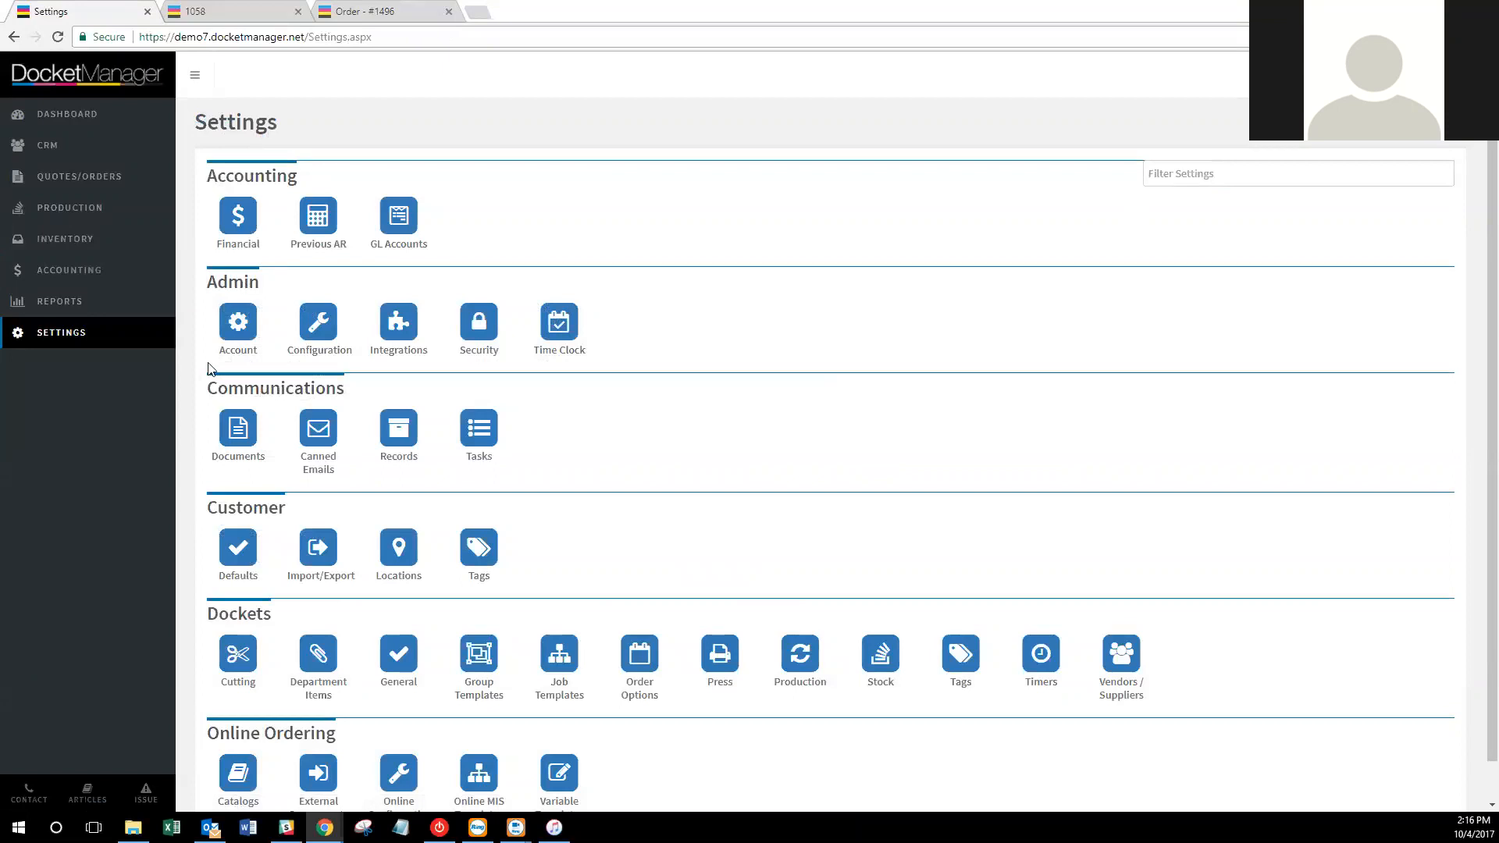
scroll(619, 368, down, 1)
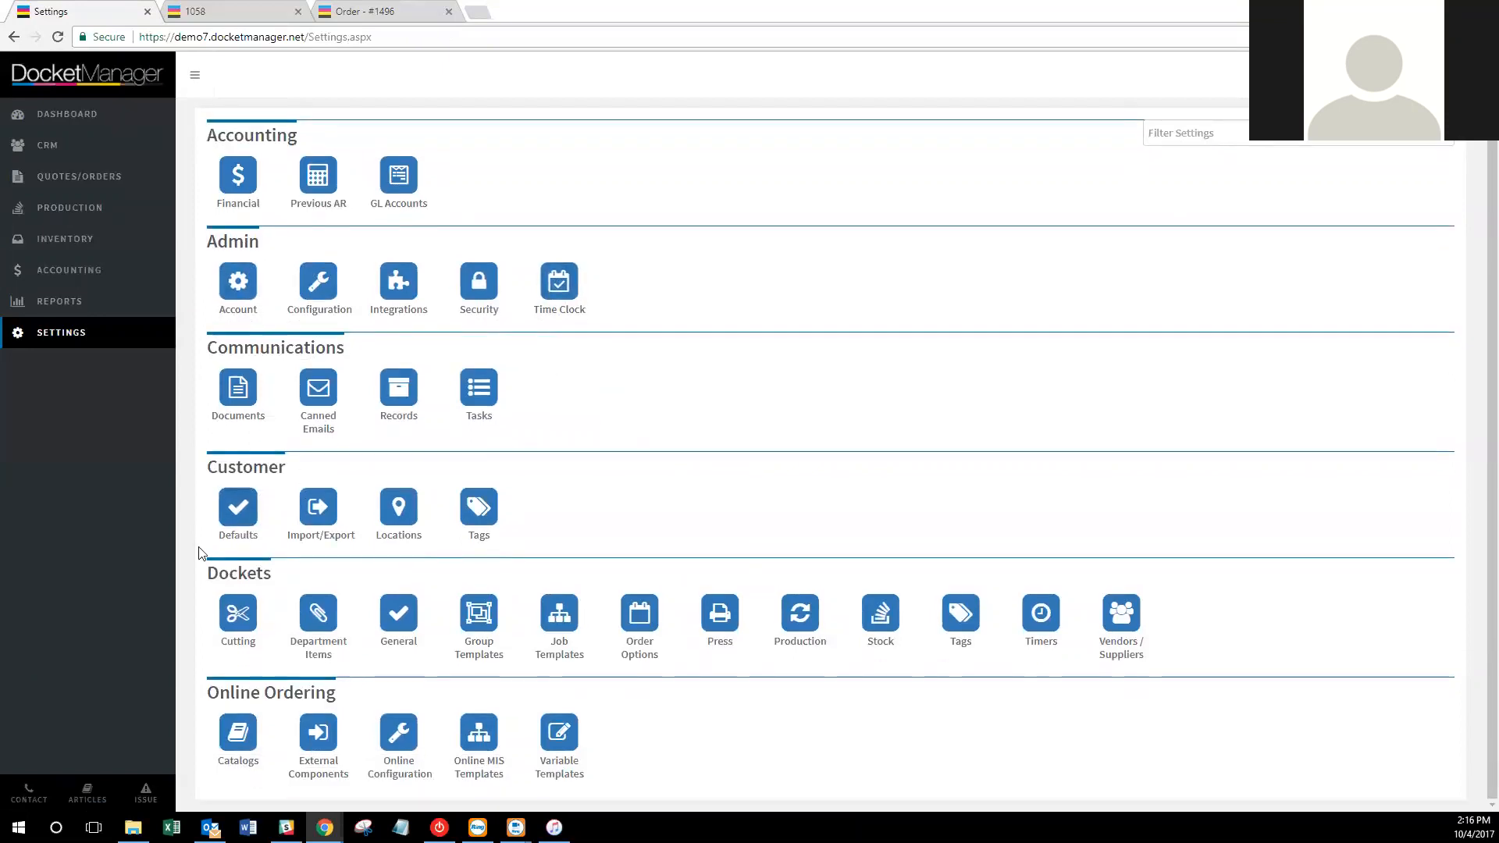
click(244, 516)
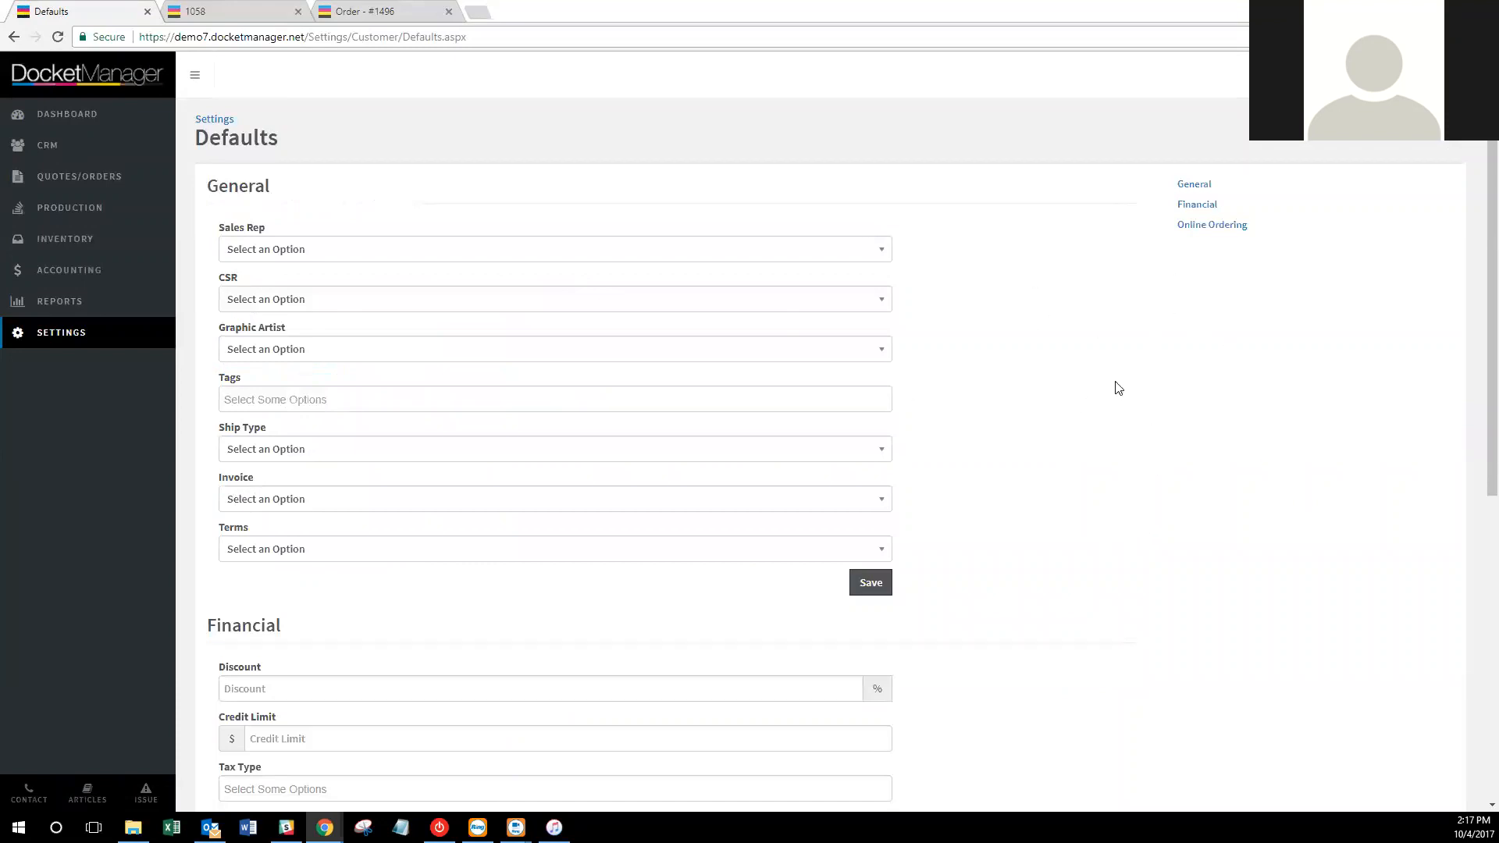
Choose a default sales rep, CSR and graphic artist, leaving customer tags empty.
click(373, 262)
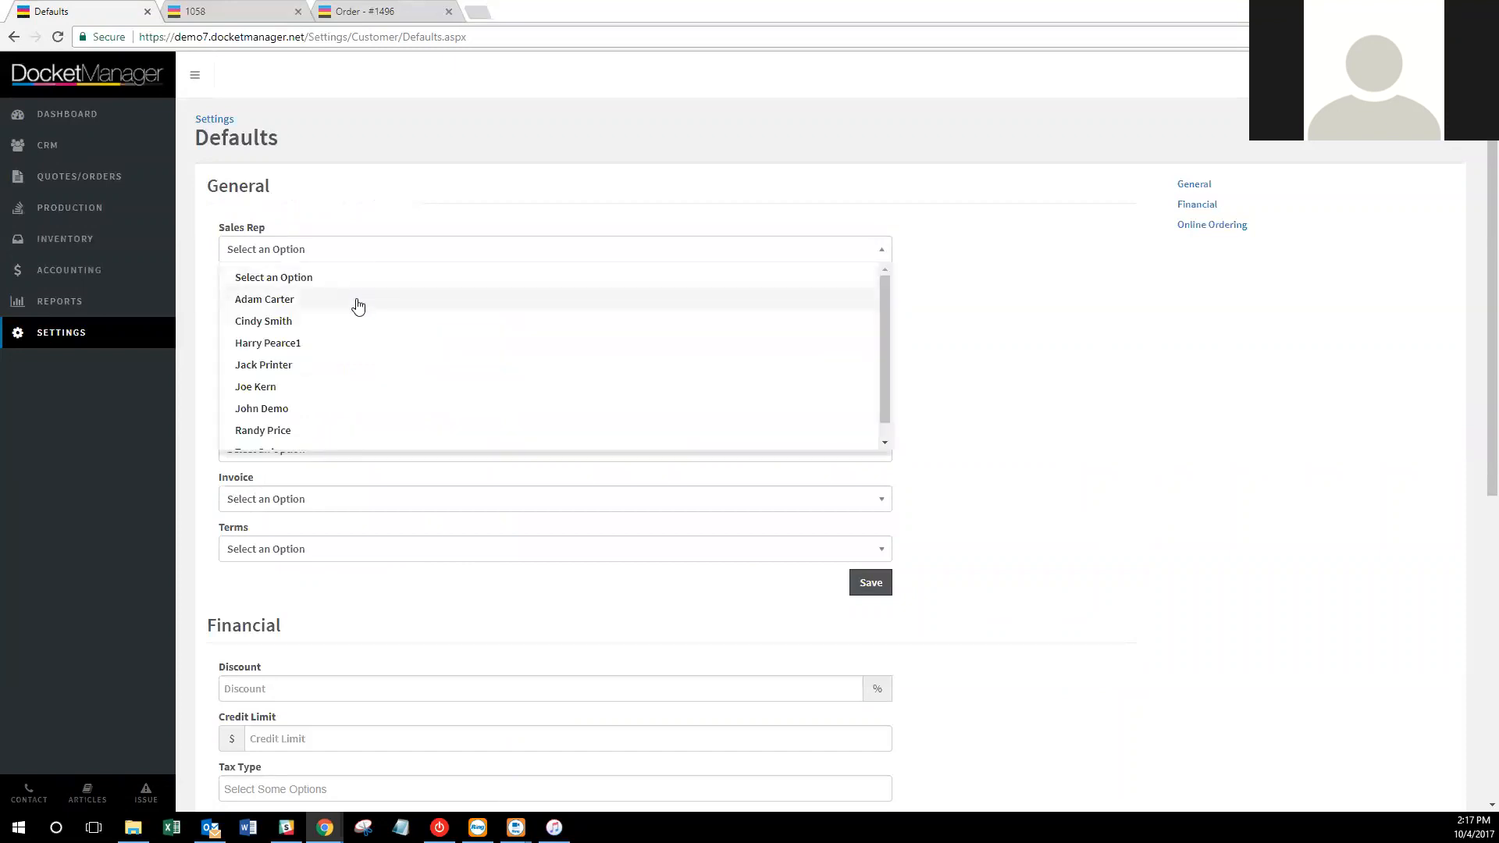
click(359, 385)
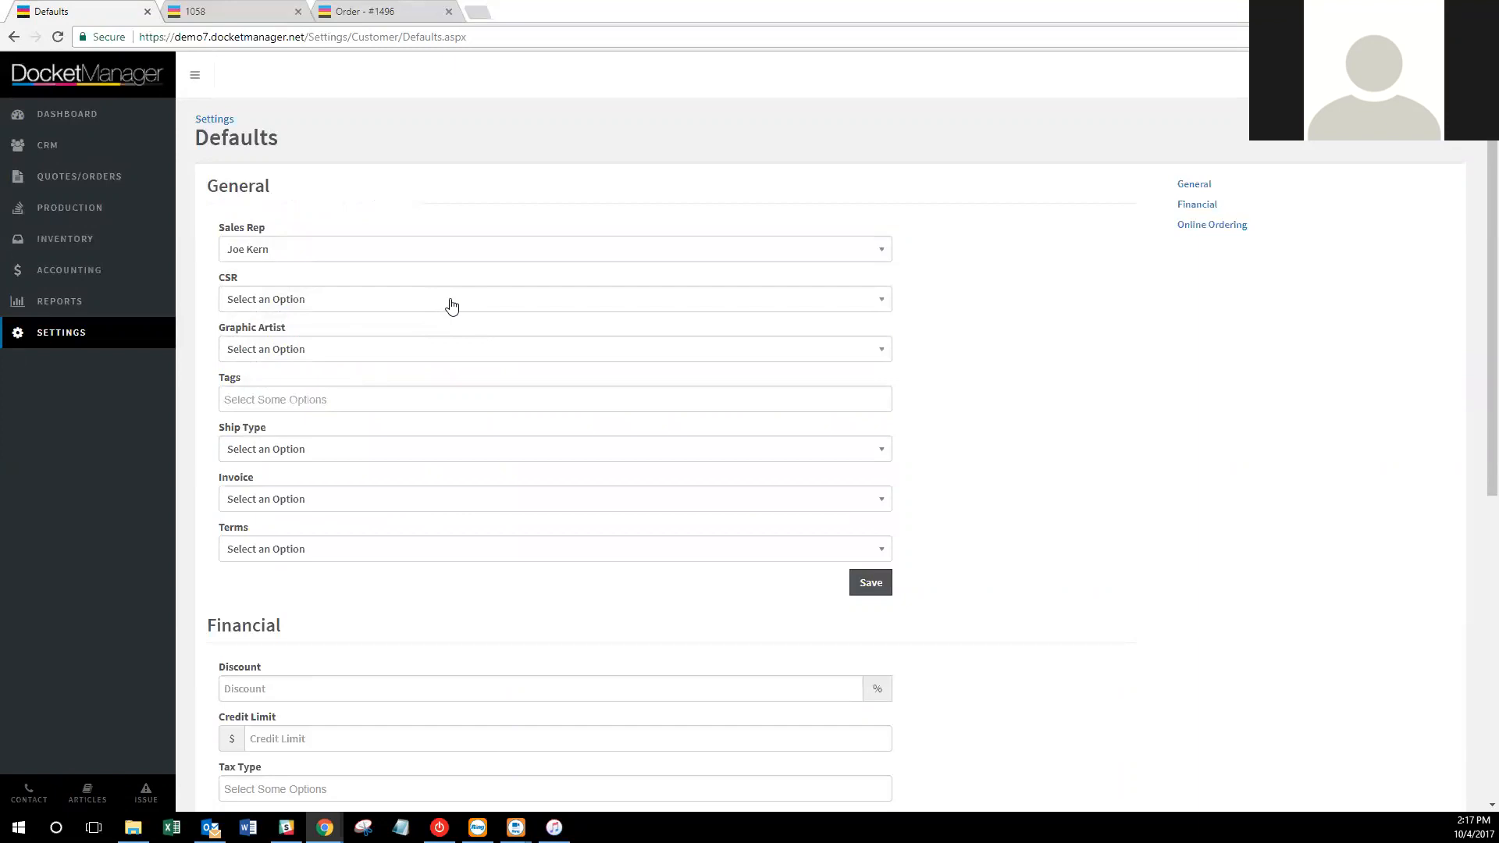
click(451, 306)
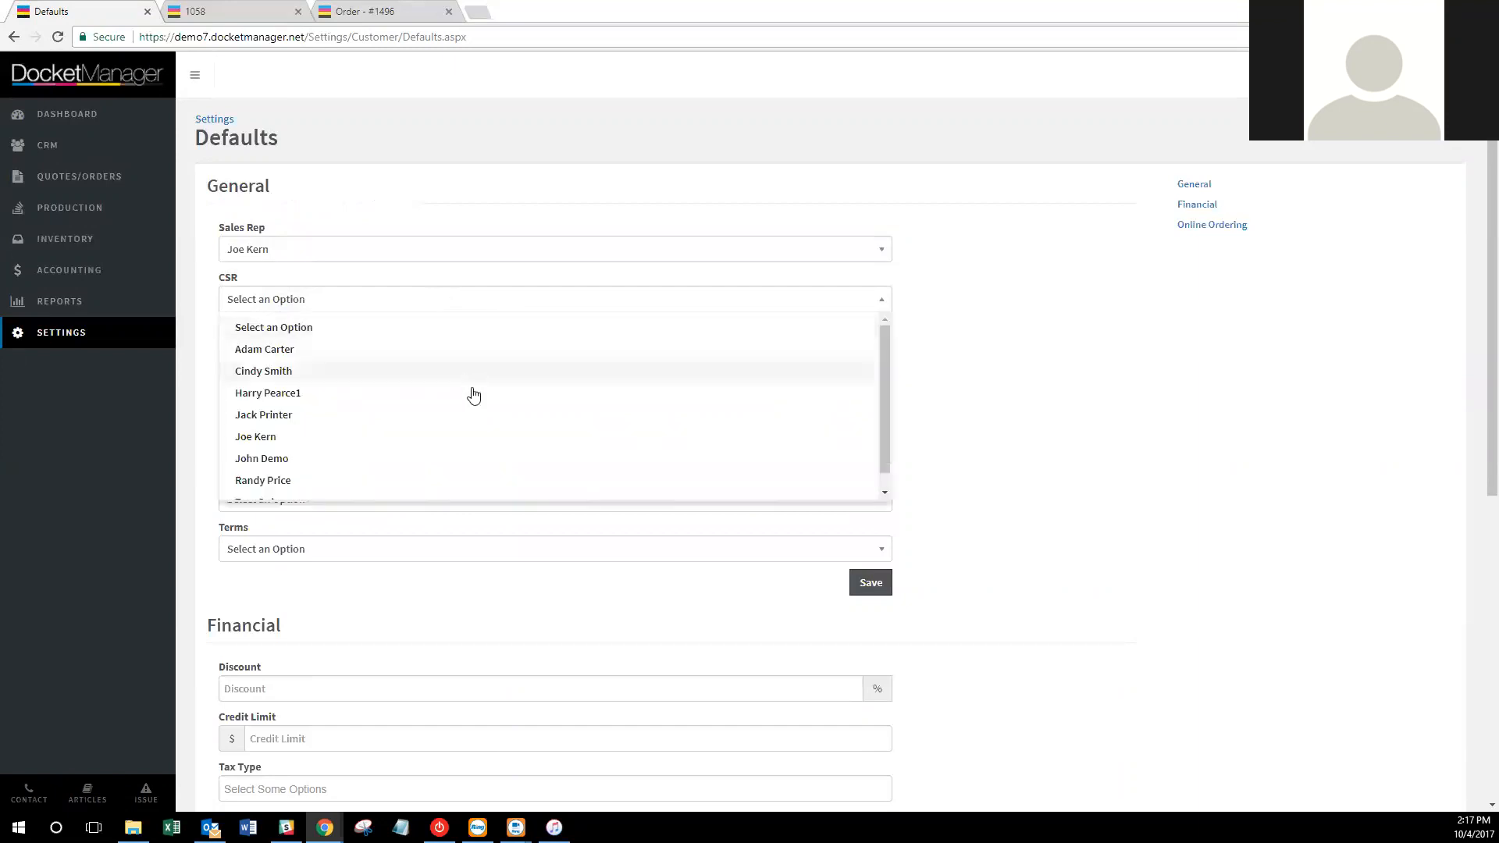
scroll(507, 451, down, 1)
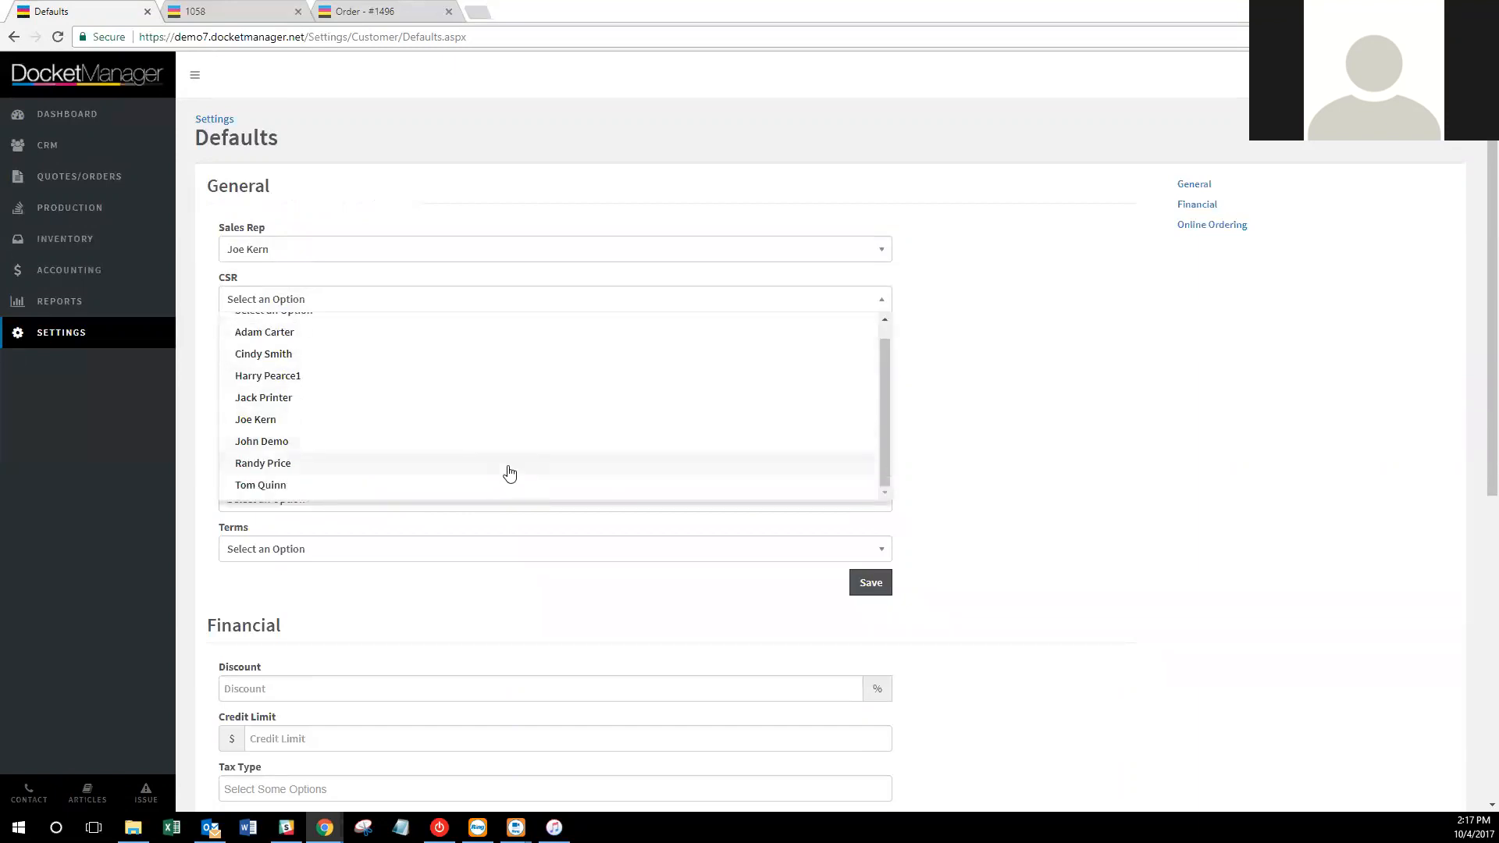
click(489, 442)
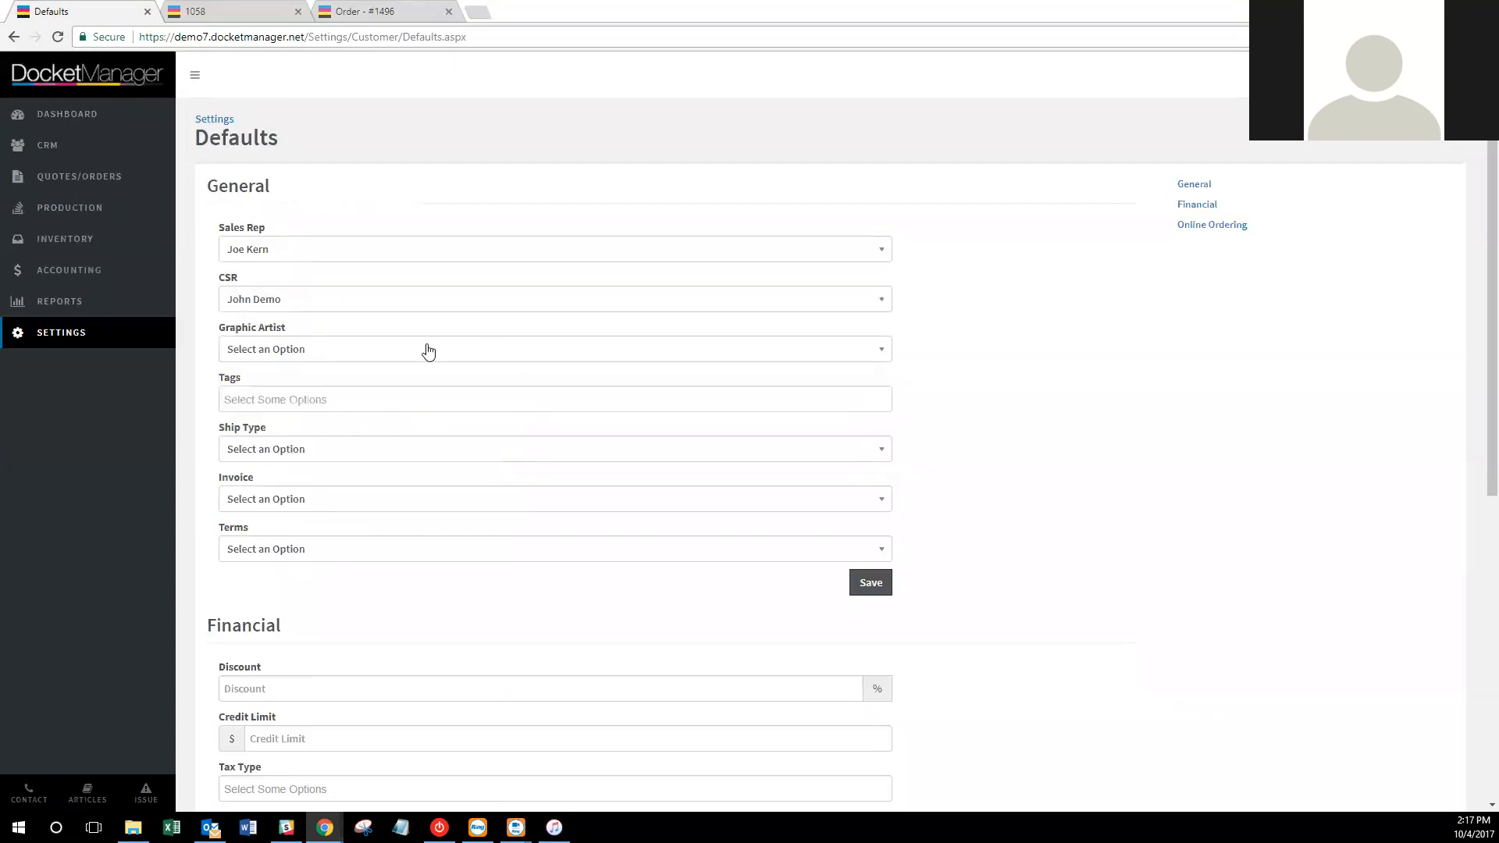
click(429, 352)
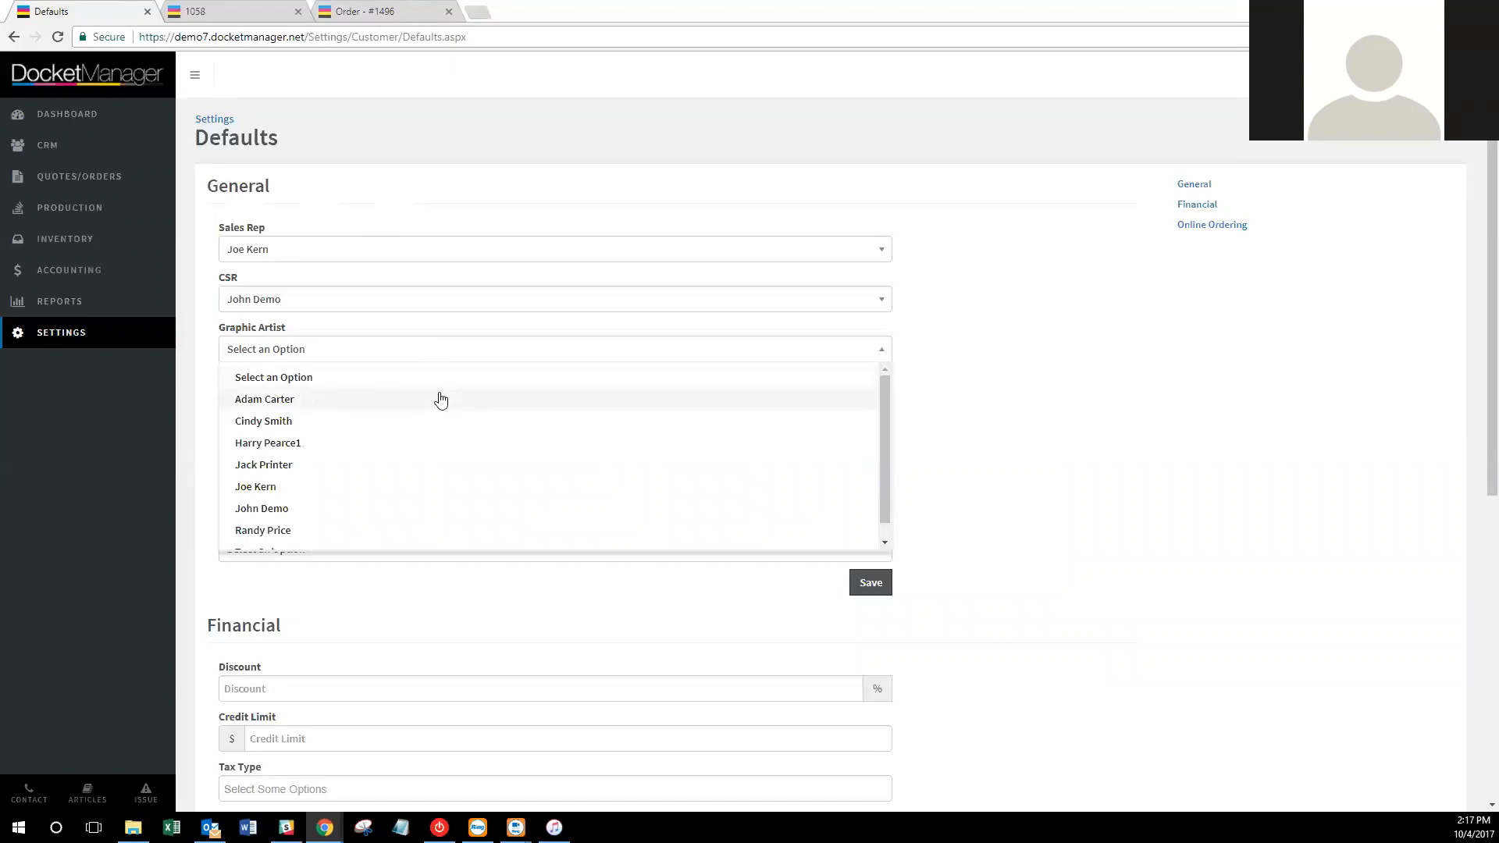
click(441, 400)
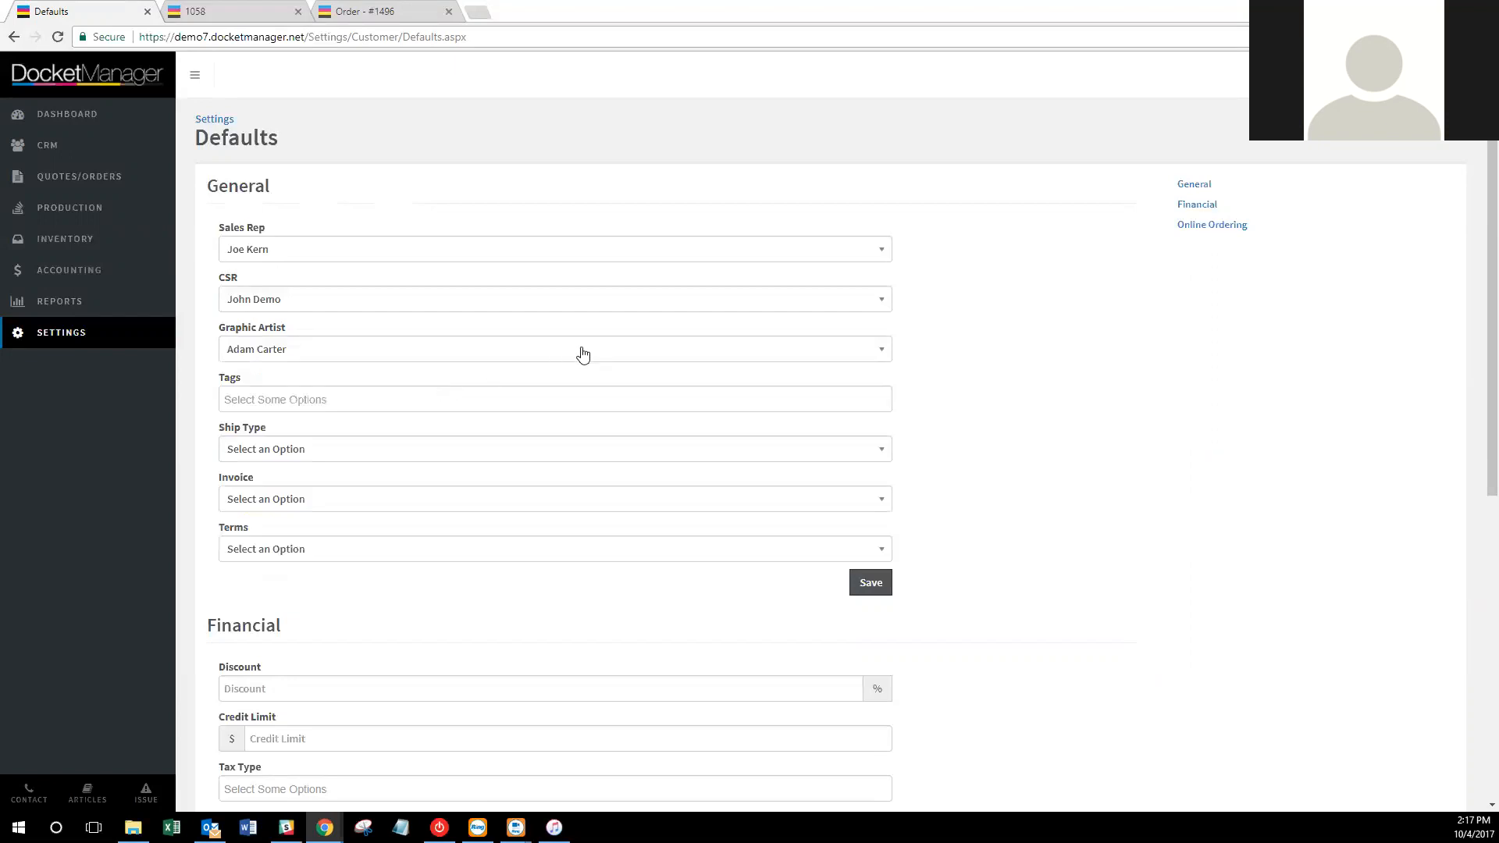
click(682, 400)
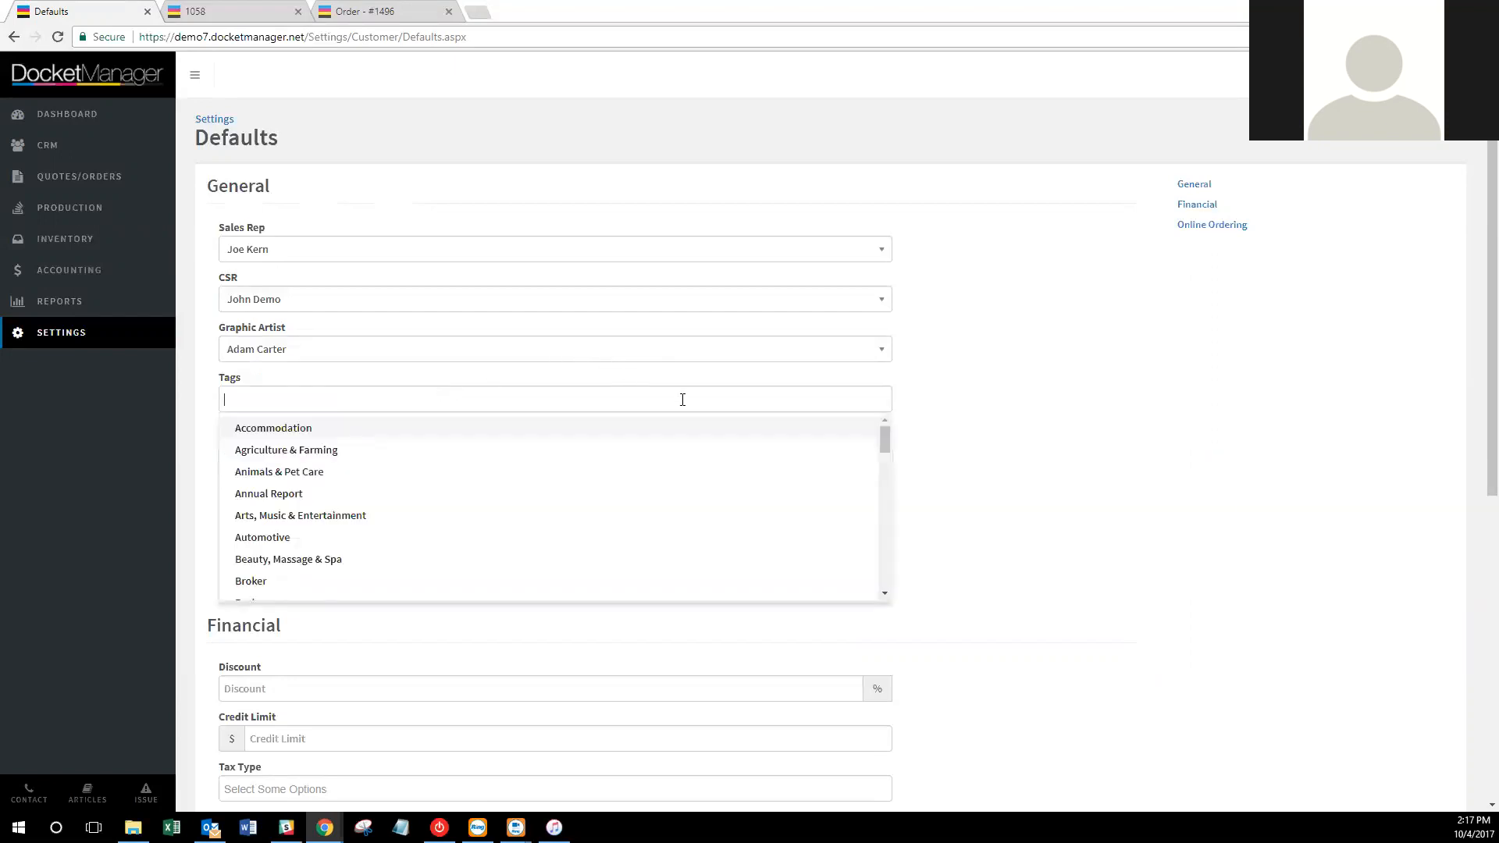
click(944, 413)
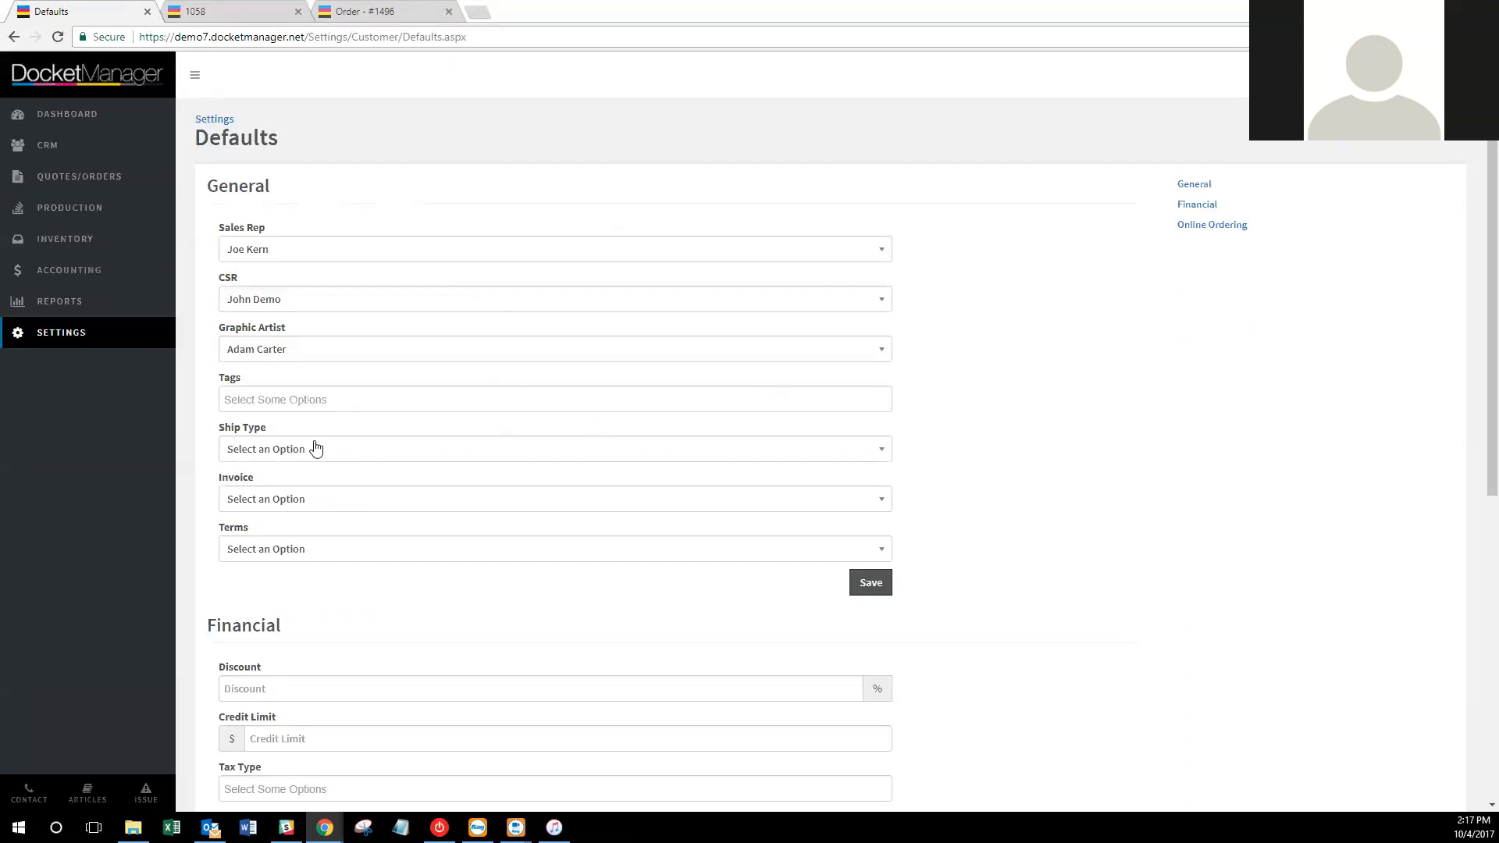
Set the default ship type to Delivered and invoice delivery to E-Mailed.
click(316, 449)
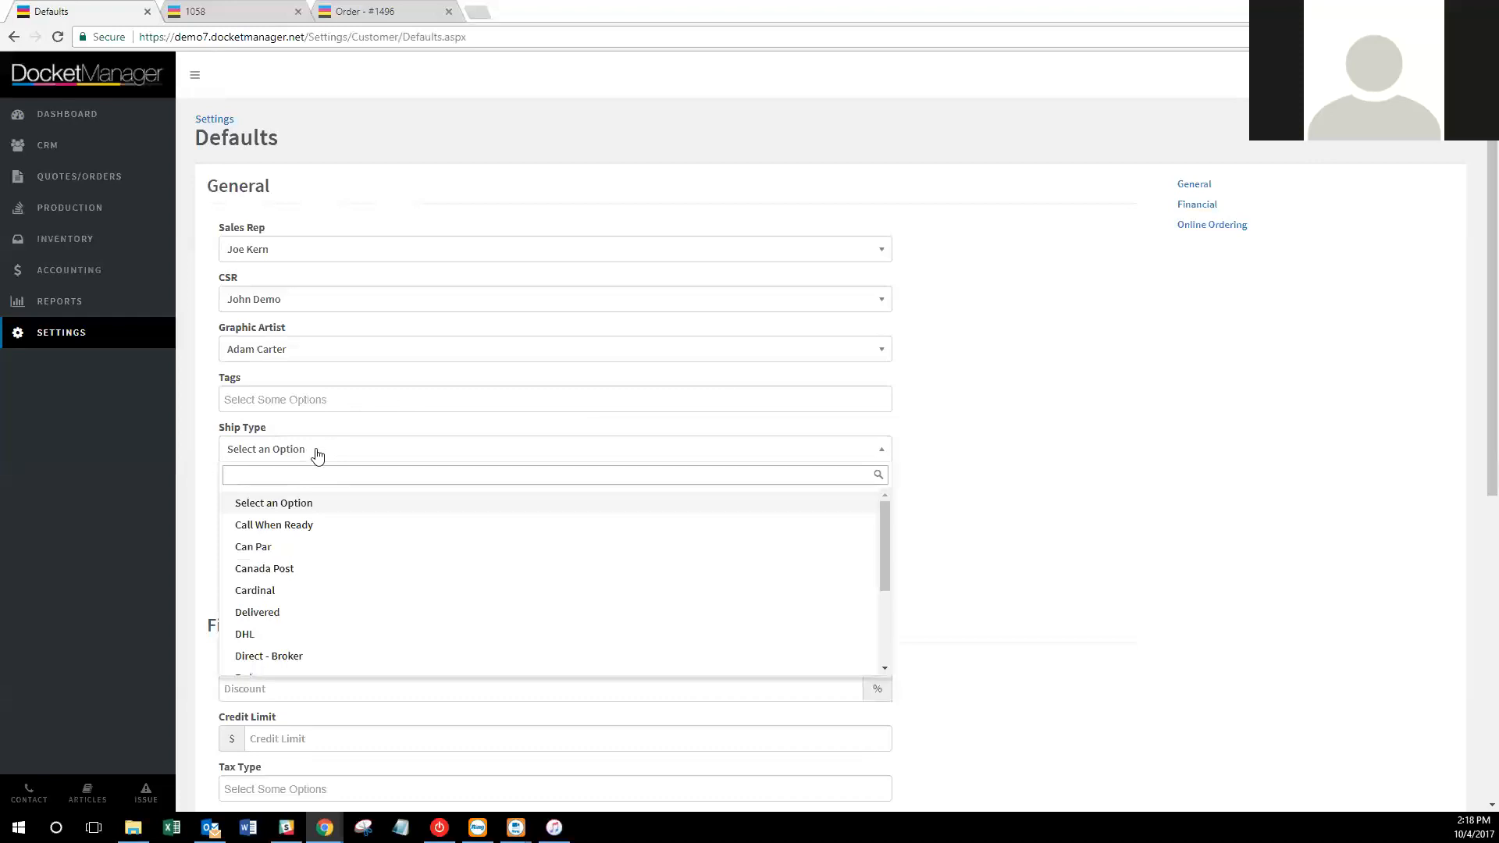
scroll(335, 477, down, 1)
scroll(392, 506, down, 1)
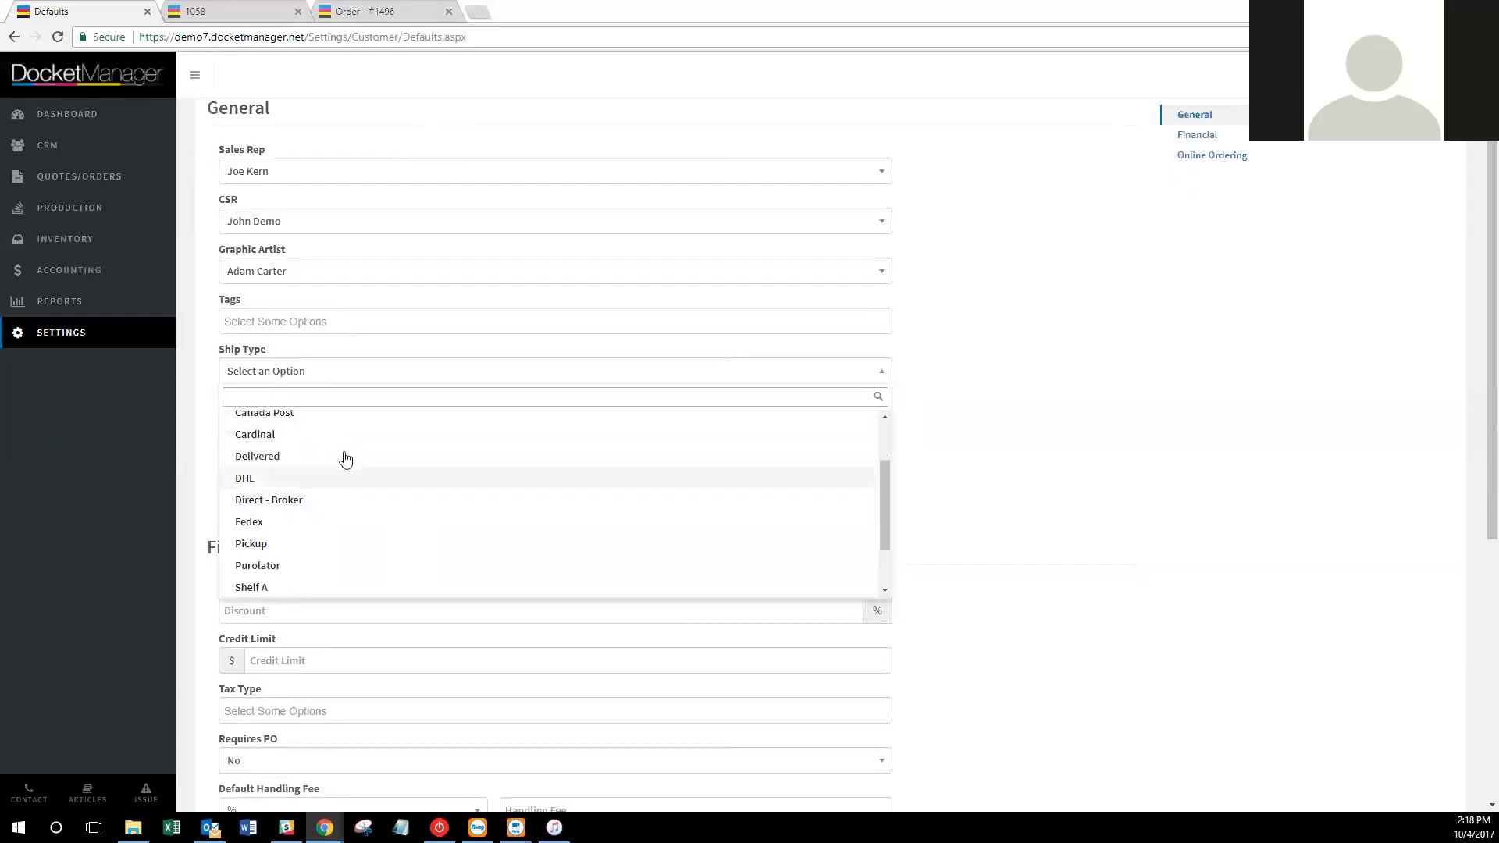
click(341, 455)
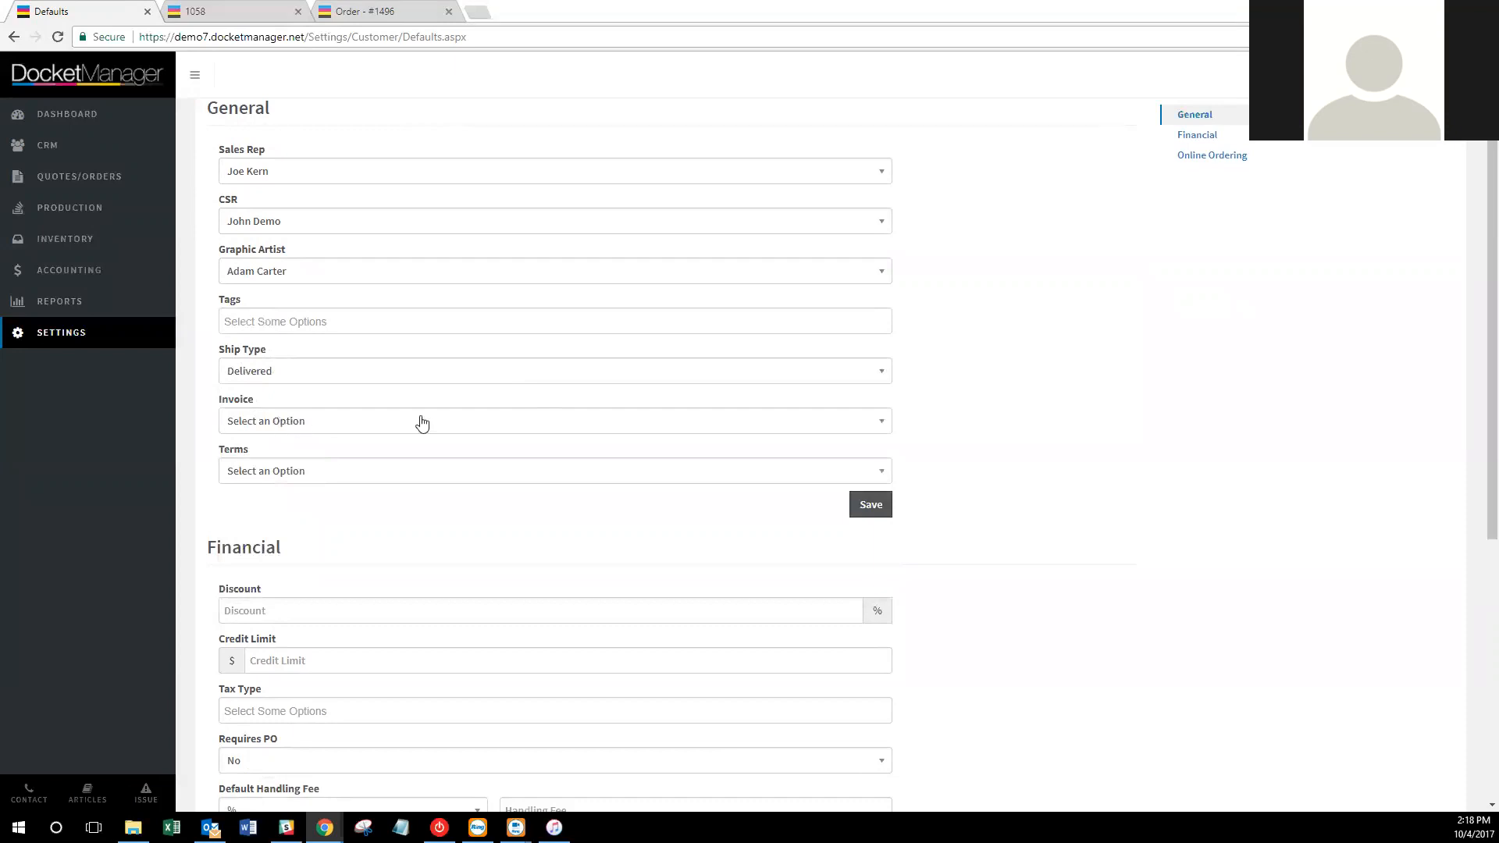
click(367, 422)
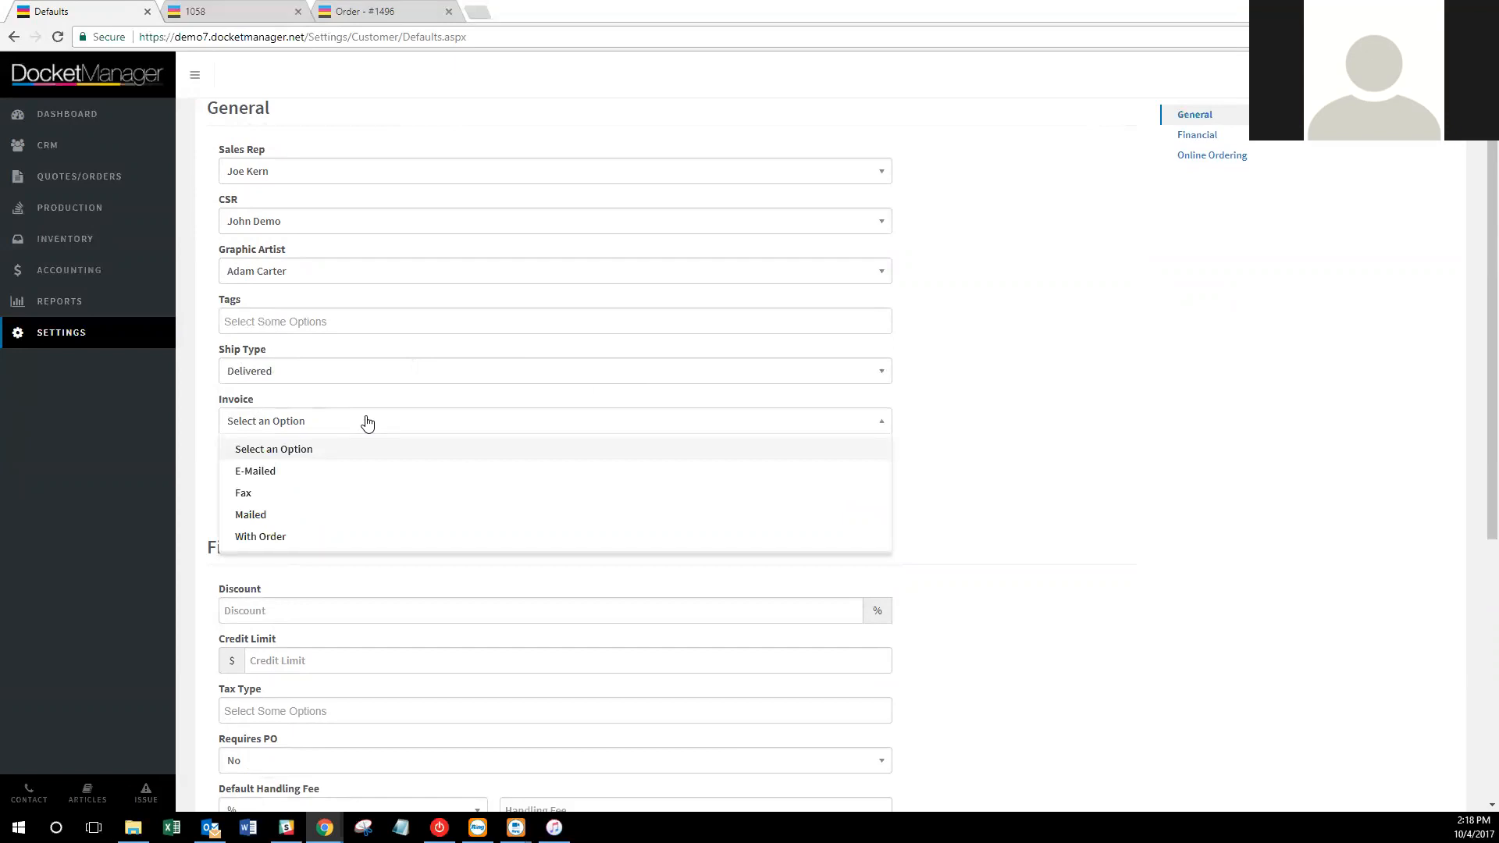
click(345, 471)
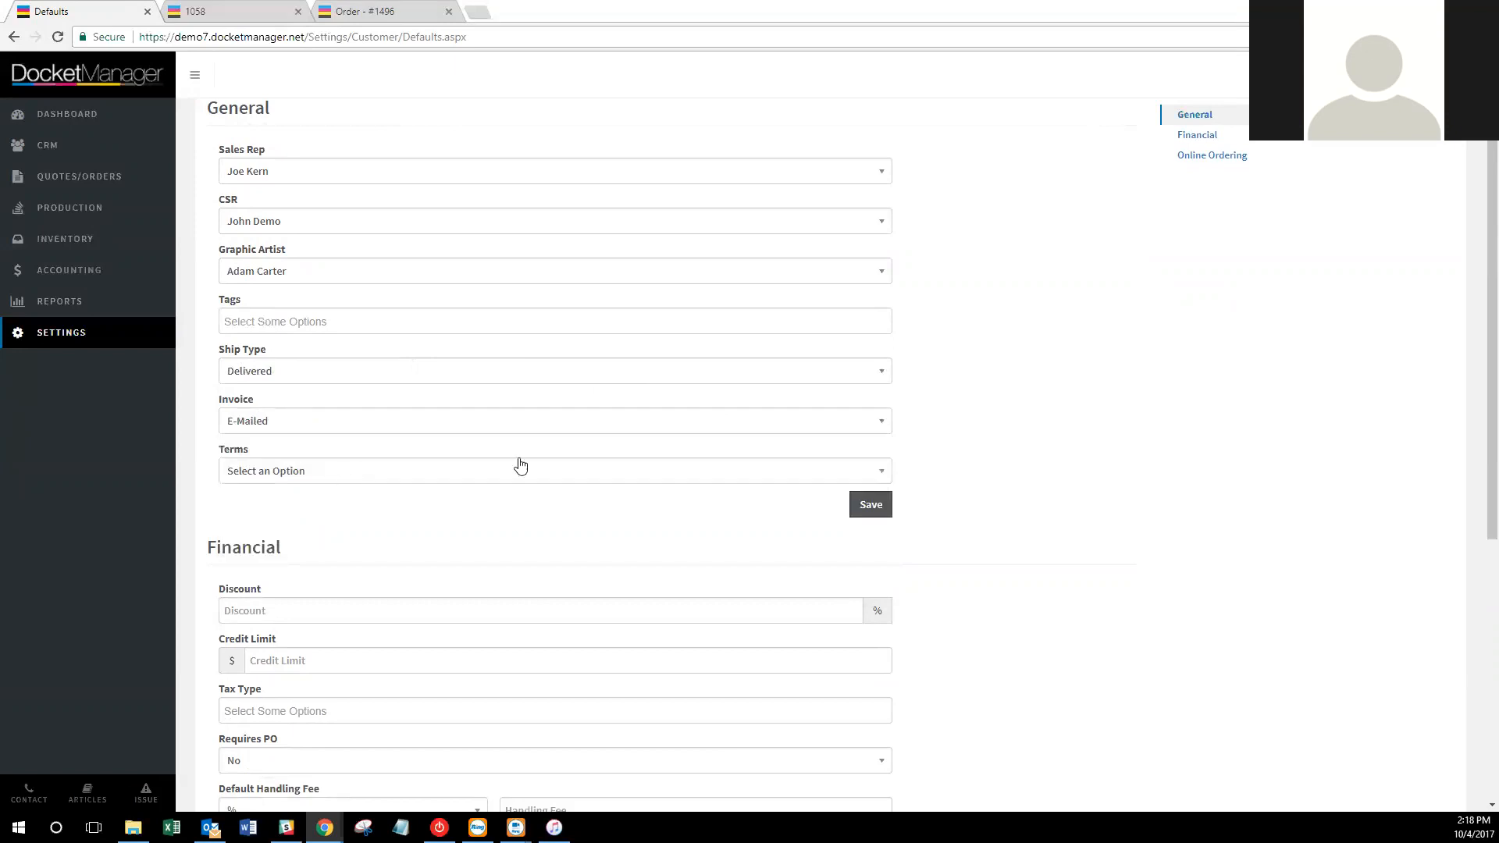
Set the default terms to Upon Receipt and save the General defaults section.
scroll(632, 586, up, 1)
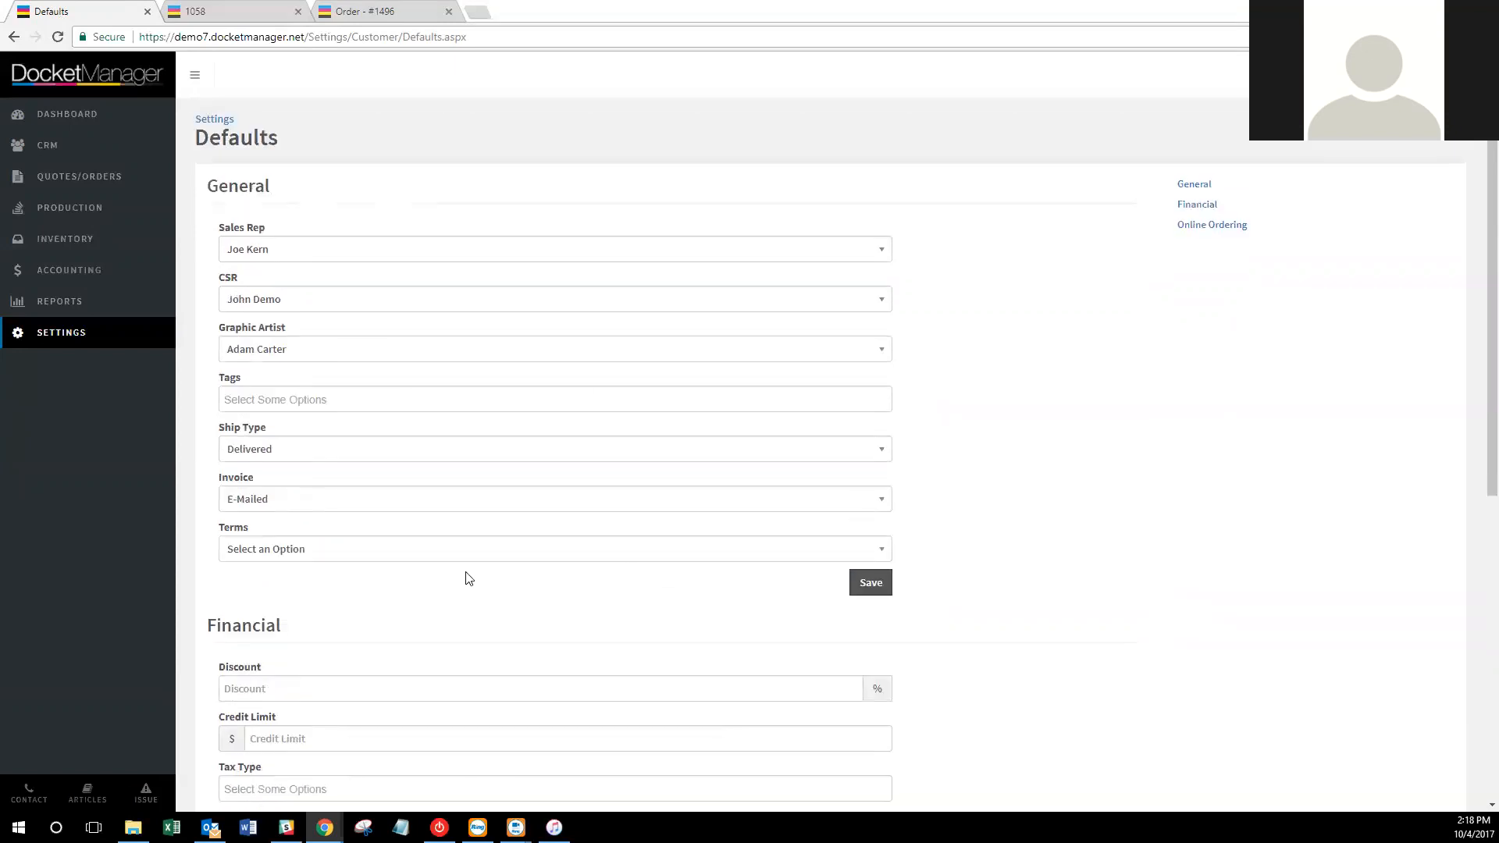
click(504, 559)
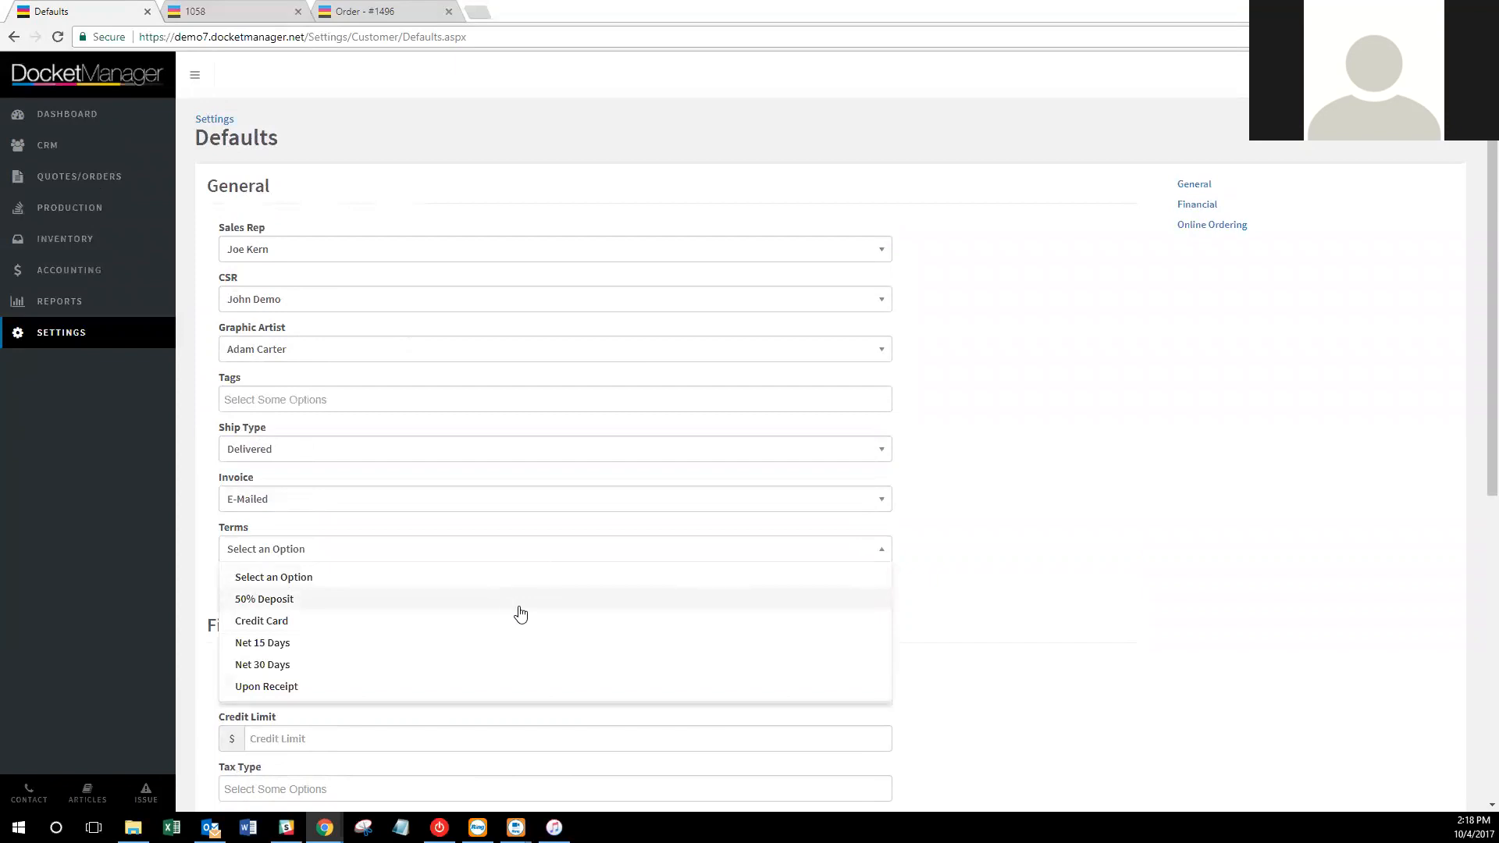
click(519, 686)
click(869, 584)
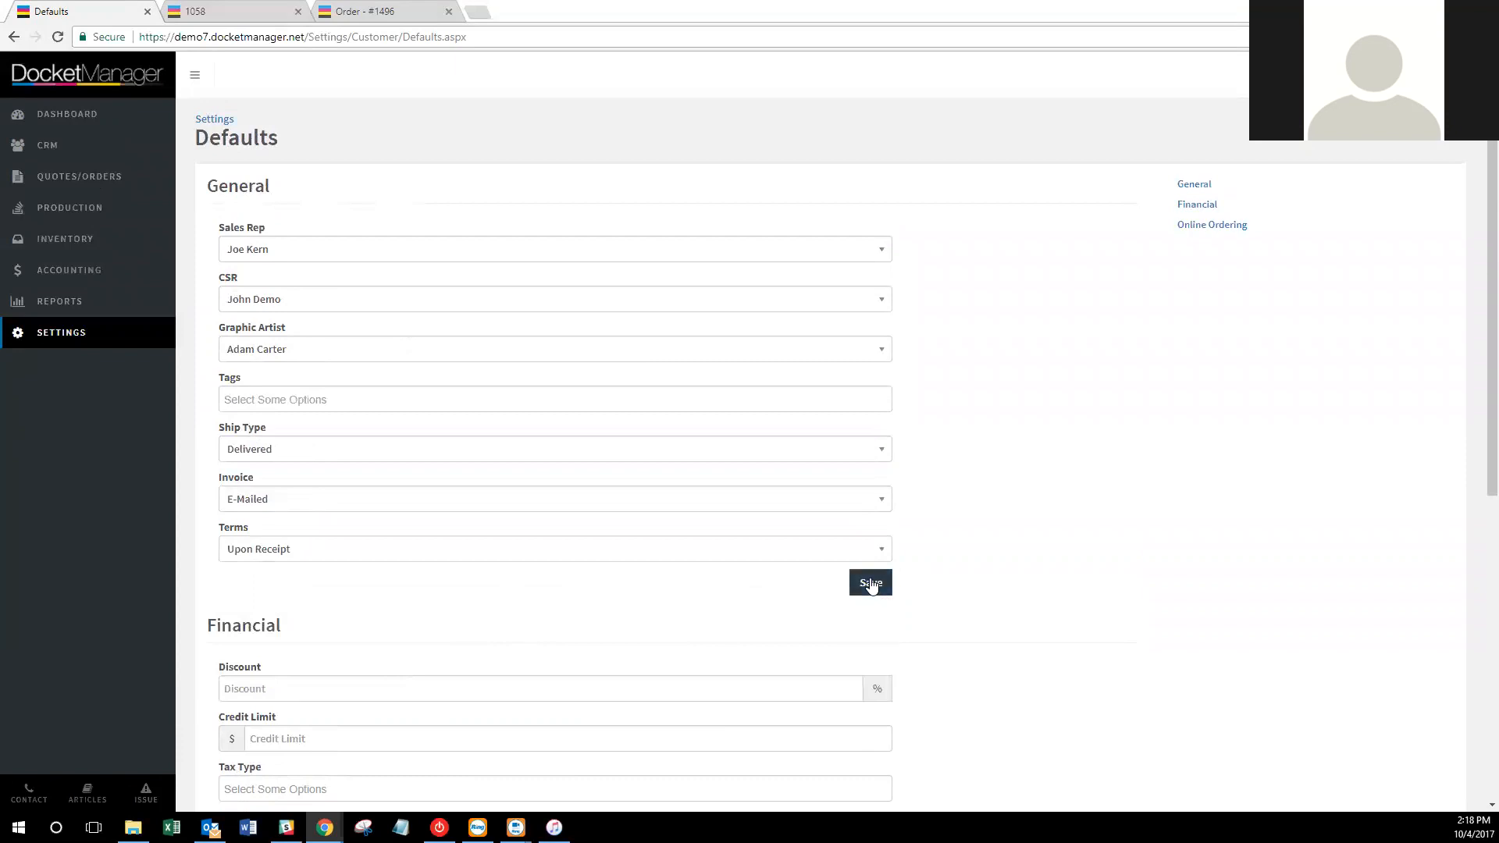
click(870, 583)
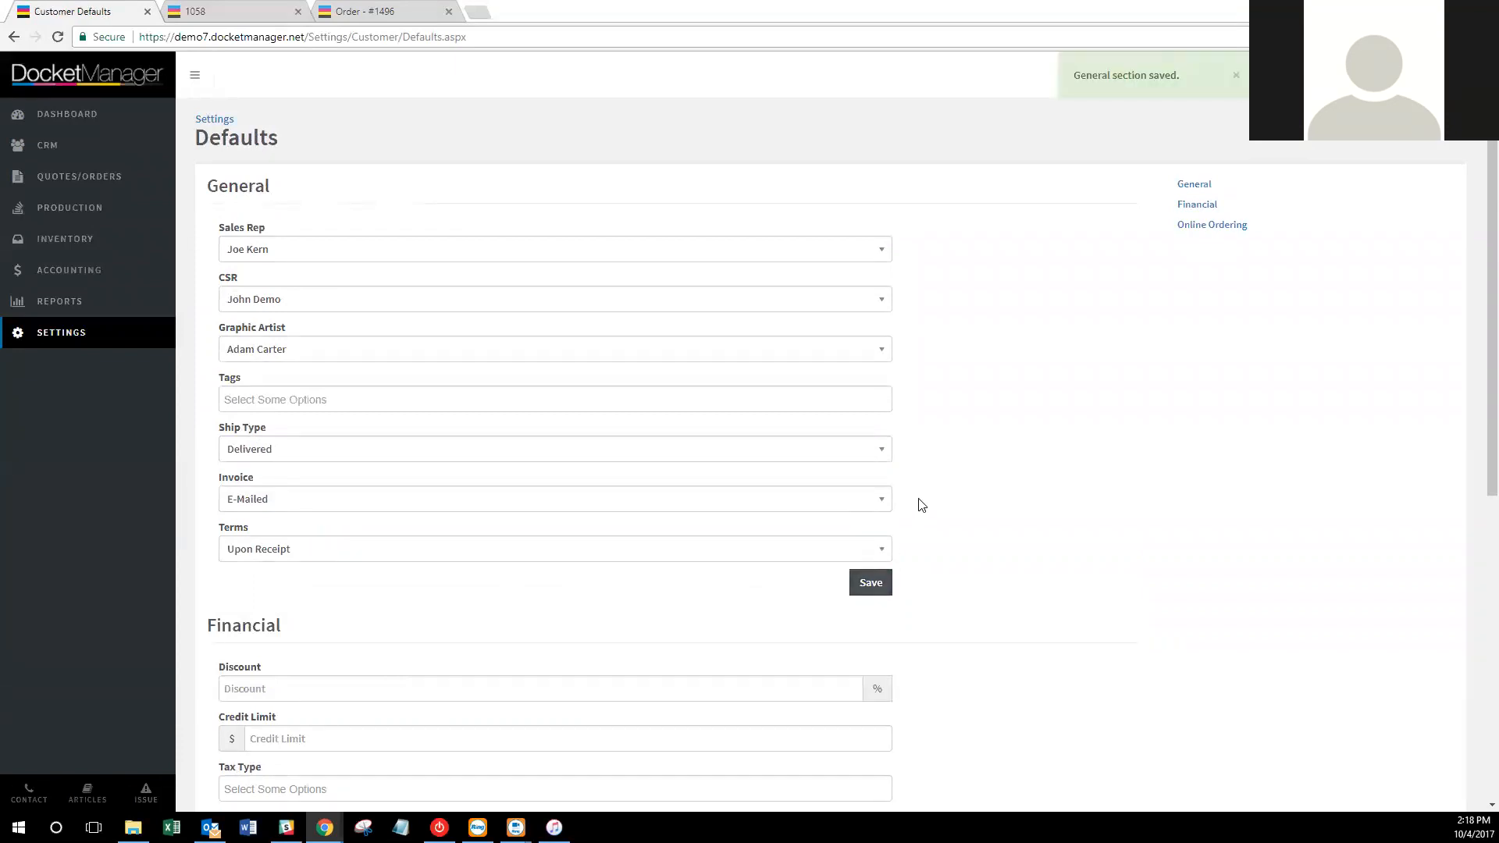
scroll(957, 452, down, 3)
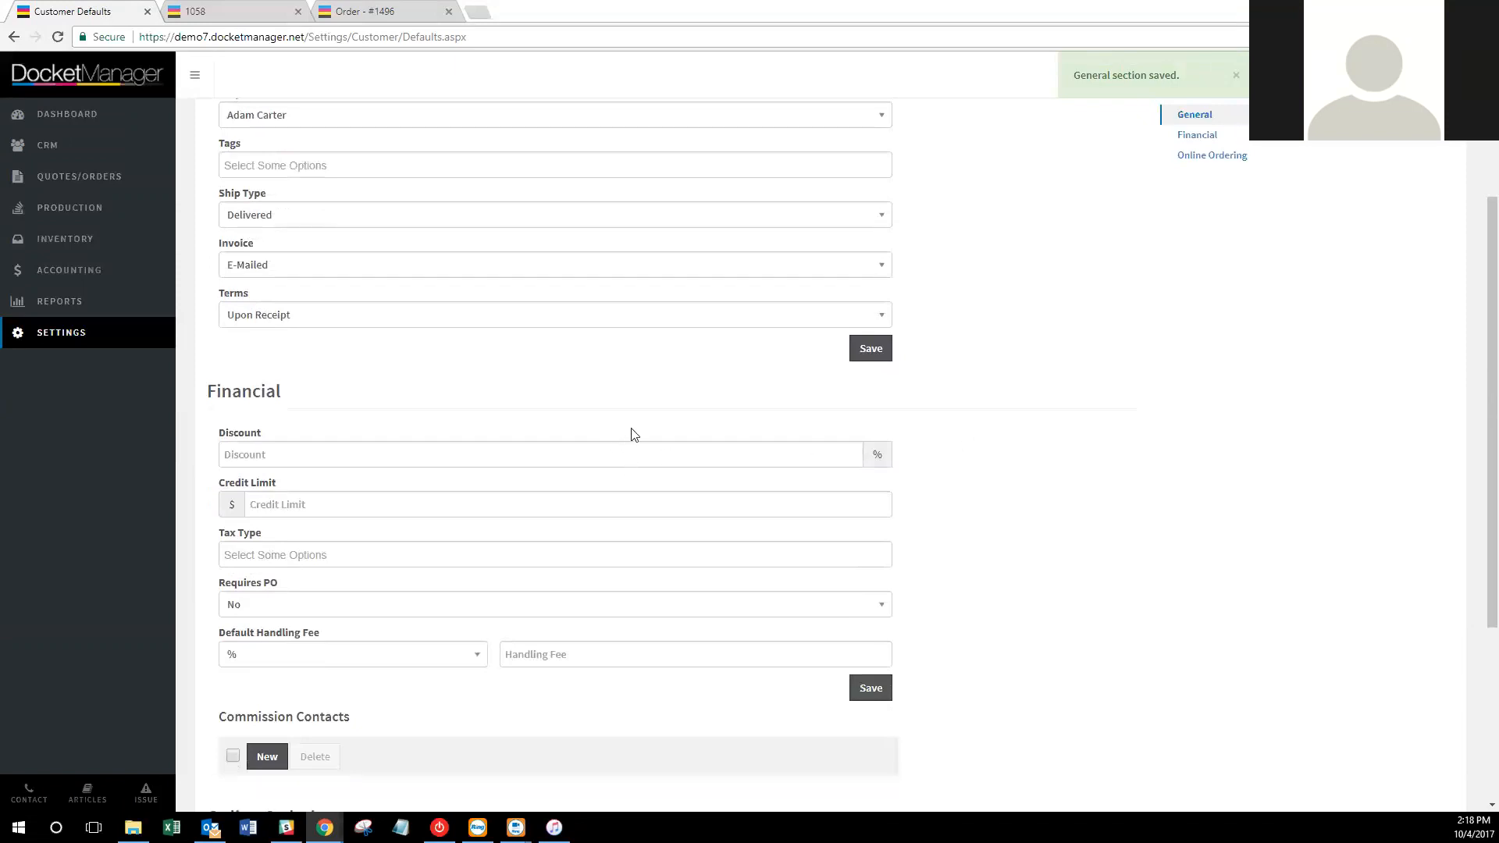
Enter a 10% default discount, a $1000 credit limit and the Ontario - HST tax type.
click(274, 461)
text(10)
click(337, 503)
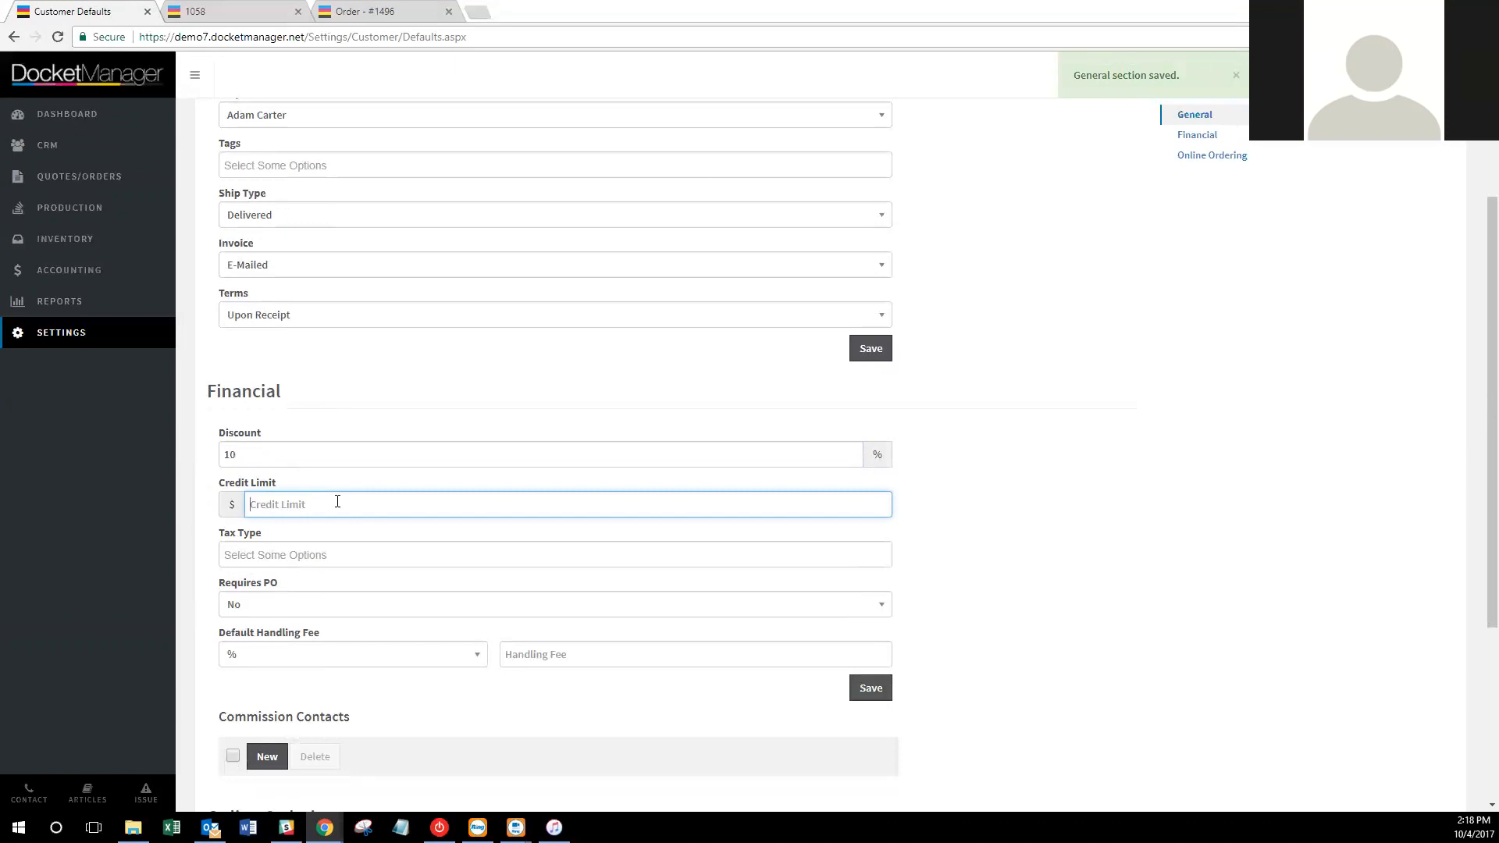
text(1000)
click(309, 555)
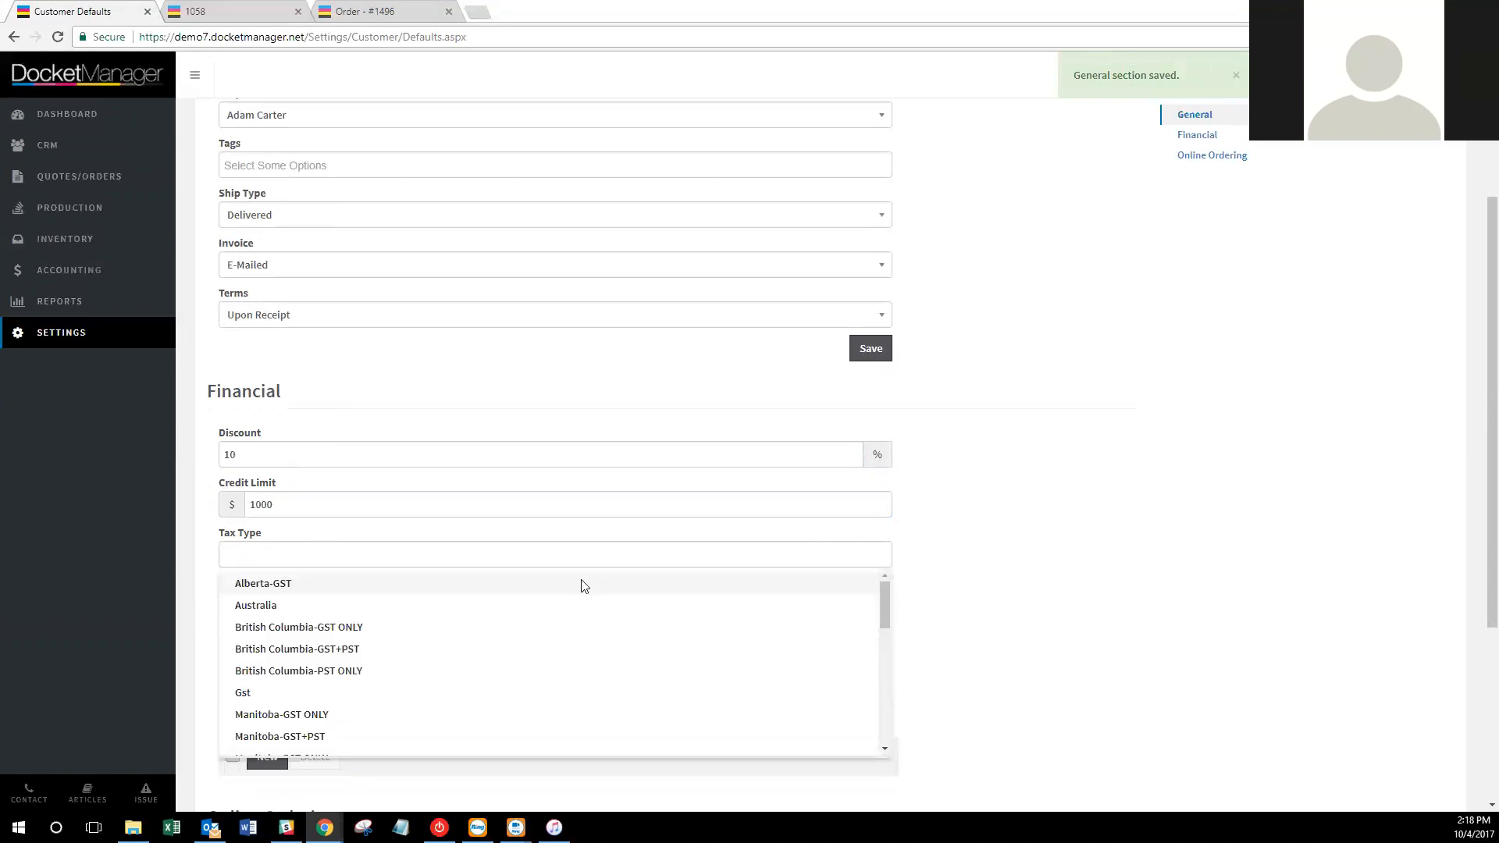
scroll(501, 641, down, 2)
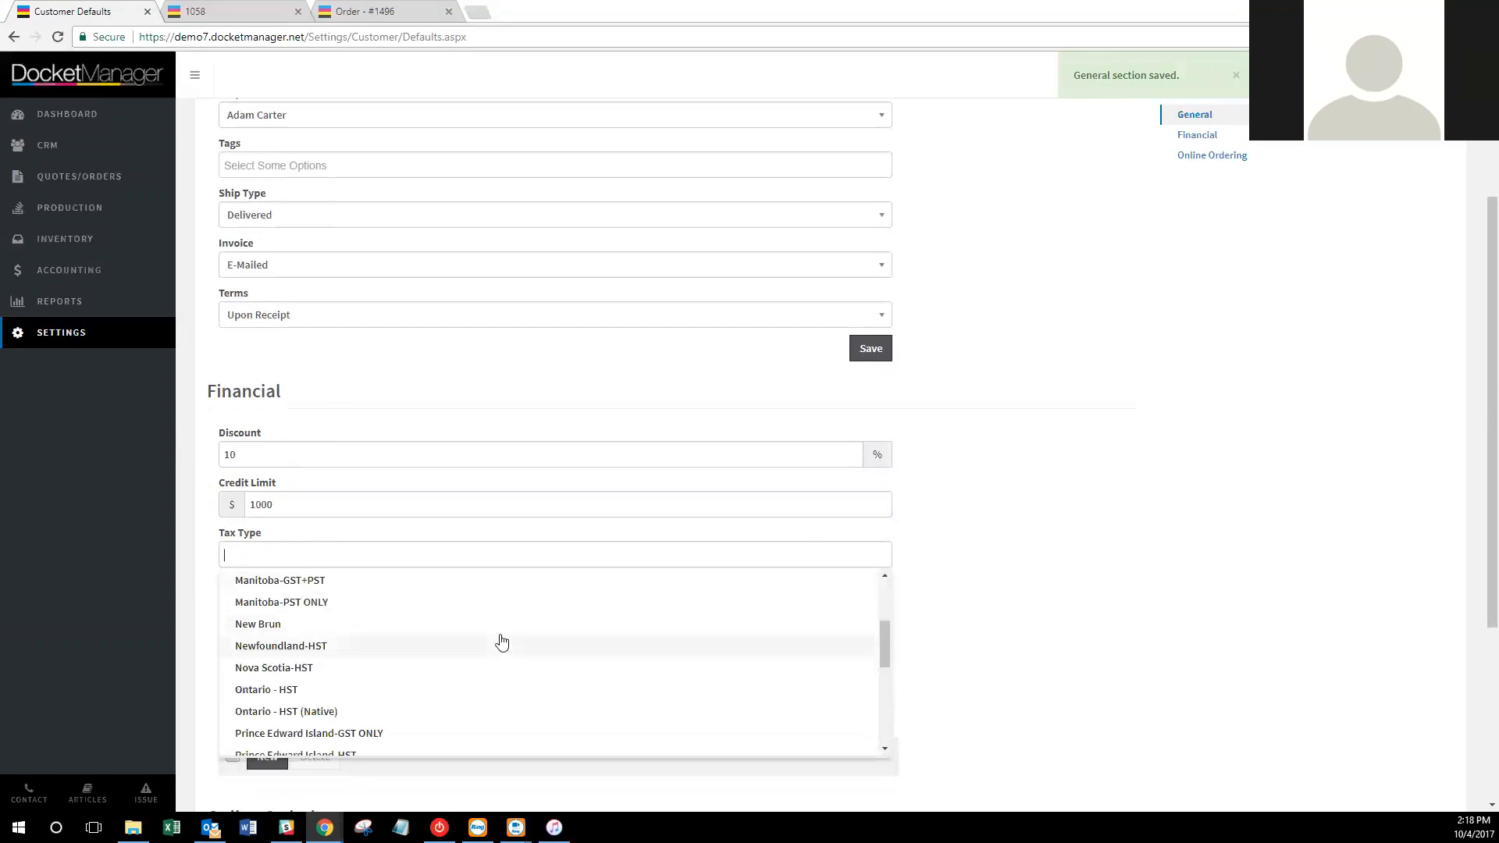
click(490, 692)
Require a PO by default, set the handling fee to 15, and save the Financial defaults.
scroll(973, 522, down, 2)
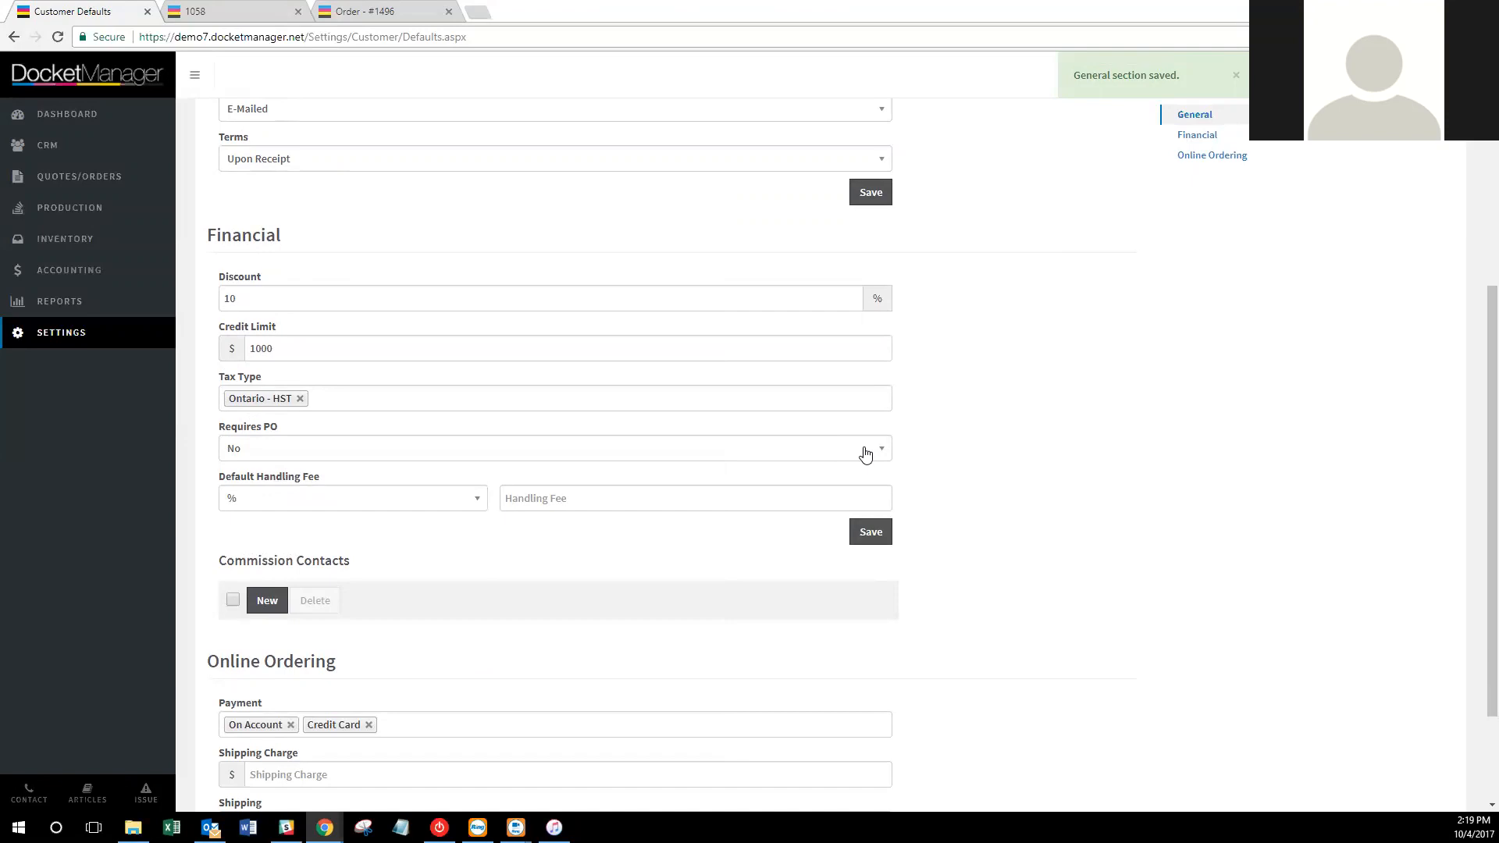
click(865, 455)
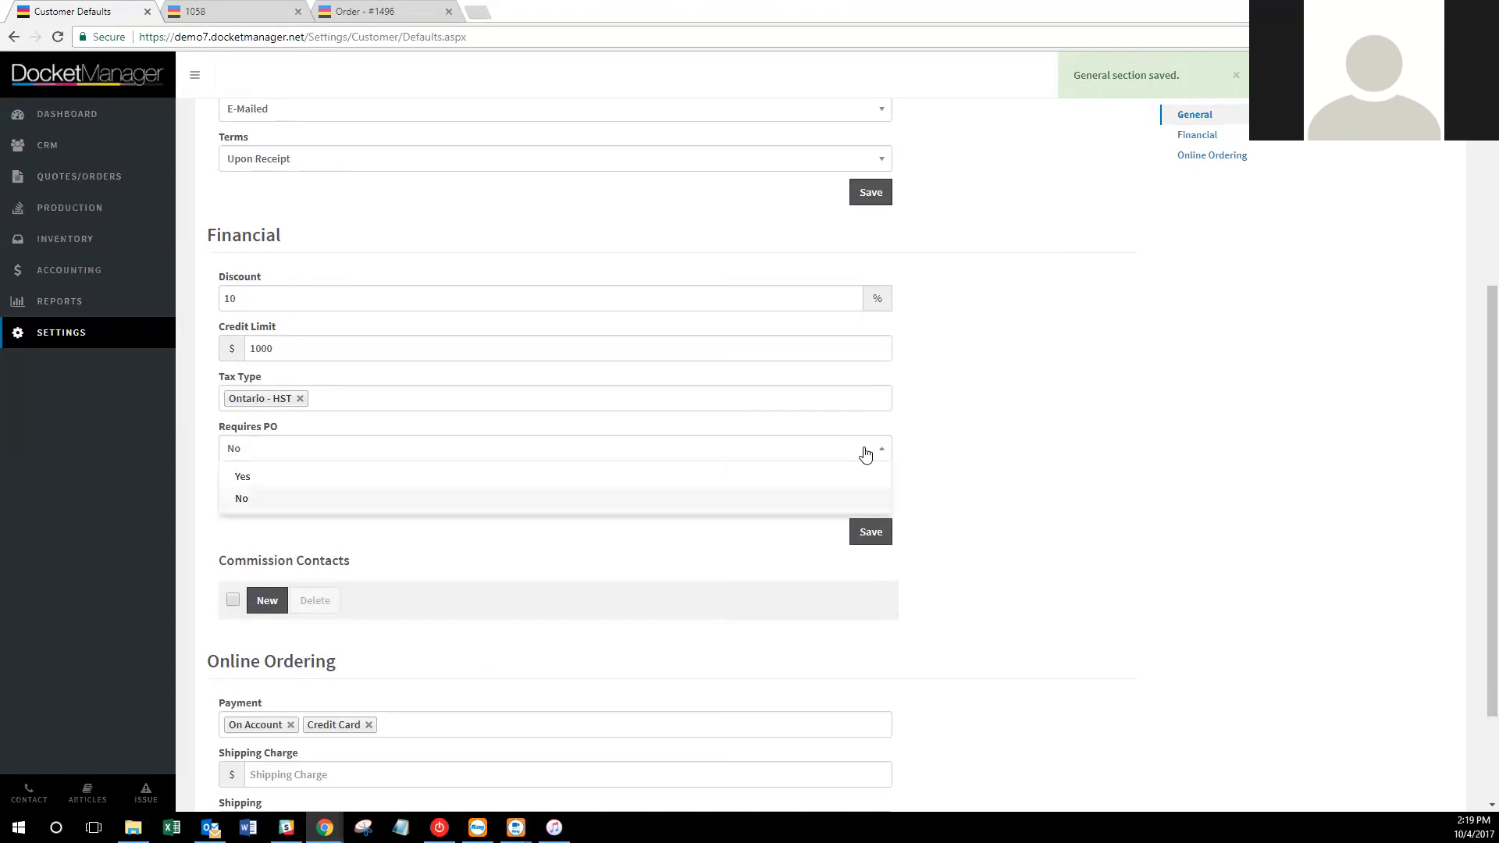
click(844, 475)
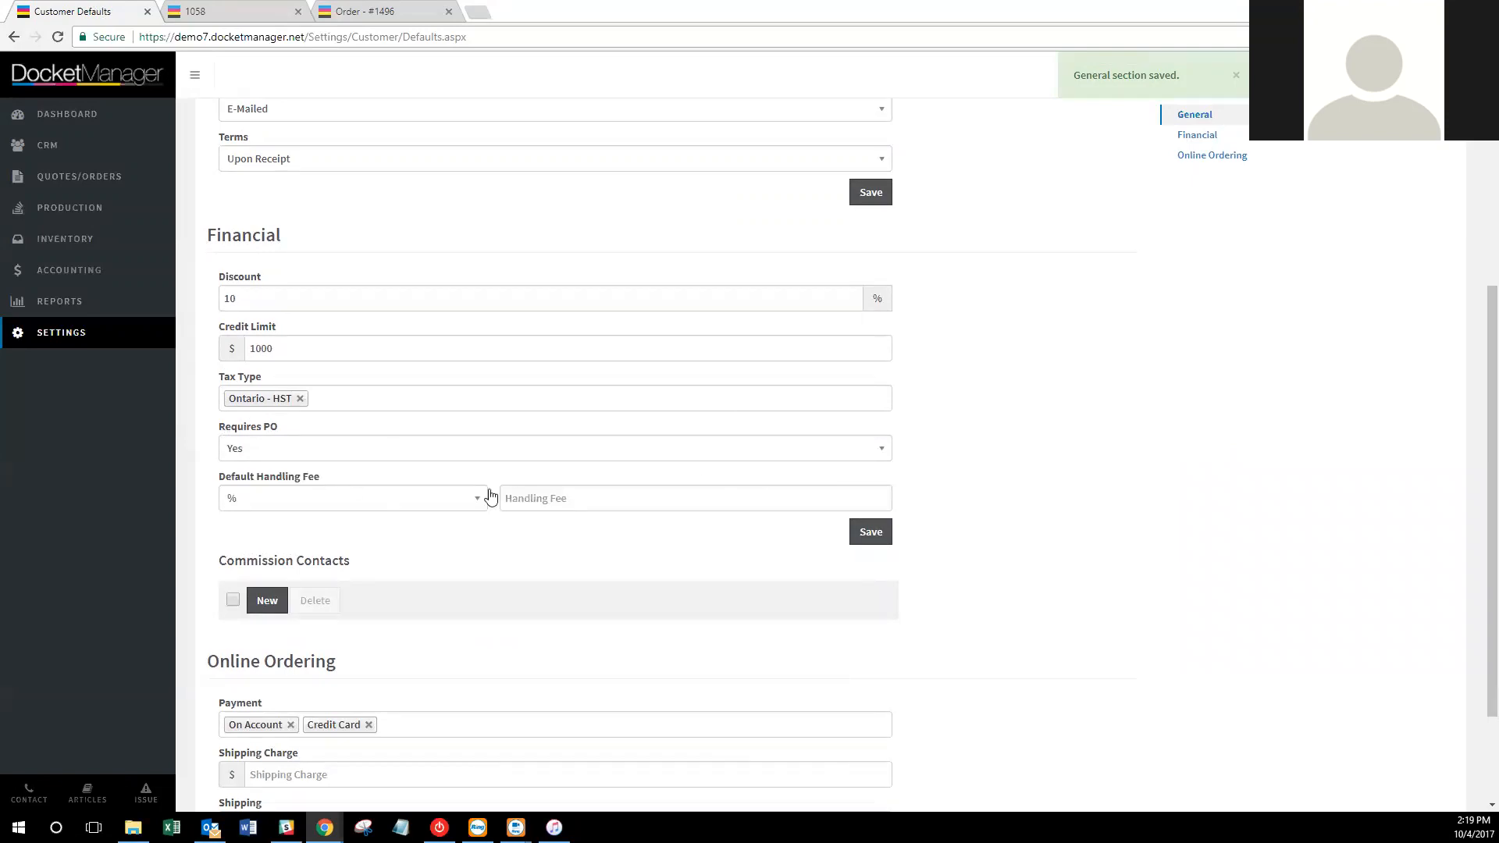
click(568, 498)
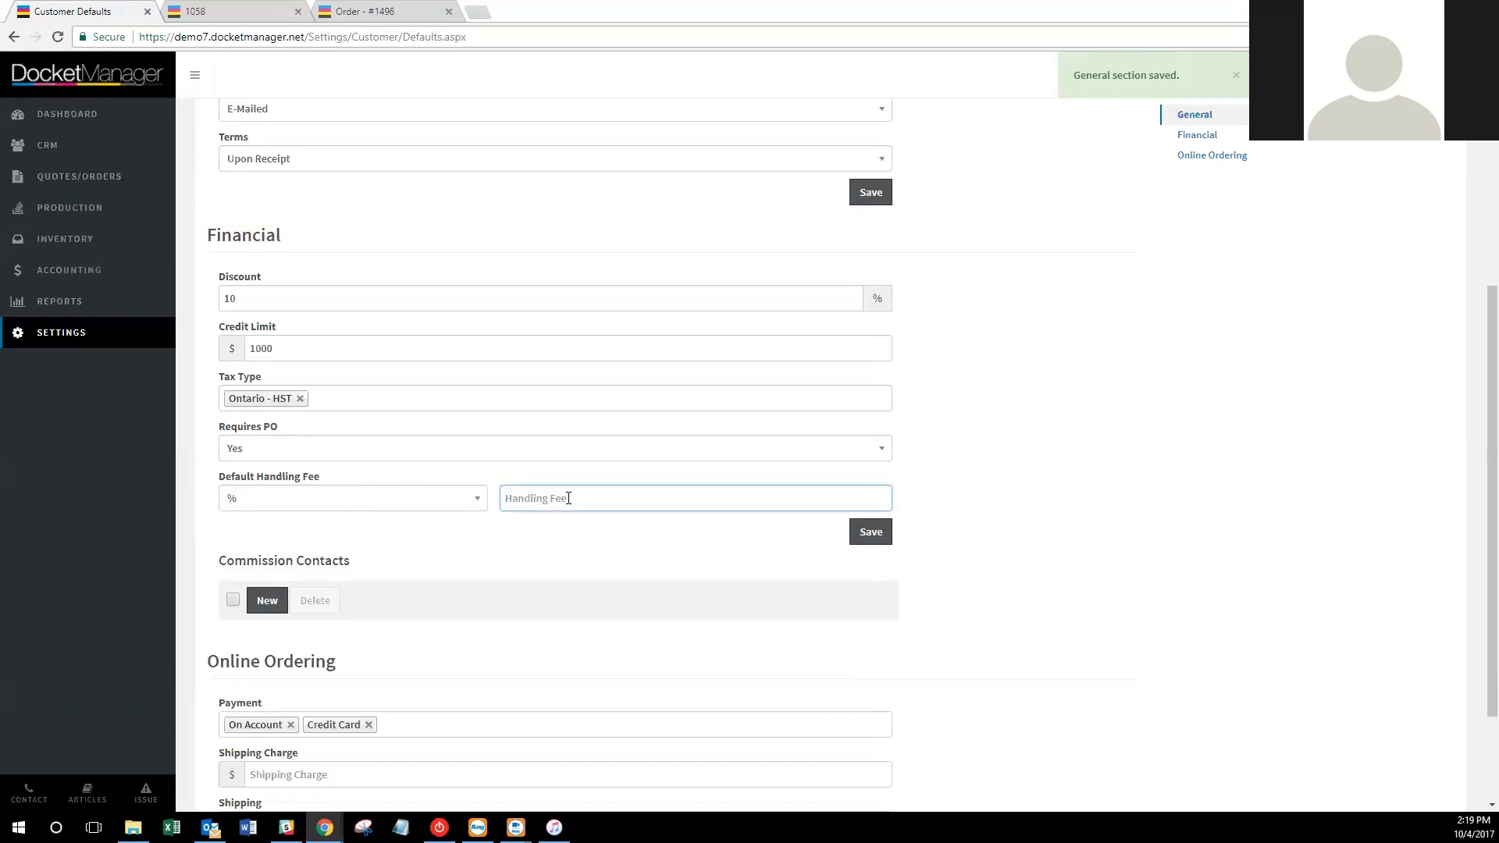
text(15)
click(868, 537)
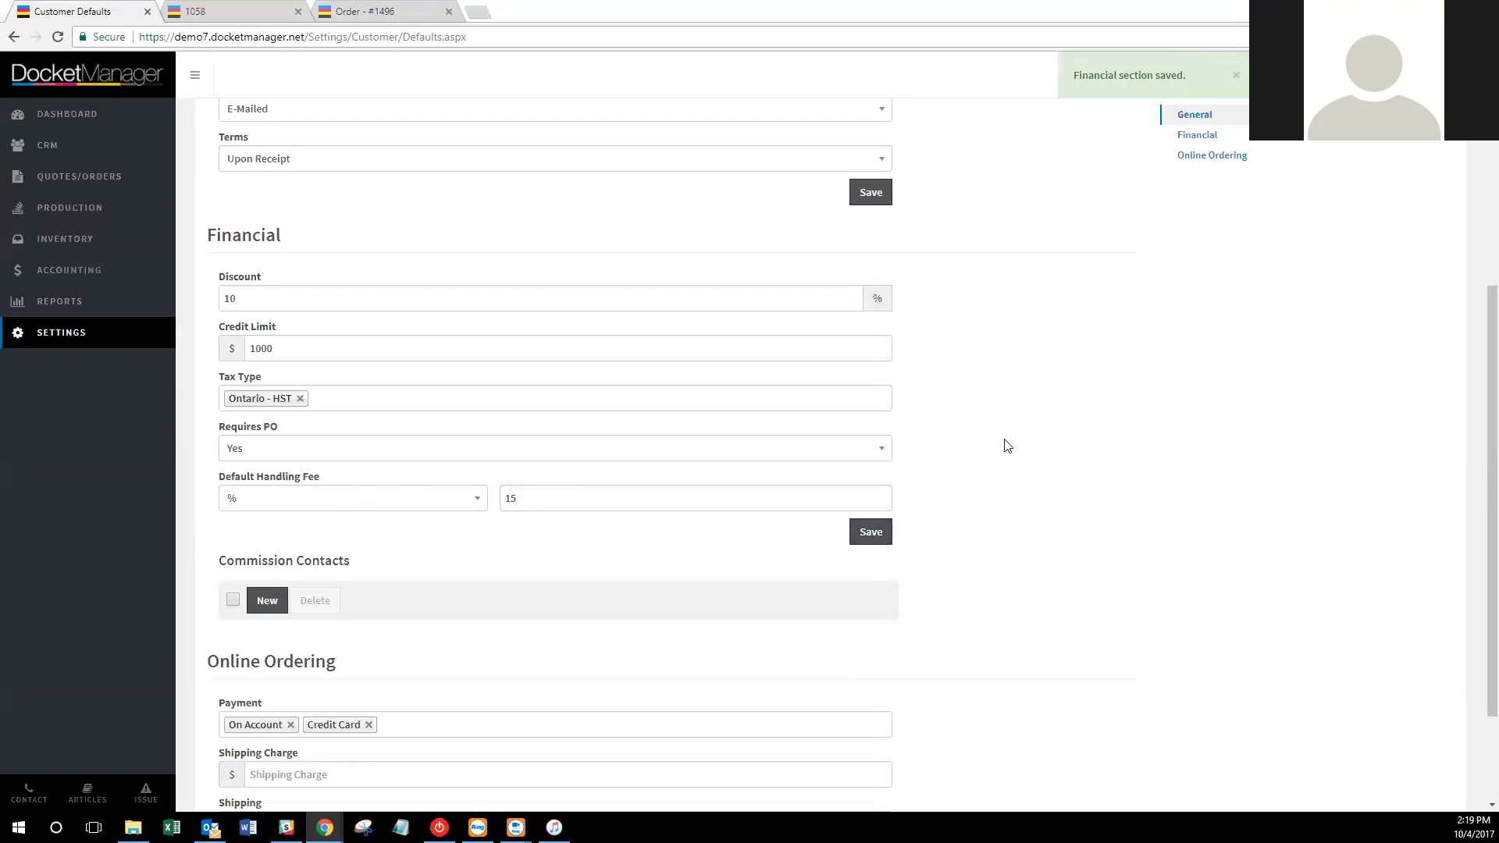
scroll(1015, 441, down, 1)
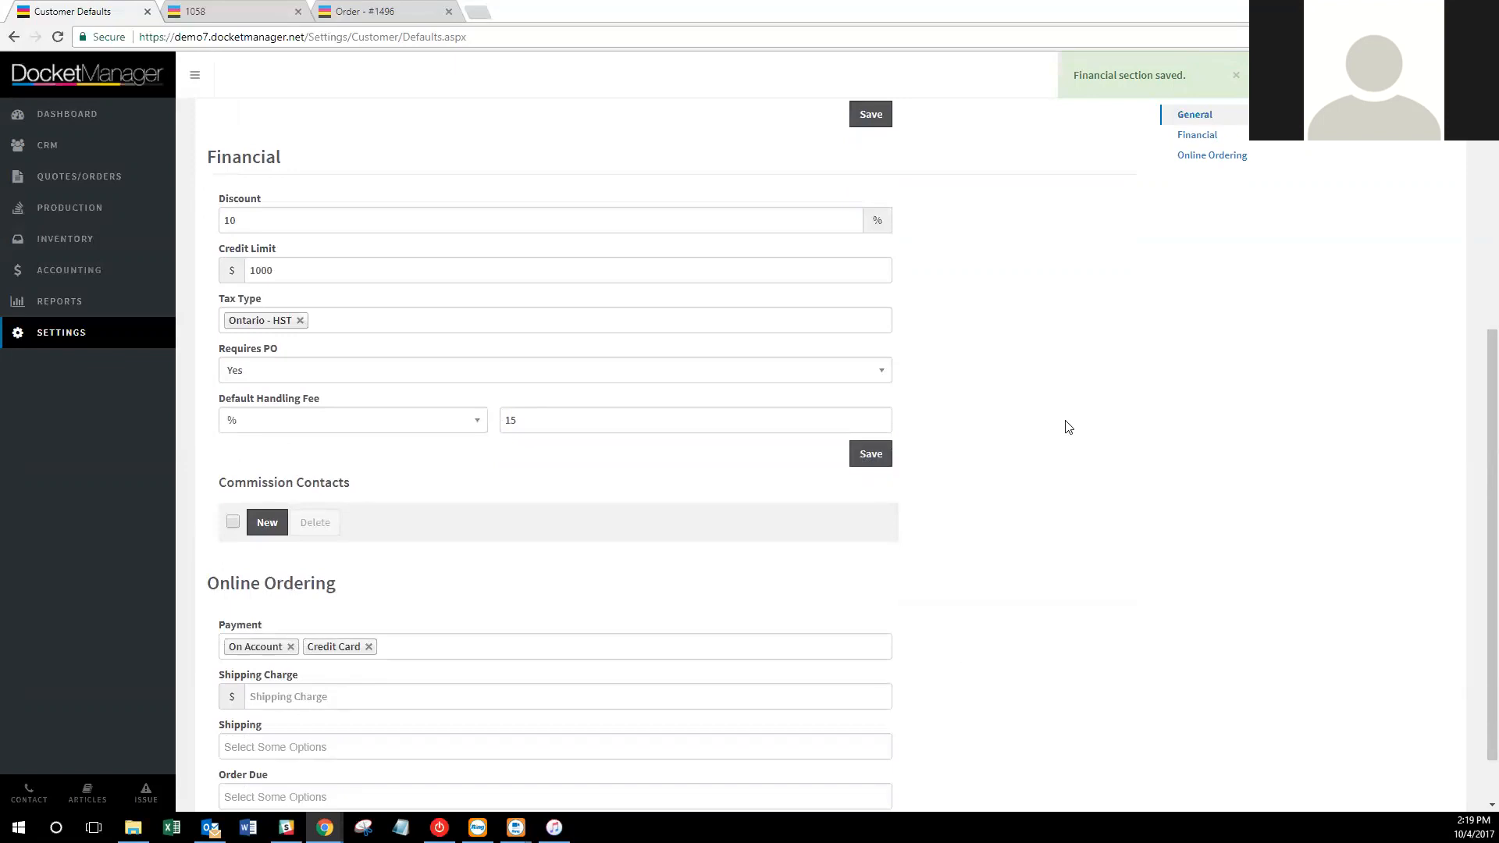
Choose Shipped as the default shipping method and 5 Days as the order due default.
scroll(1085, 429, down, 1)
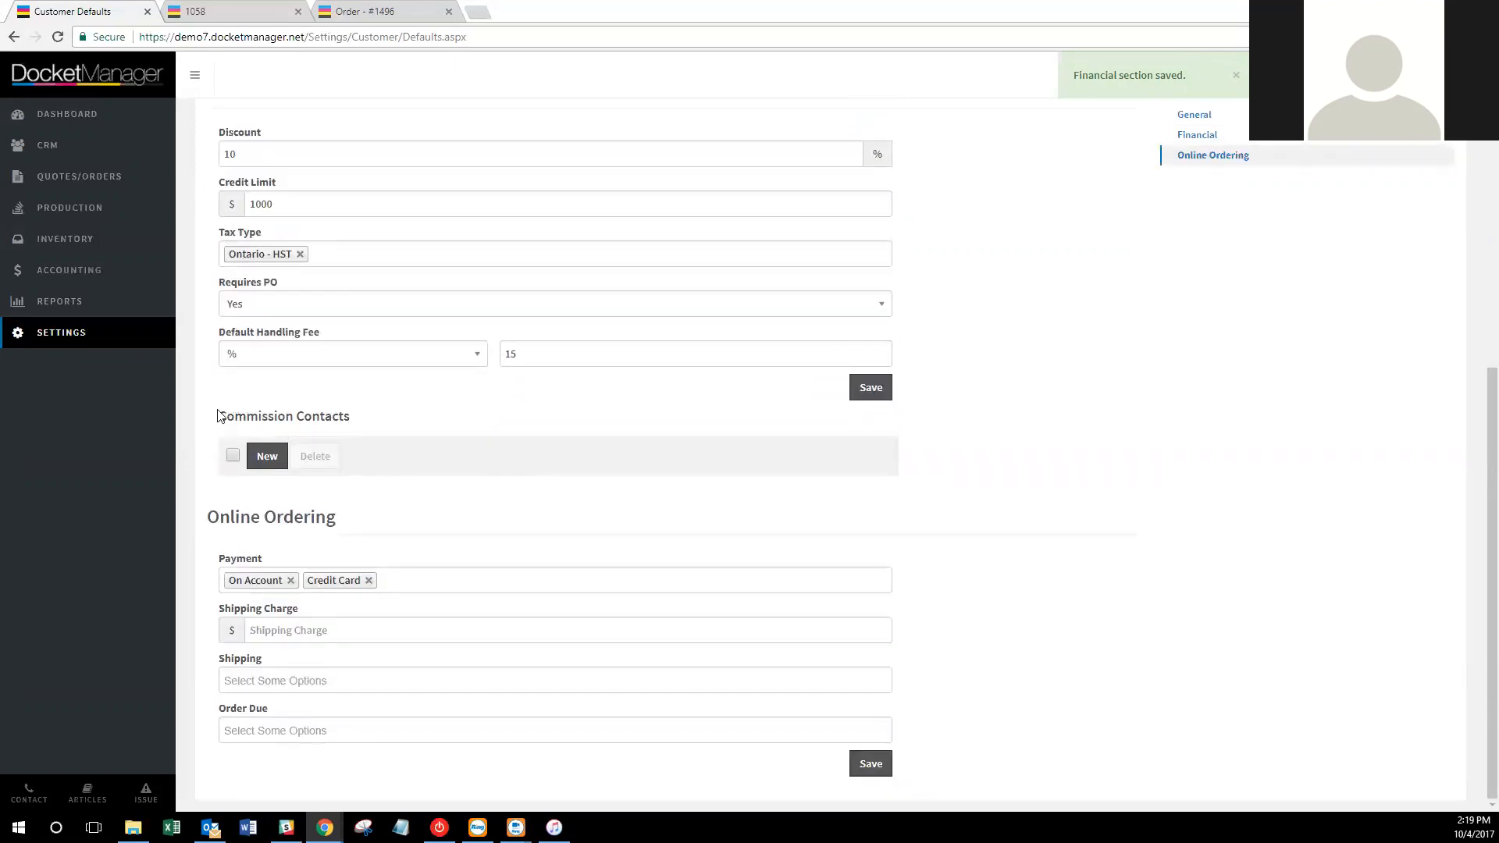
drag(218, 416, 295, 416)
click(338, 411)
click(384, 677)
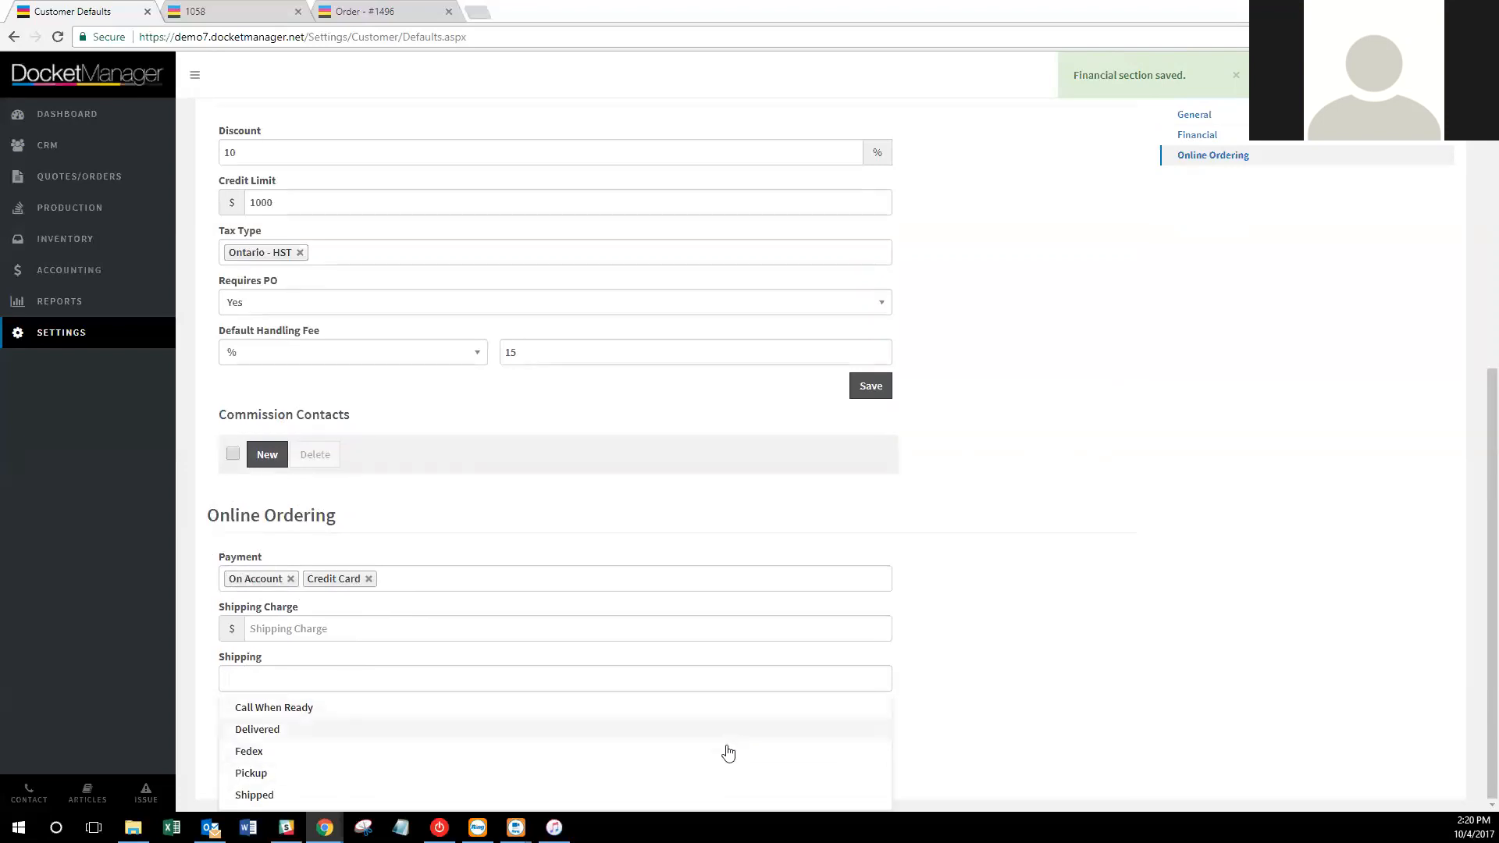
click(616, 795)
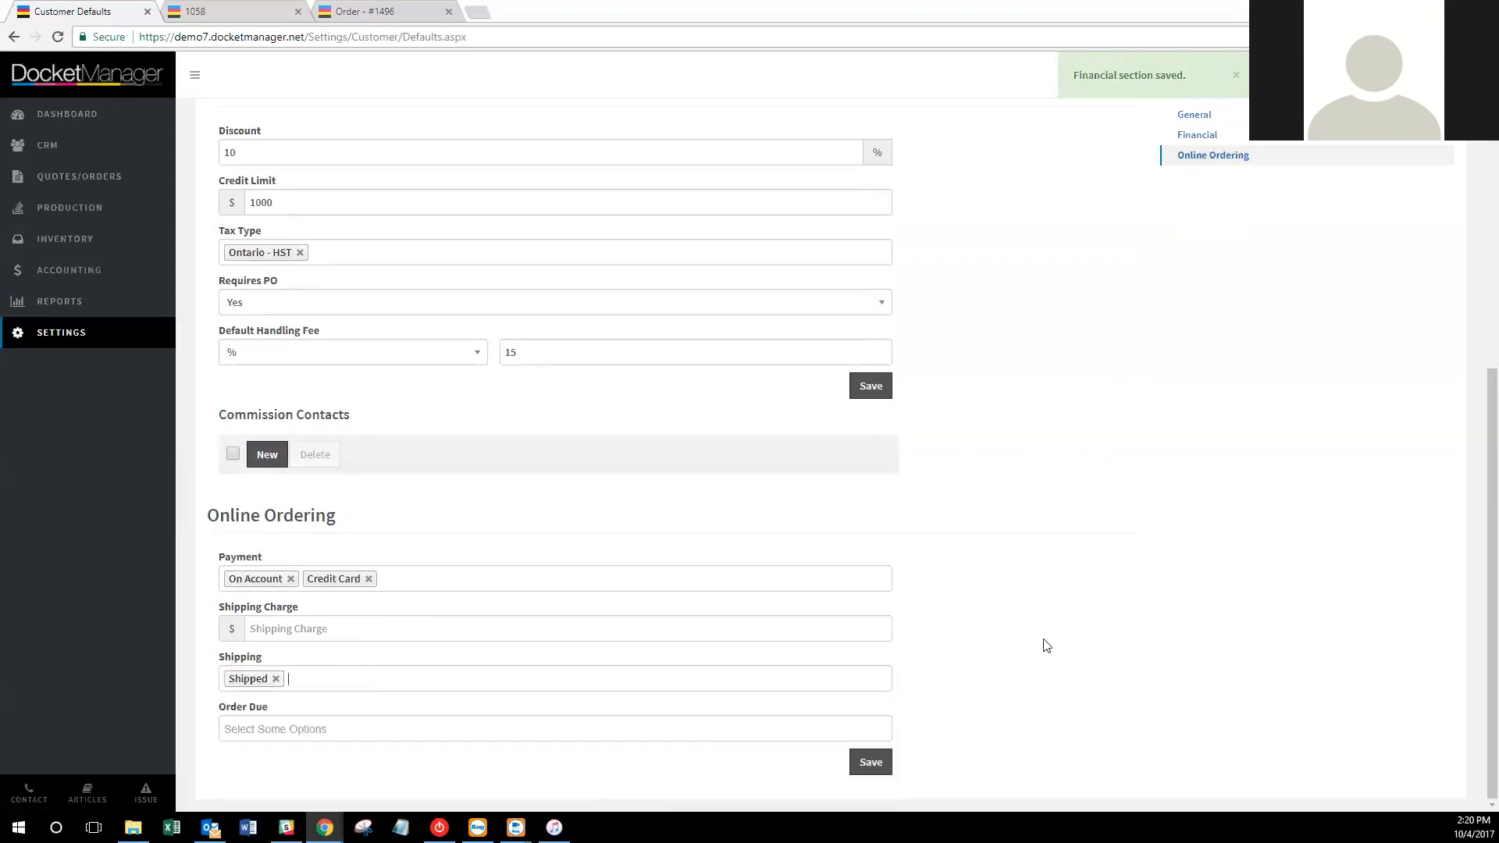
click(779, 726)
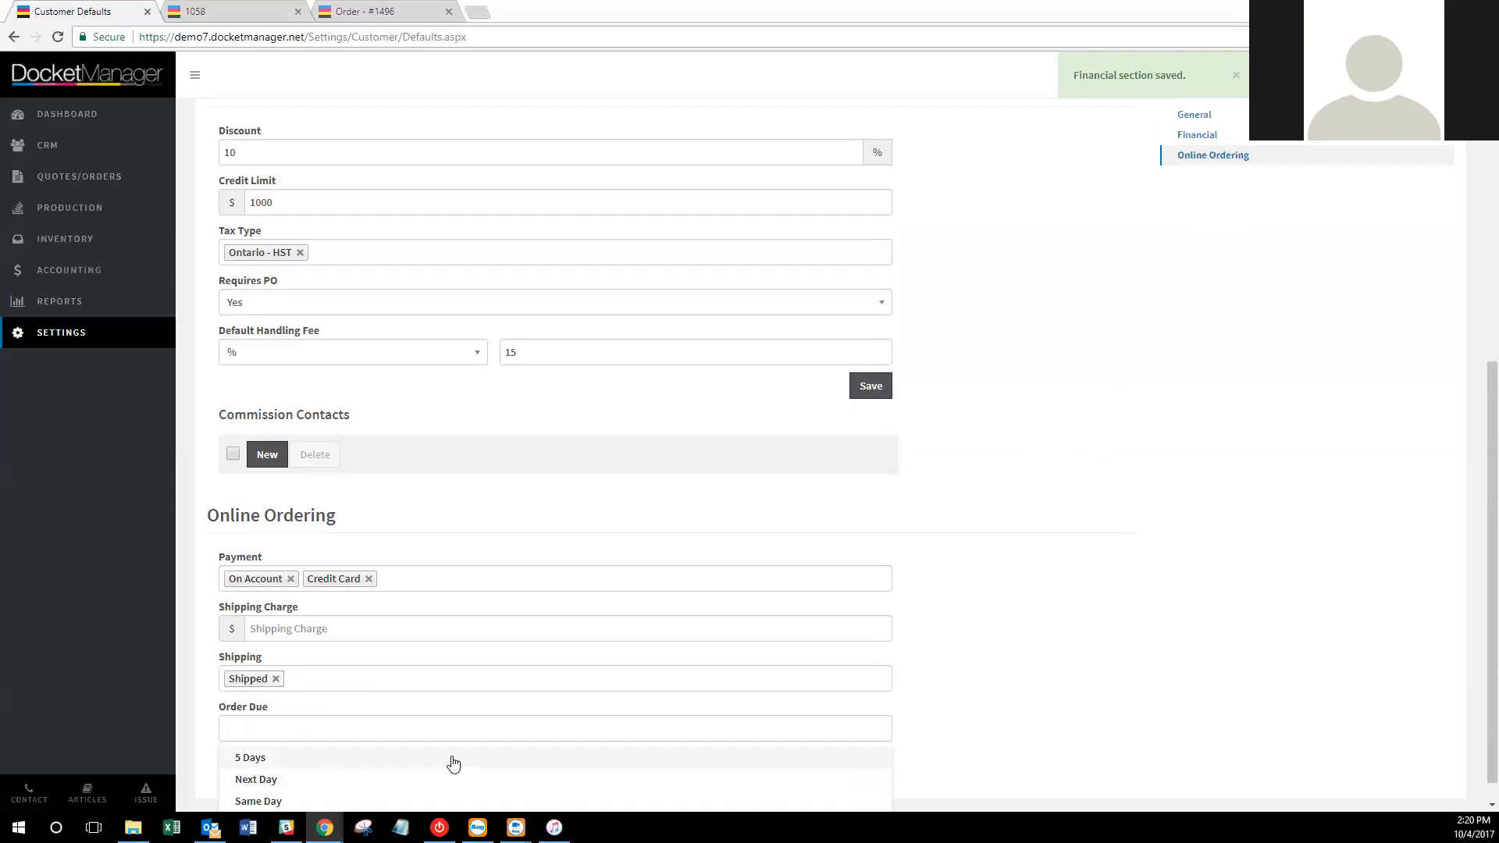
click(427, 759)
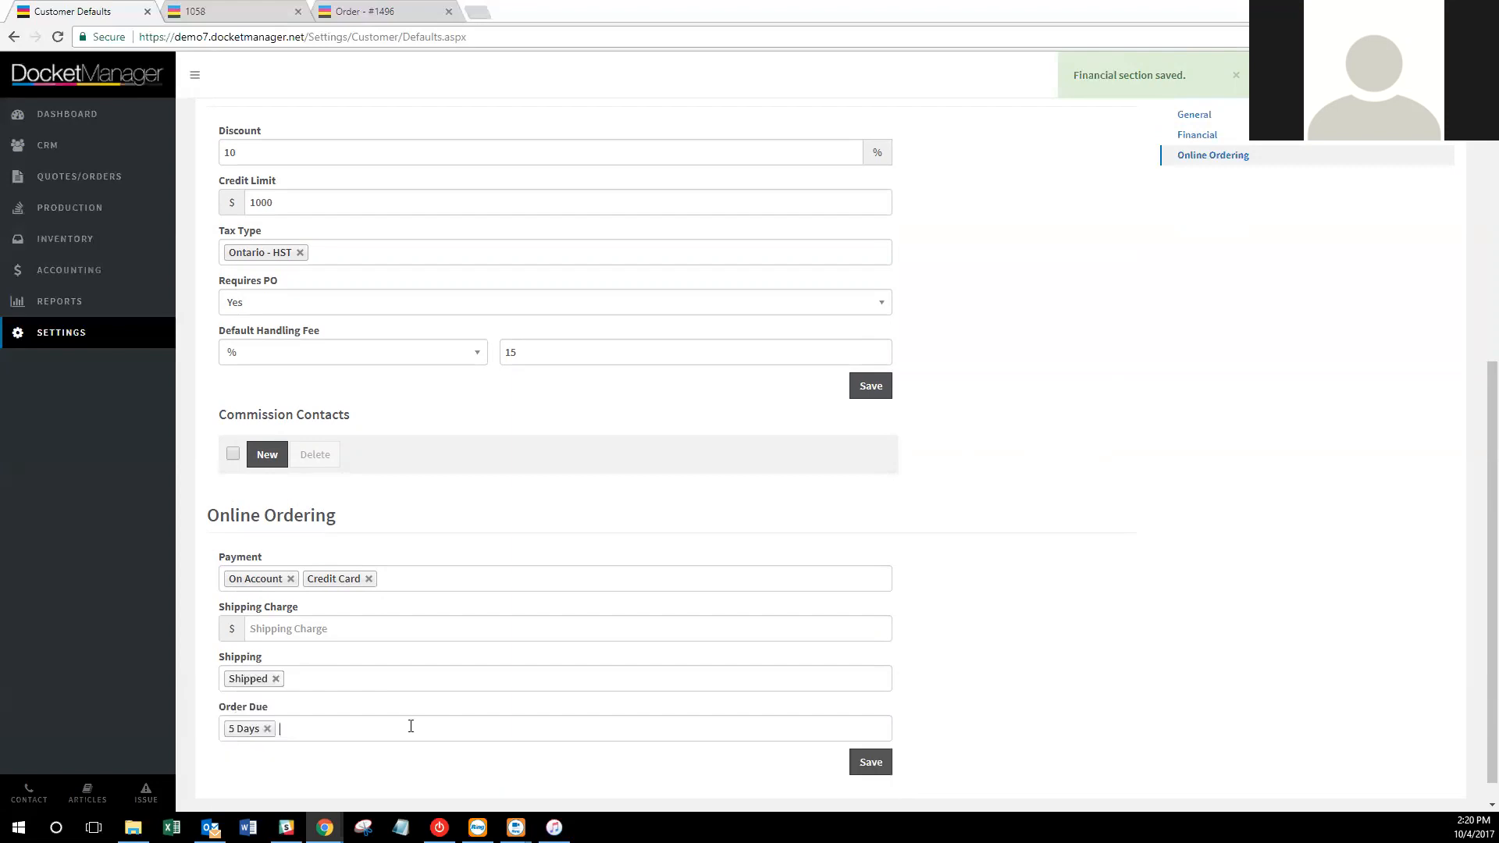
Remove the extra Delivered and Next Day tags, keeping Shipped and 5 Days, and save Online Ordering.
click(410, 726)
click(334, 778)
click(389, 681)
click(381, 728)
click(404, 722)
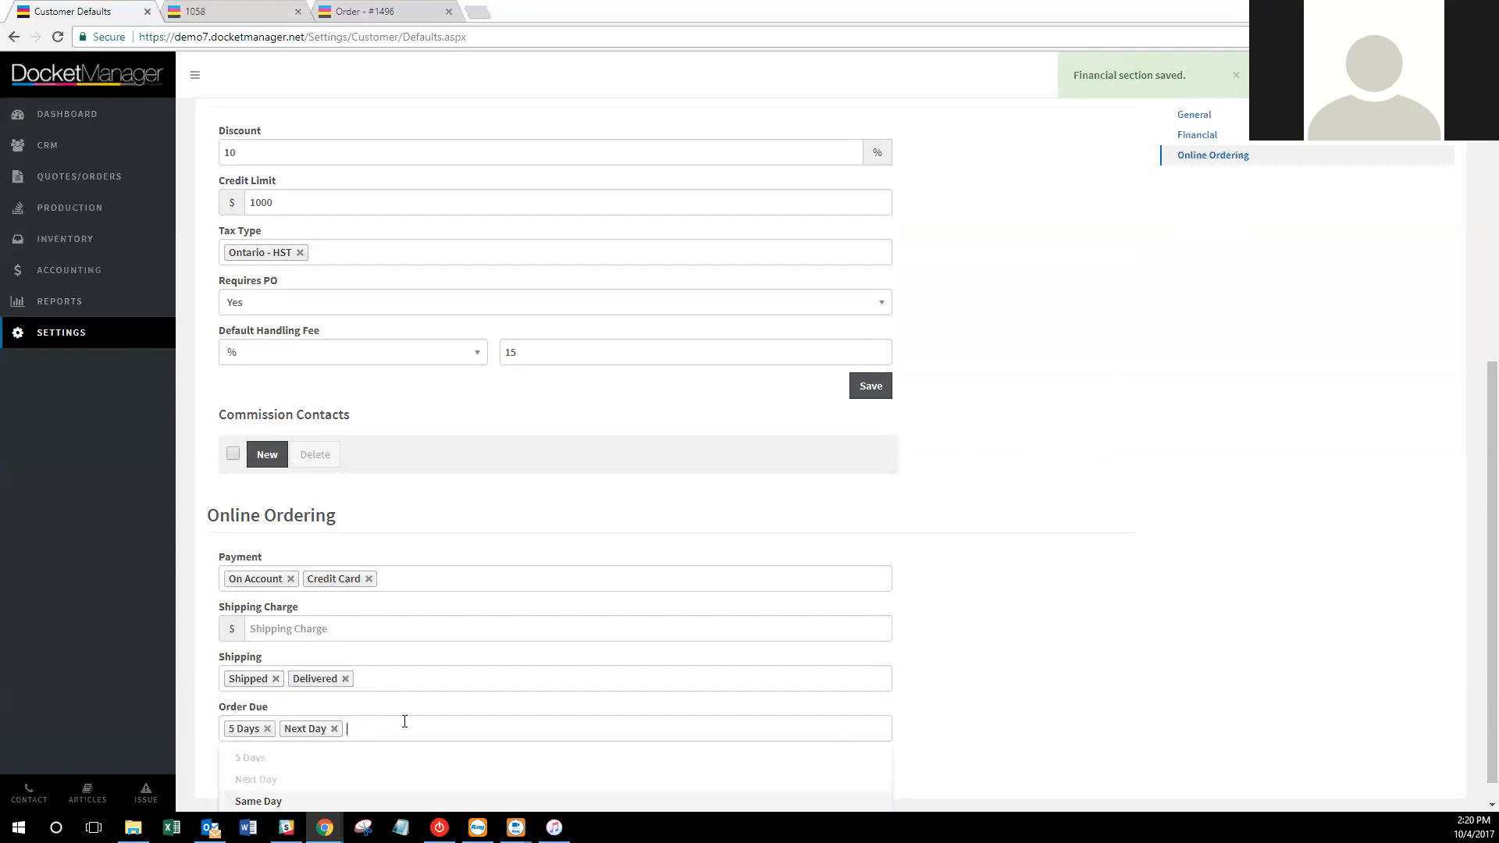
click(970, 724)
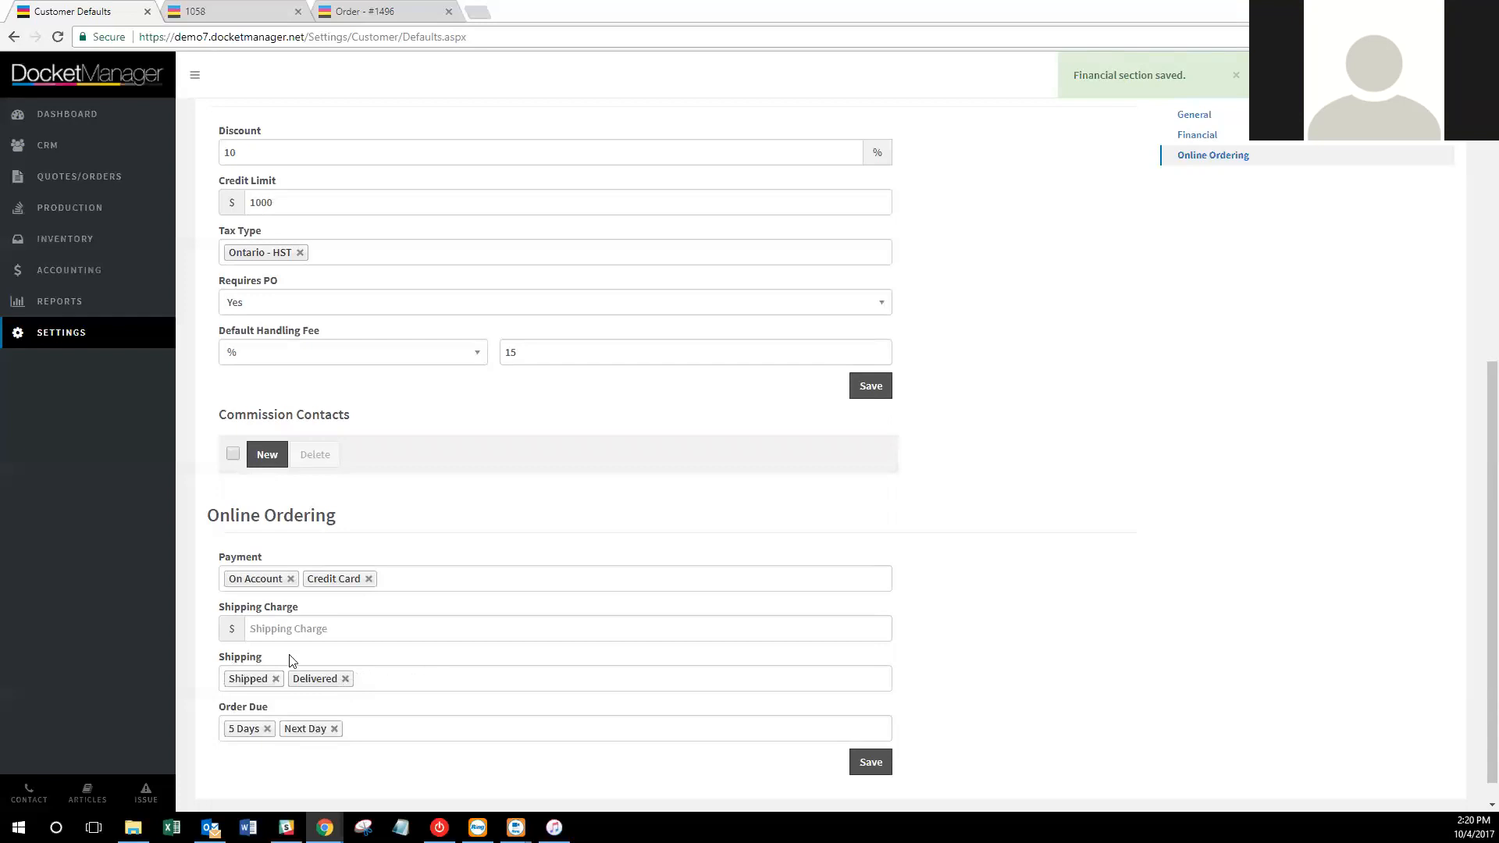
click(345, 678)
click(334, 728)
click(871, 762)
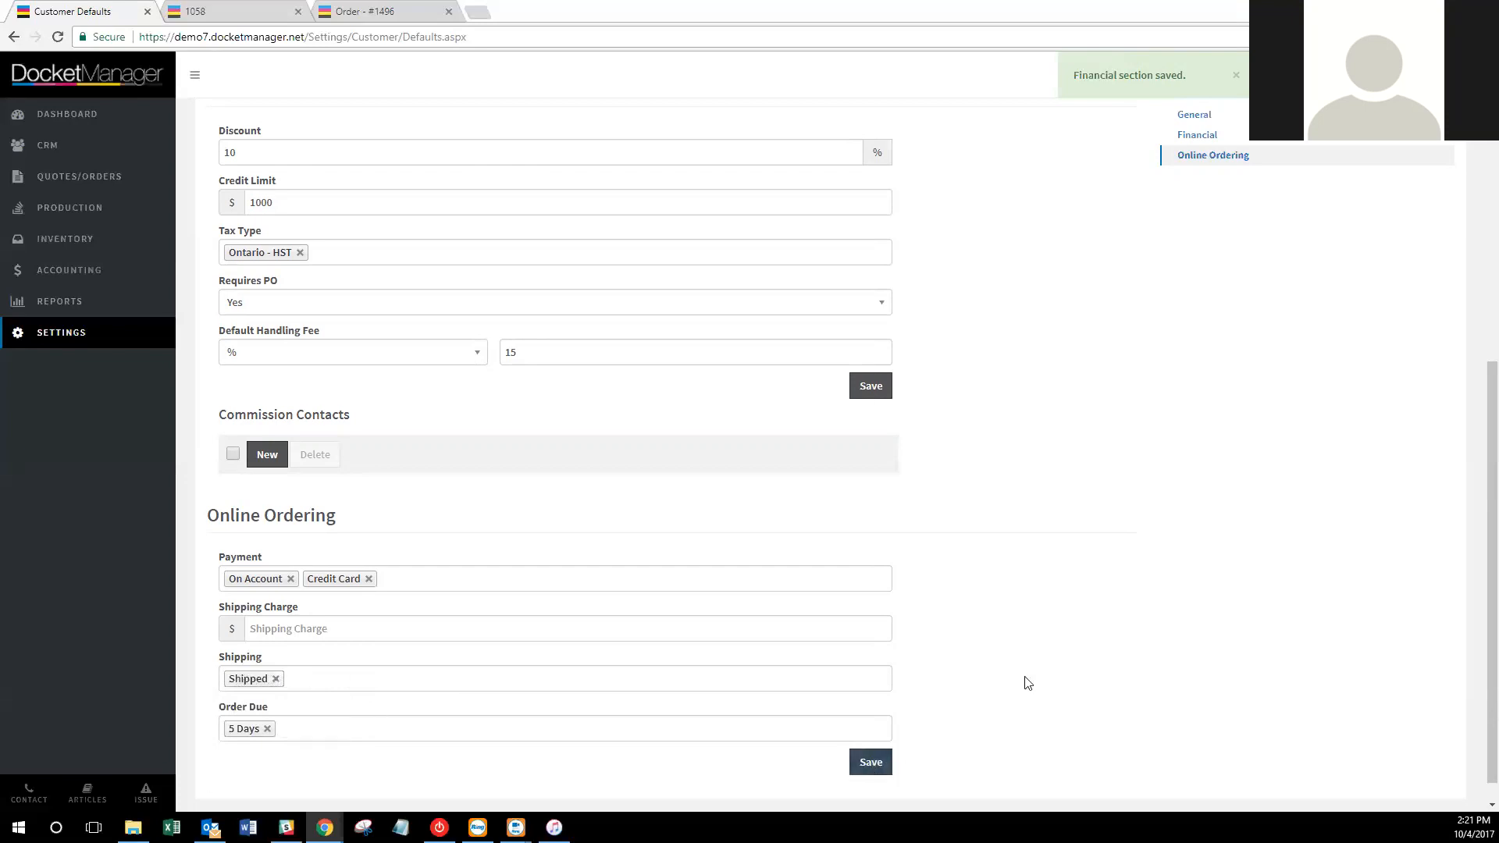
scroll(1089, 663, up, 3)
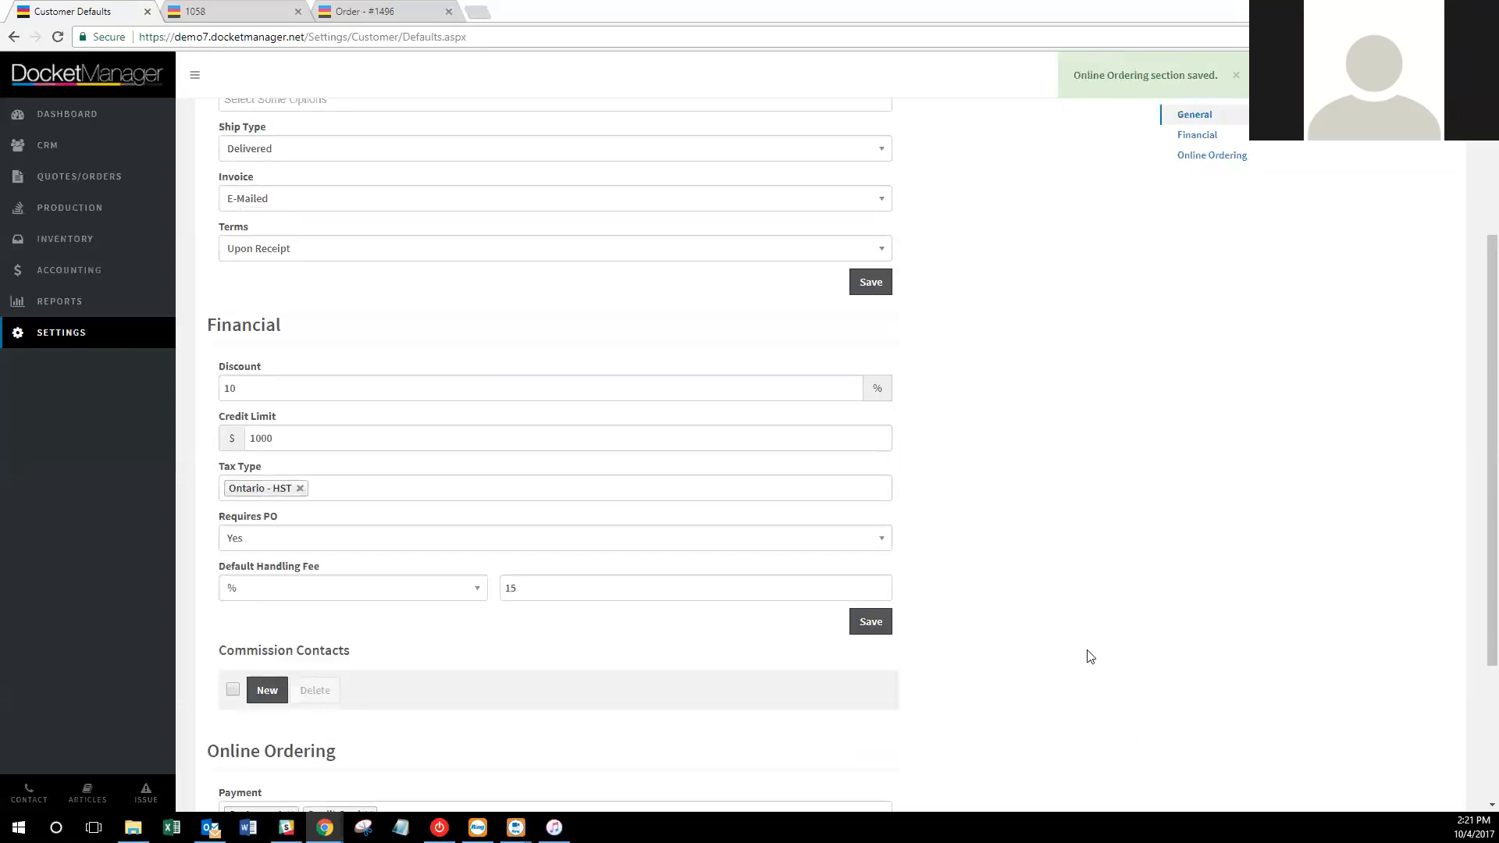
Return to the main Settings page and open the Dockets General settings.
scroll(1093, 657, up, 4)
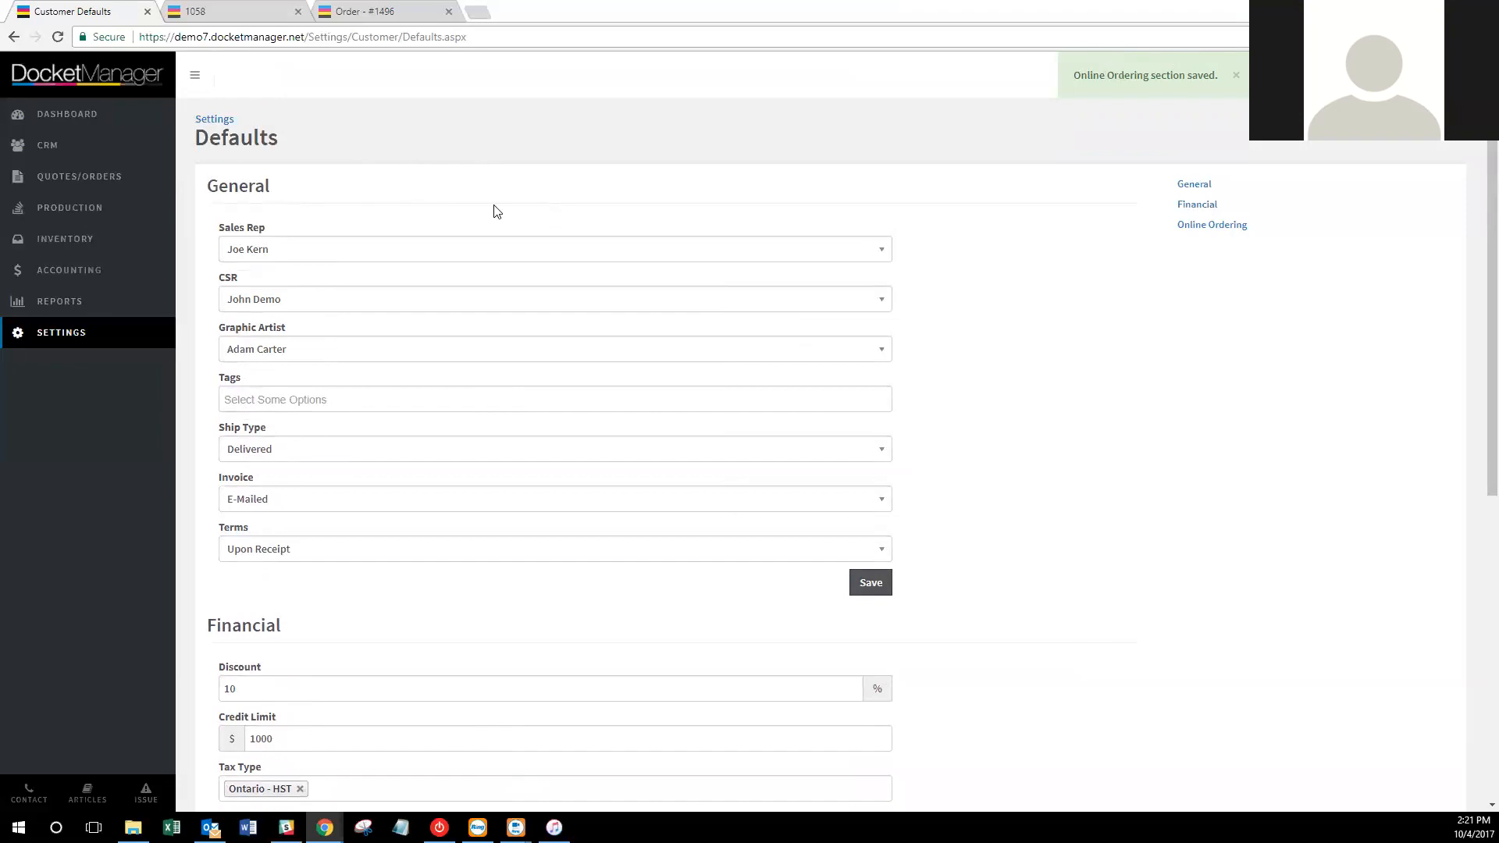
click(75, 337)
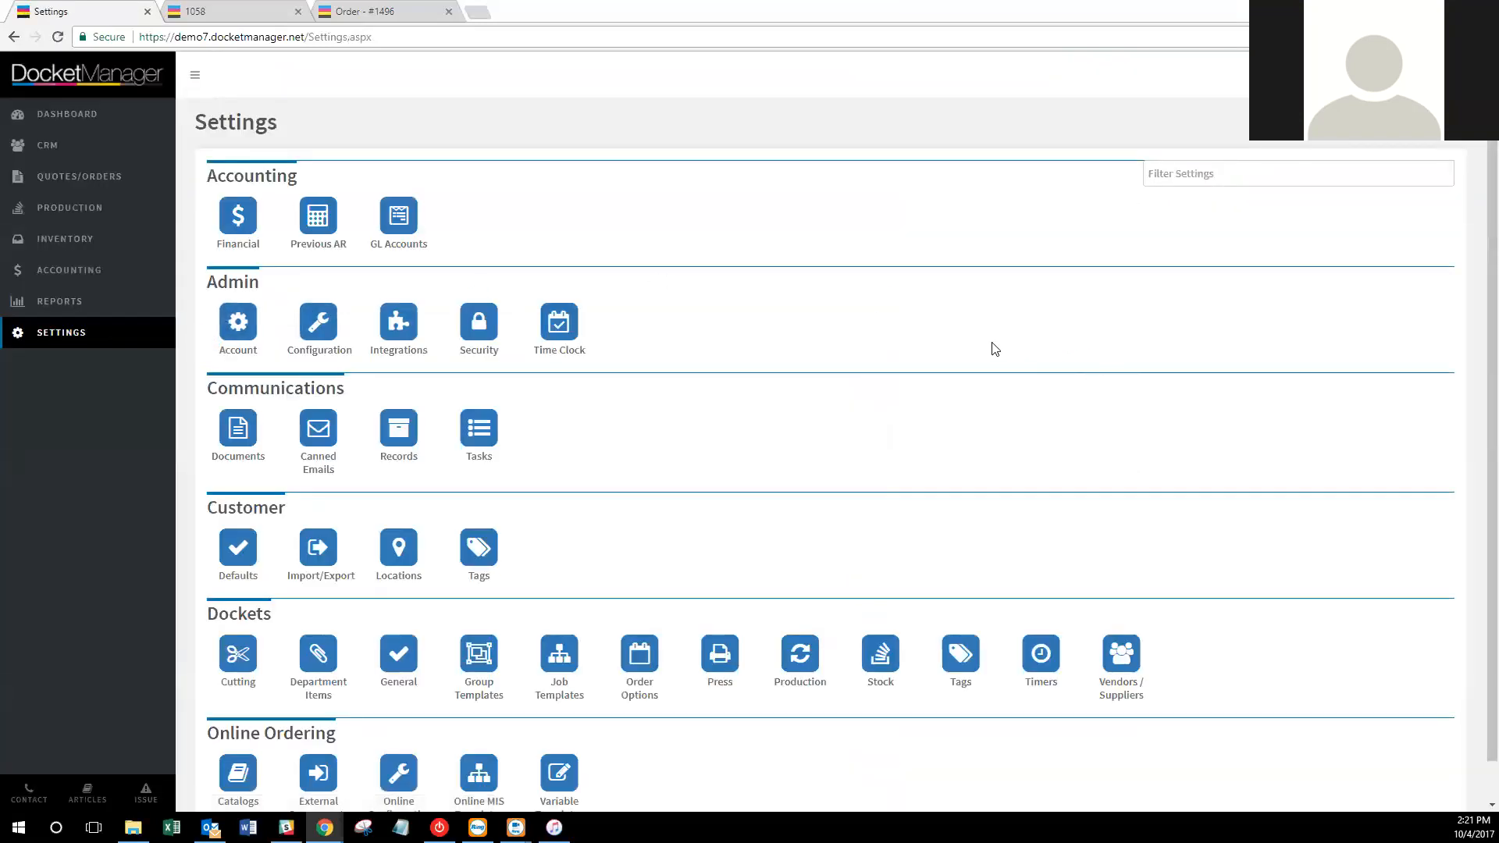
scroll(956, 347, down, 1)
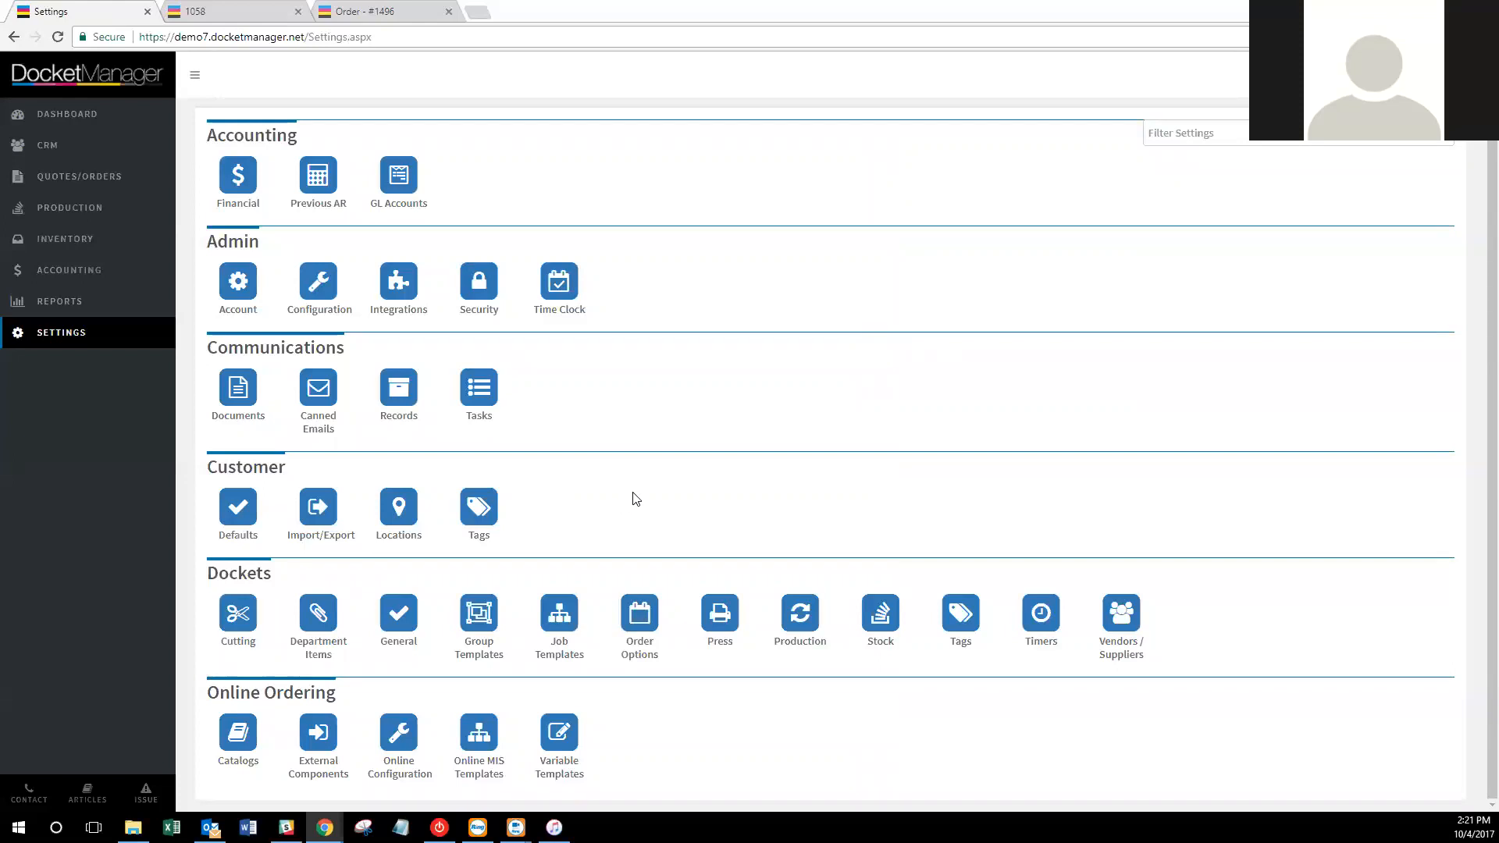
click(404, 618)
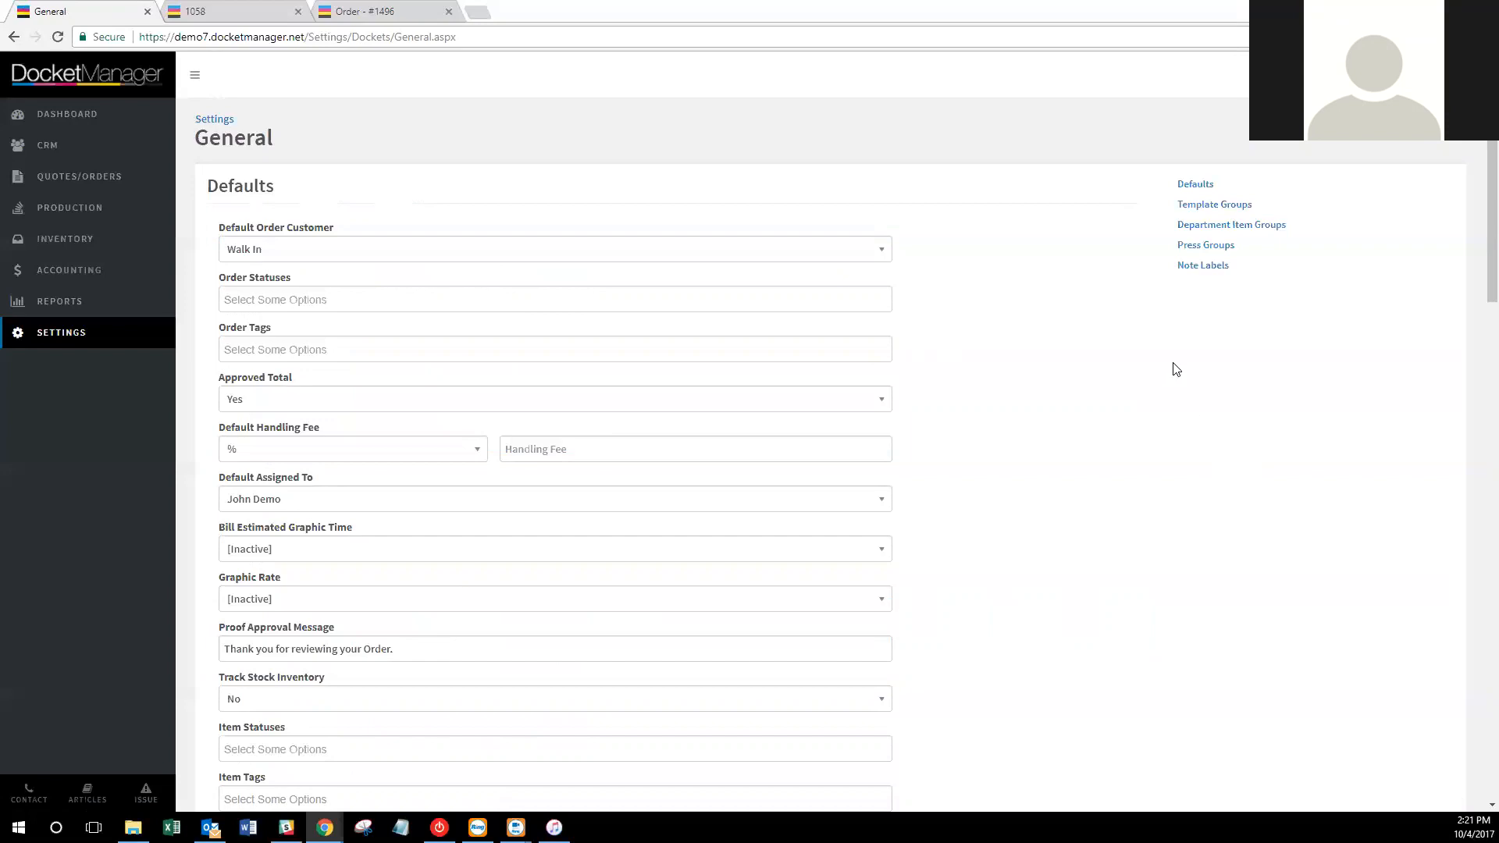
Review the default order customer choices, keeping Walk In.
scroll(1169, 367, down, 1)
scroll(1168, 375, up, 1)
click(326, 249)
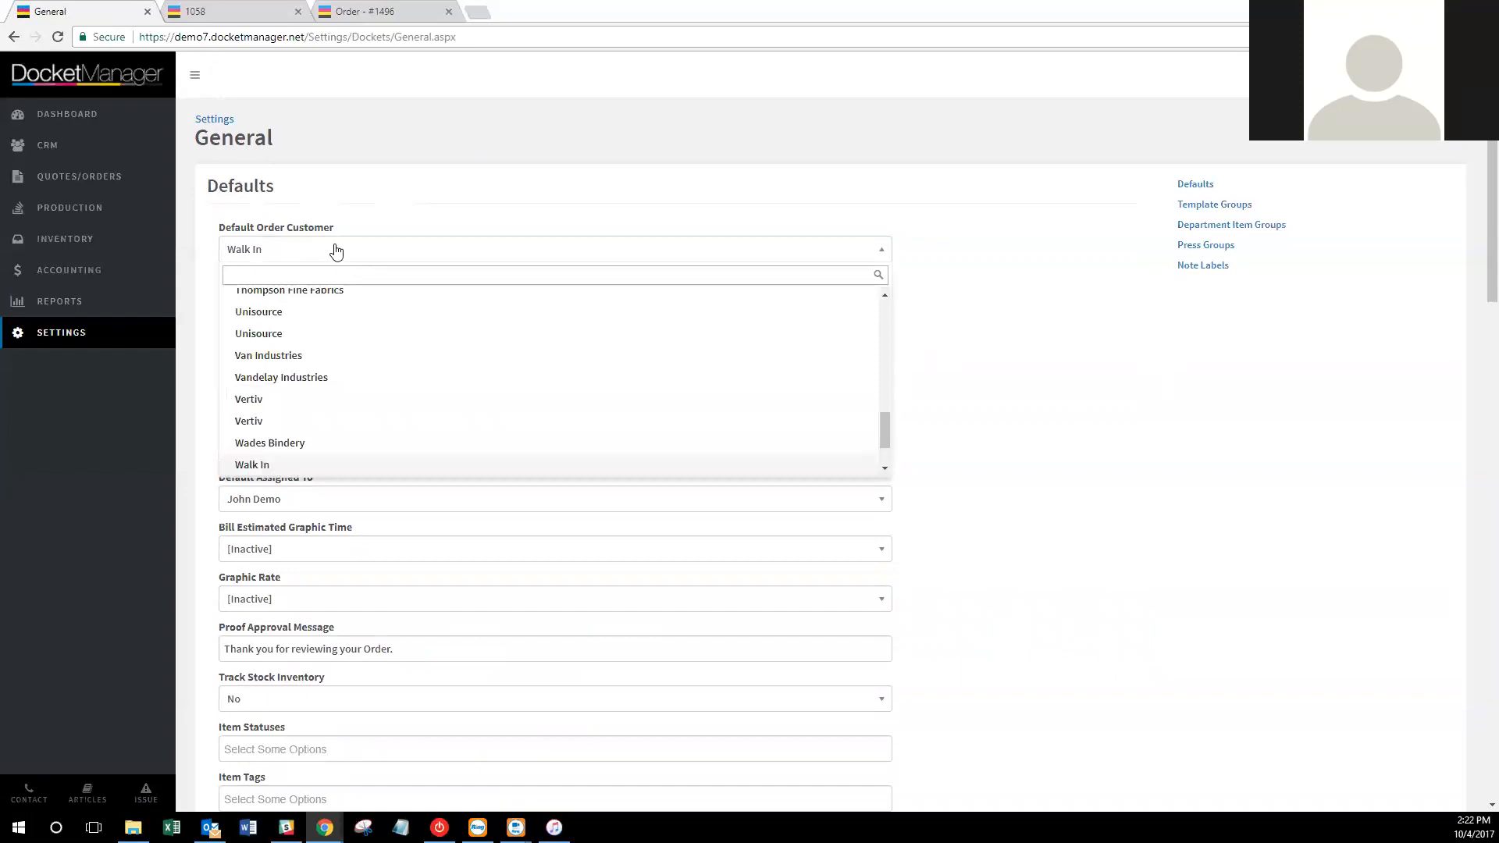
click(335, 250)
Open Quotes/Orders in a new tab, start a trial new order, cancel it, and return to General.
right_click(134, 184)
click(156, 184)
click(518, 11)
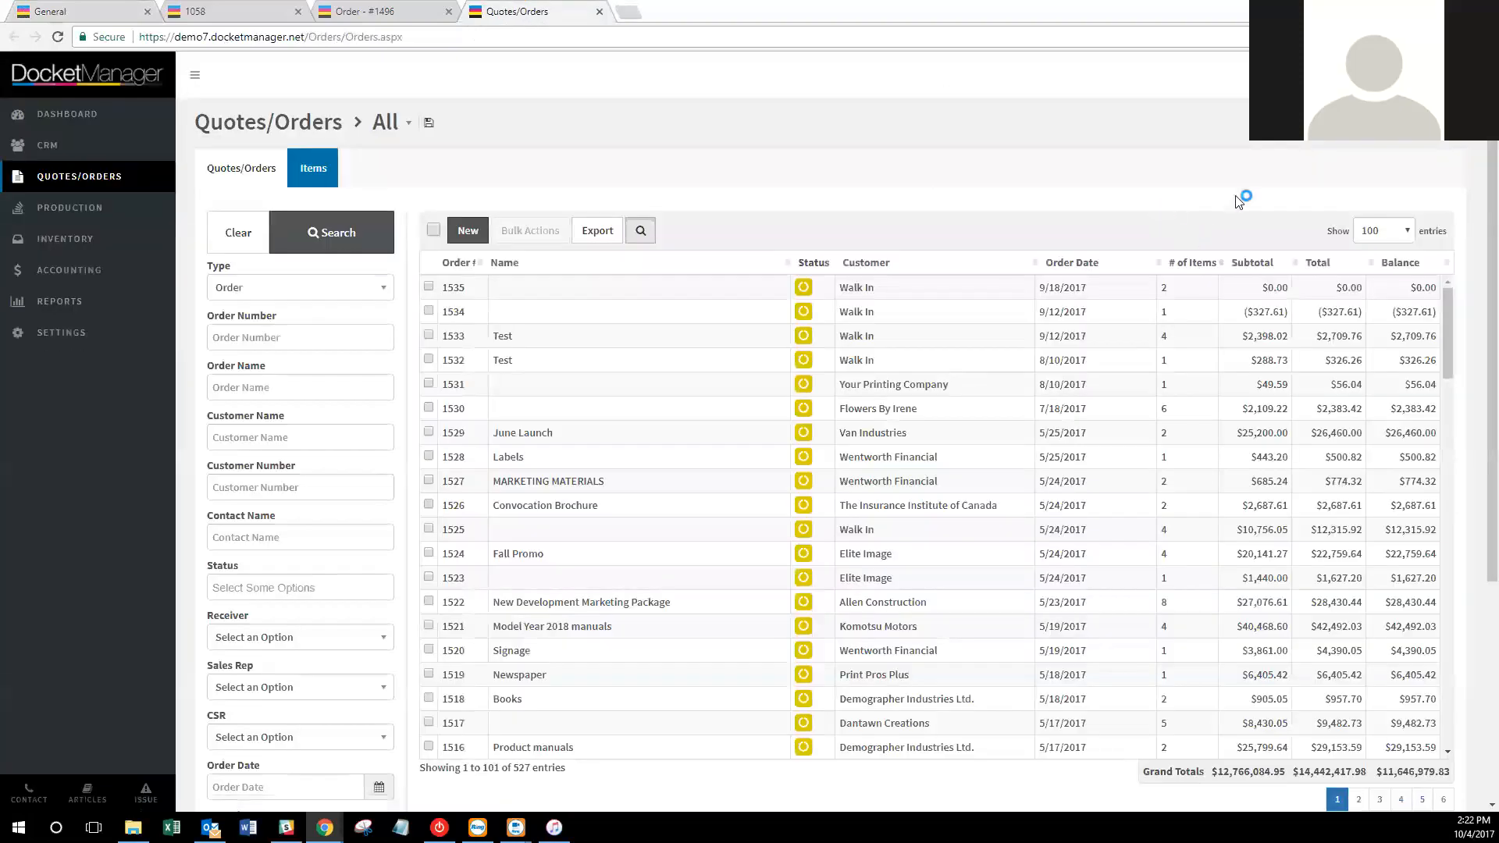
click(1287, 75)
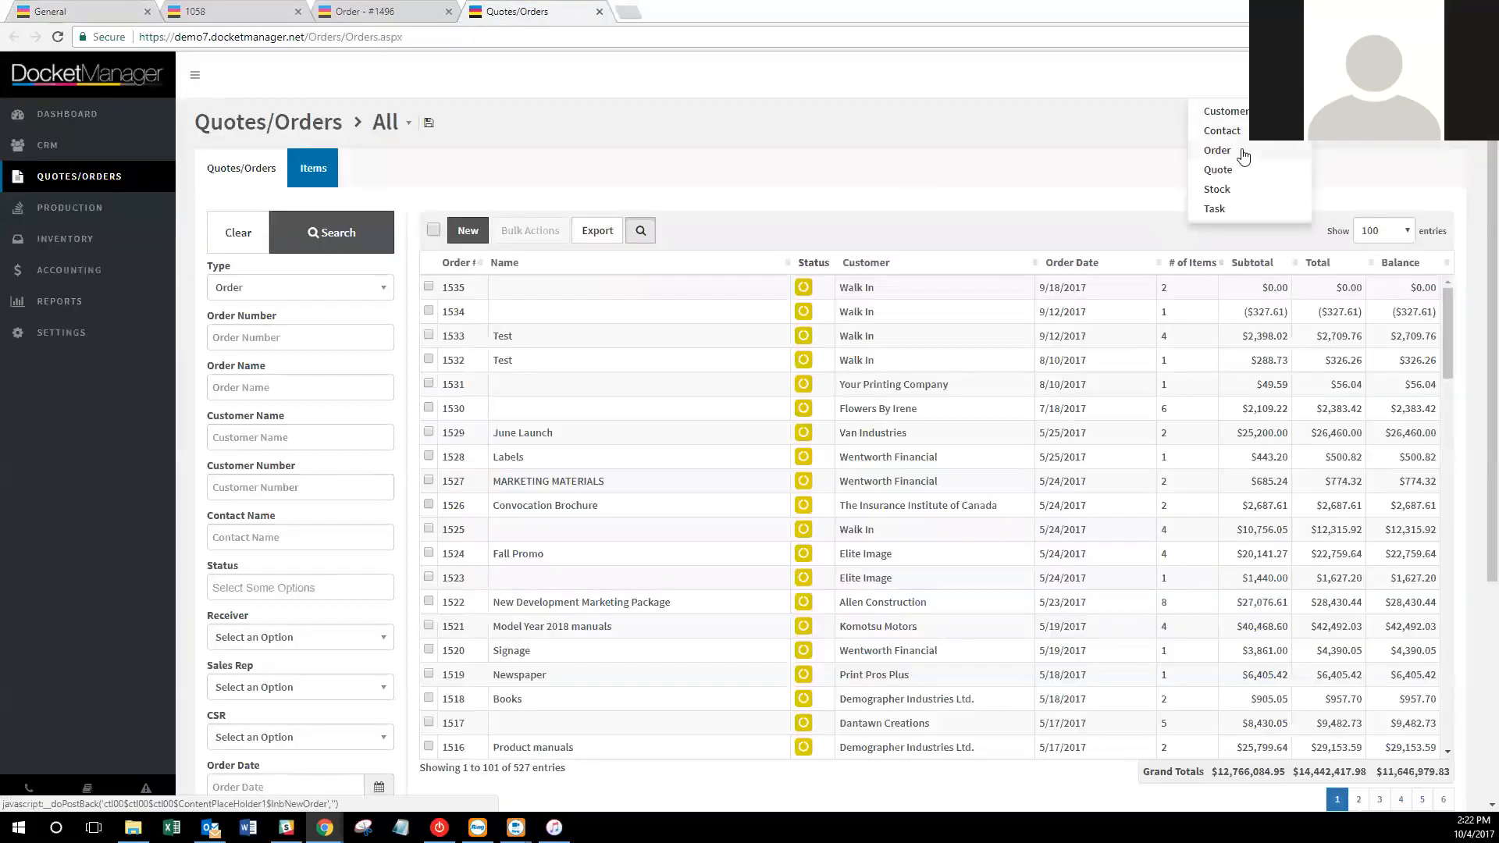
click(1217, 150)
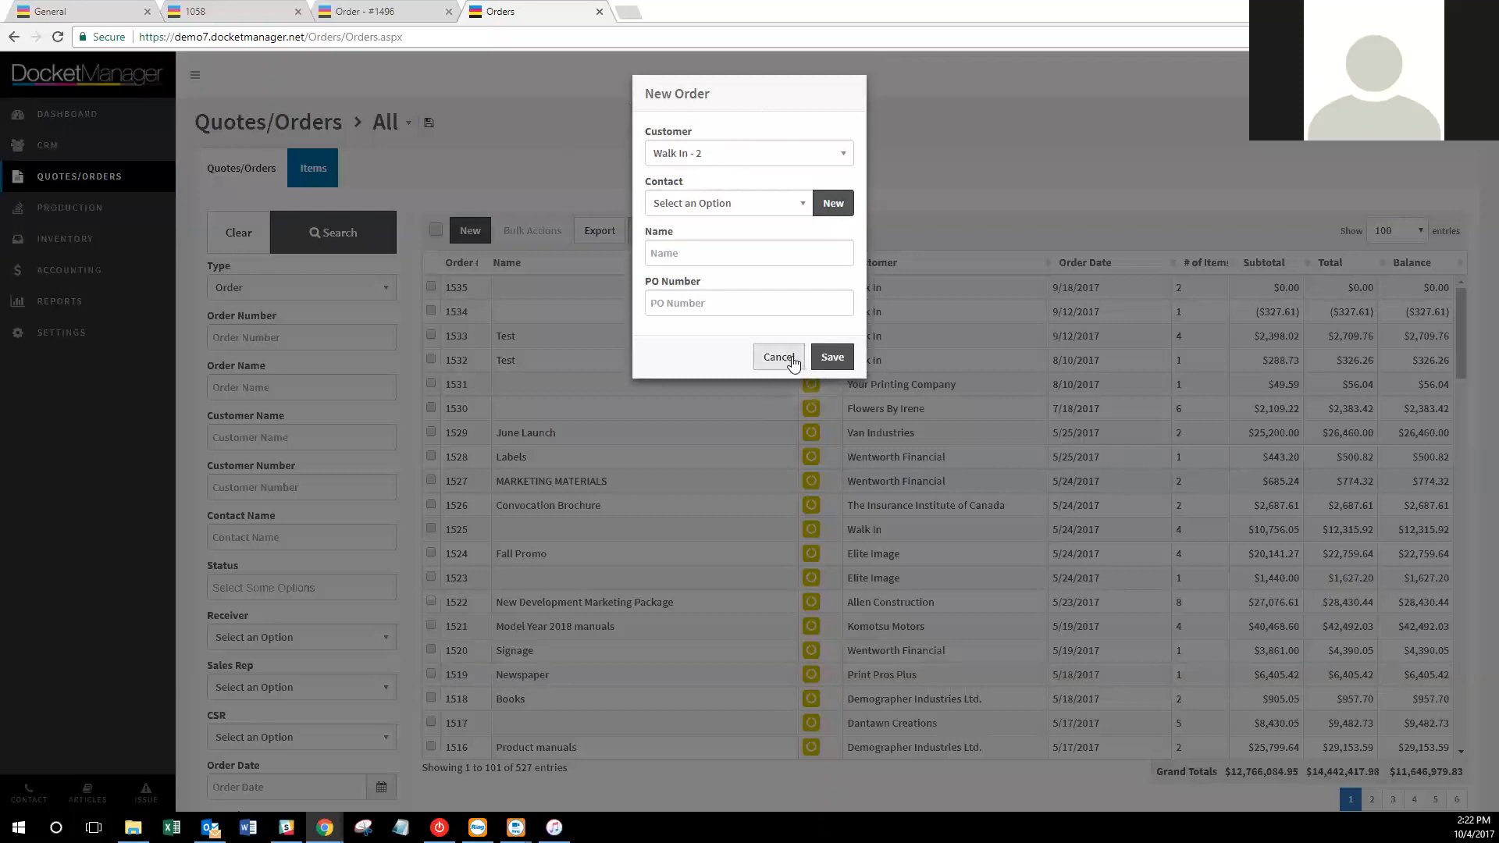
click(249, 141)
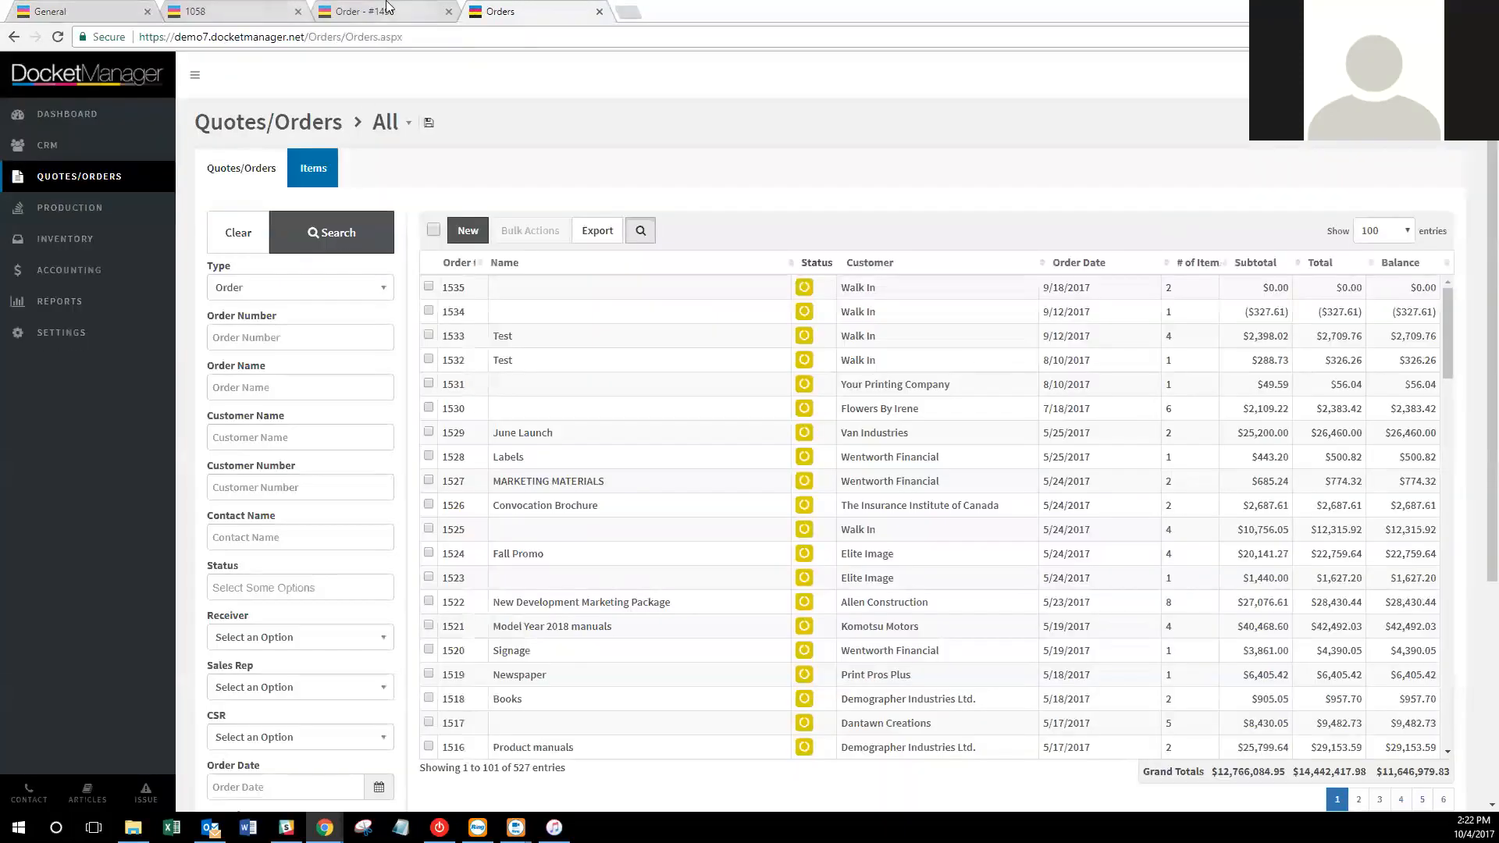
click(107, 8)
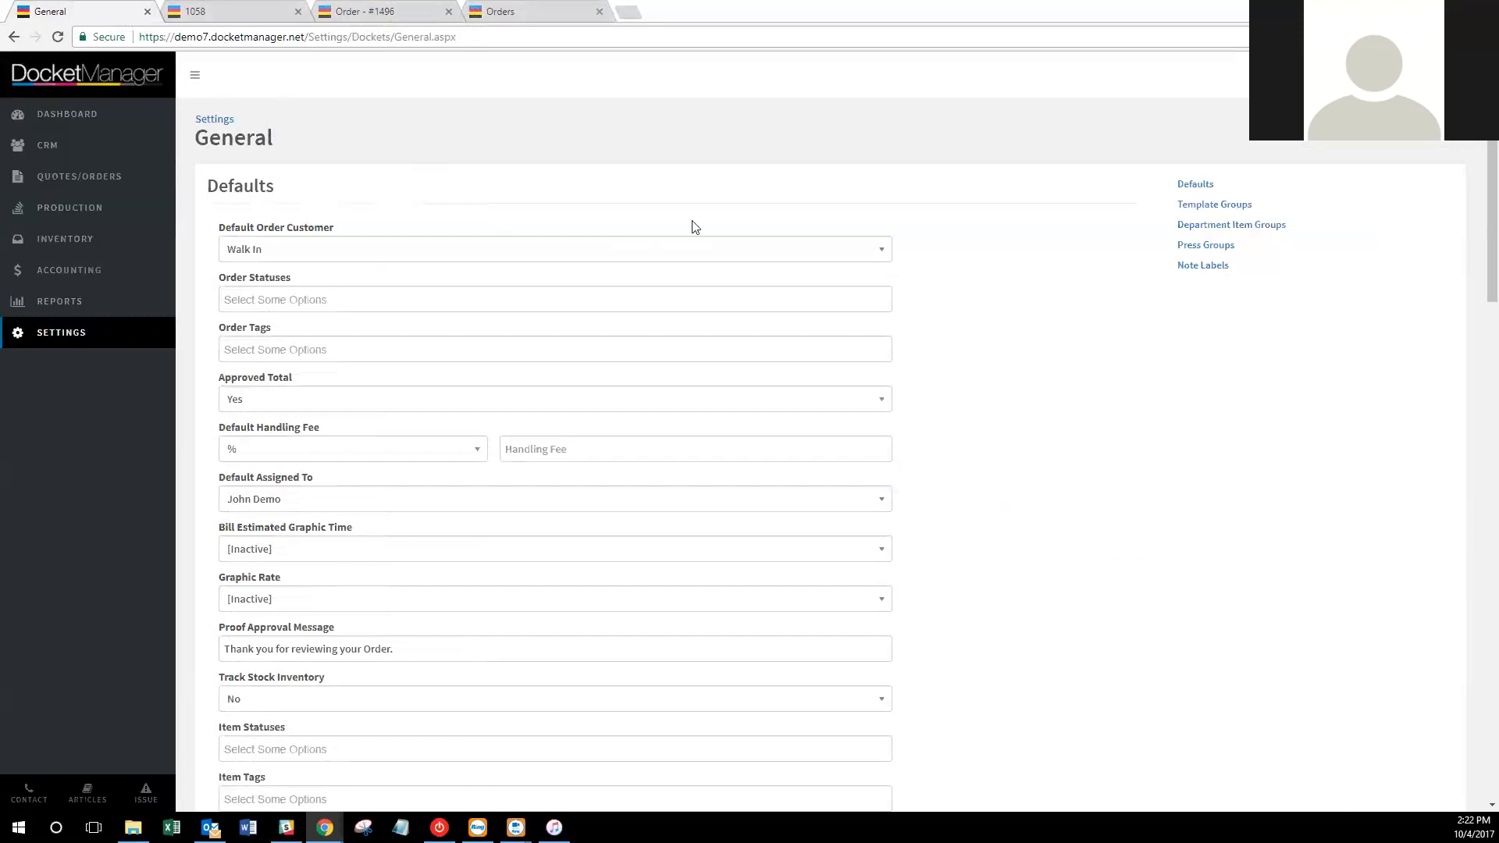
Add Proof as a default order status and set Approved Total to No.
click(436, 299)
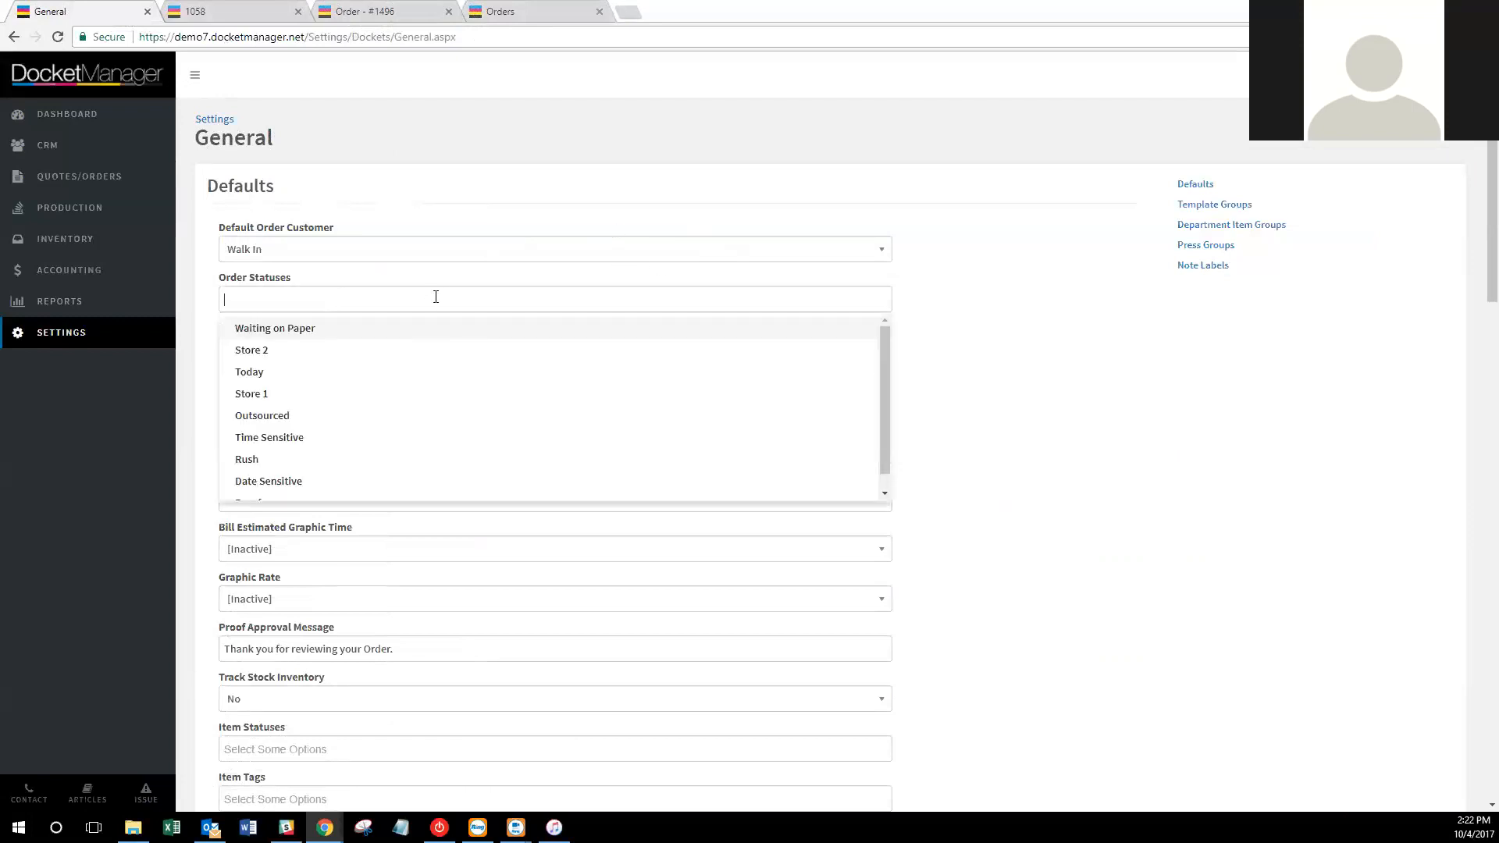
scroll(352, 367, down, 1)
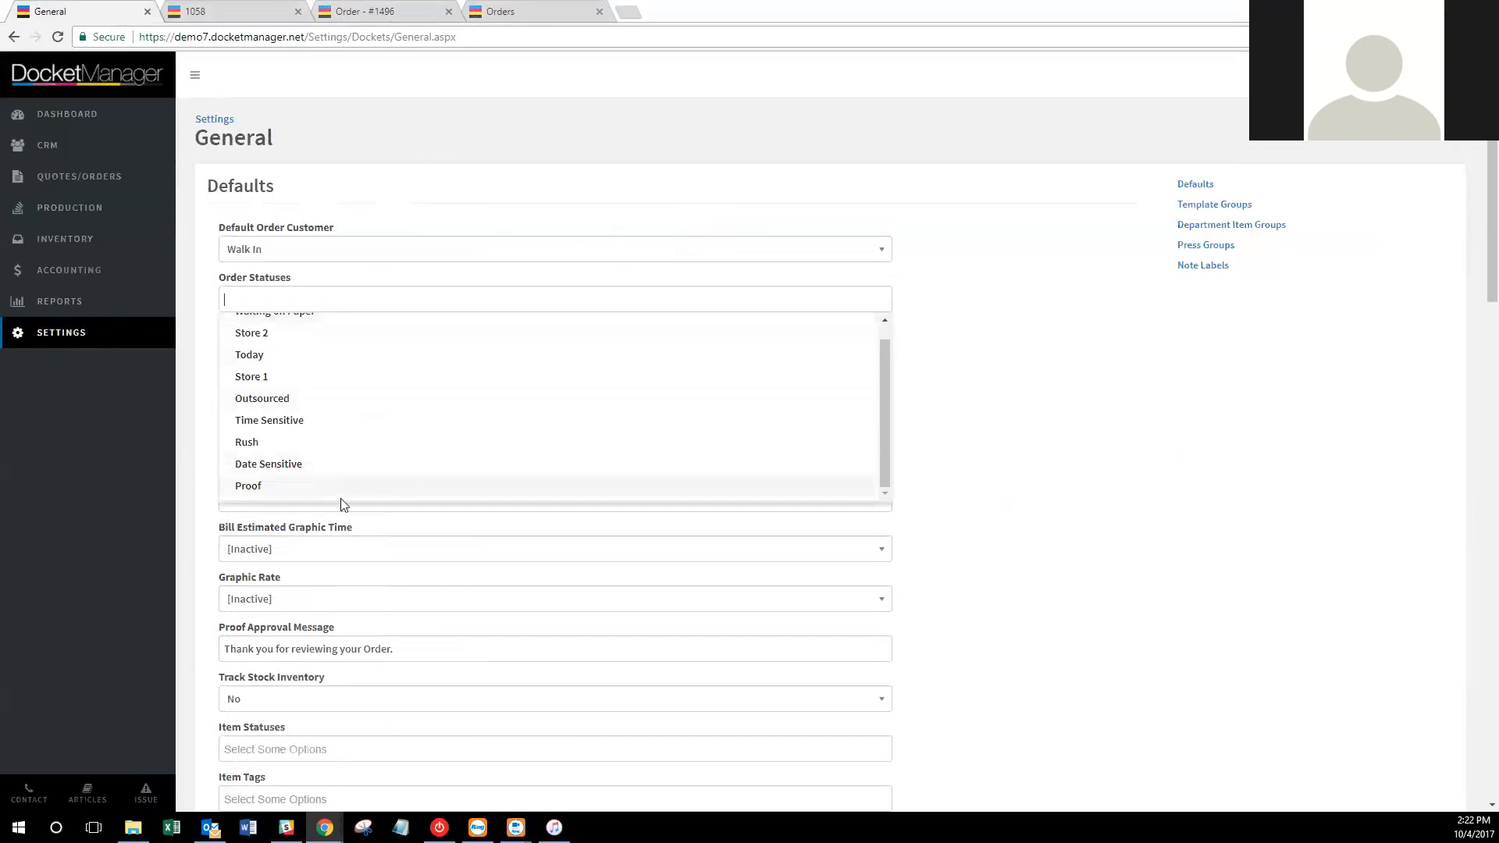
click(334, 485)
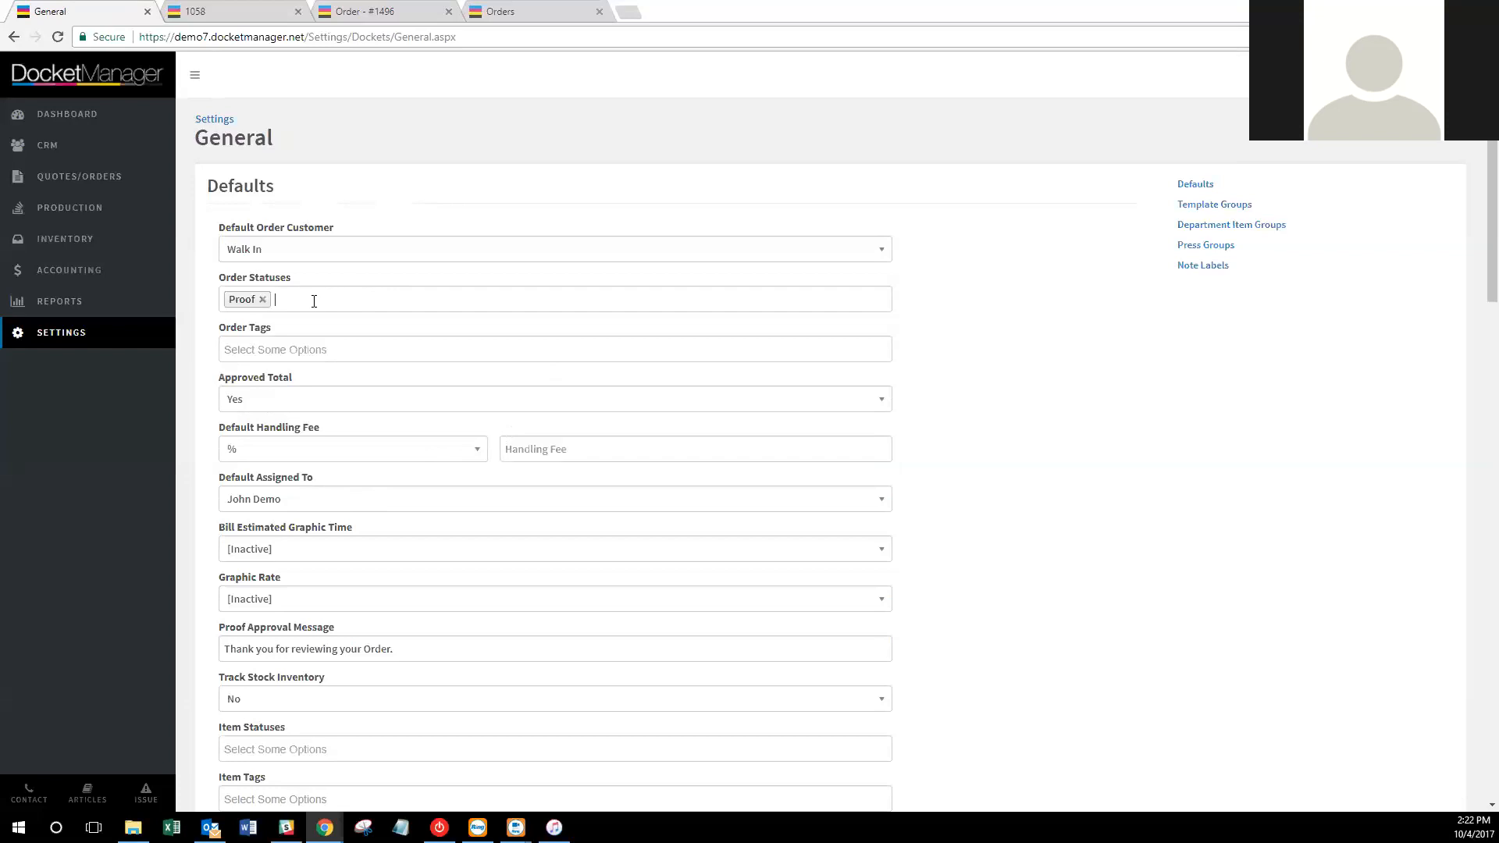
click(349, 347)
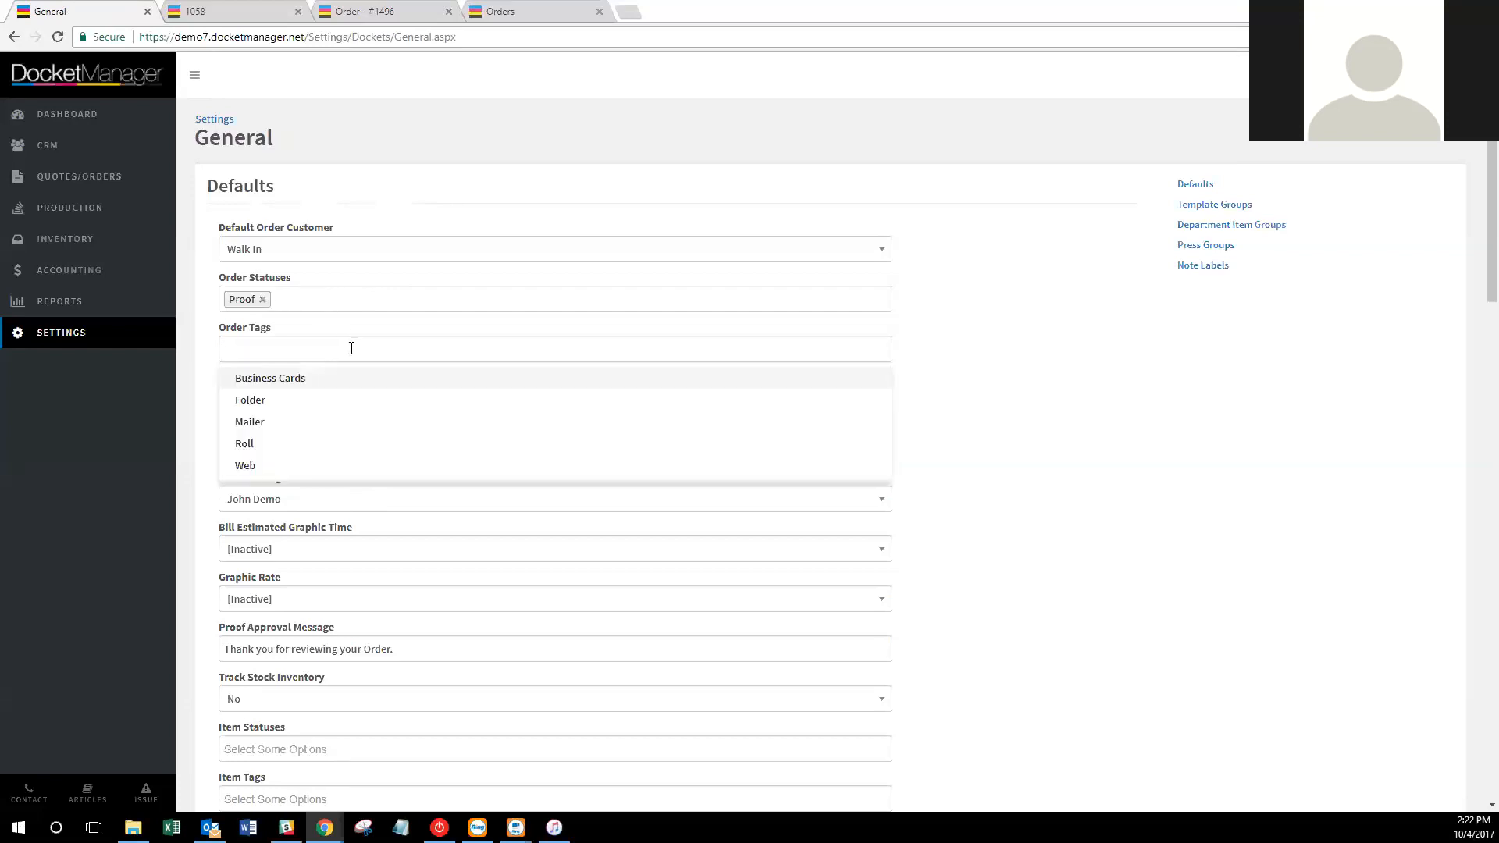
click(990, 397)
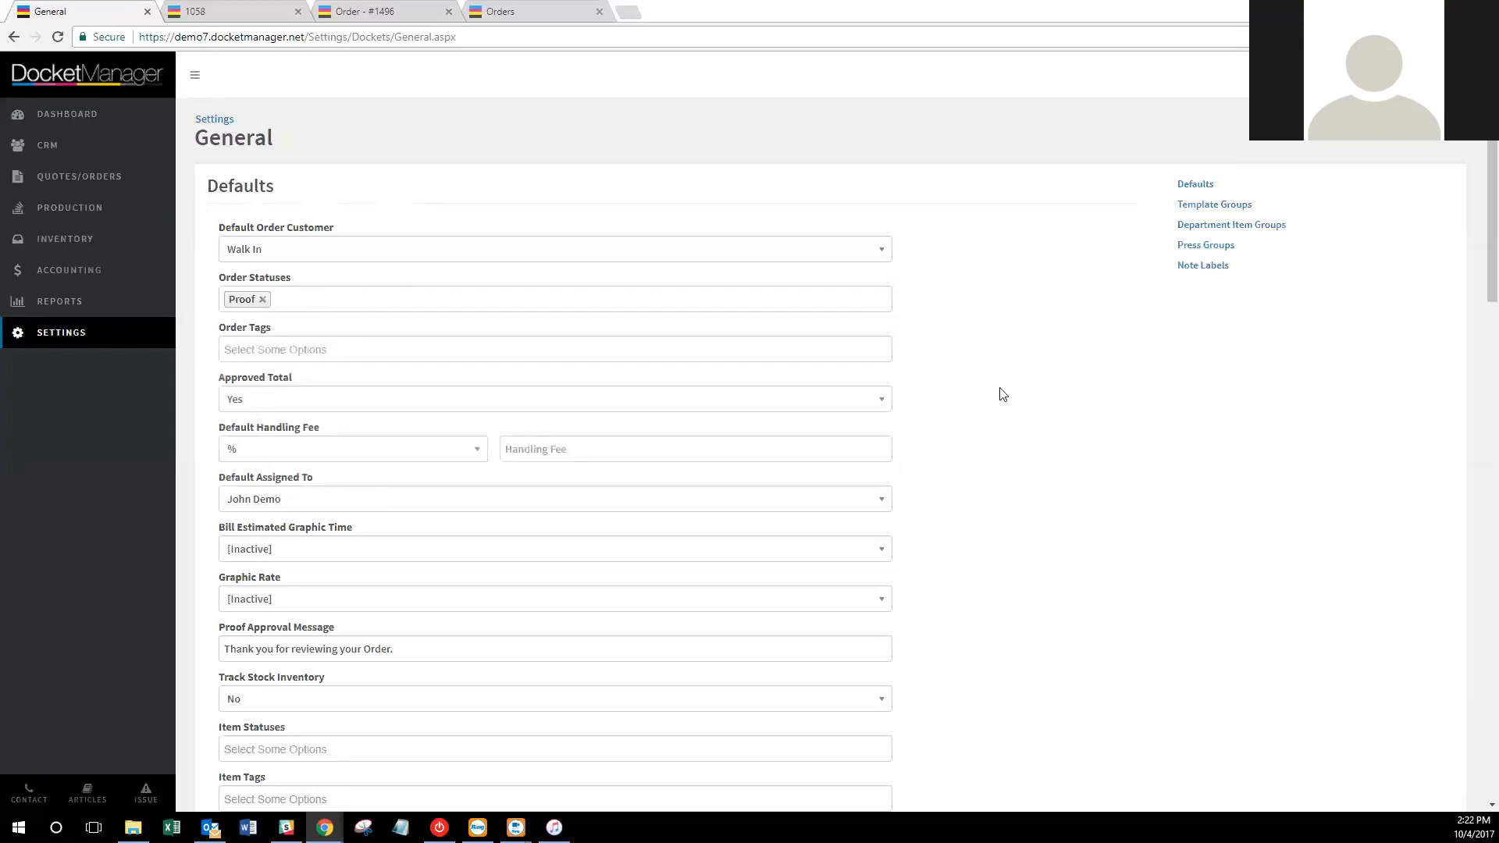
click(865, 404)
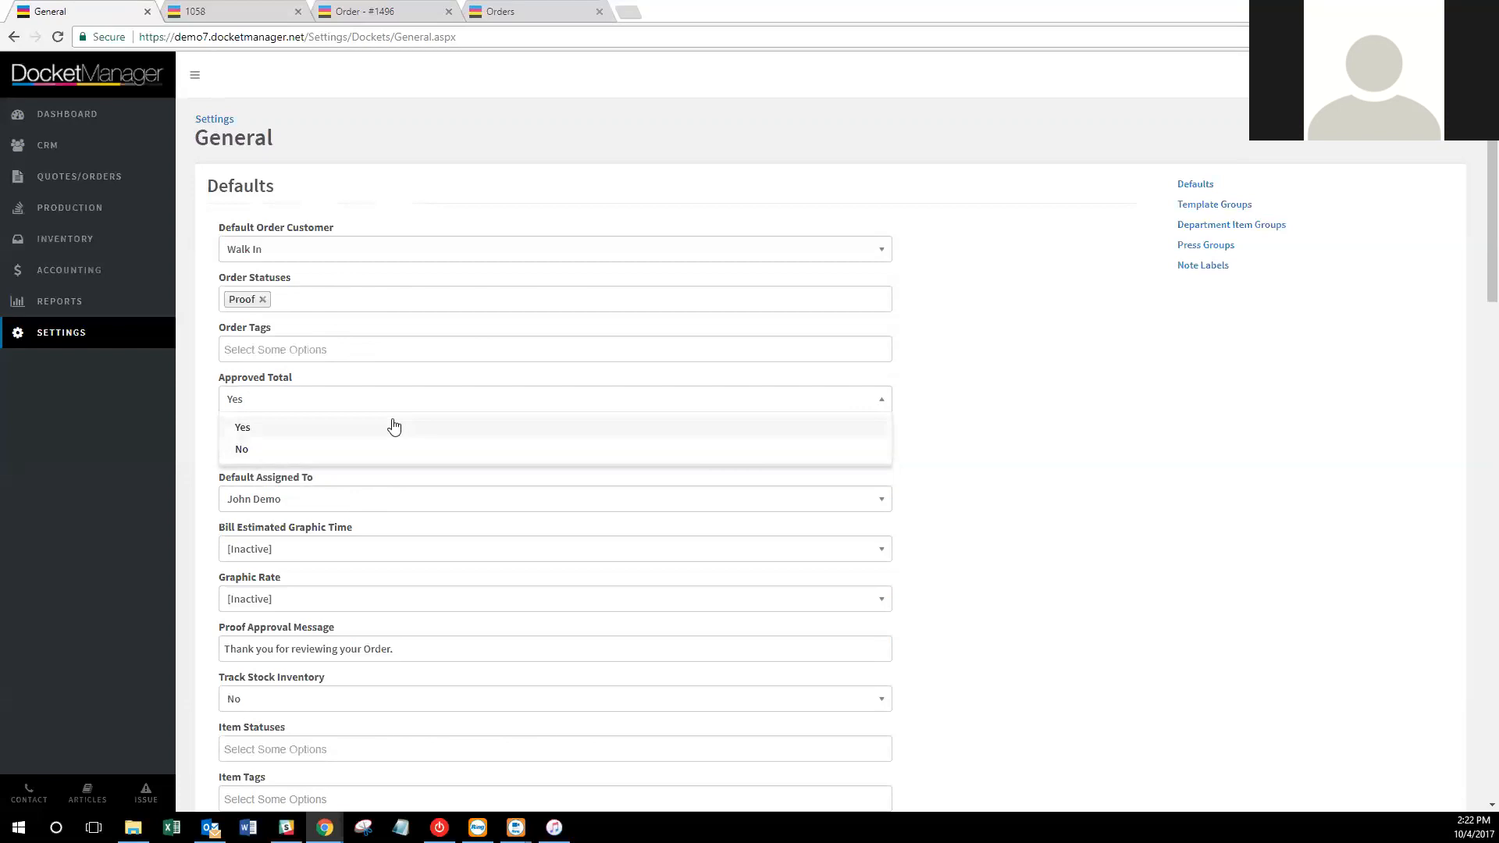
click(544, 451)
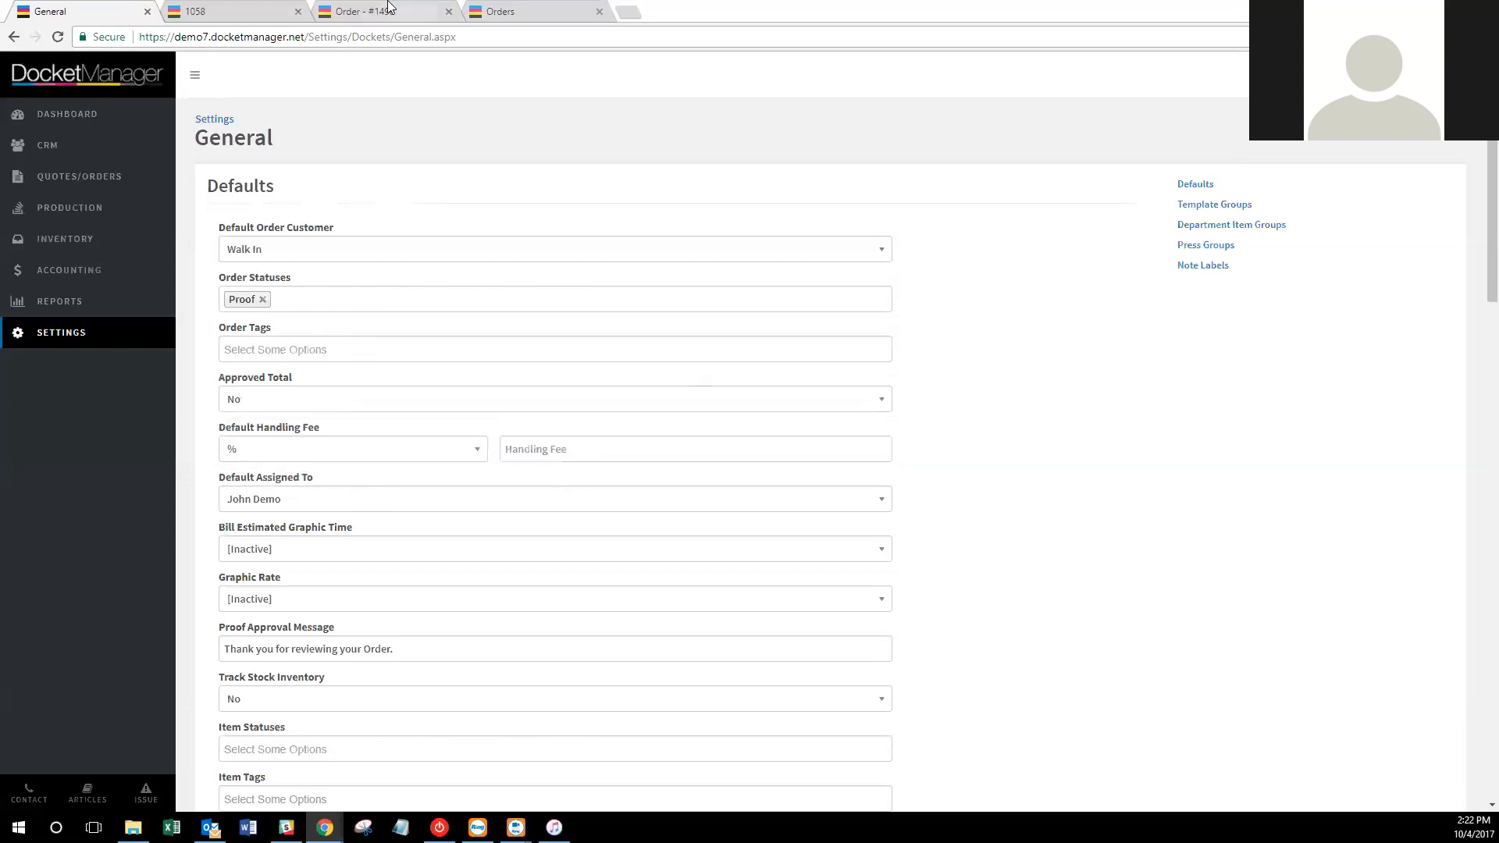
Glance at the order #1496 tab, then return to the docket settings and scroll down Defaults.
click(382, 8)
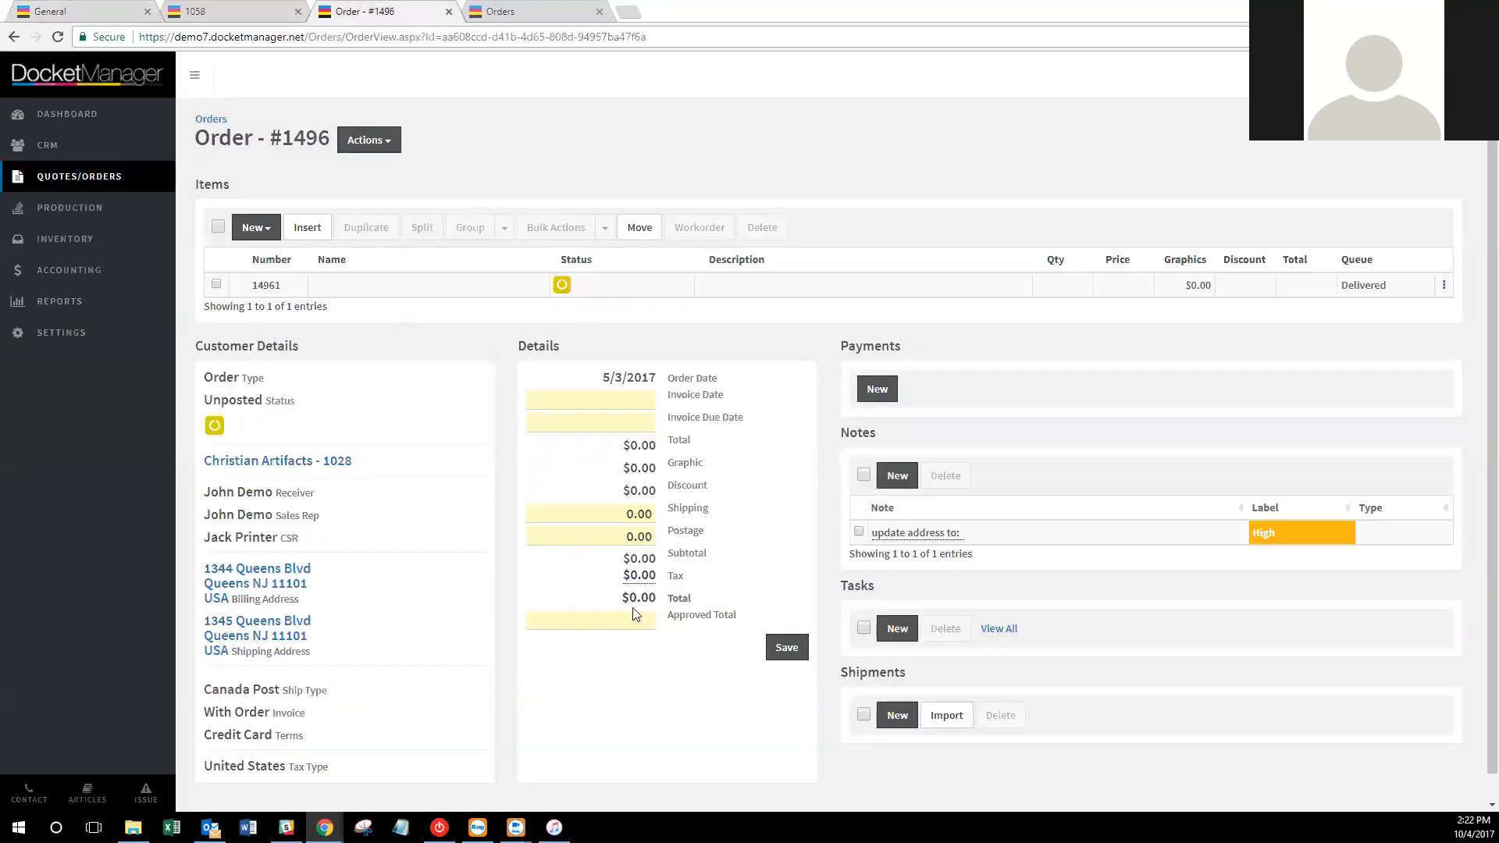
click(55, 10)
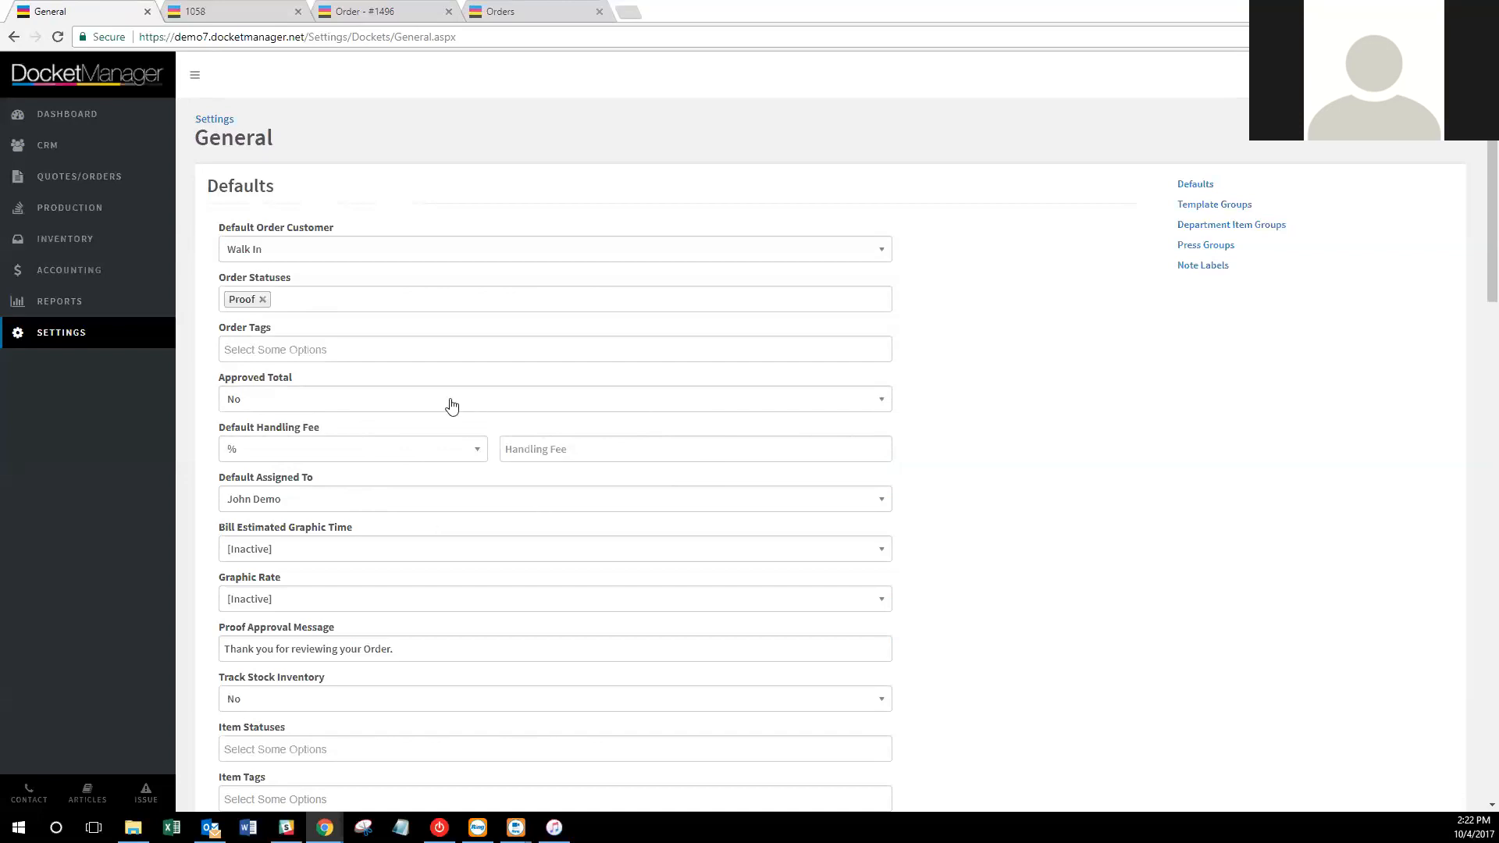
scroll(468, 408, down, 1)
scroll(588, 413, down, 1)
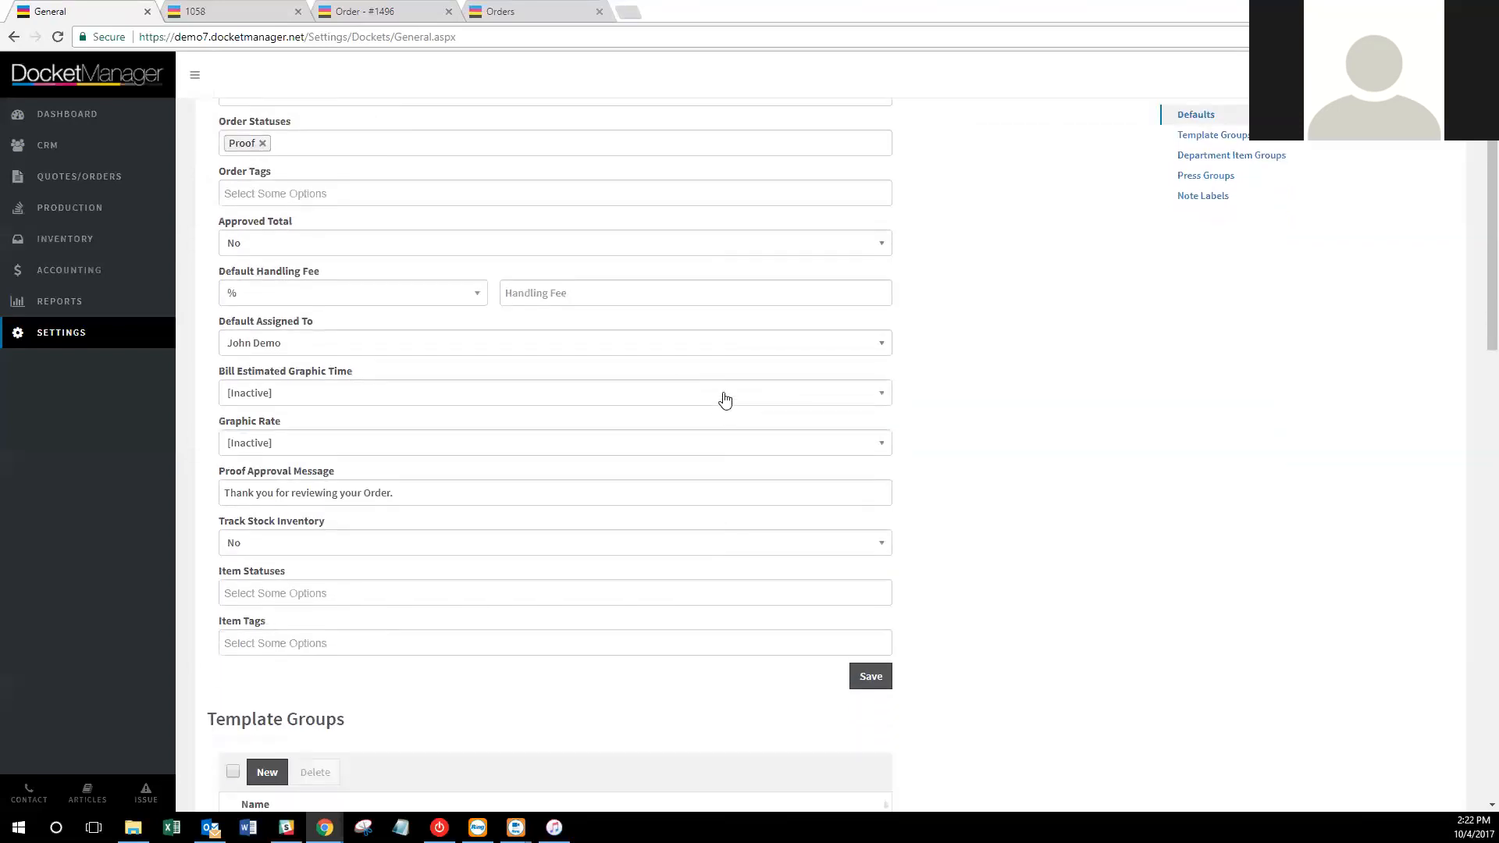
Make another staff member the default assignee, bill estimated graphic time Yes, then switch to order #1496.
click(759, 343)
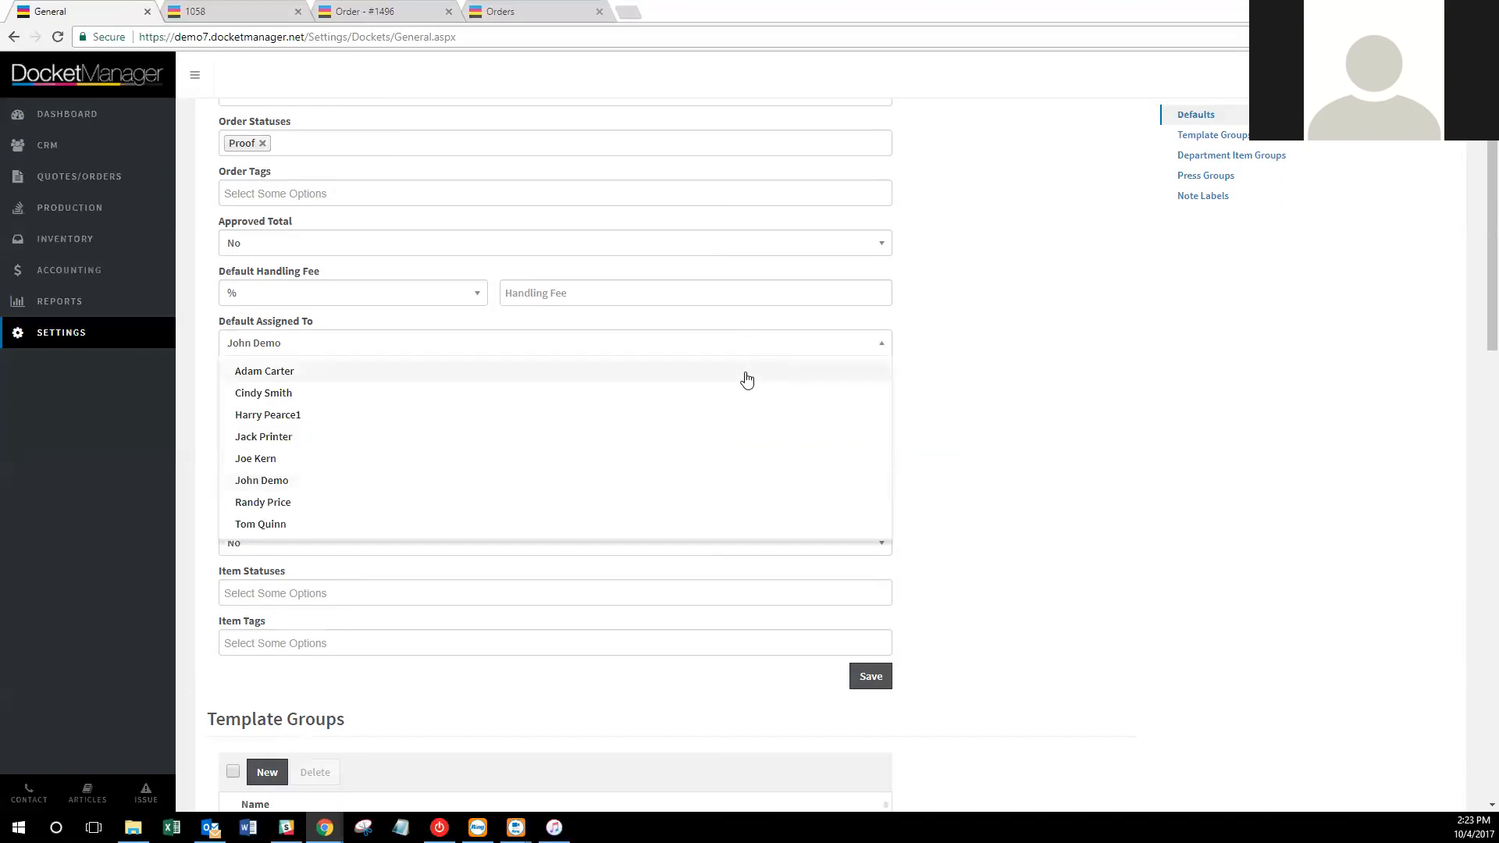
click(634, 529)
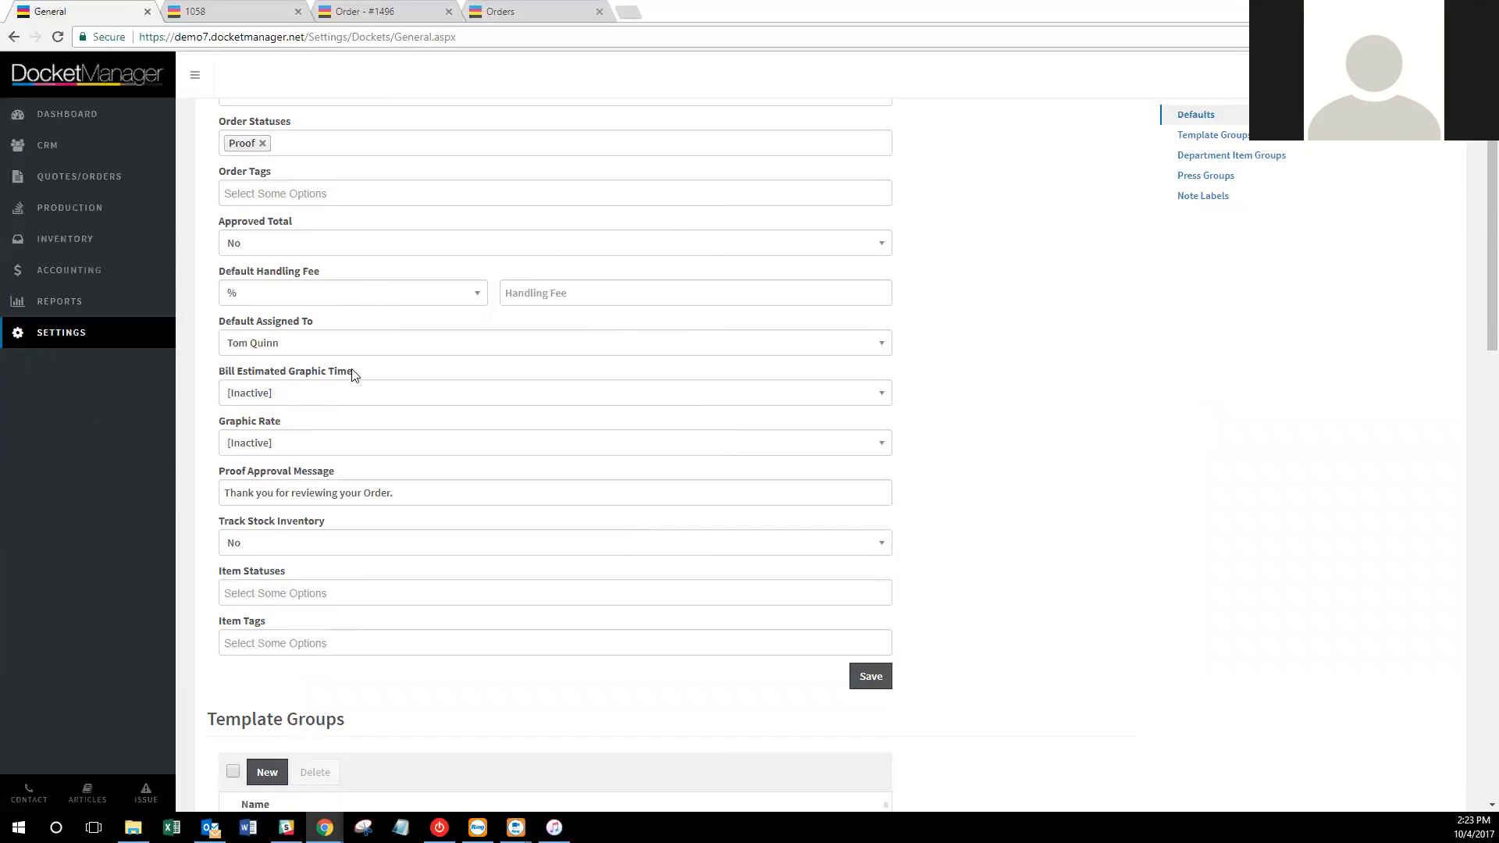
click(348, 392)
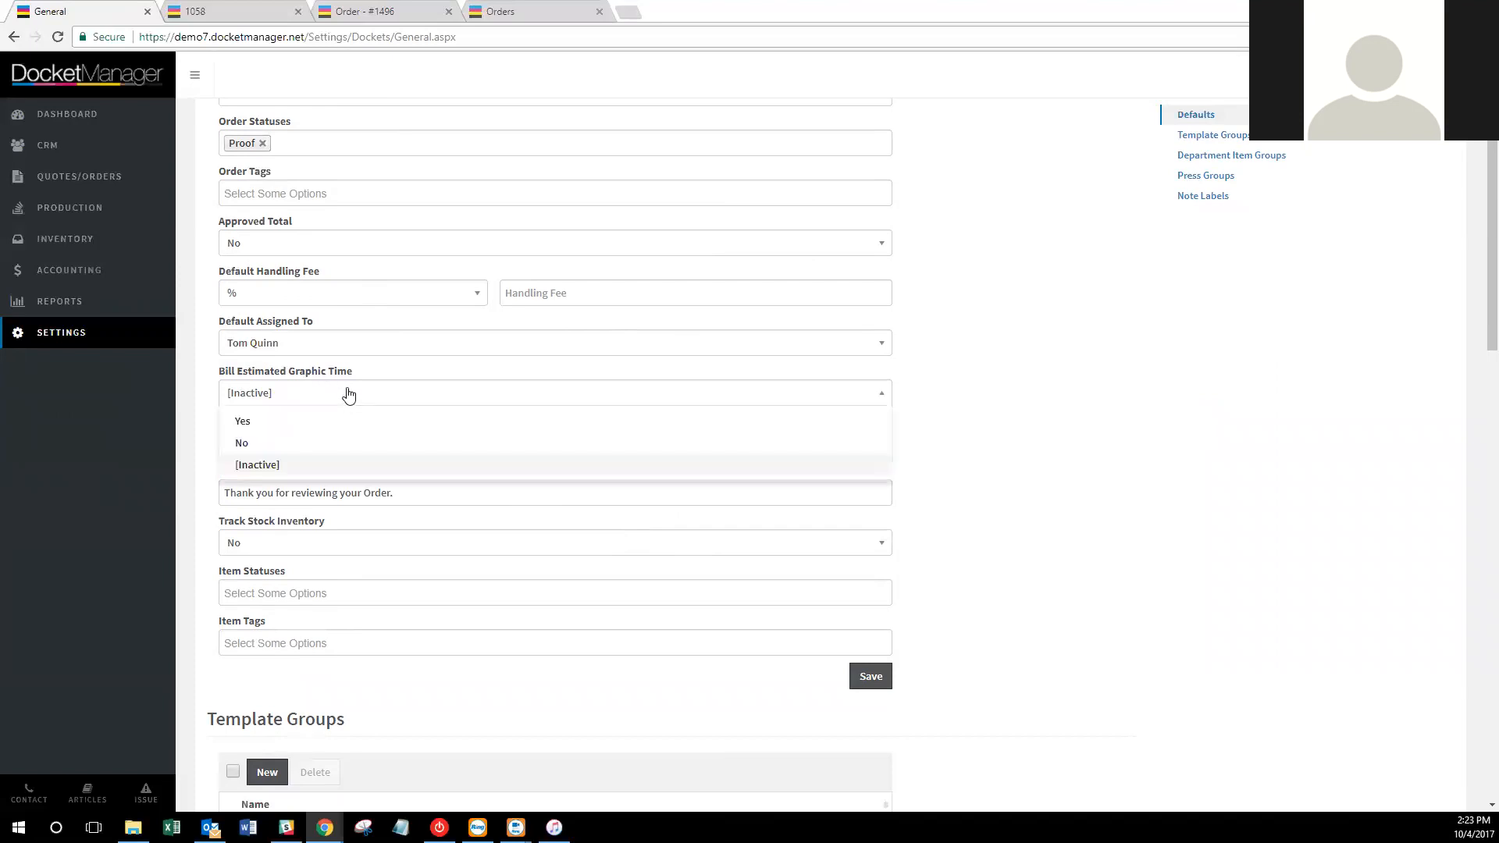
click(376, 427)
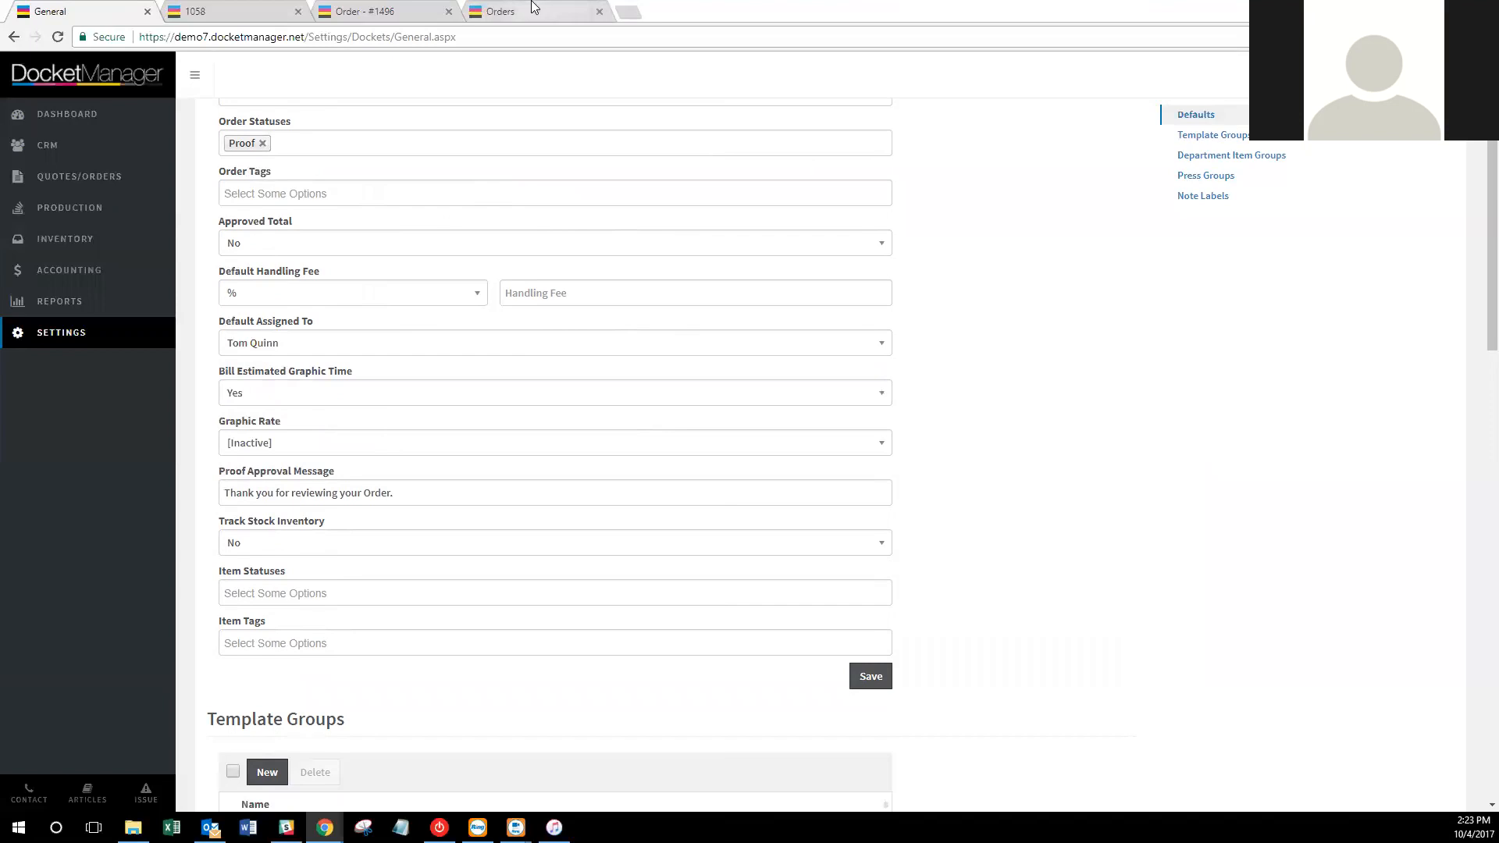
click(533, 10)
click(414, 9)
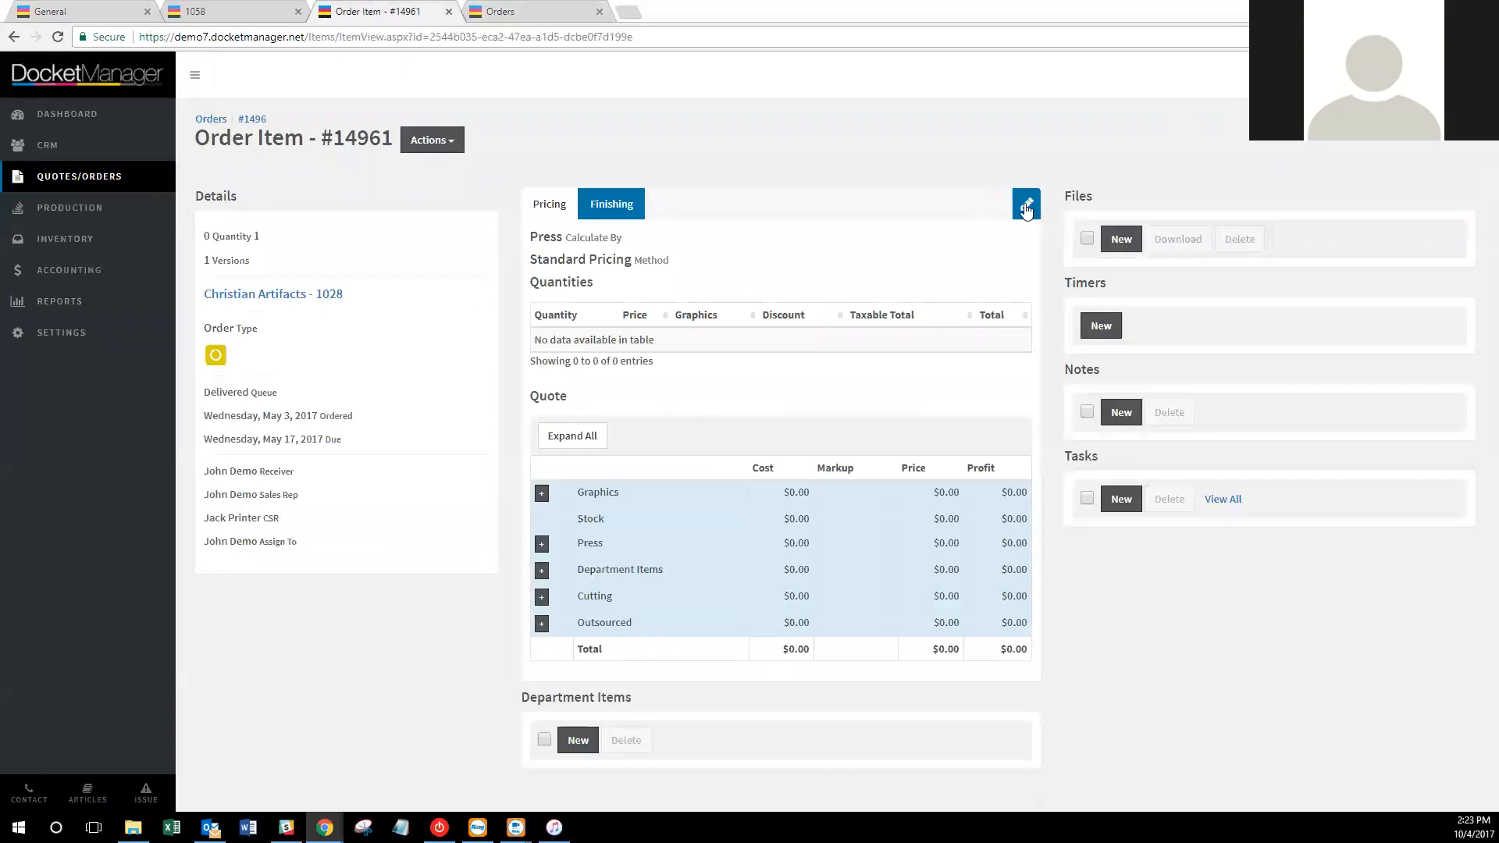
Enter 30 estimated graphic minutes on item #14961, leaving its billing at No, then close the 1058 tab.
click(668, 205)
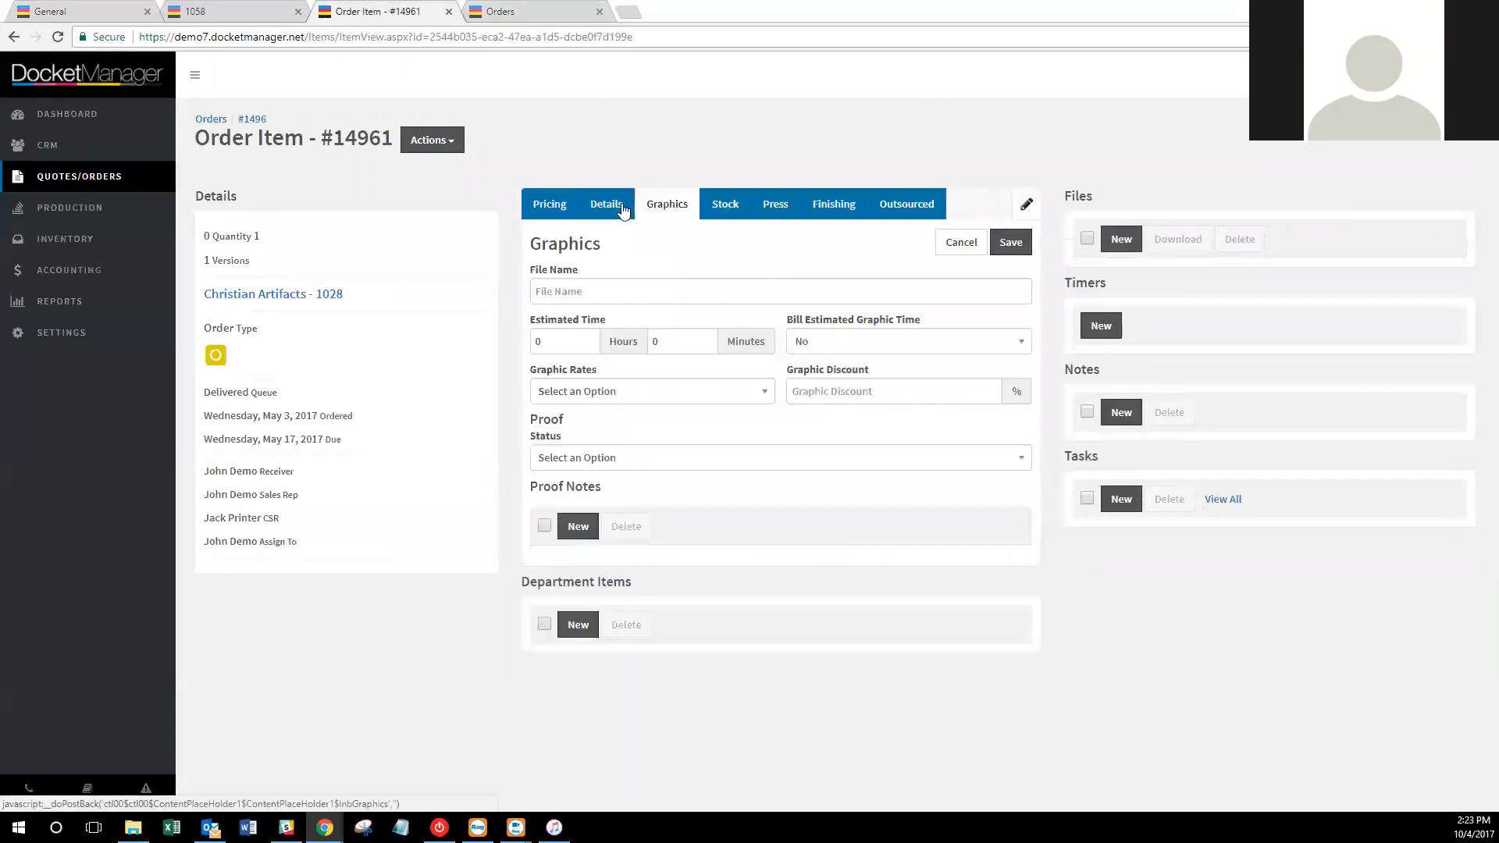
click(649, 343)
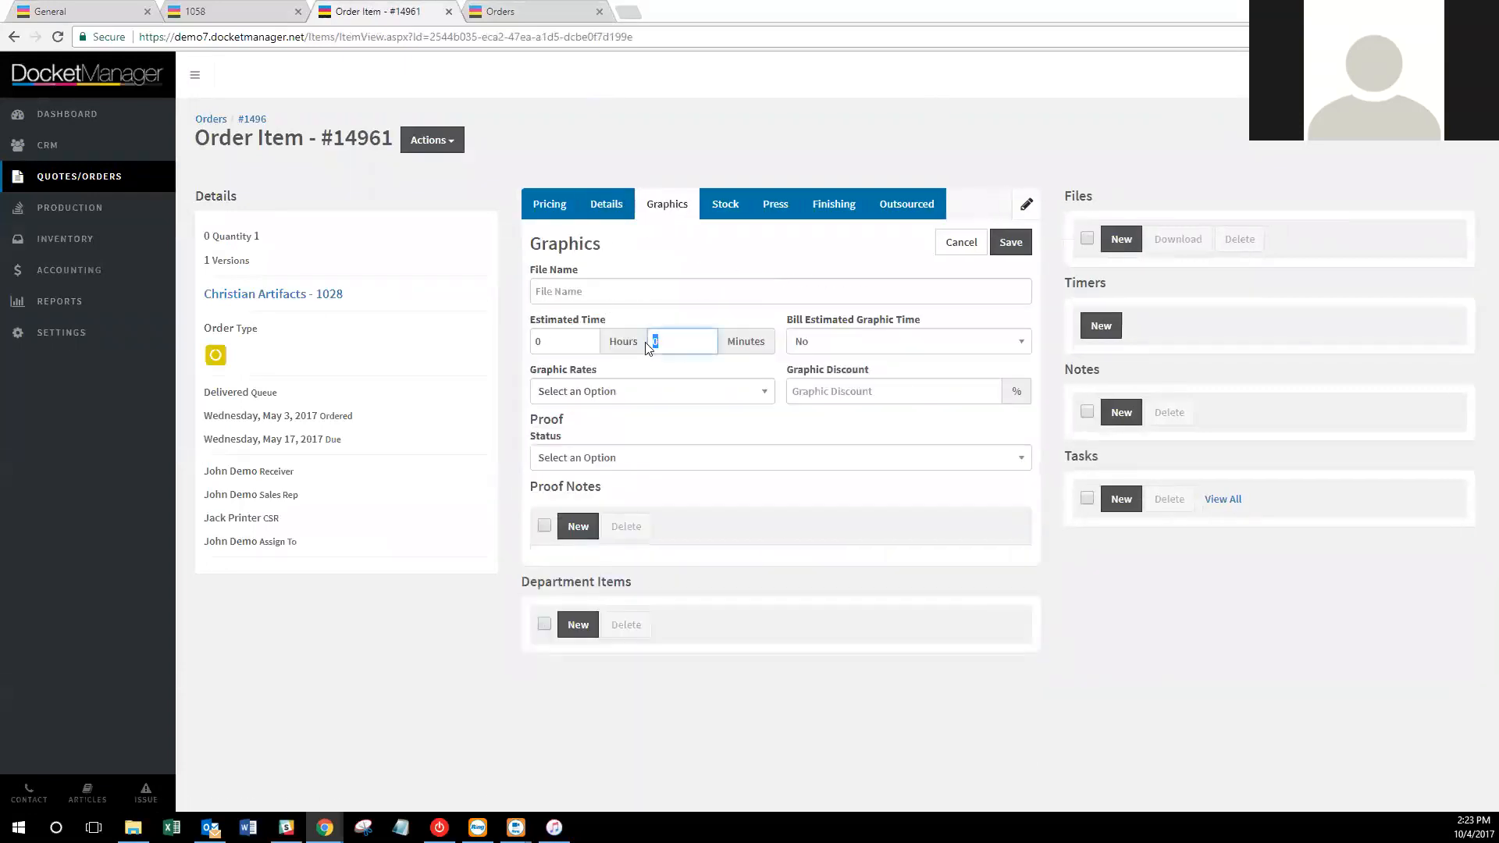
text(30)
click(908, 348)
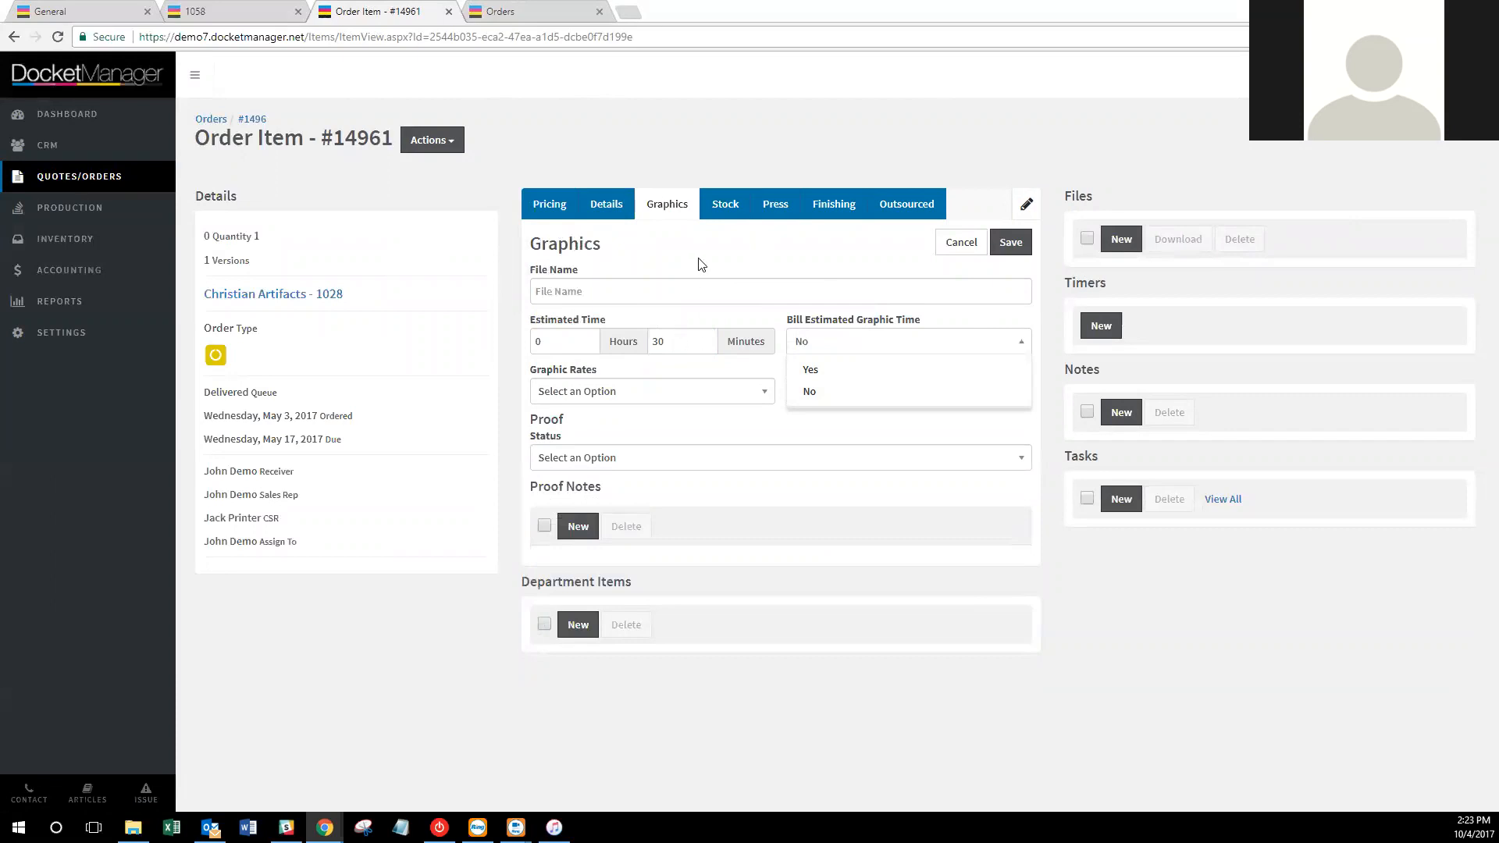
click(712, 275)
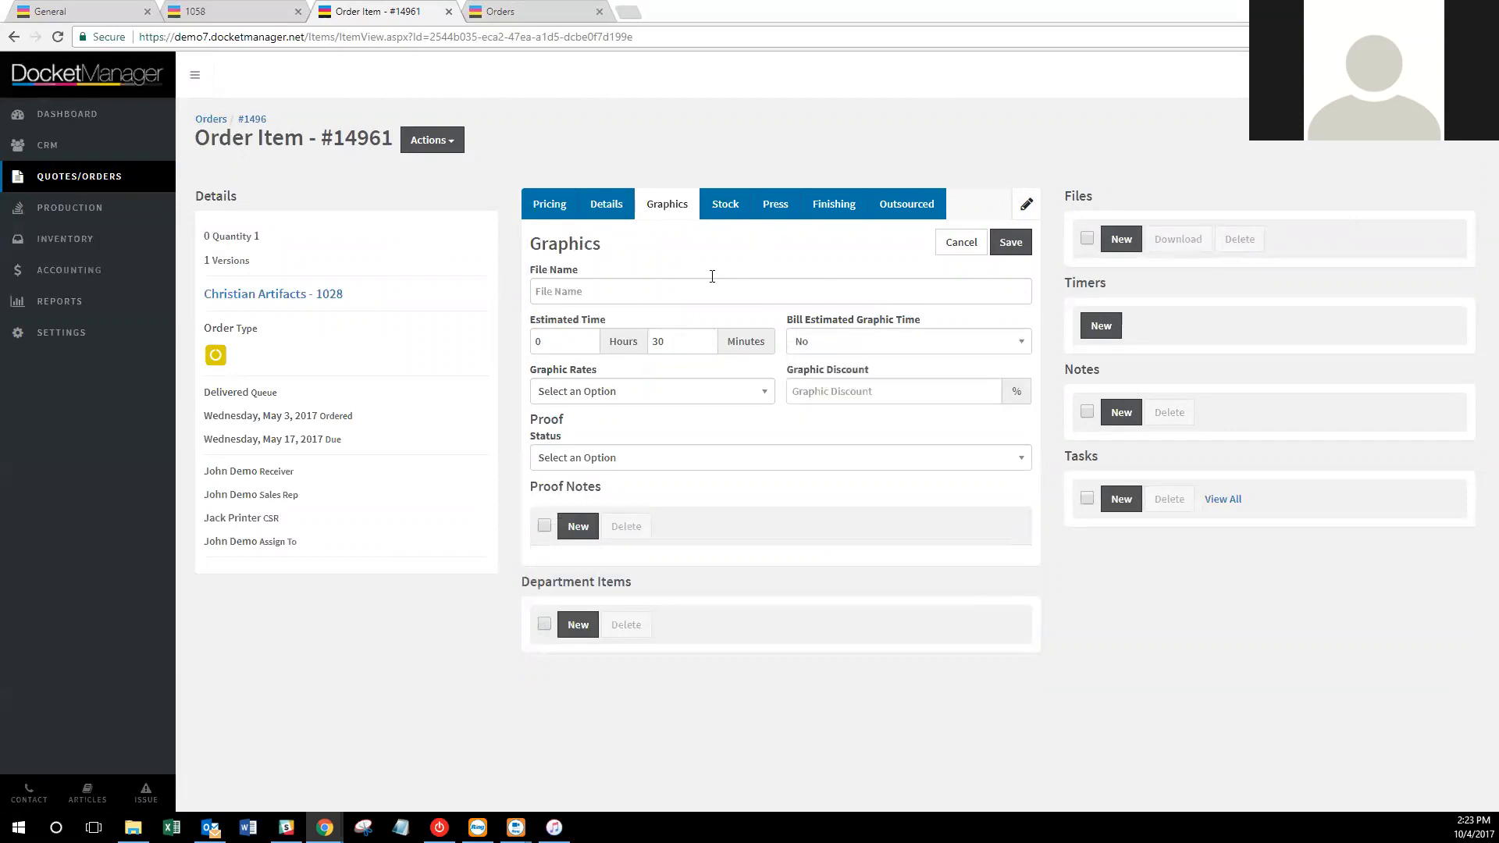
click(219, 6)
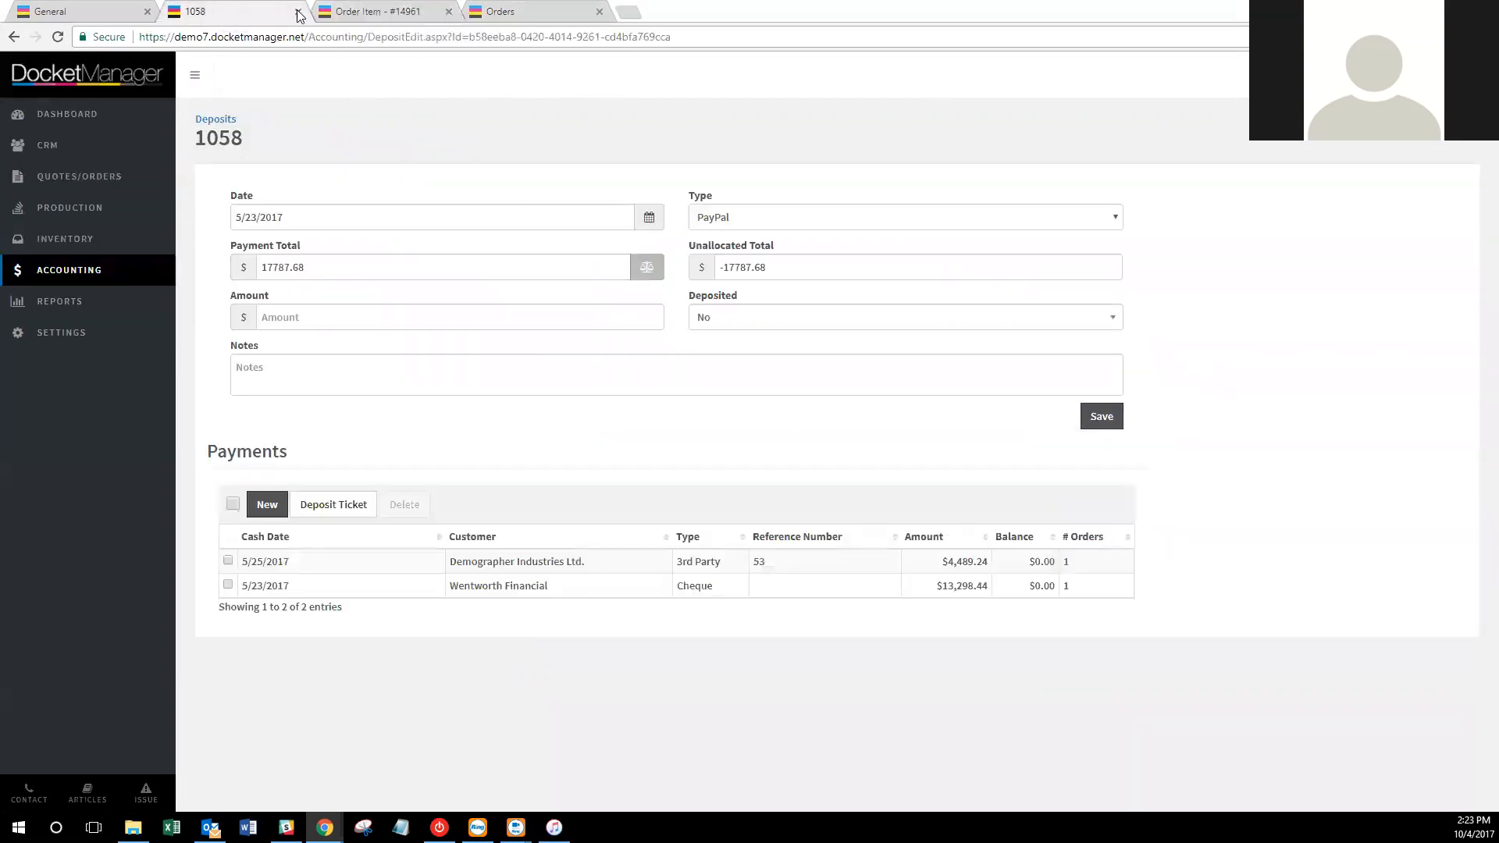
click(298, 11)
Keep estimated graphic time billing at Yes and choose the Graphic - $95.00/hr rate.
click(108, 13)
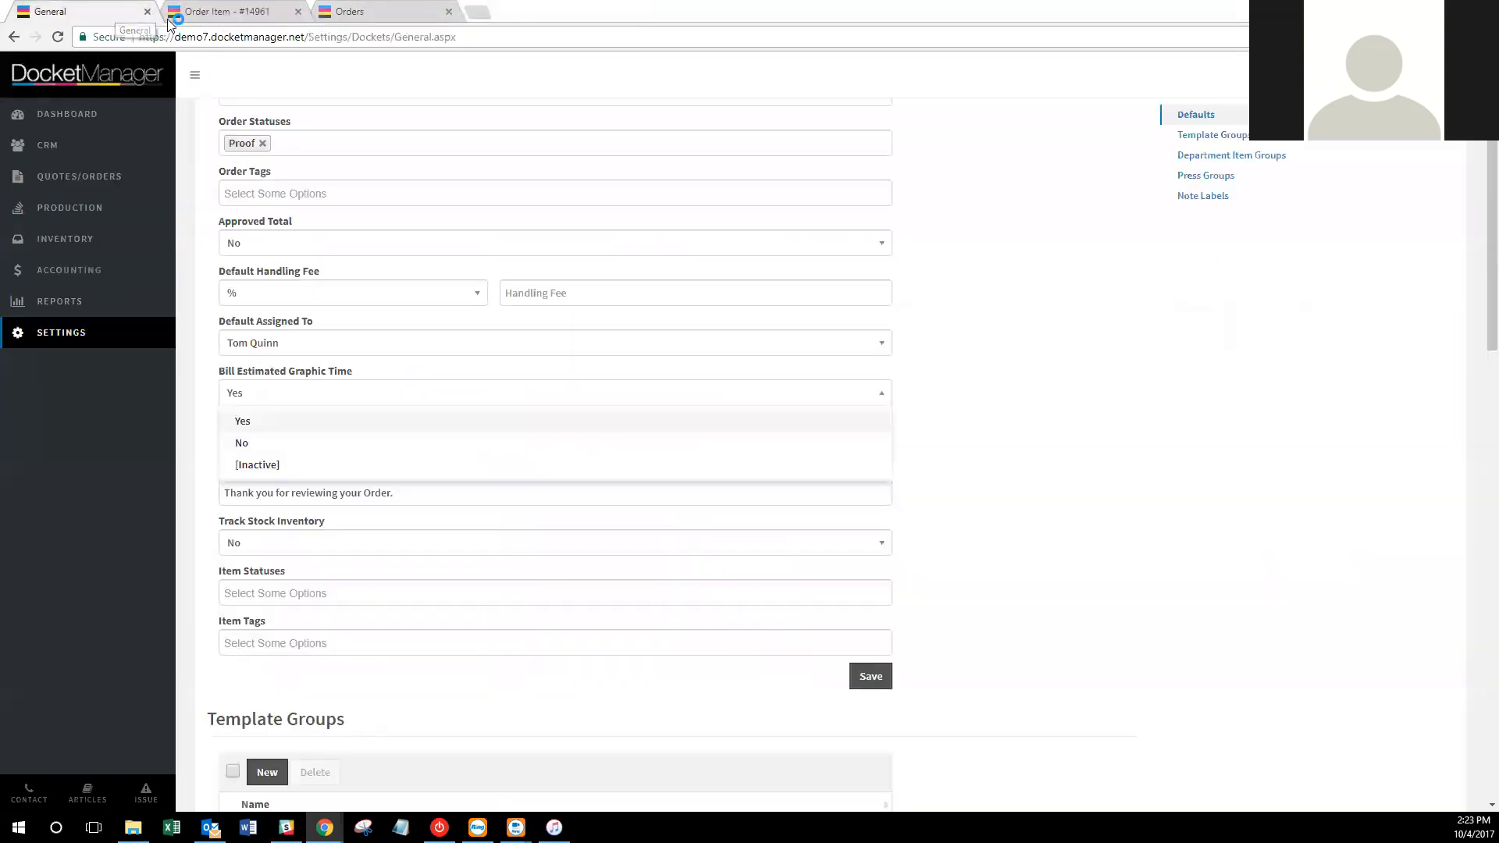
click(475, 422)
click(437, 442)
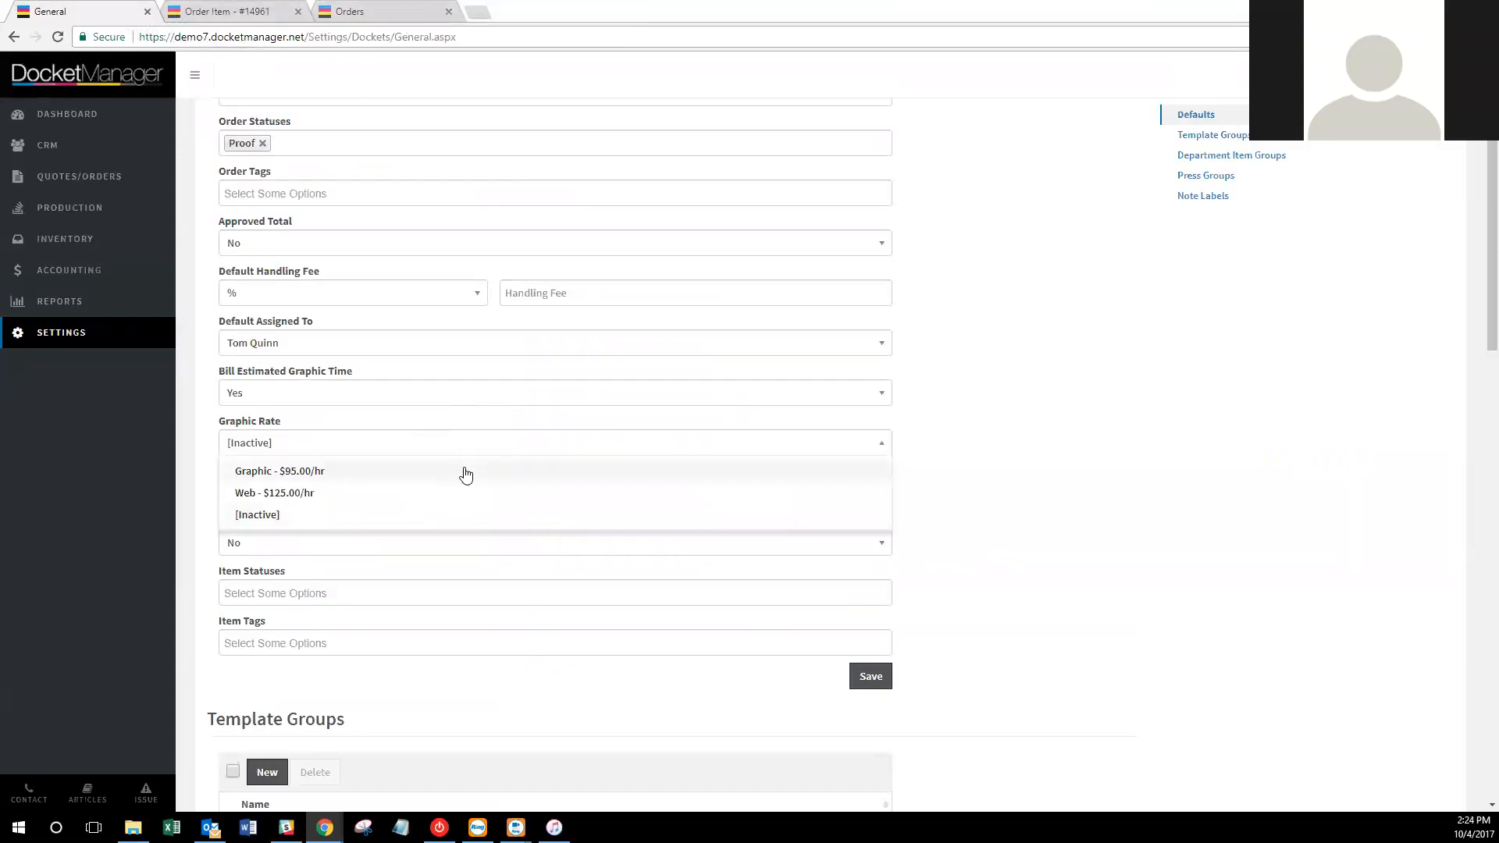
click(465, 472)
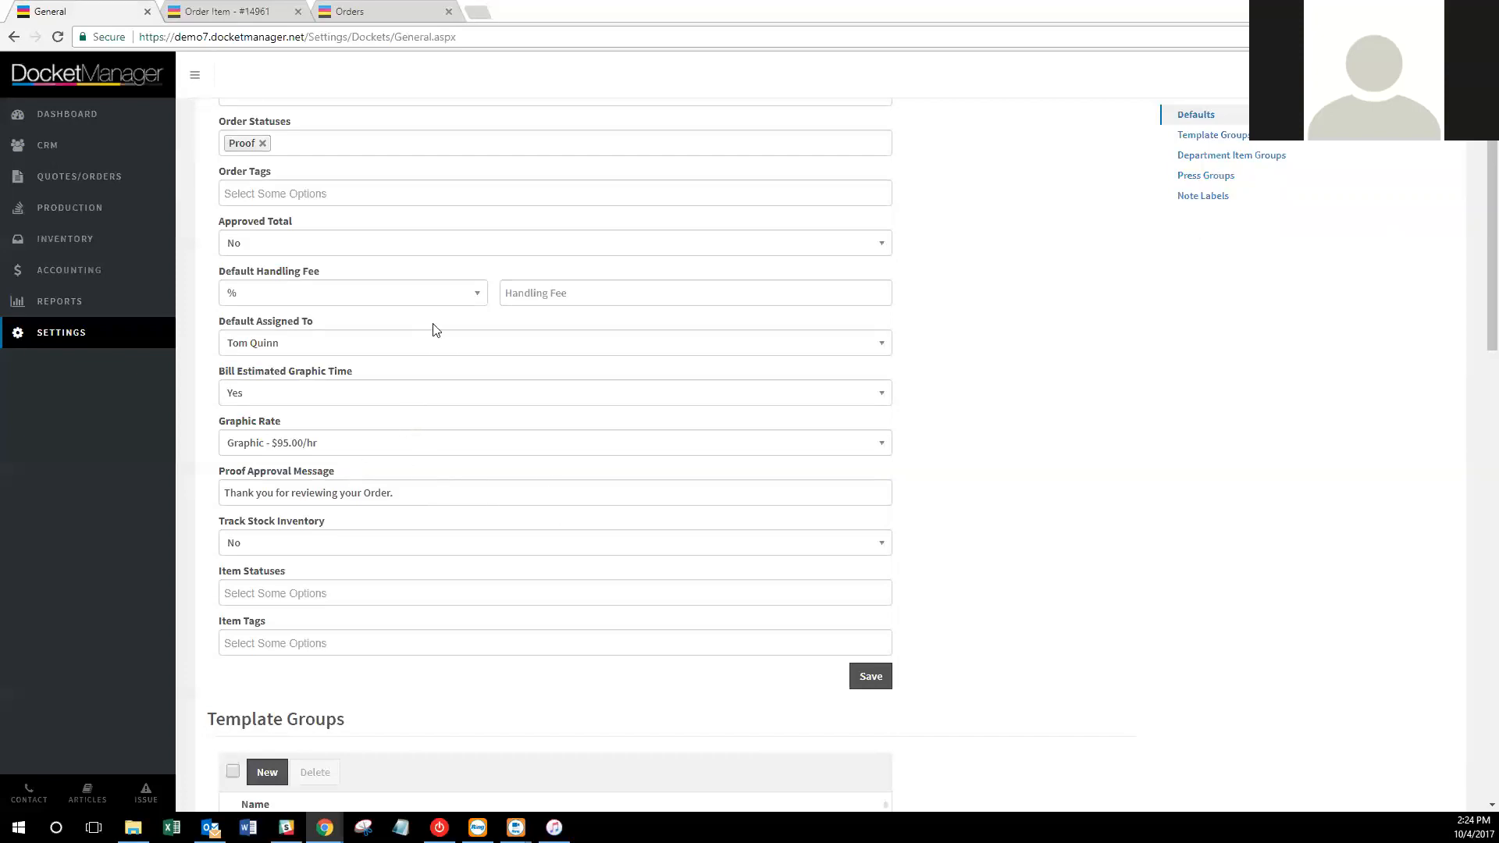
Set Track Stock Inventory to Yes and save the docket default settings.
scroll(601, 357, up, 1)
scroll(601, 357, down, 1)
click(395, 544)
click(401, 576)
scroll(586, 578, down, 1)
click(494, 515)
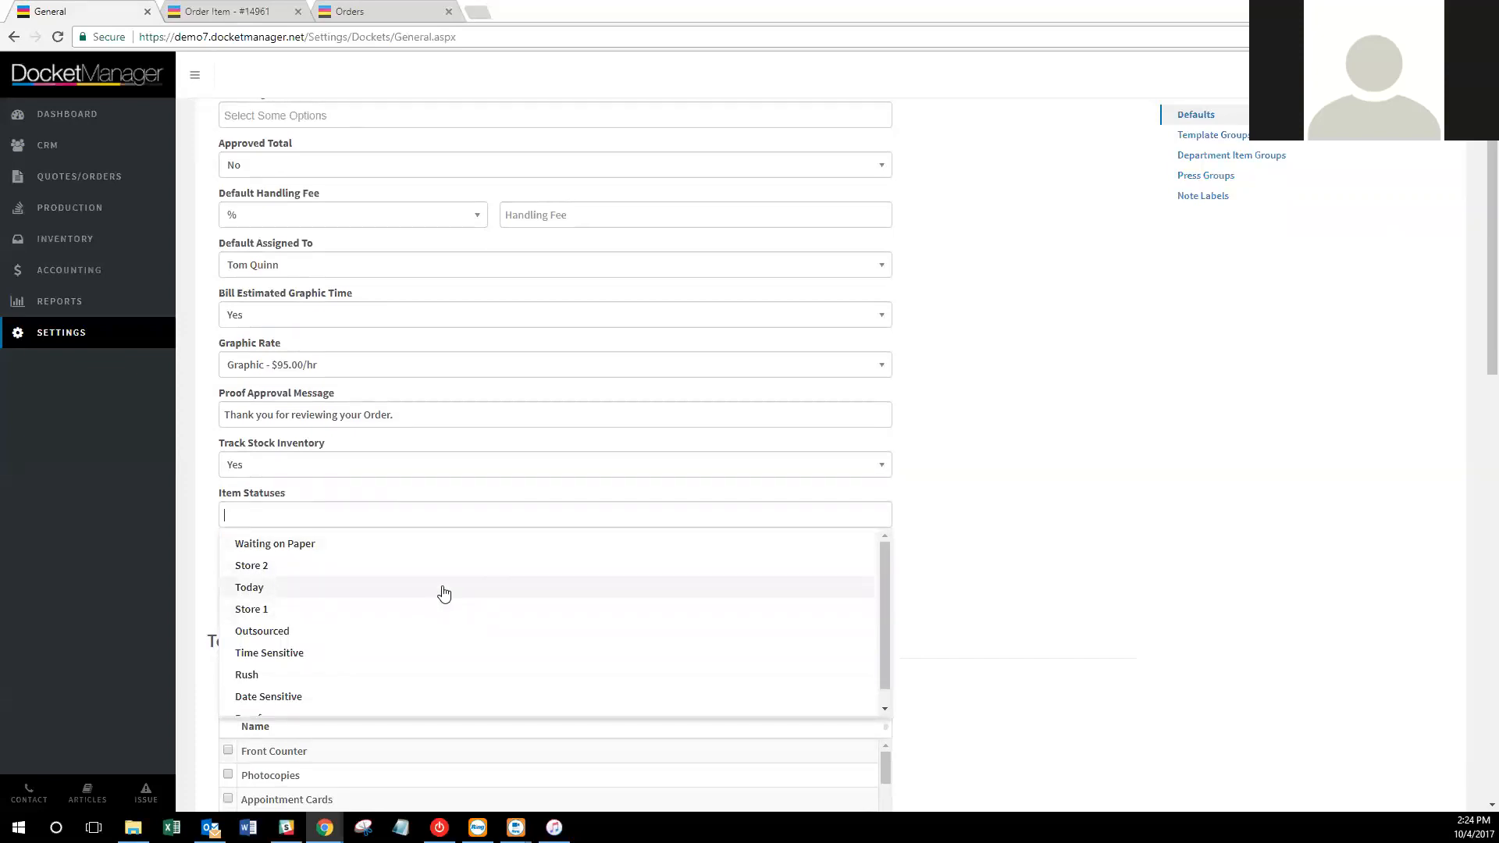
scroll(1061, 585, down, 1)
click(1062, 581)
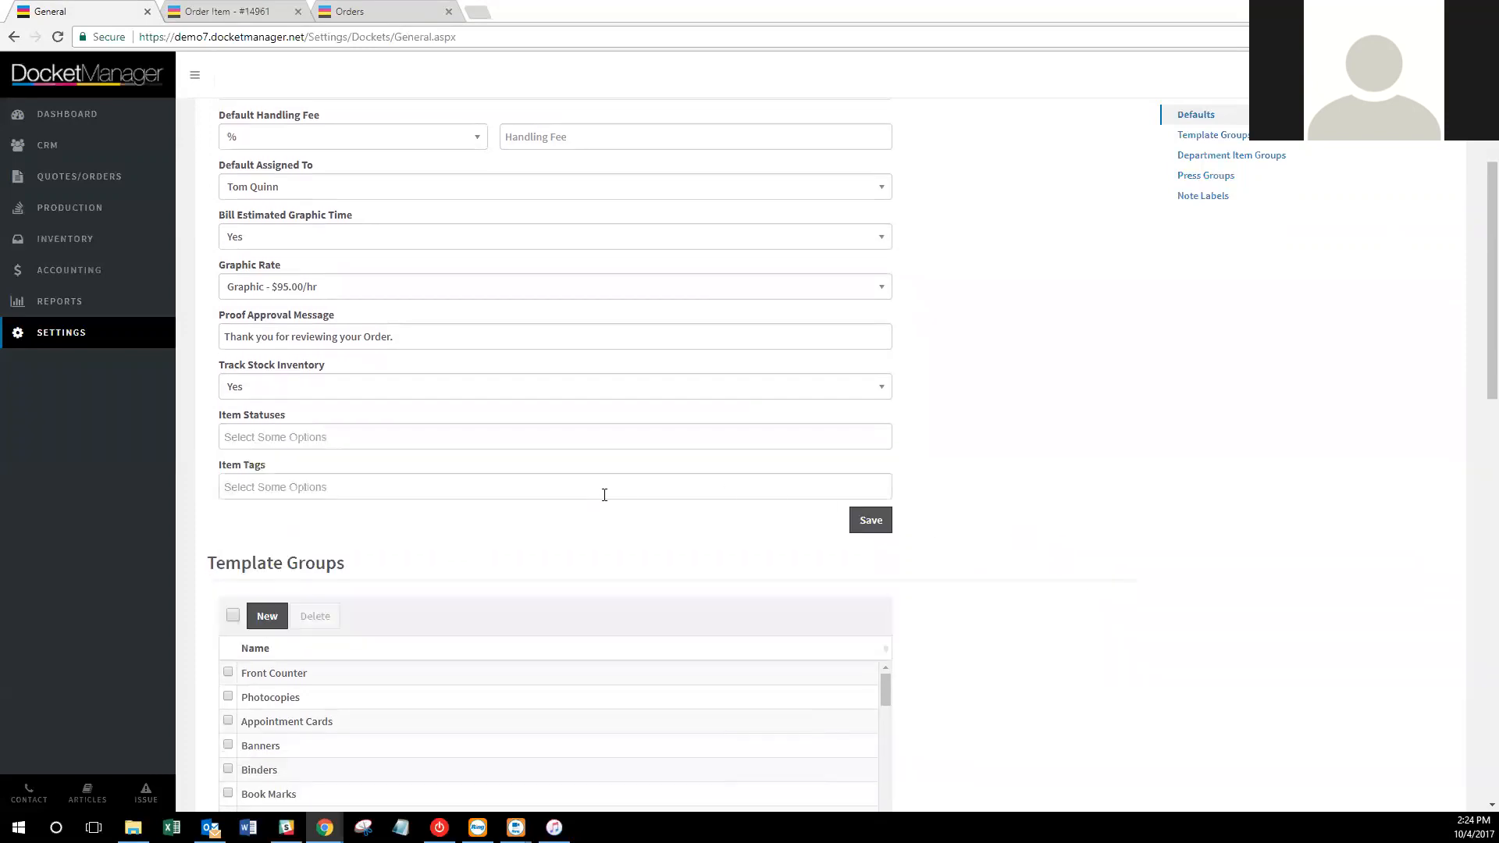
click(868, 519)
scroll(1053, 503, down, 3)
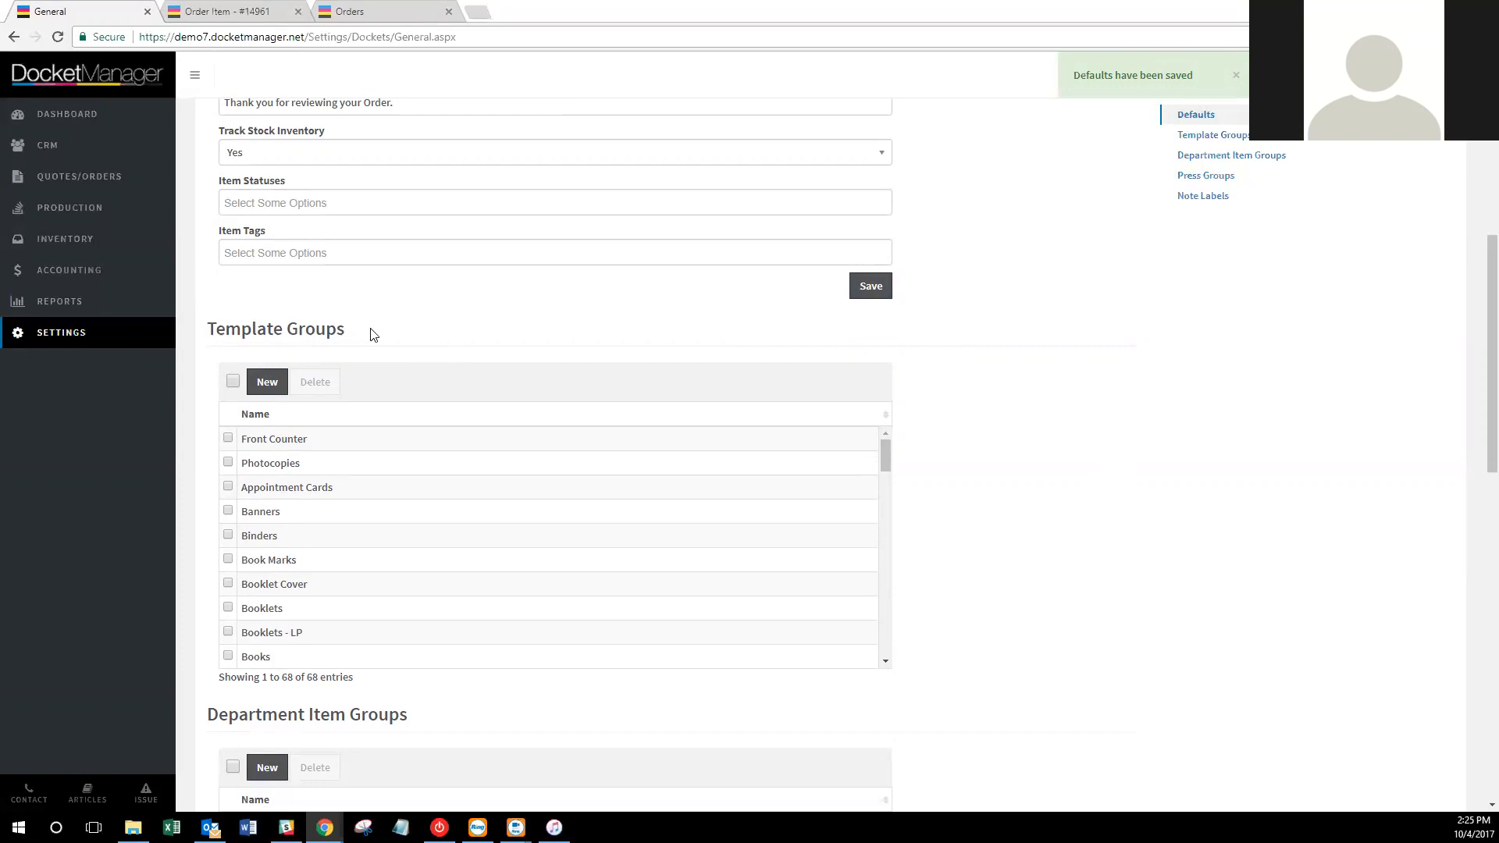
Add a new template group named Calendar and save it.
scroll(373, 332, down, 1)
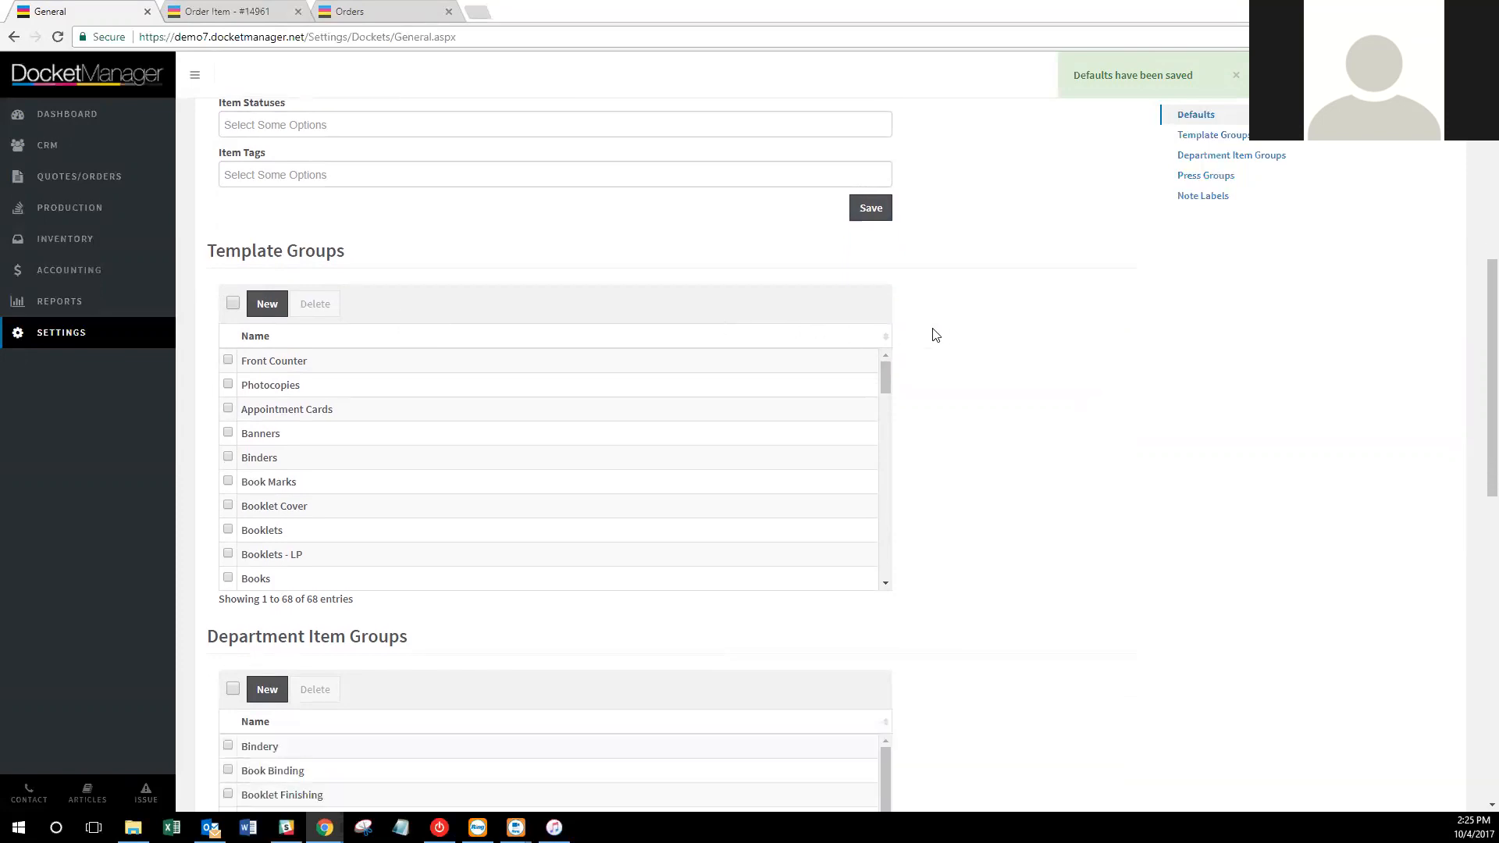
scroll(1018, 334, down, 1)
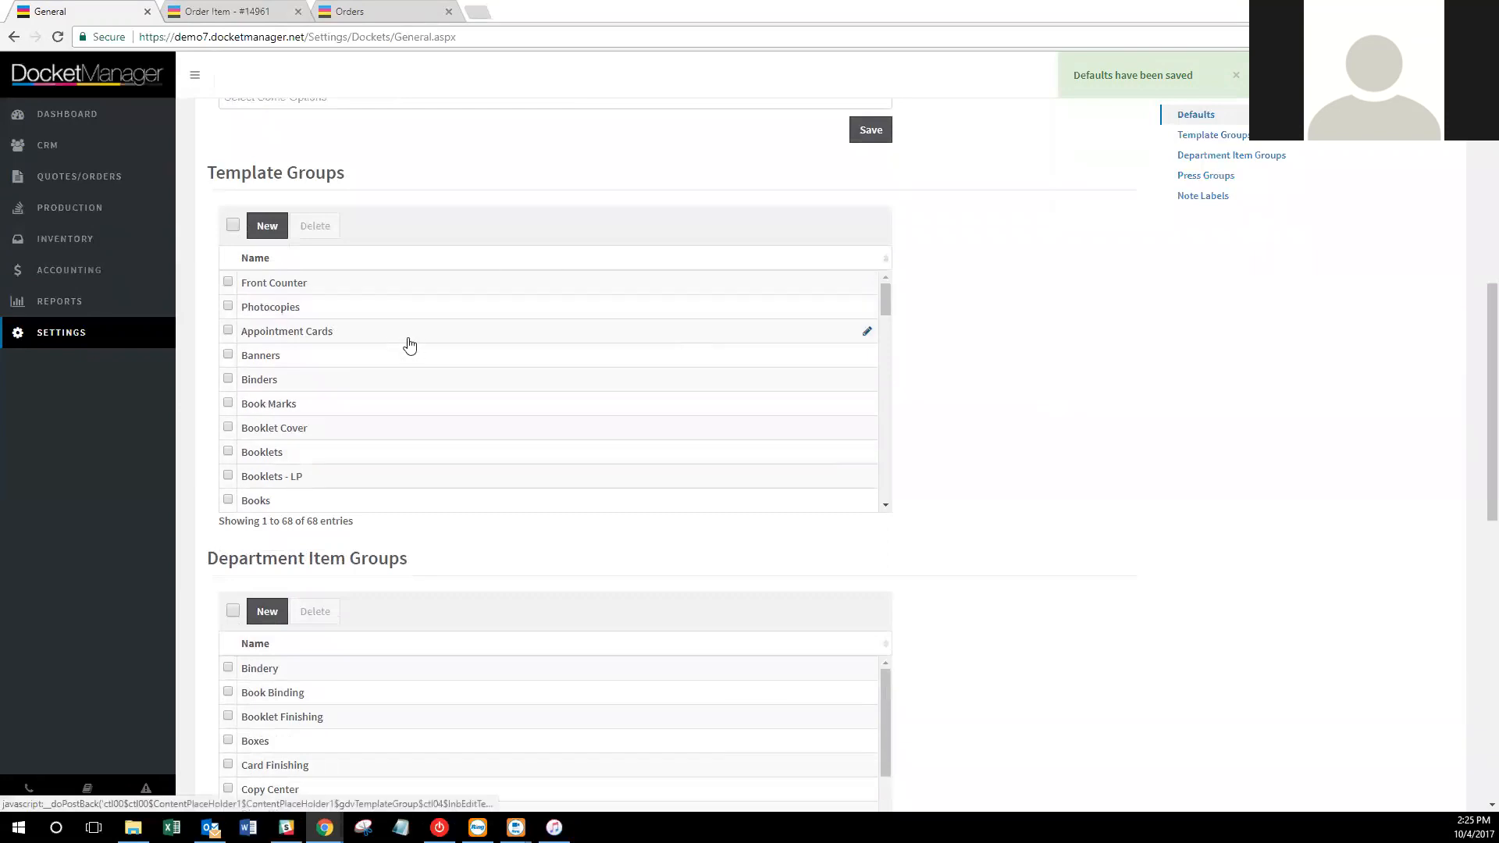
scroll(410, 344, down, 1)
scroll(324, 341, down, 3)
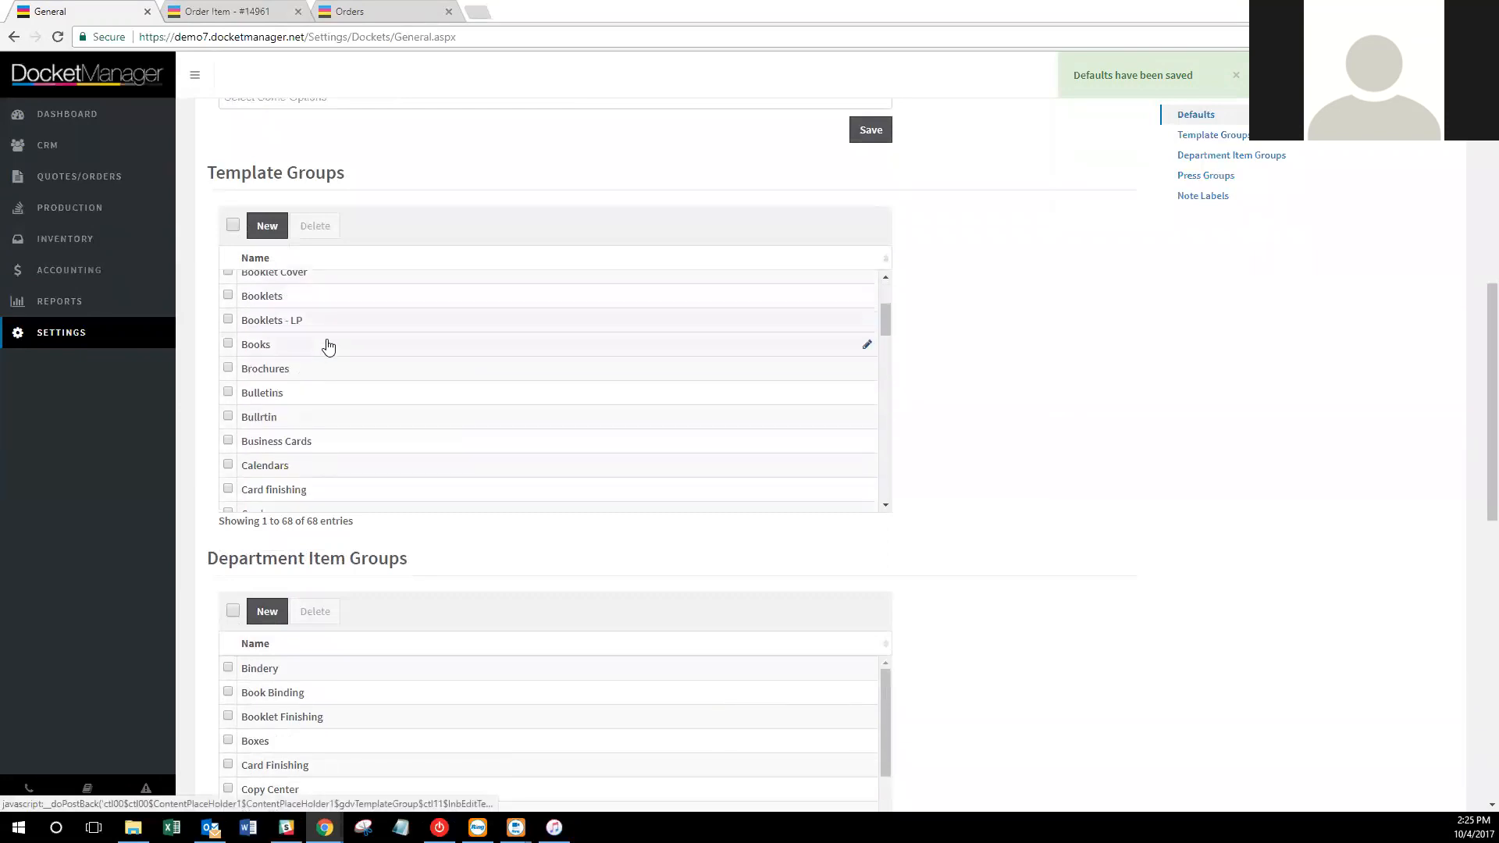
scroll(316, 327, down, 3)
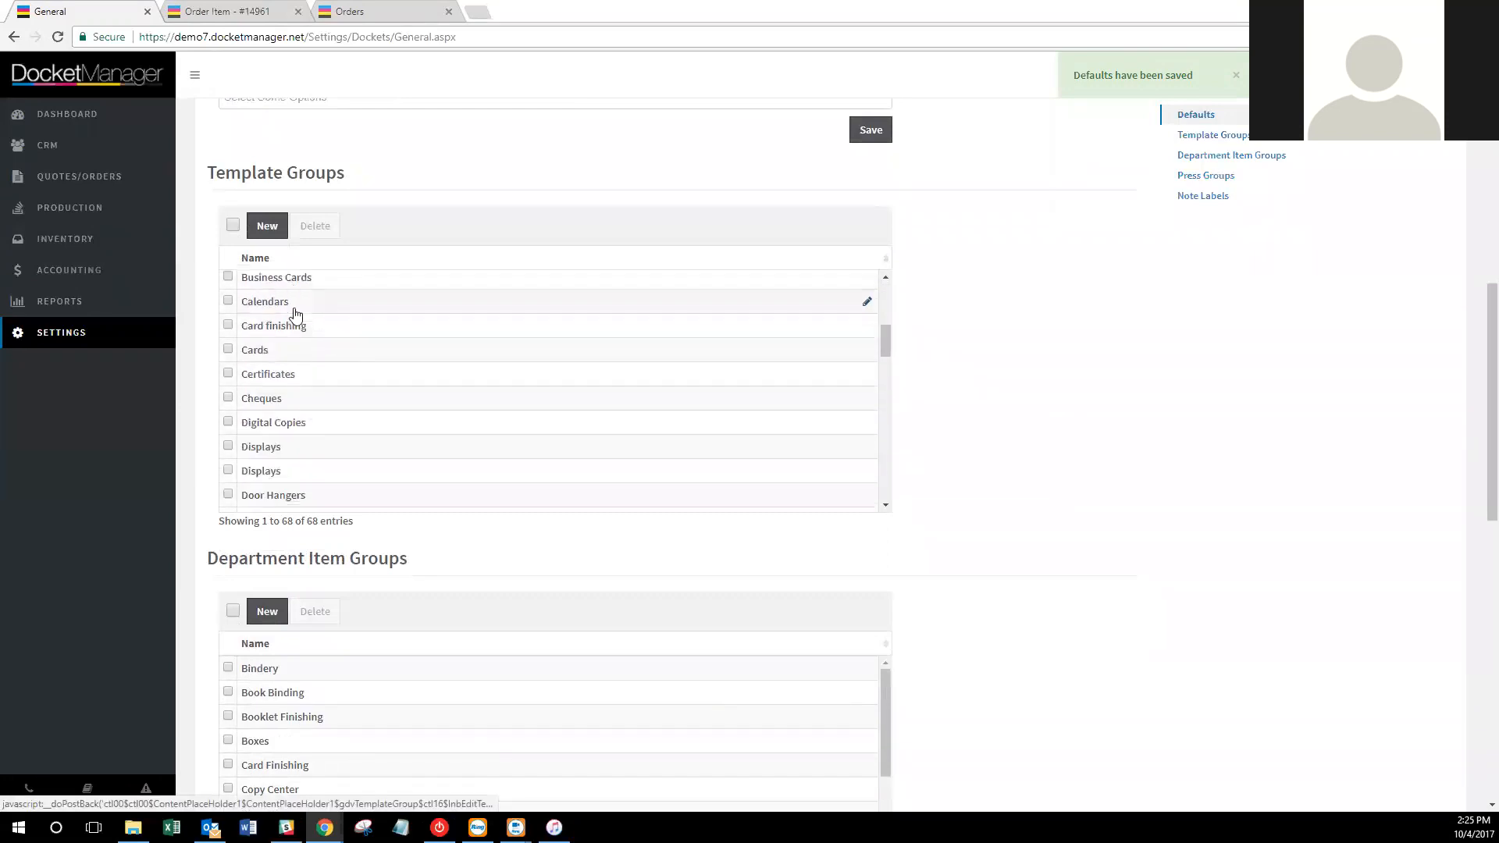
click(267, 226)
click(740, 160)
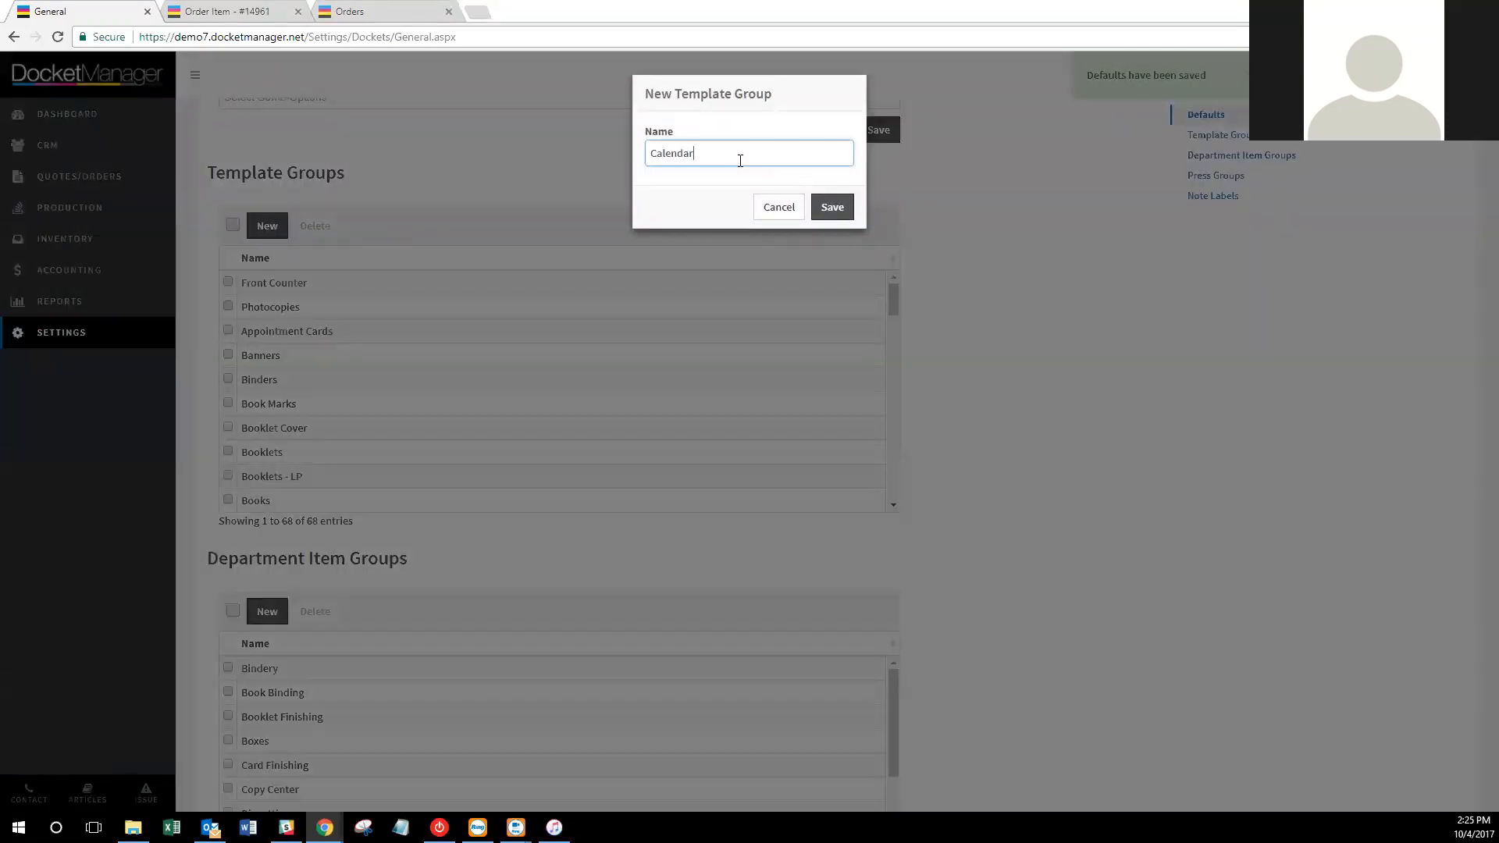
click(831, 207)
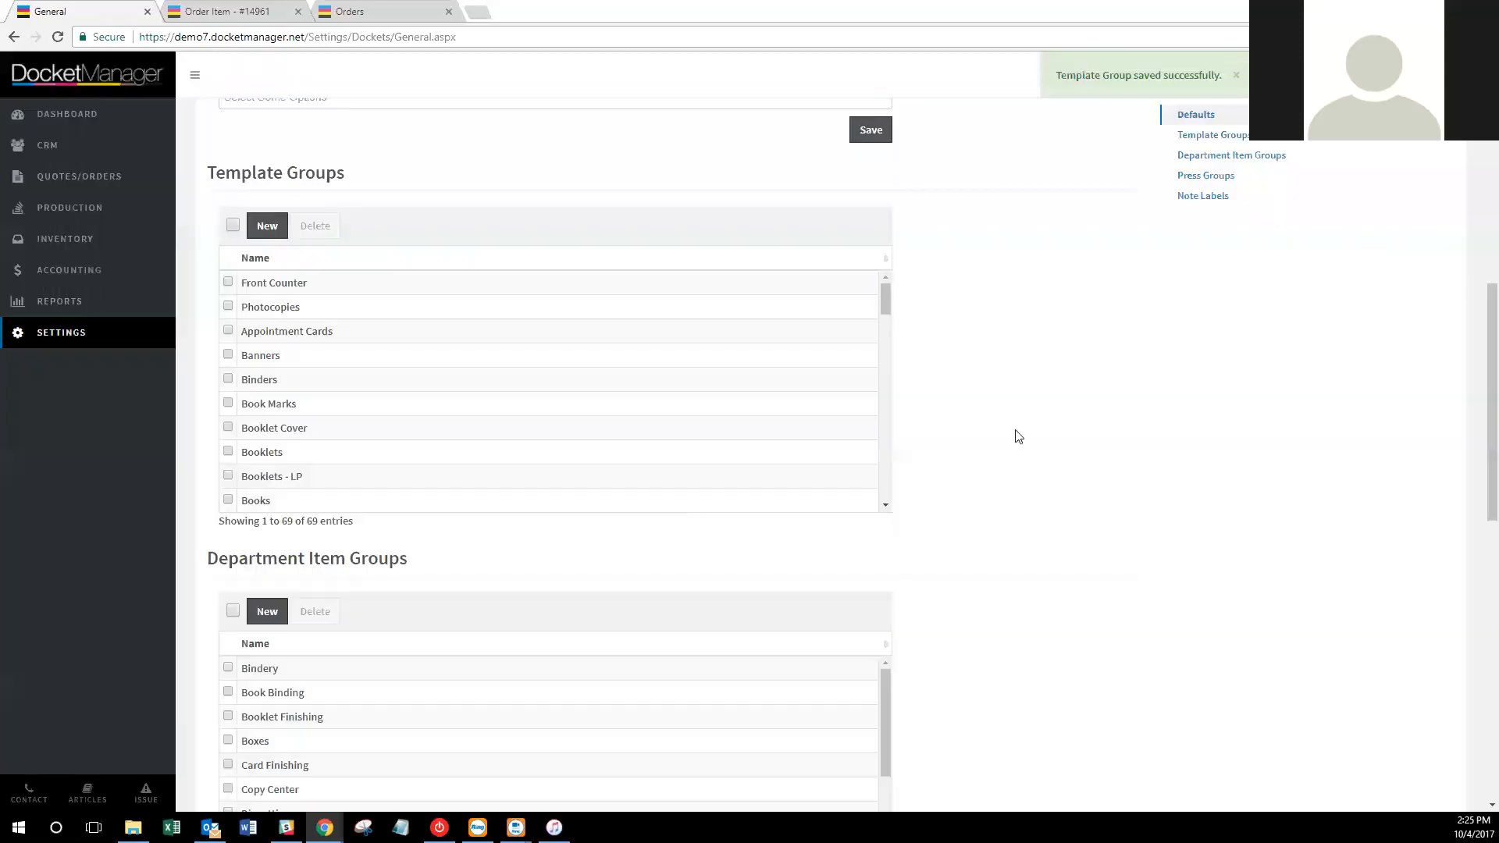
Scroll down past Press Groups to the Note Labels section with its six labels.
scroll(468, 428, down, 2)
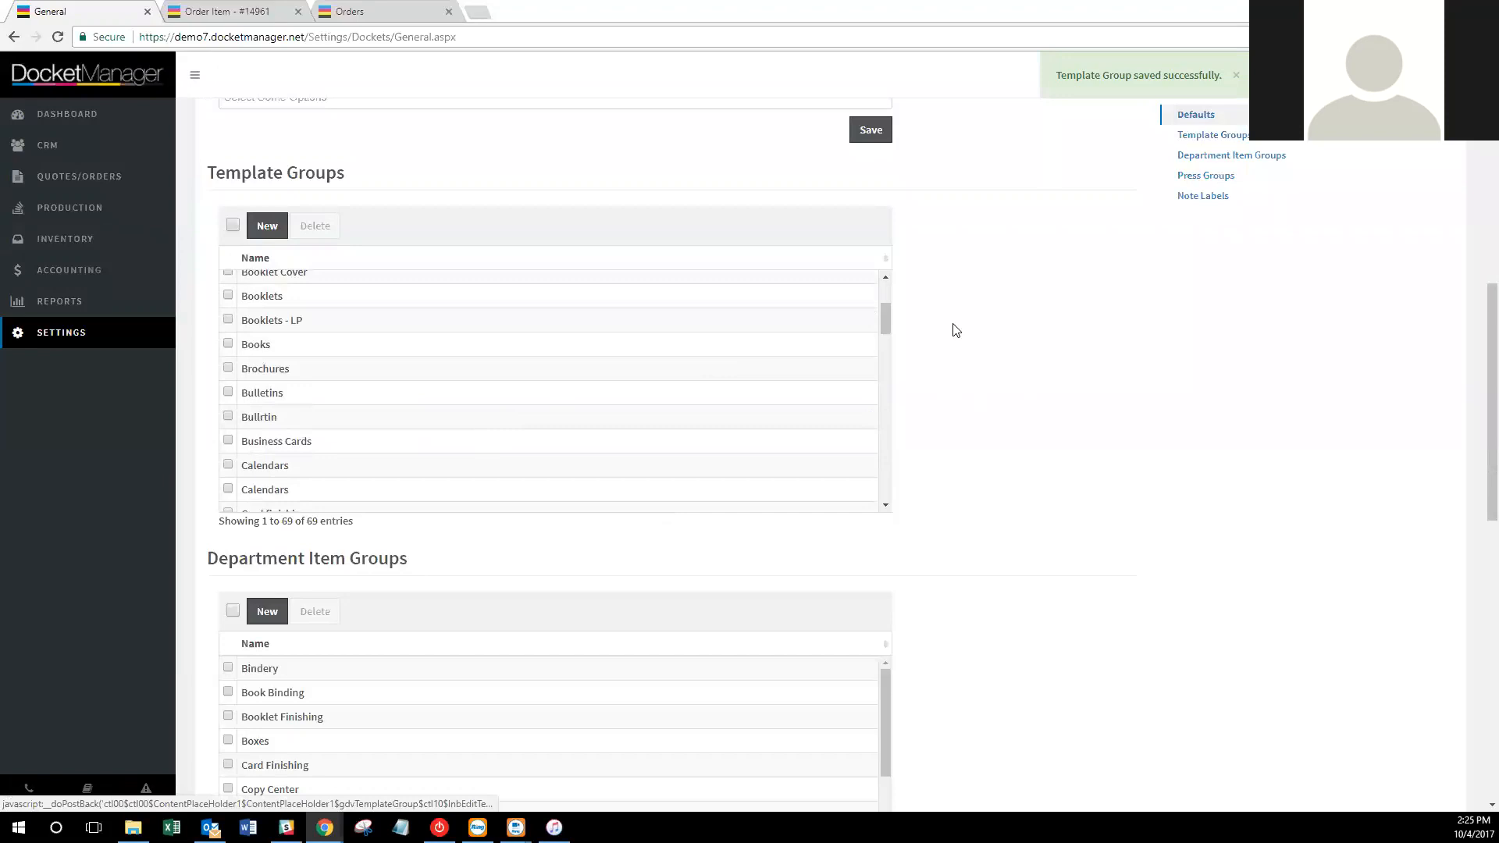
scroll(1030, 351, down, 4)
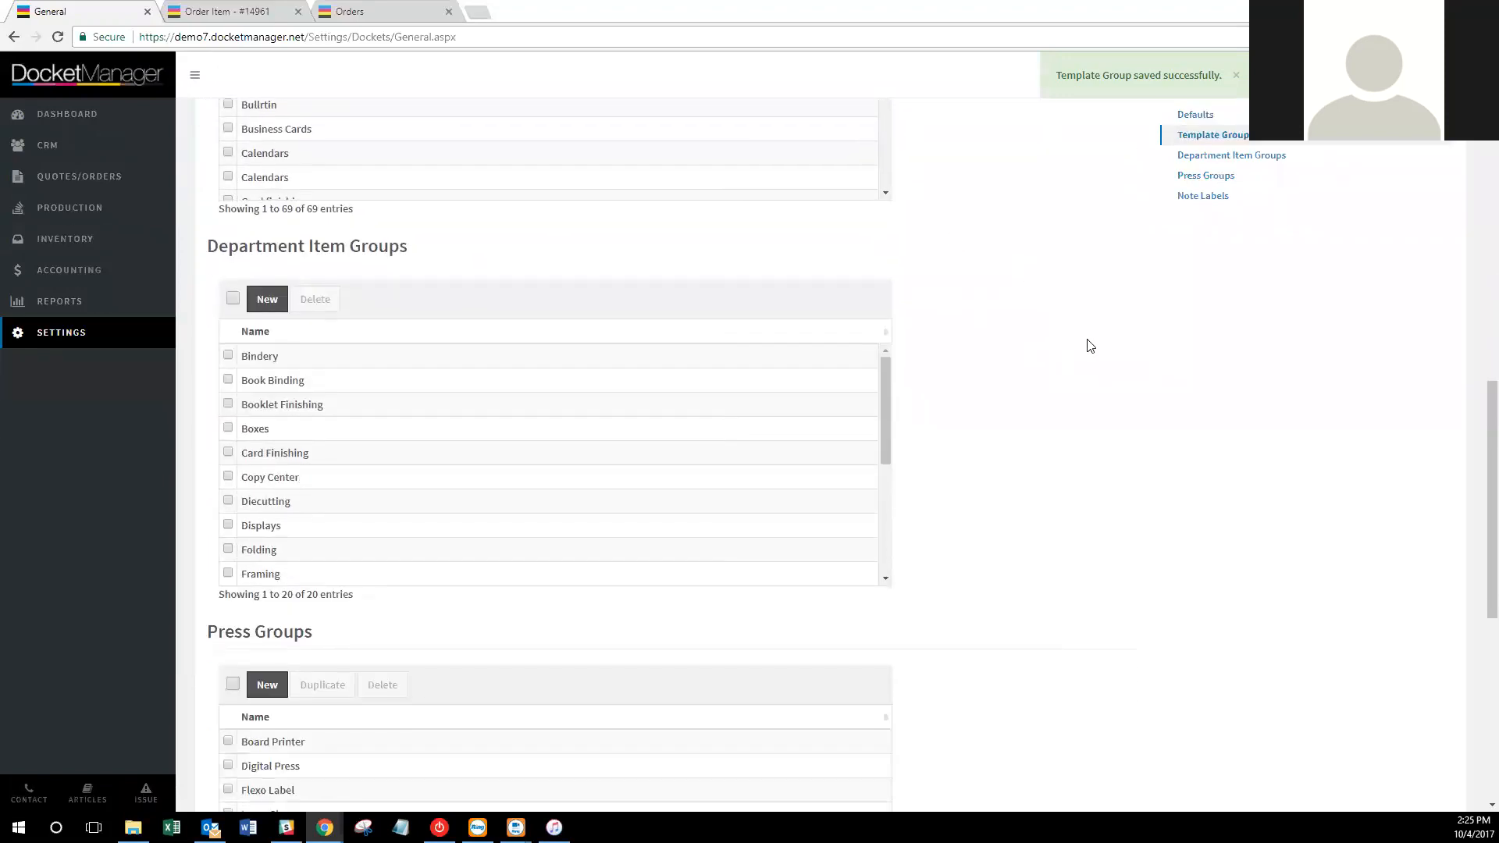
scroll(1102, 355, down, 1)
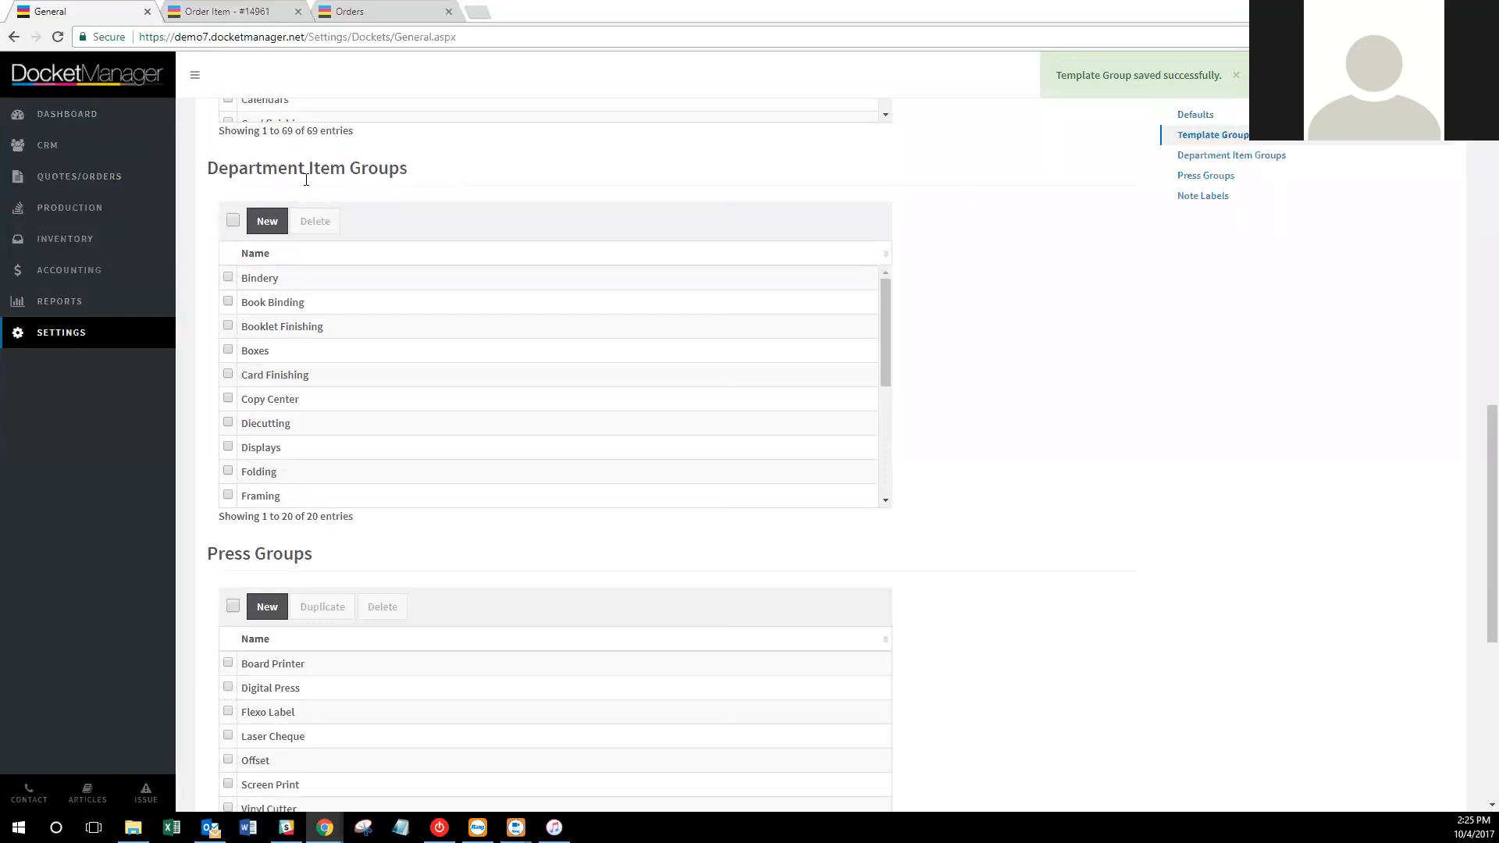
scroll(381, 187, down, 1)
scroll(445, 331, down, 4)
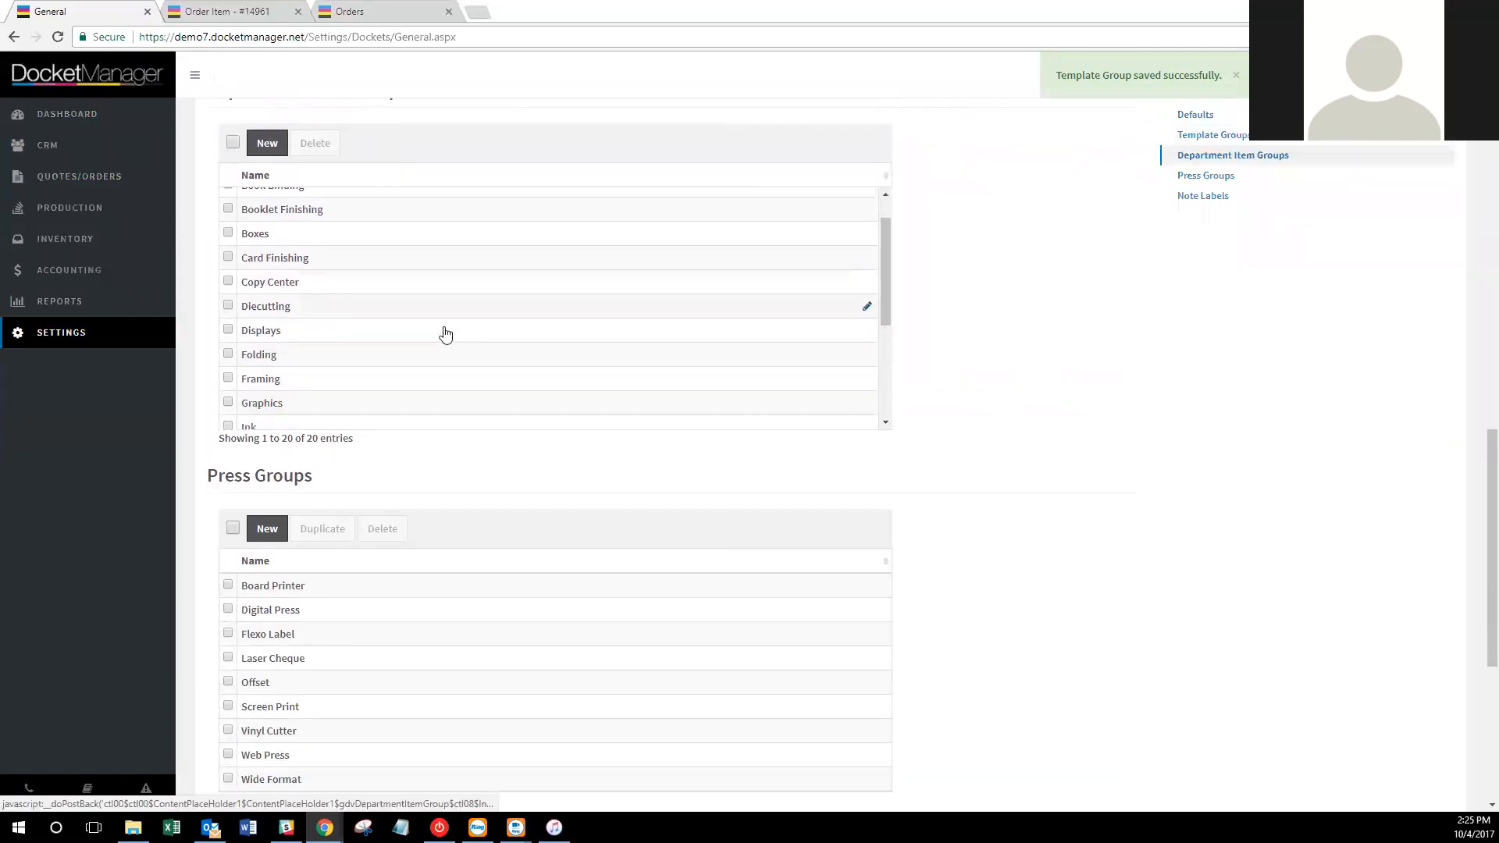
scroll(456, 444, down, 3)
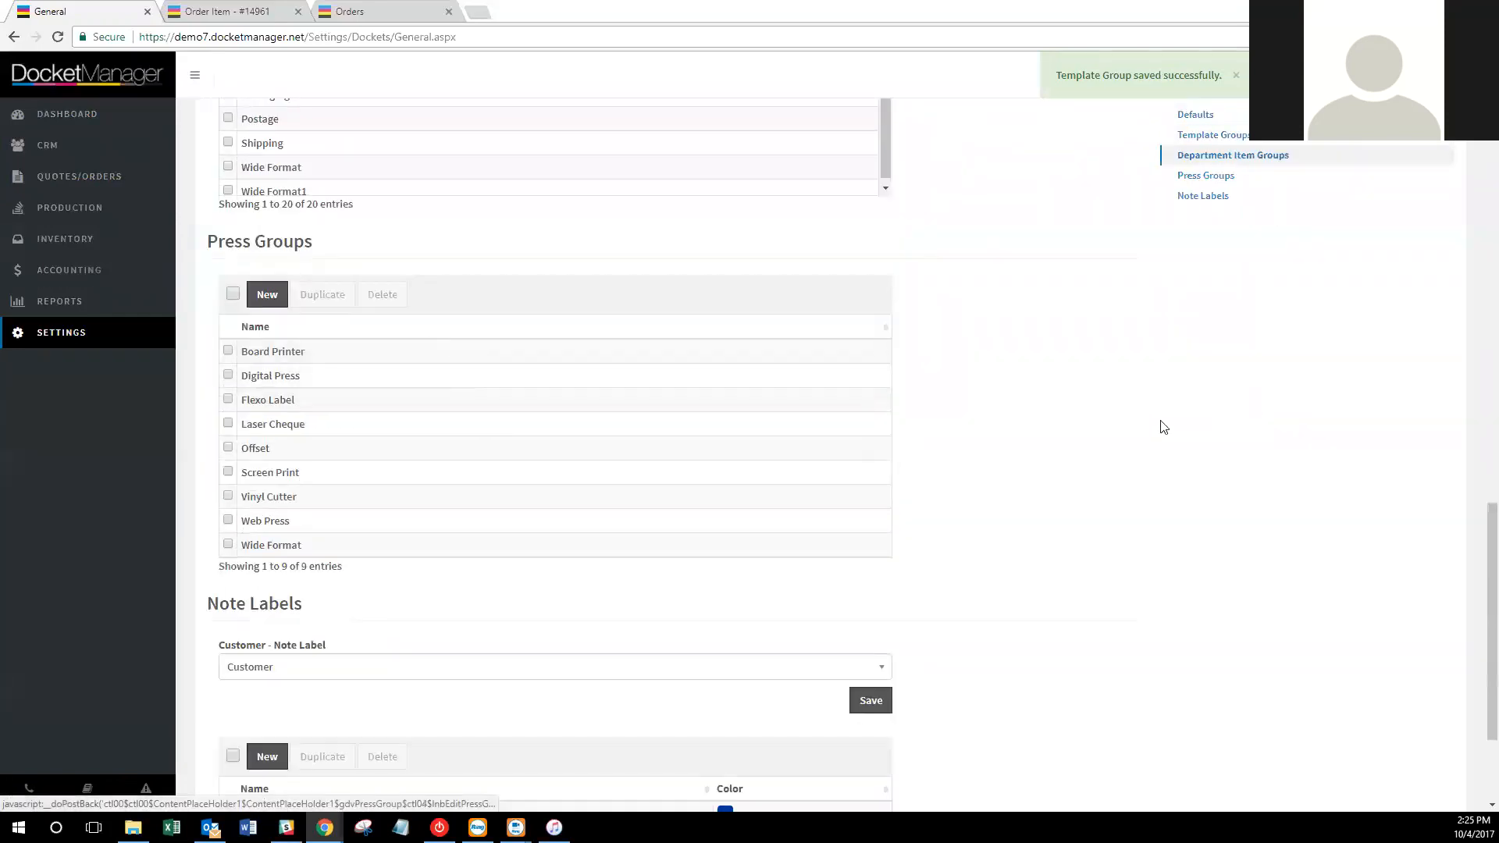
scroll(1167, 417, down, 1)
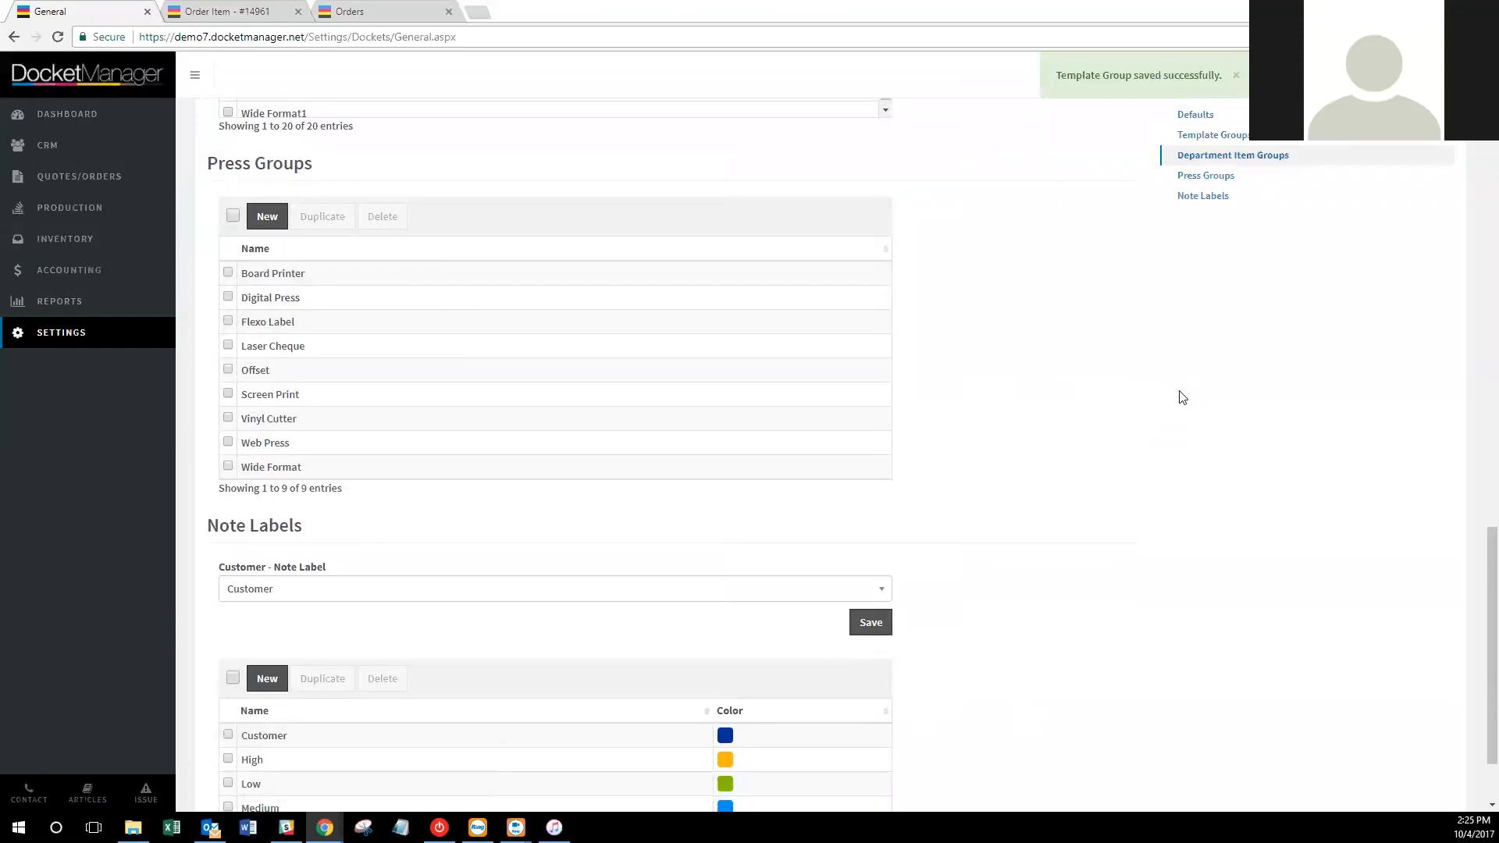
scroll(1180, 398, up, 3)
scroll(1206, 402, down, 5)
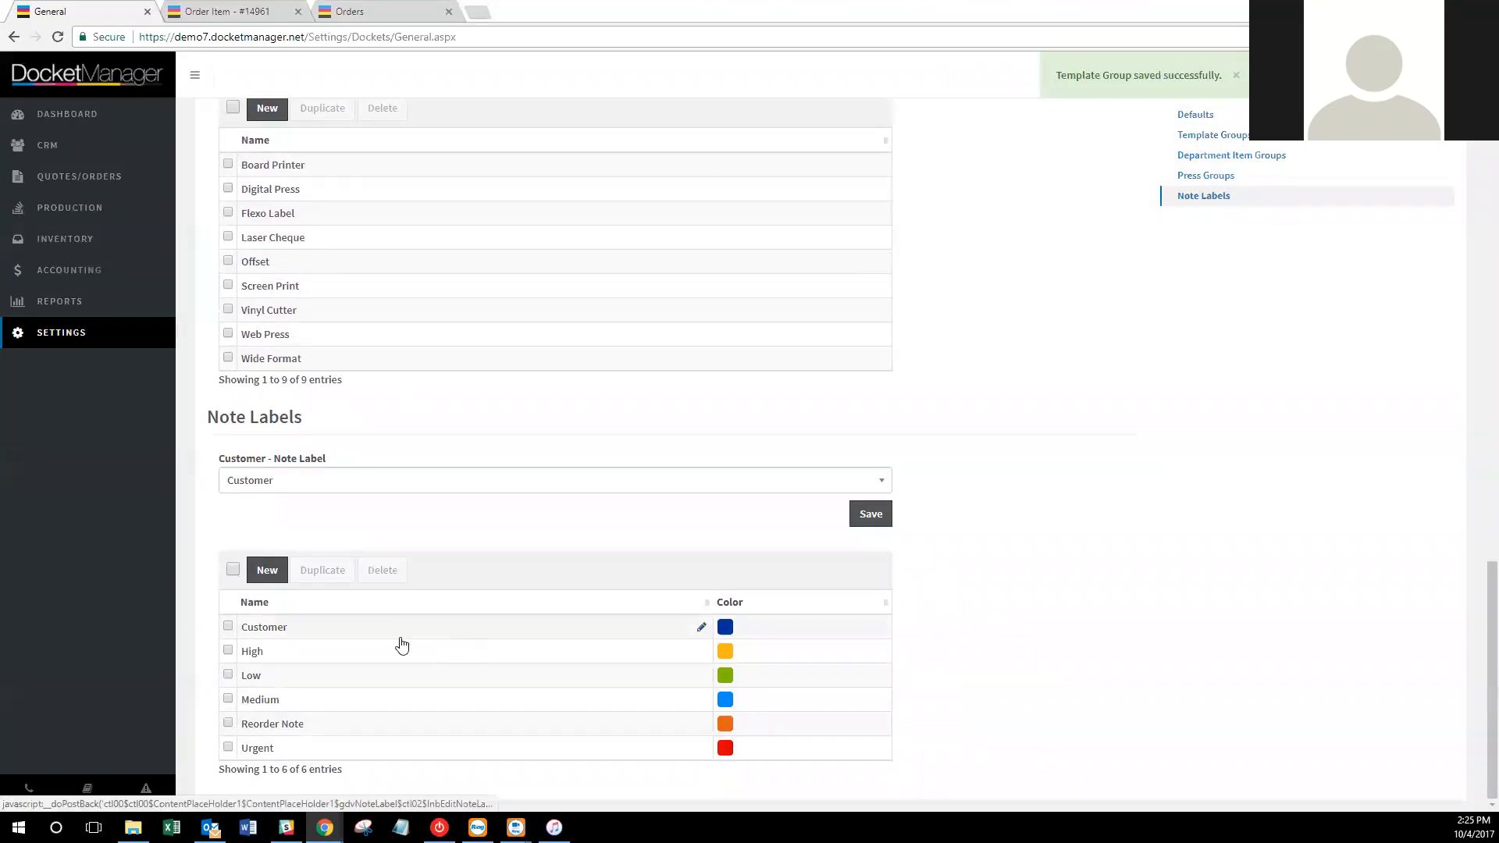
Create a new note label named Proof with a dark red colour.
click(267, 570)
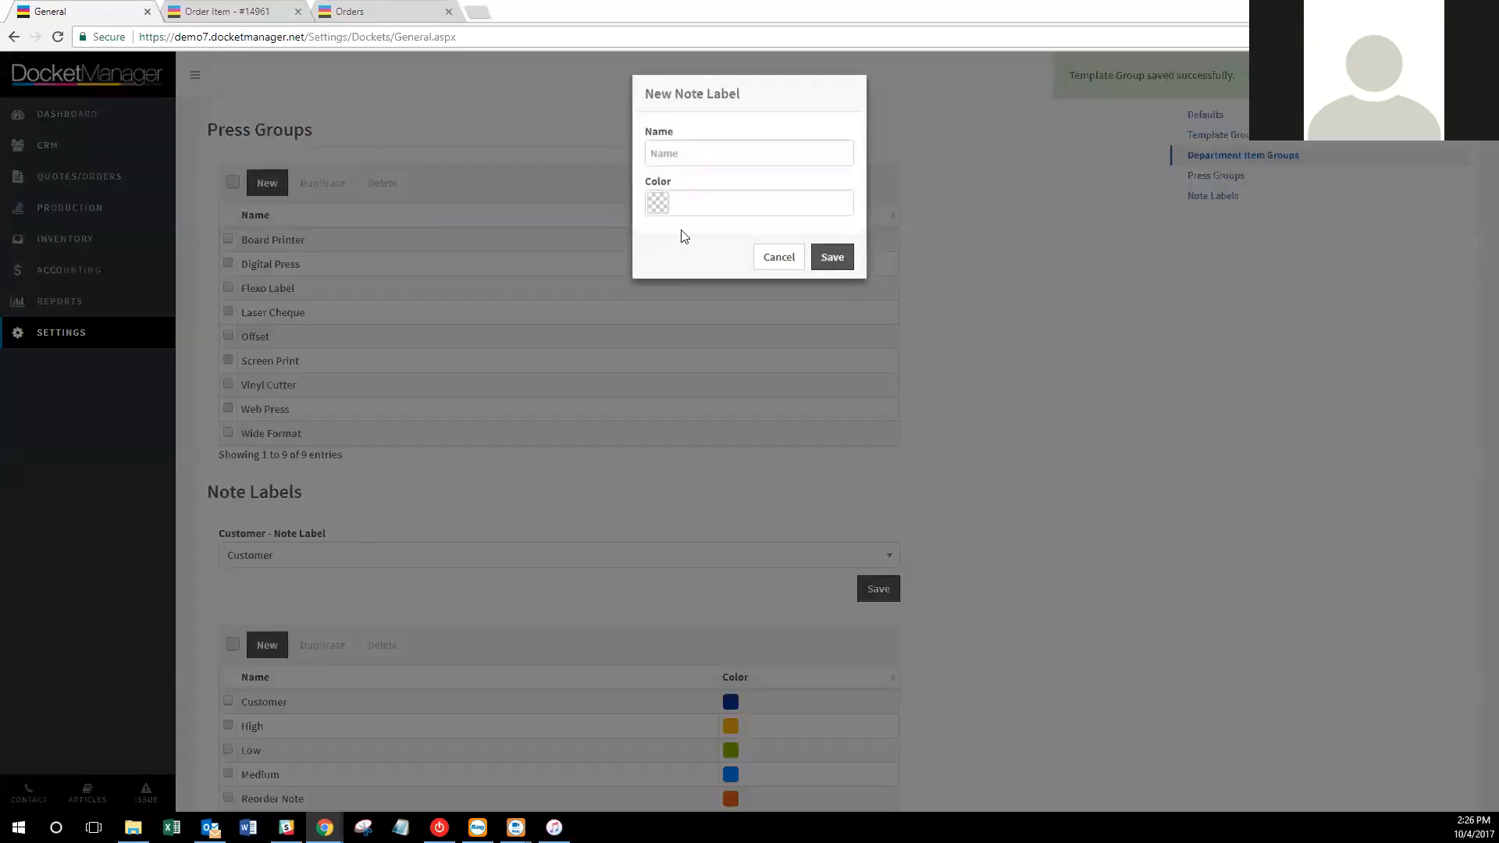
click(746, 145)
text(Proof)
click(727, 203)
drag(712, 238, 781, 294)
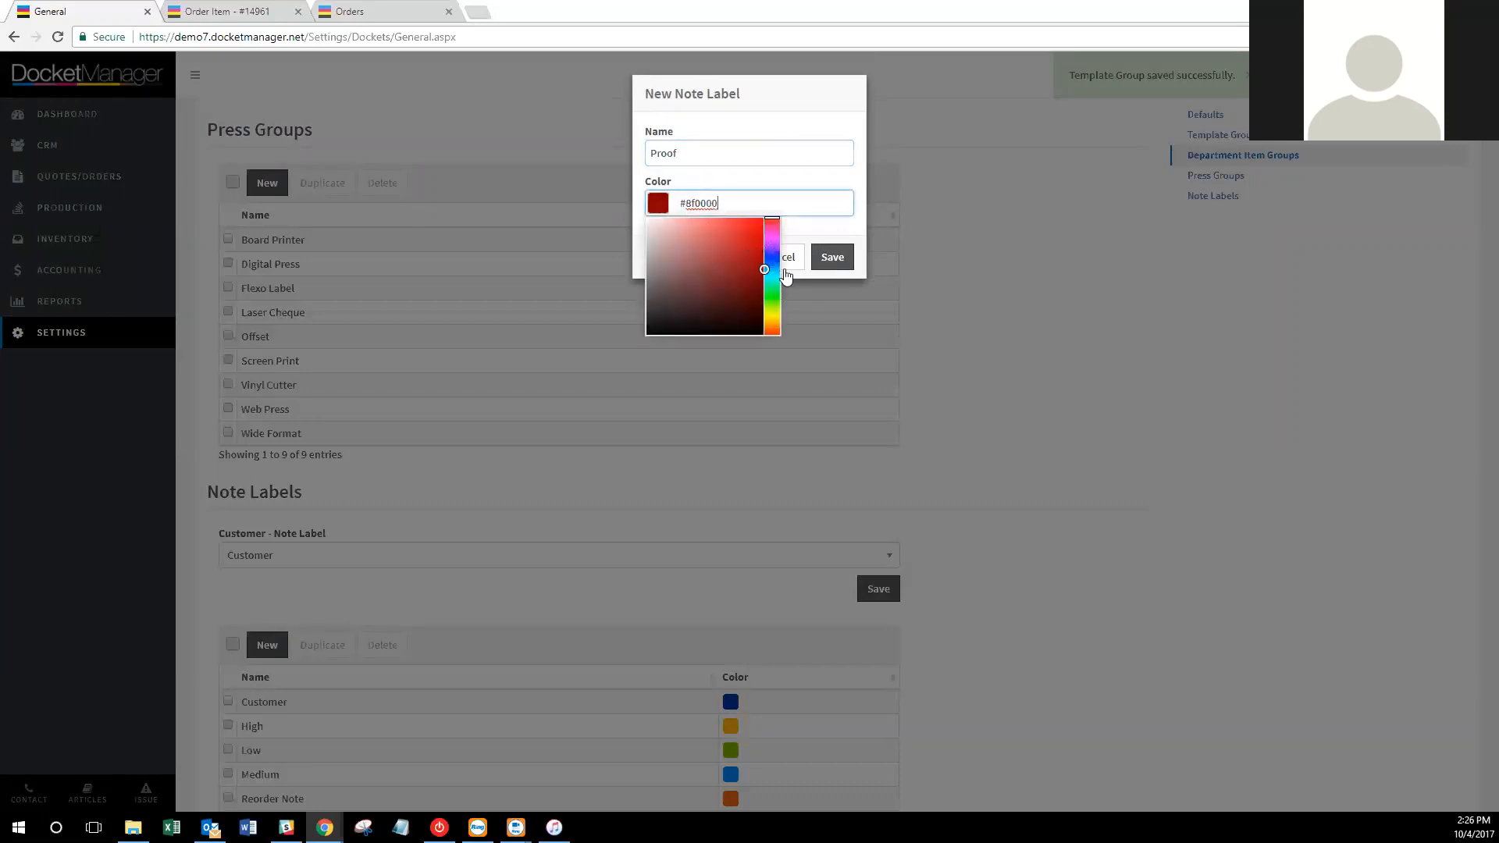
click(832, 257)
scroll(1007, 426, down, 3)
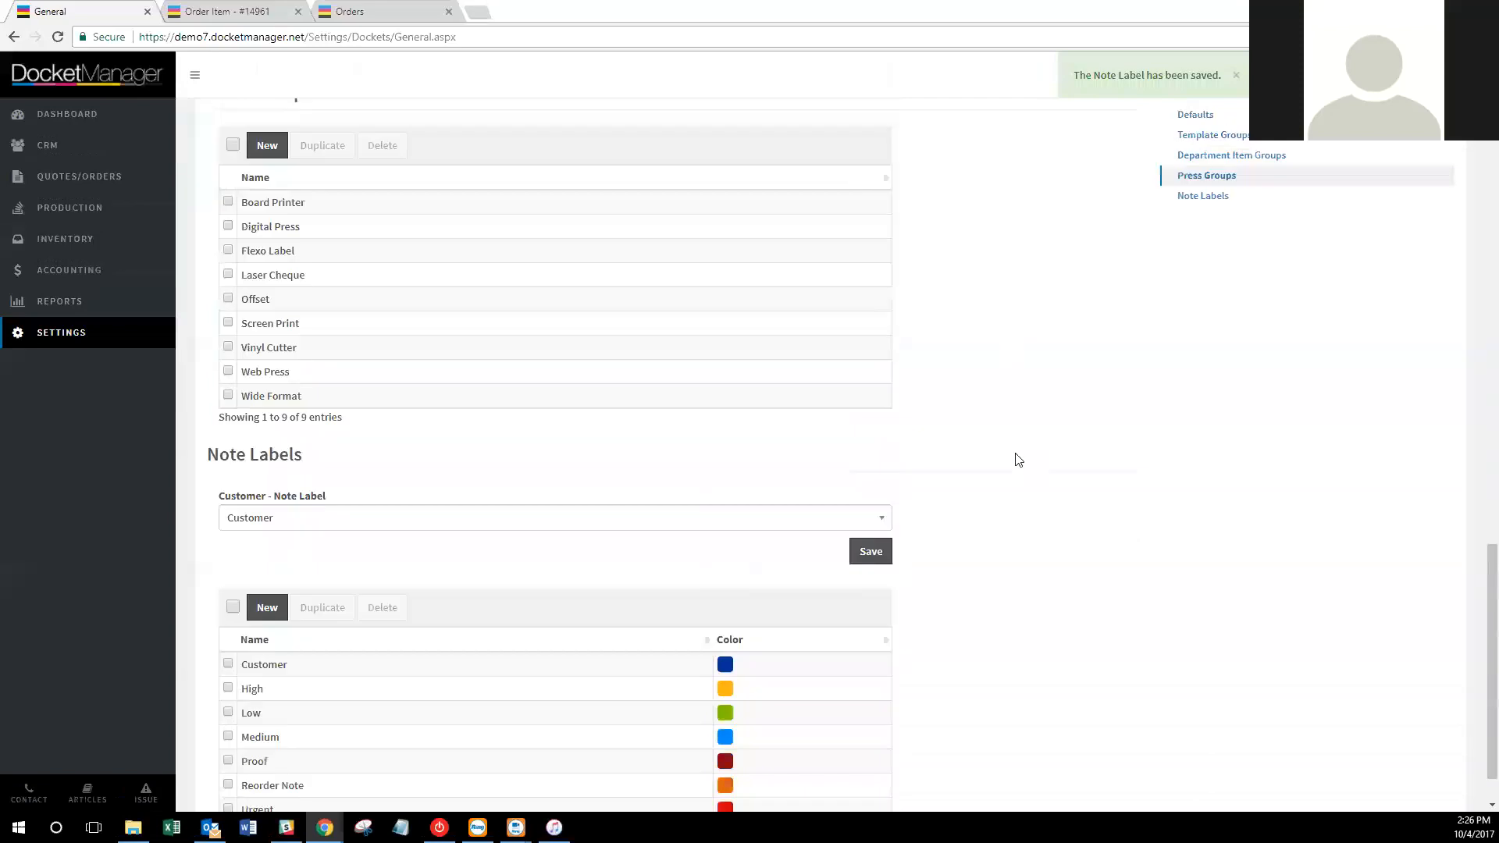
Go to the parent order's page, start a new note, then discard it.
click(386, 8)
click(239, 10)
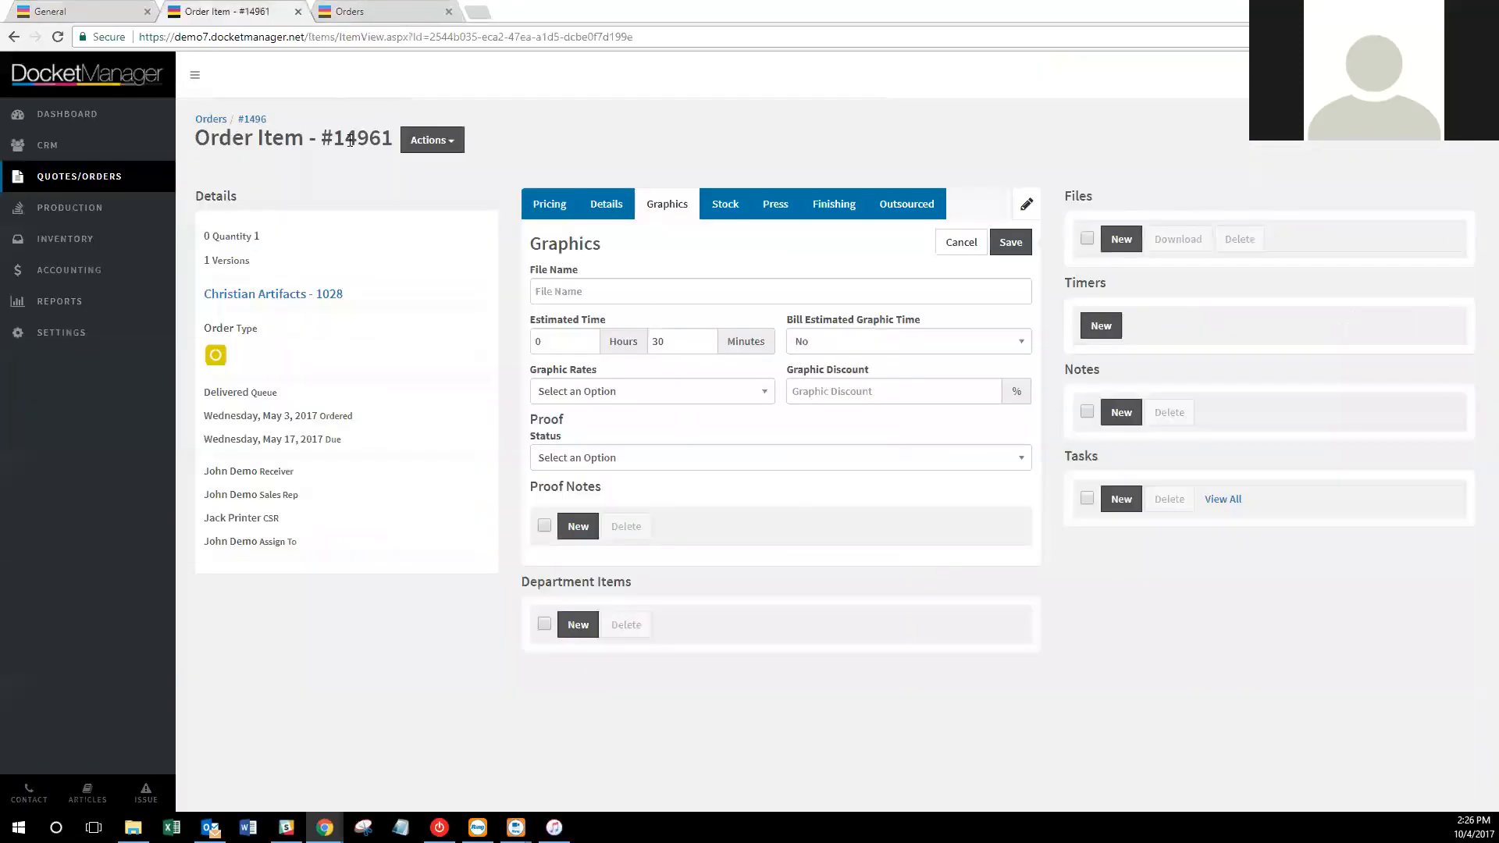
click(254, 119)
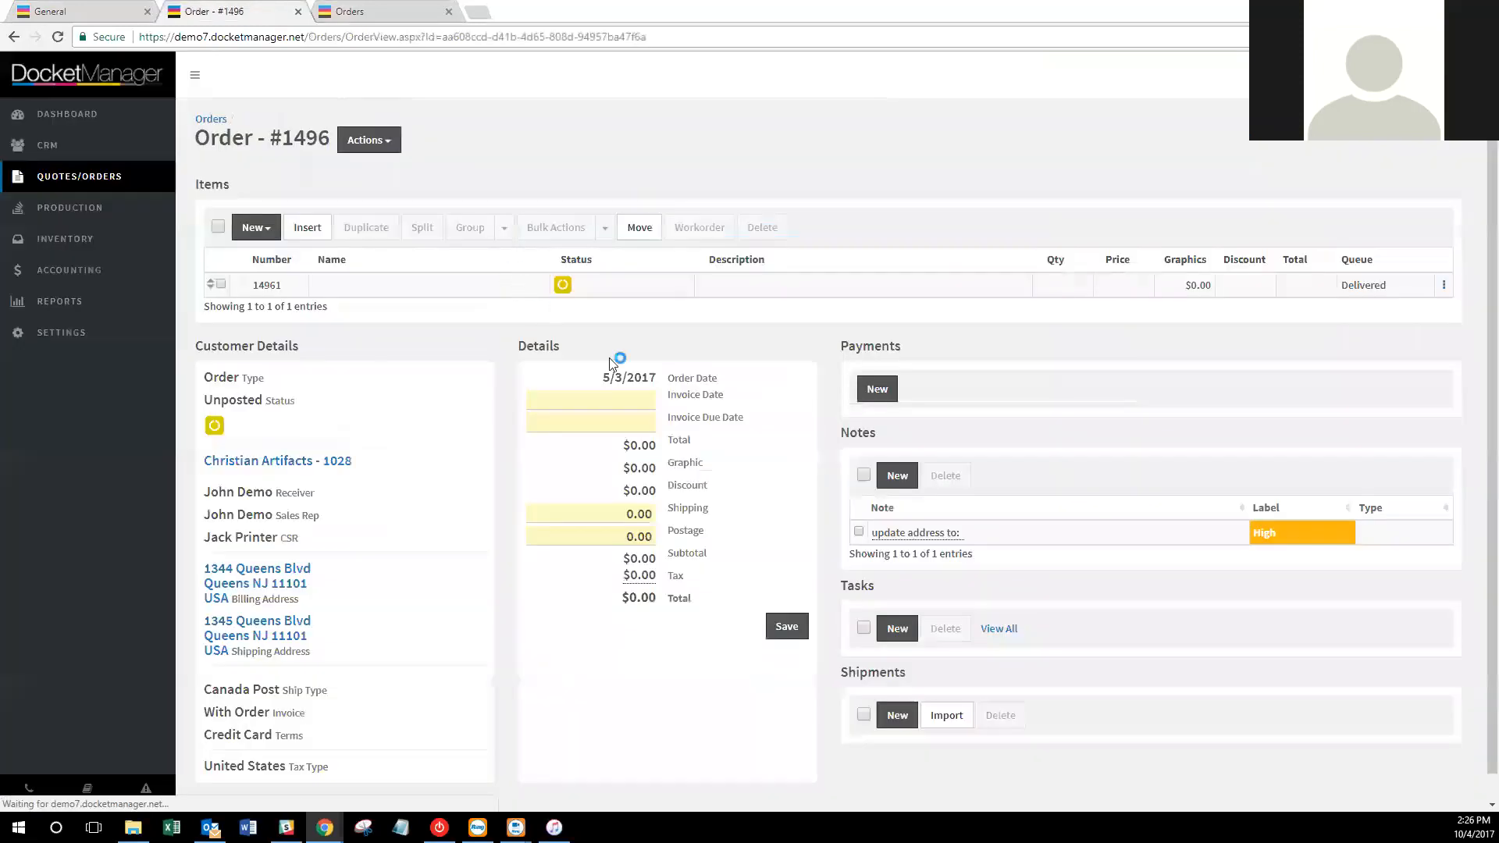
click(896, 469)
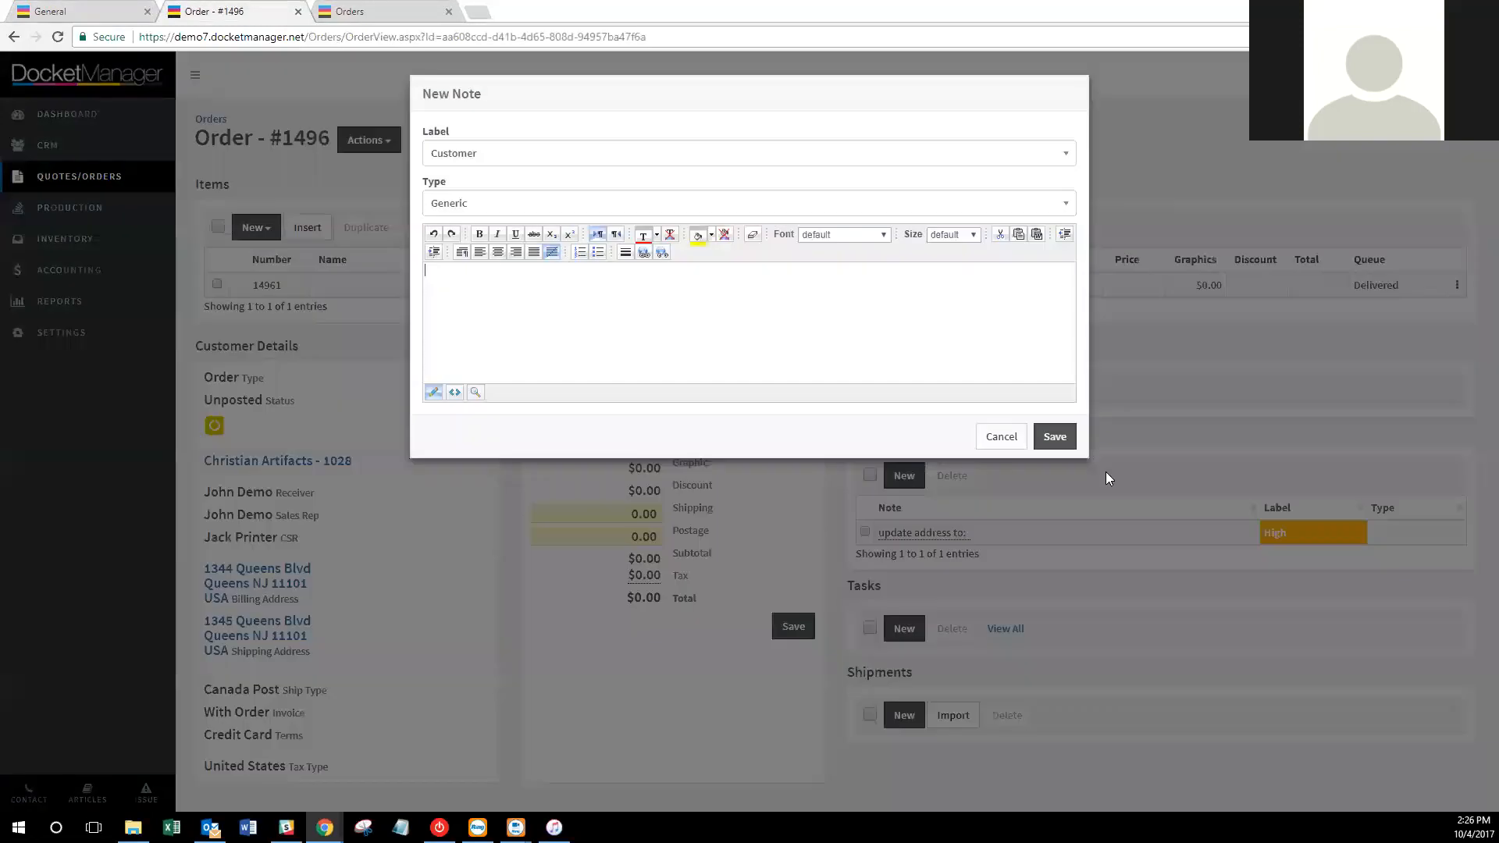
click(999, 390)
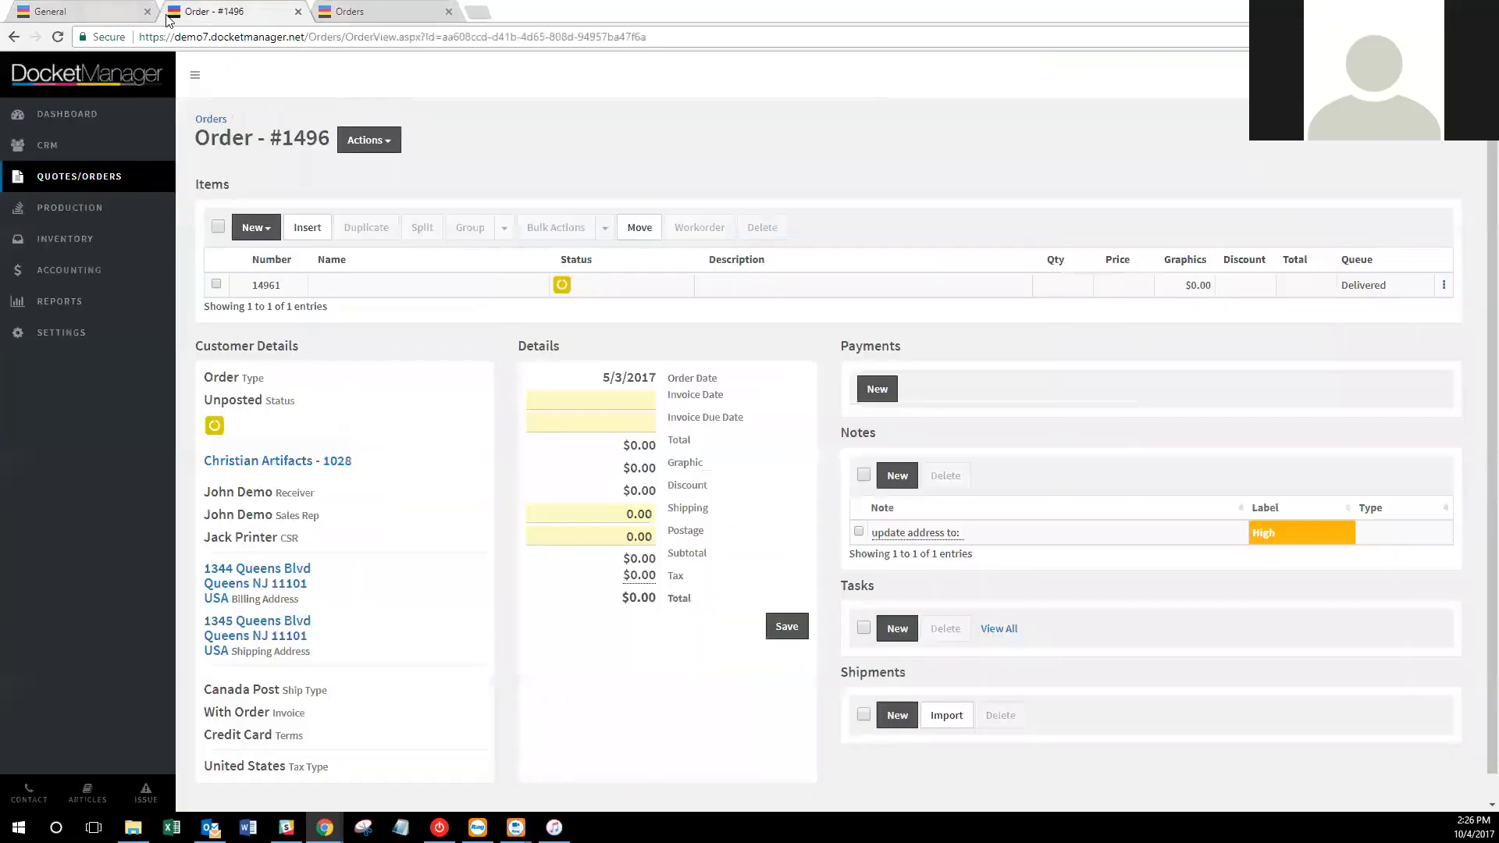
Back in docket settings, save Customer as the customer note label.
click(109, 10)
click(871, 491)
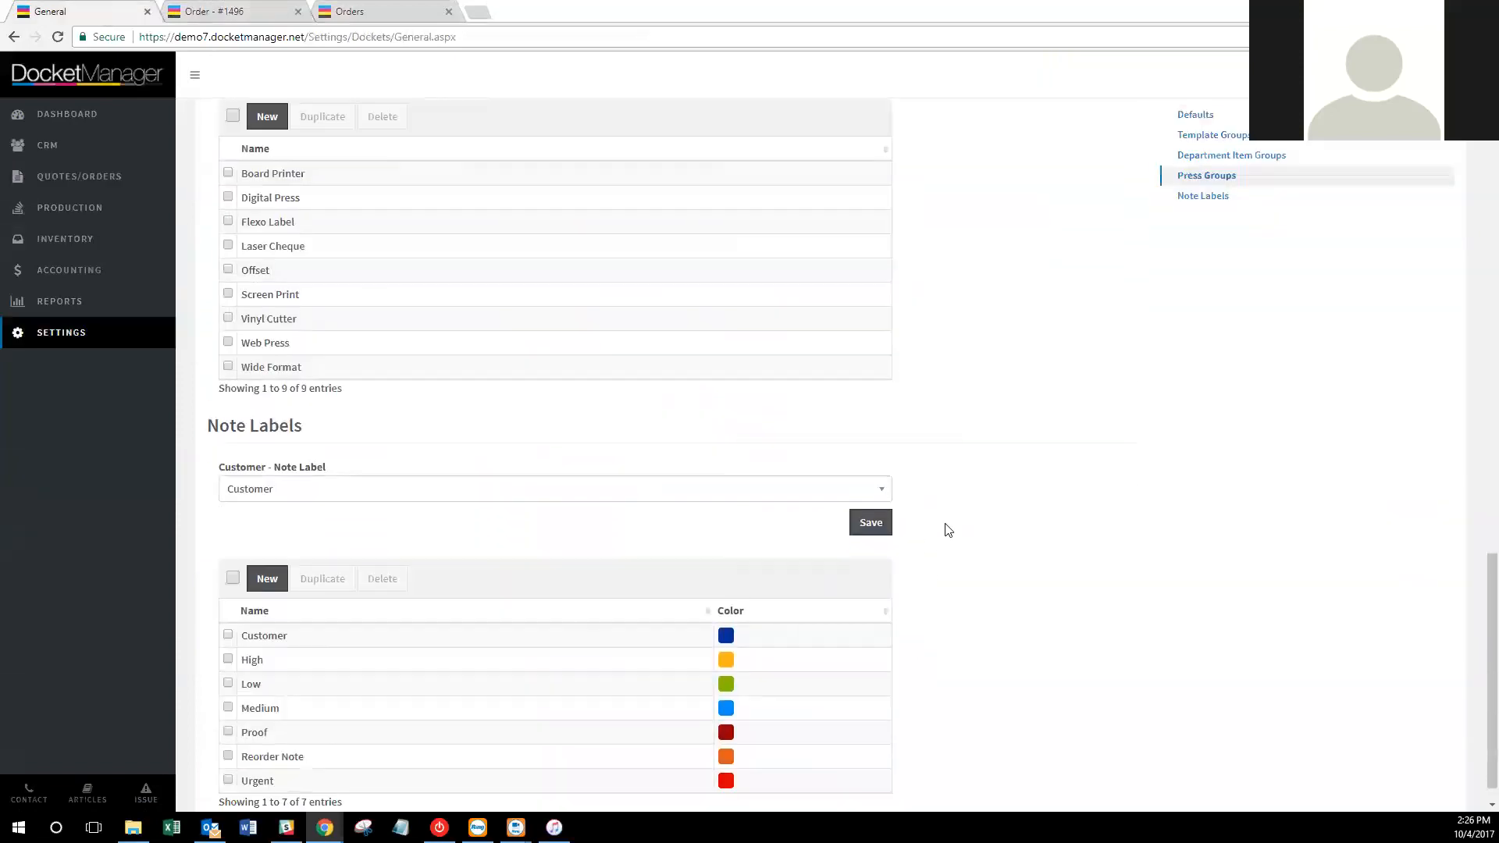
scroll(1015, 460, up, 3)
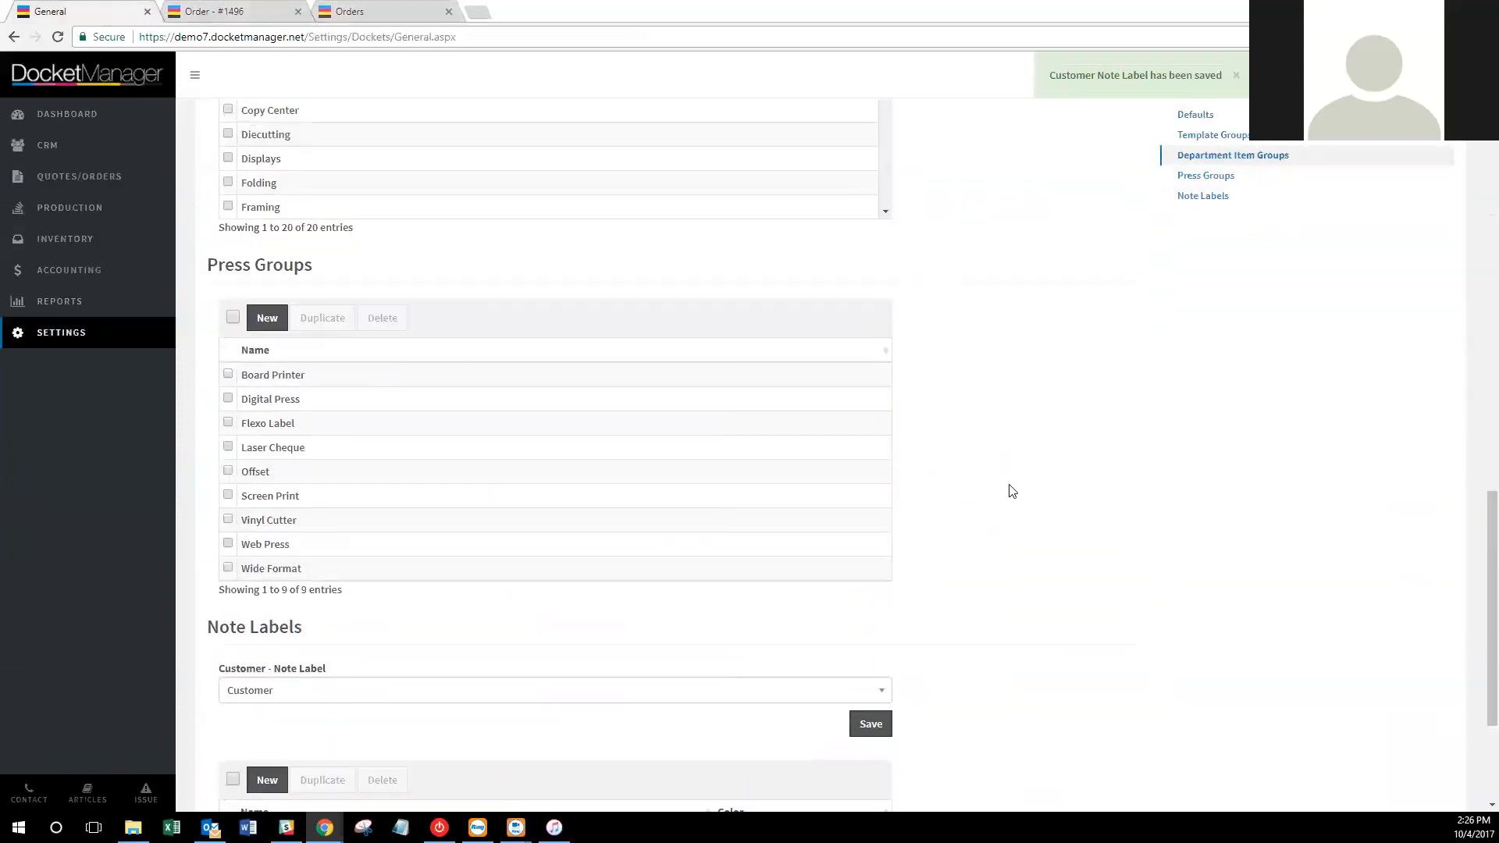
scroll(1012, 490, up, 15)
scroll(890, 613, down, 5)
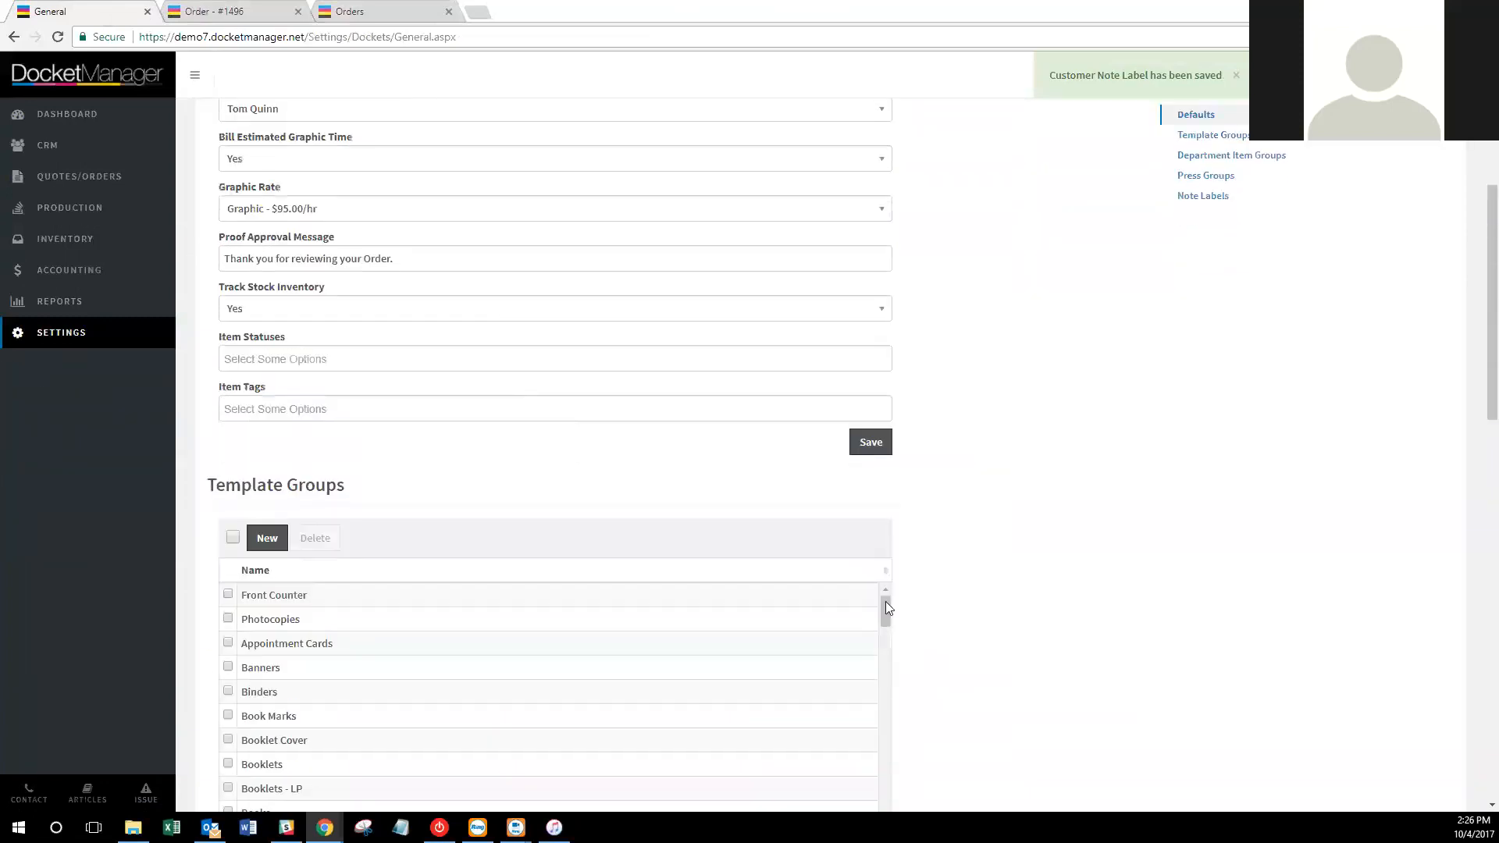
Refresh order #1496 and save a Generic note 'Customer requires proof' labelled Proof.
click(238, 11)
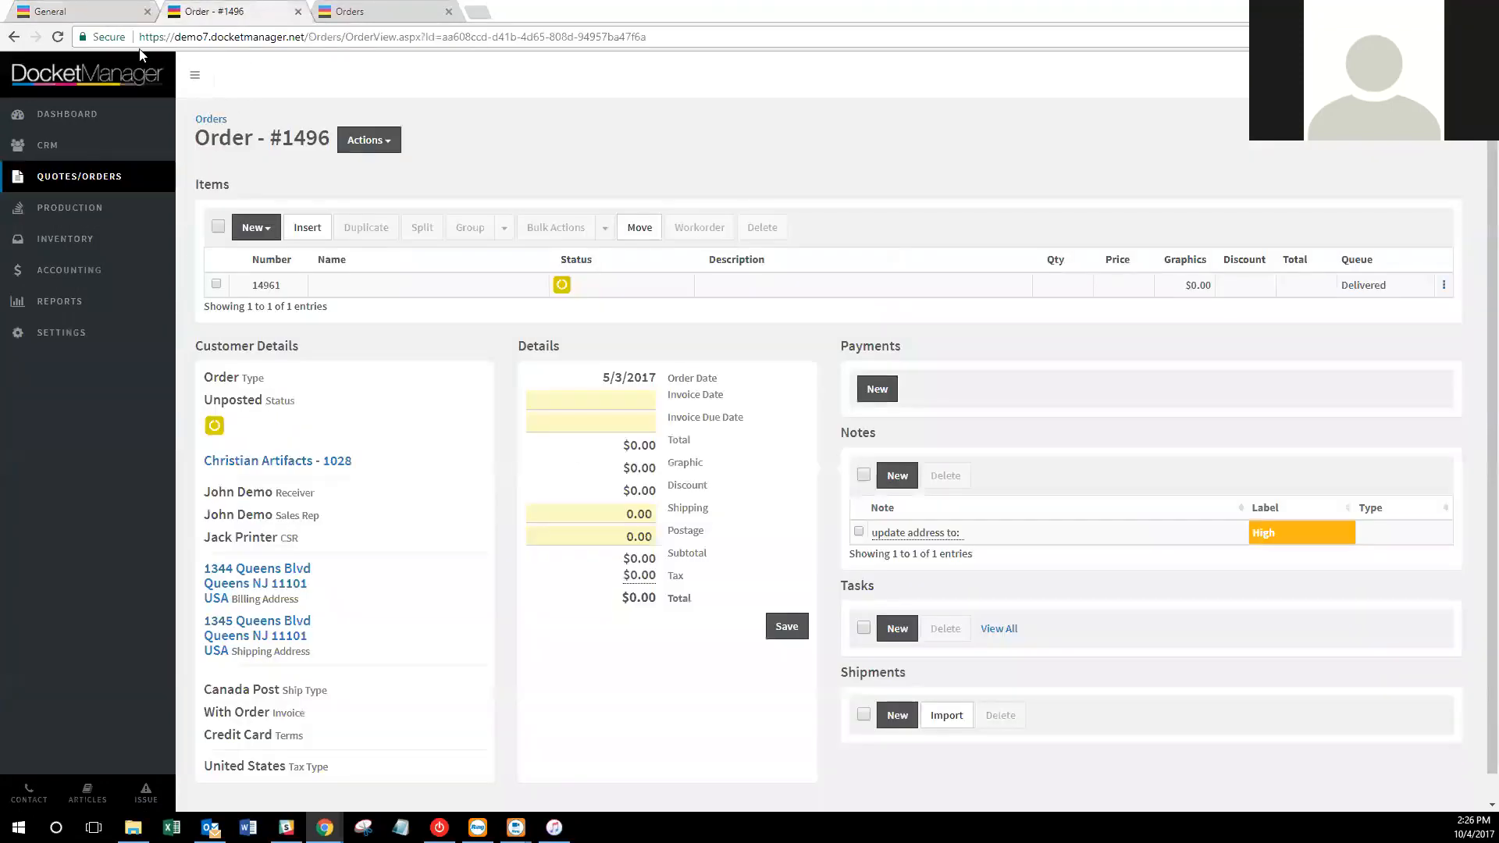
click(58, 36)
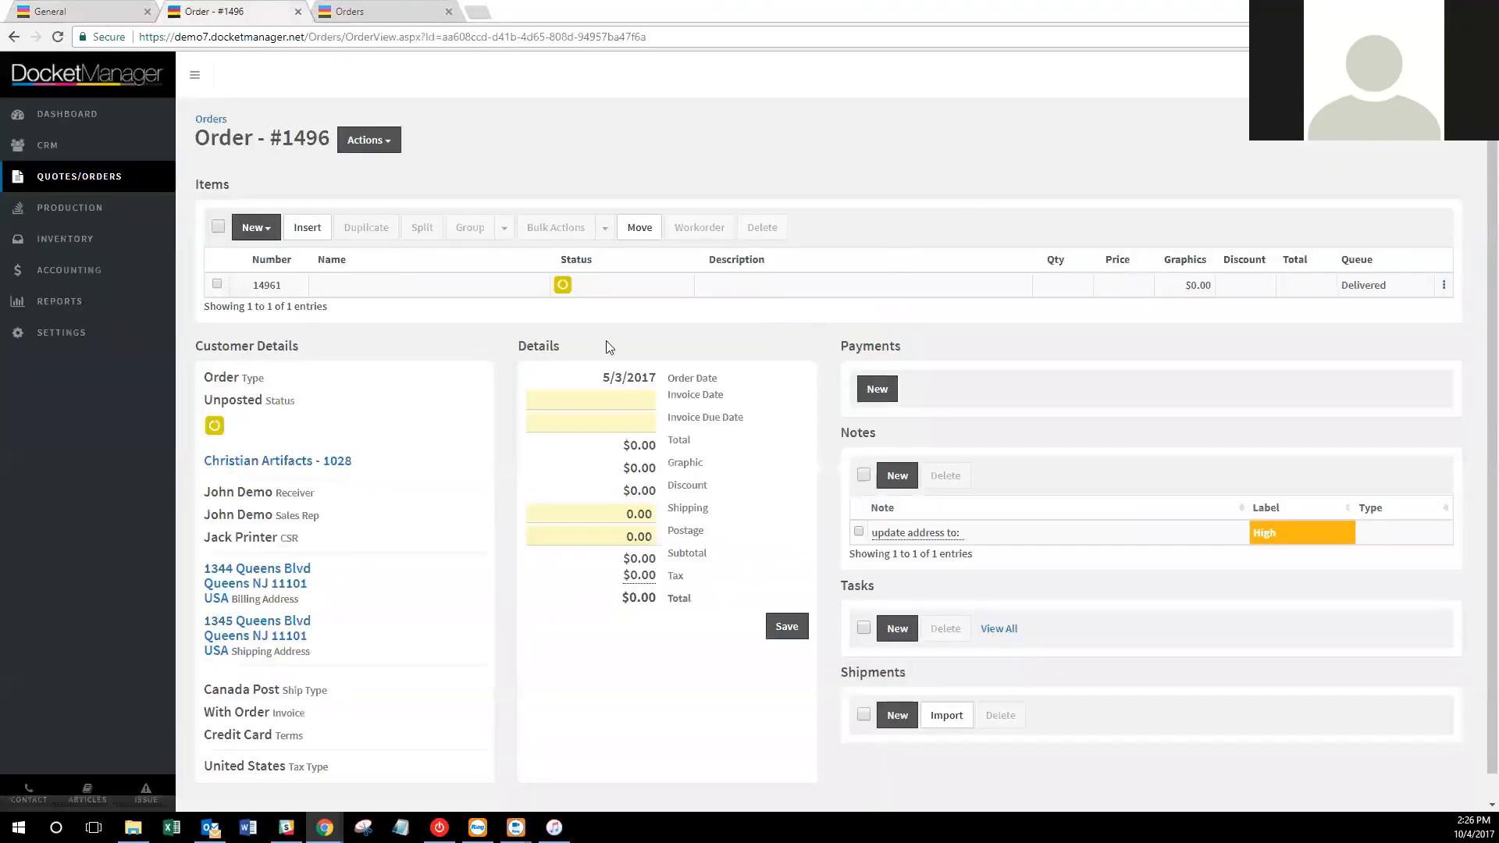
click(898, 475)
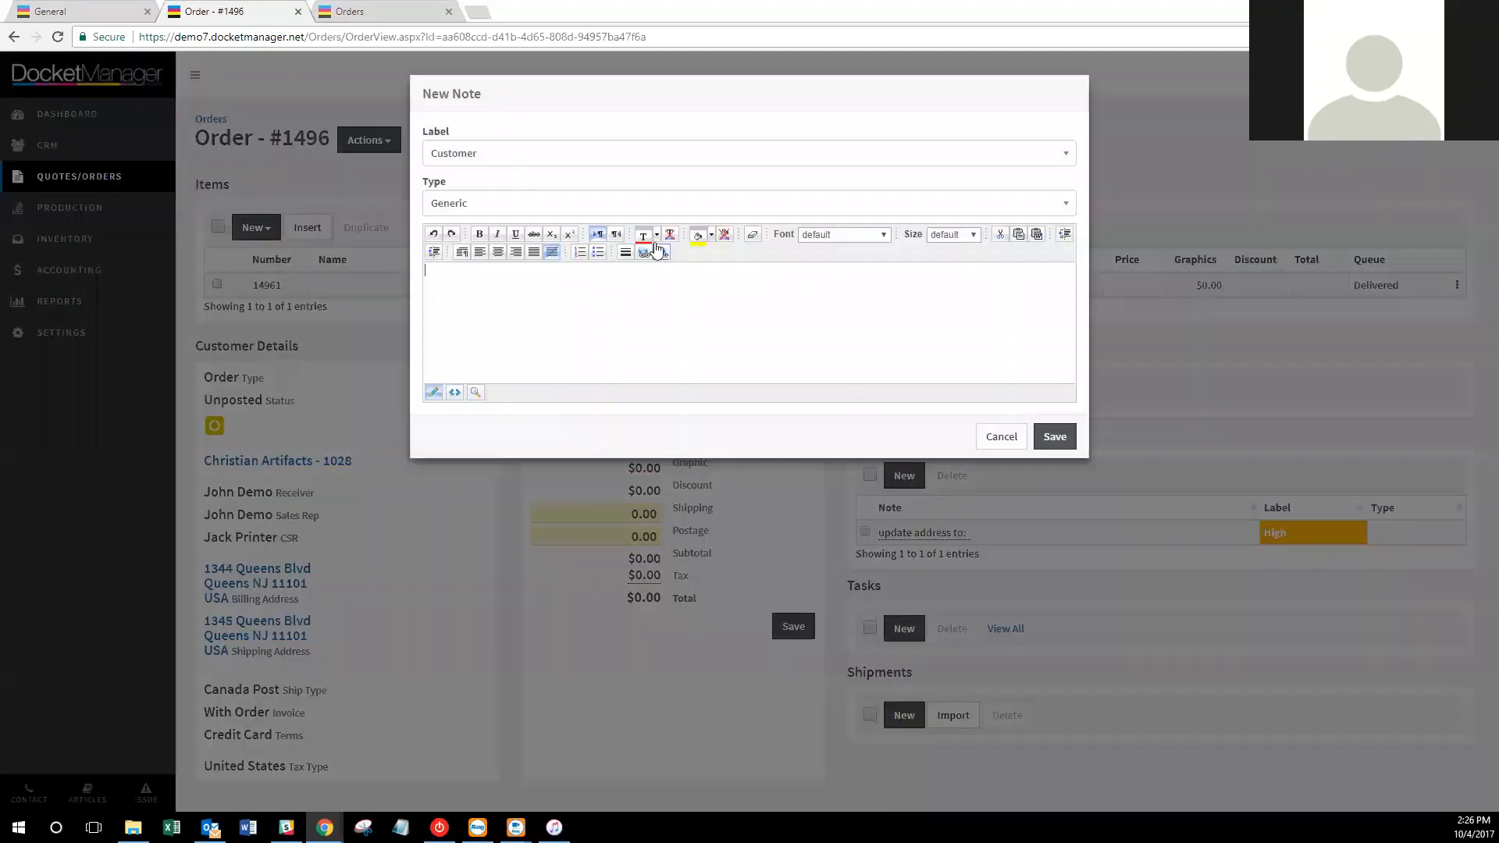
click(623, 202)
click(624, 161)
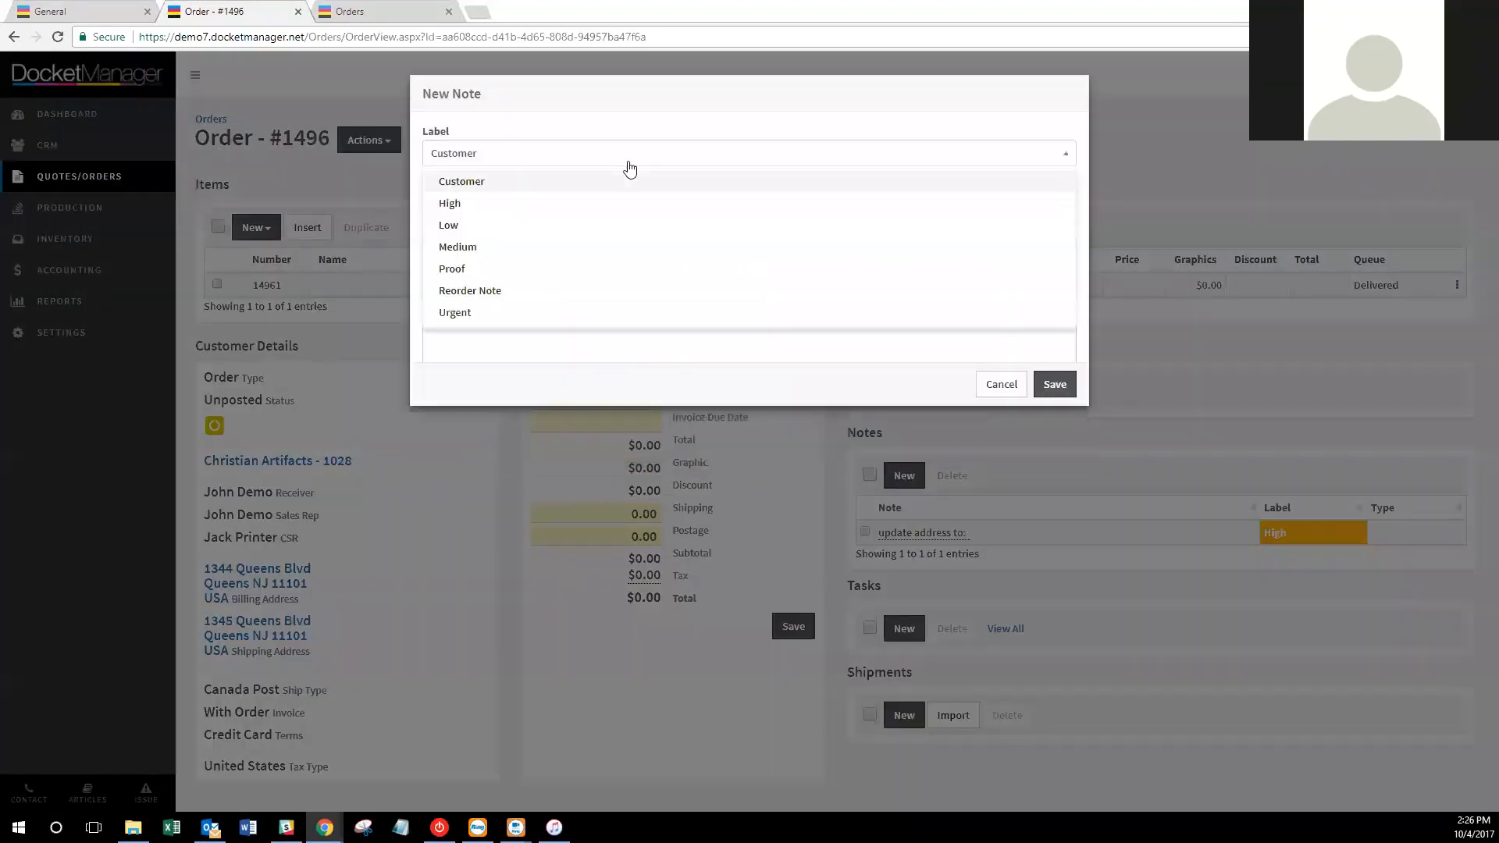
click(562, 276)
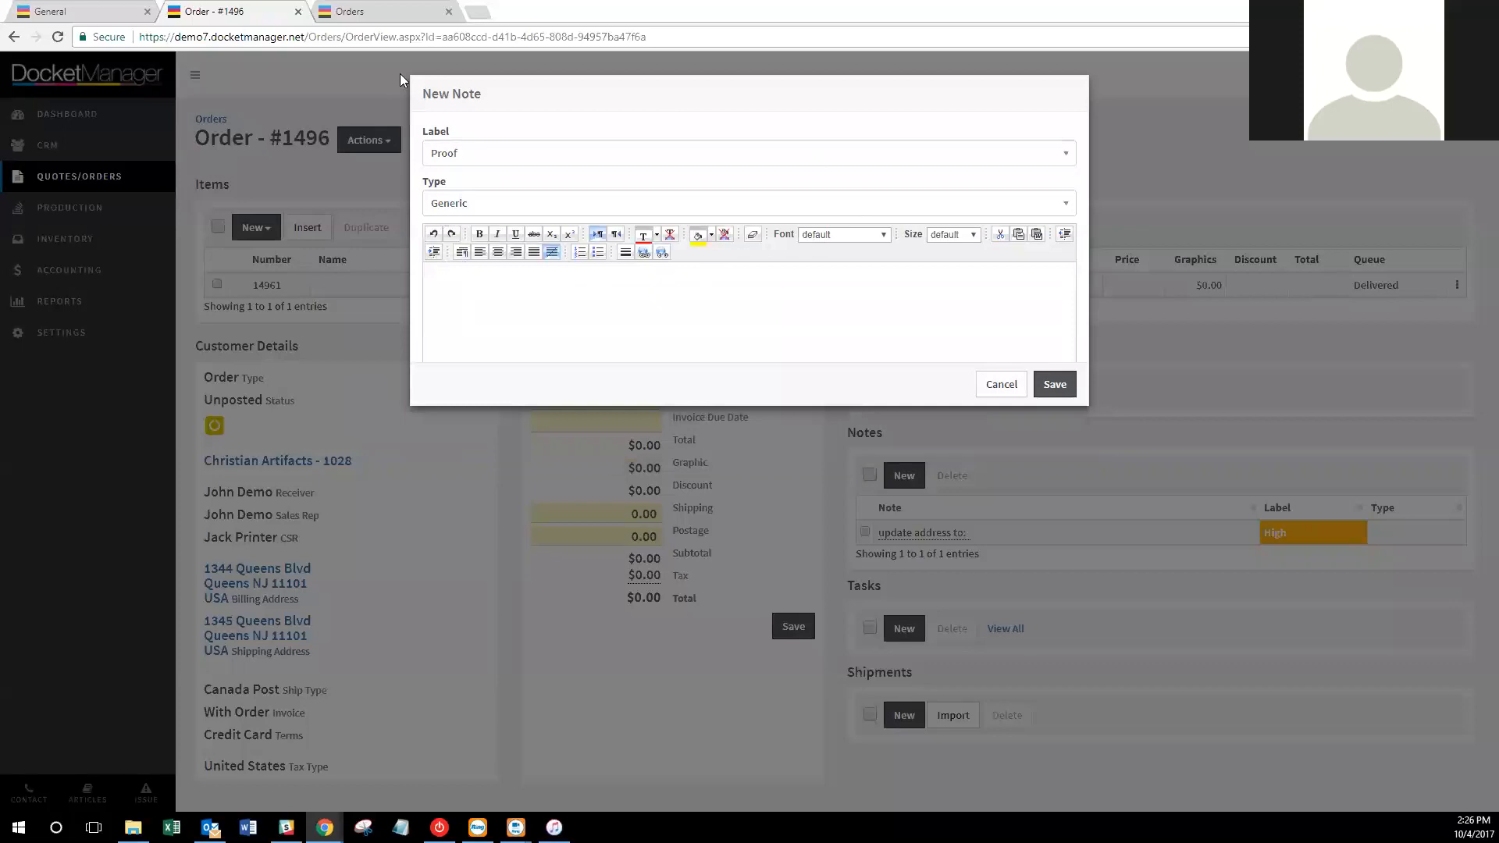
click(583, 208)
click(566, 233)
click(1055, 384)
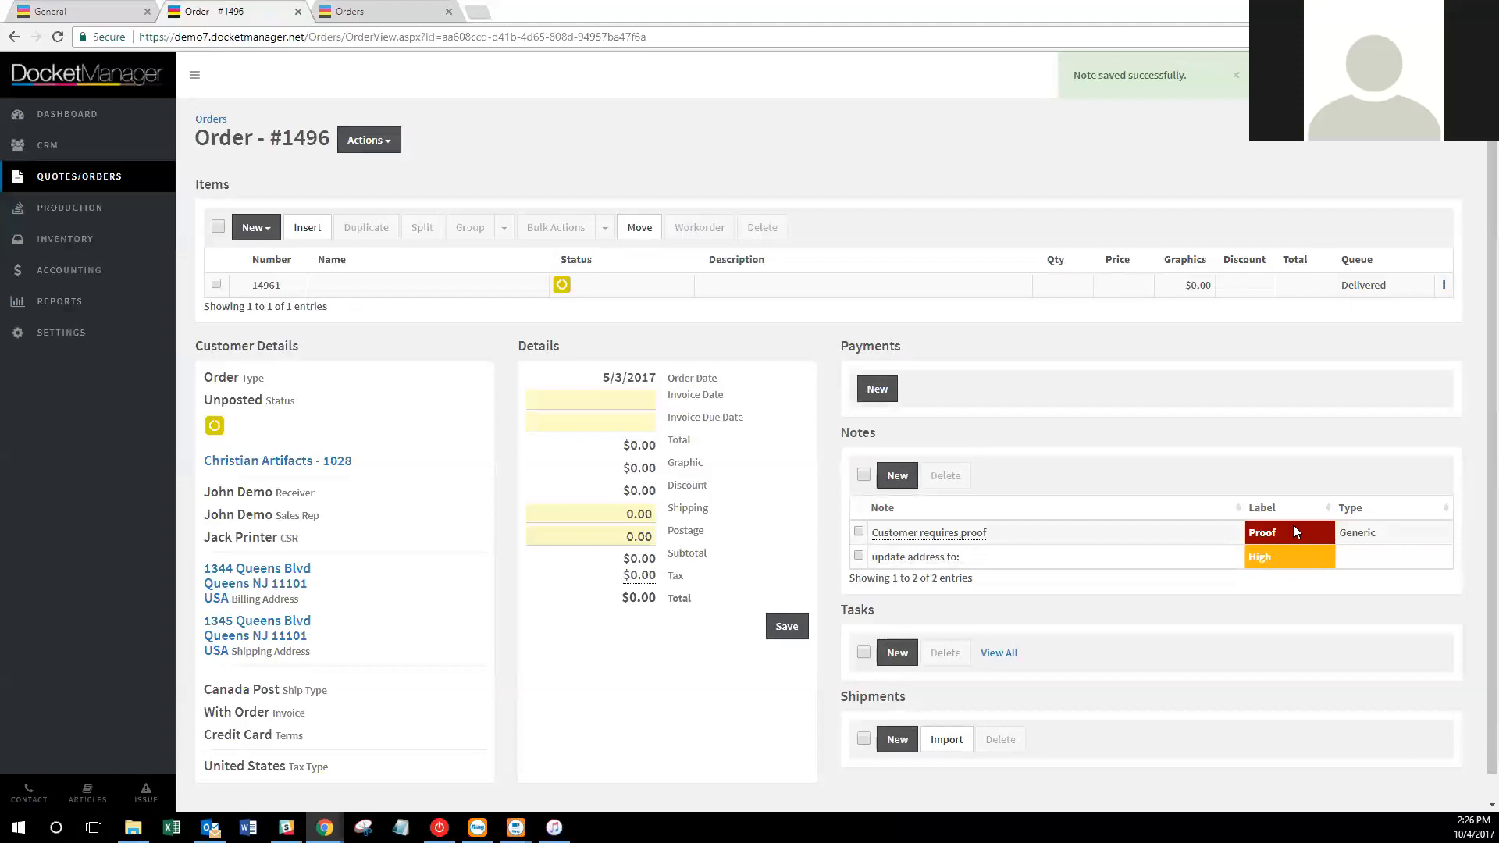
From docket settings, go to the Settings overview and open Dockets Order Options.
click(78, 11)
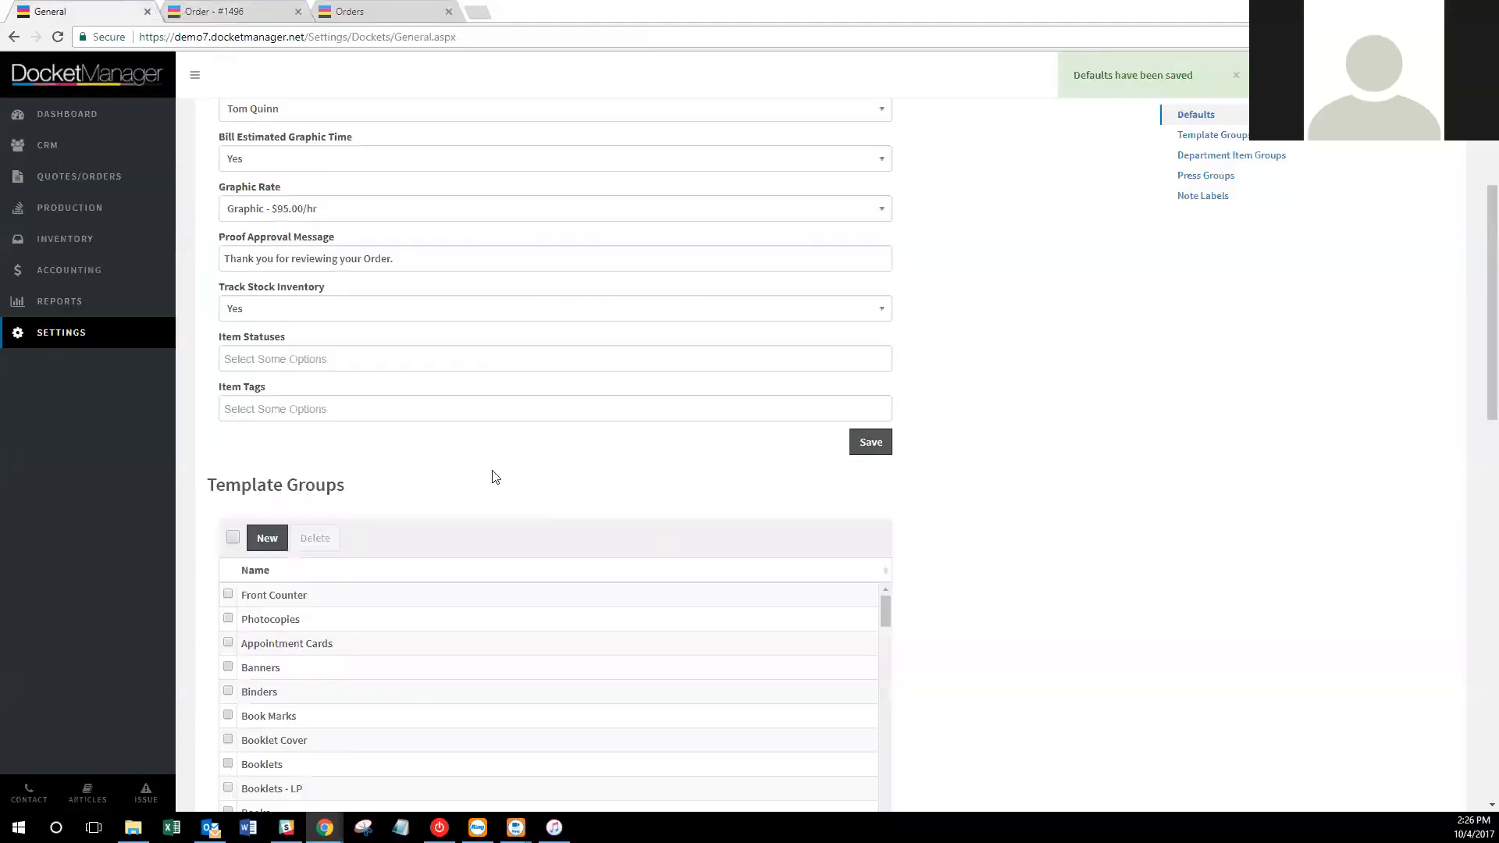
scroll(1057, 498, down, 15)
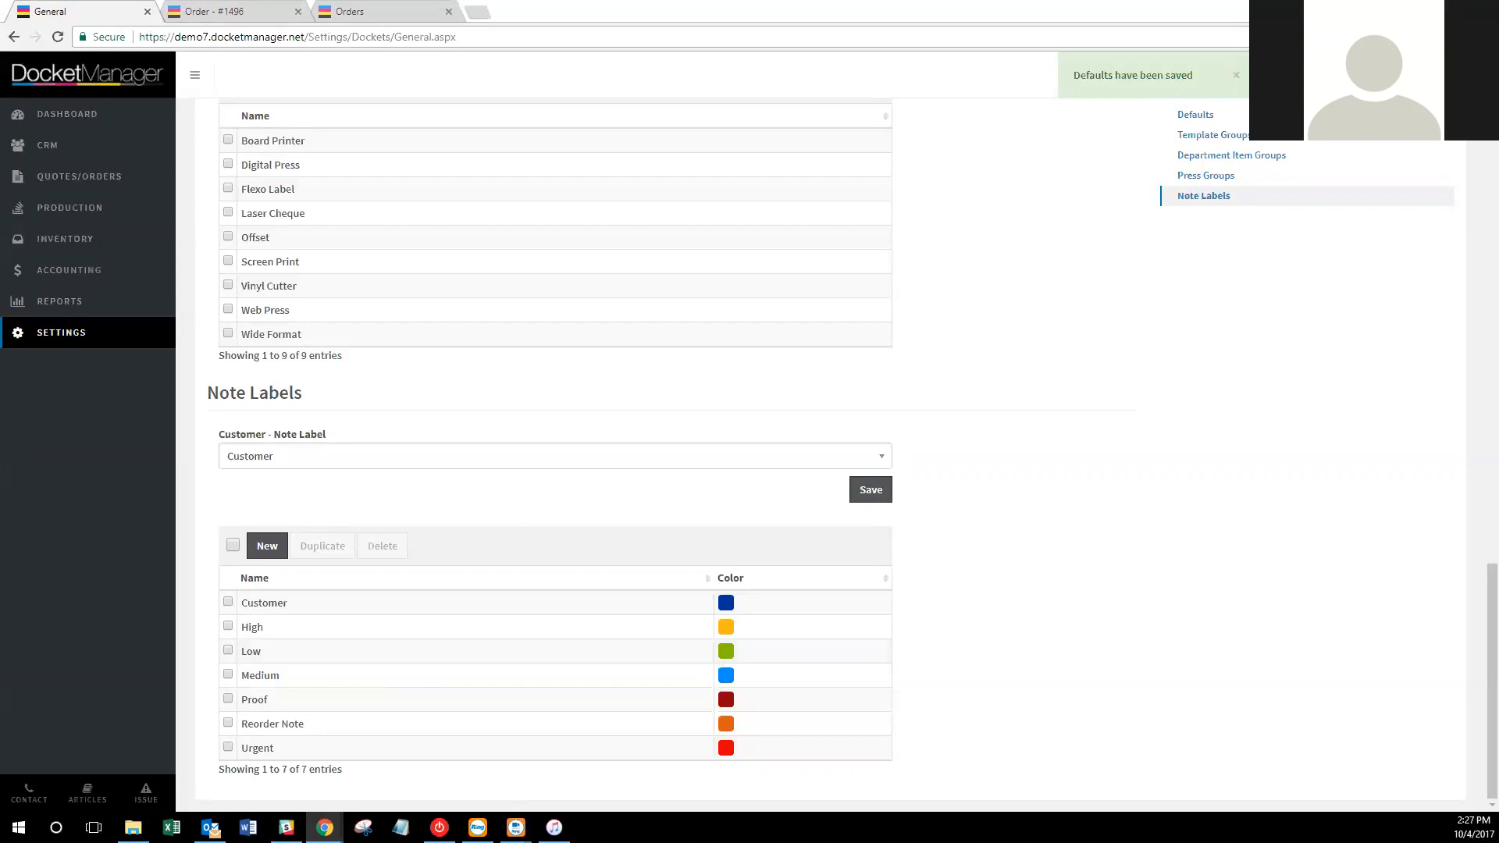
click(108, 344)
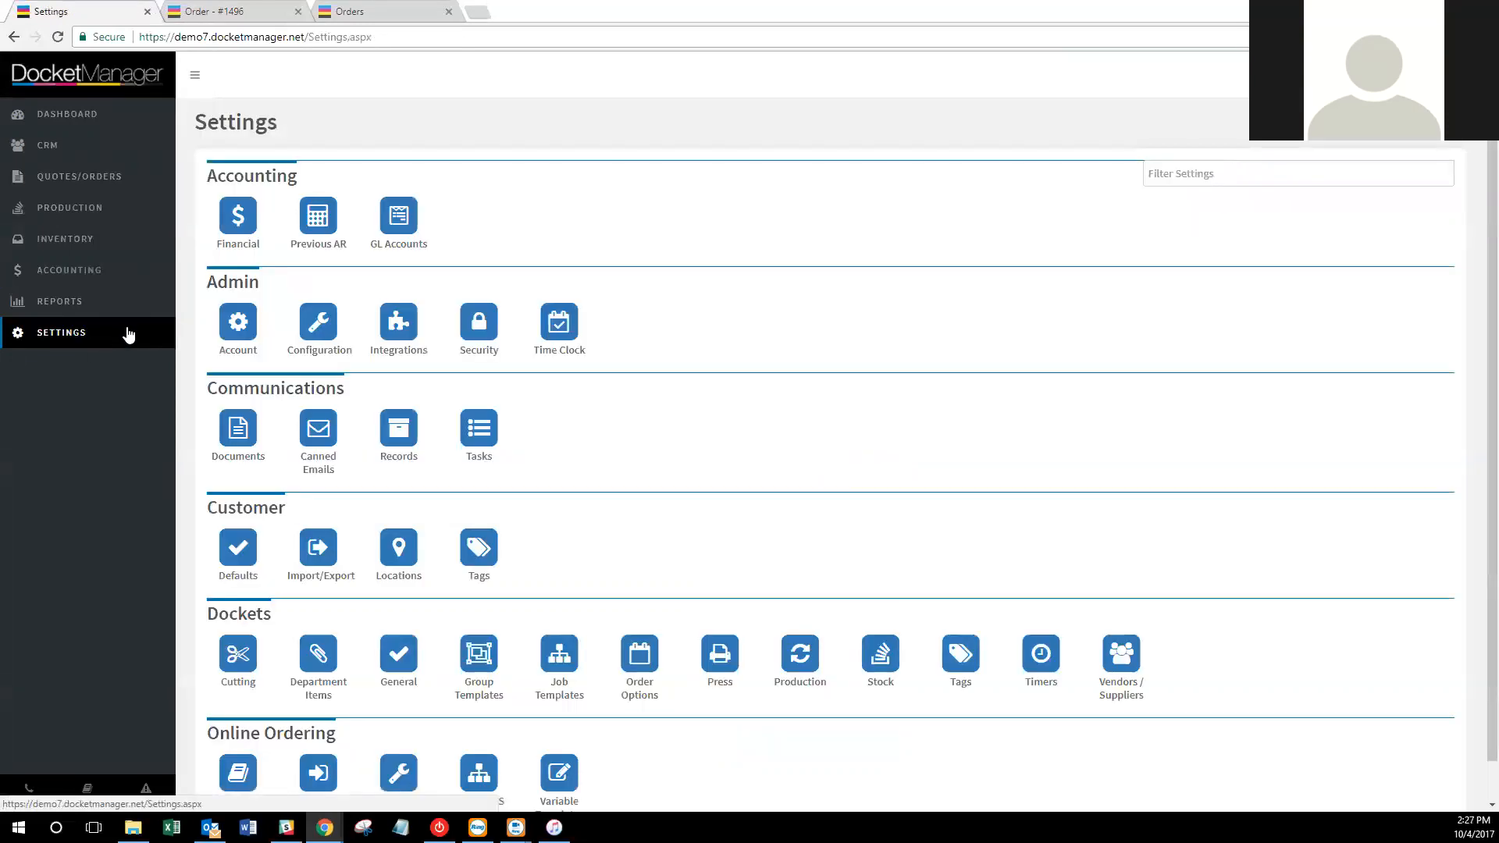
click(658, 668)
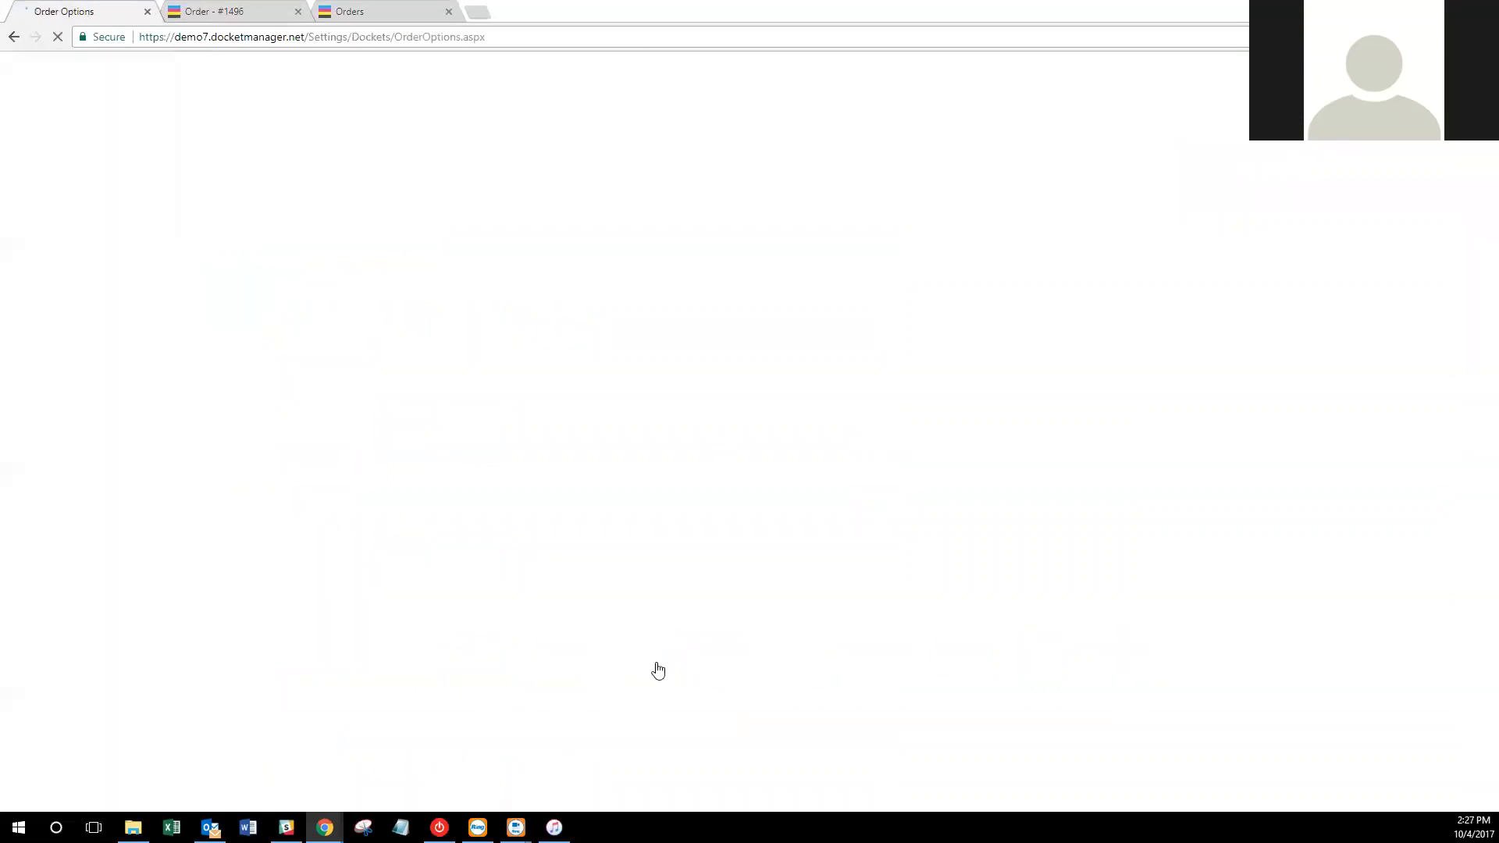
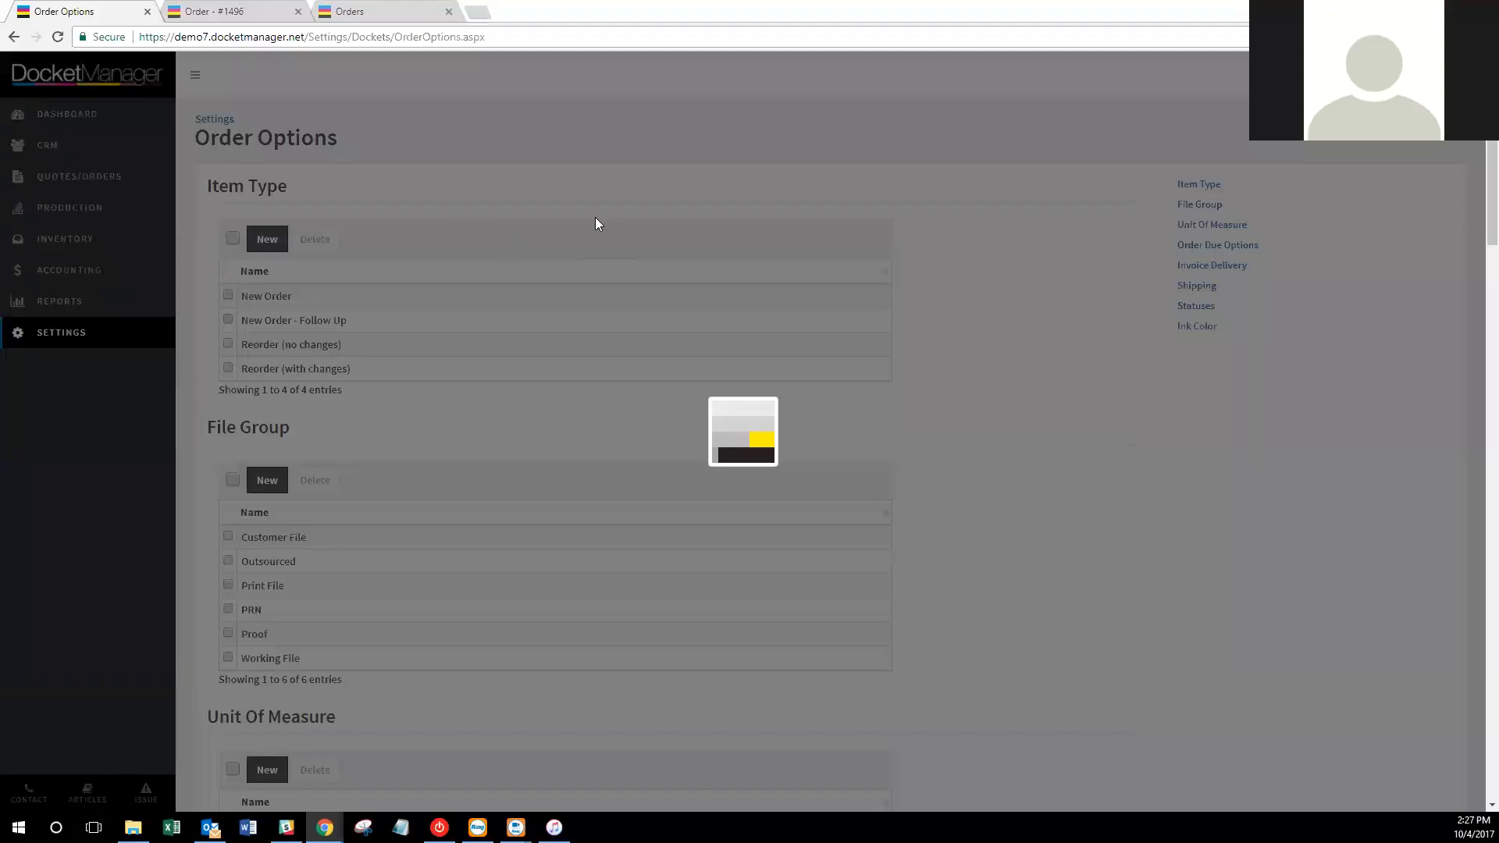
Save Online Order as a new item type and close the order #1496 tab.
text(Online Order)
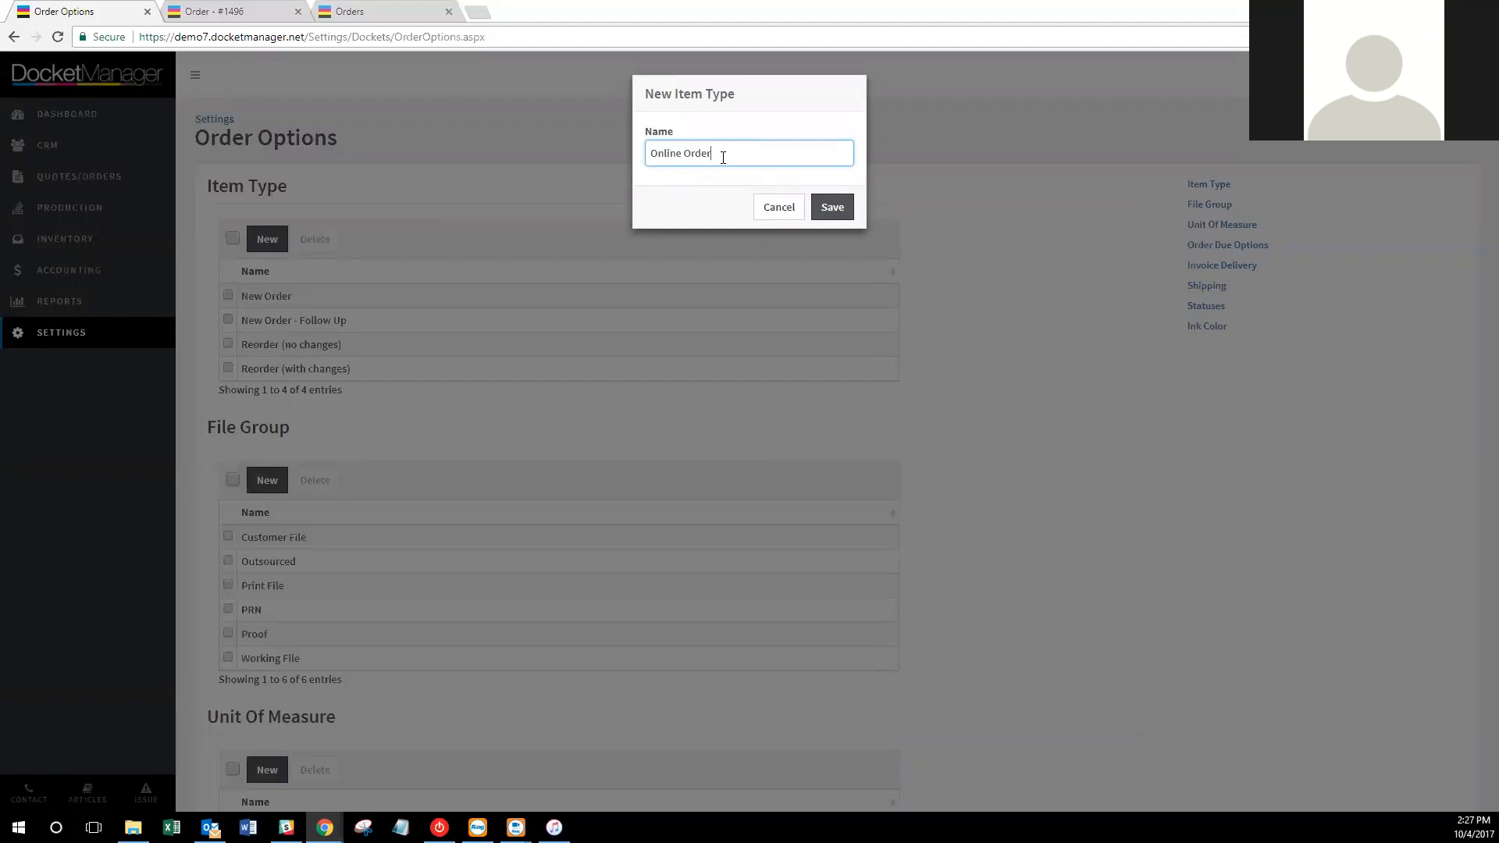
click(834, 207)
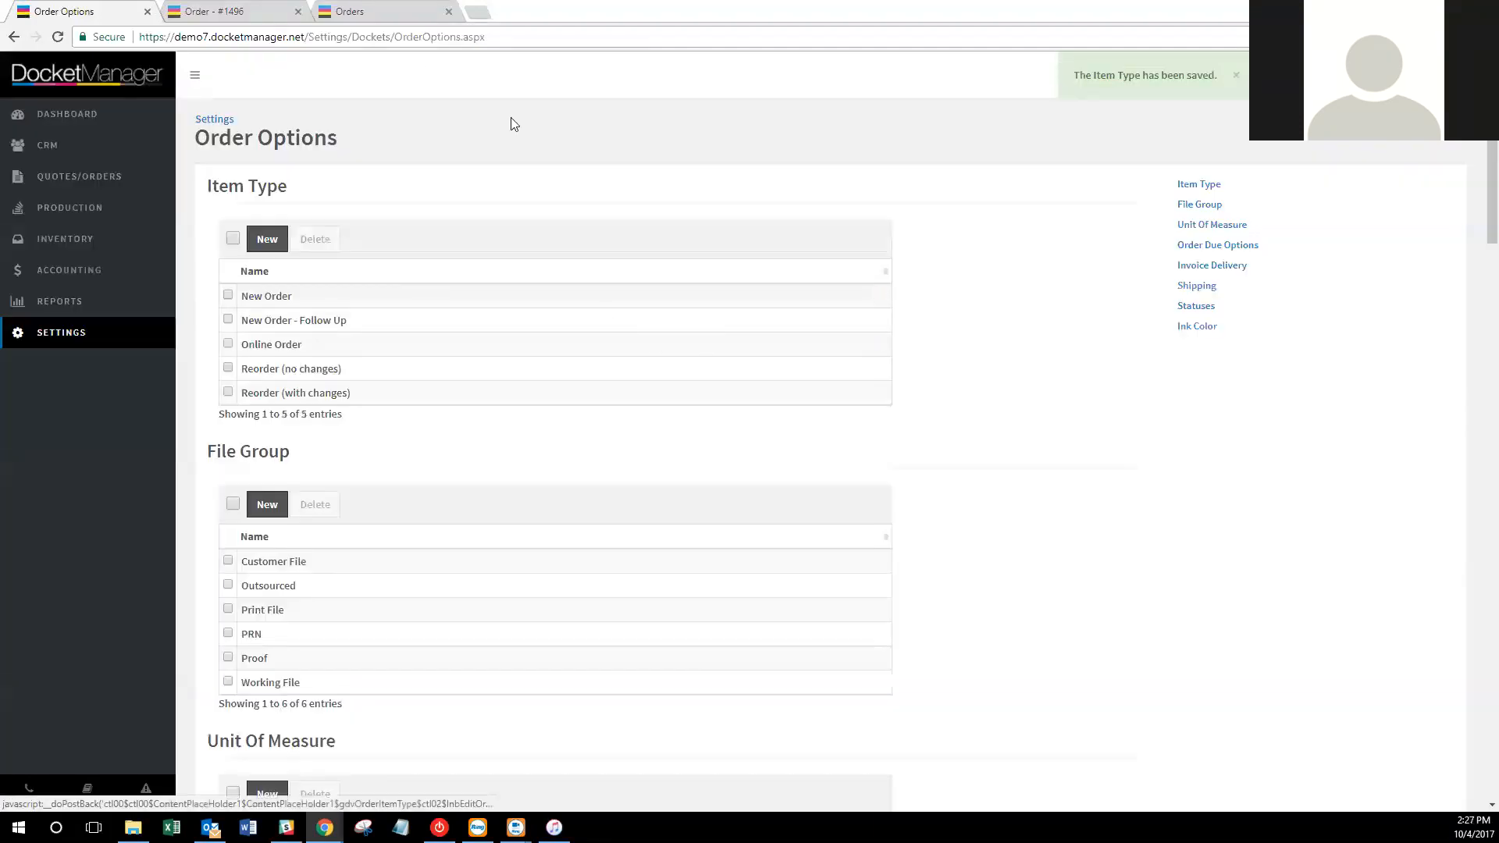
click(298, 12)
Open order Test #1533 from the quotes and orders list and start editing it.
click(243, 10)
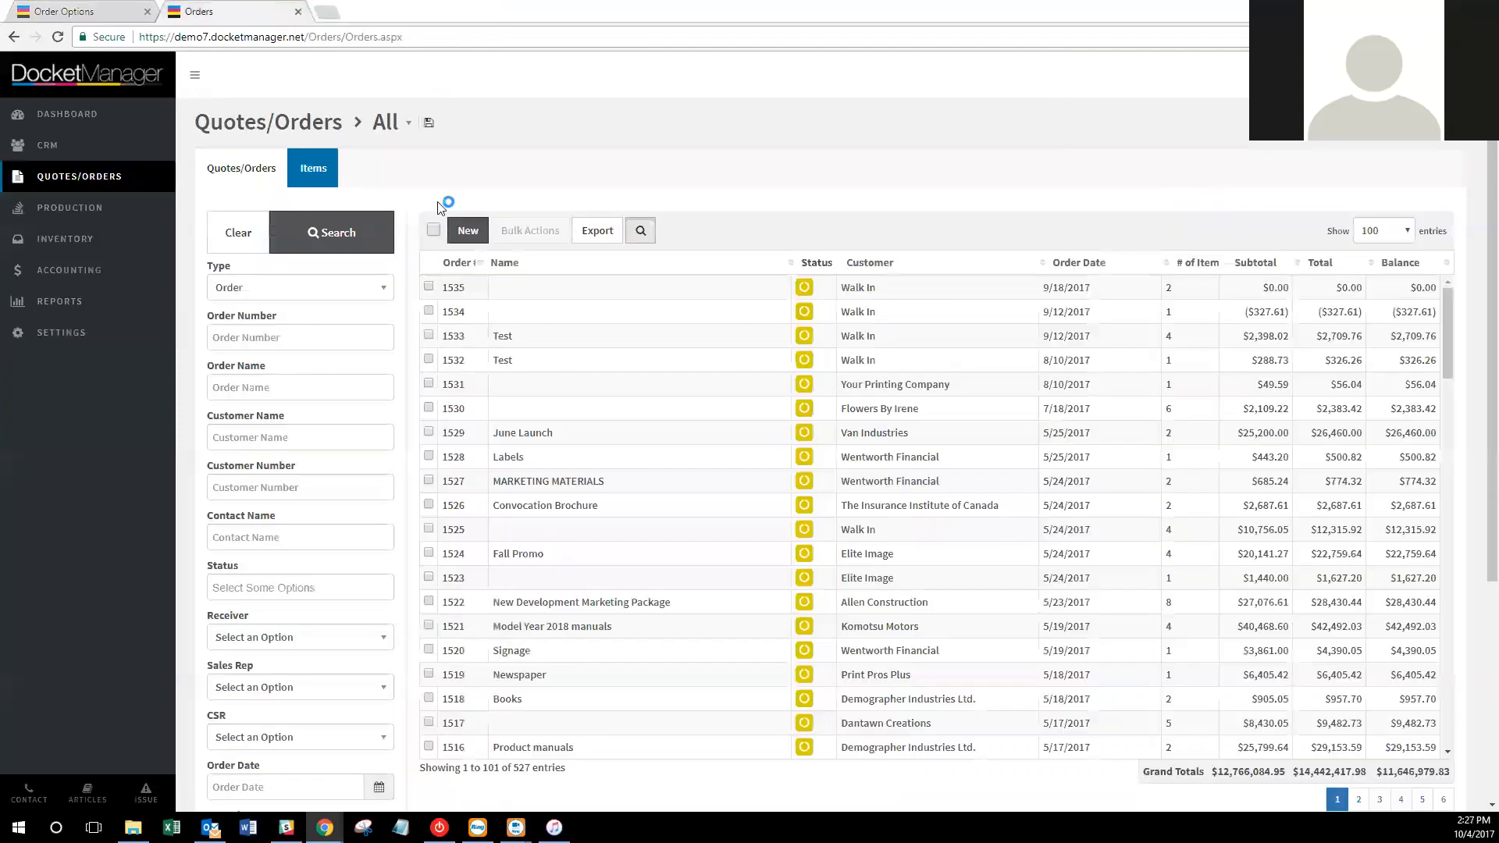
click(459, 335)
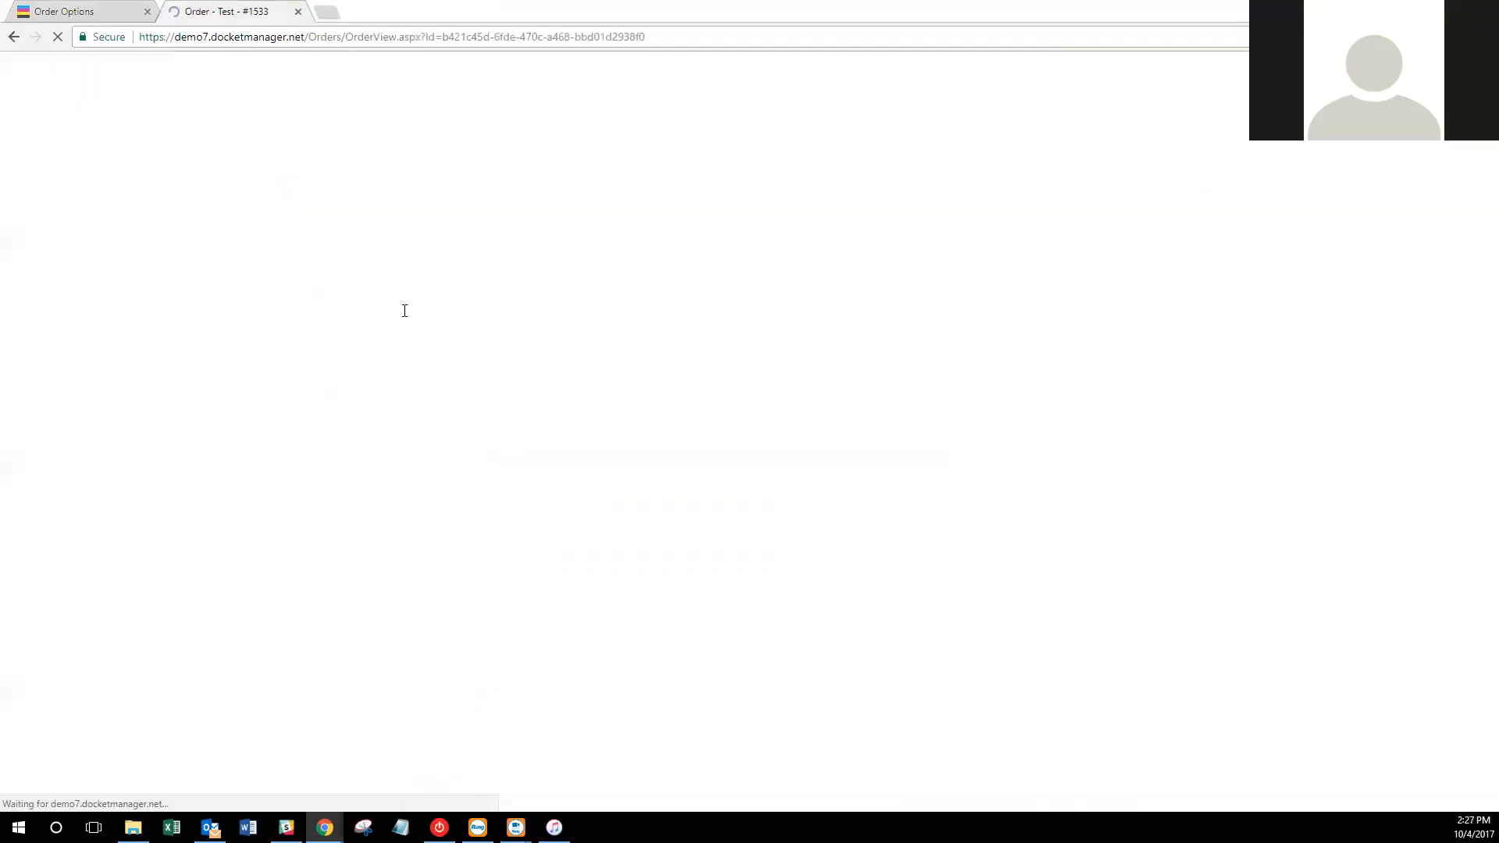
click(76, 10)
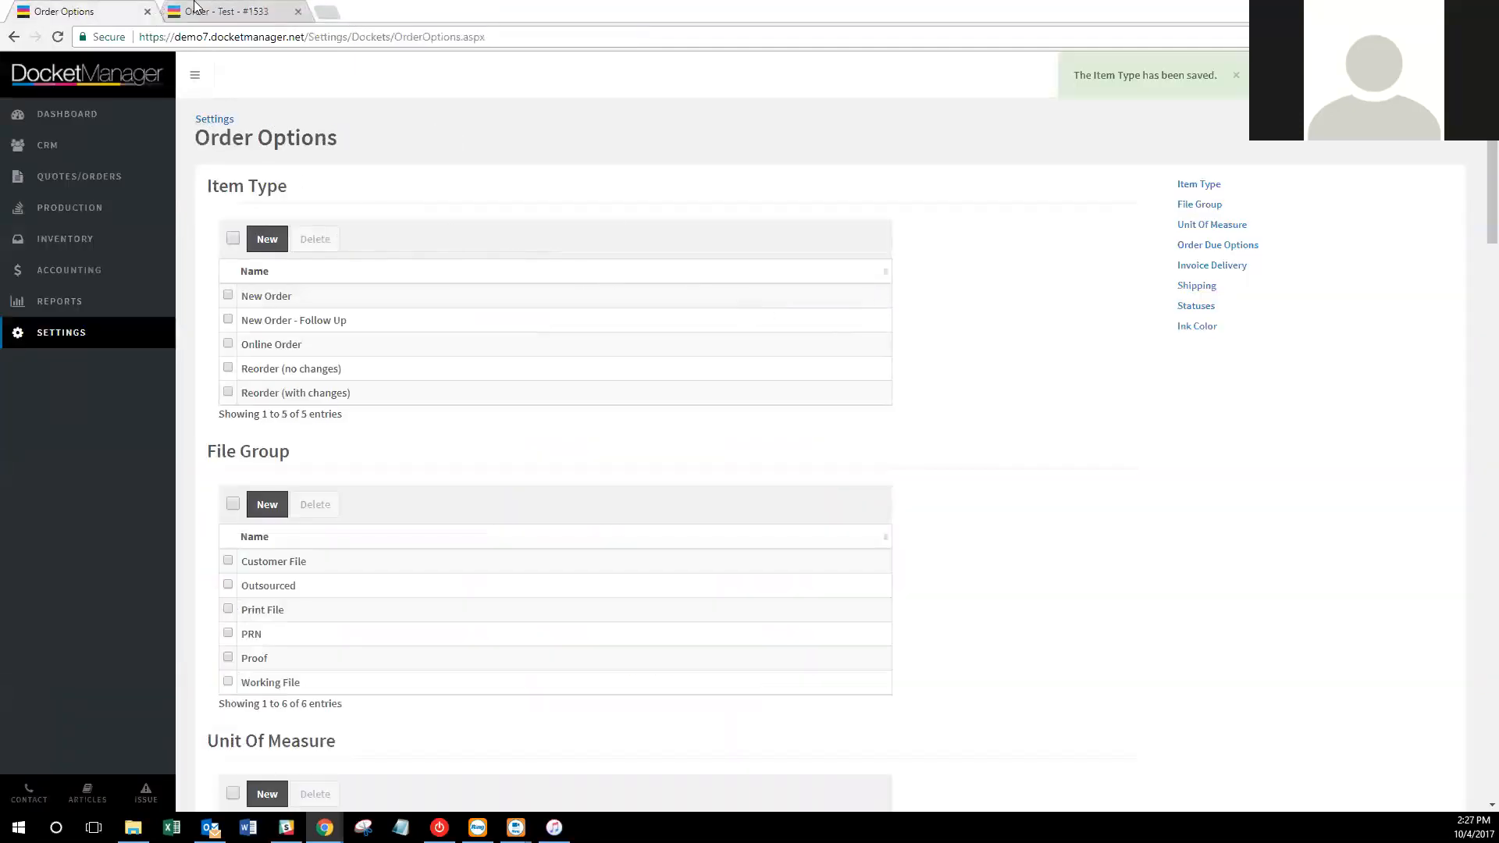
click(201, 11)
click(431, 140)
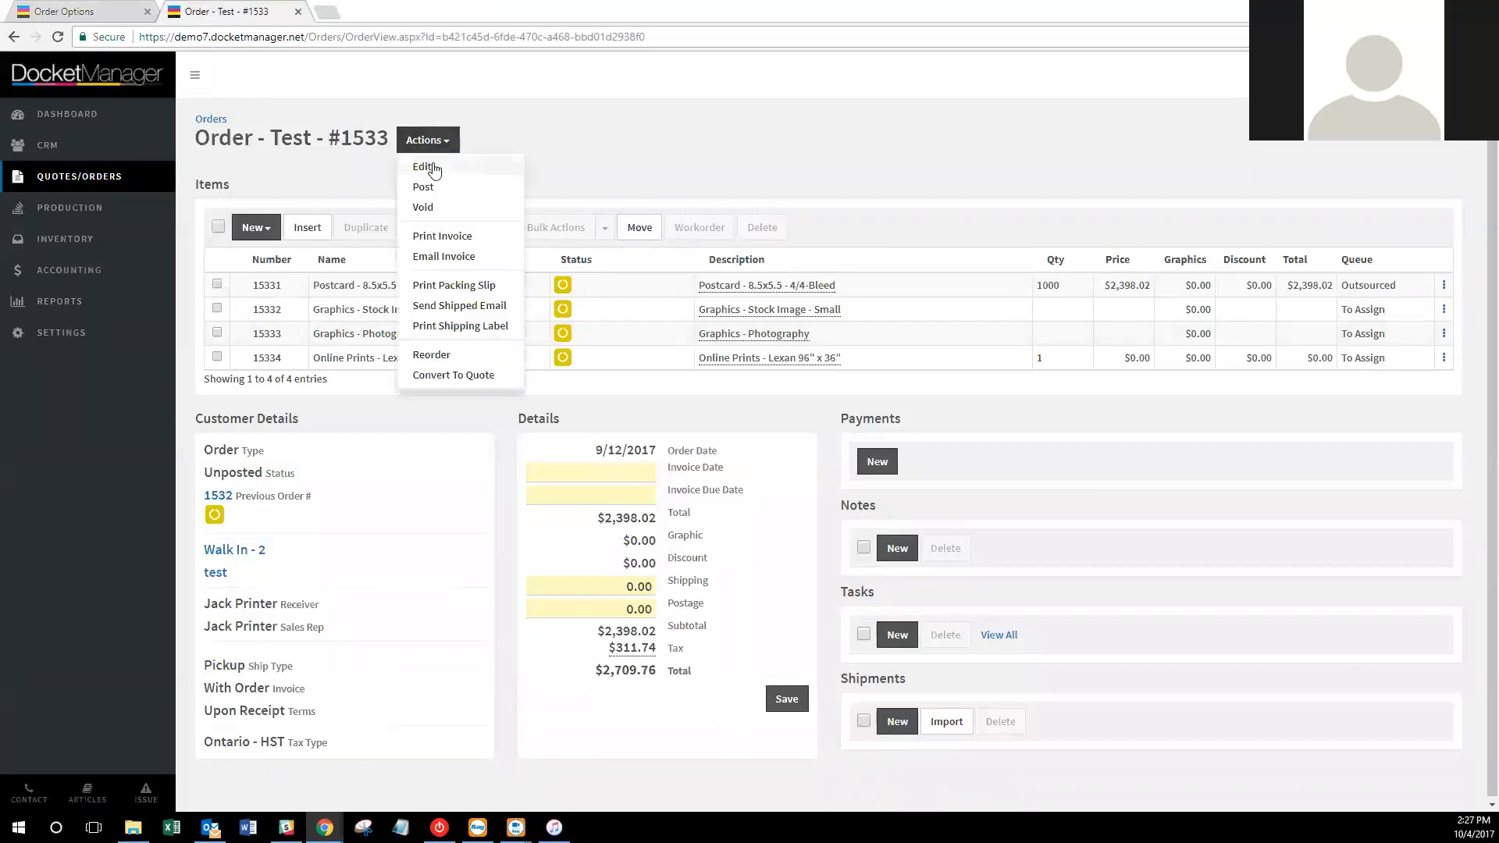
click(426, 167)
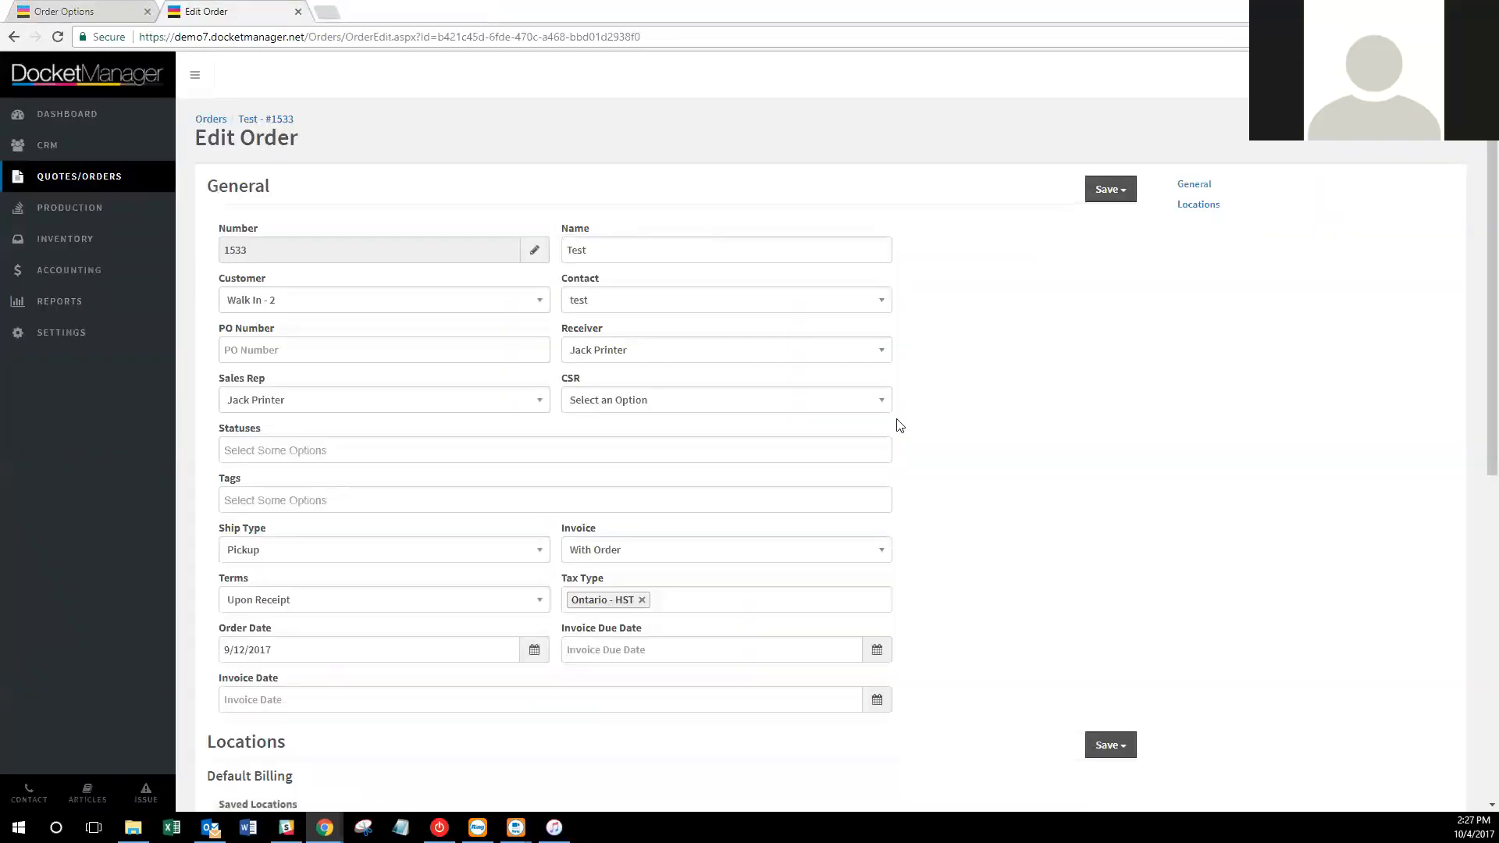
Review the order's edit form and date picker without changes, then open postcard item 15331.
scroll(1068, 474, down, 1)
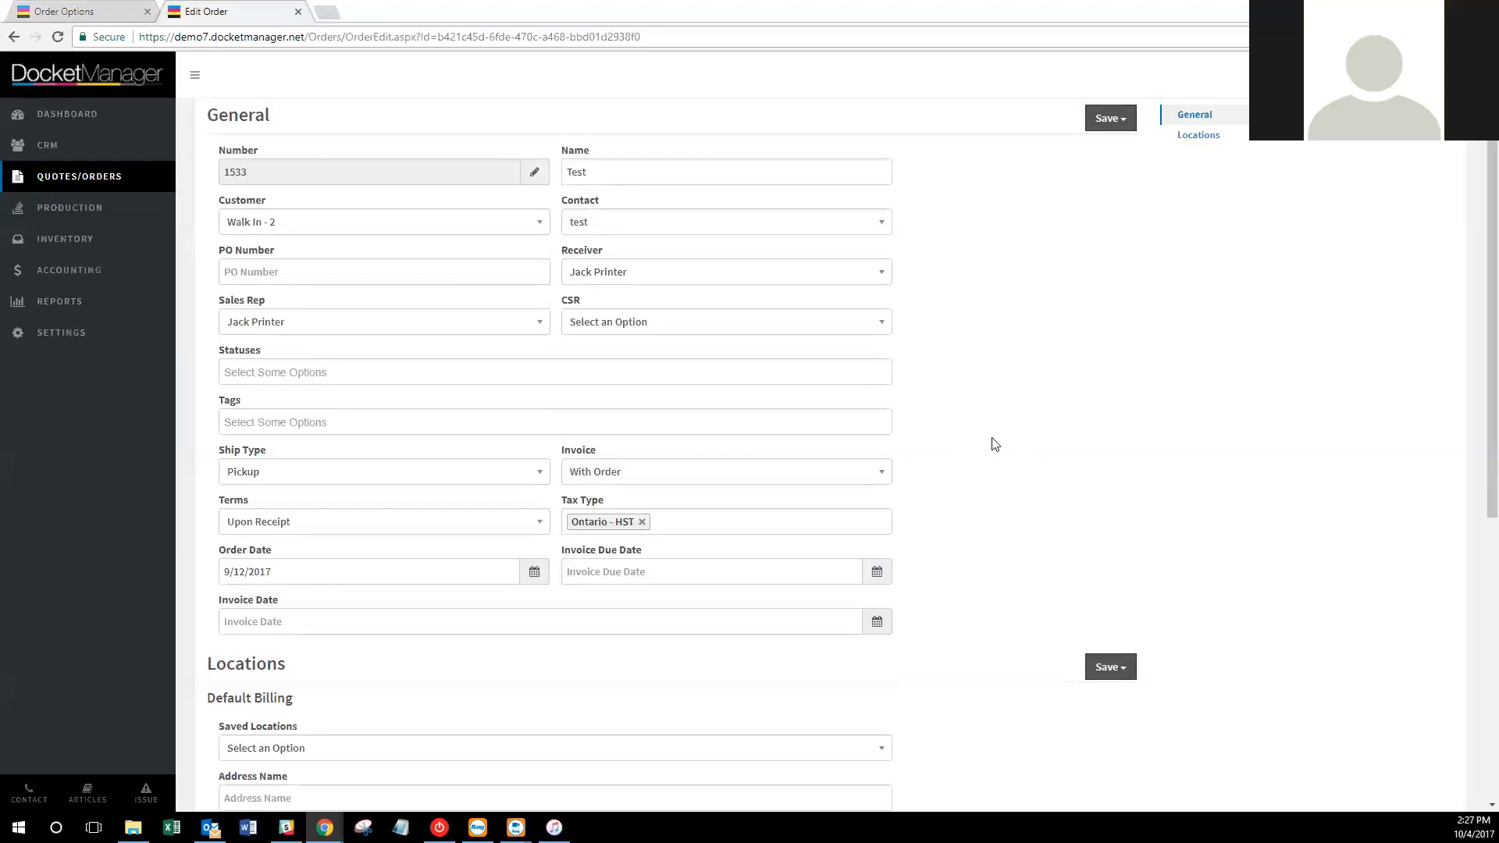
scroll(1019, 400, down, 2)
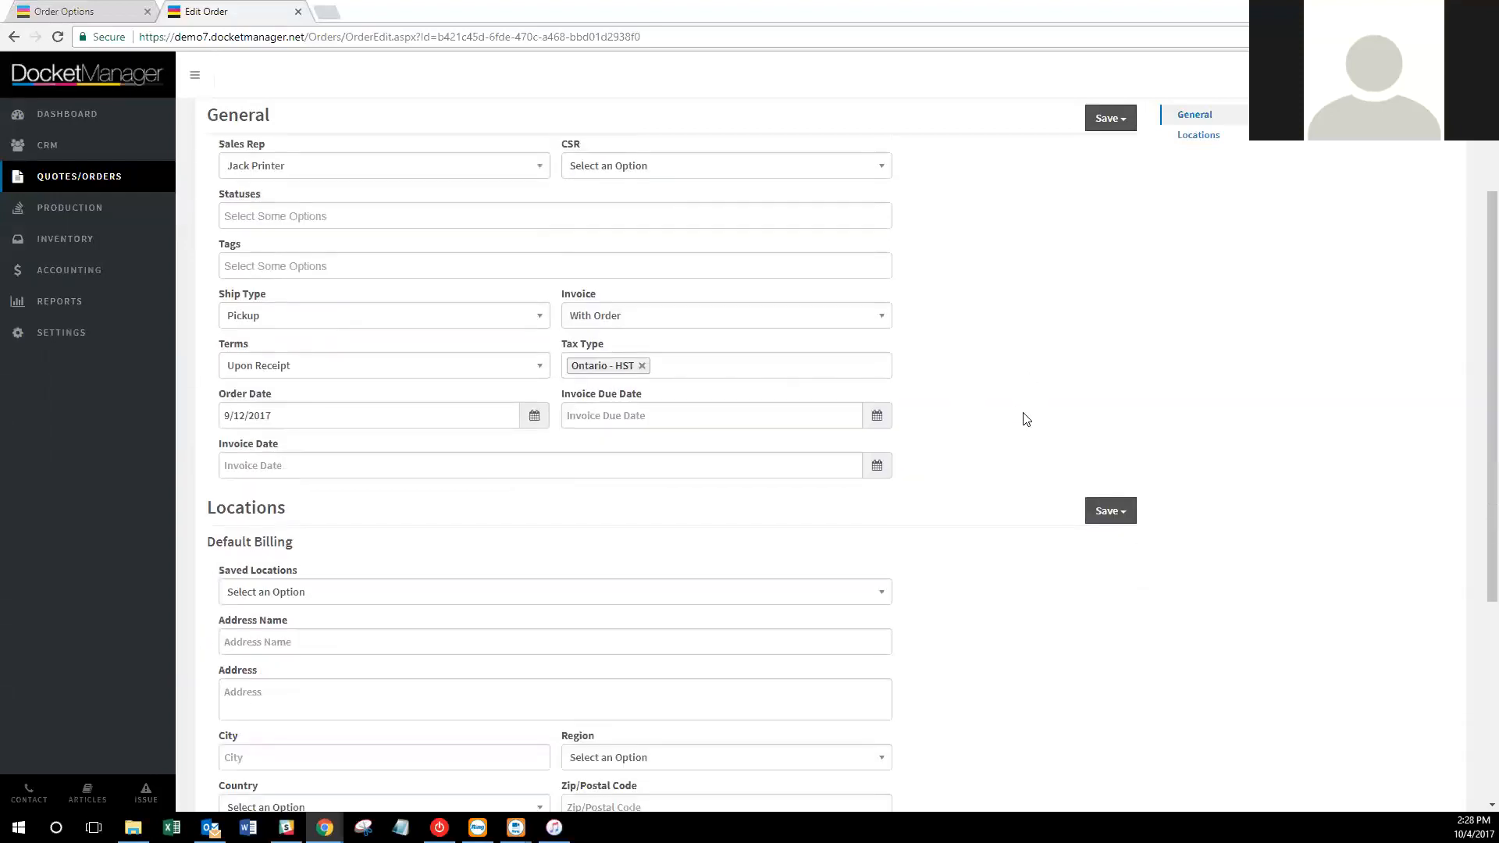
scroll(1030, 422, up, 3)
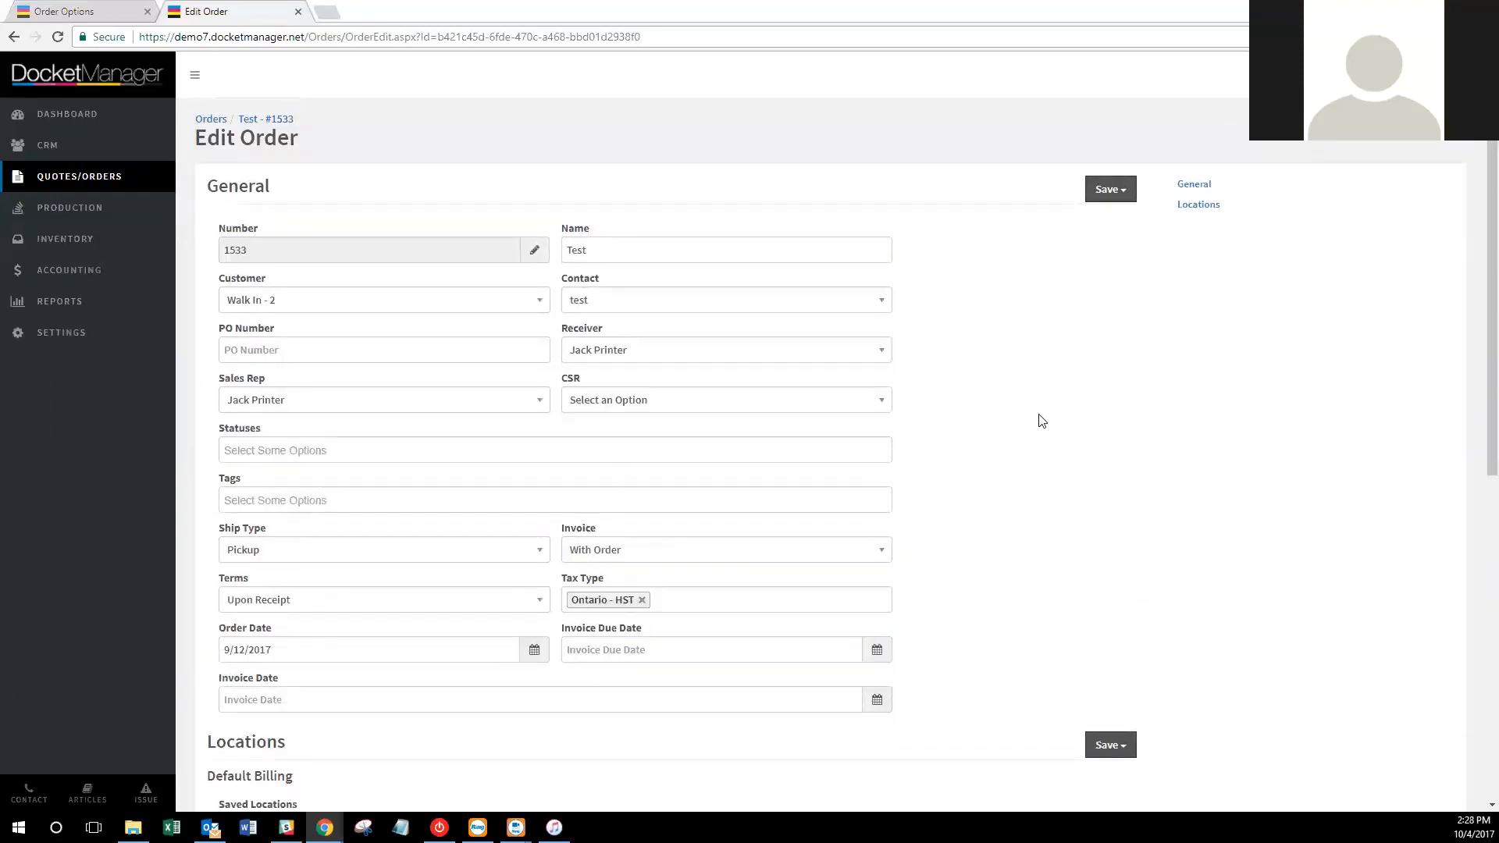
click(397, 648)
click(1064, 555)
click(271, 124)
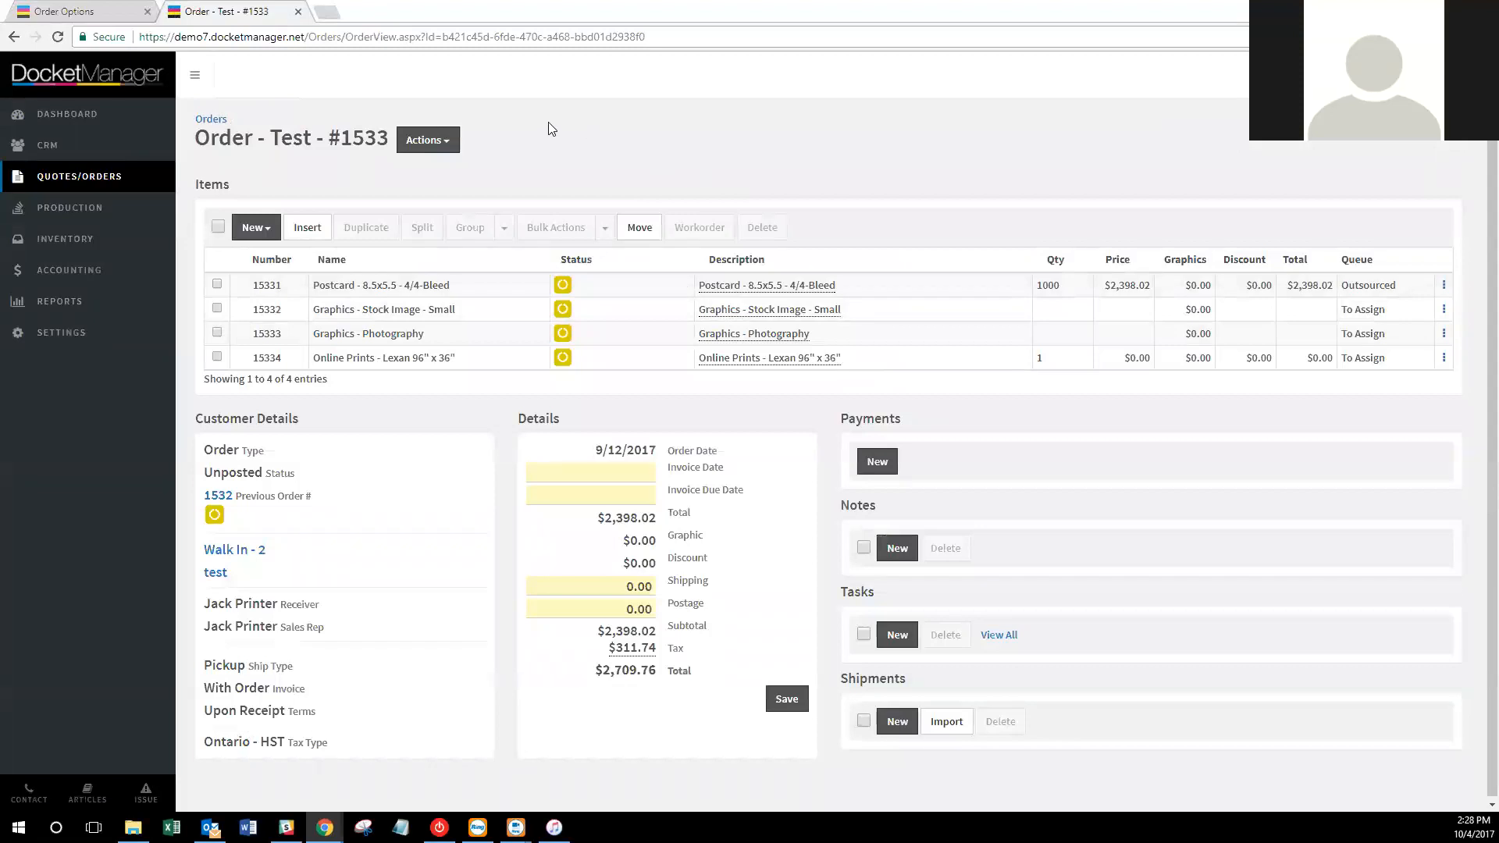
click(428, 140)
click(450, 169)
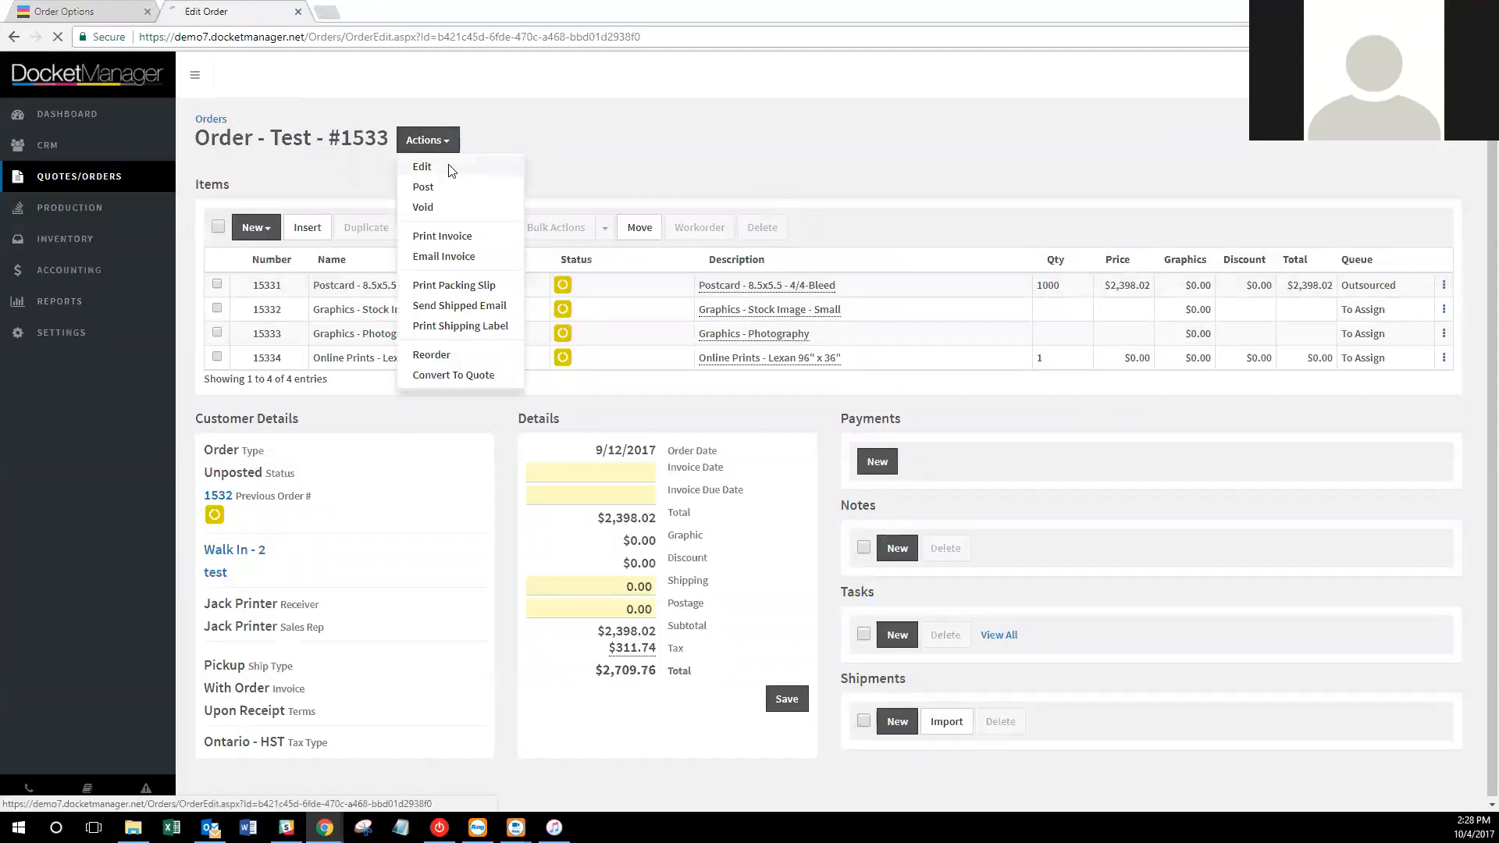
click(247, 125)
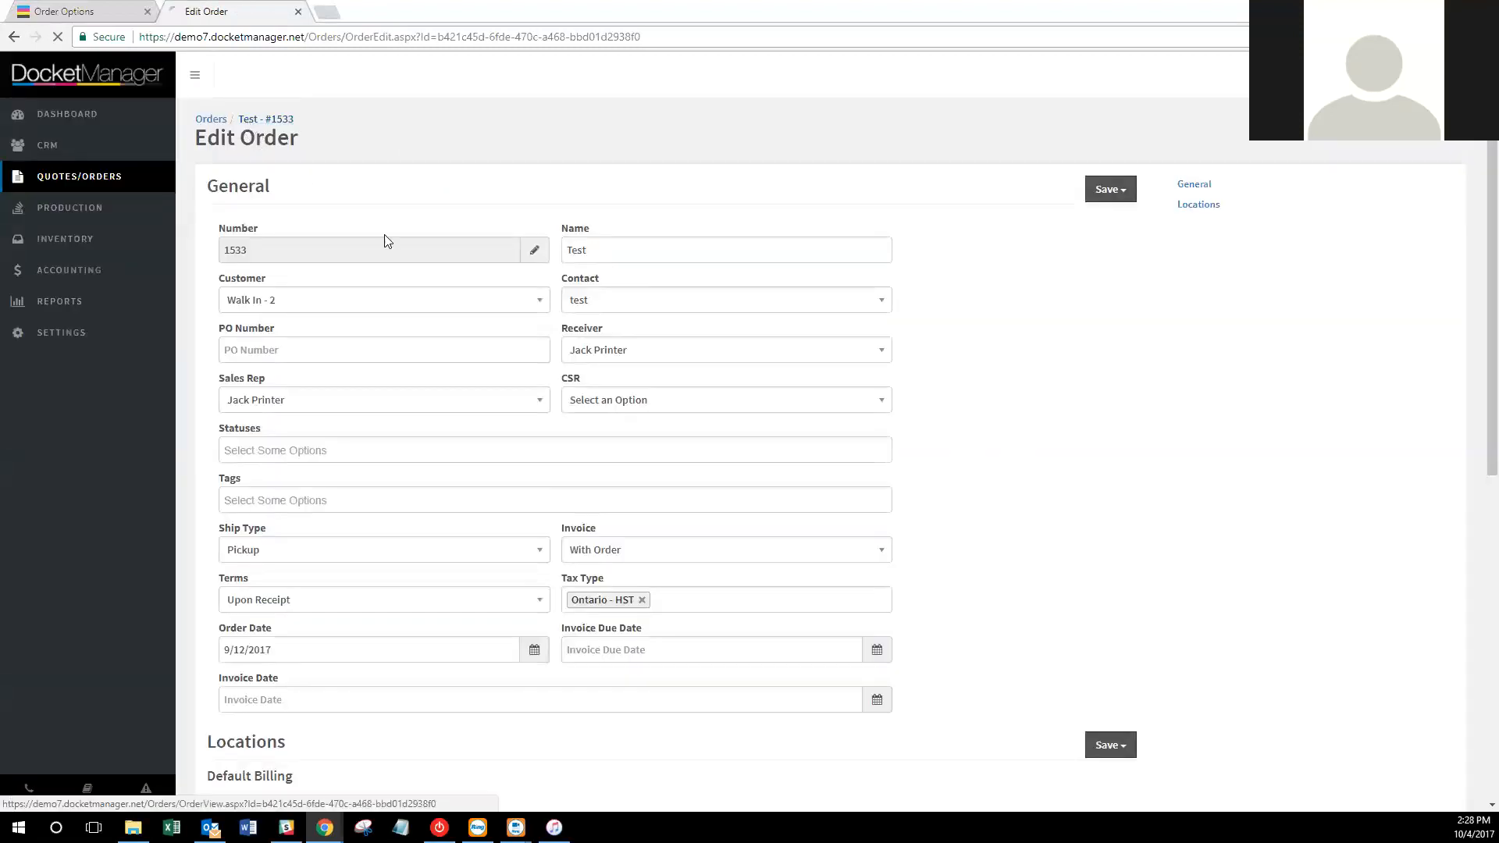
click(267, 278)
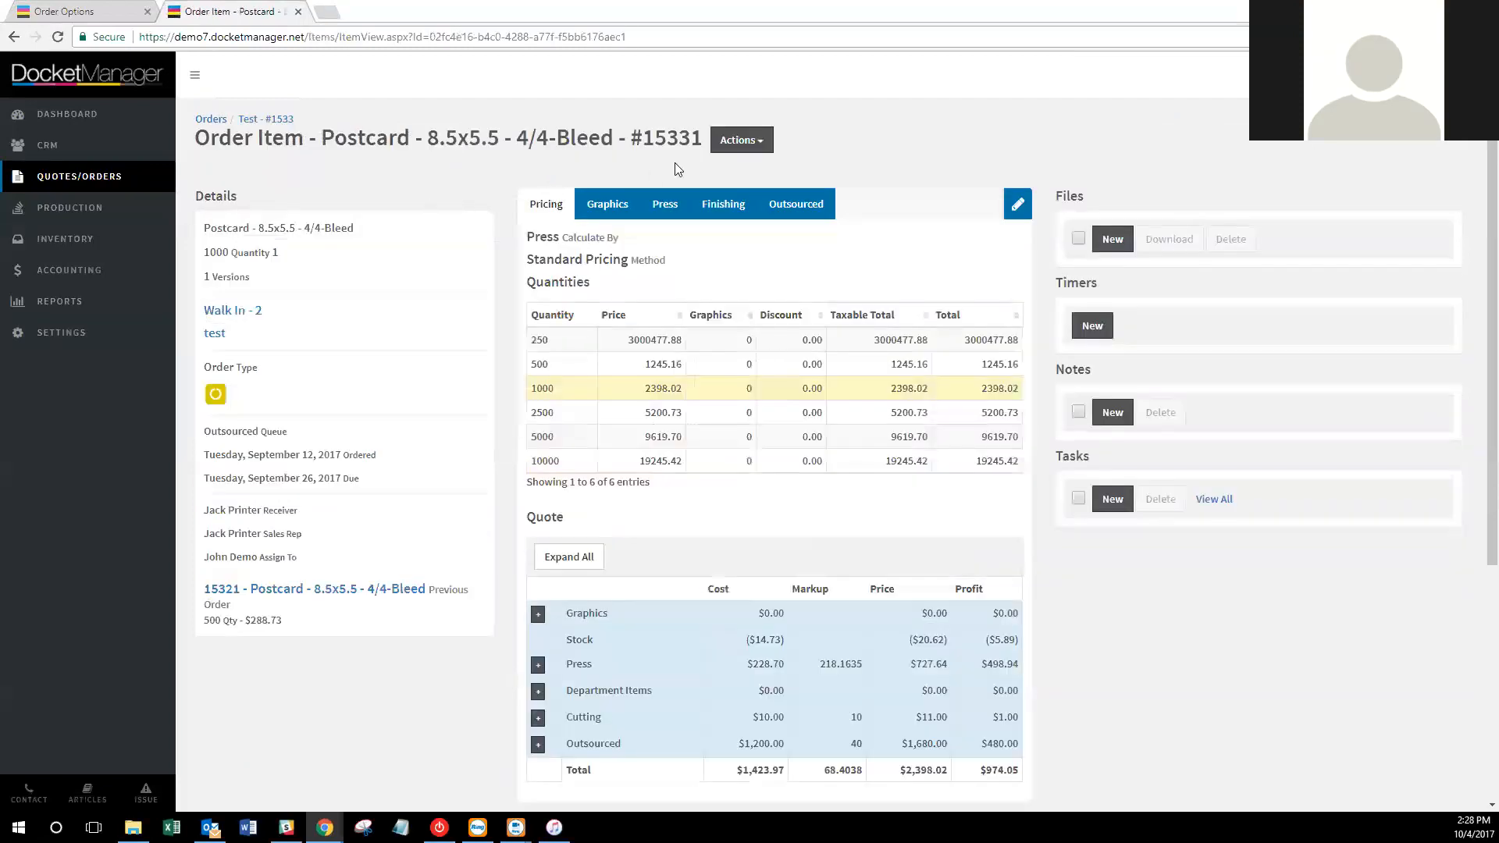
Change postcard item 15331's item type to Online Order and save it.
click(740, 140)
click(738, 190)
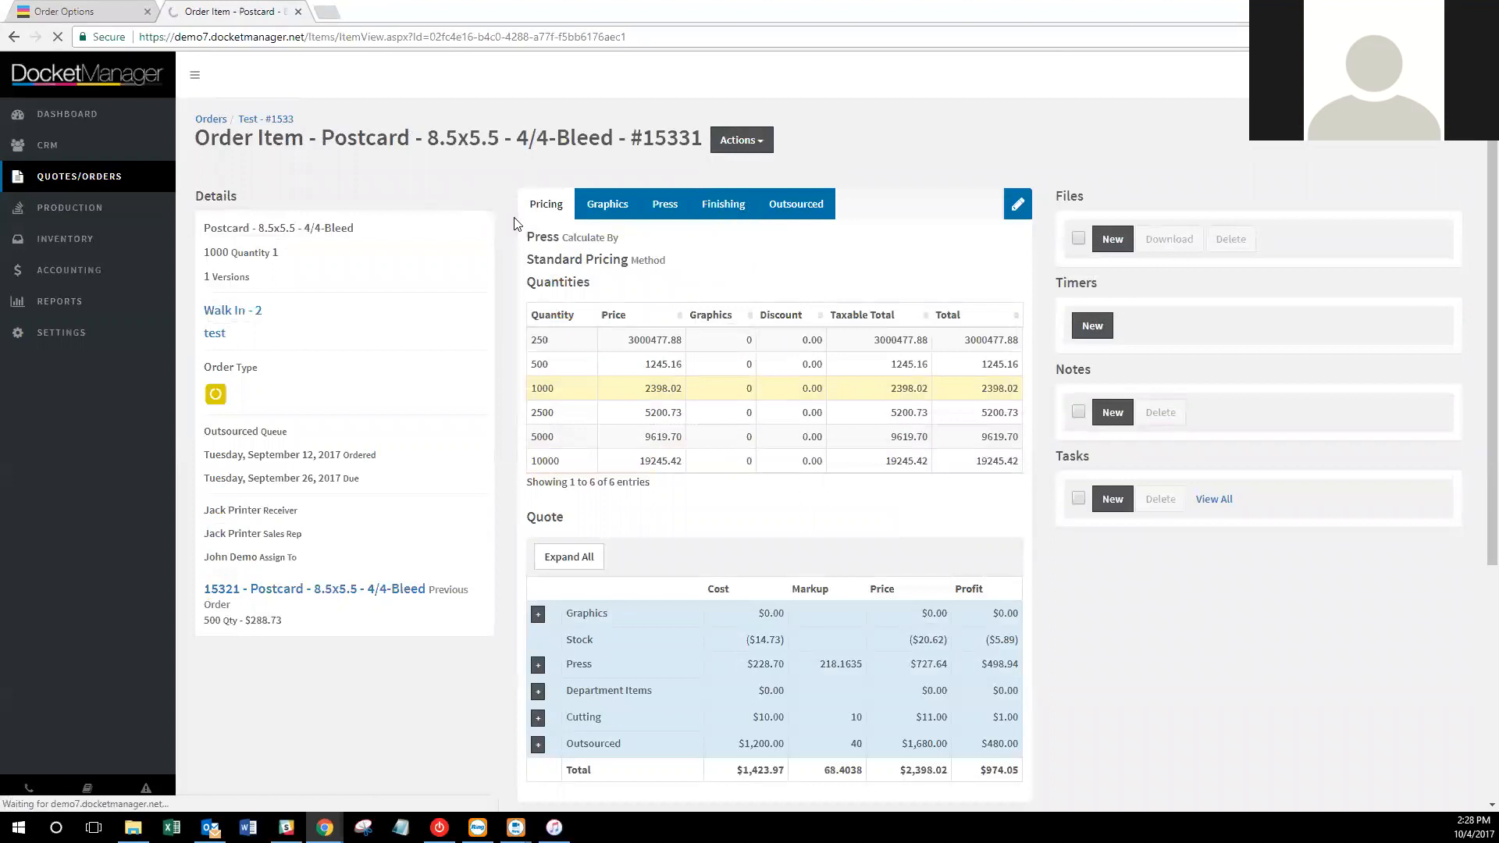
scroll(1048, 291, down, 1)
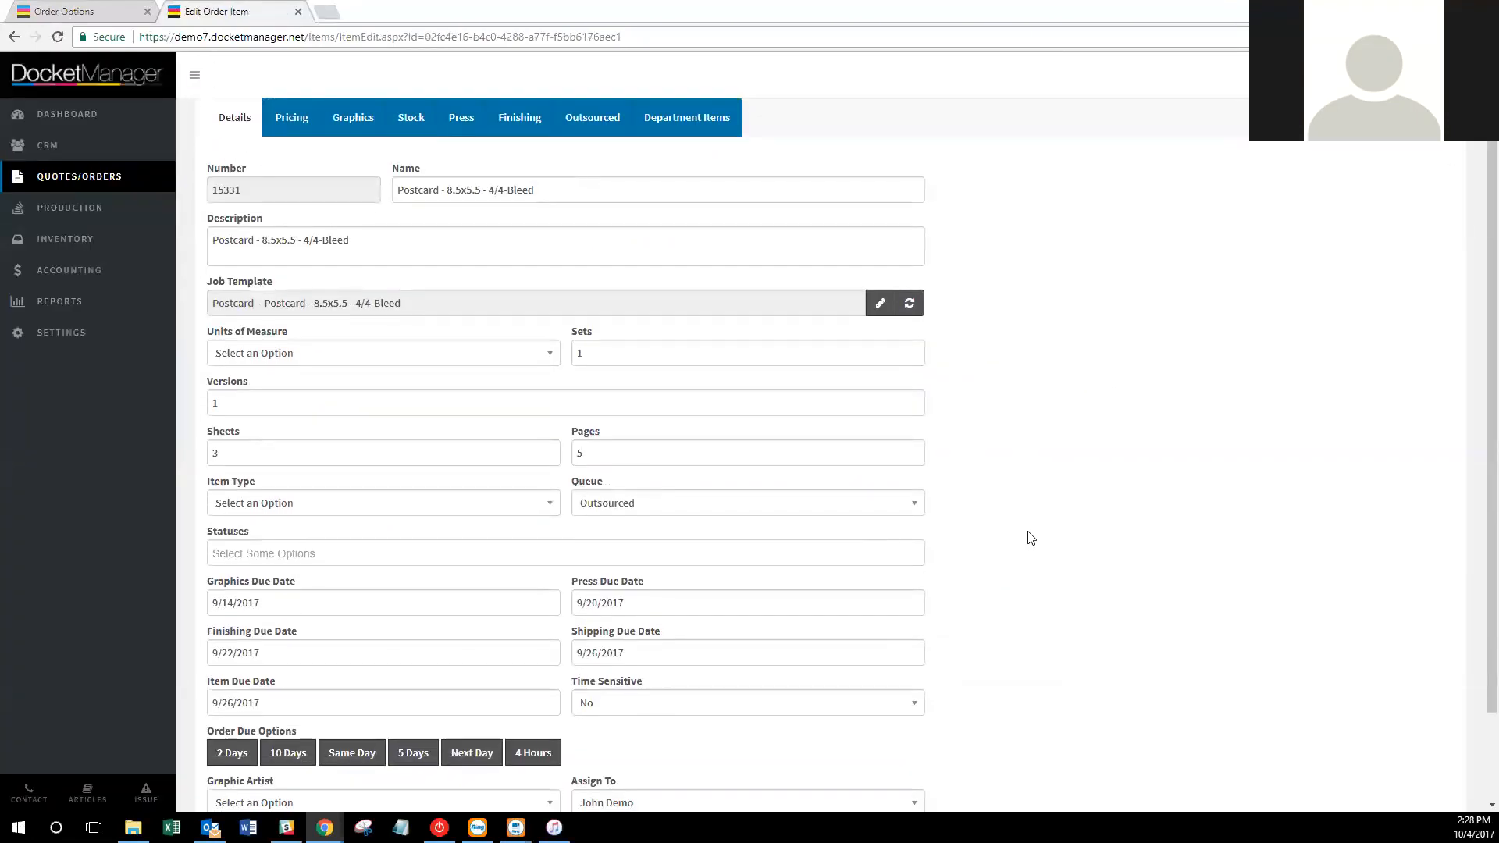
scroll(1047, 541, down, 1)
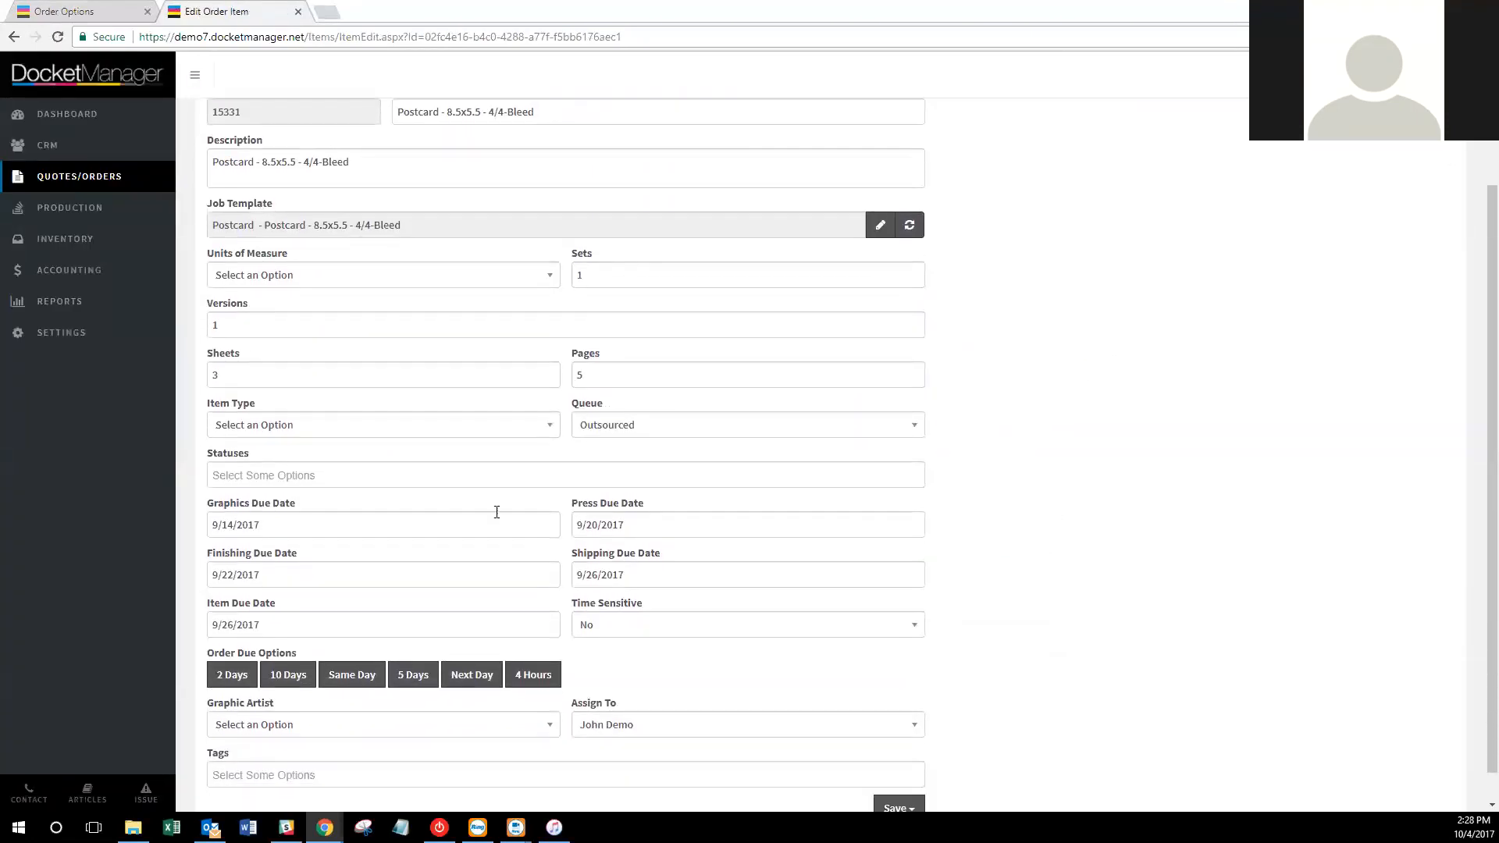
click(398, 436)
click(468, 518)
scroll(943, 736, down, 1)
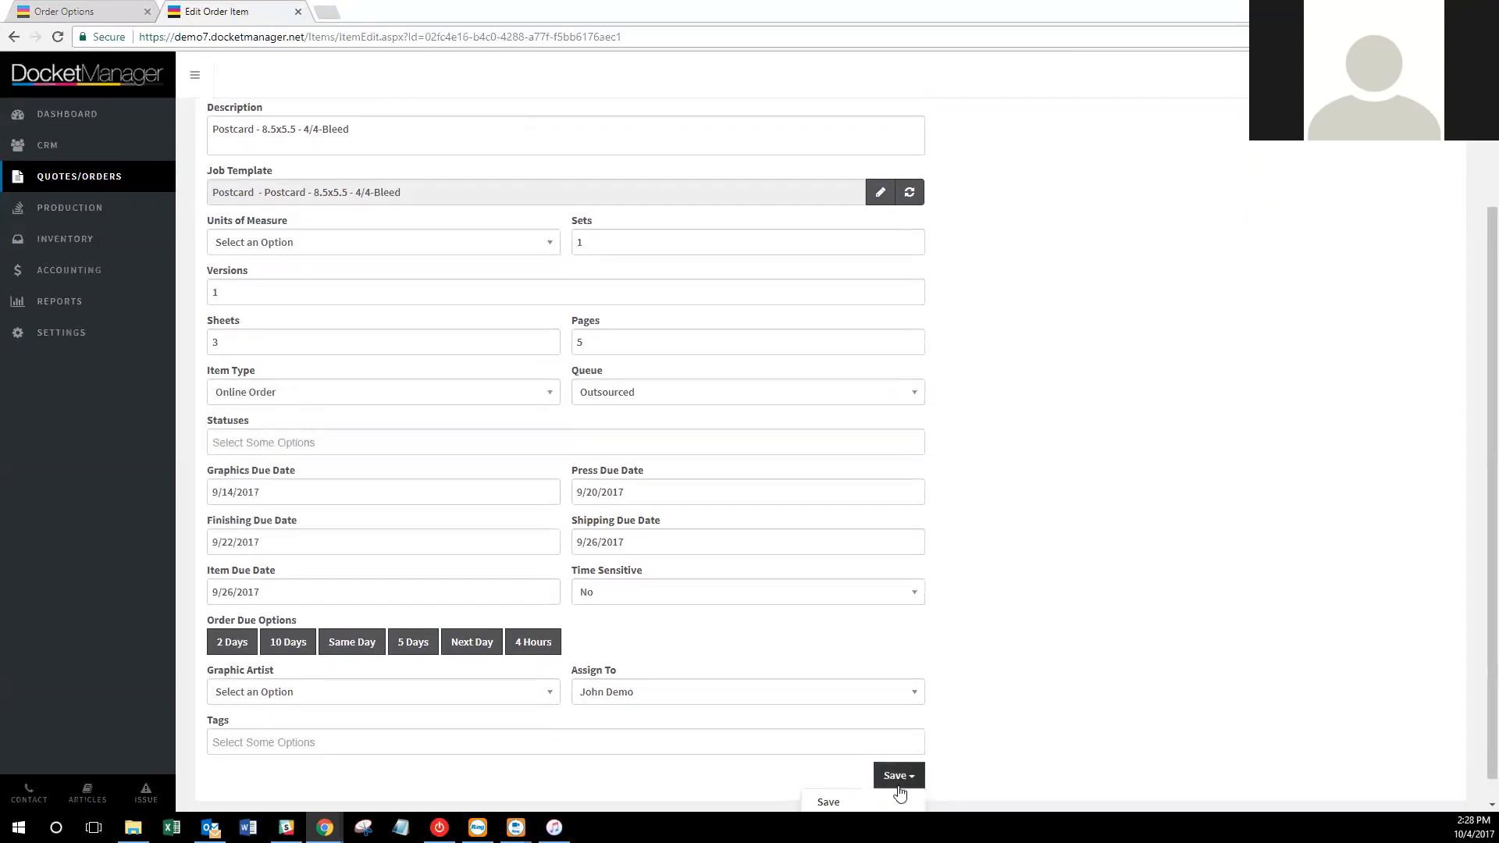
click(897, 784)
scroll(890, 776, down, 1)
click(921, 773)
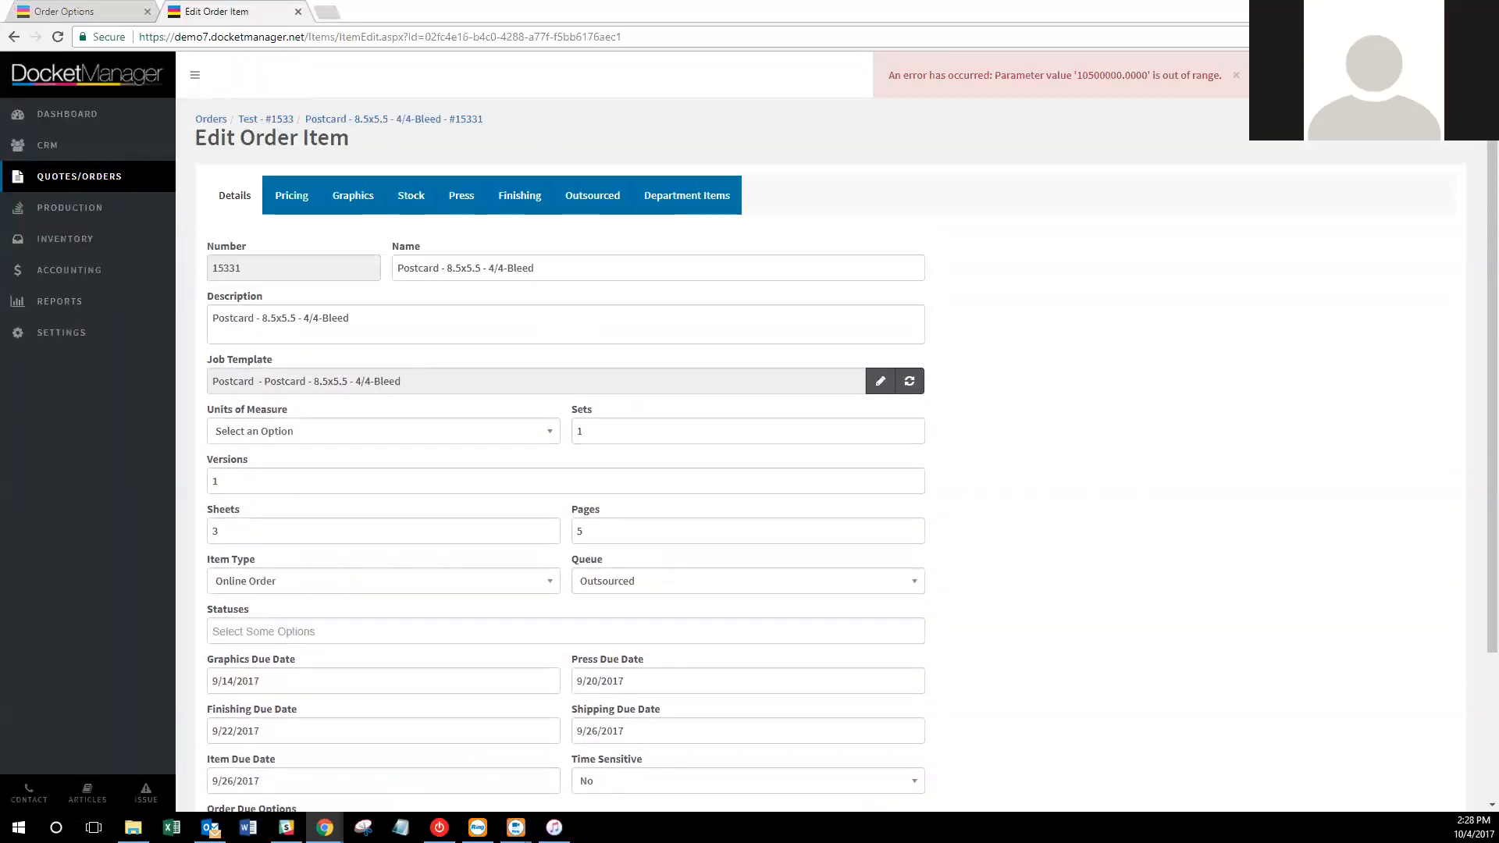
Check the Order Options page, then return to the postcard item.
click(68, 9)
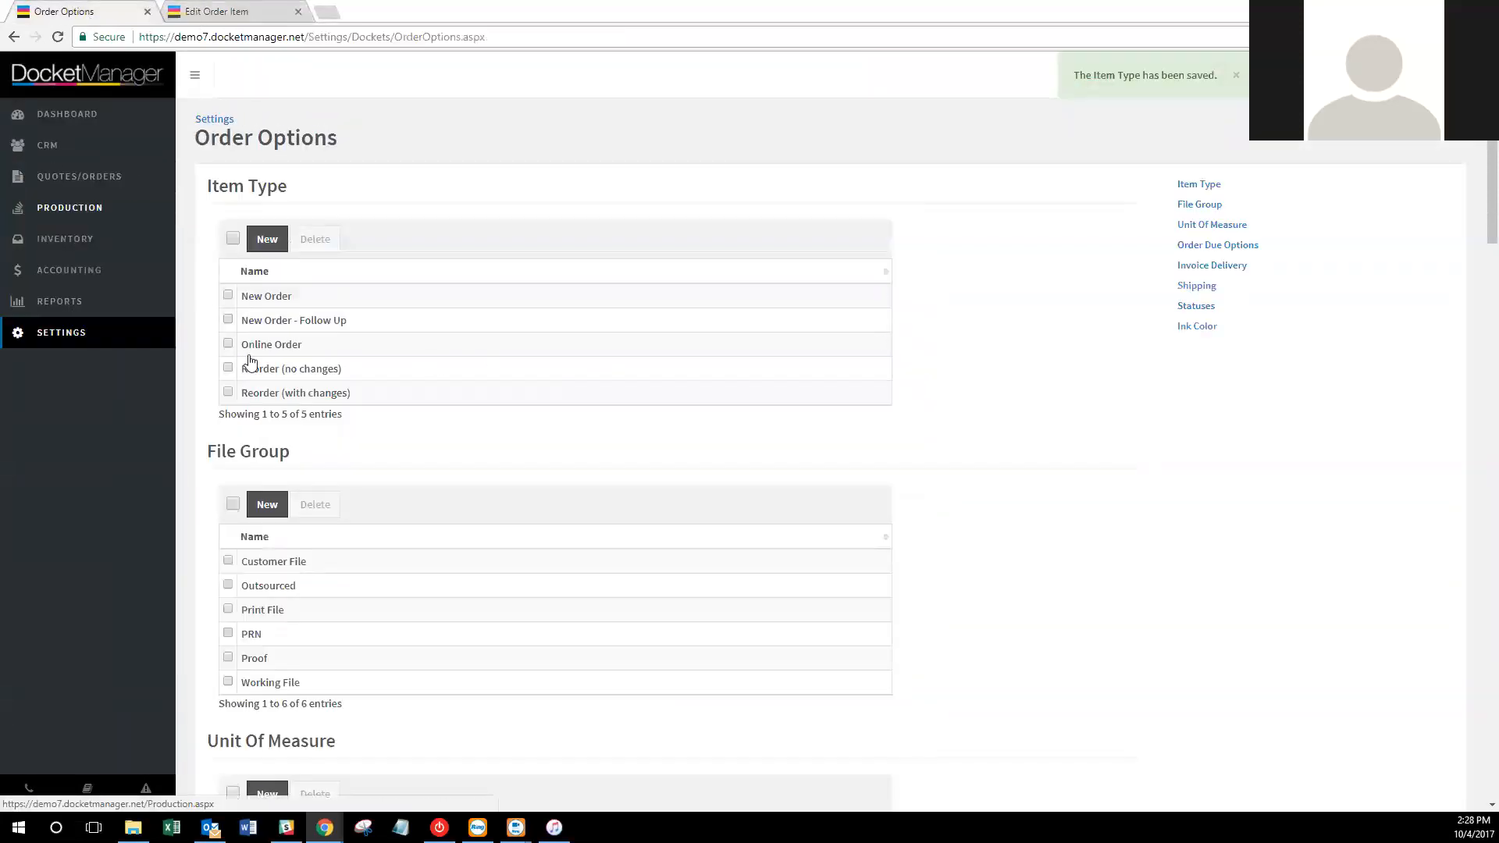
scroll(509, 344, down, 2)
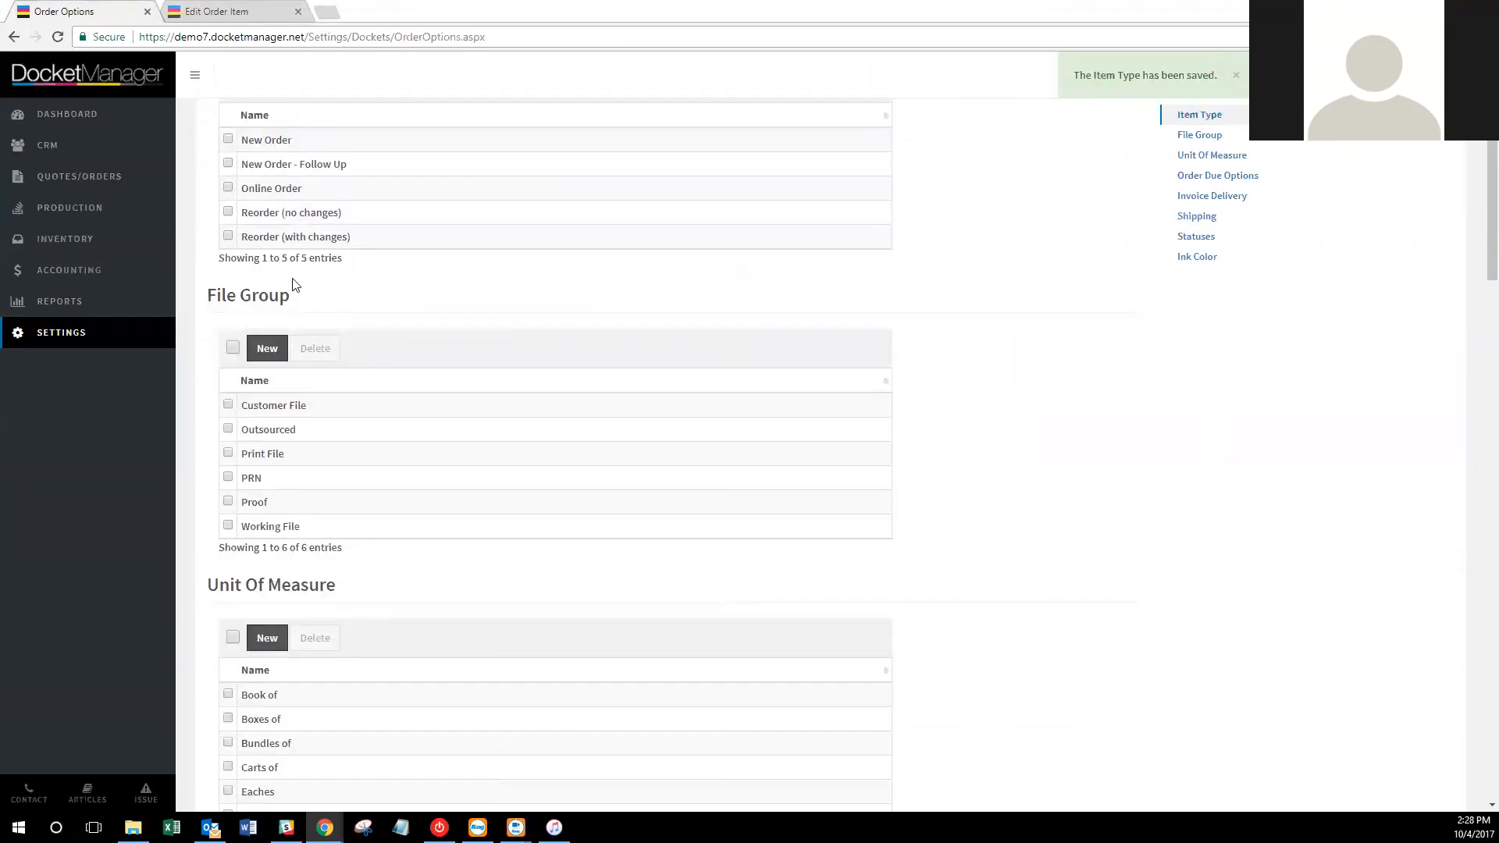
click(232, 7)
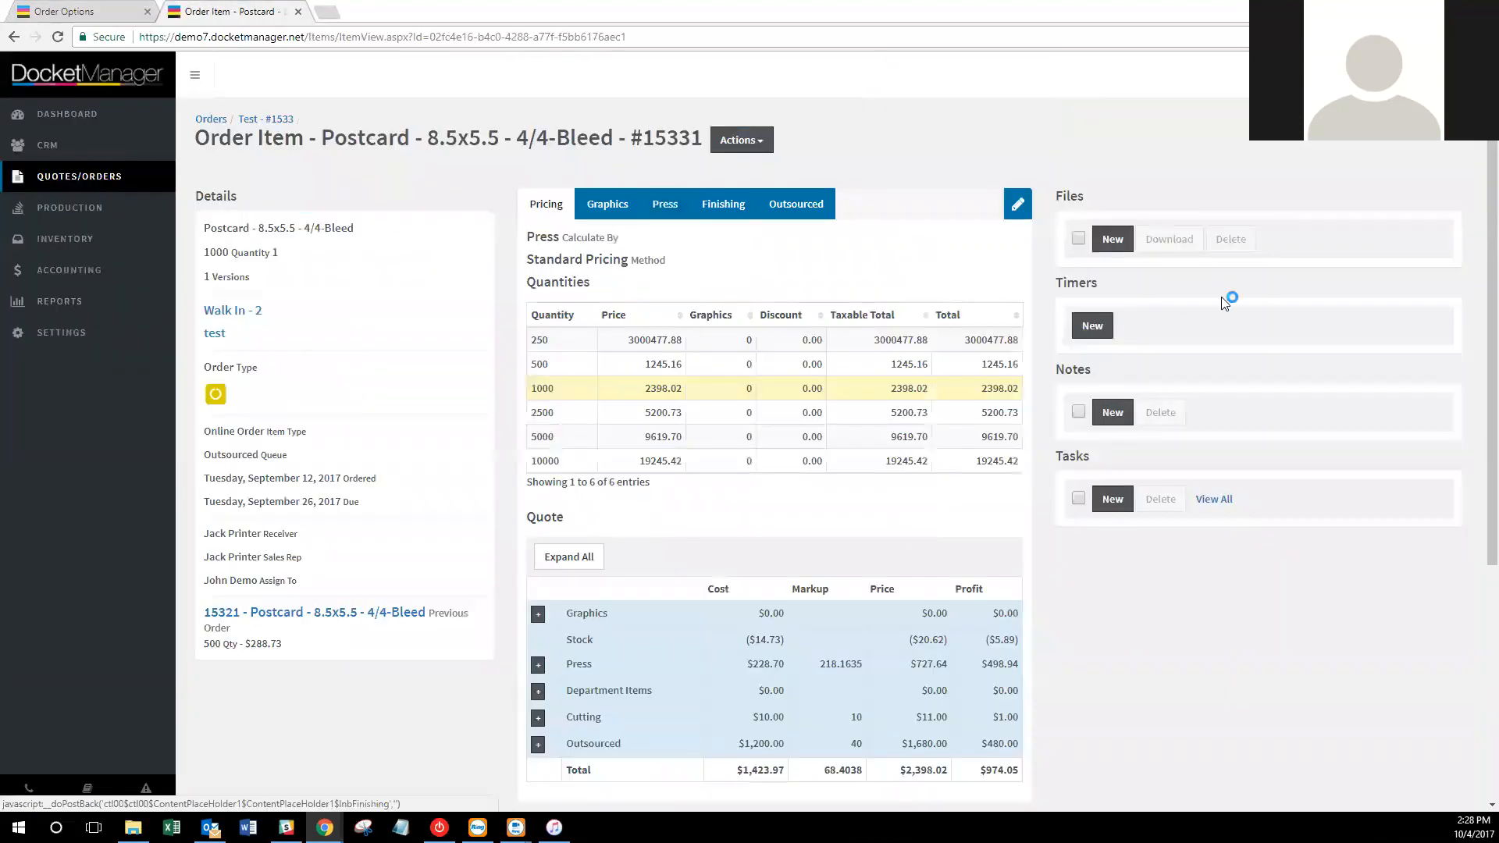
Start attaching a new file to the postcard item and browse its File Type choices.
click(1112, 238)
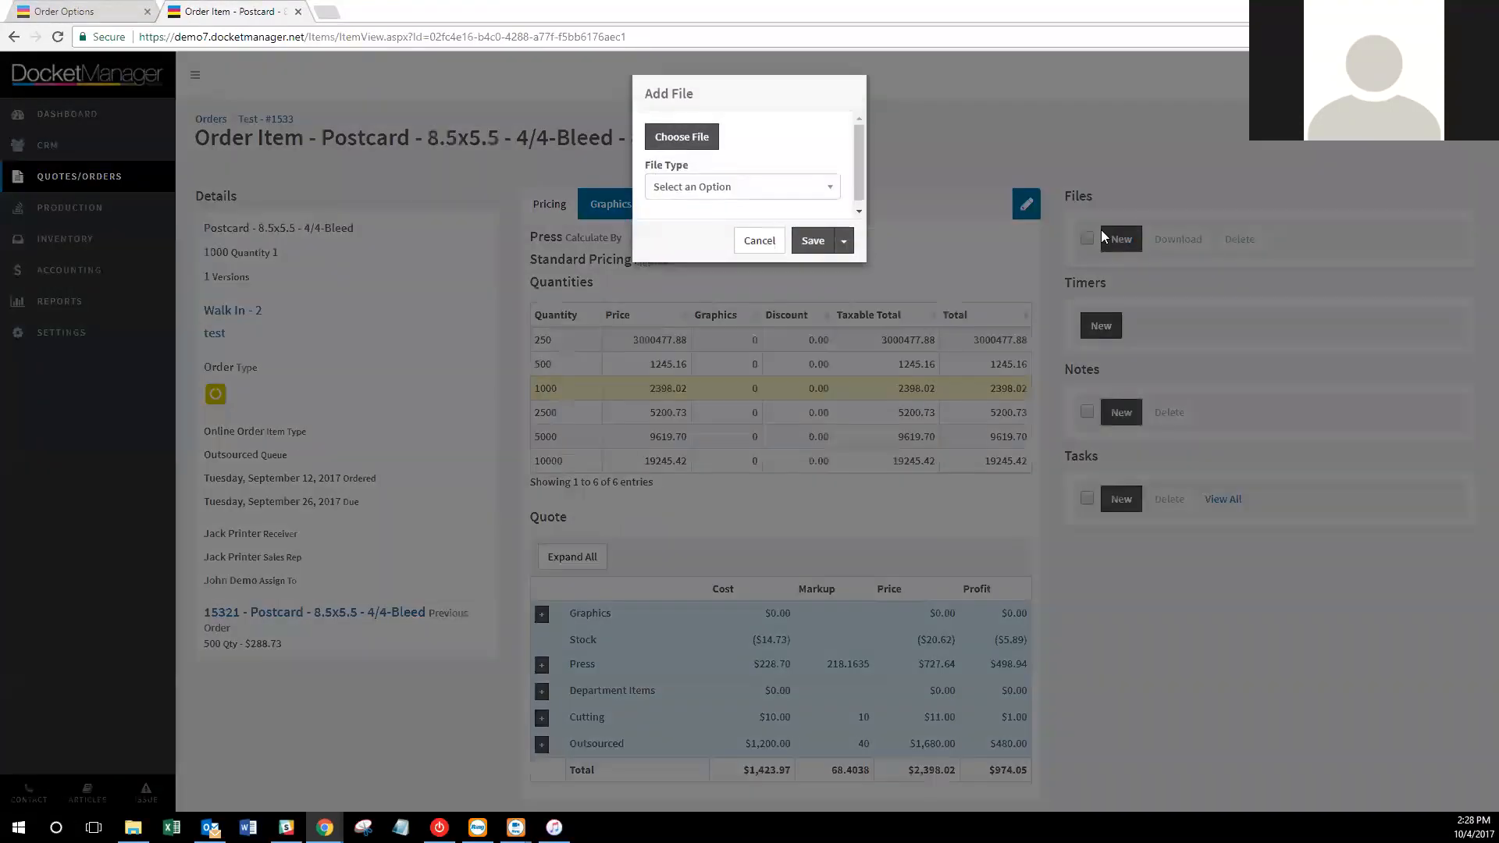
click(748, 192)
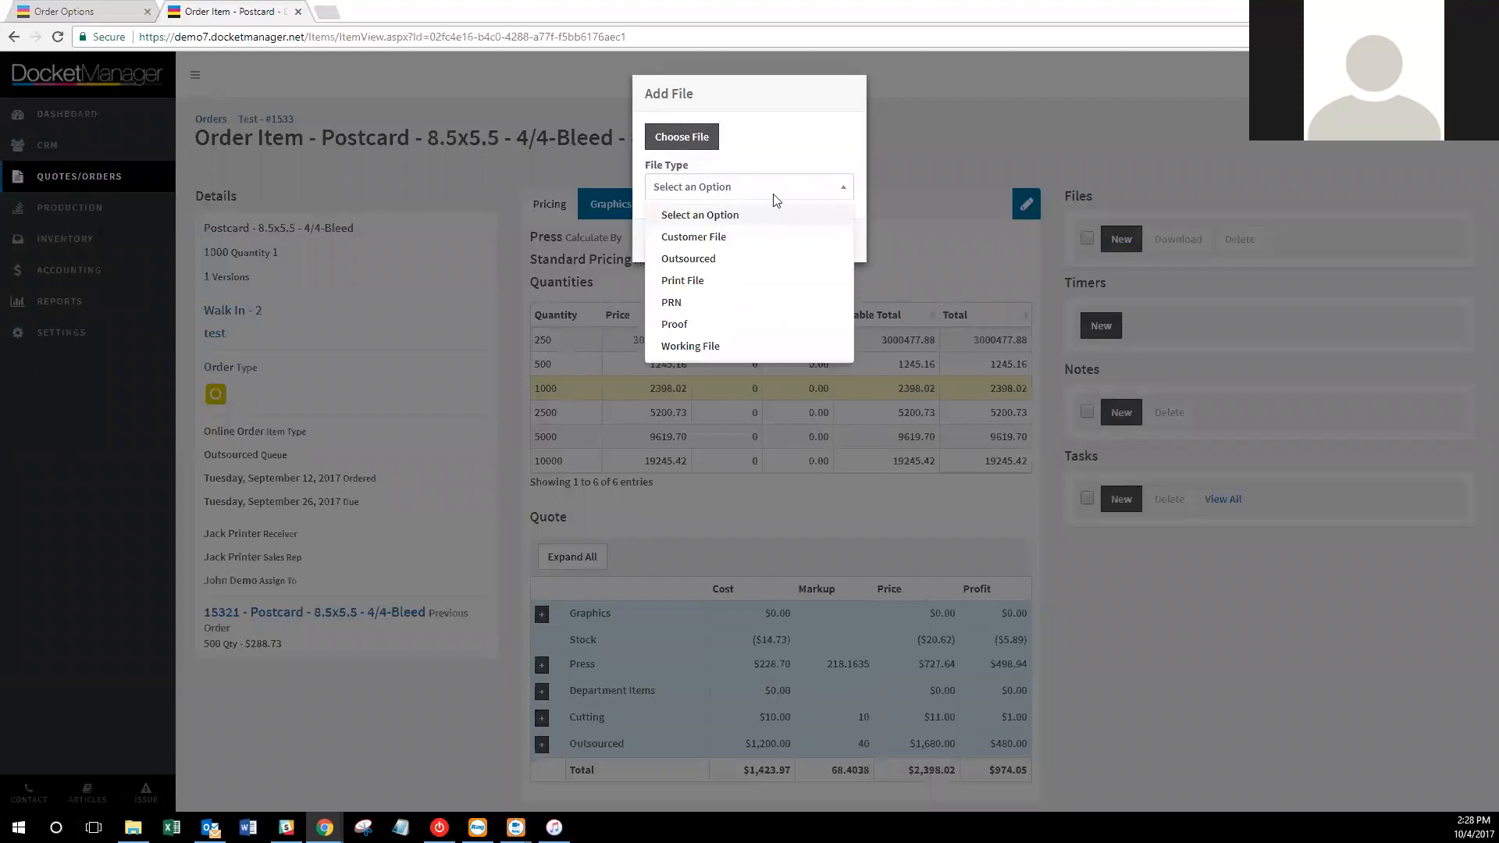
click(812, 141)
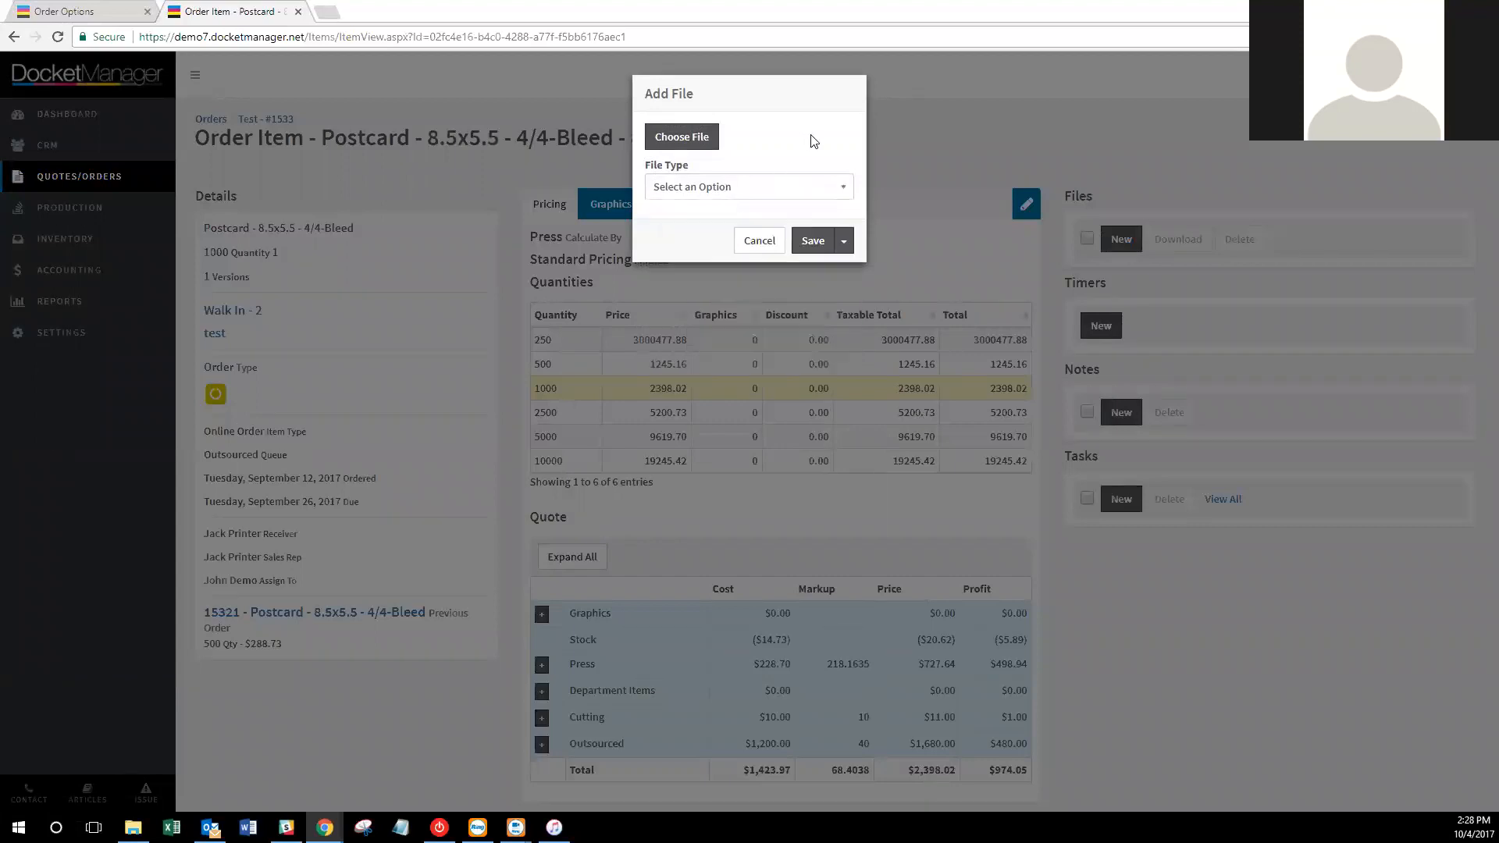
click(780, 188)
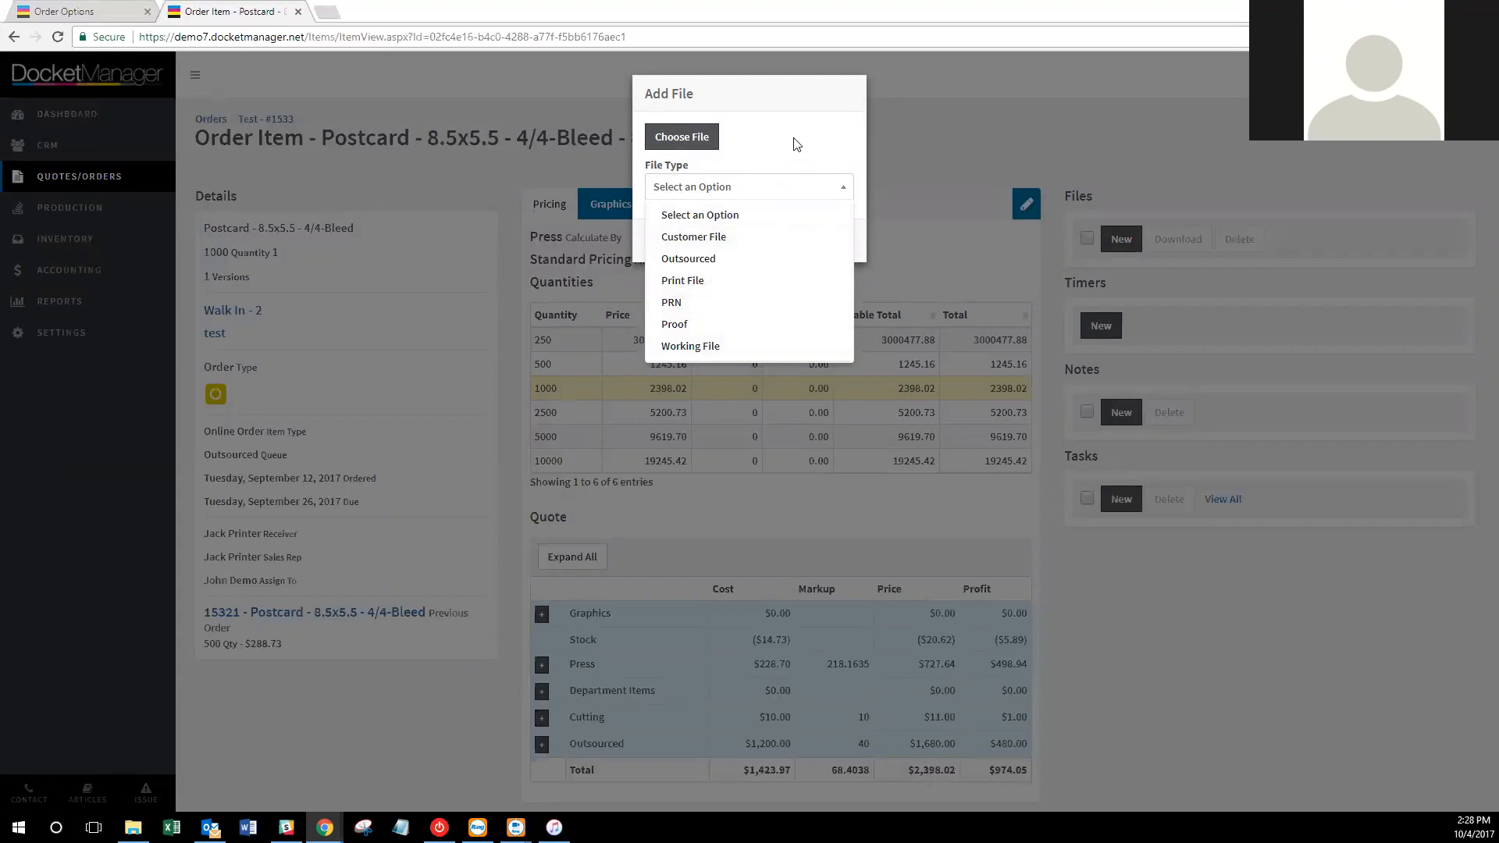
click(666, 97)
Check the File Group list in Order Options, cancel the file, and return to order Test #1533.
click(107, 8)
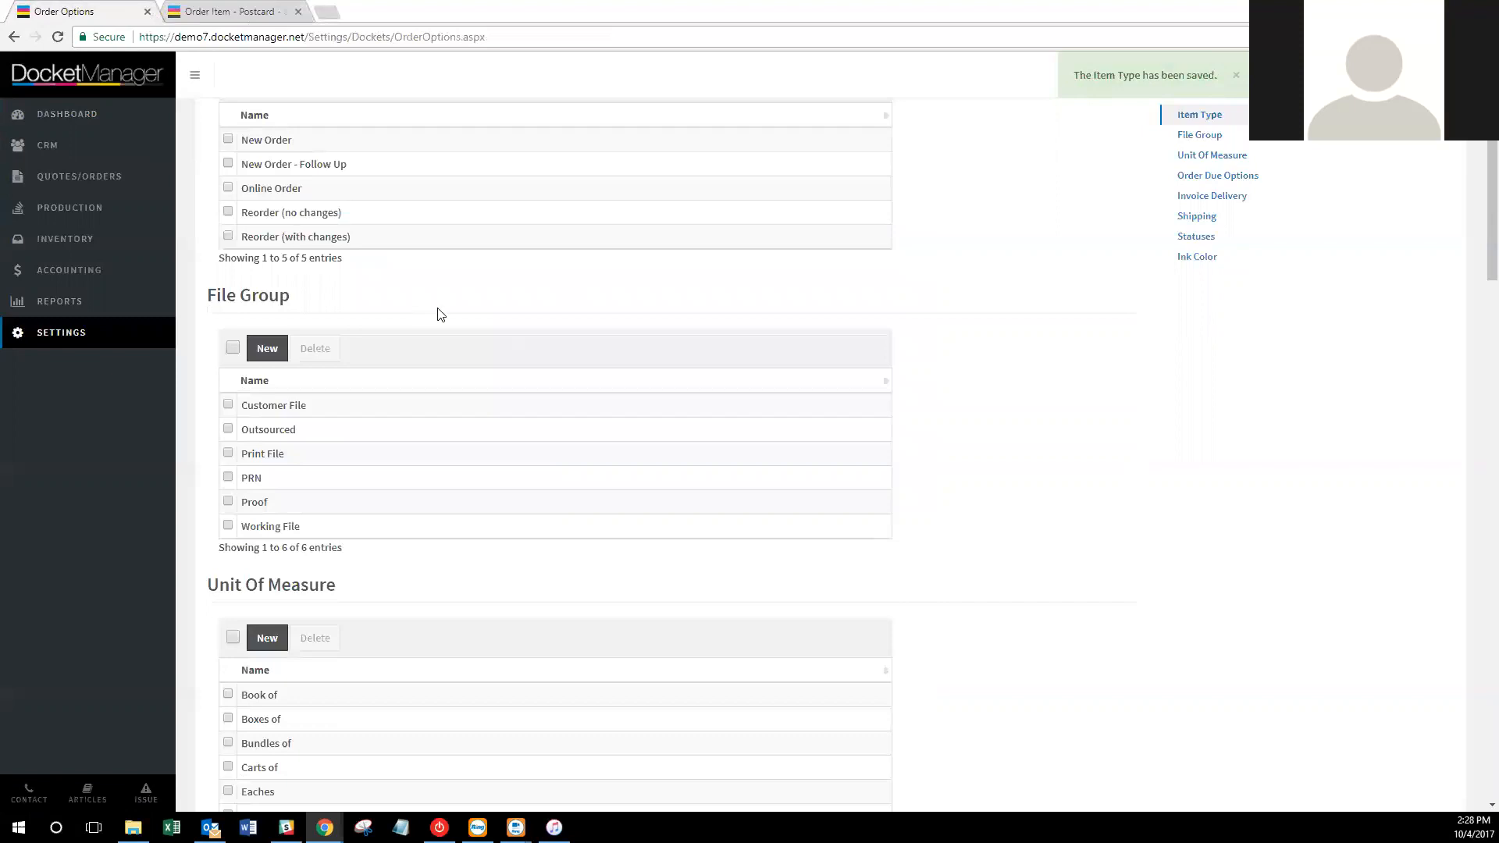
scroll(468, 302, down, 2)
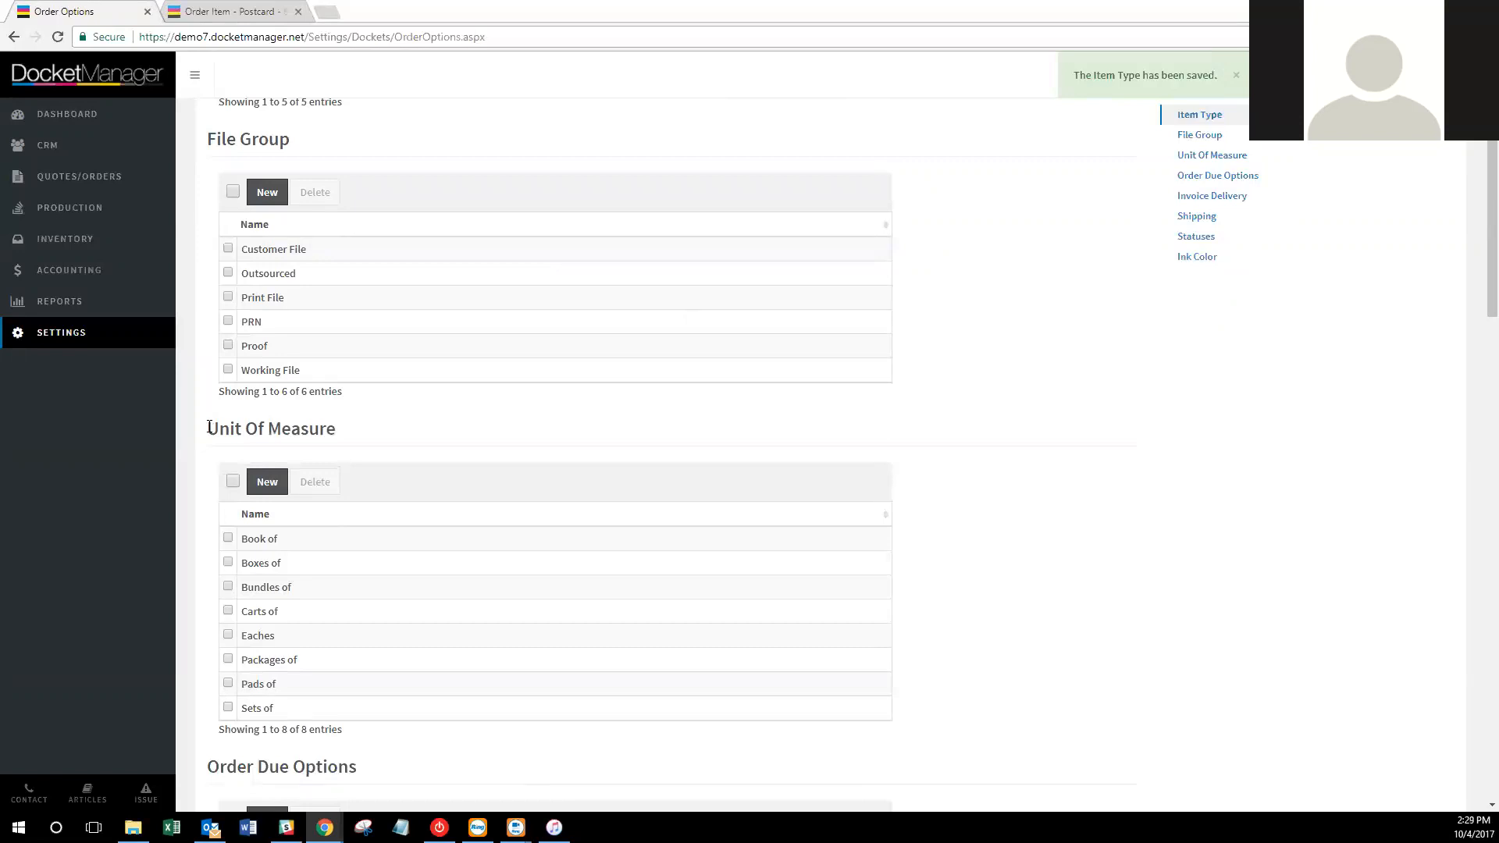
scroll(512, 444, down, 1)
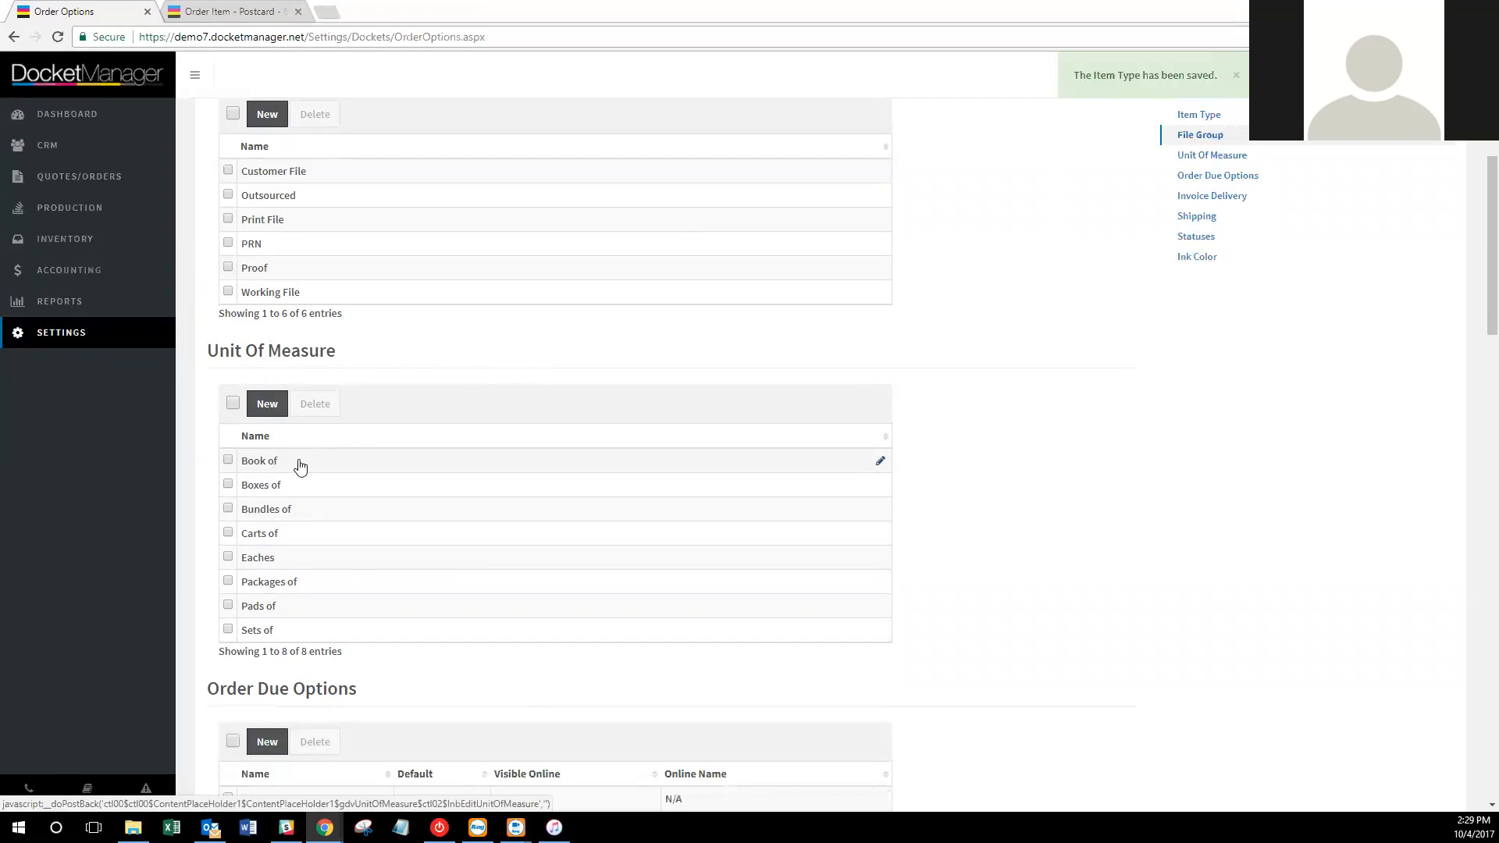
click(242, 11)
click(758, 240)
click(266, 119)
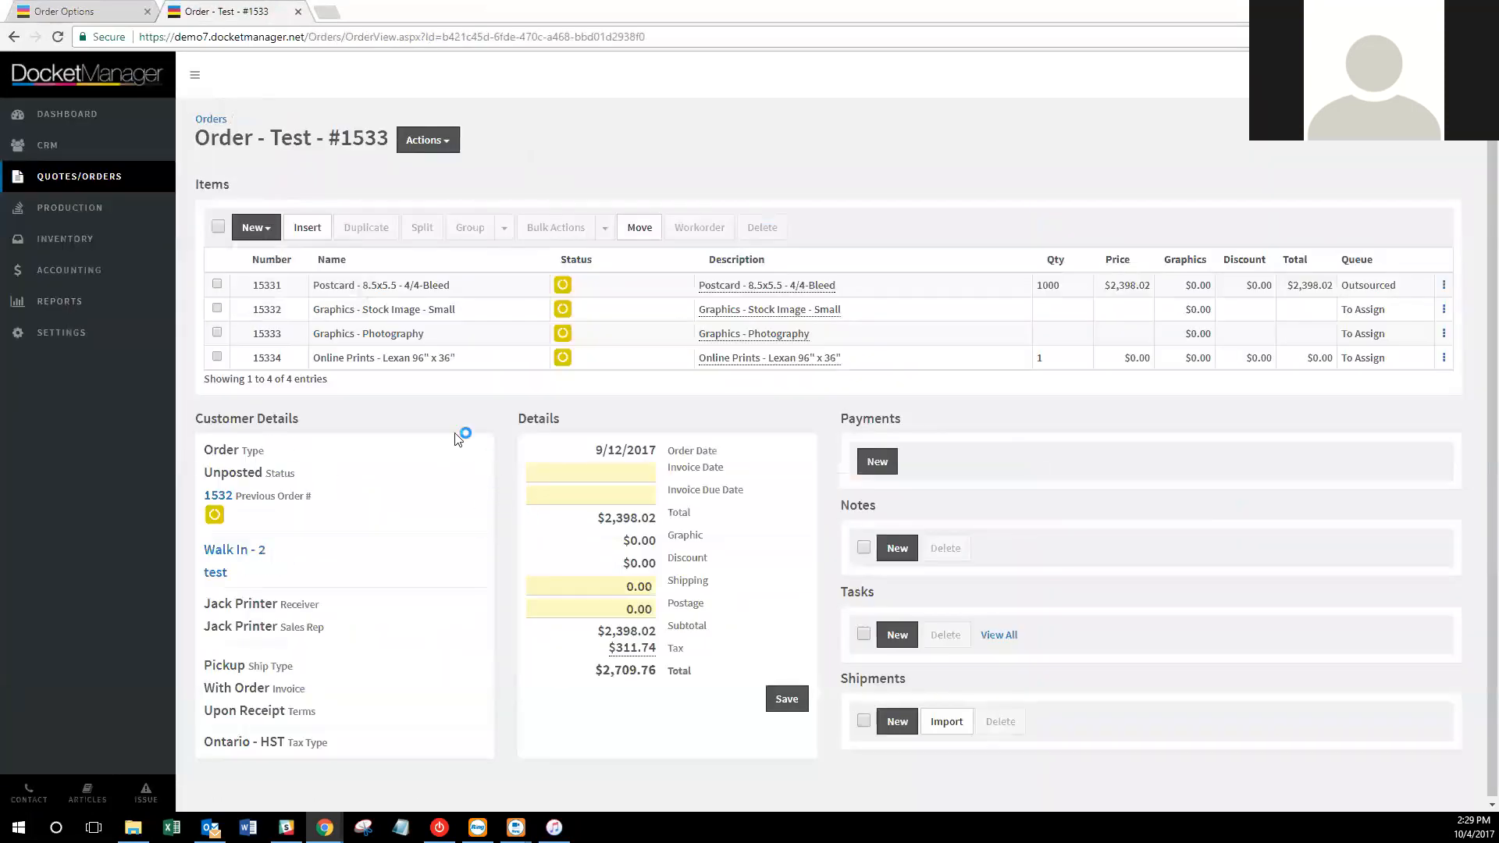
Set stock image item 15332's unit of measure to Book of with 25 sets.
click(273, 313)
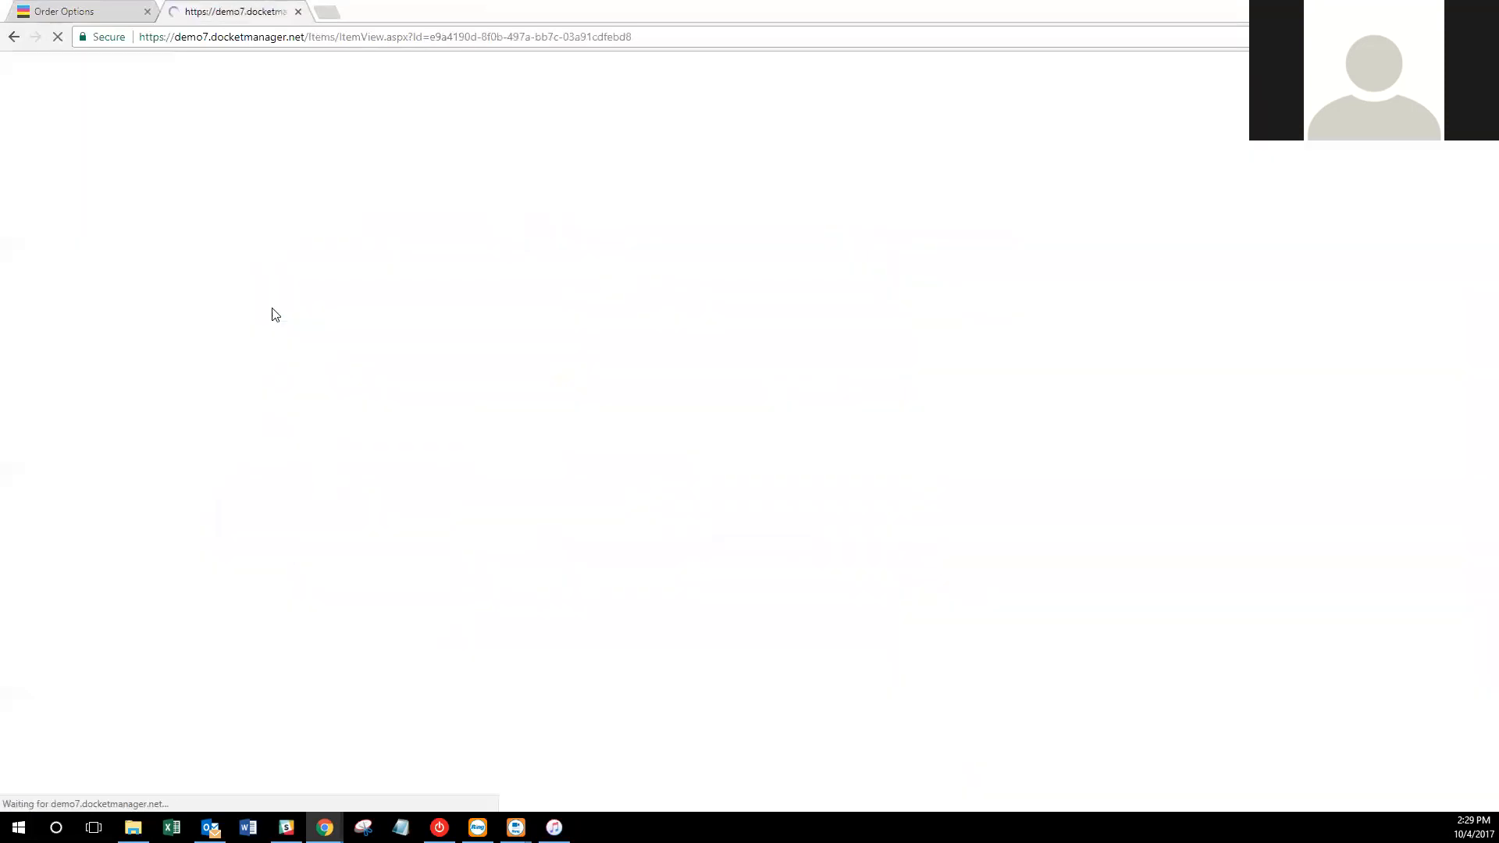
click(1023, 209)
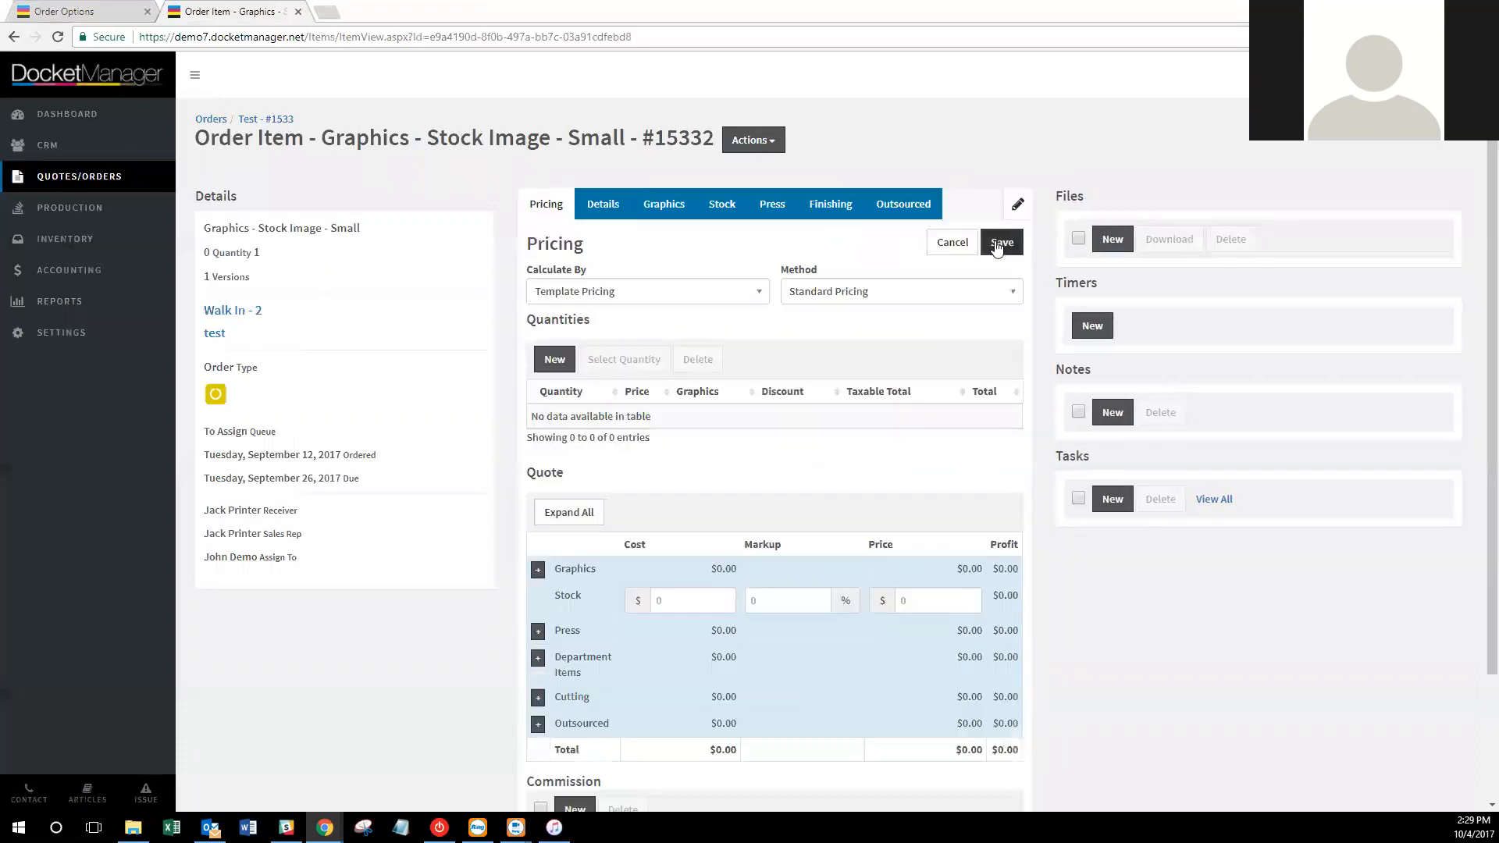
click(615, 208)
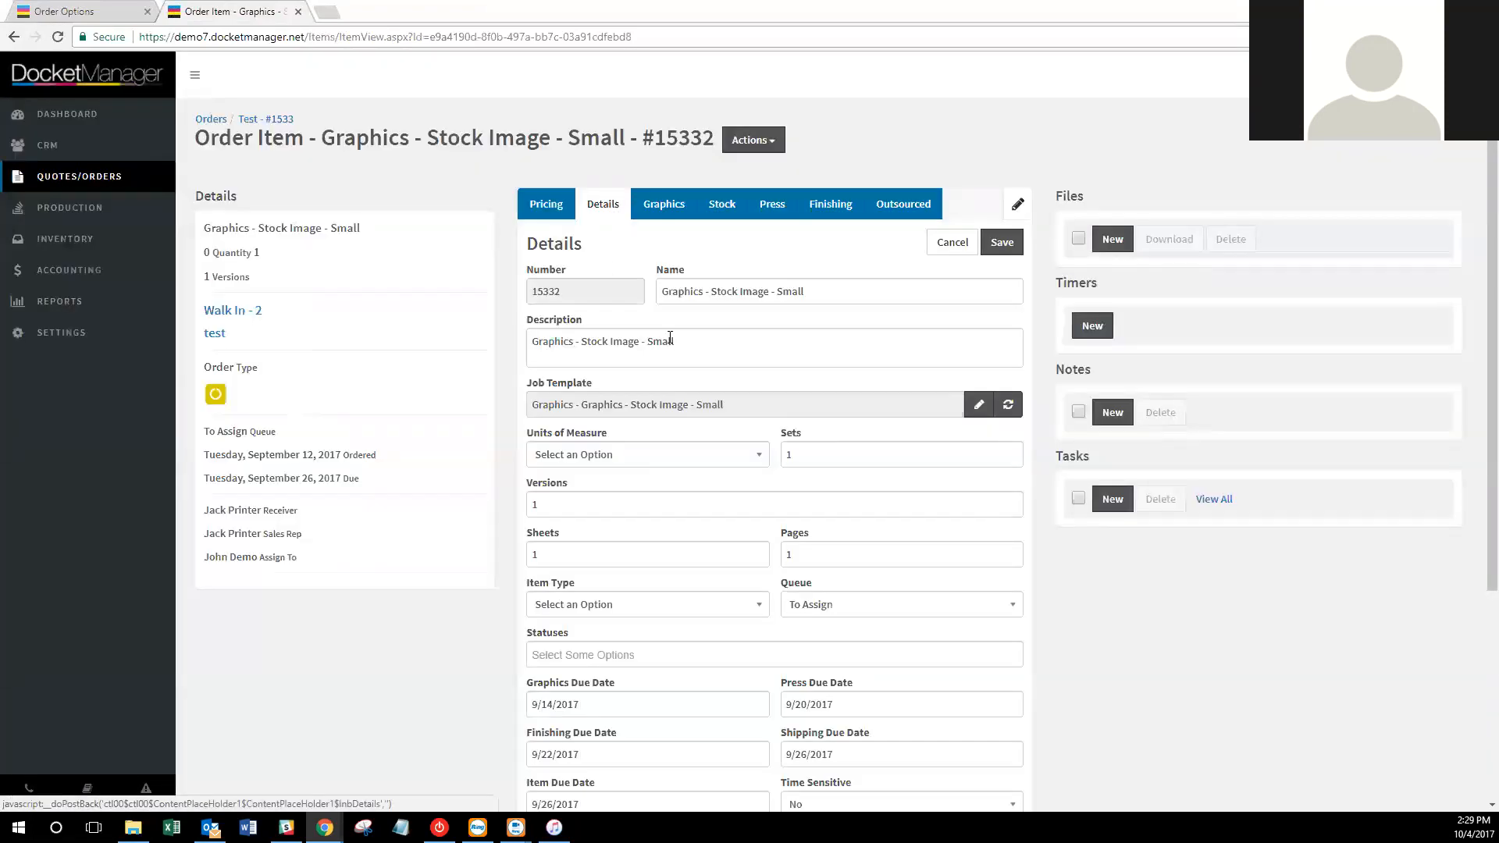
click(725, 456)
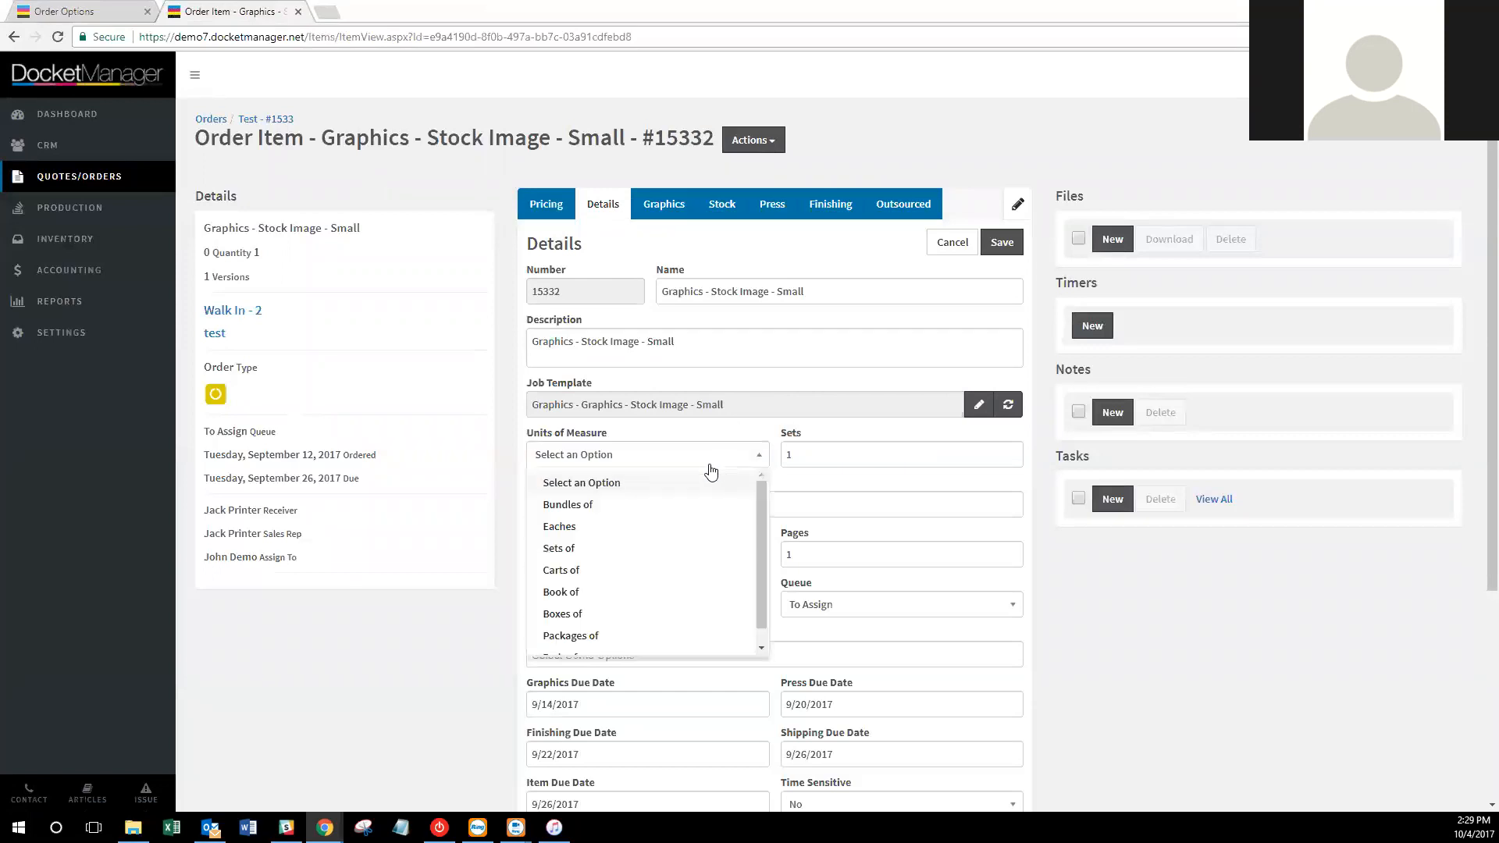
click(643, 593)
click(783, 453)
text(25)
click(1000, 243)
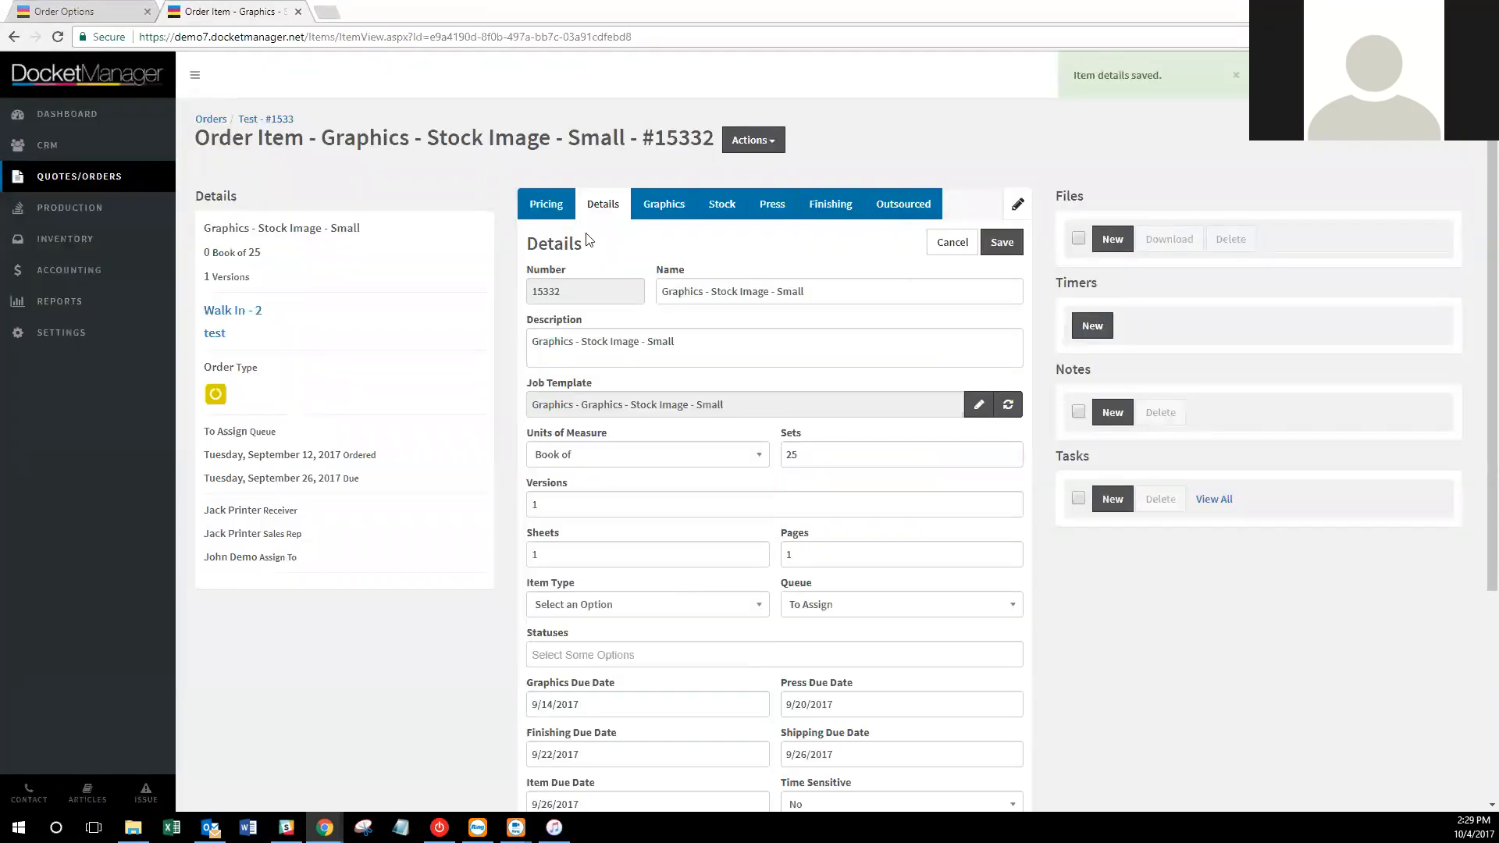
drag(286, 250, 196, 256)
Add a quote quantity of 50 ($15.00) and save the item's pricing.
click(555, 205)
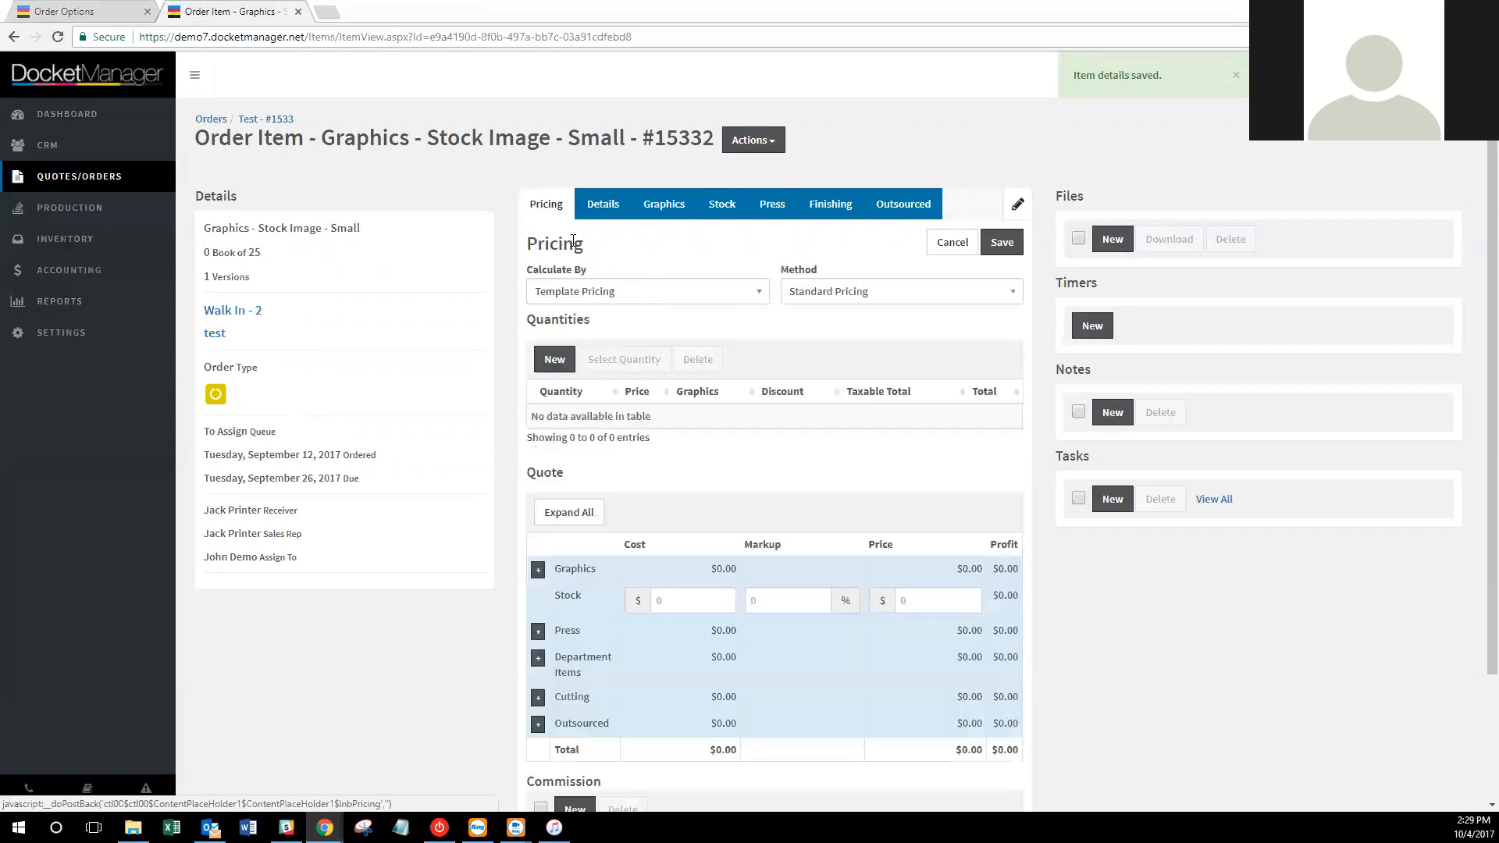
click(557, 359)
click(610, 160)
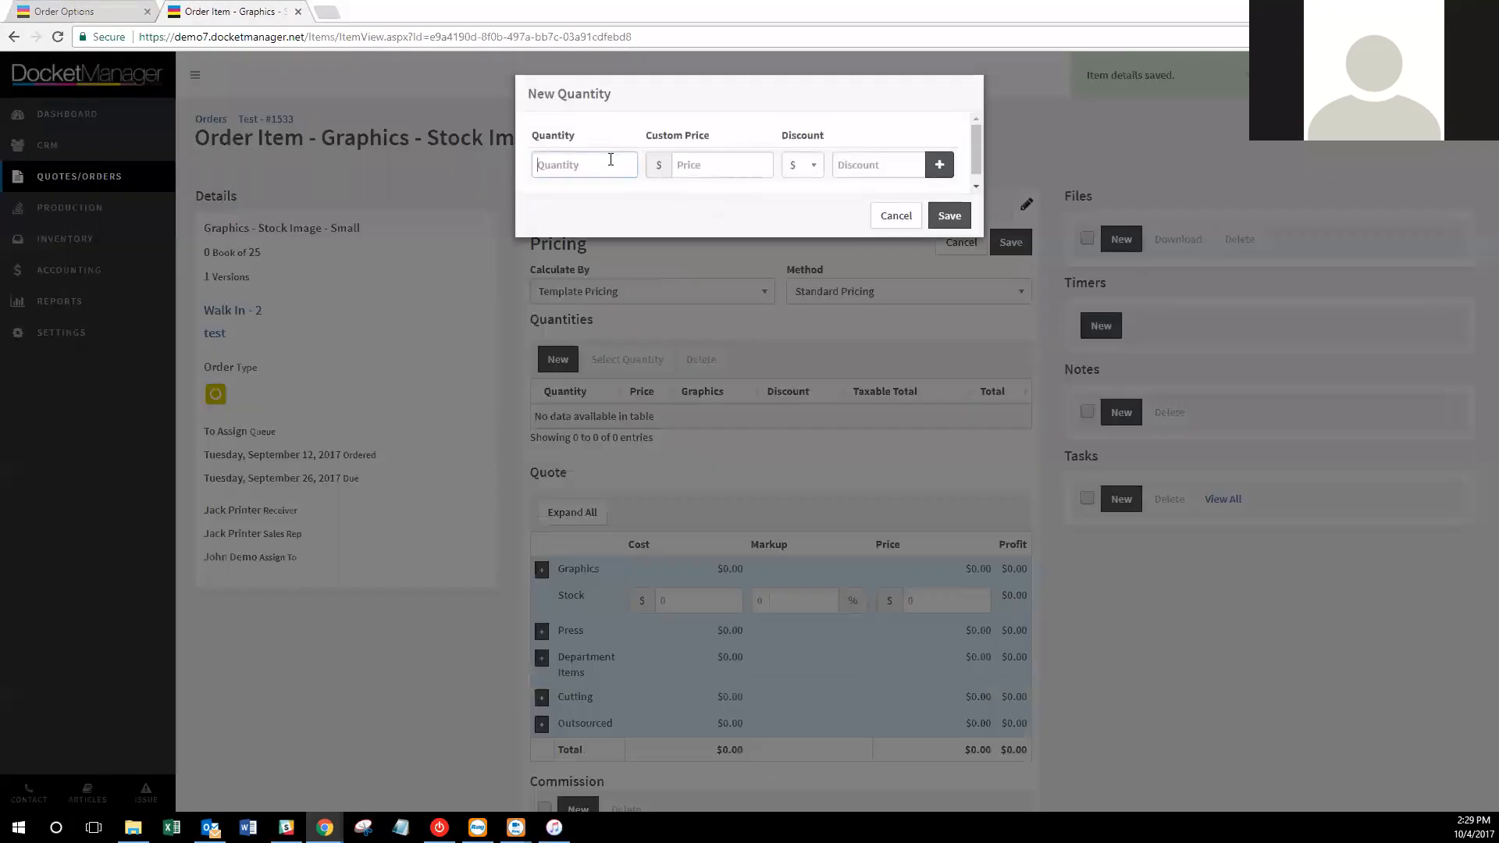
text(50)
click(949, 225)
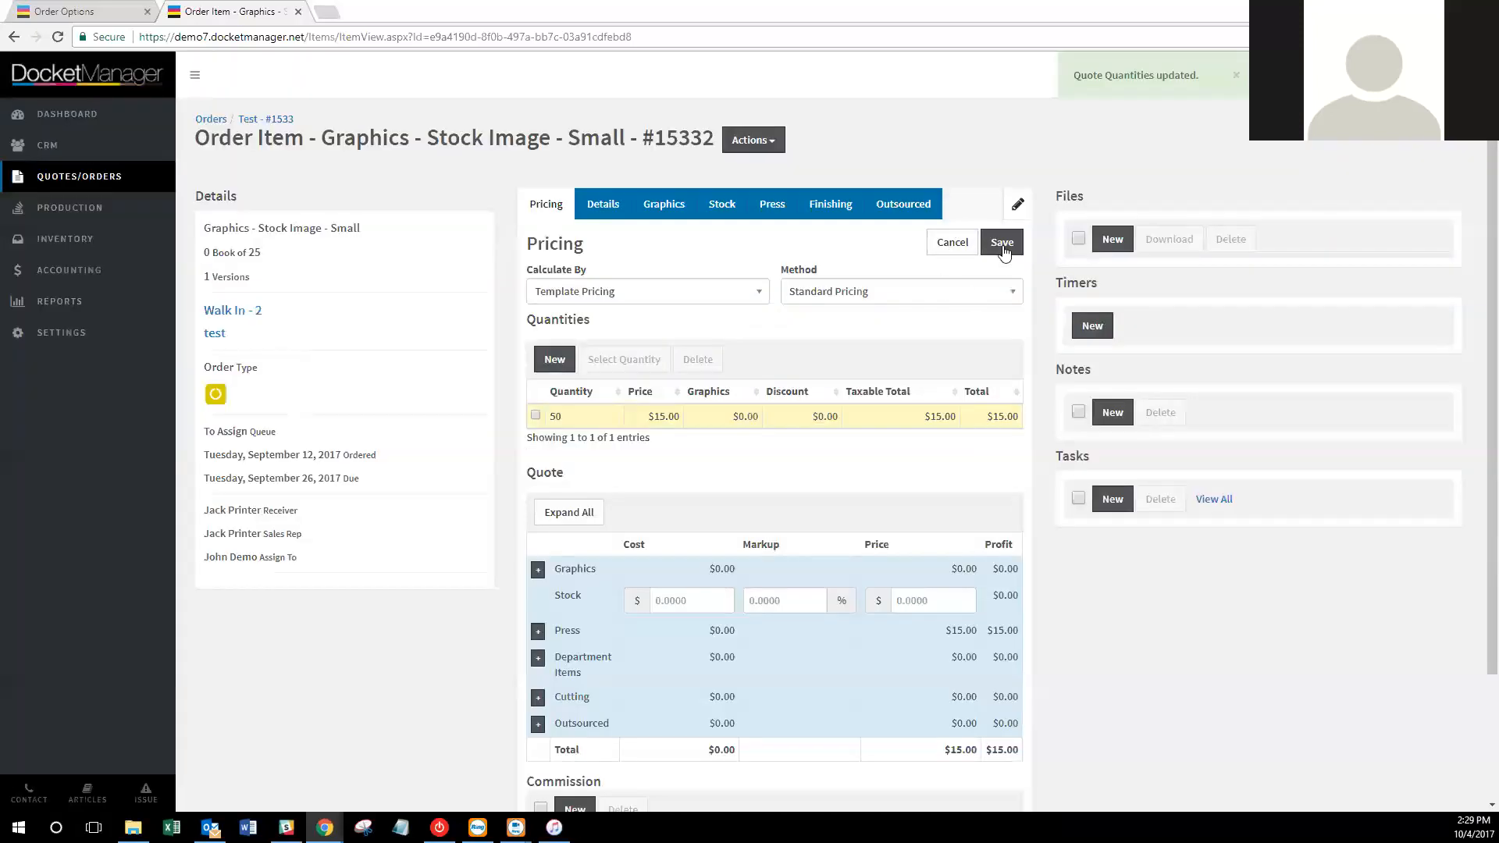
click(1002, 245)
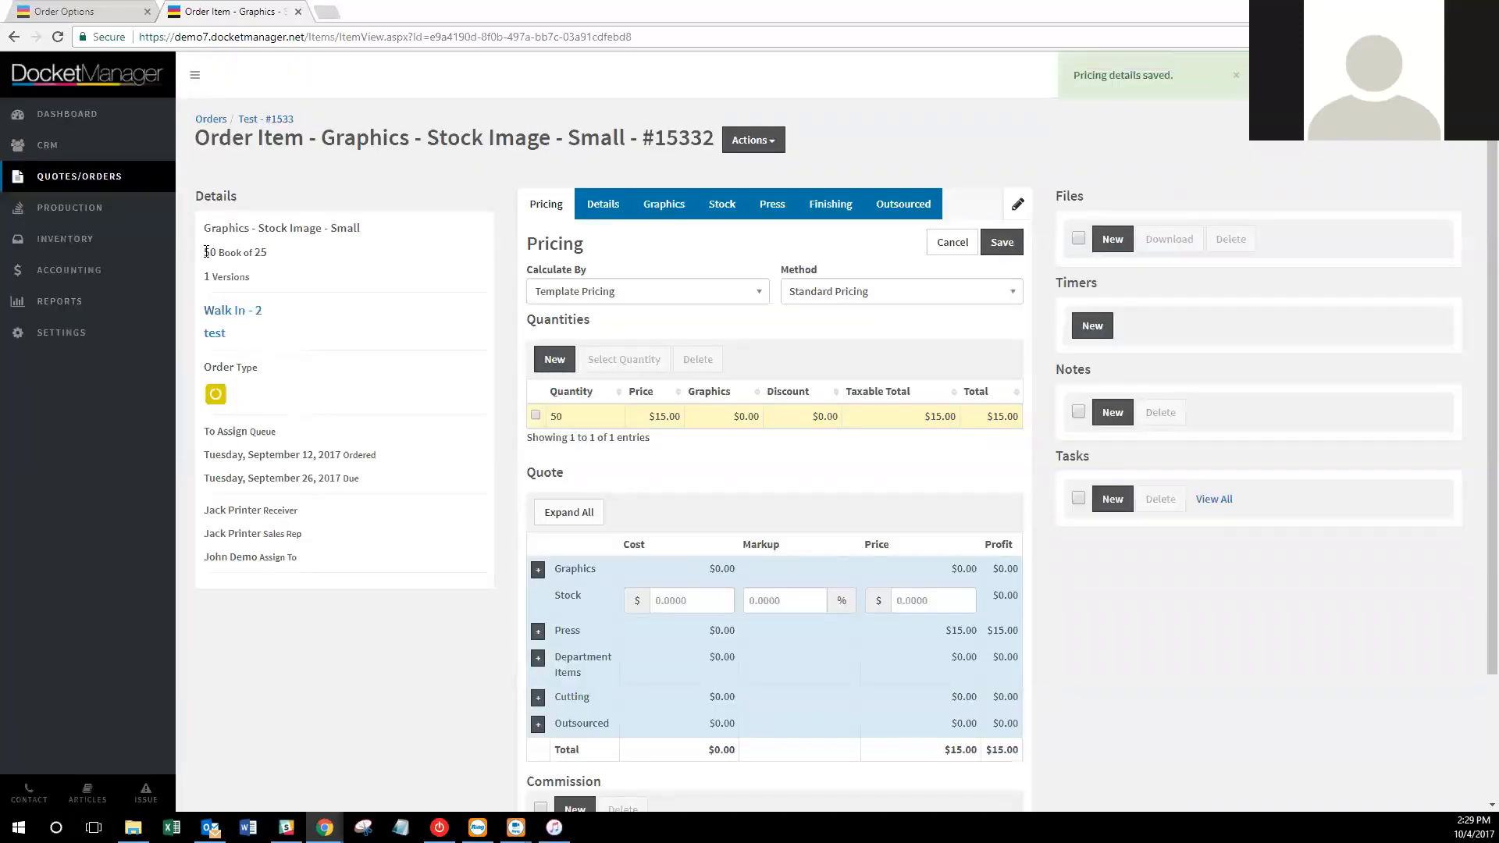
drag(206, 252, 272, 256)
click(406, 265)
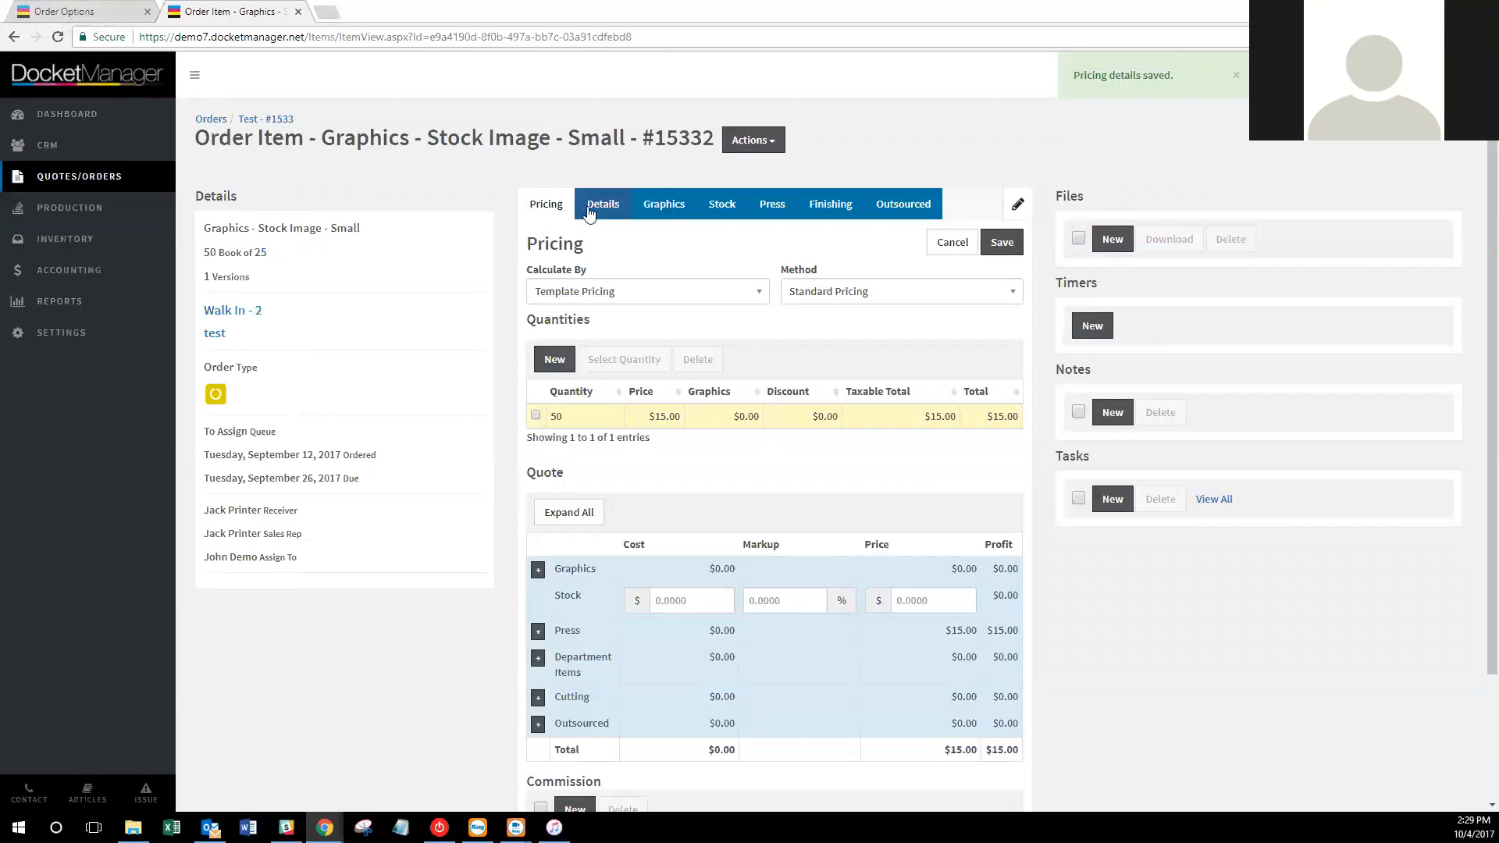
click(109, 9)
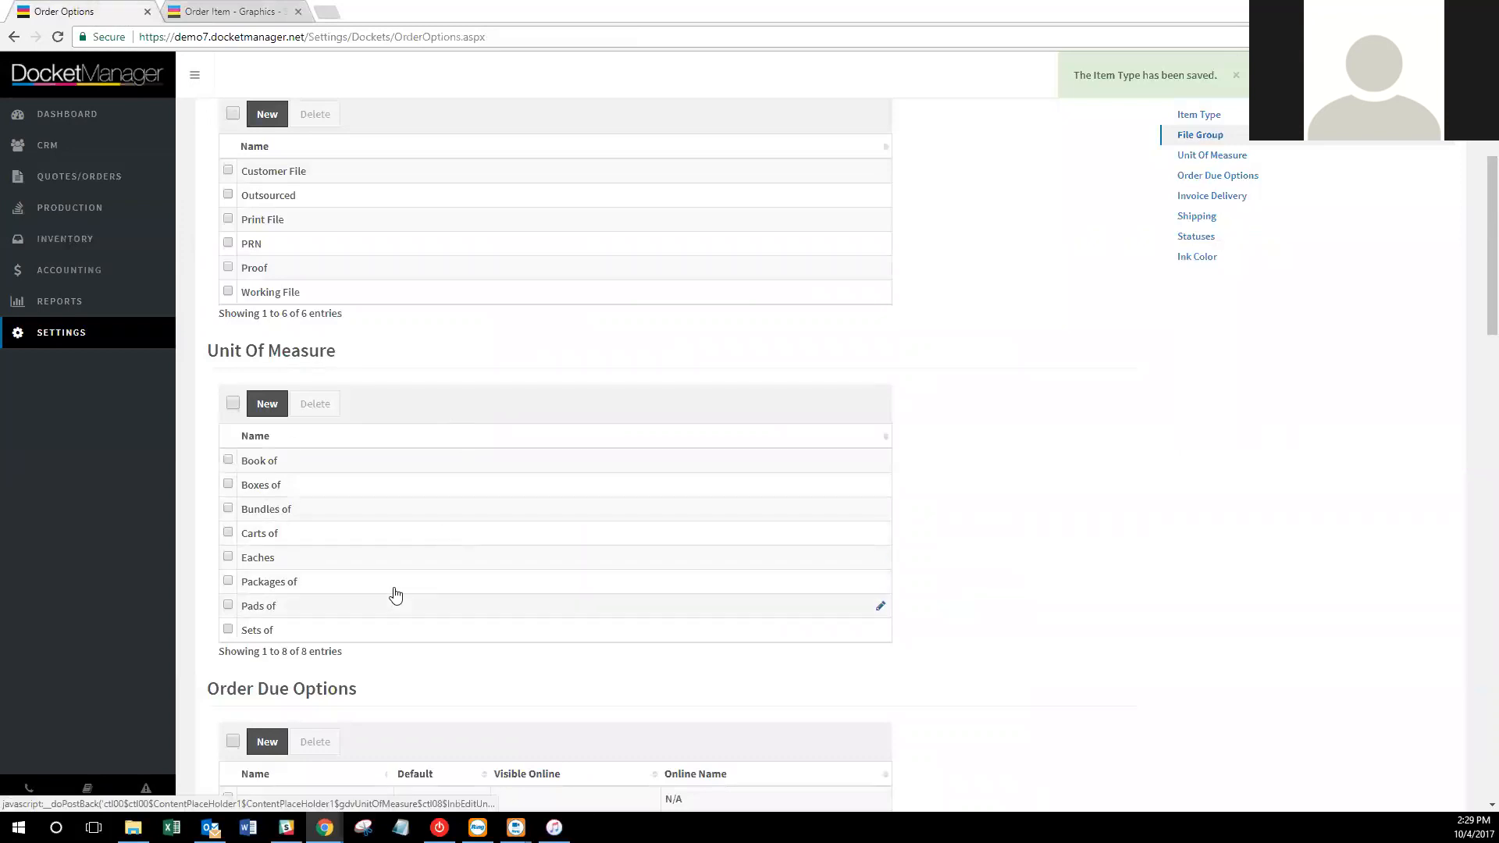
Scroll through the Unit Of Measure and Order Due Options lists, then go back to item #15332.
scroll(810, 585, down, 3)
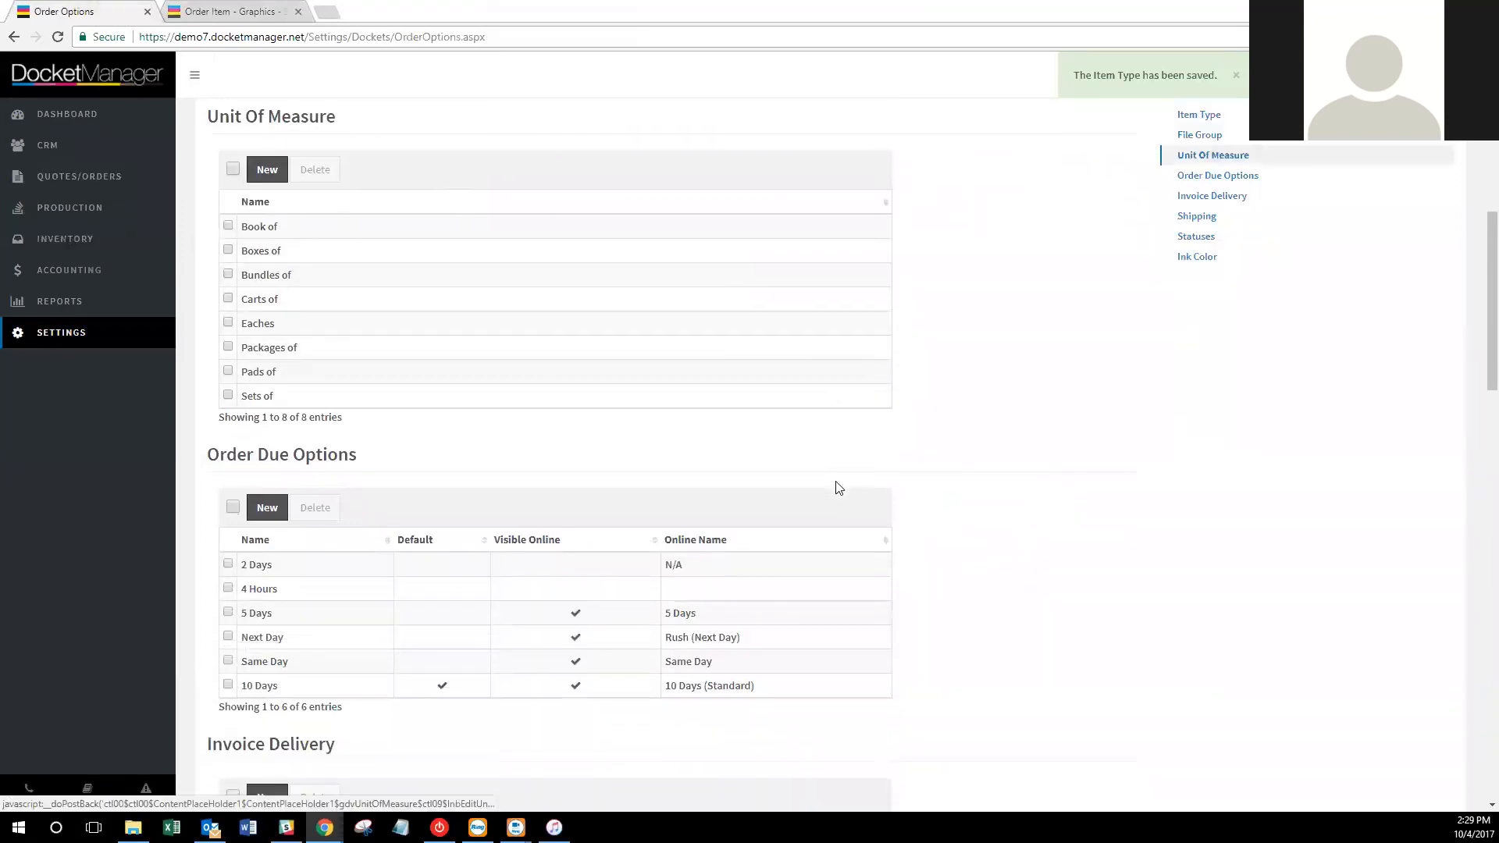
scroll(859, 472, down, 2)
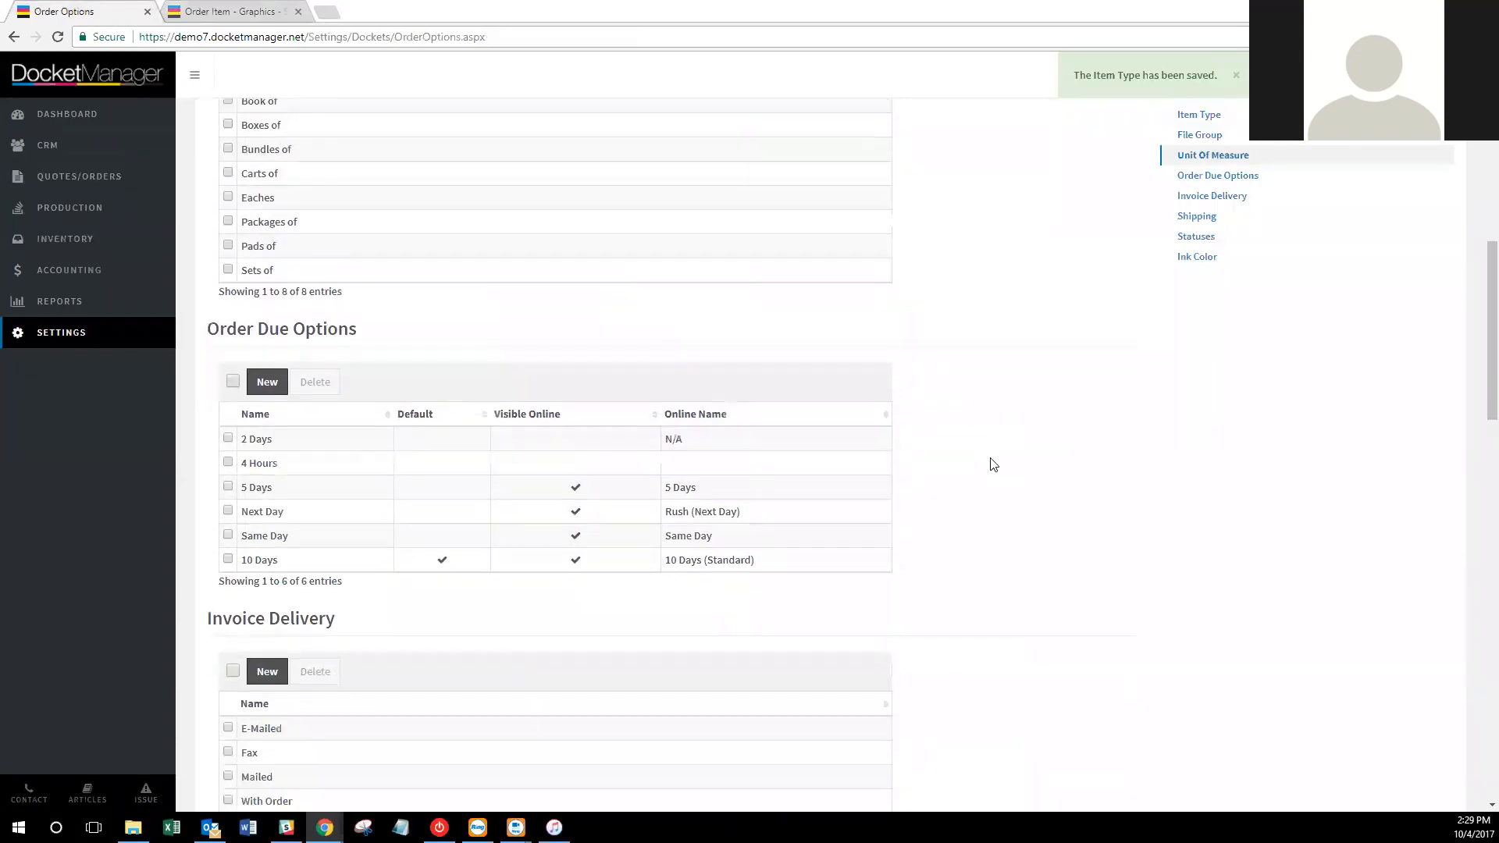
scroll(993, 465, down, 2)
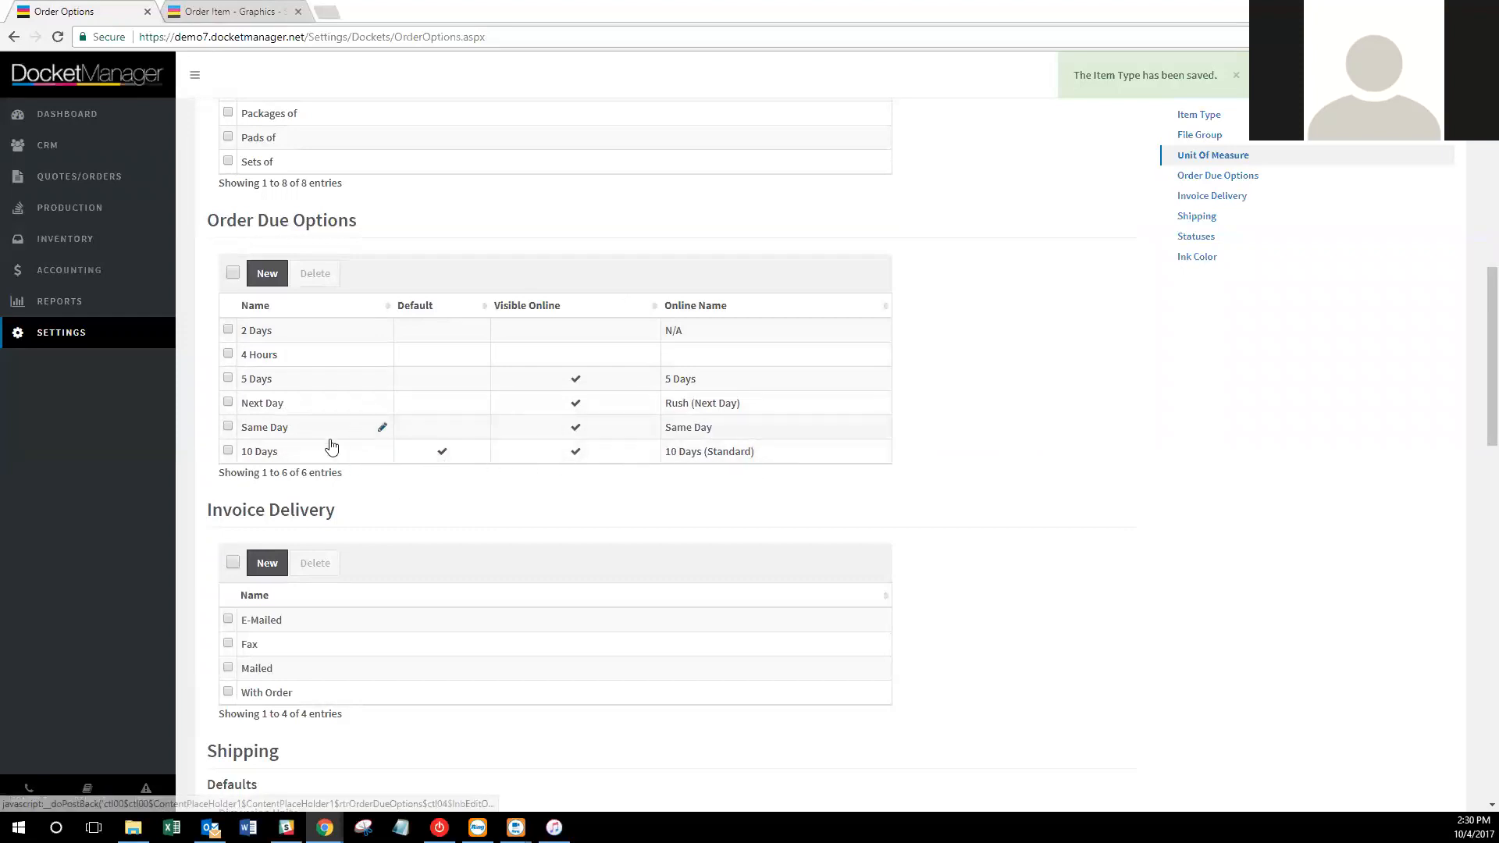
click(250, 11)
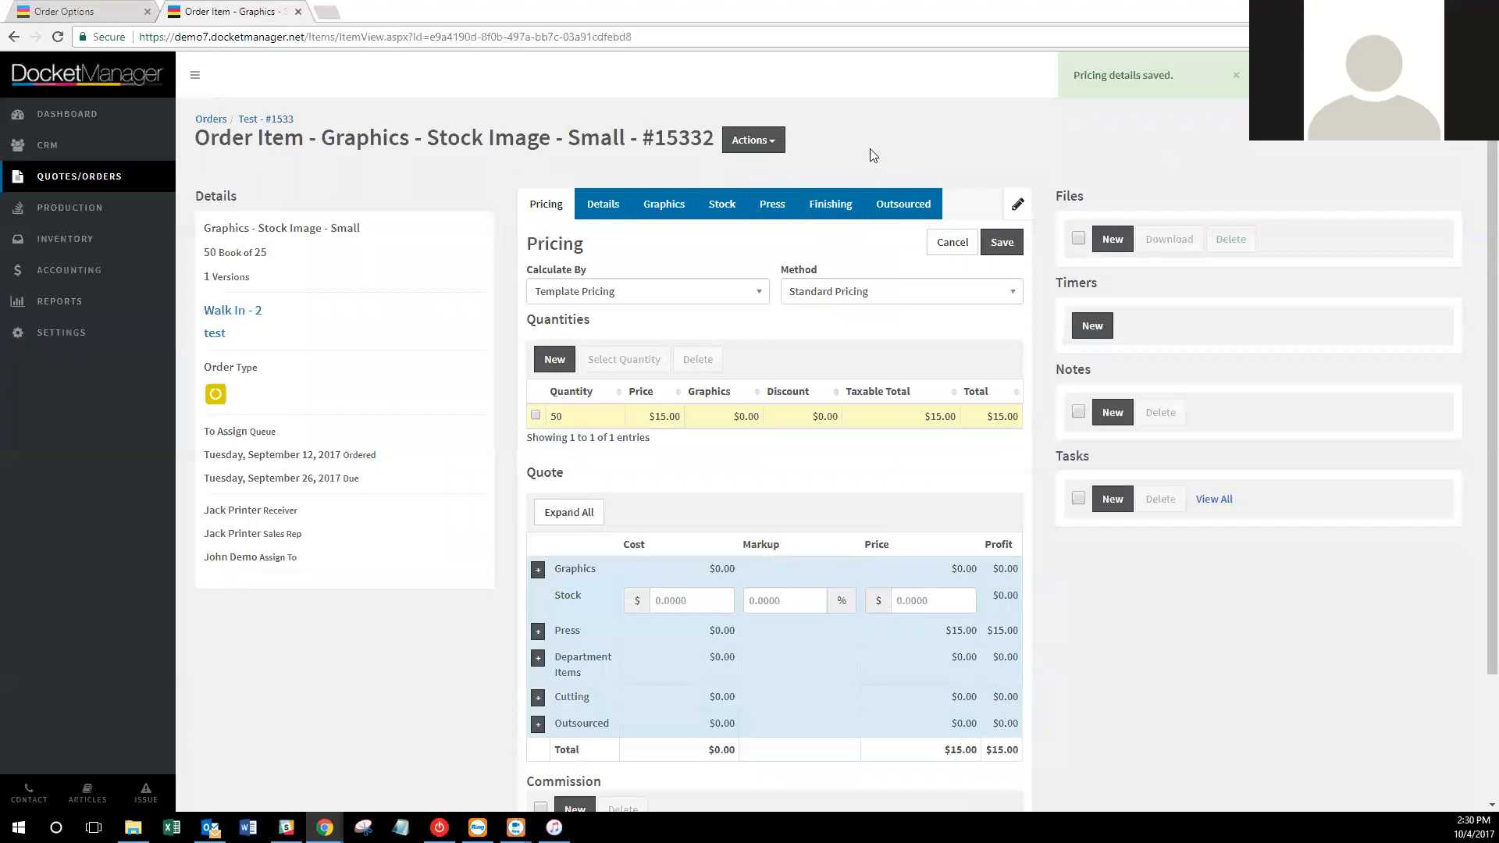
Go back to order Test #1533 and open postcard item 15331 for editing.
click(268, 120)
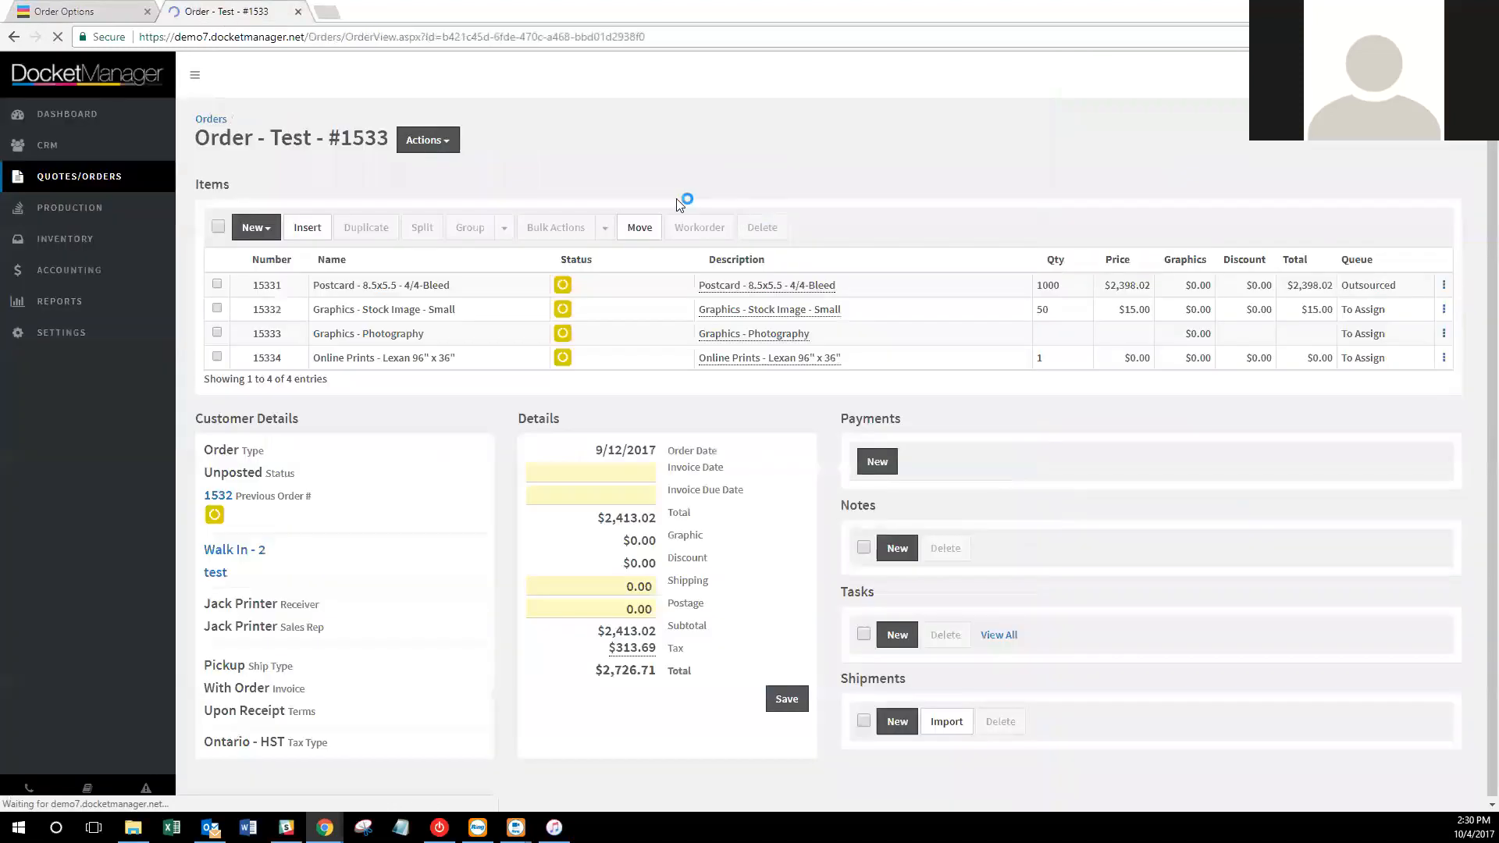
click(428, 140)
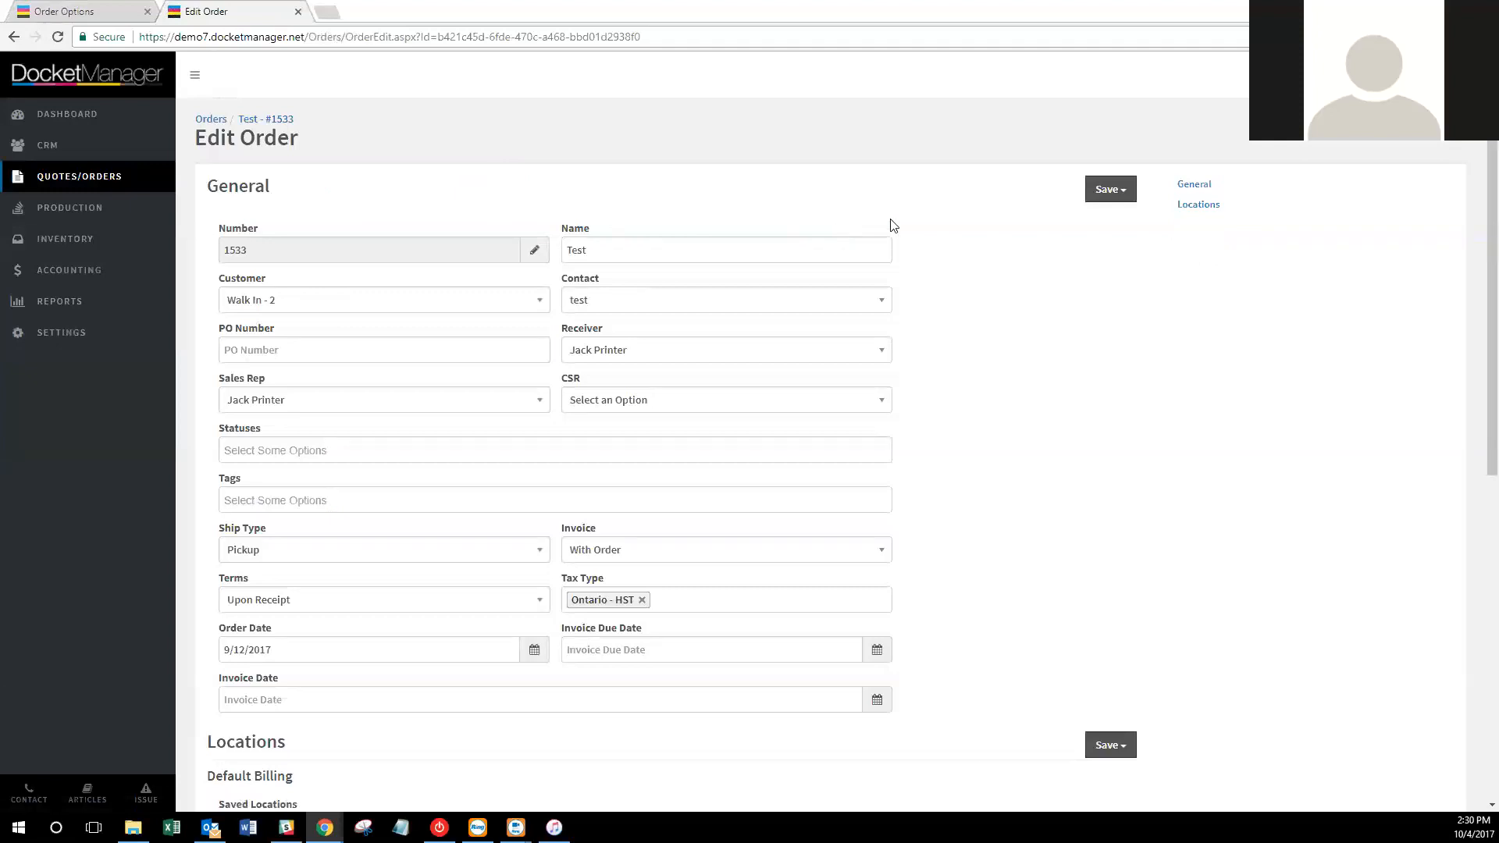
click(269, 119)
click(290, 290)
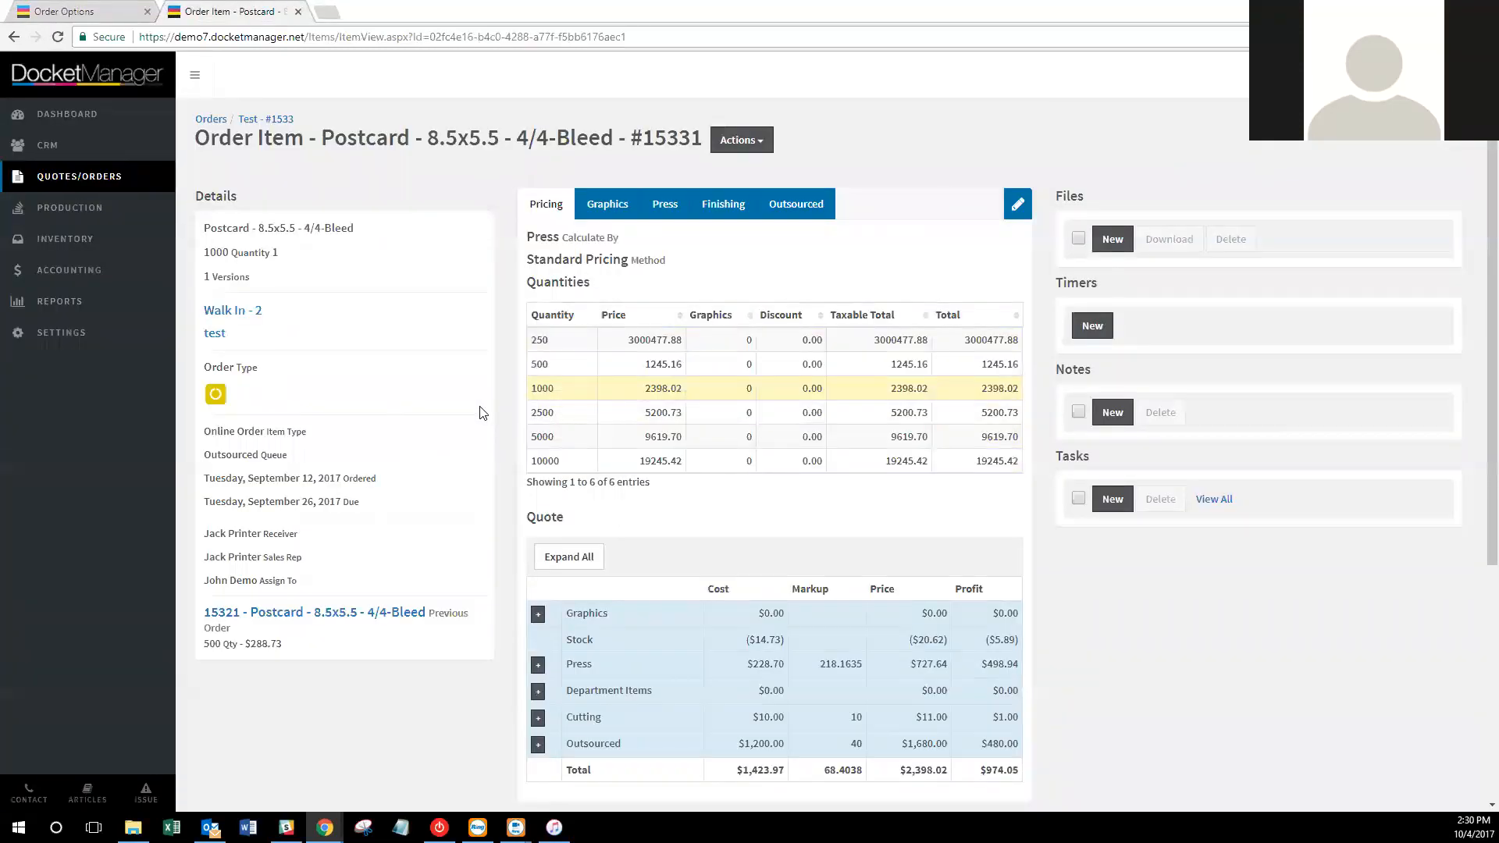
click(739, 142)
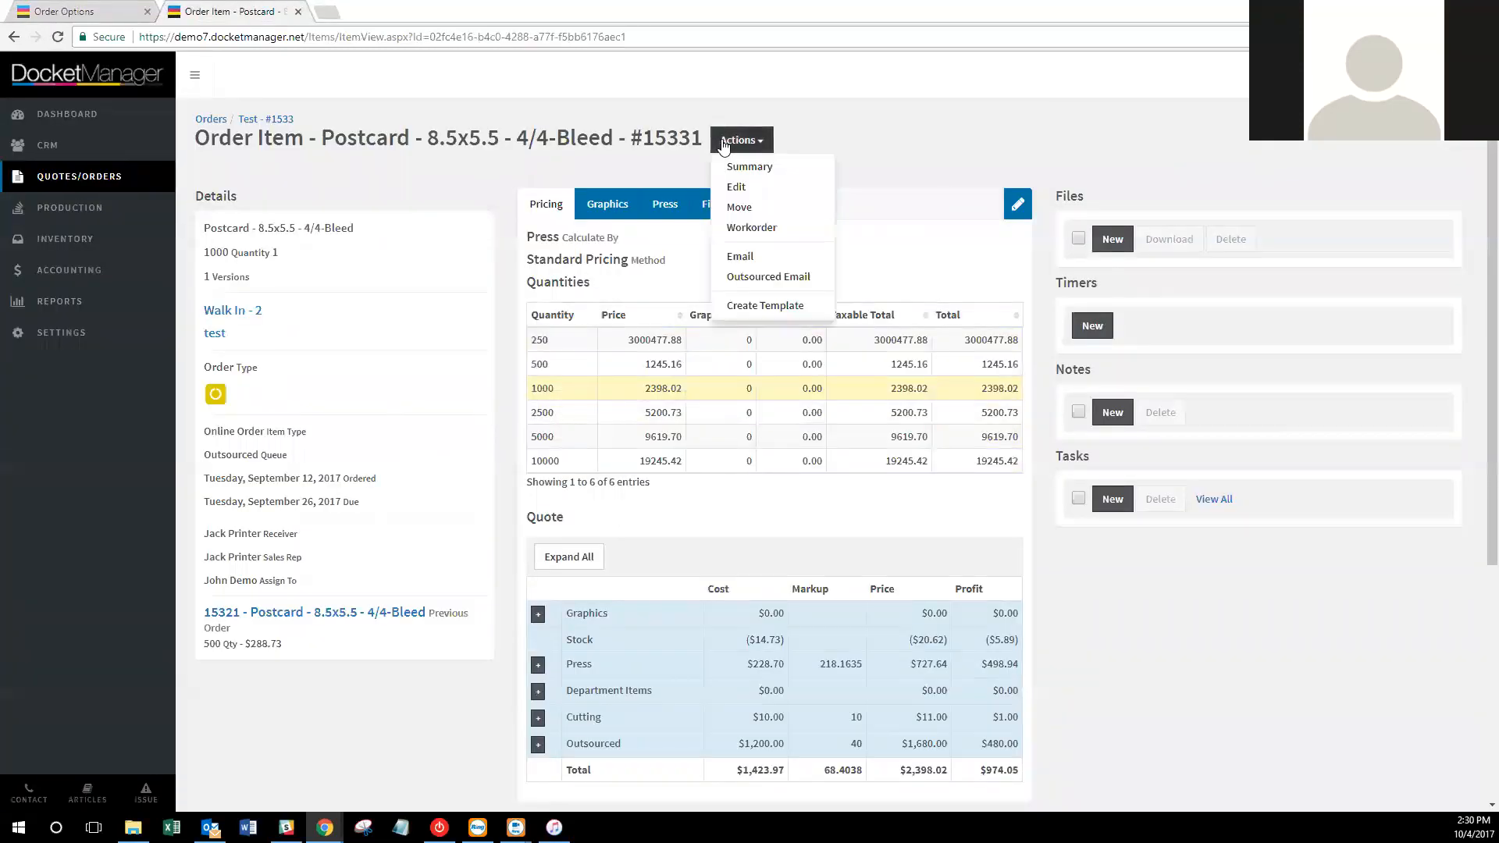
click(735, 208)
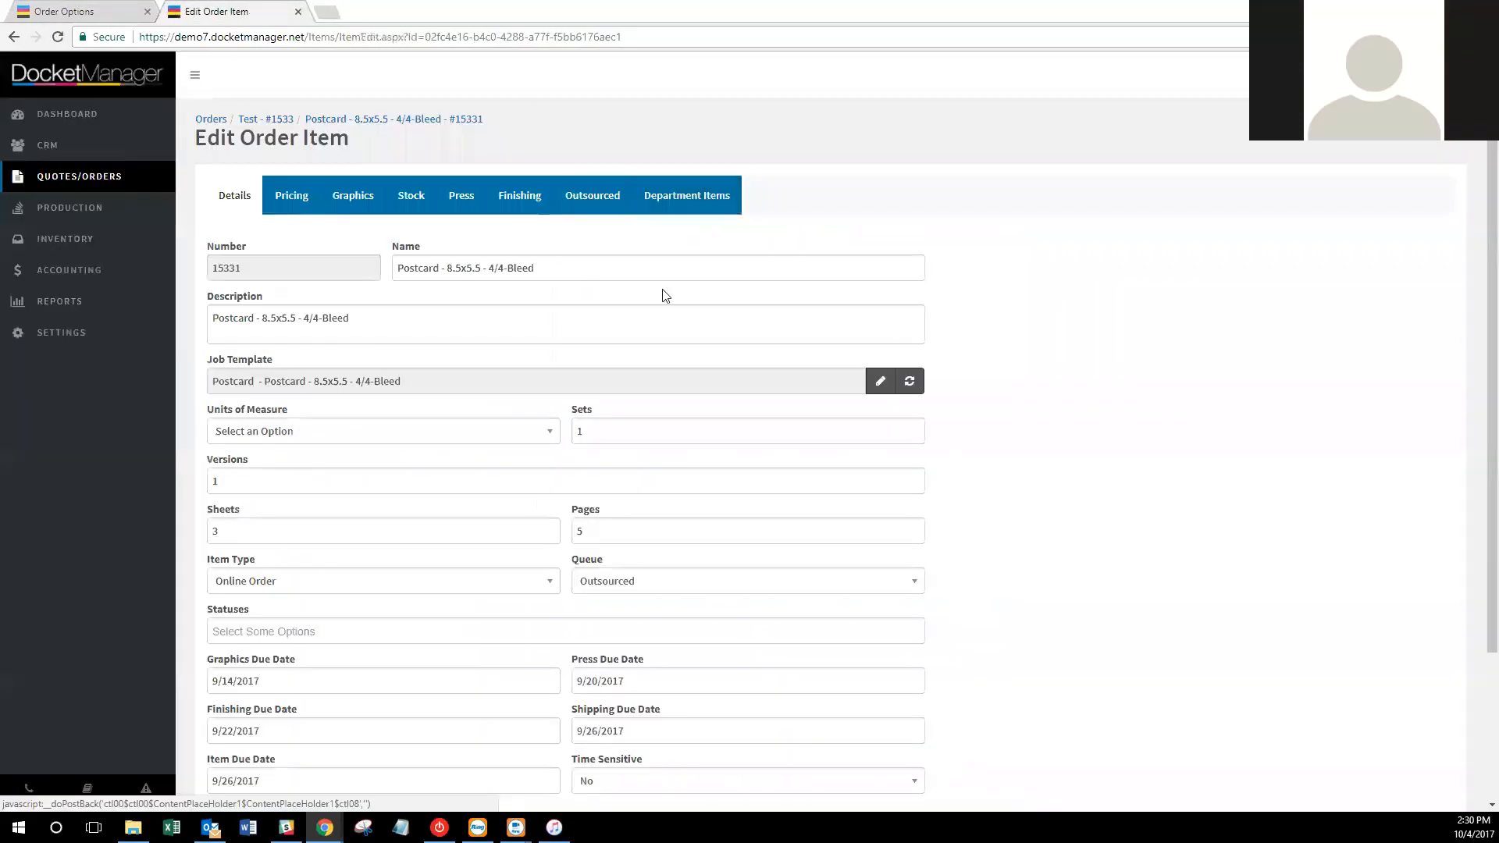
Set the graphics due date to 10/4/2017 and try Same Day and Next Day, ending on 10 Days.
scroll(1031, 545, down, 4)
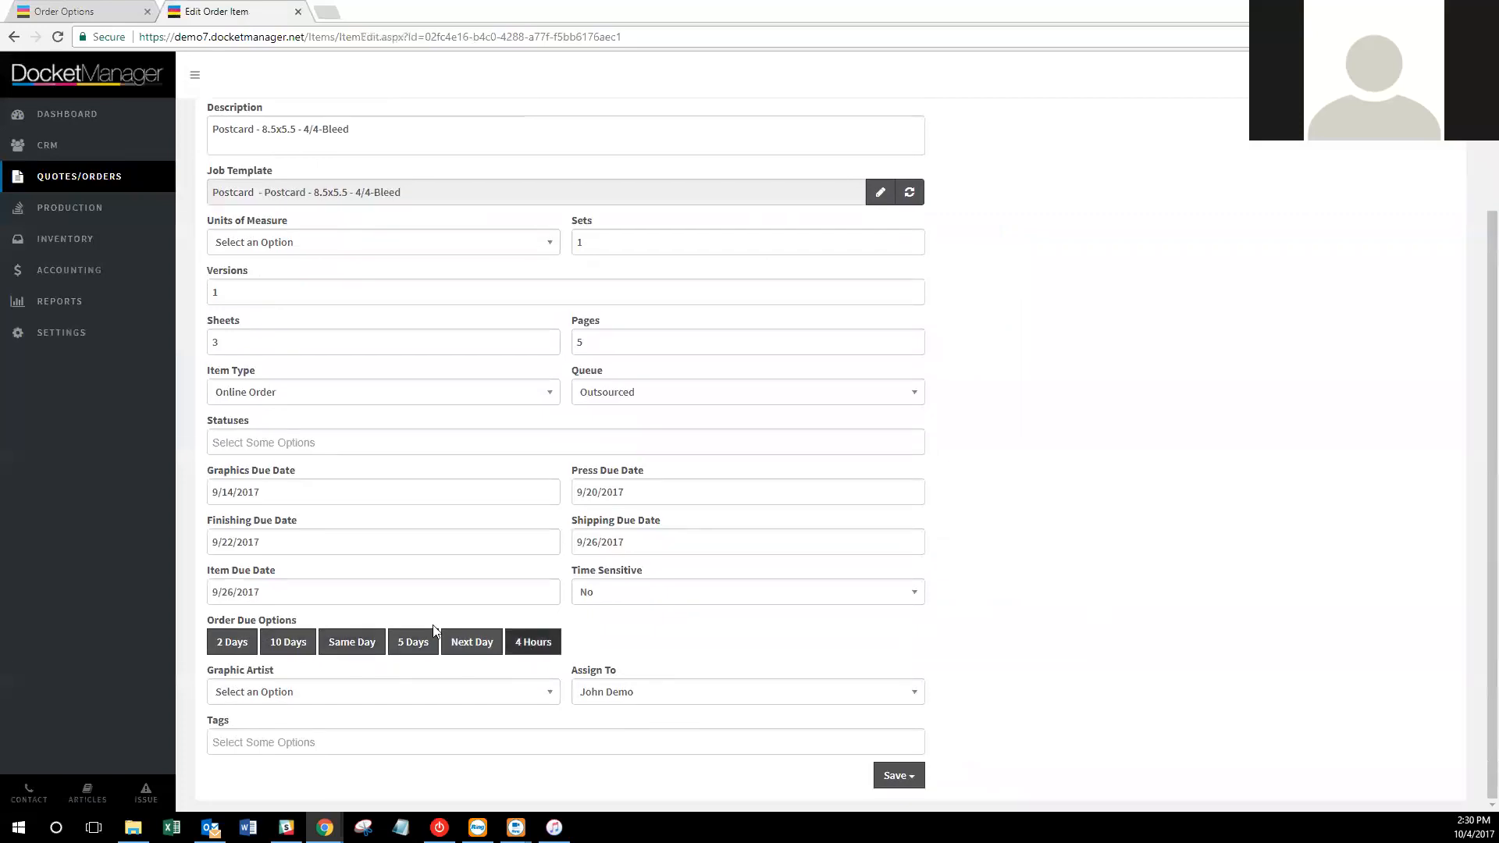
click(344, 492)
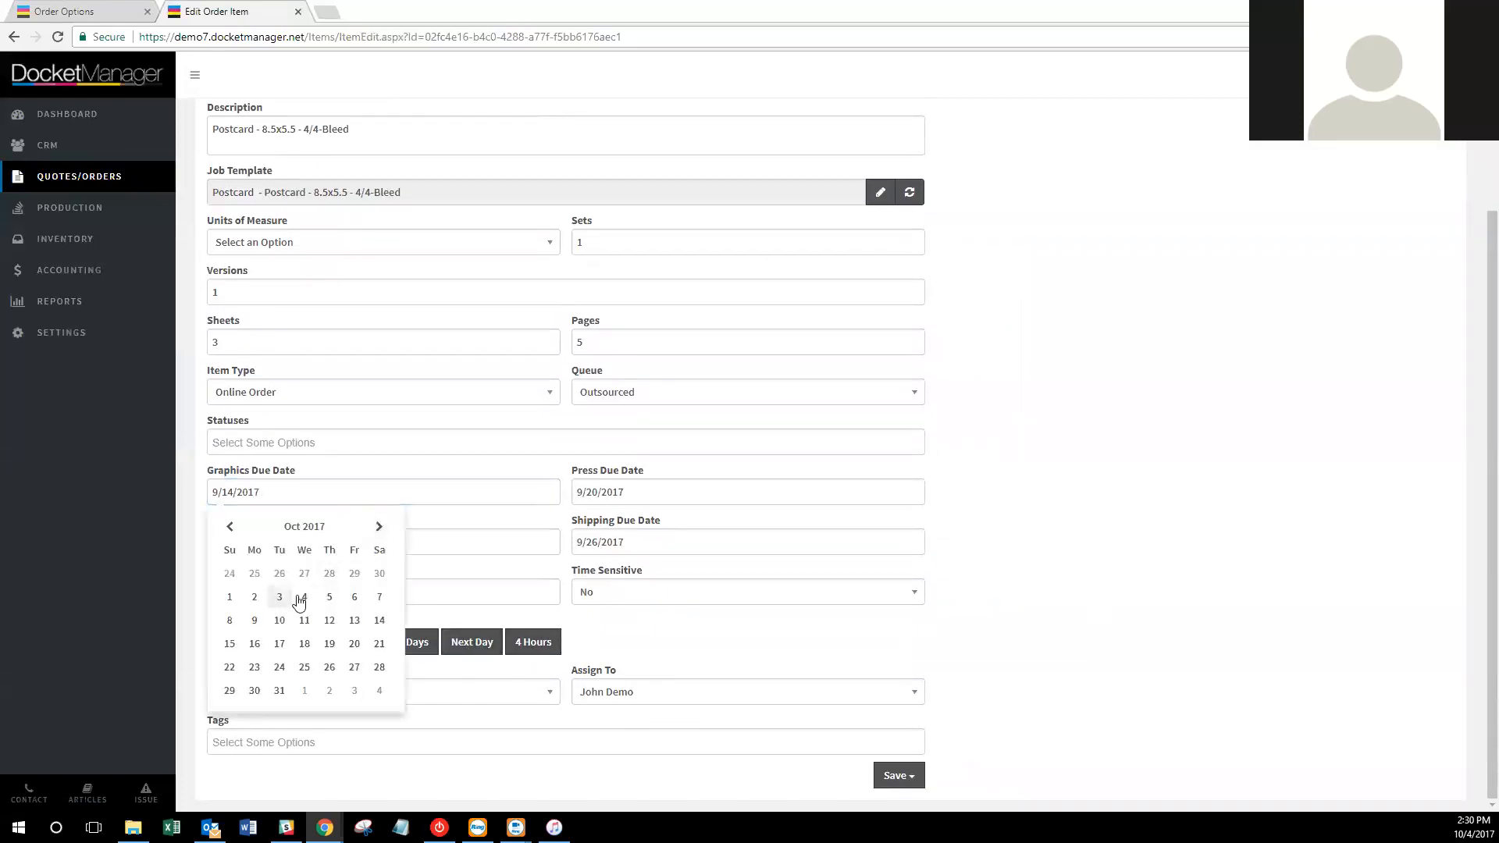
click(304, 596)
click(284, 642)
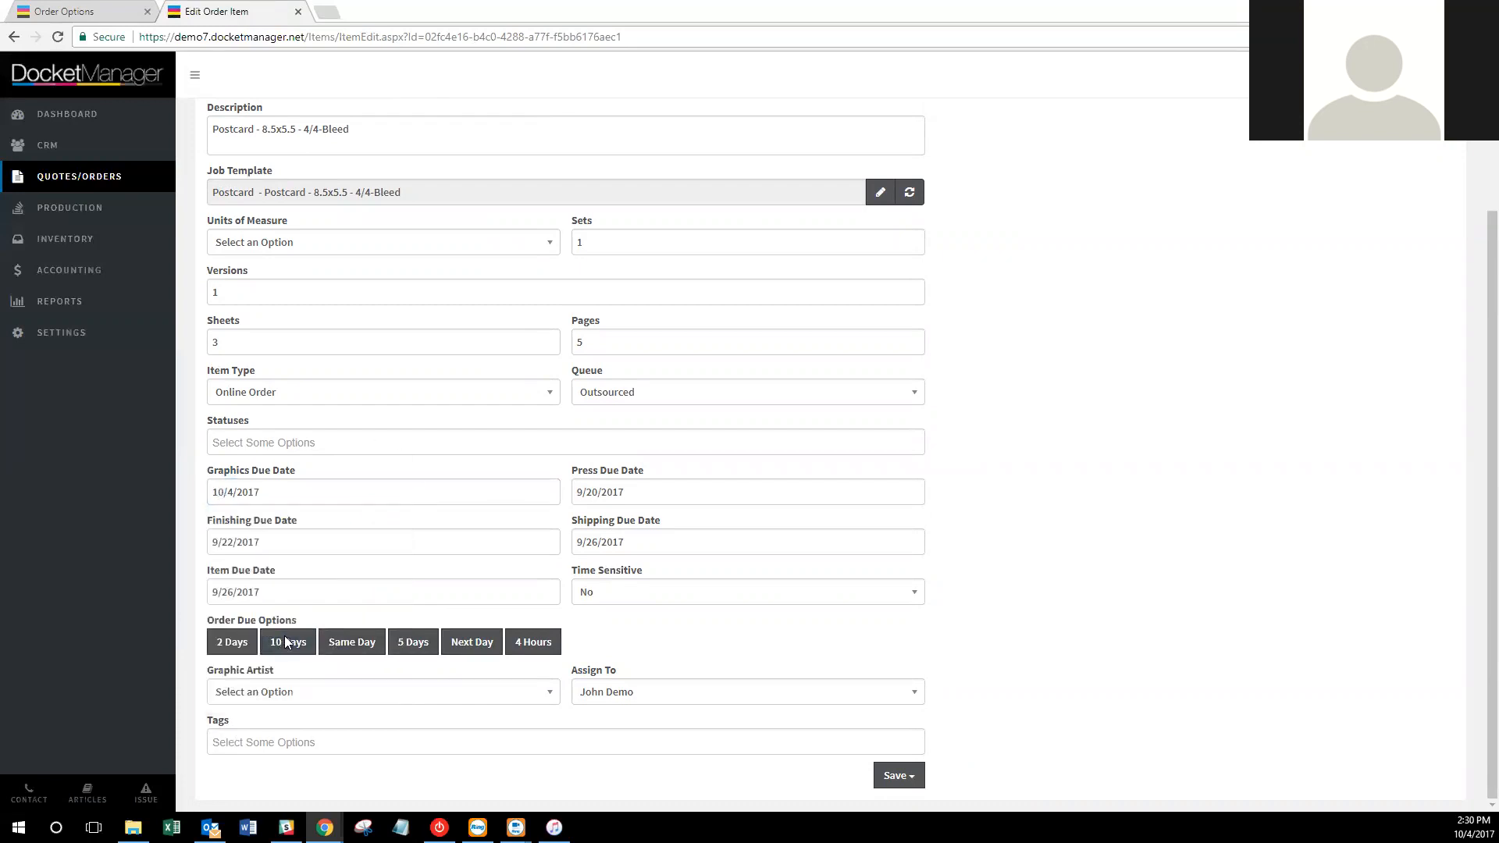
click(329, 643)
click(477, 647)
click(288, 641)
scroll(1037, 625, up, 2)
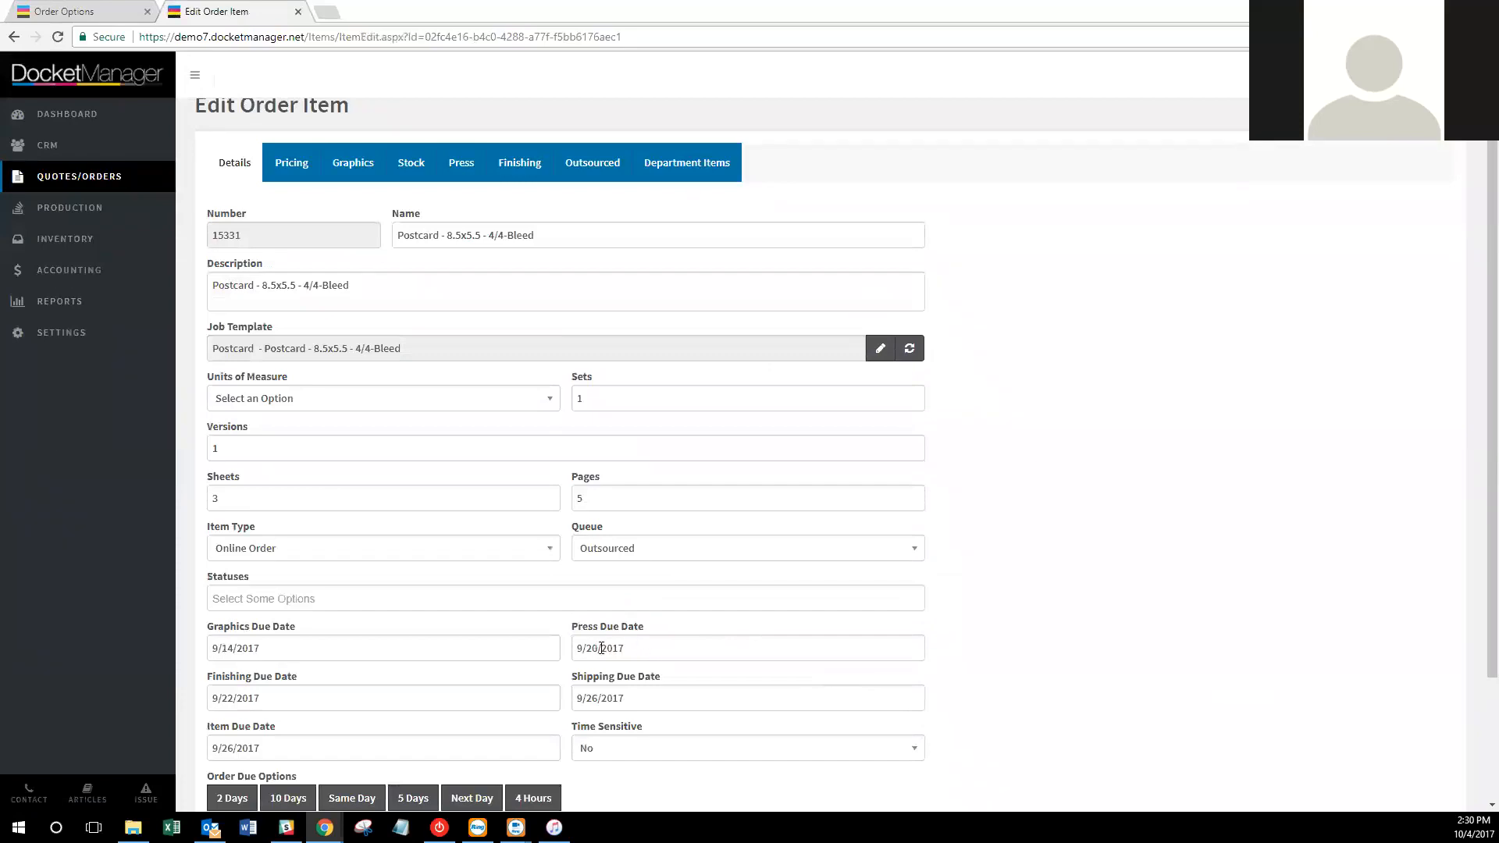
click(35, 8)
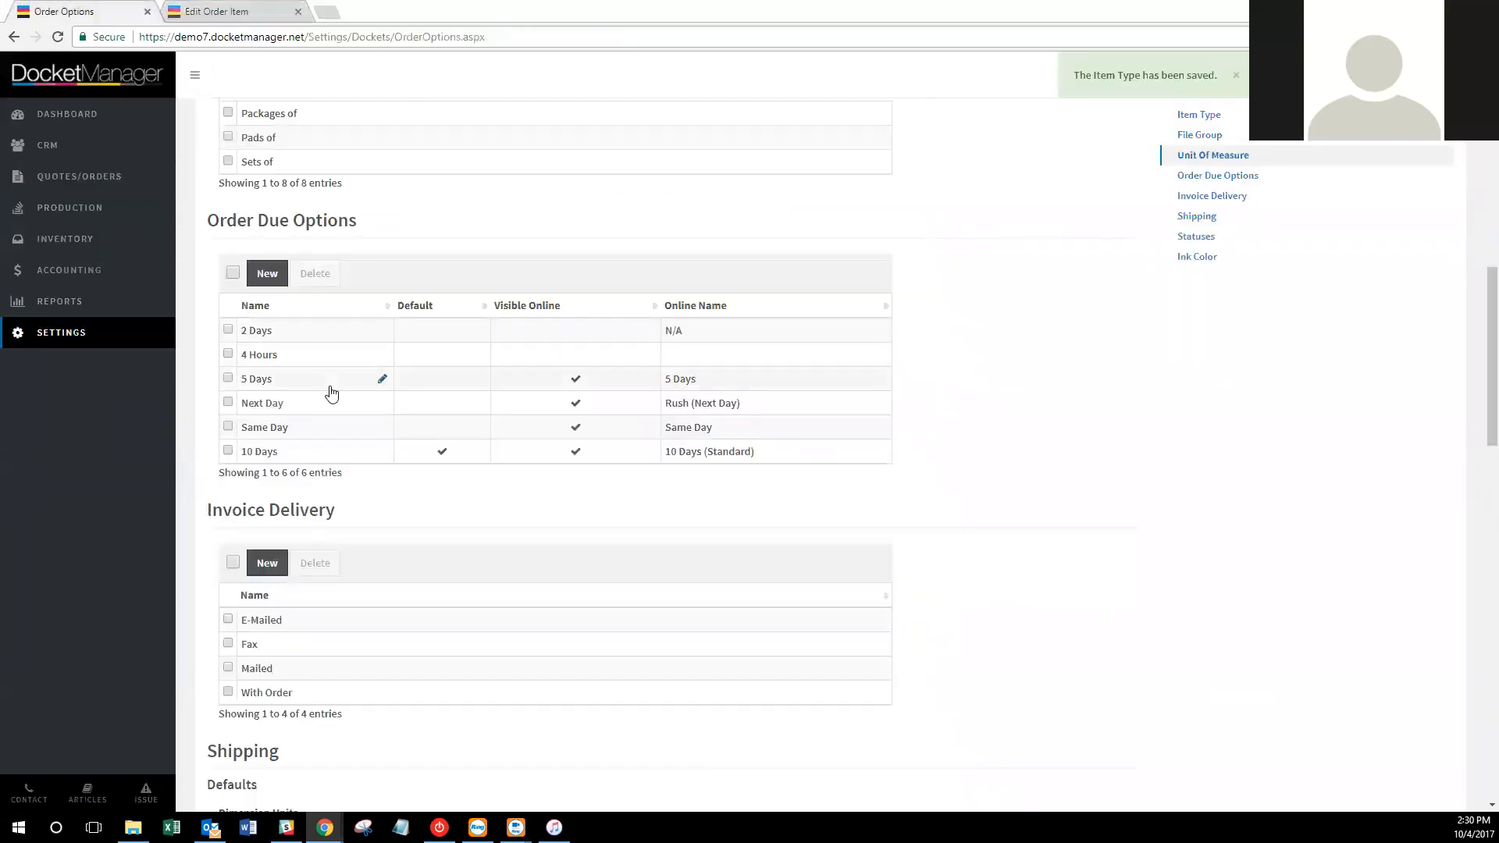
click(335, 451)
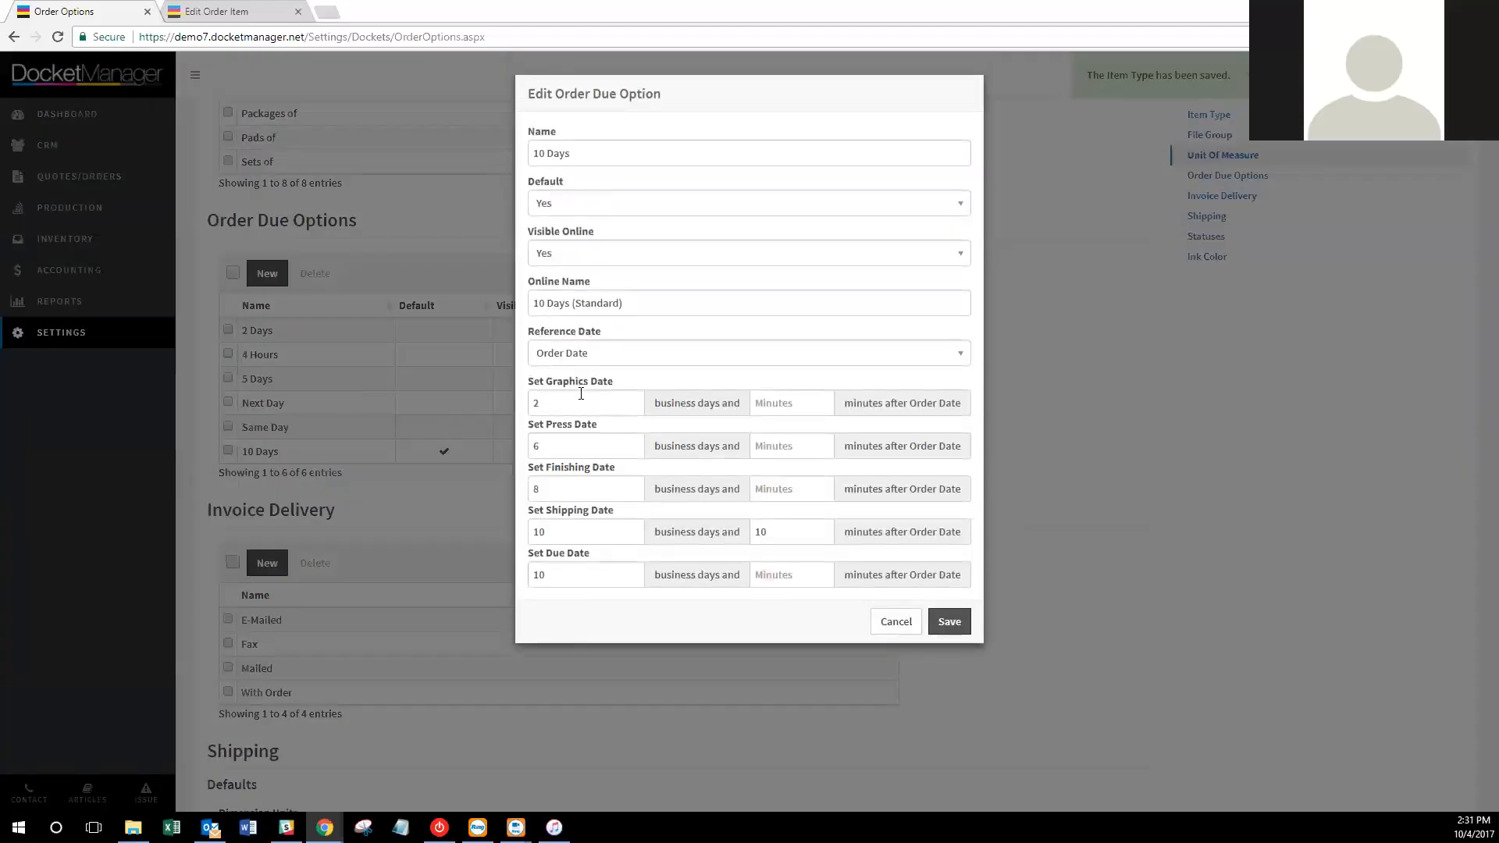
double_click(560, 450)
click(573, 533)
click(896, 634)
click(906, 632)
right_click(74, 207)
click(792, 212)
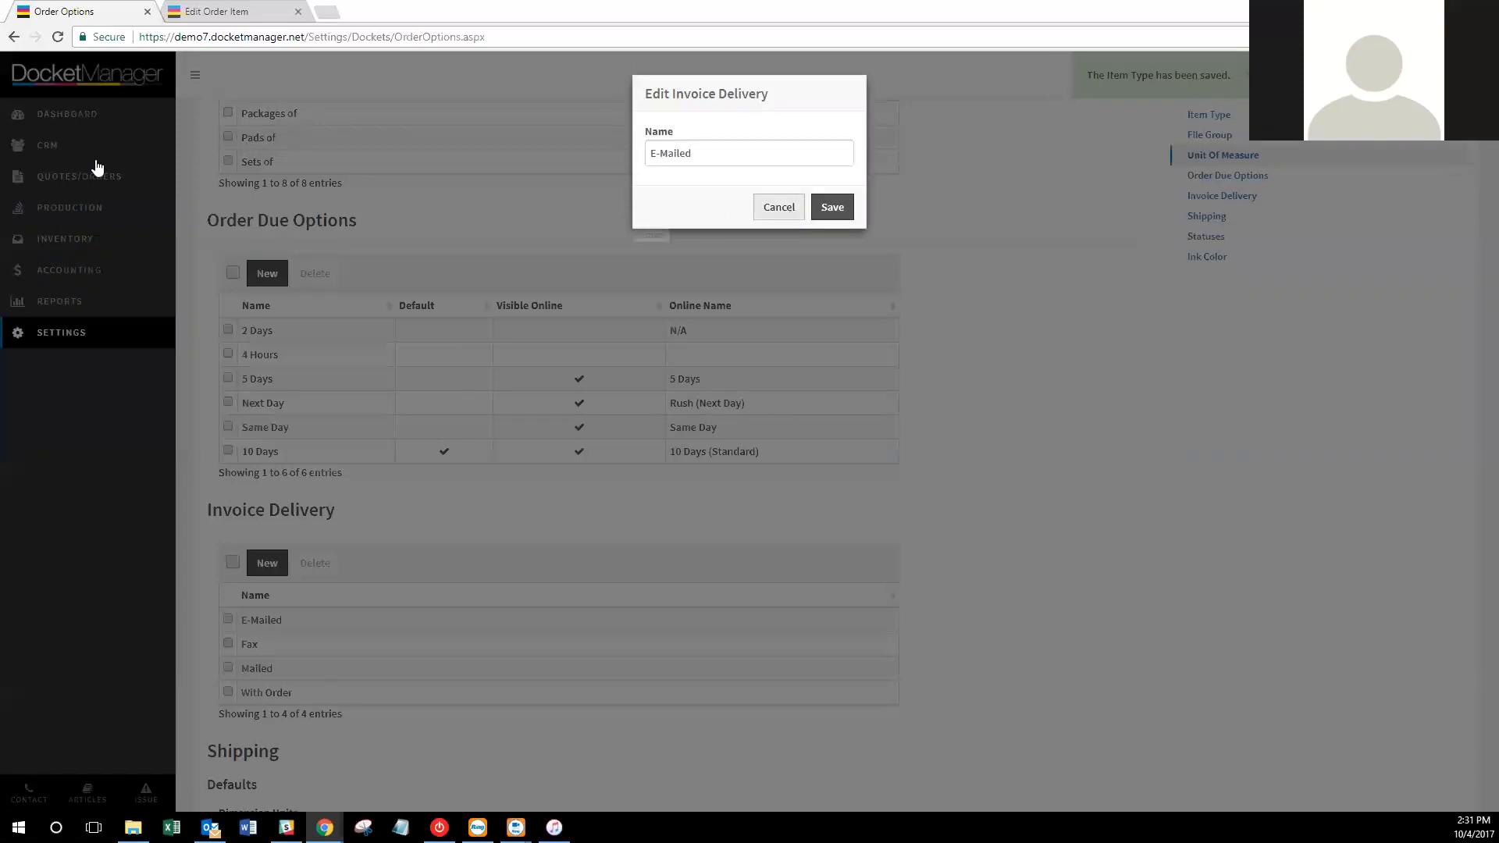
click(797, 210)
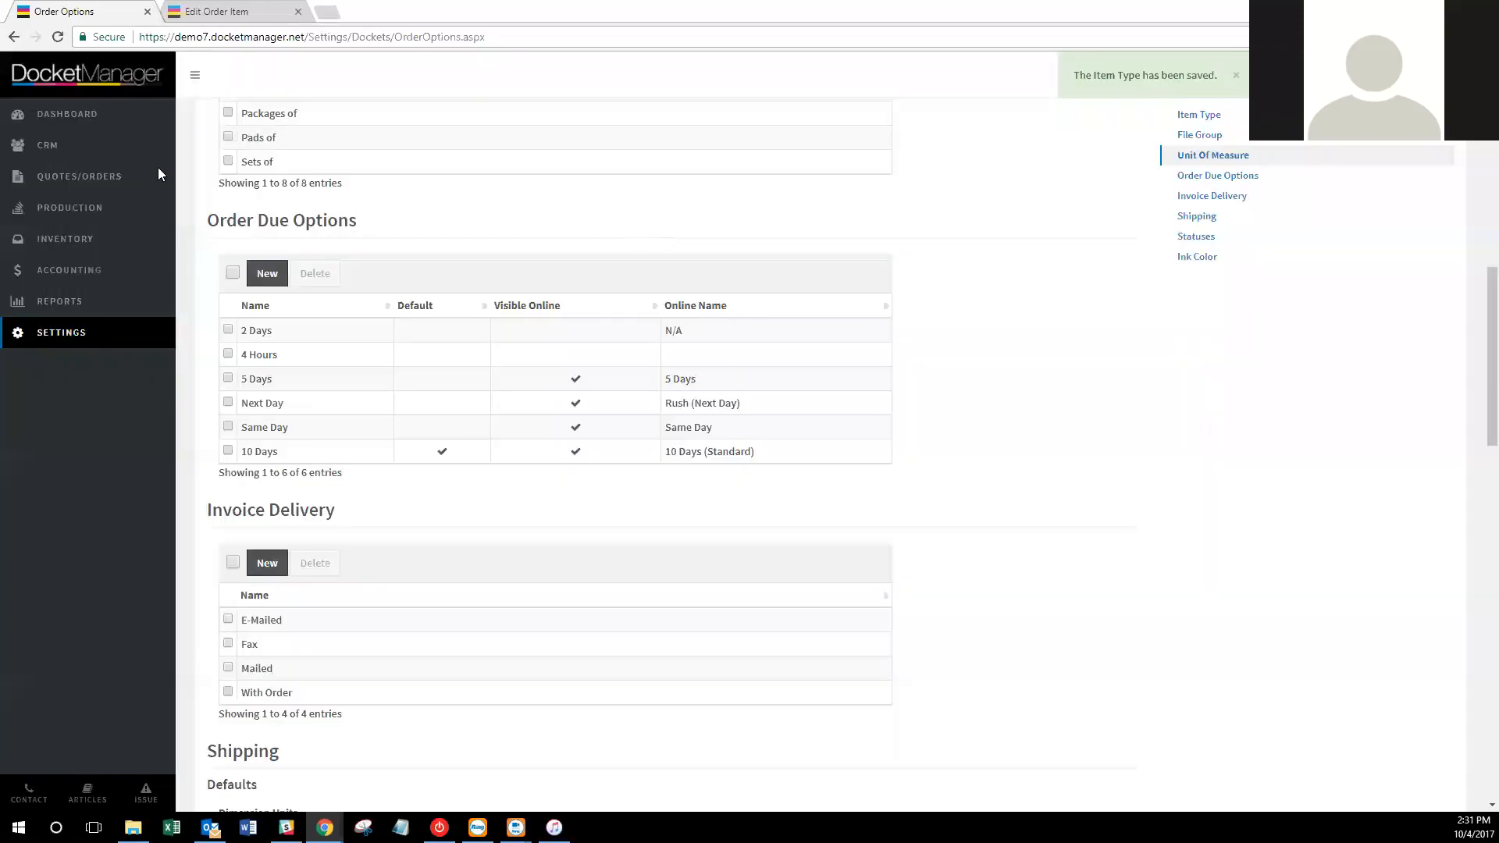
right_click(96, 201)
Open Production in a new tab and view the Digital queue's items and press dates.
click(114, 211)
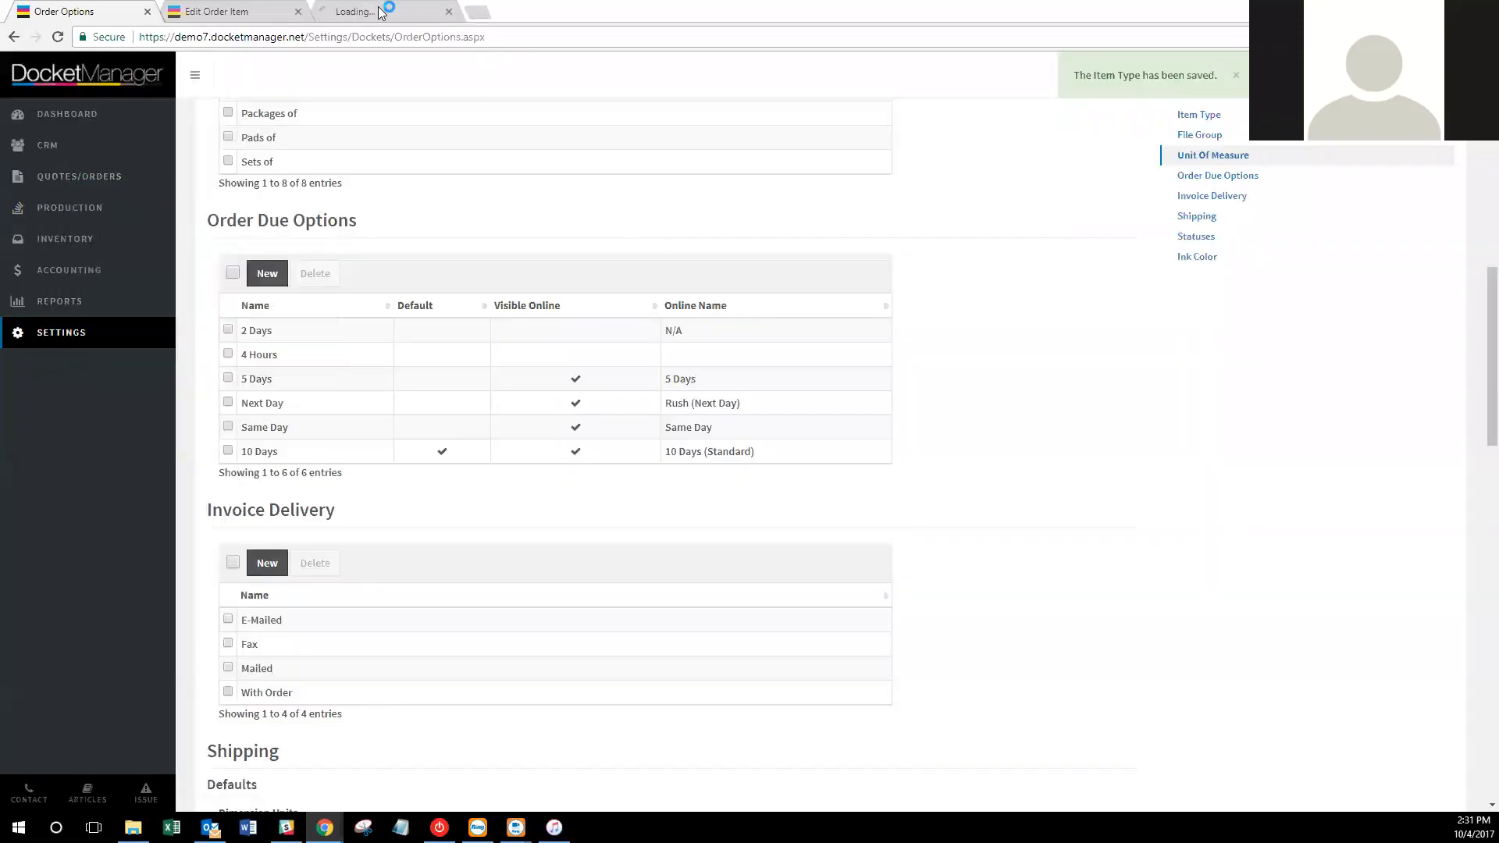
click(385, 12)
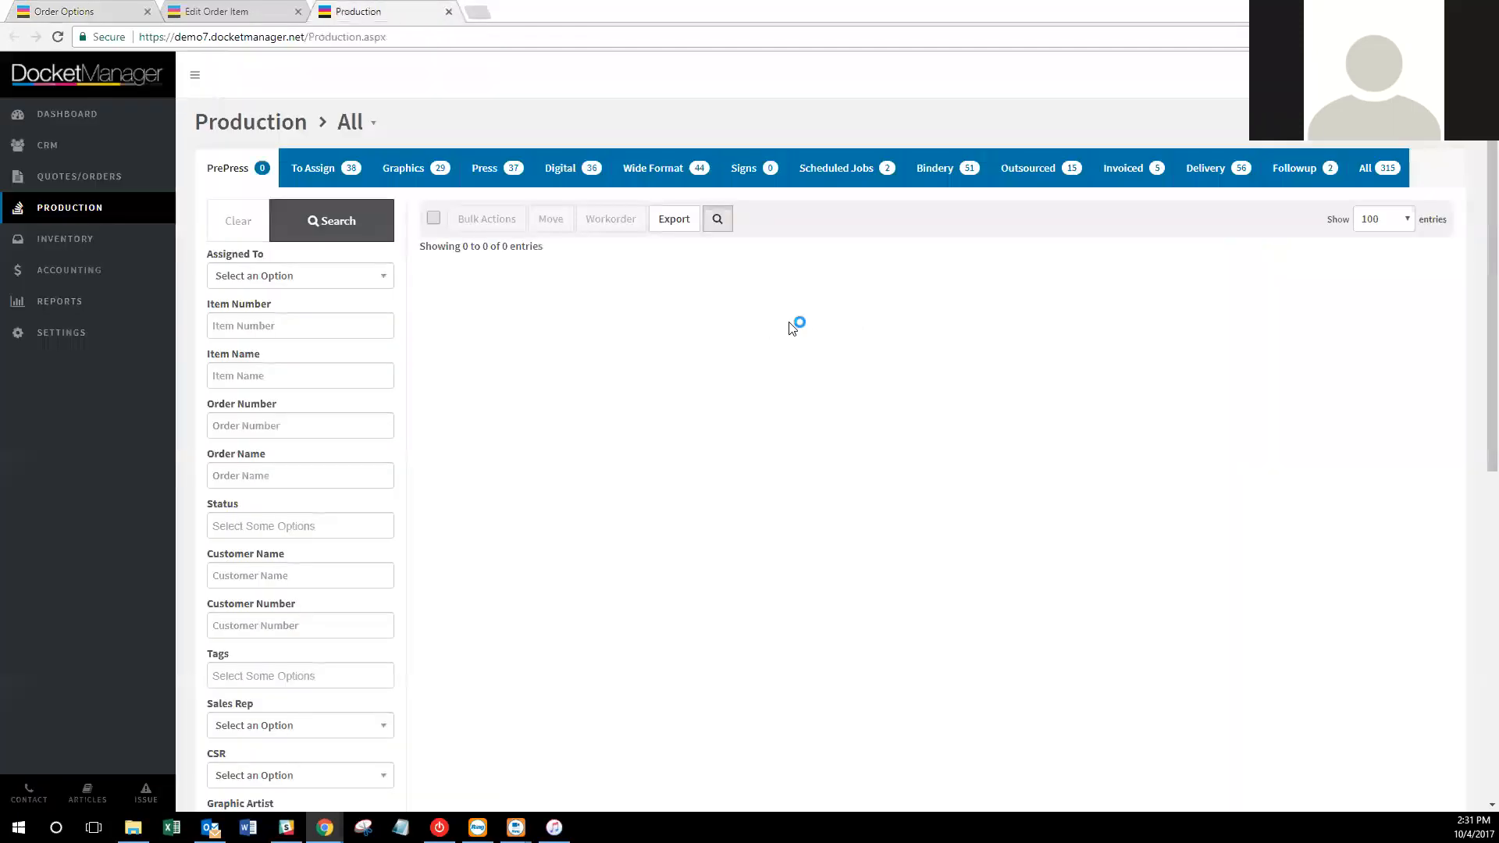
click(560, 168)
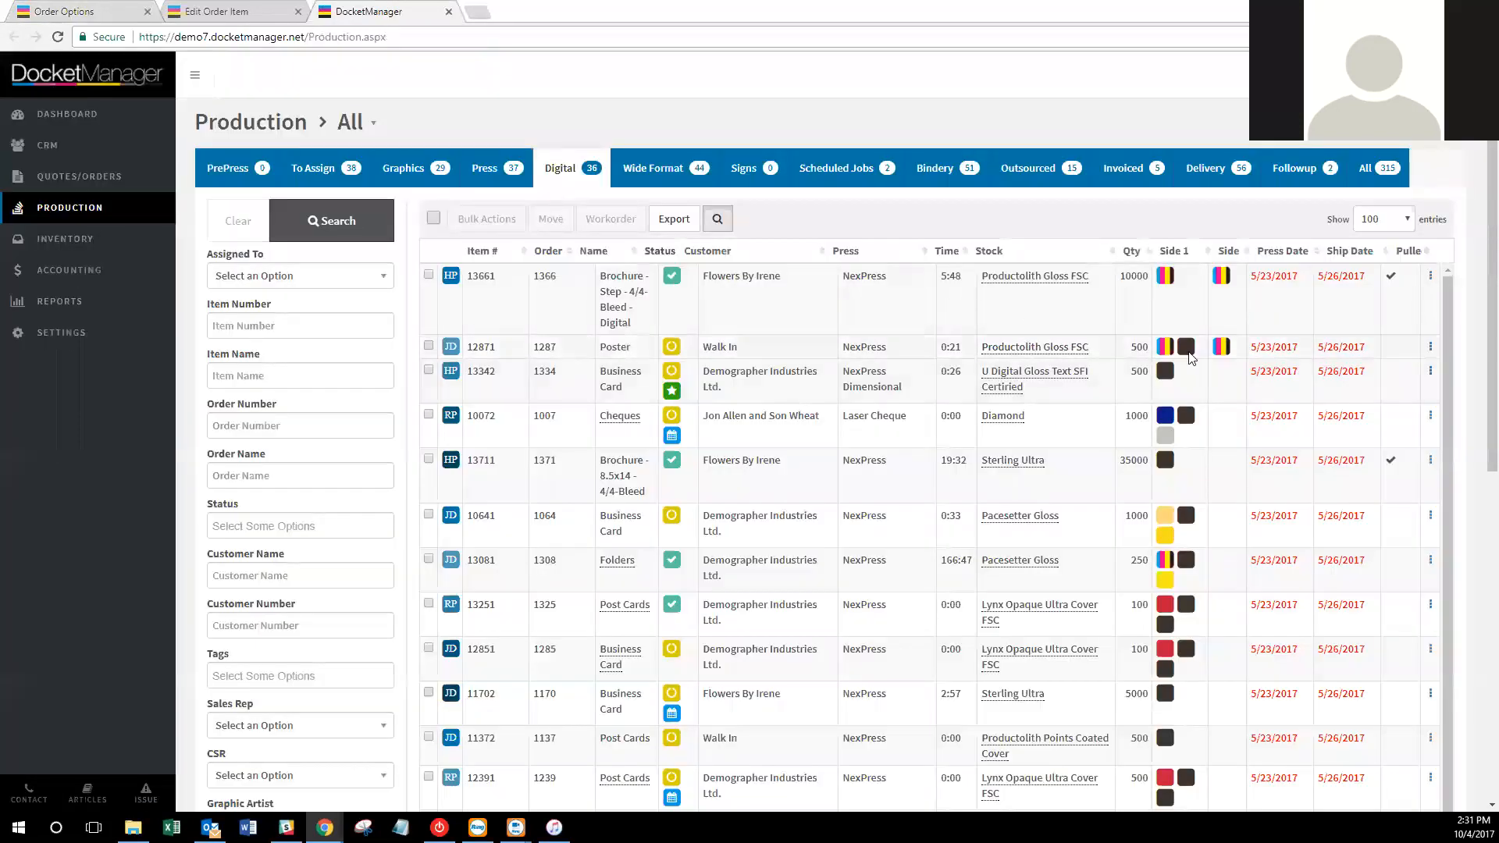
drag(1298, 278, 1252, 281)
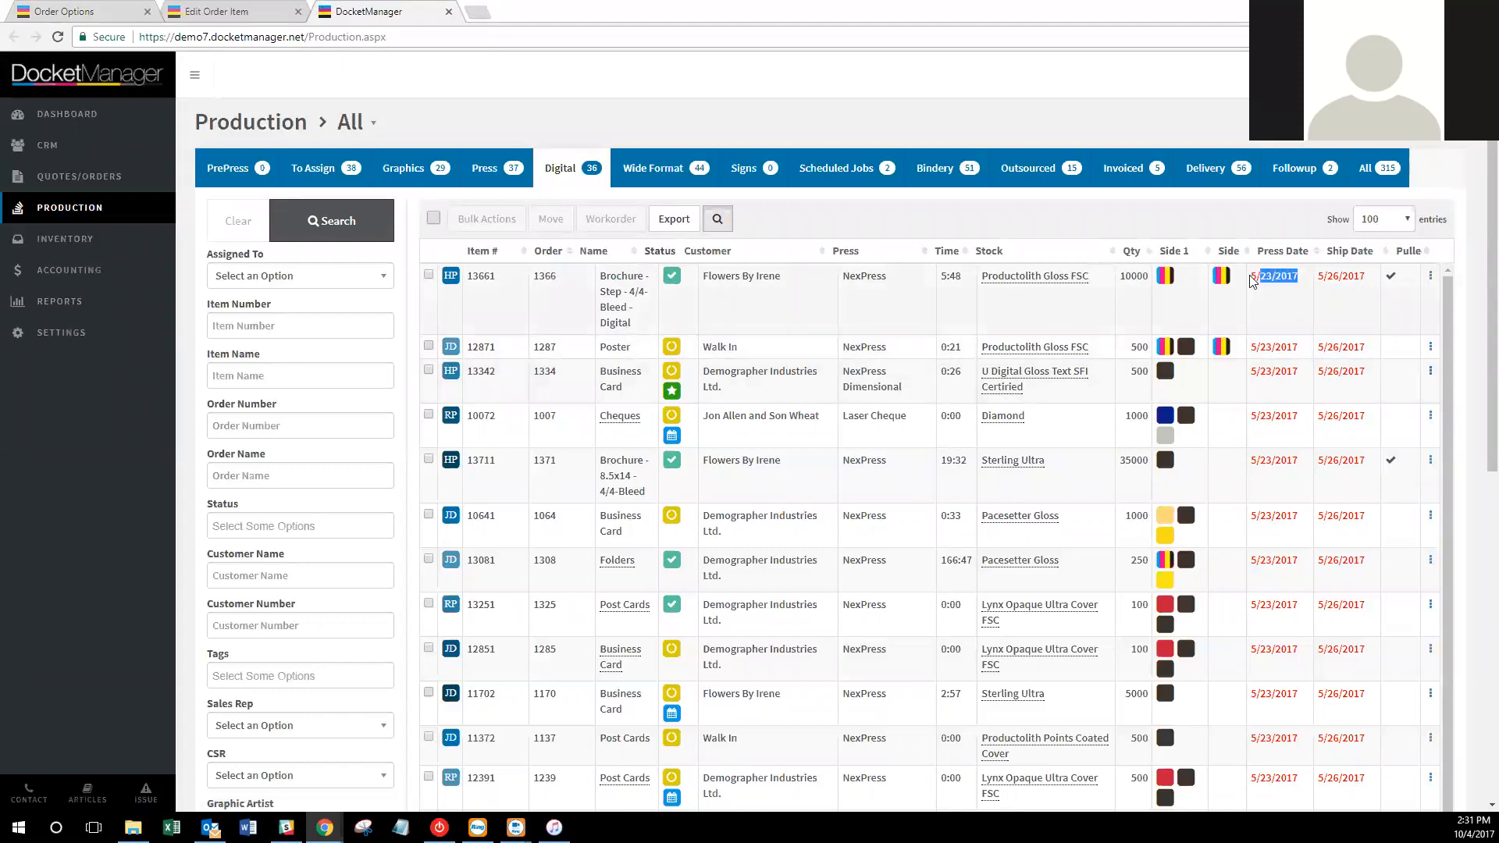
scroll(1280, 326, down, 15)
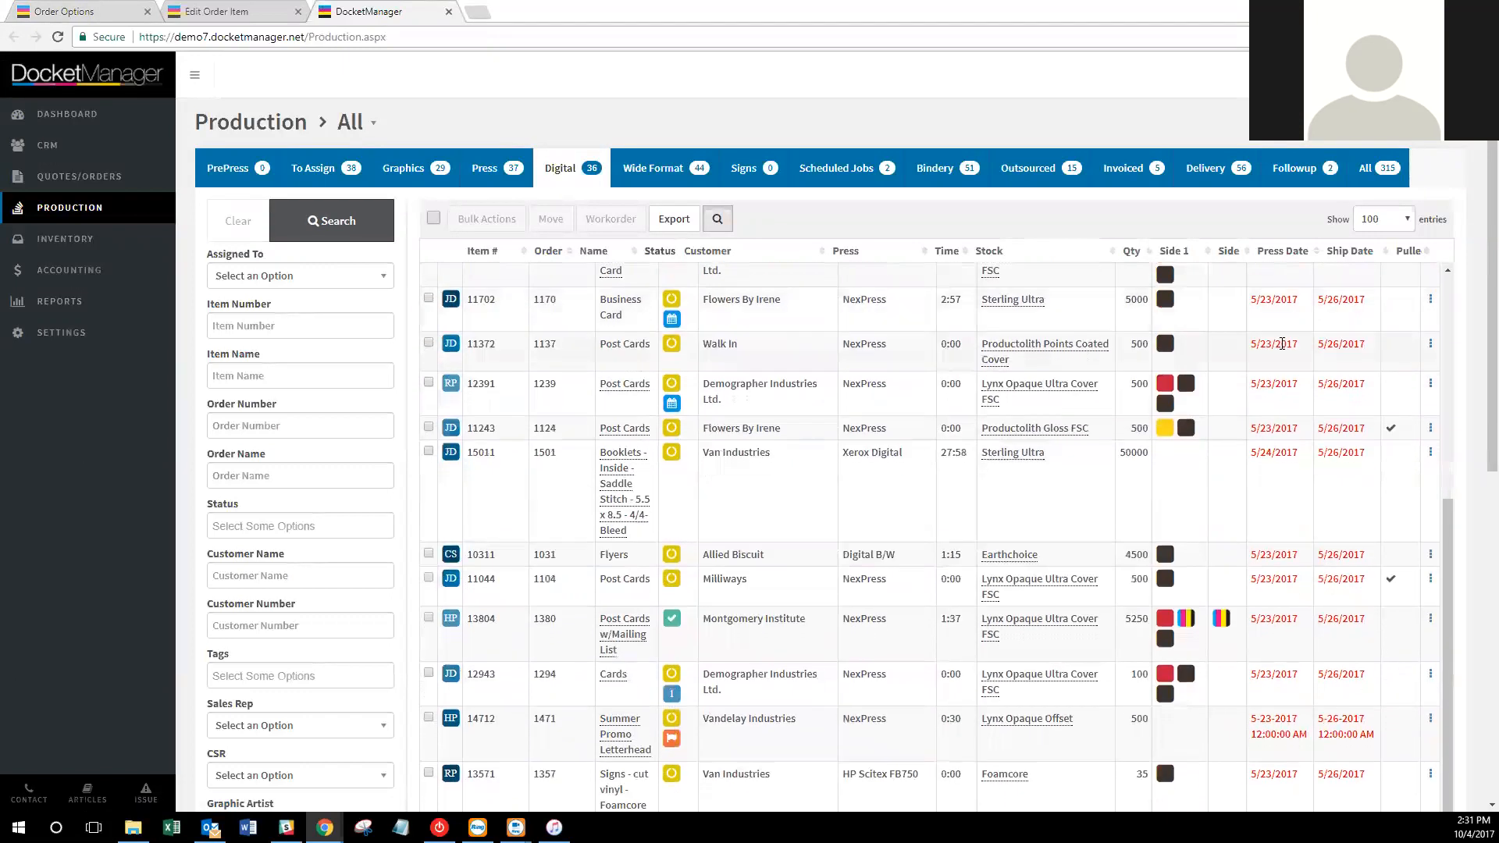
scroll(1298, 384, up, 15)
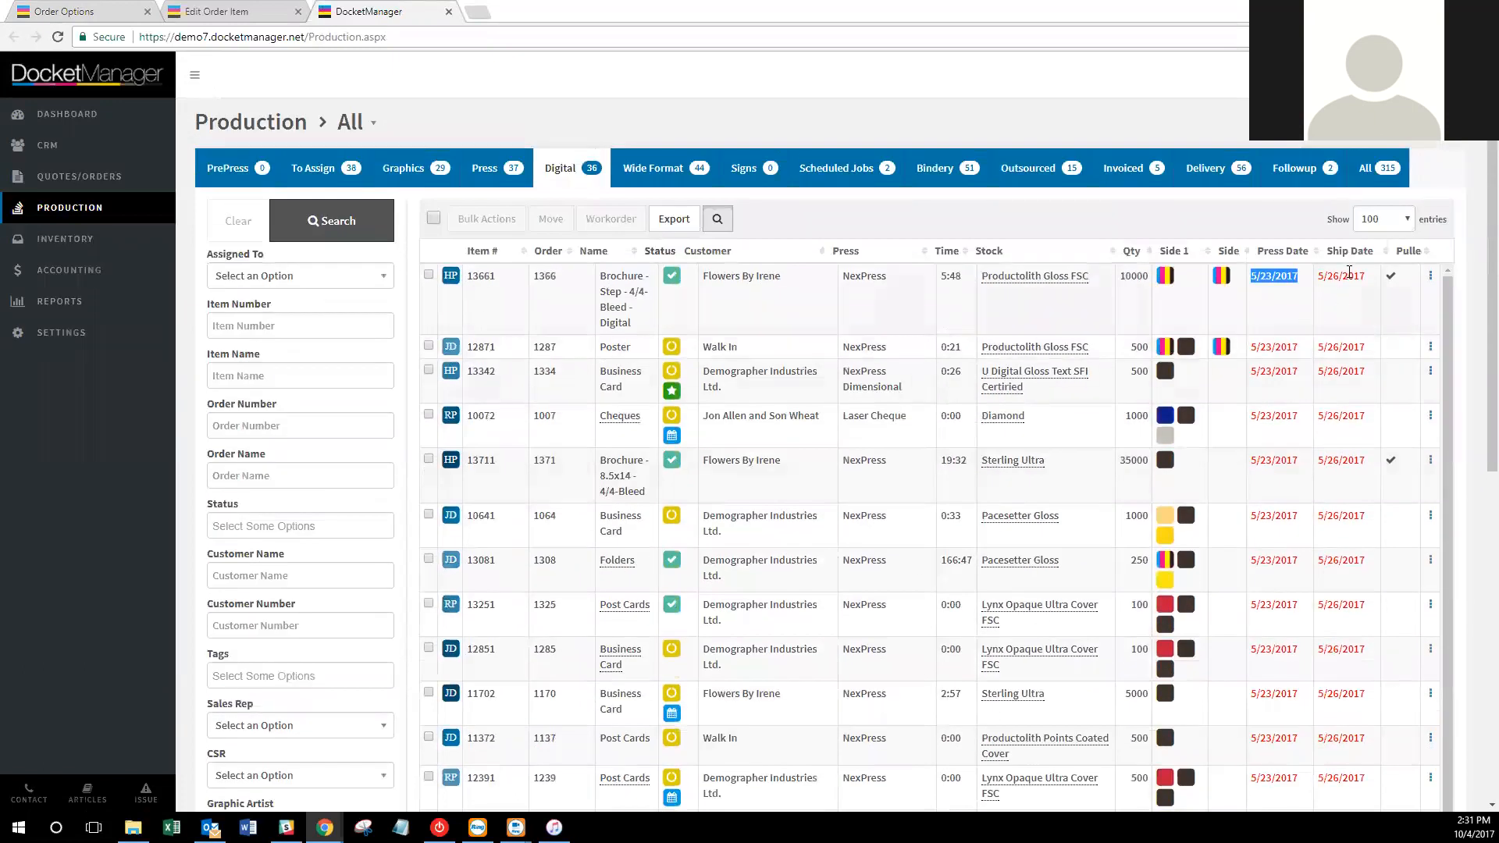
click(1238, 226)
click(120, 7)
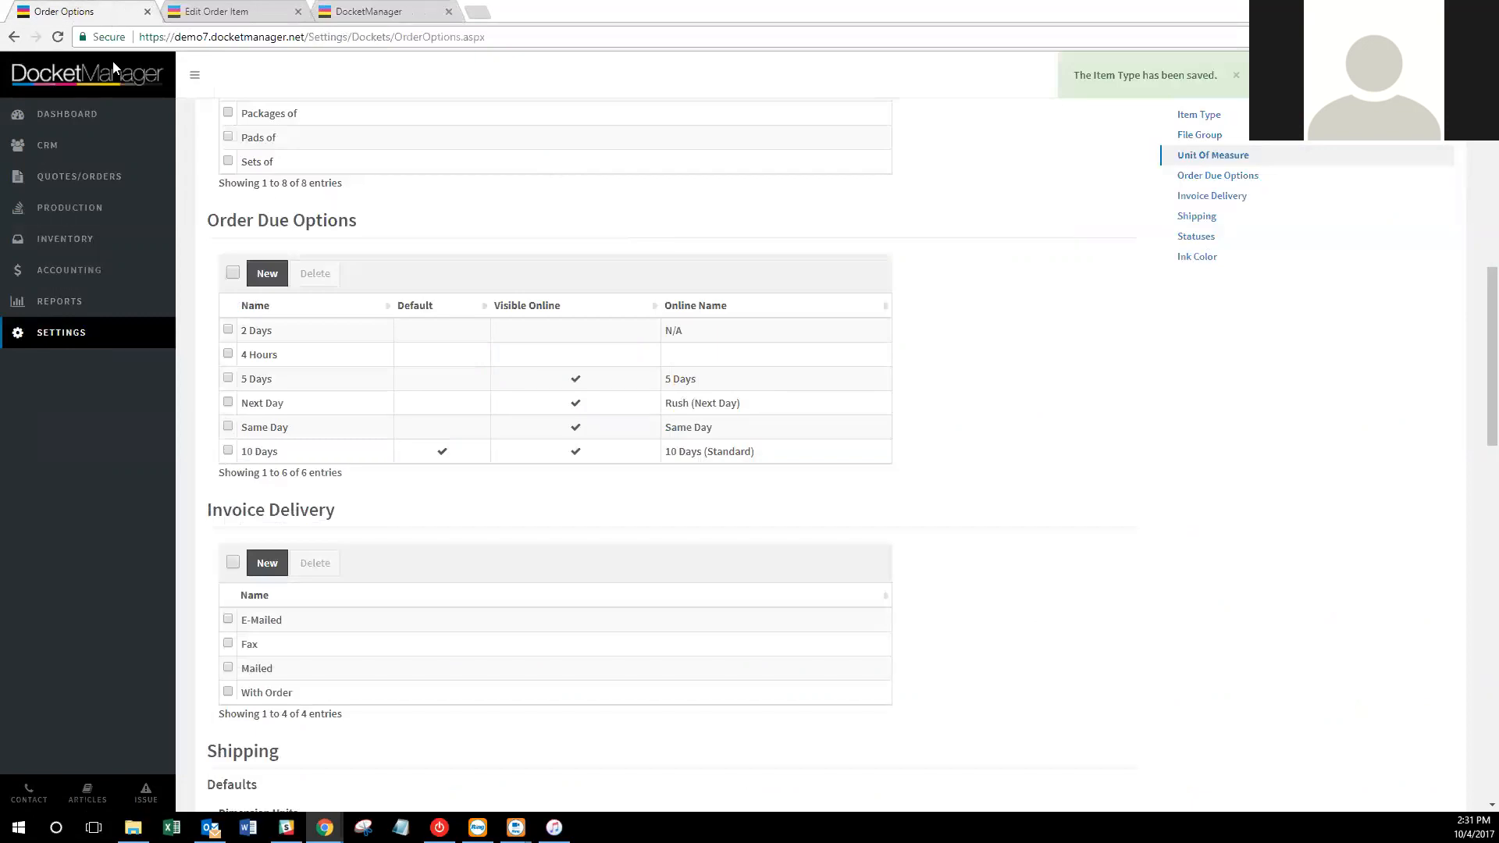
Review the shipping defaults and boxes in Order Options, keeping mass units at lb.
scroll(897, 468, down, 2)
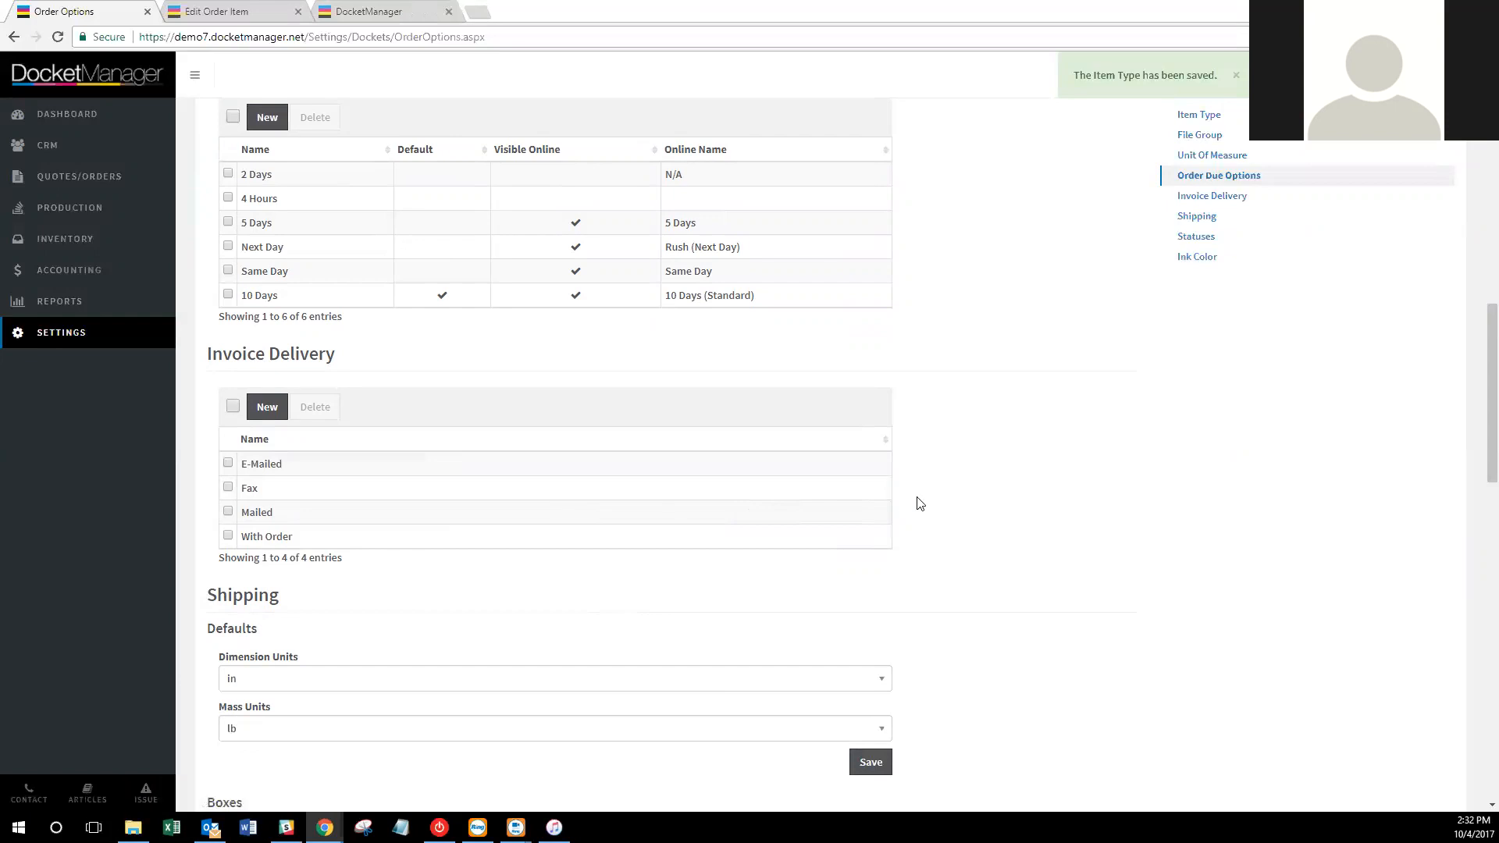
scroll(921, 461, down, 3)
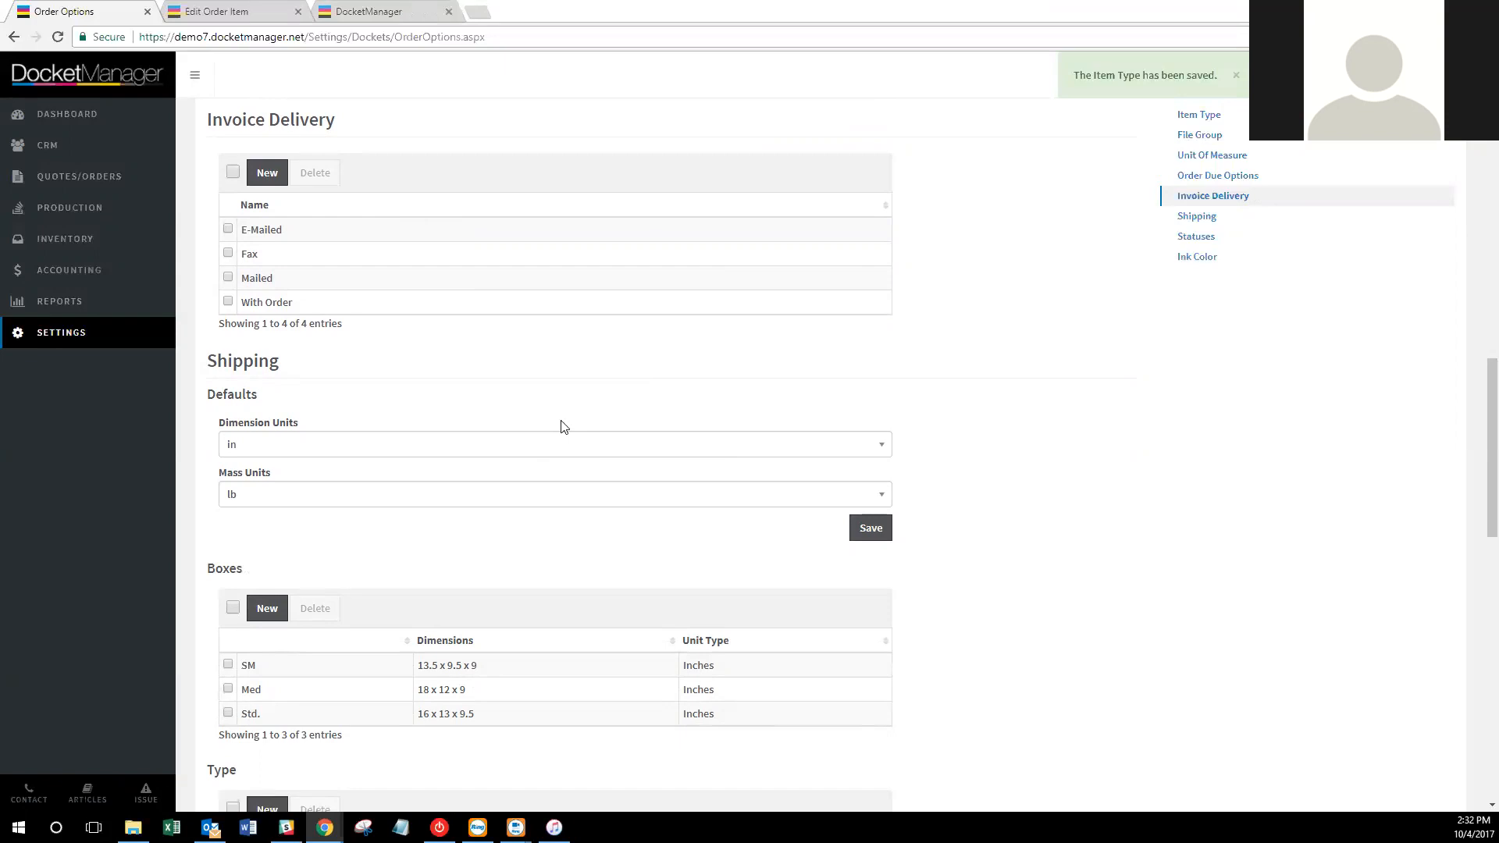
click(473, 493)
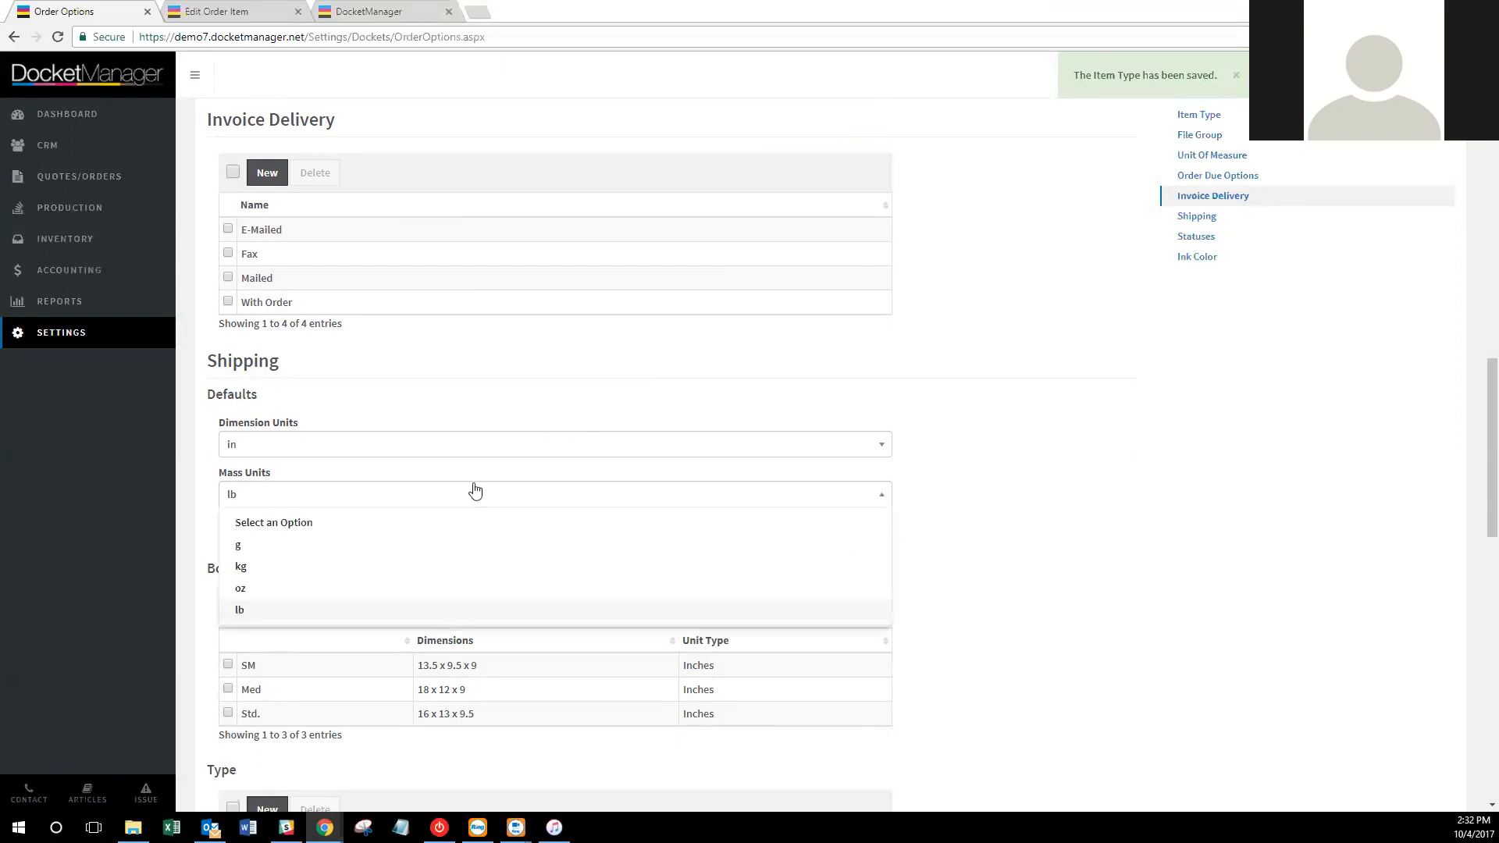
click(486, 396)
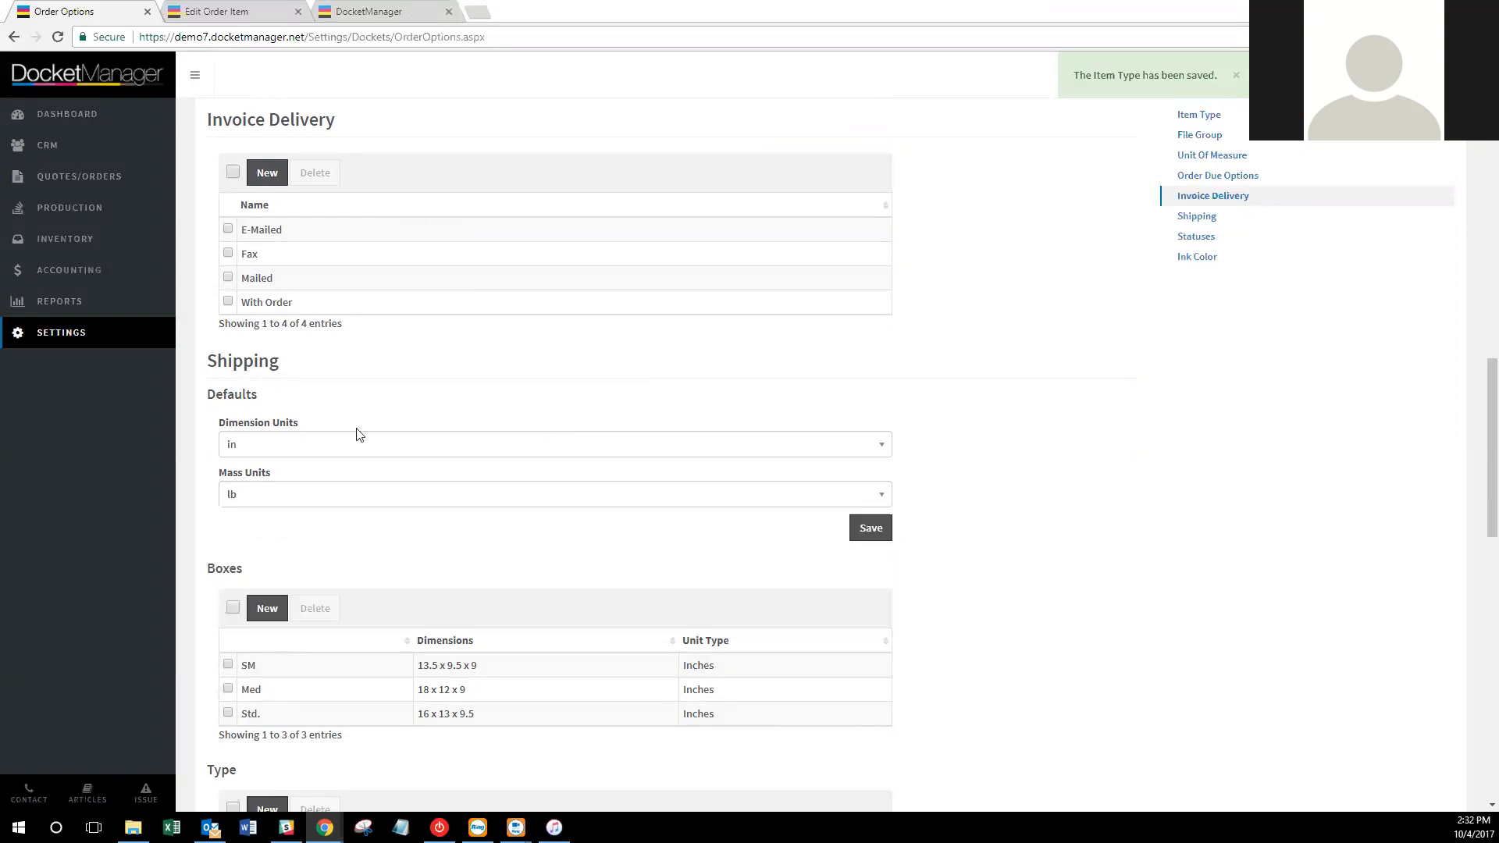
scroll(913, 368, down, 2)
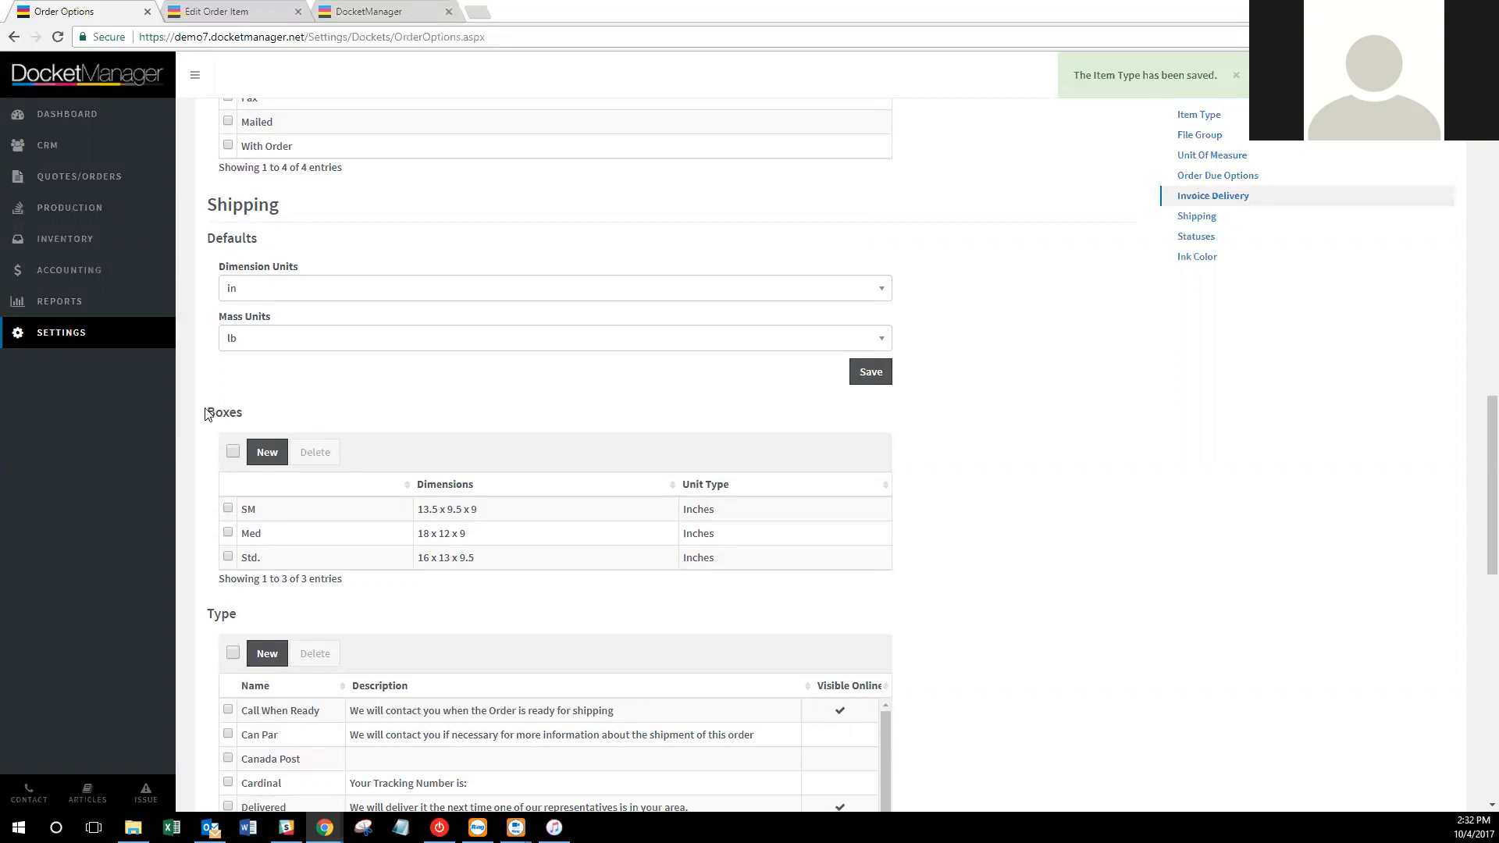
click(274, 9)
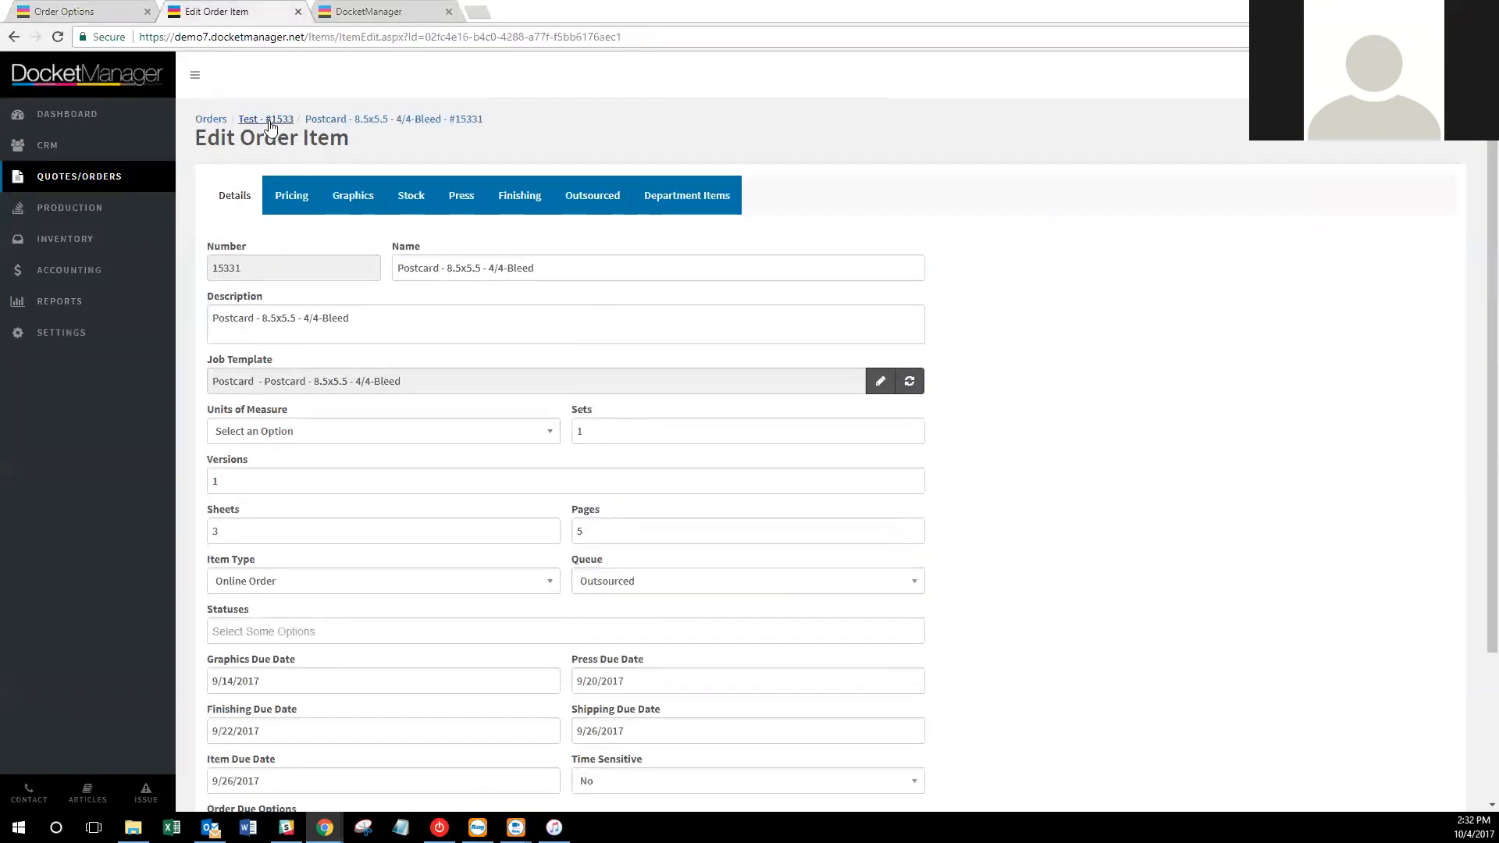
Open the Test order and start a new shipment, cancelling and retrying after a database error.
click(266, 127)
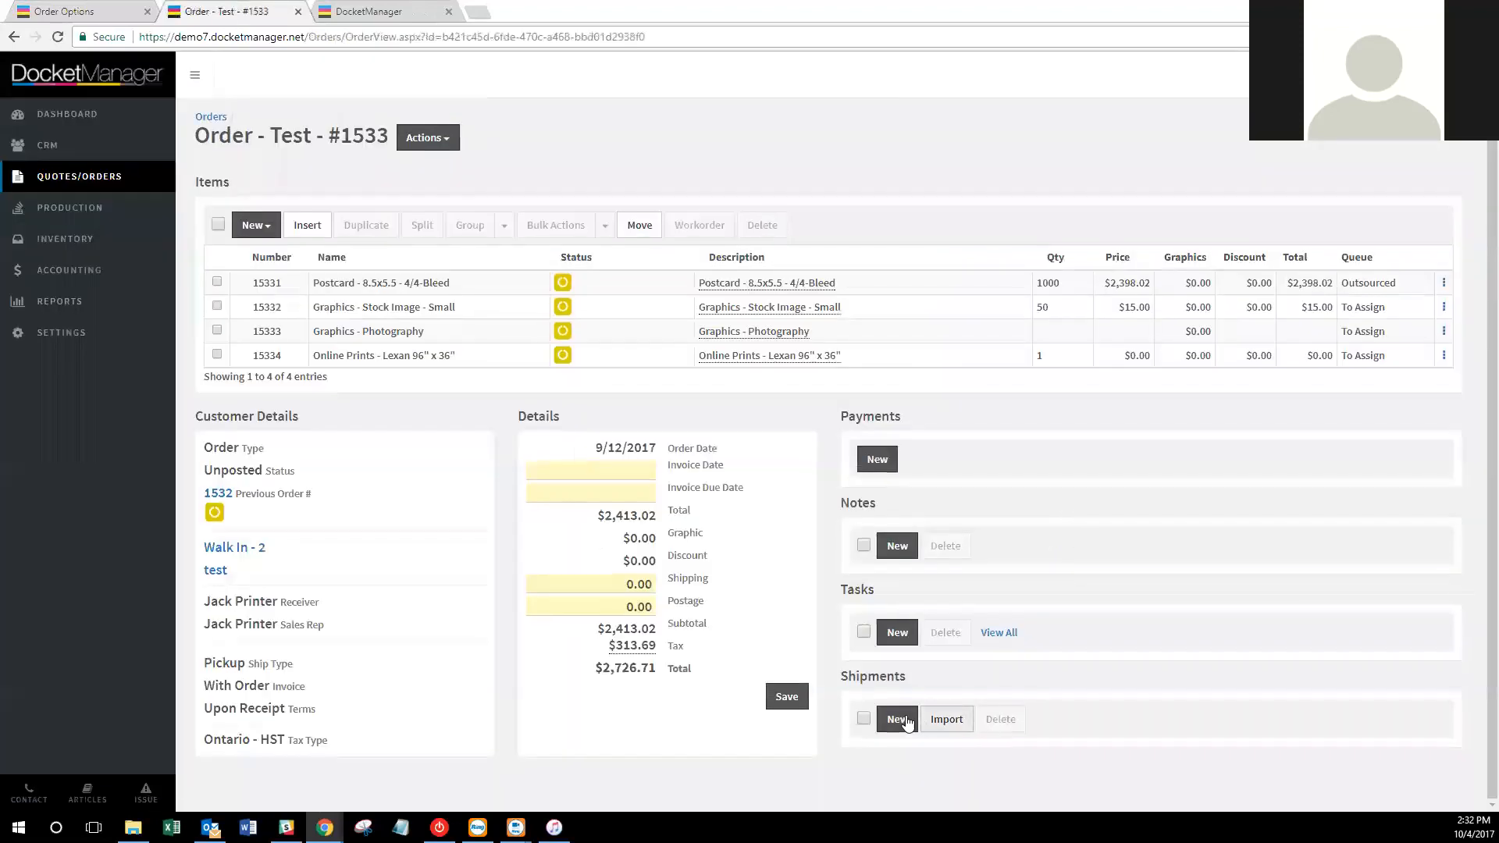
click(899, 721)
click(459, 408)
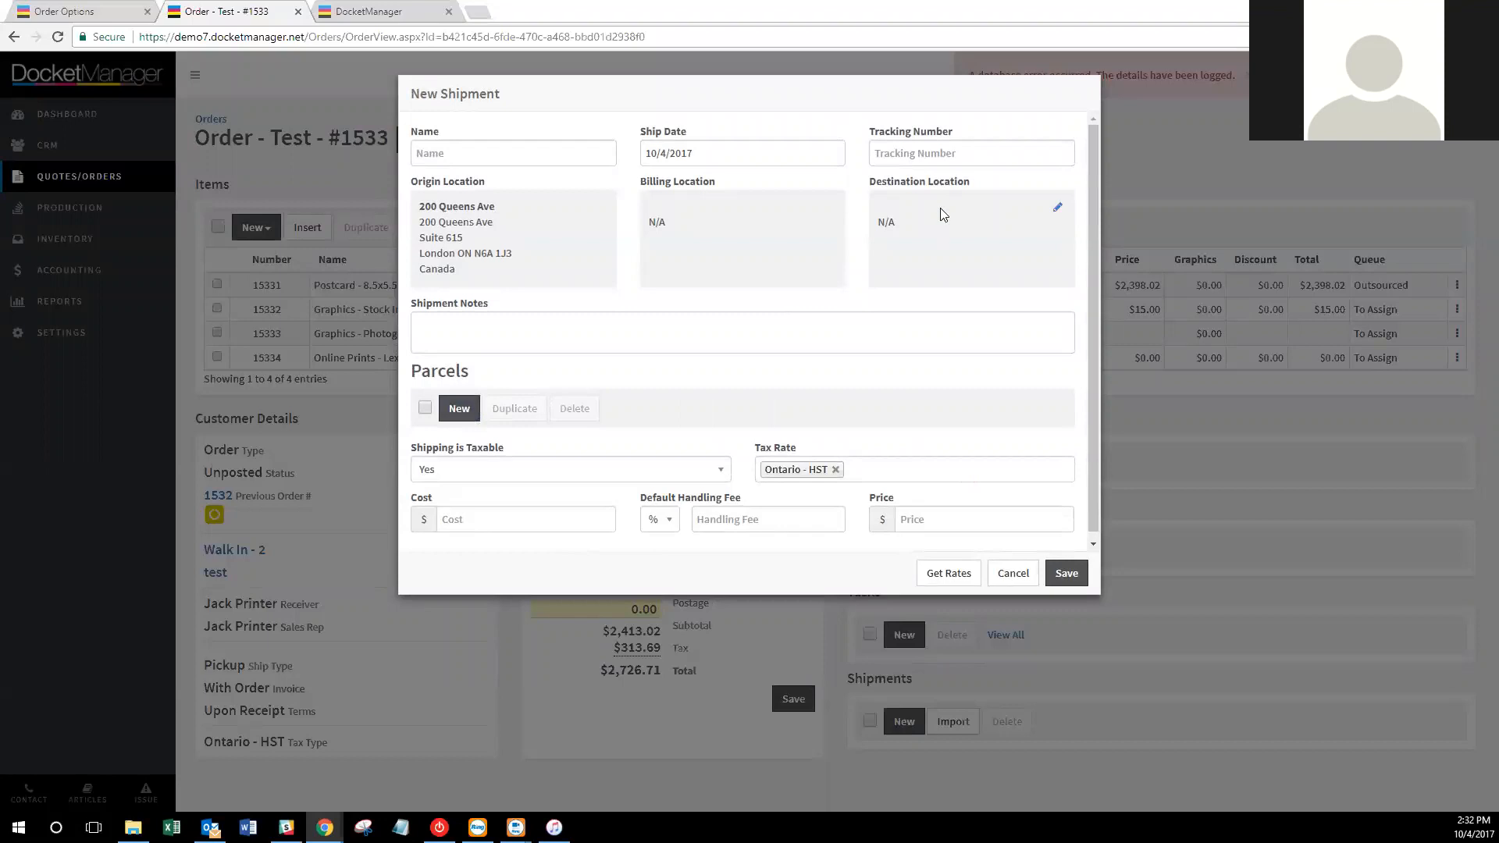
click(1011, 575)
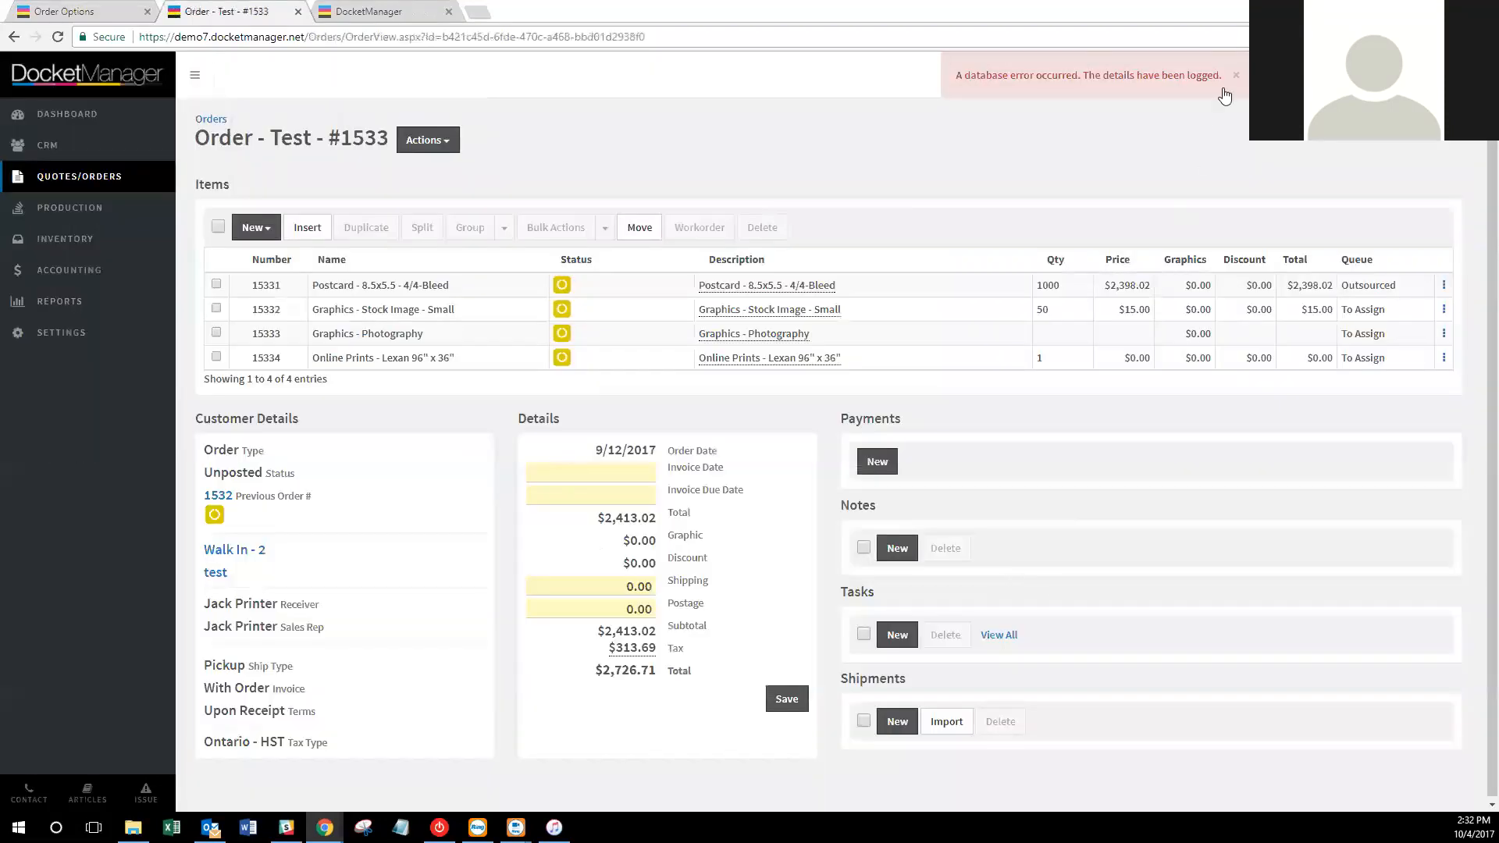
click(1237, 76)
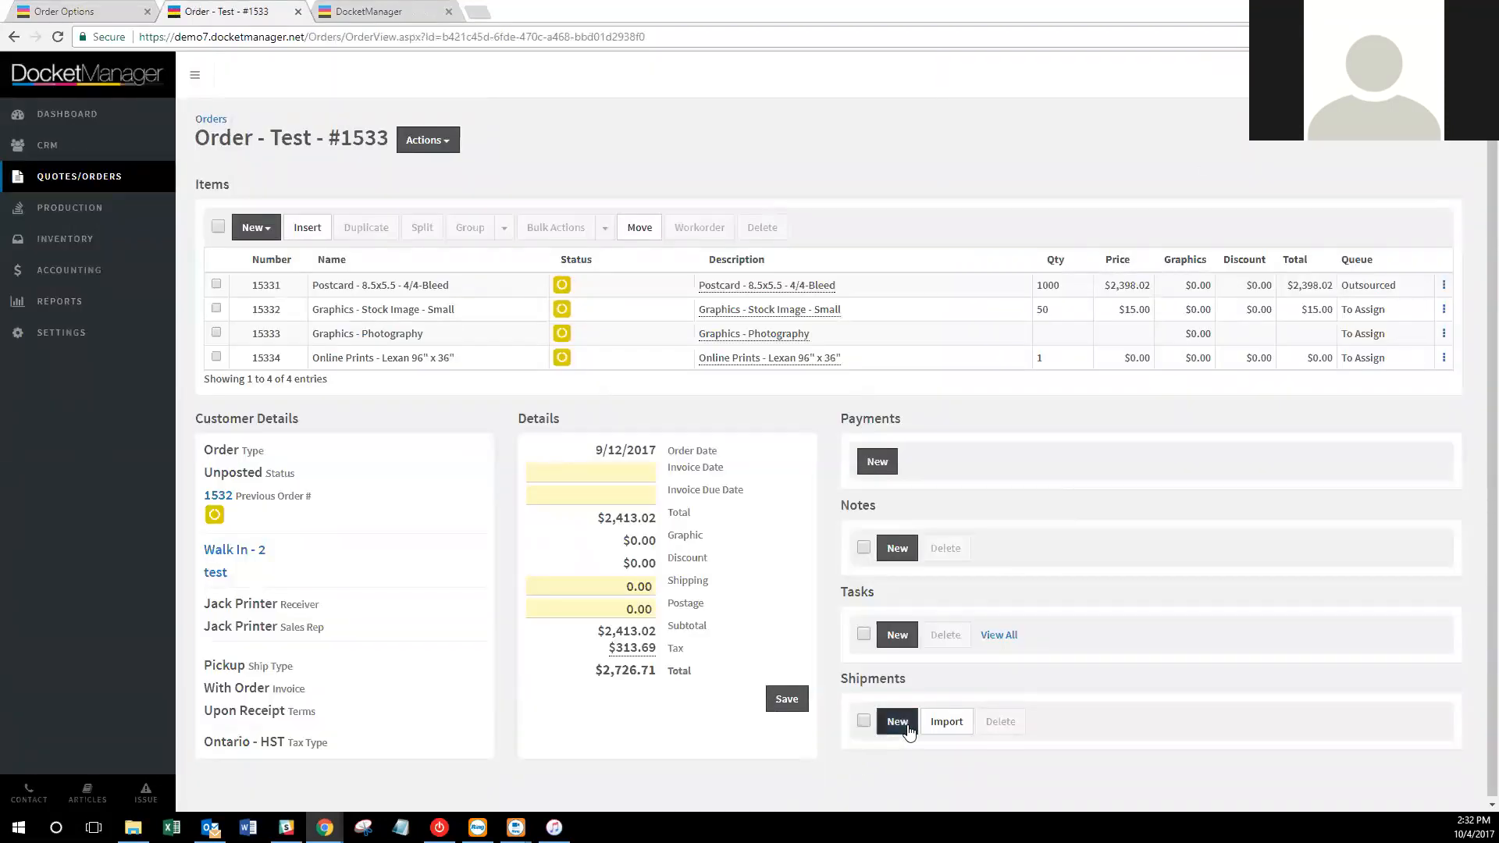
click(898, 721)
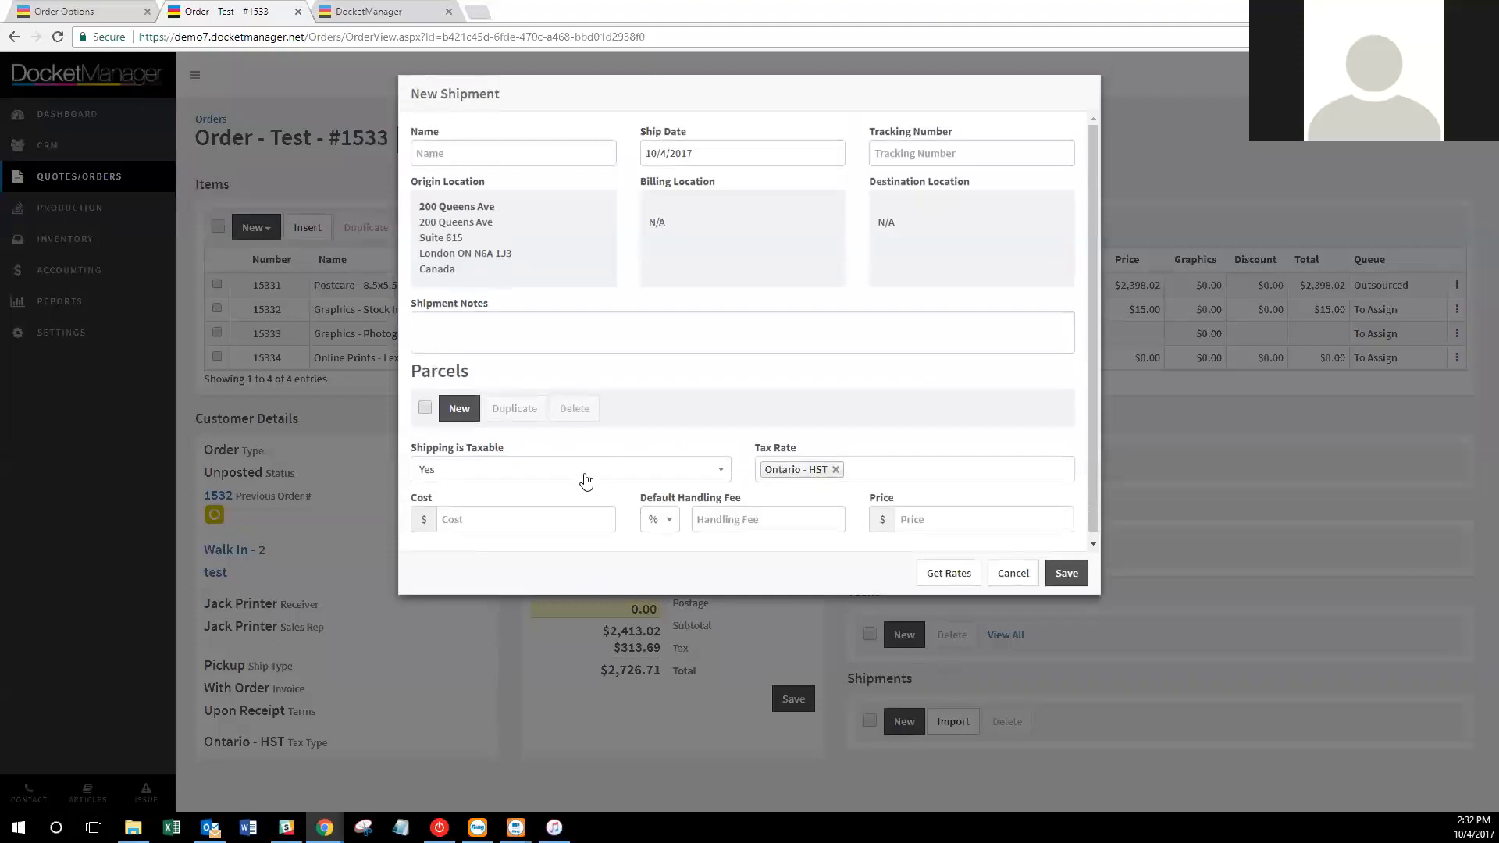
click(459, 408)
click(66, 11)
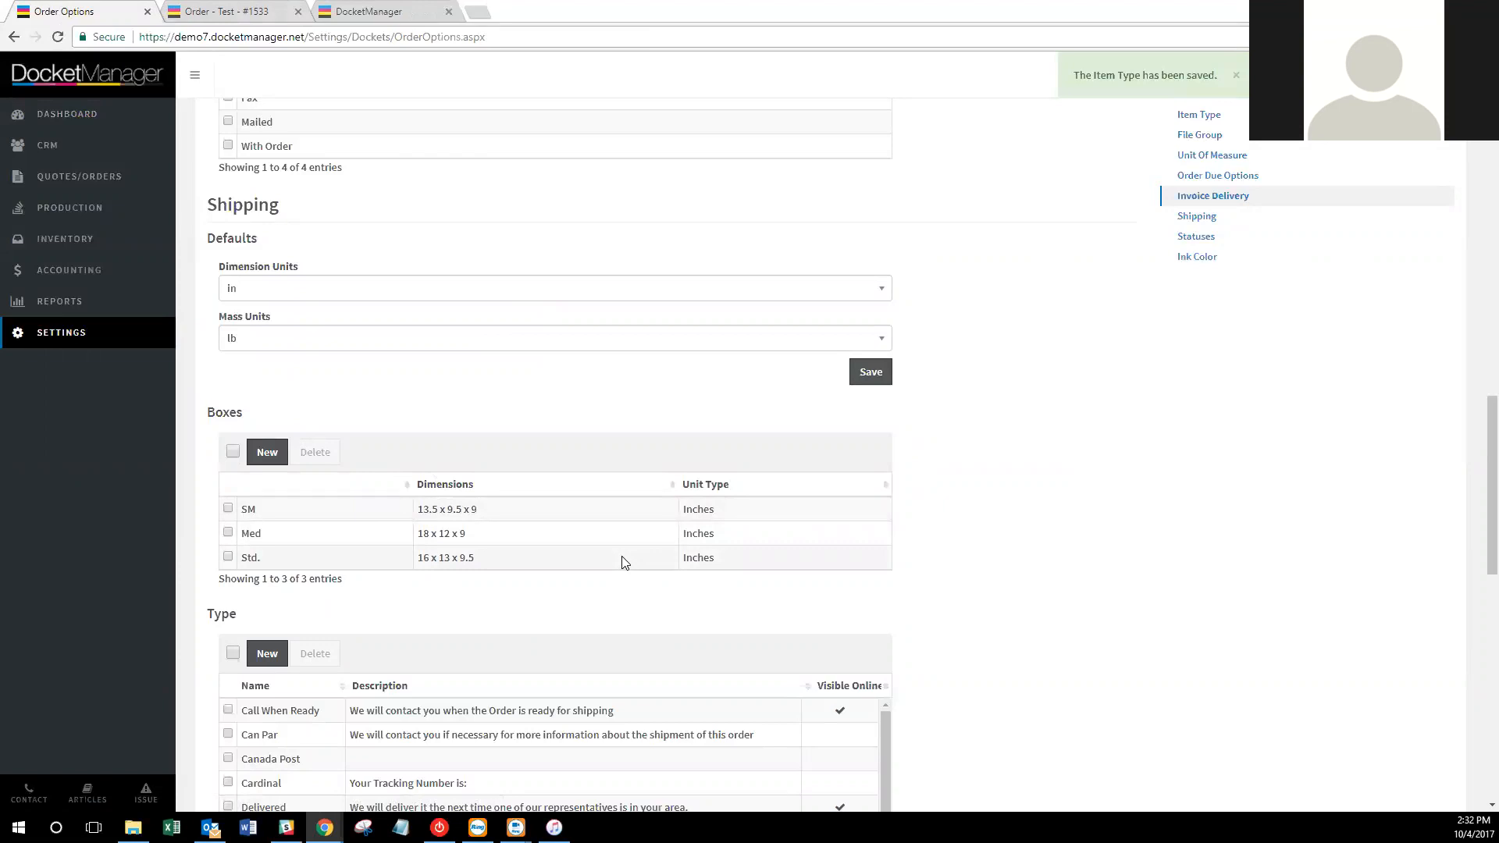
Scroll through the shipping Type table and the 16-entry Statuses list, then bring up Production's link menu.
scroll(973, 475, down, 3)
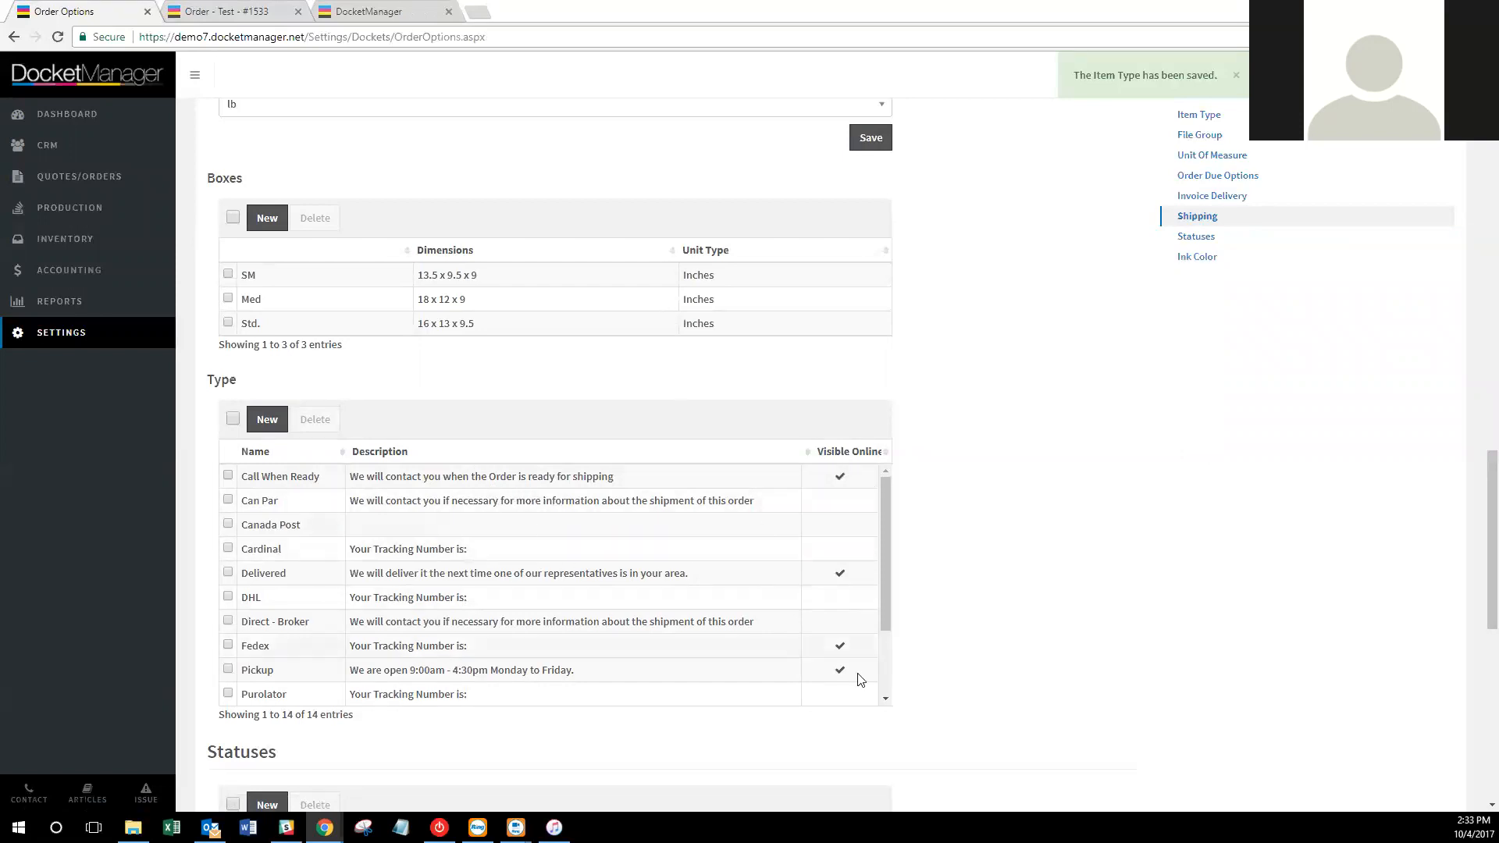
scroll(832, 584, down, 1)
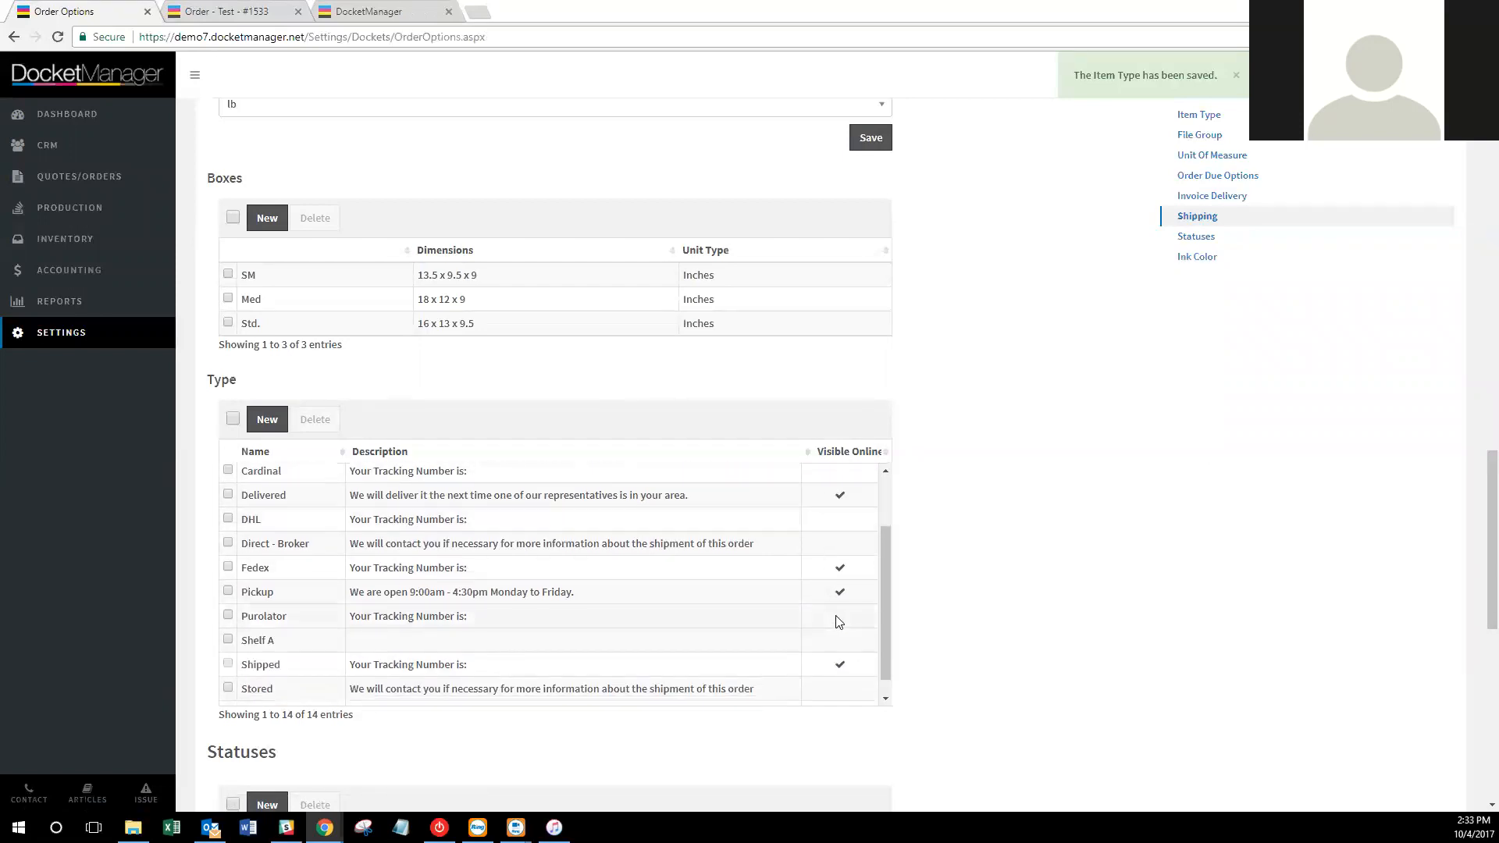
scroll(291, 604, up, 1)
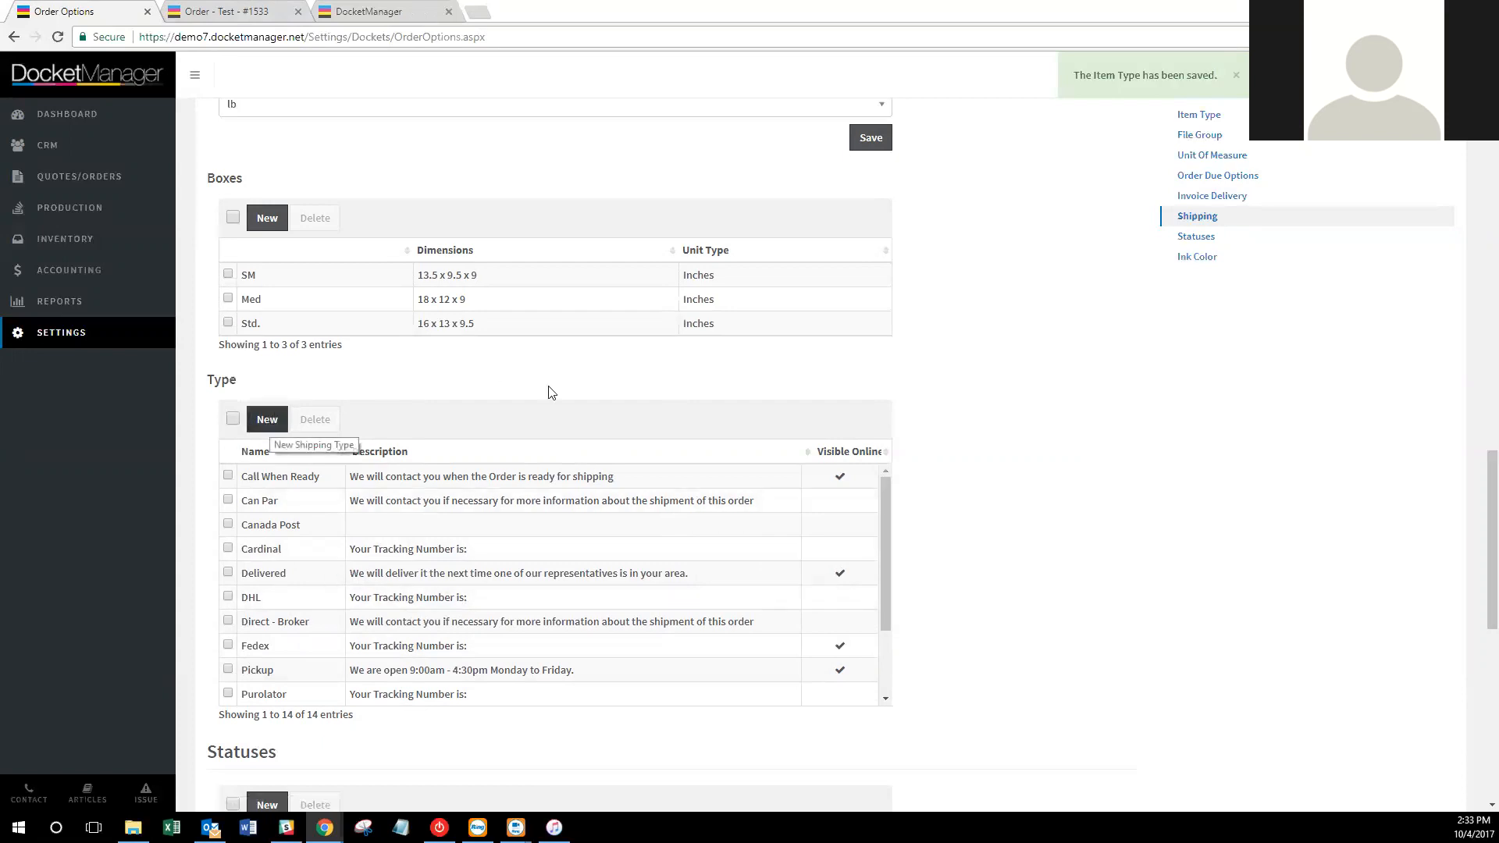
scroll(1211, 435, down, 3)
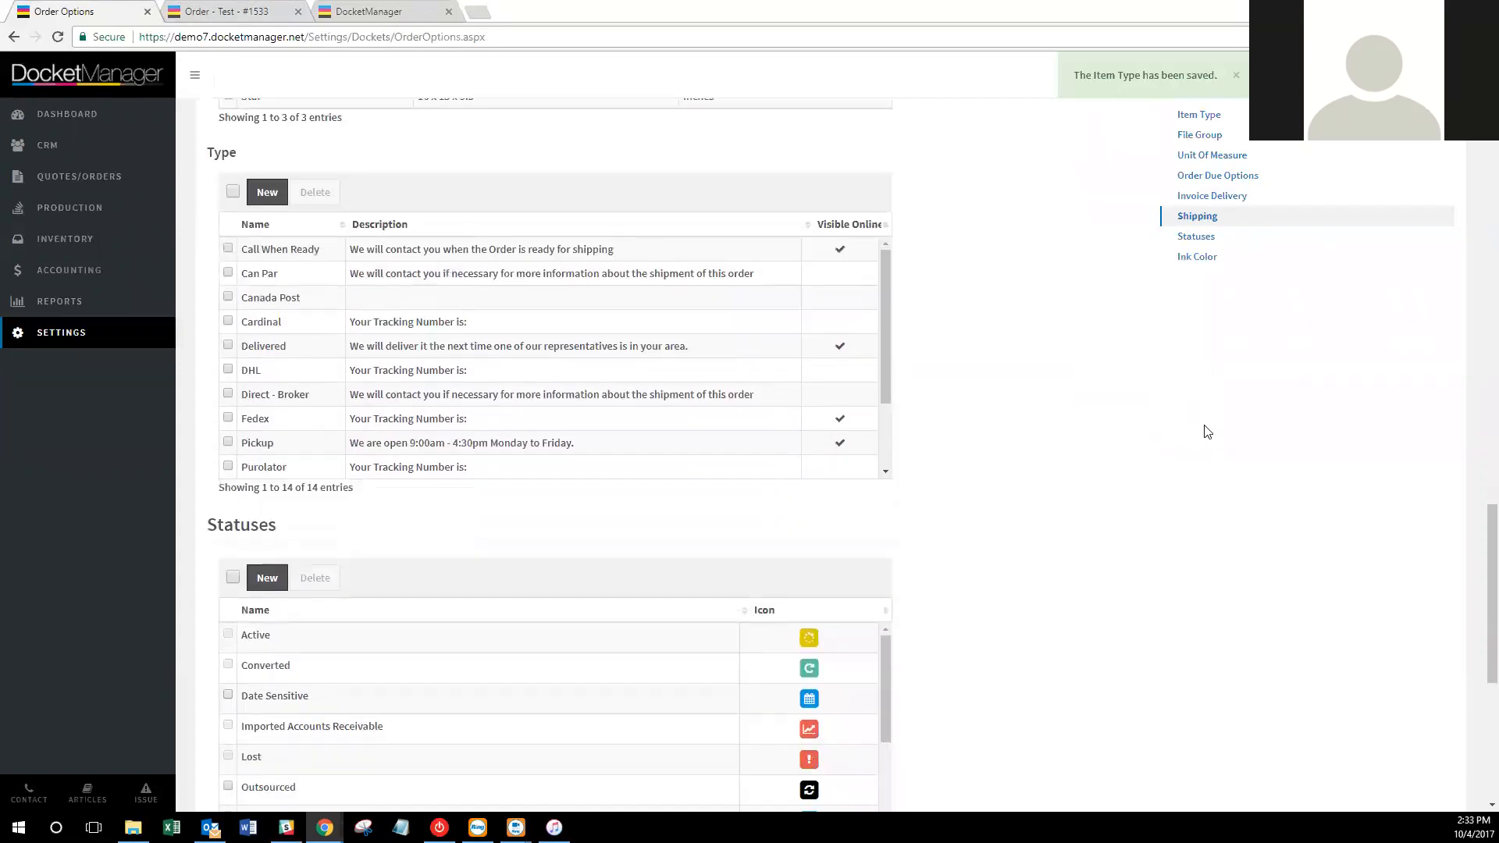
scroll(1211, 426, down, 2)
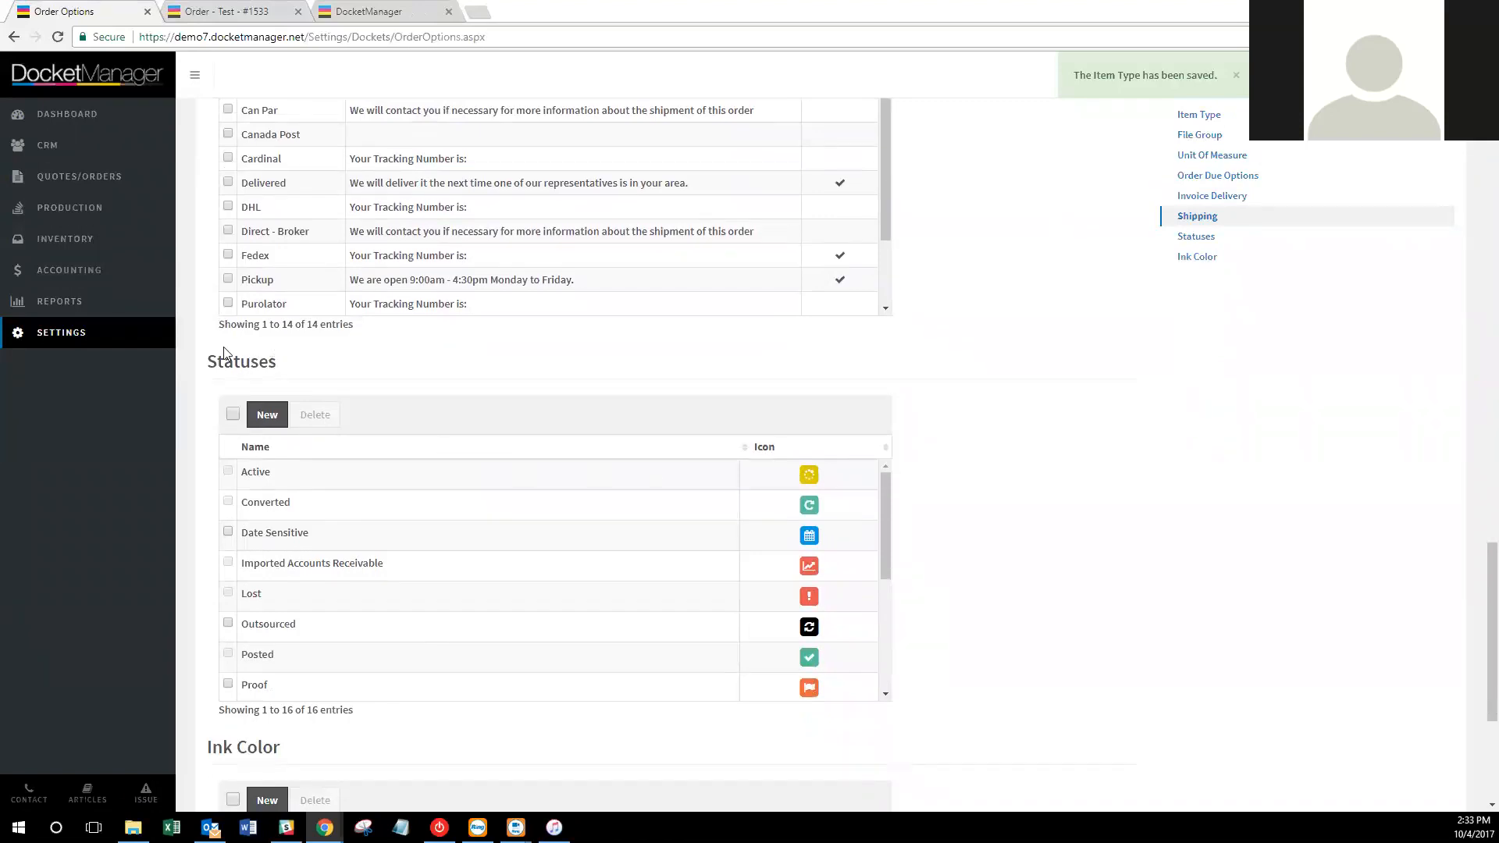
scroll(792, 413, down, 1)
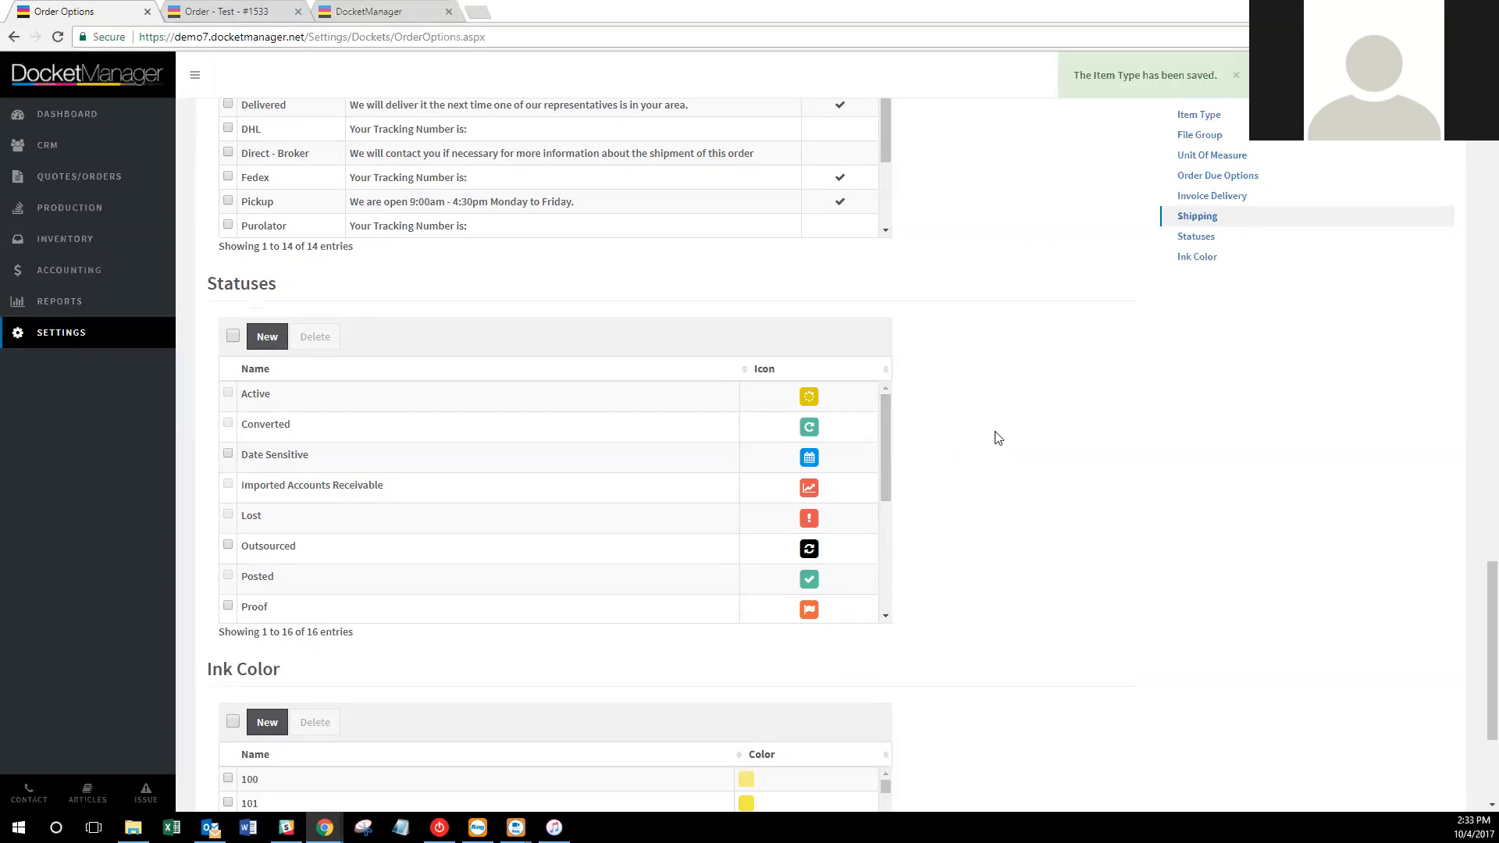
scroll(864, 462, down, 1)
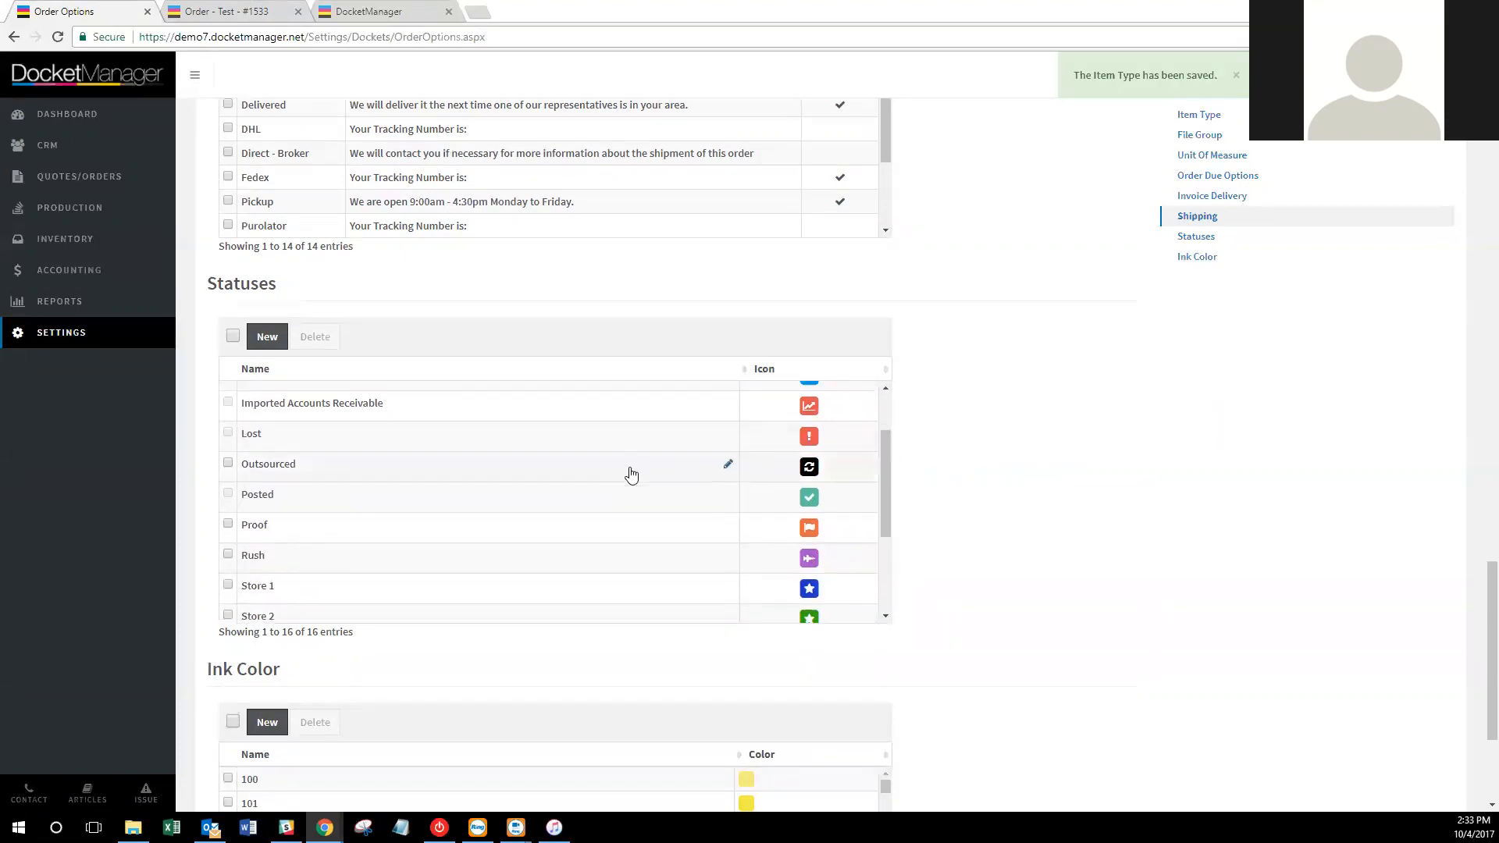
scroll(629, 472, down, 1)
scroll(620, 476, down, 1)
scroll(569, 492, up, 3)
scroll(539, 468, up, 1)
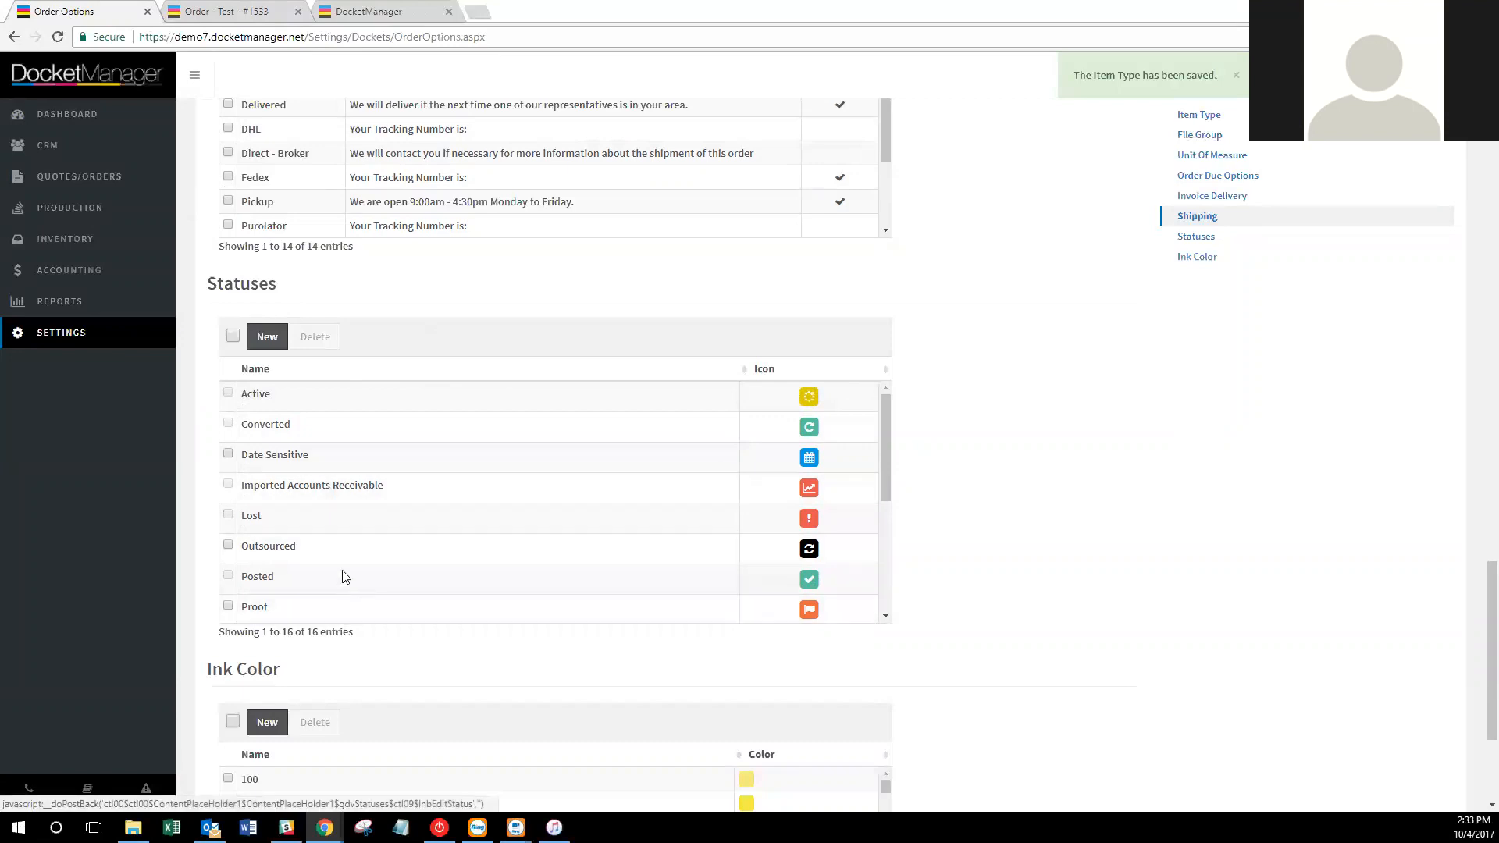
scroll(345, 576, down, 1)
scroll(365, 558, down, 1)
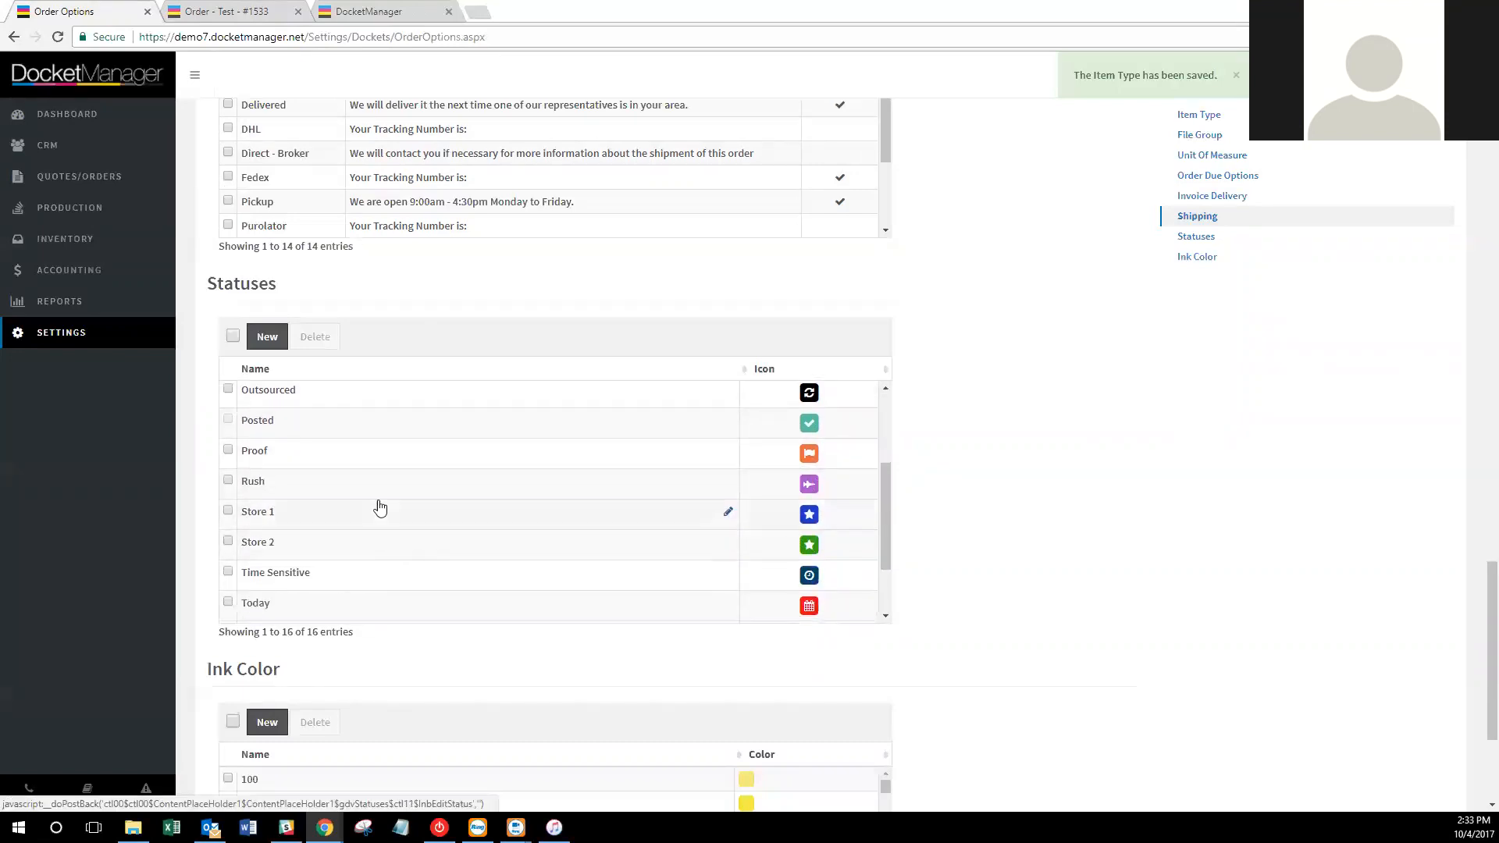
scroll(381, 512, down, 1)
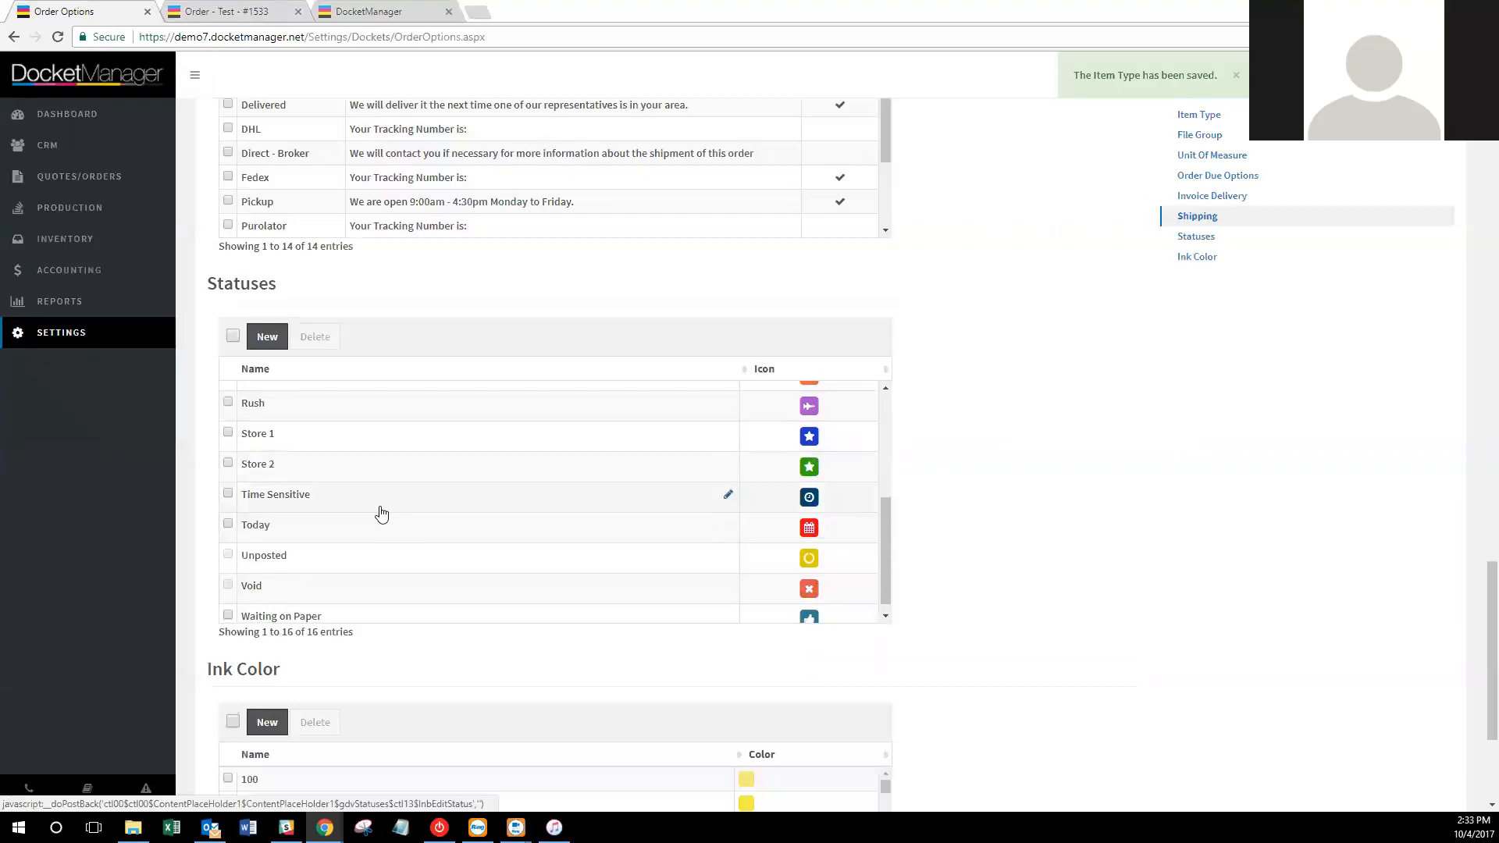
right_click(114, 212)
Open Production in a new tab, close the old one, and browse the Digital queue's jobs.
click(156, 219)
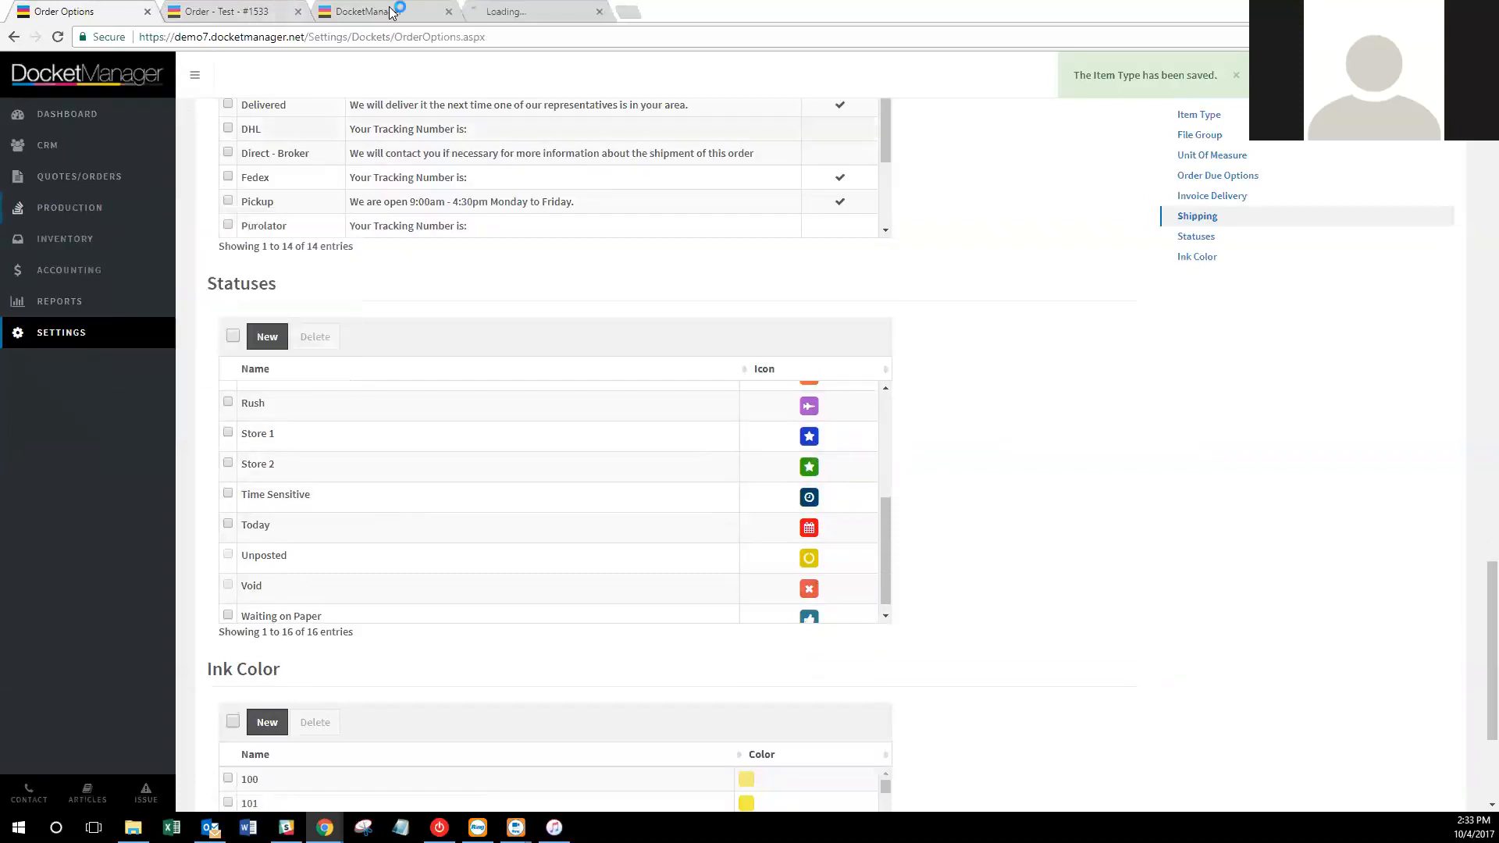
click(451, 17)
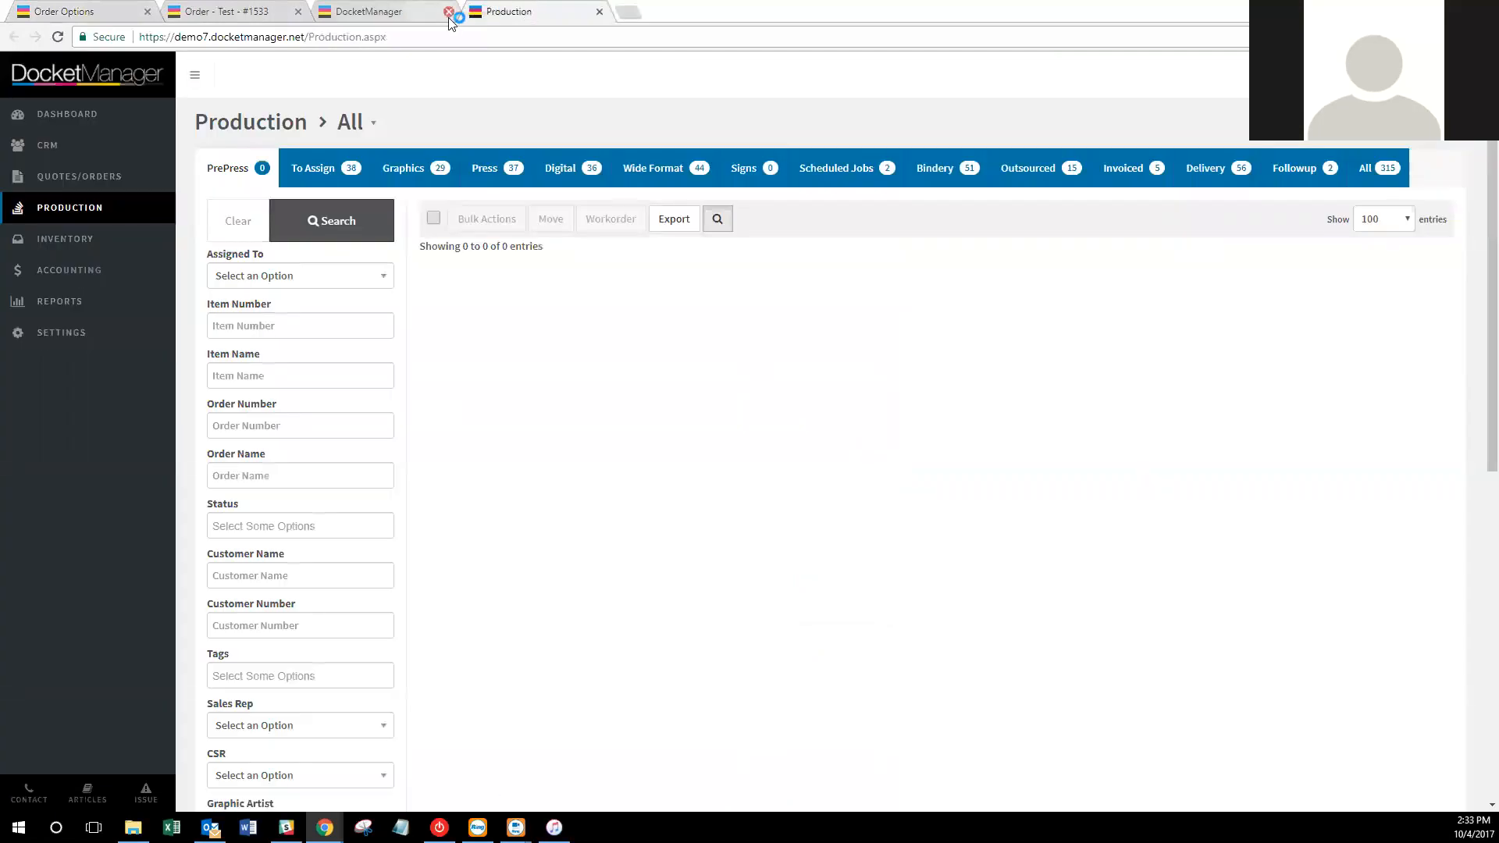
click(449, 12)
click(583, 173)
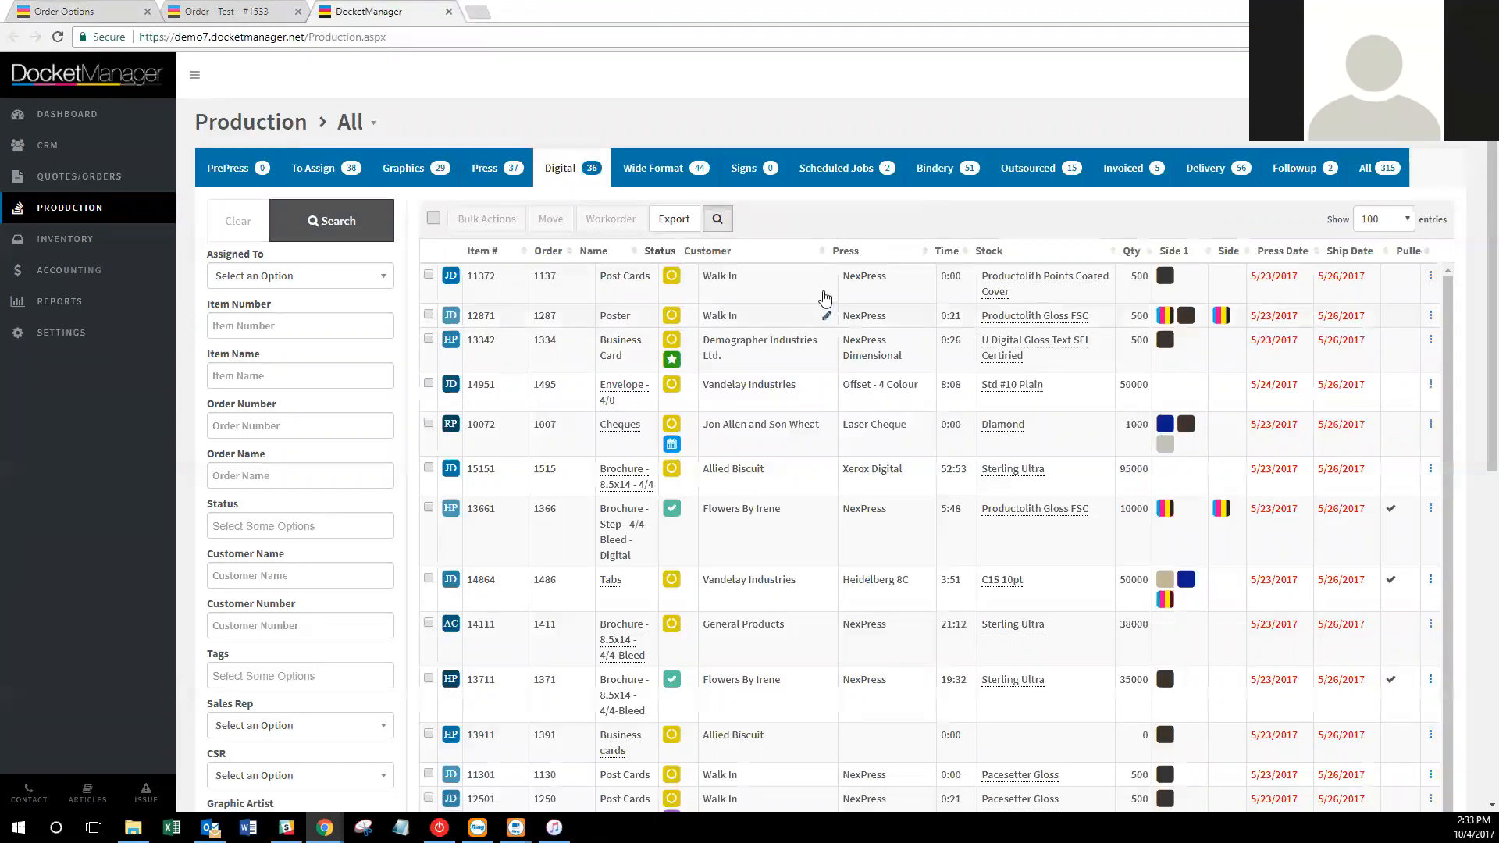
scroll(679, 352, down, 2)
scroll(679, 398, down, 2)
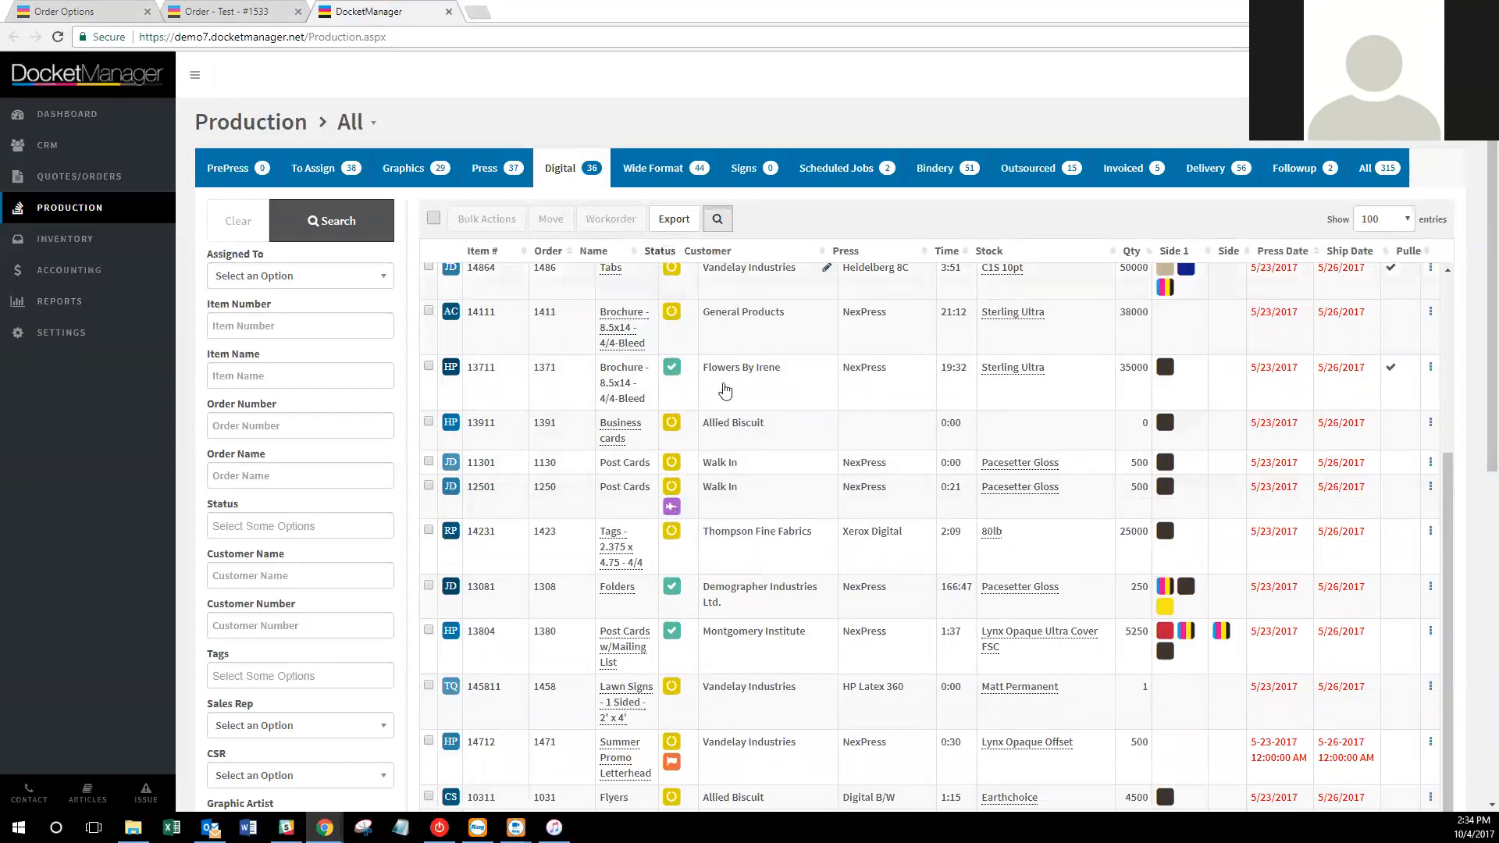
scroll(719, 388, down, 4)
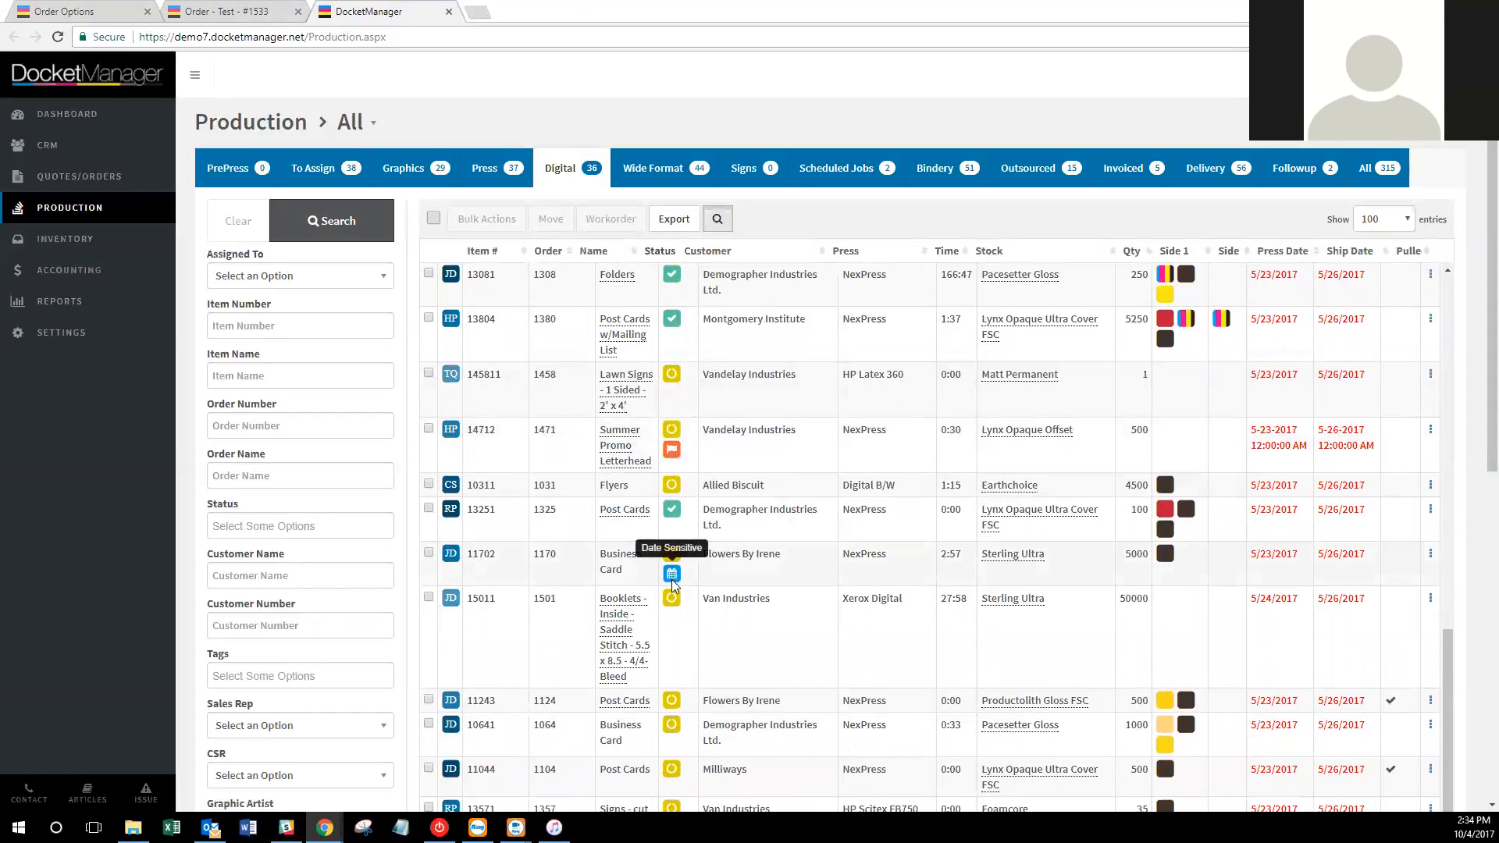
scroll(685, 506, up, 10)
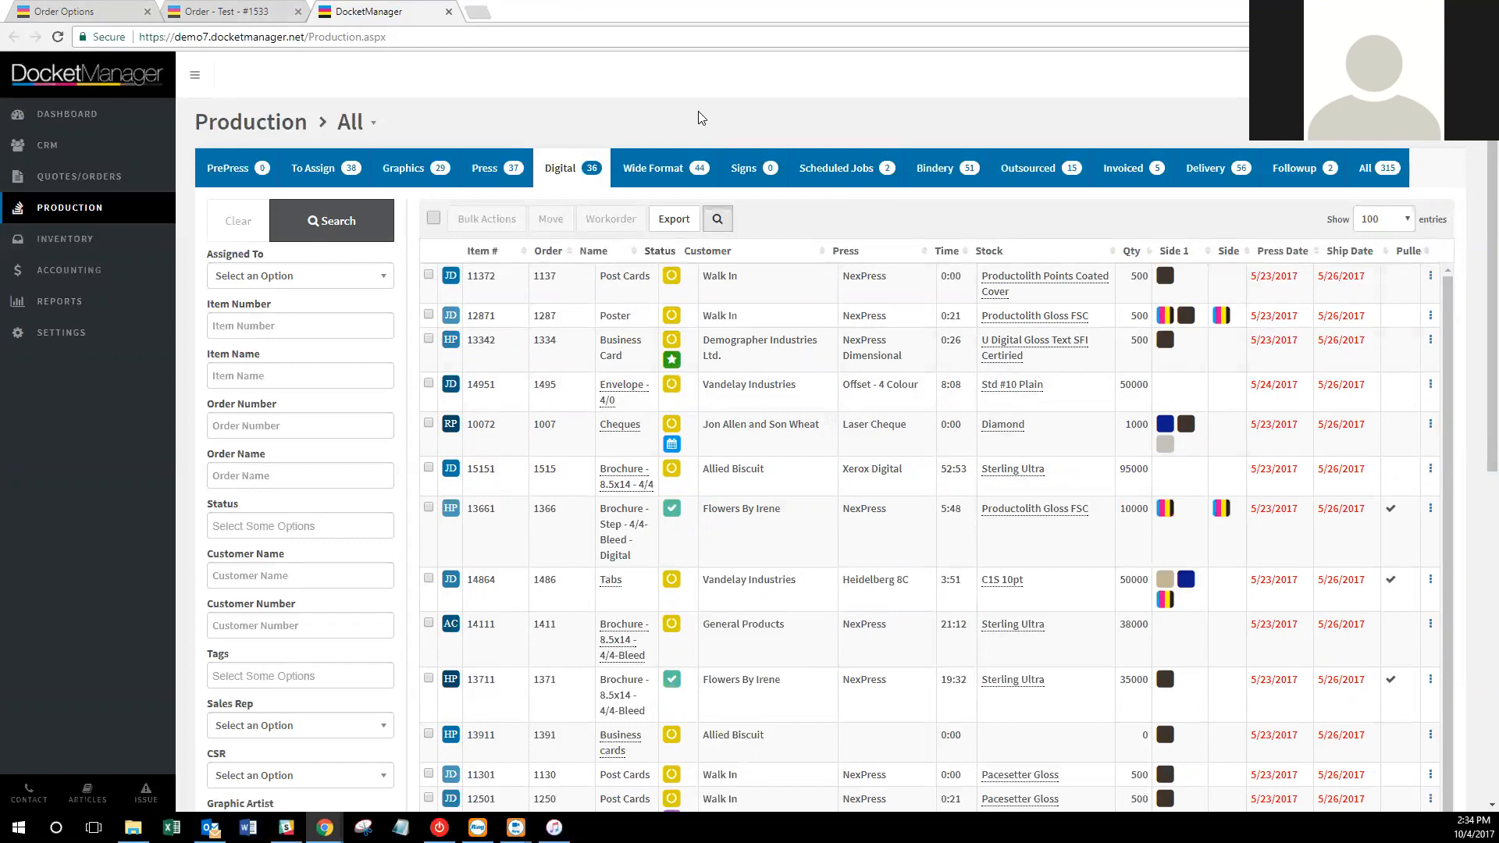
Look over the order Statuses list, then go back to the main Settings overview.
click(121, 11)
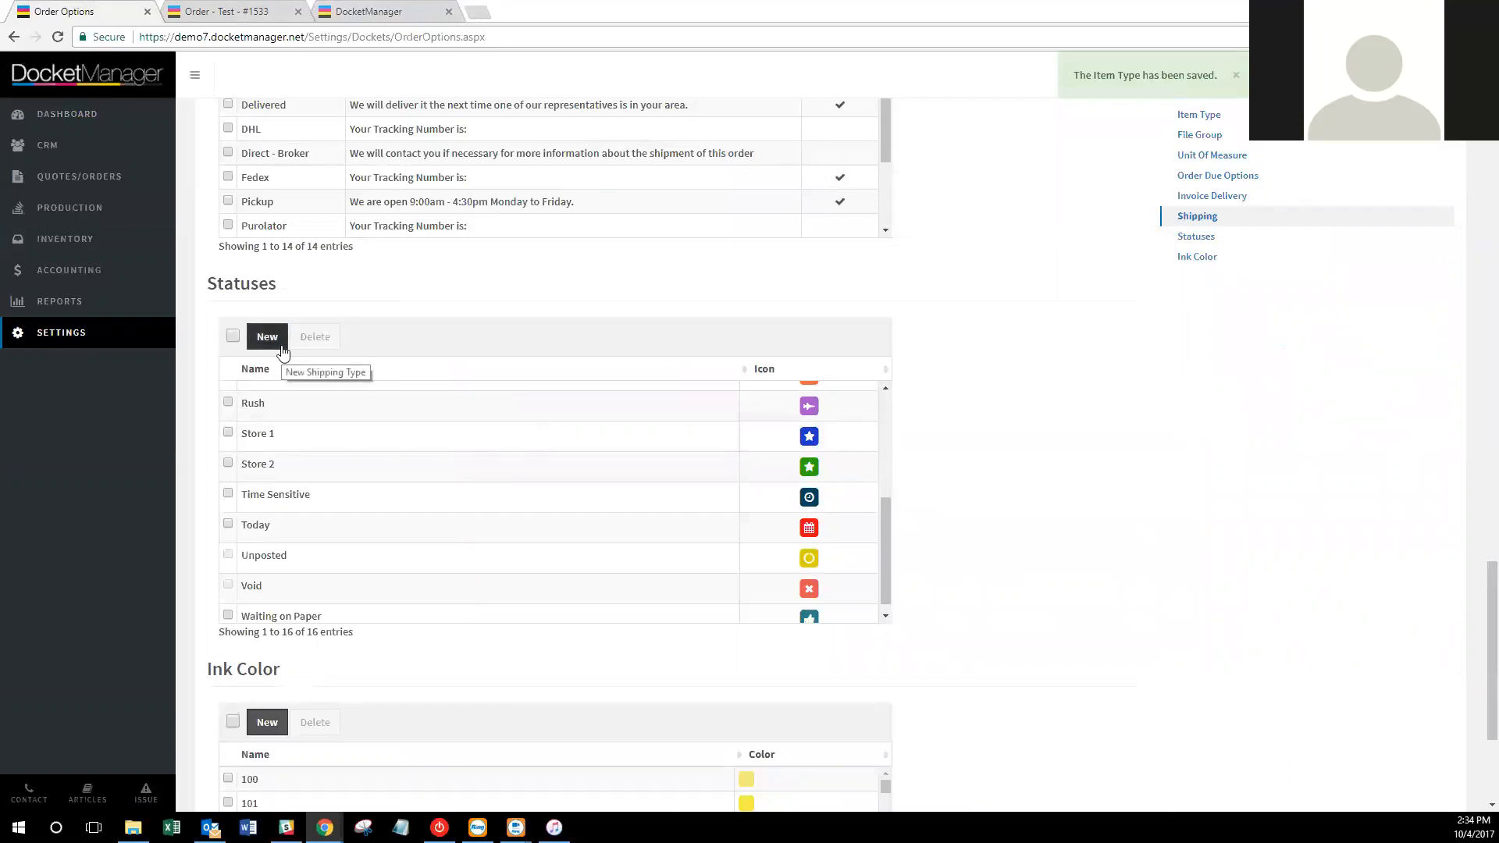
scroll(1038, 449, down, 1)
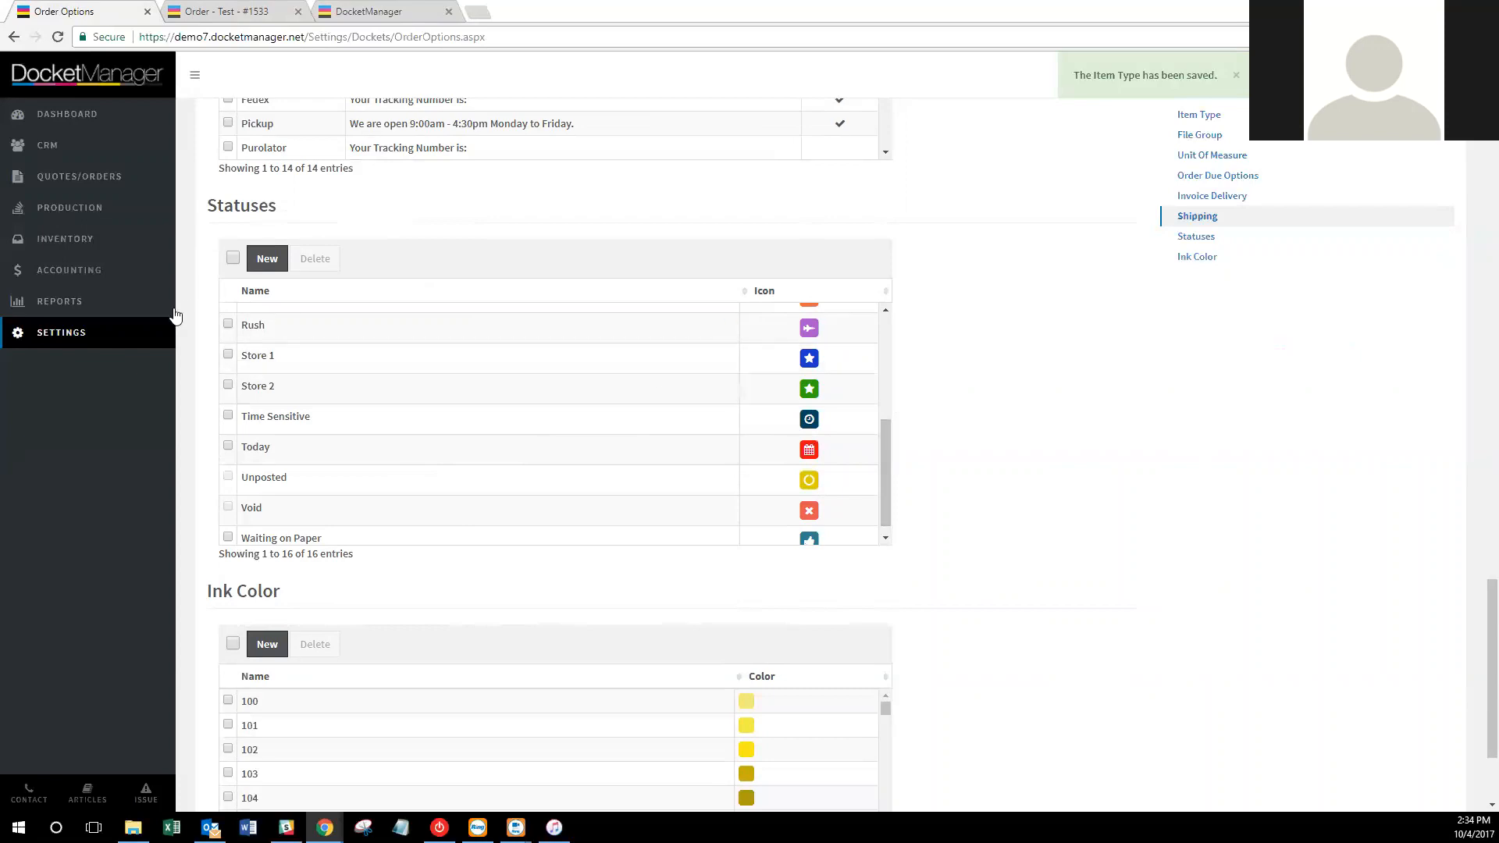
click(63, 335)
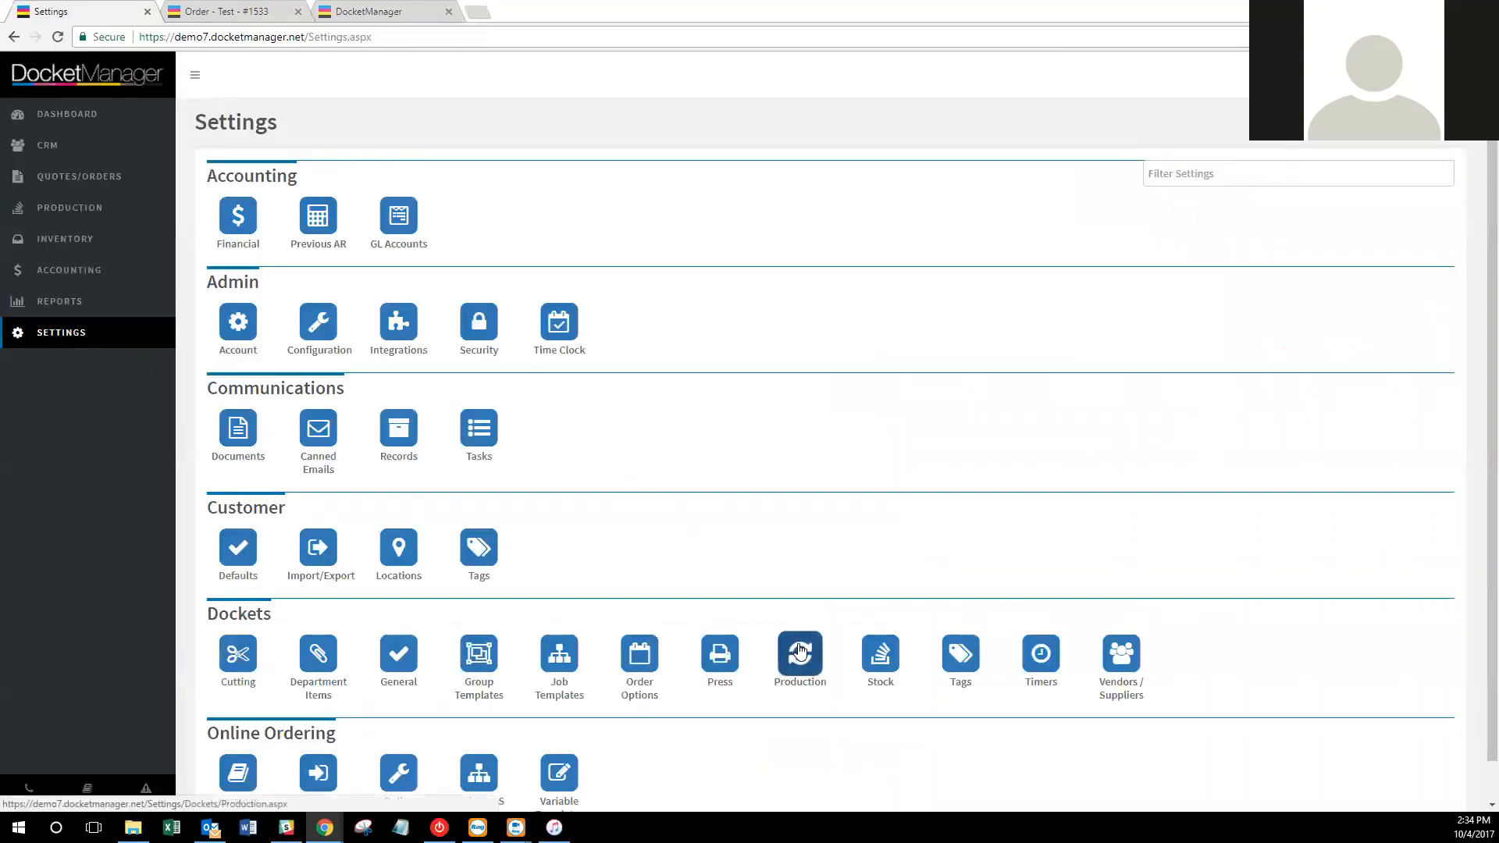
Open the Production settings under Dockets, showing 17 queues and the To Assign workflow default.
click(800, 653)
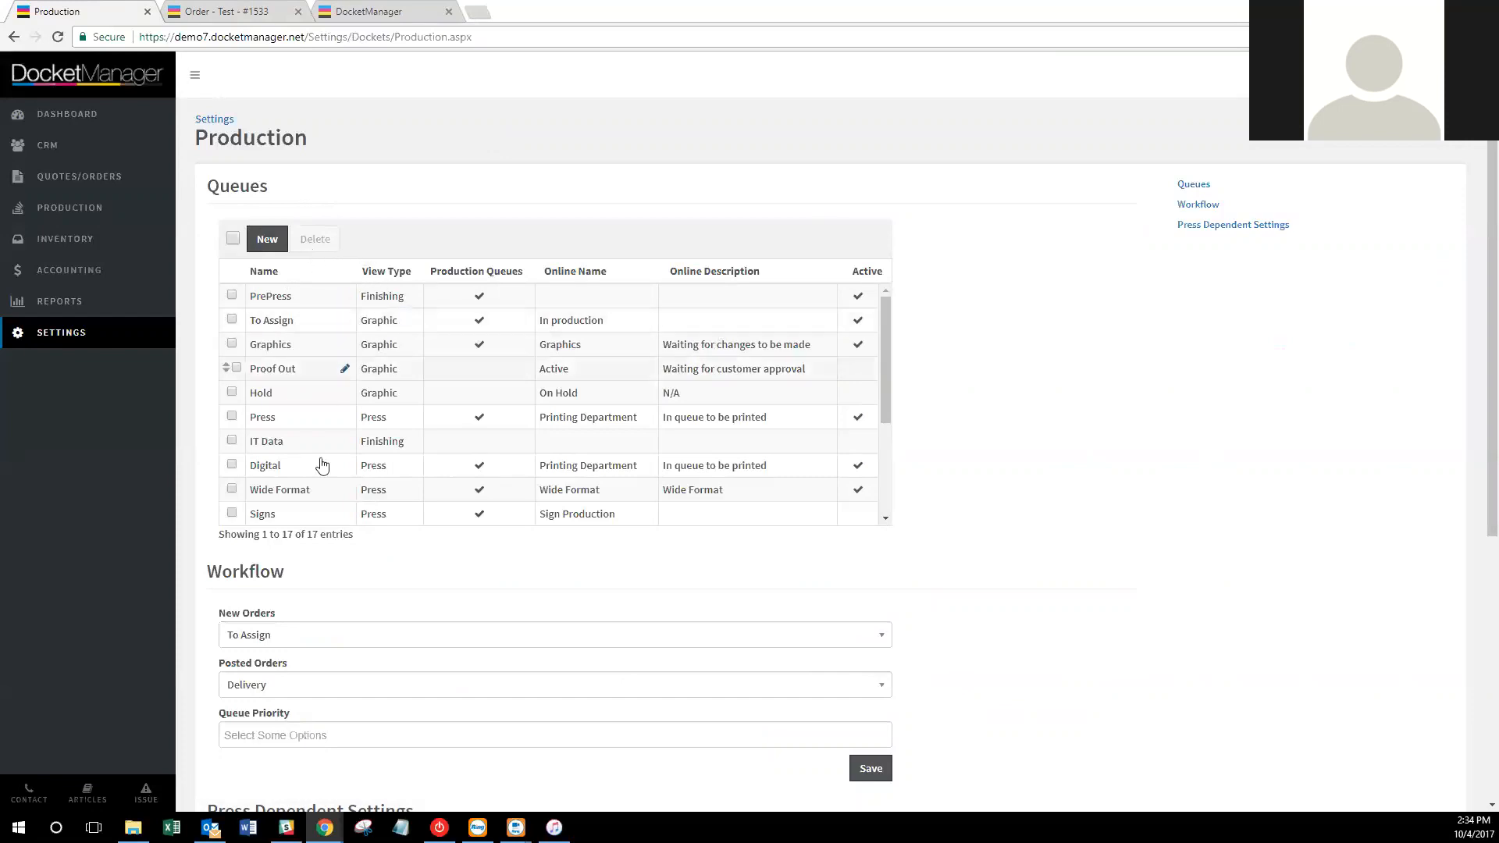
scroll(323, 467, down, 3)
scroll(336, 474, up, 2)
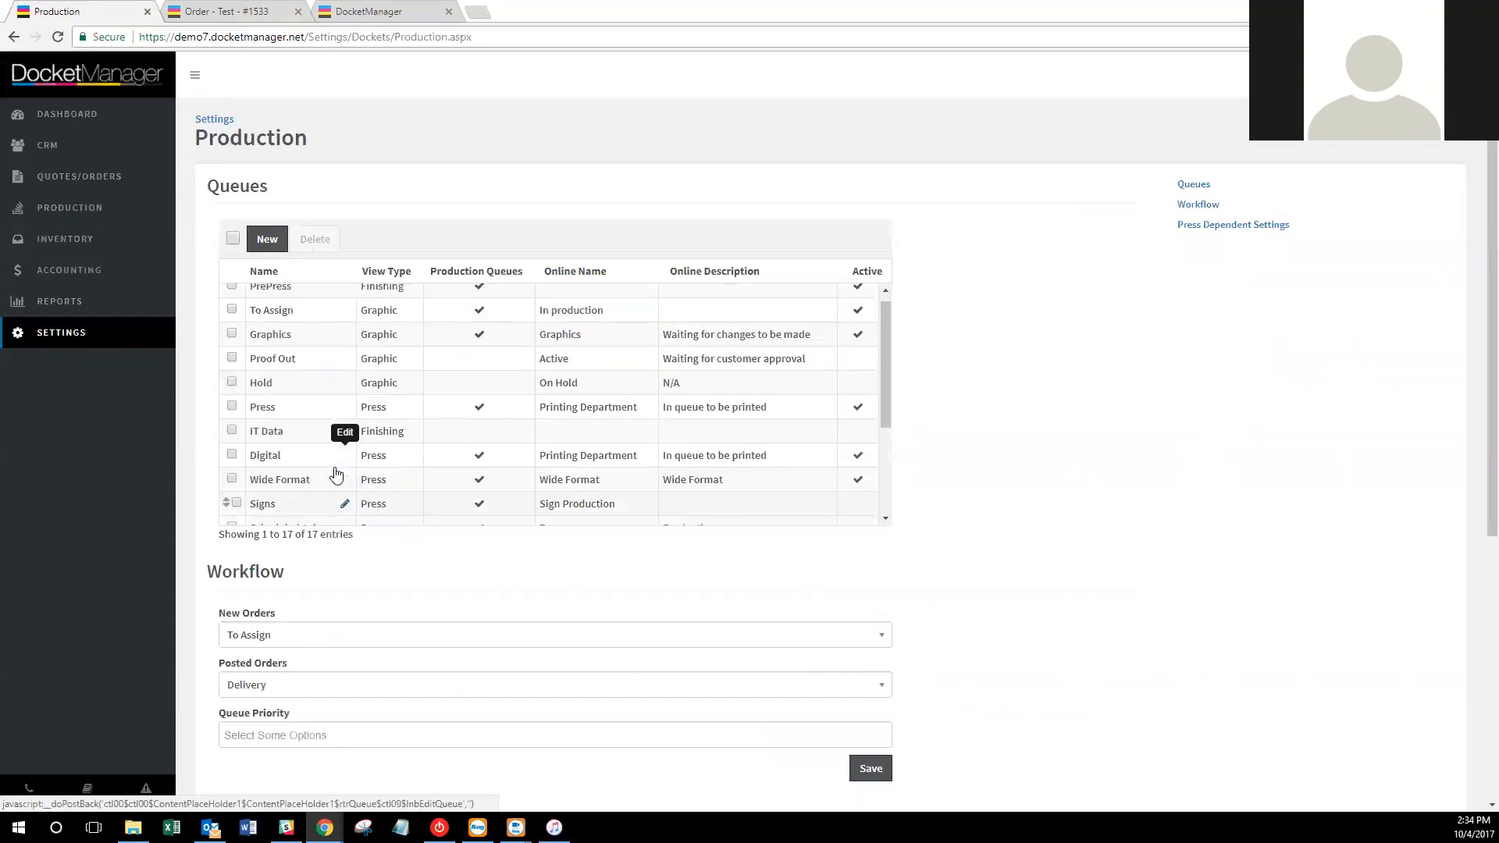
click(374, 10)
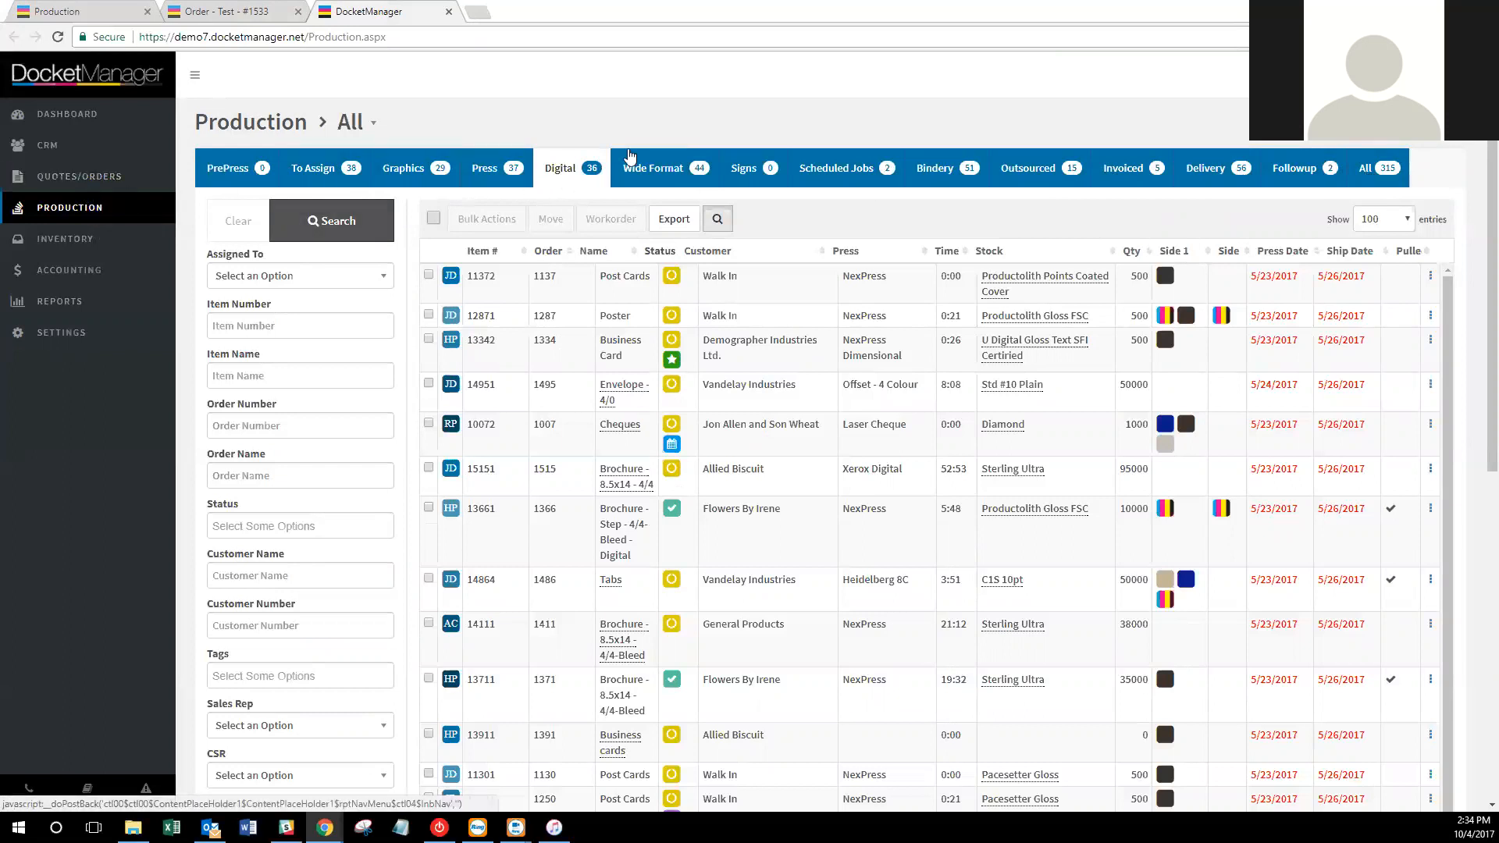
click(237, 10)
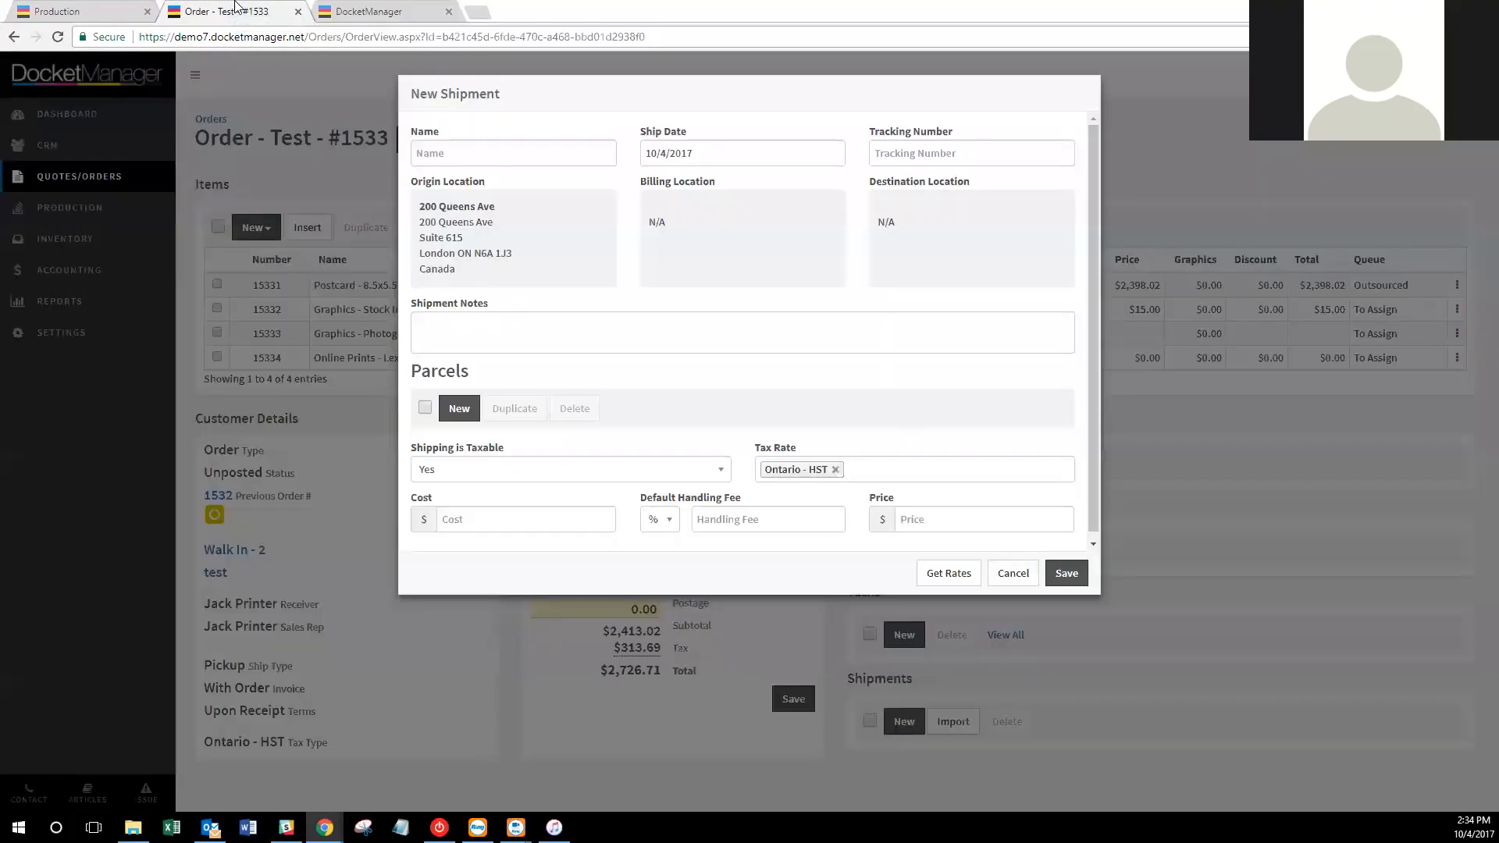
click(88, 9)
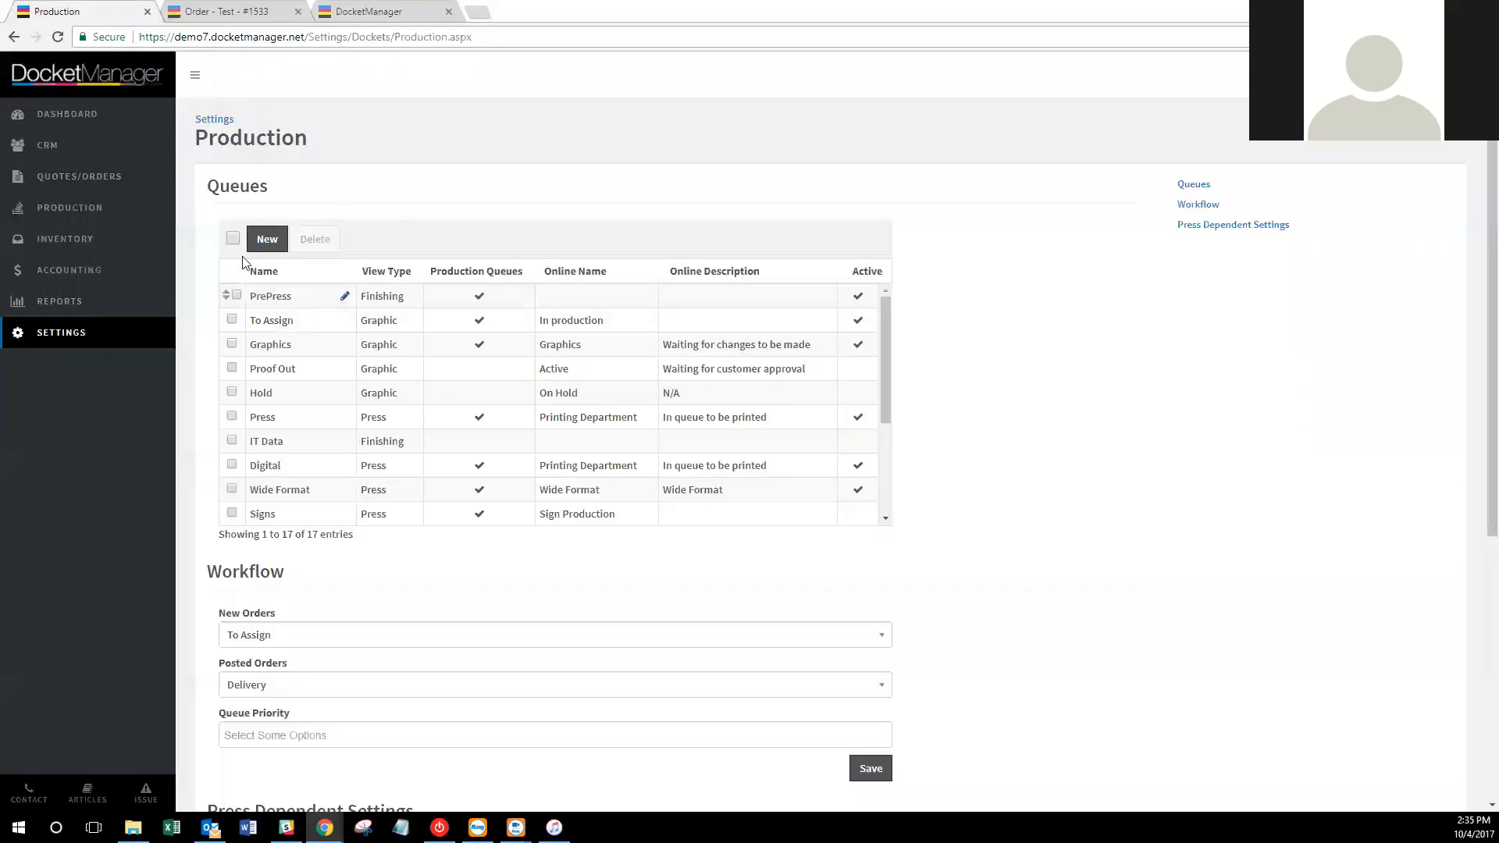
Add a Digital Press production queue with view type Press.
click(266, 239)
click(730, 150)
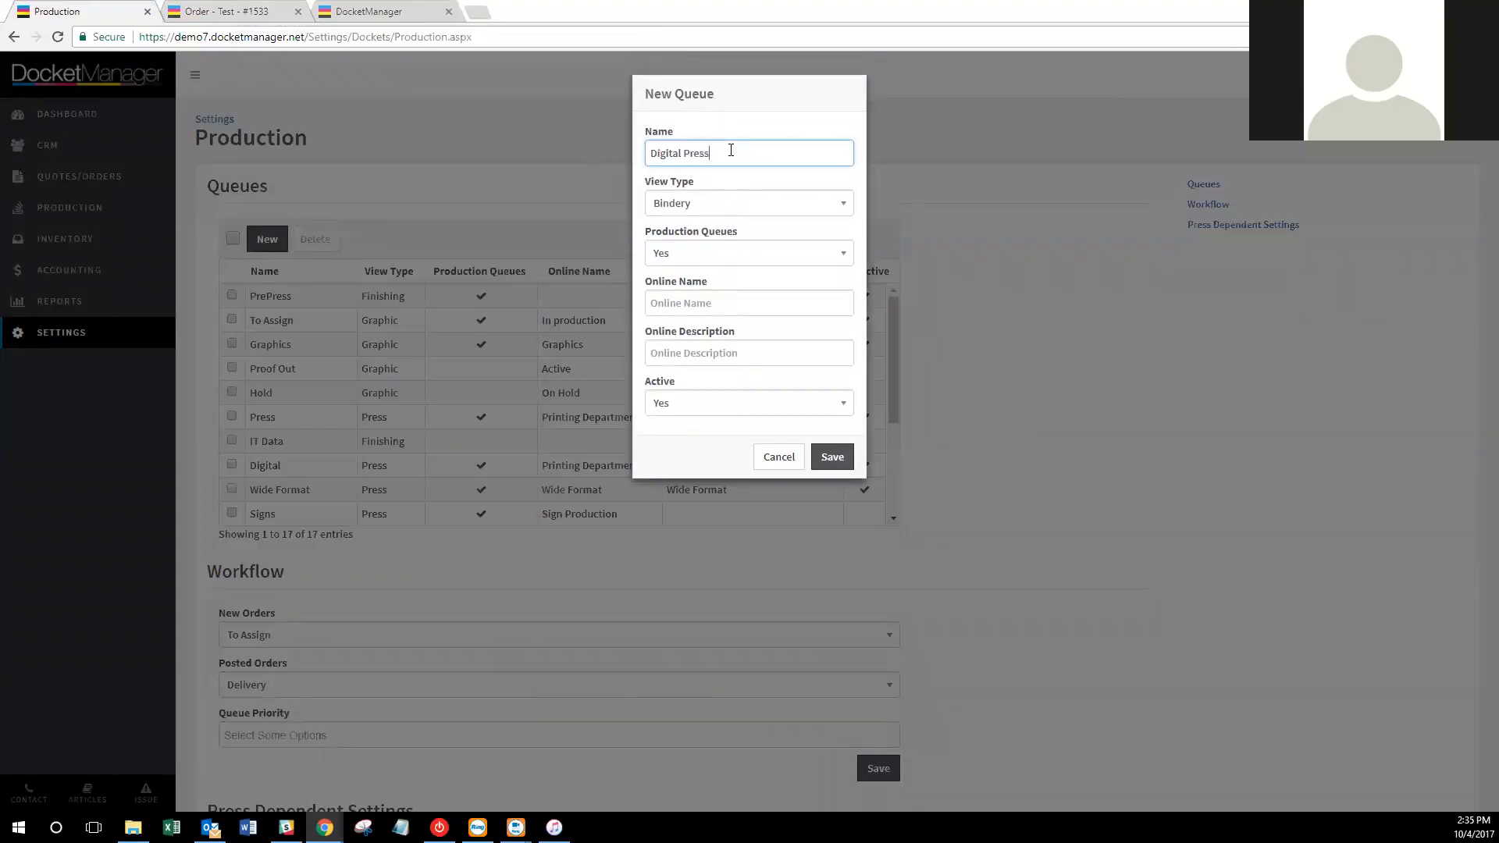
click(715, 203)
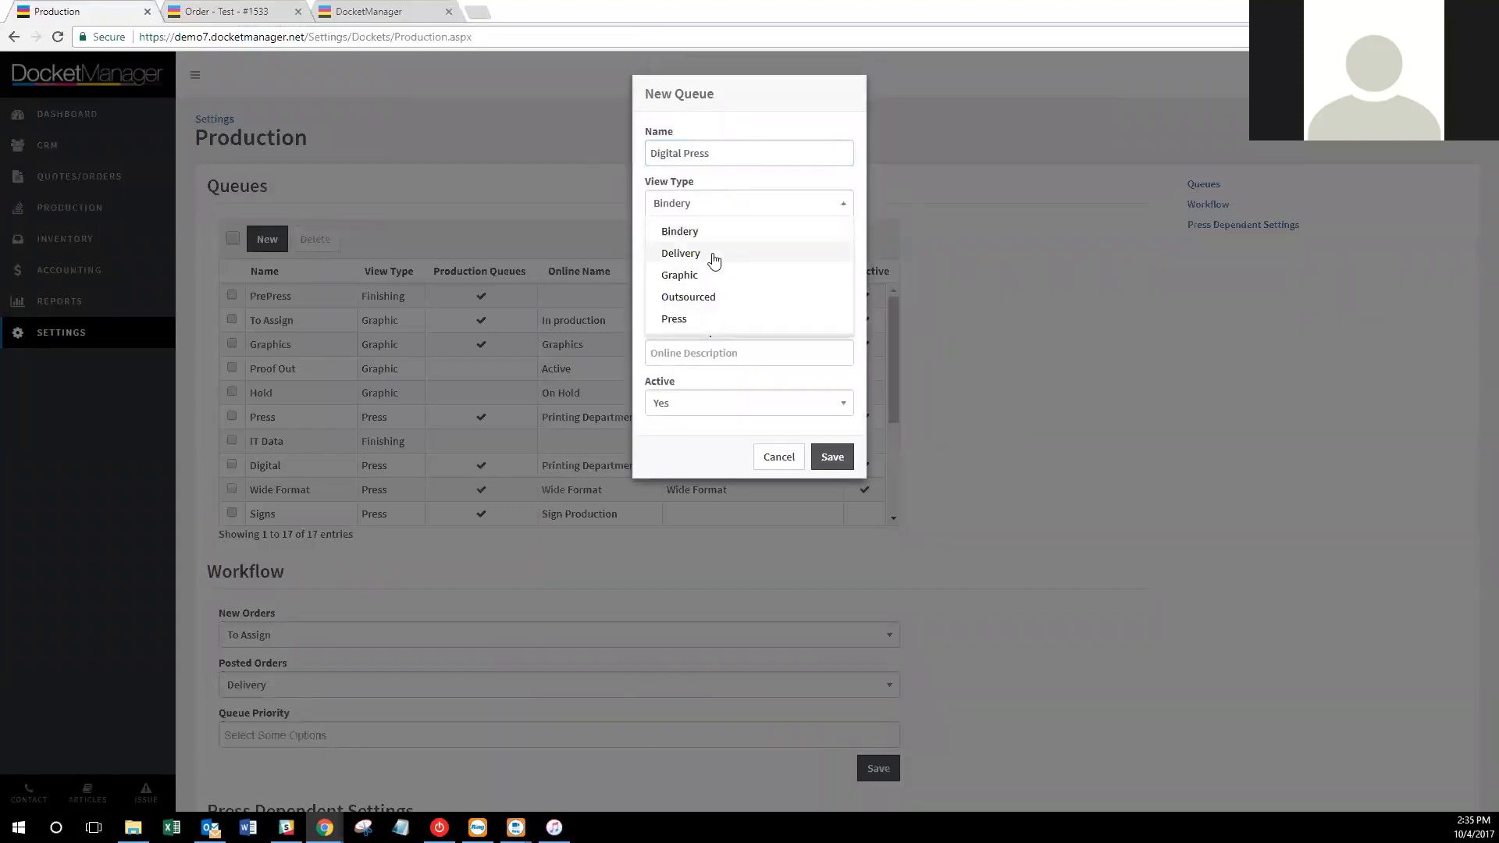
click(702, 317)
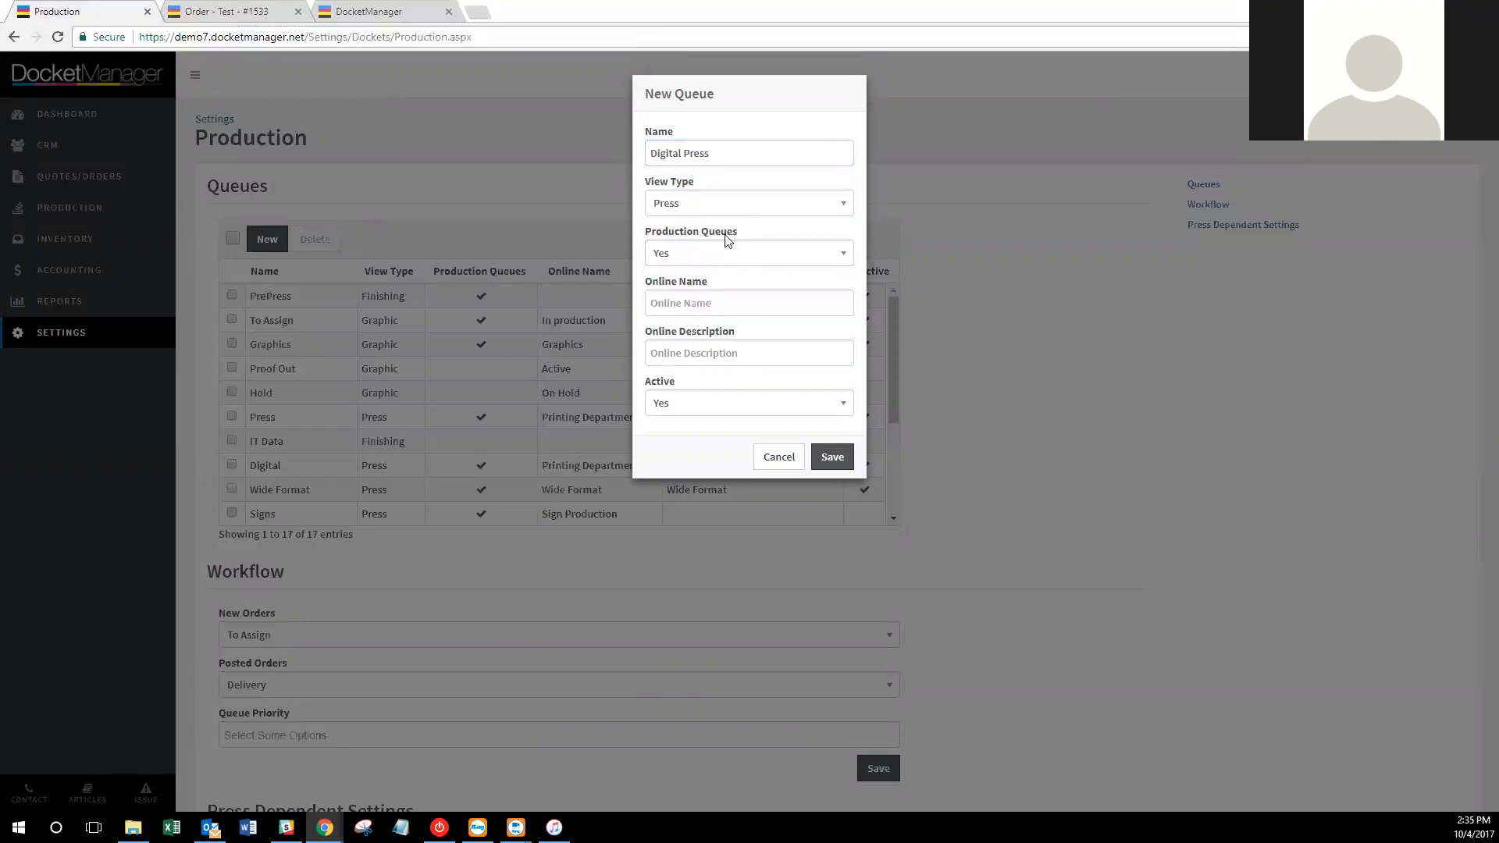
click(832, 457)
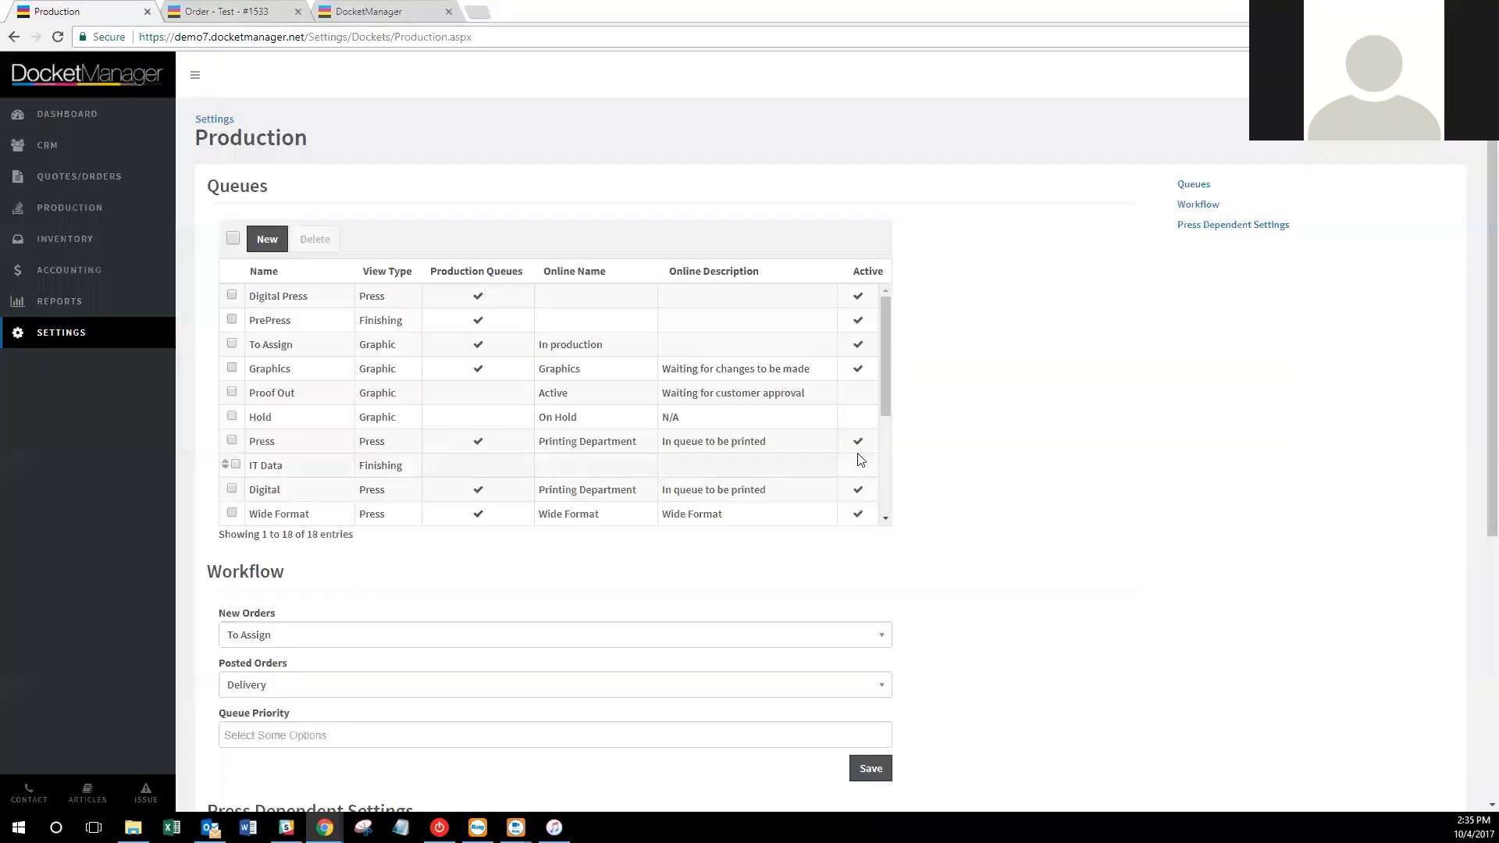
Add an Offset Press queue with view type Press and Production Queue set to Yes.
click(267, 240)
click(709, 152)
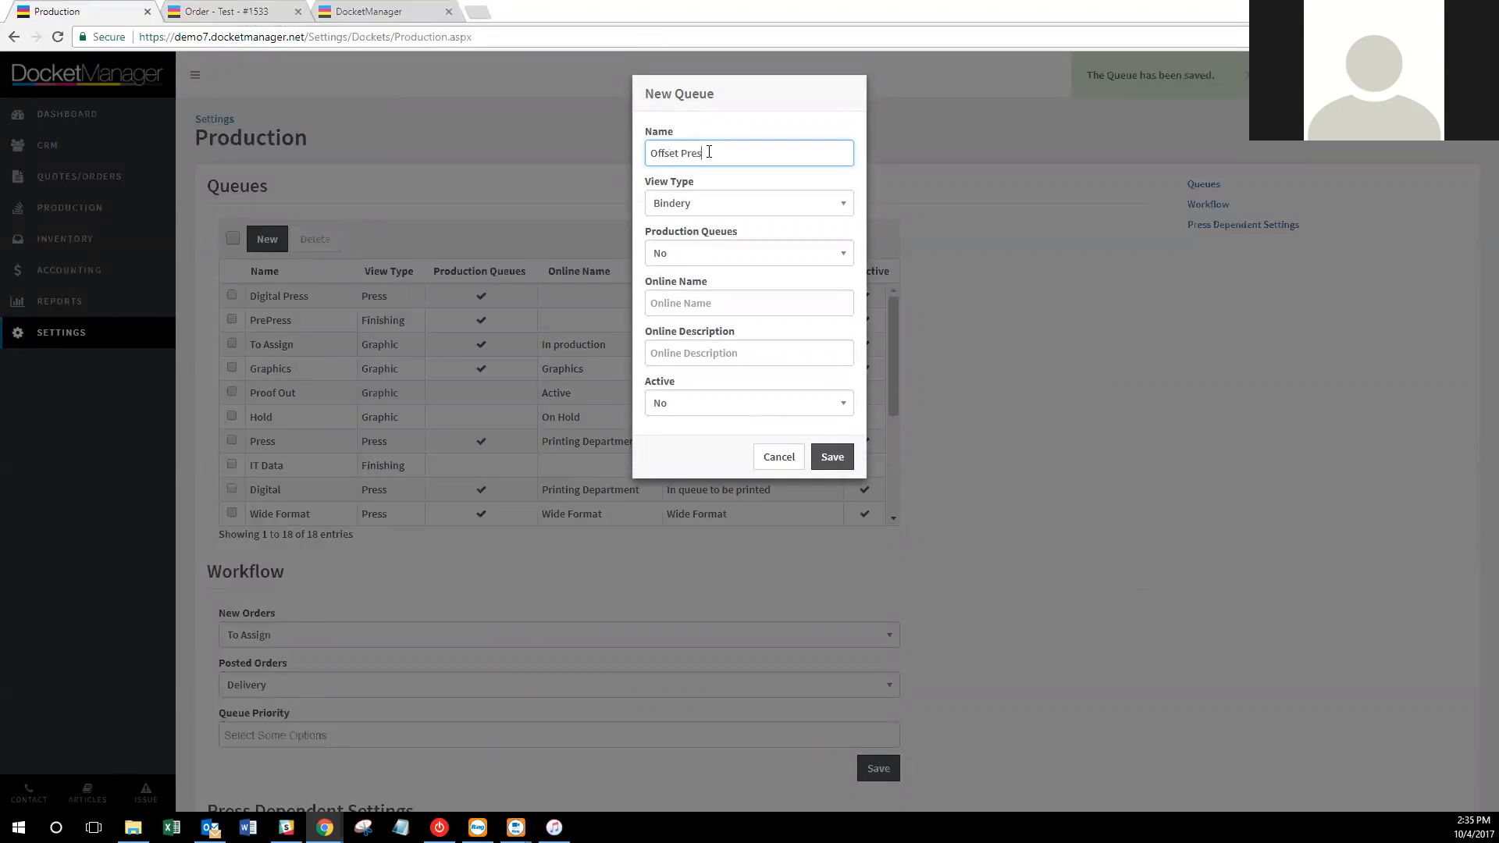
click(683, 205)
click(702, 316)
click(715, 256)
click(713, 302)
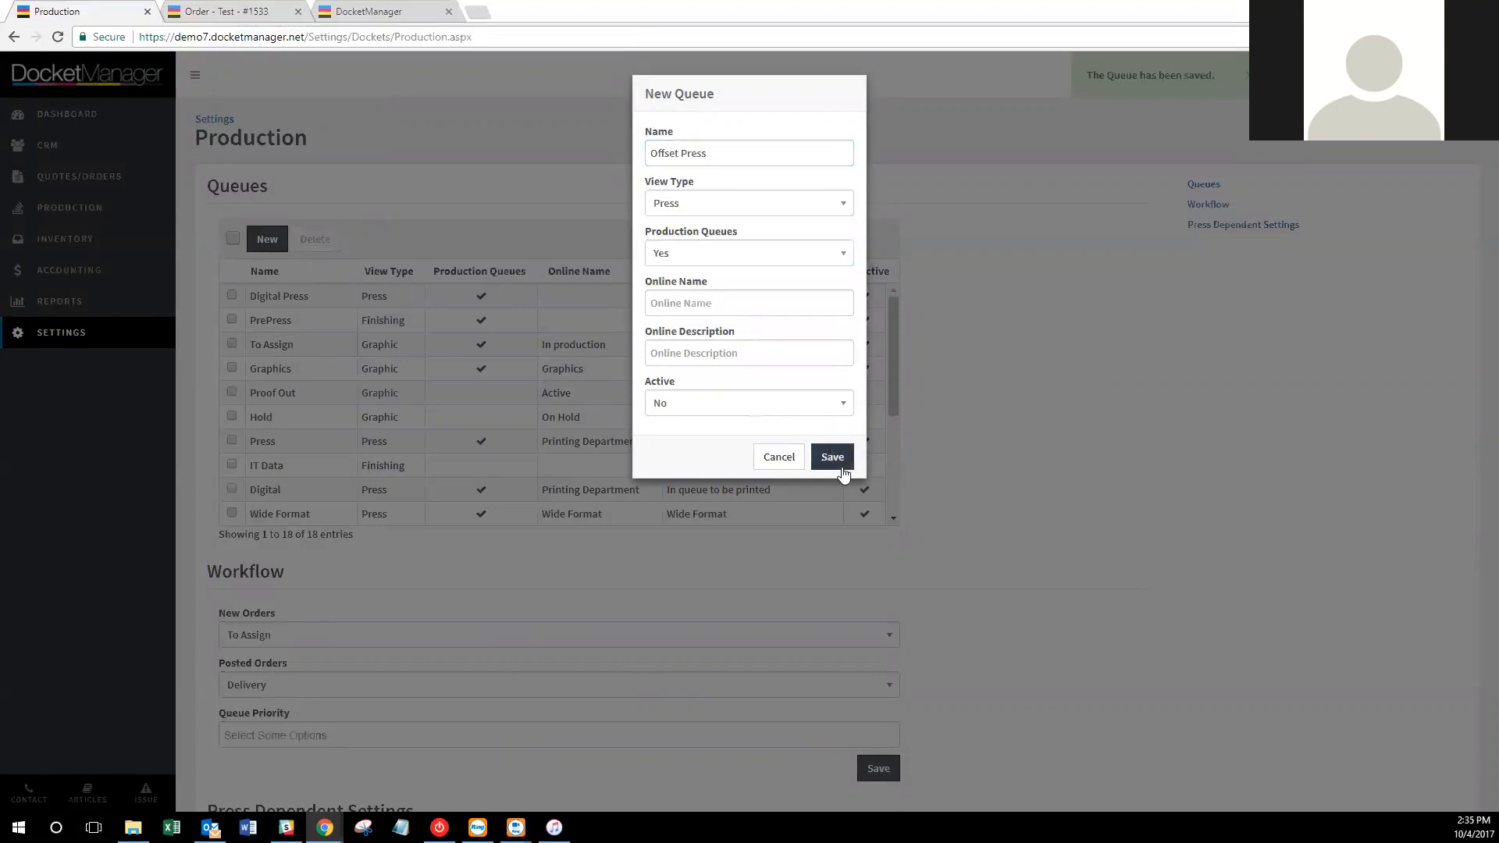
click(833, 459)
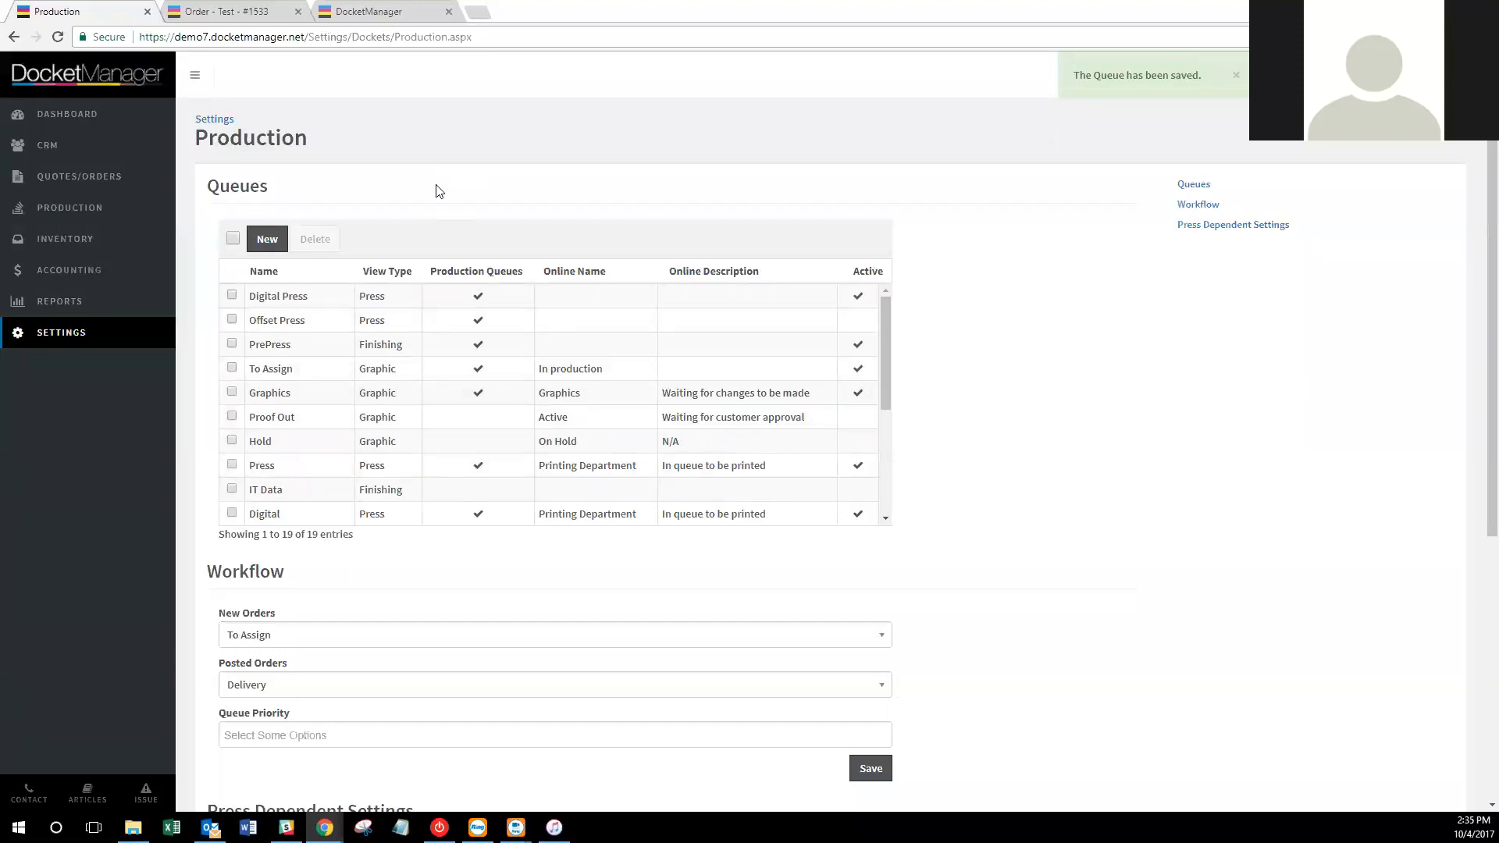
click(387, 12)
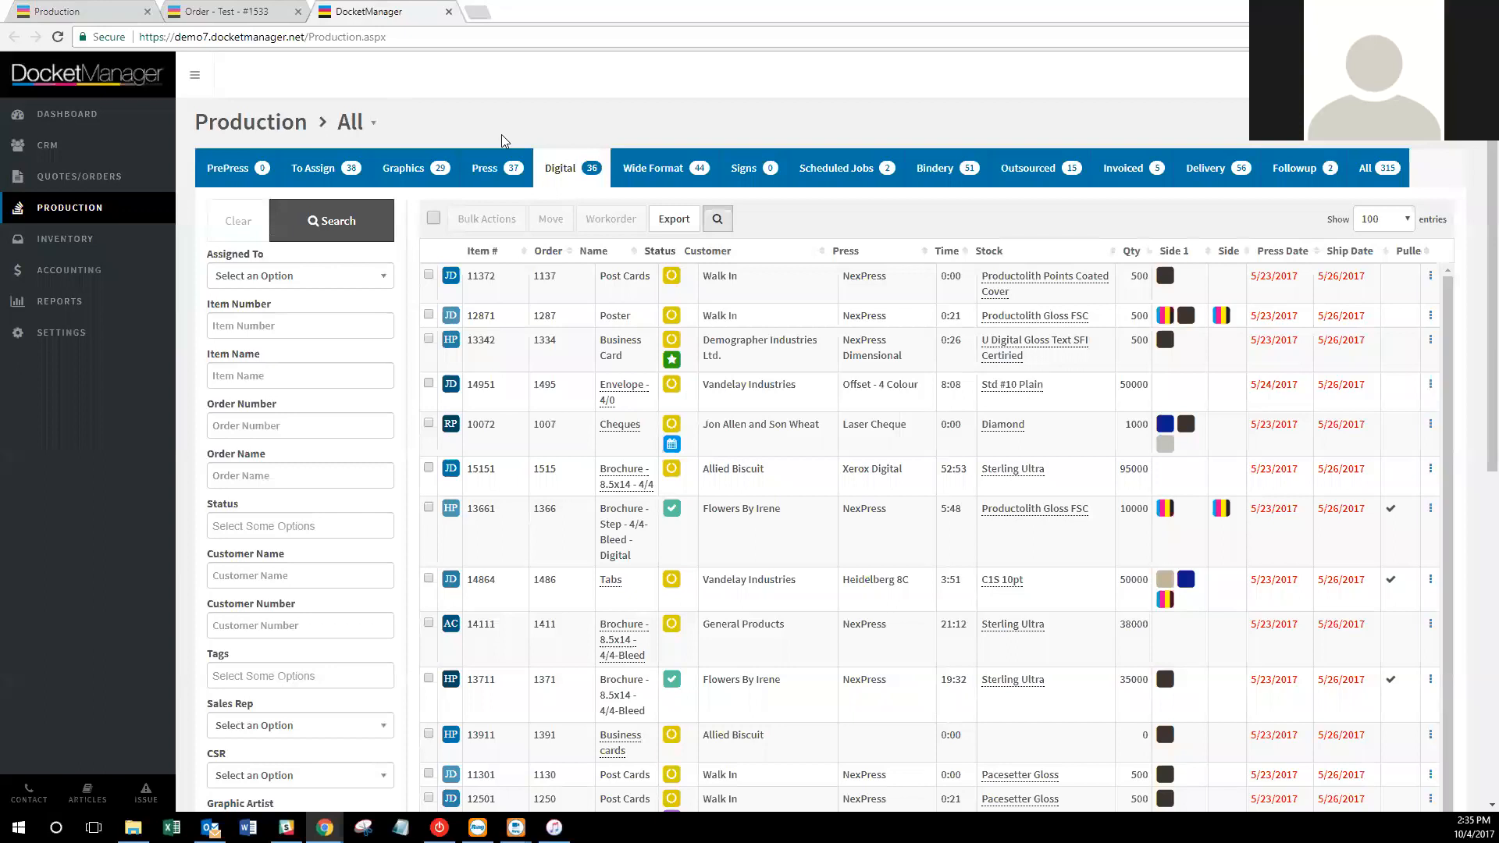
Reload the jobs board, close the Order - Test tab, and move Offset Press below PrePress.
click(60, 38)
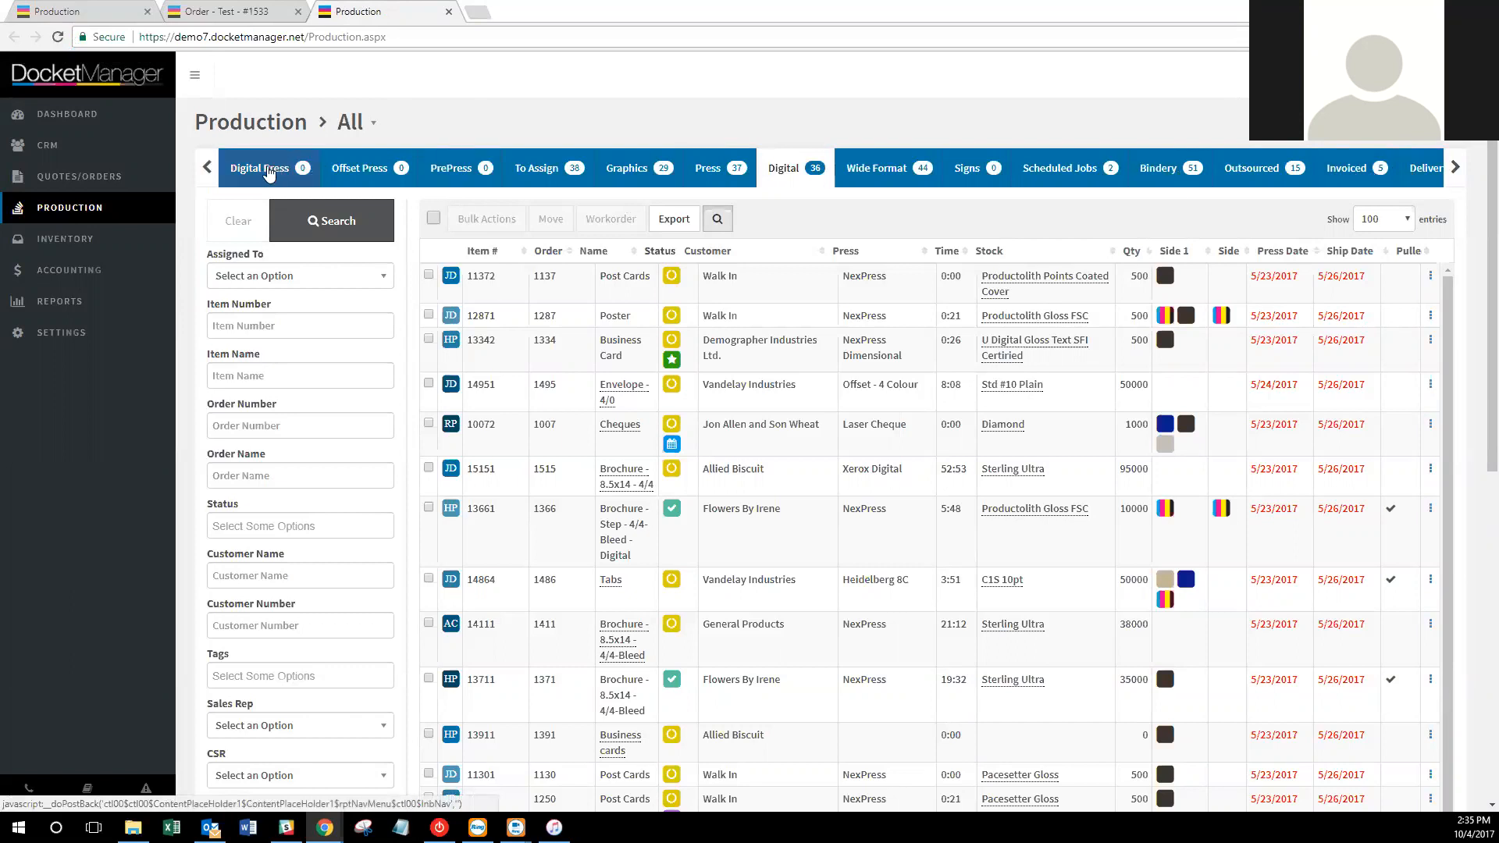
click(234, 11)
click(298, 12)
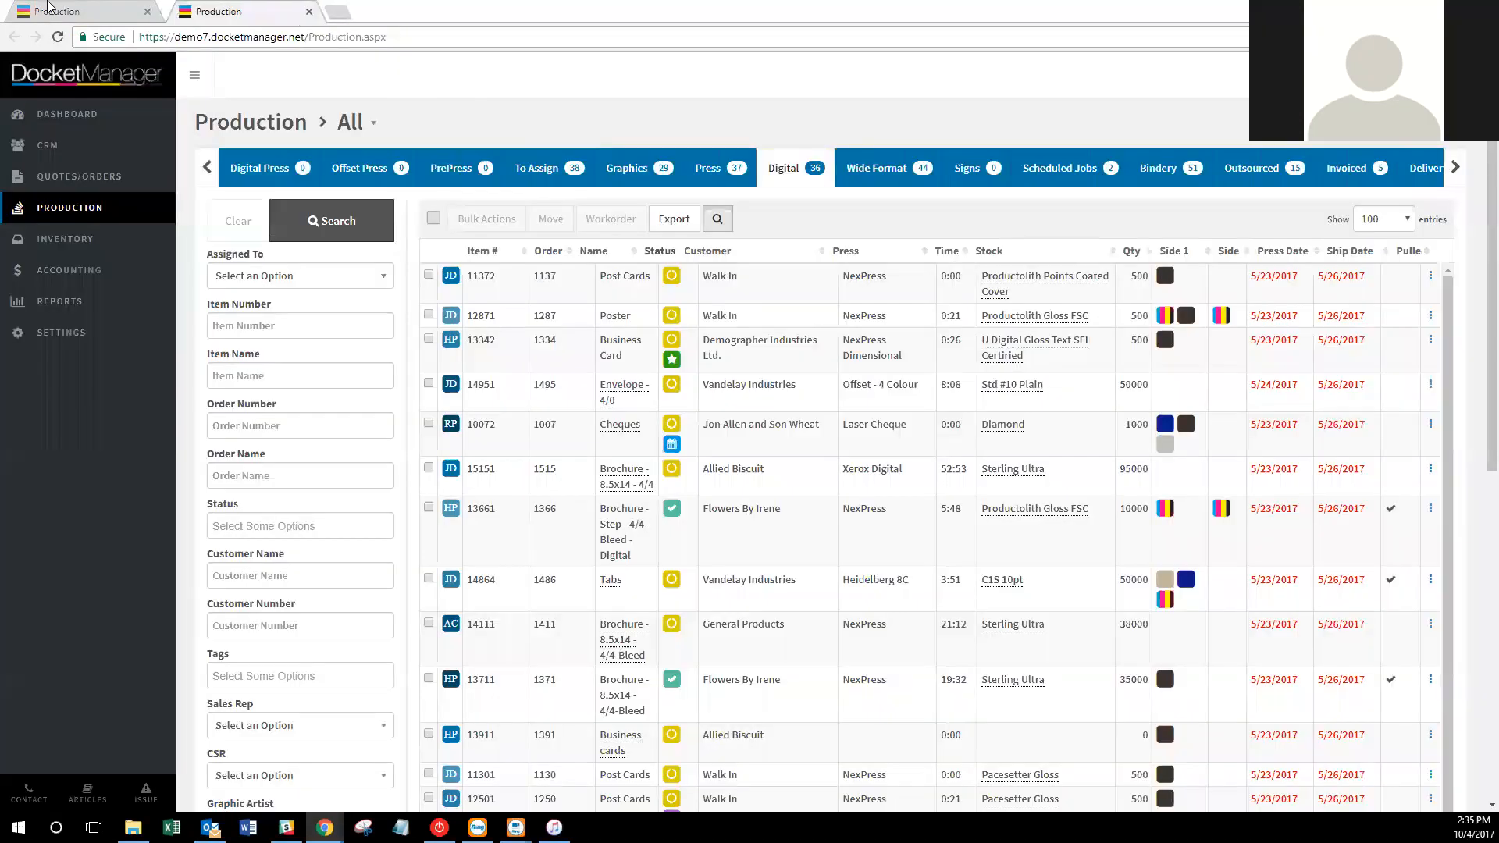
mouse_move(224, 320)
mouse_down()
mouse_move(225, 344)
mouse_move(222, 324)
mouse_up()
Move Digital Press below PrePress, then reload the jobs board to show the new tab order.
click(234, 11)
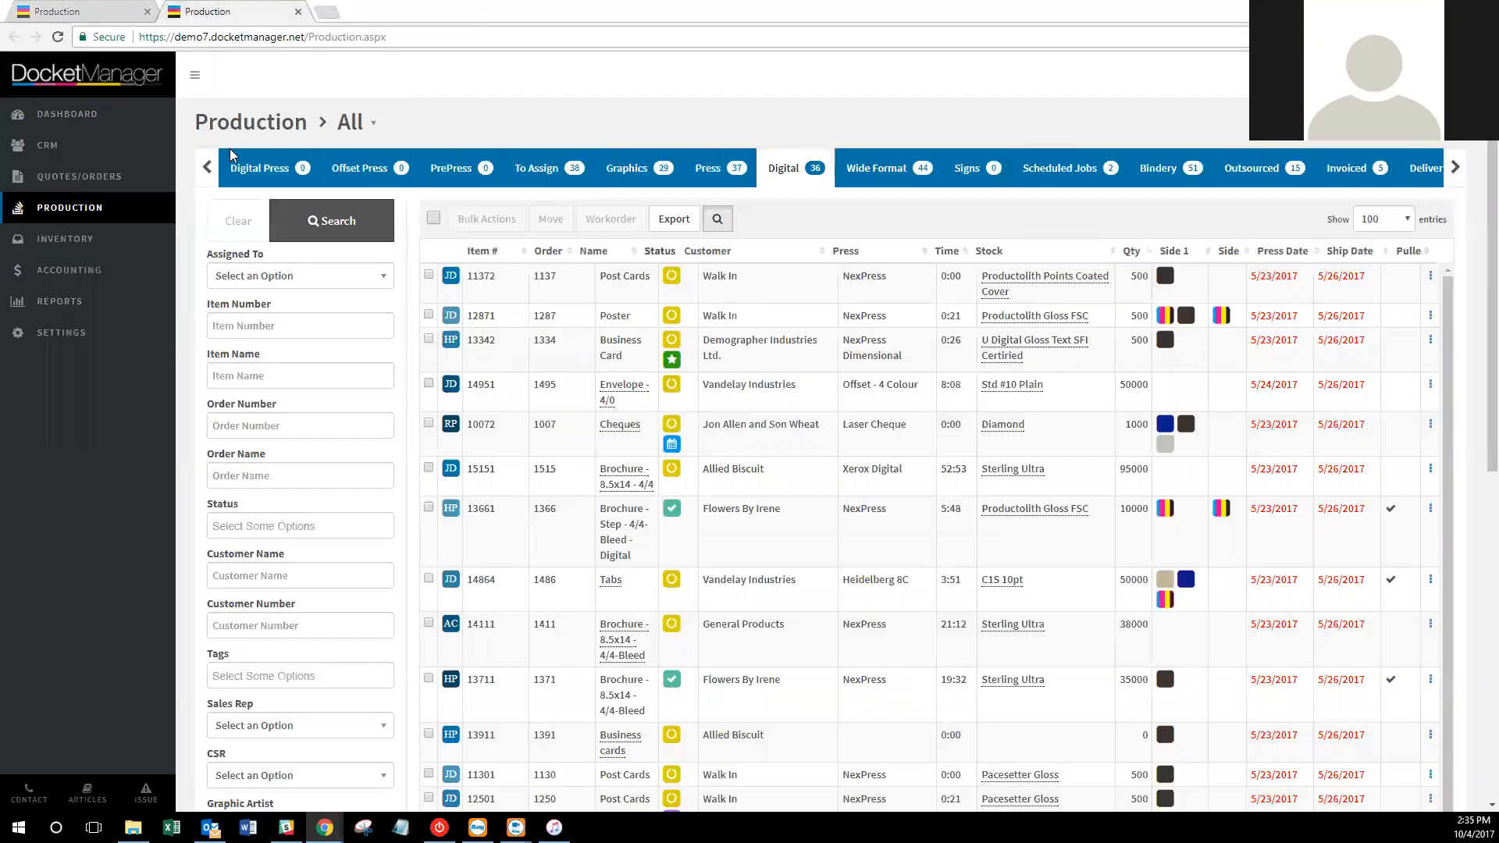
click(59, 7)
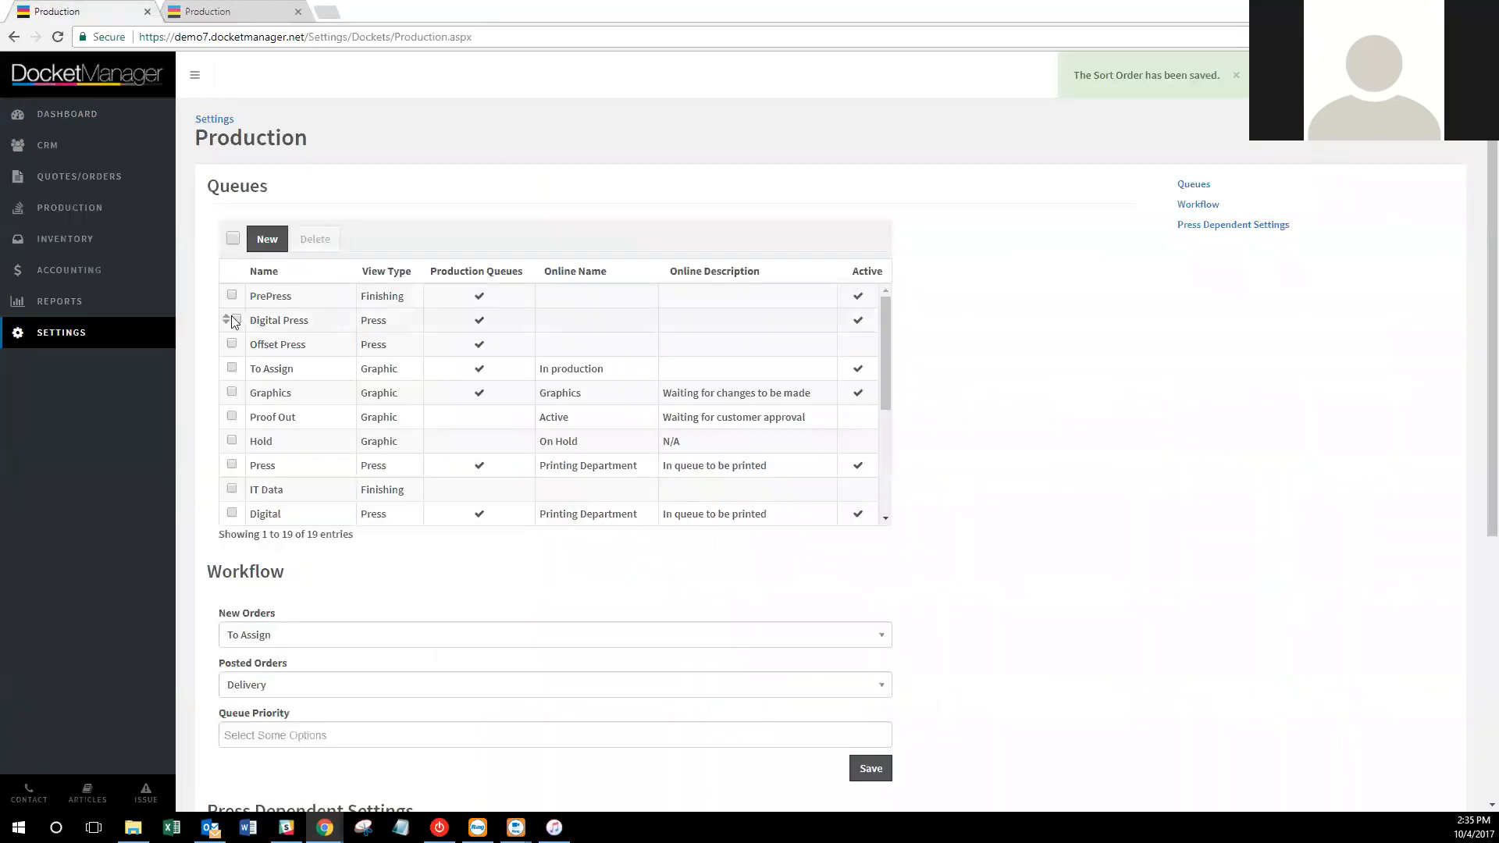
mouse_move(225, 319)
mouse_down()
mouse_move(223, 346)
mouse_move(222, 325)
mouse_up()
click(217, 14)
click(55, 36)
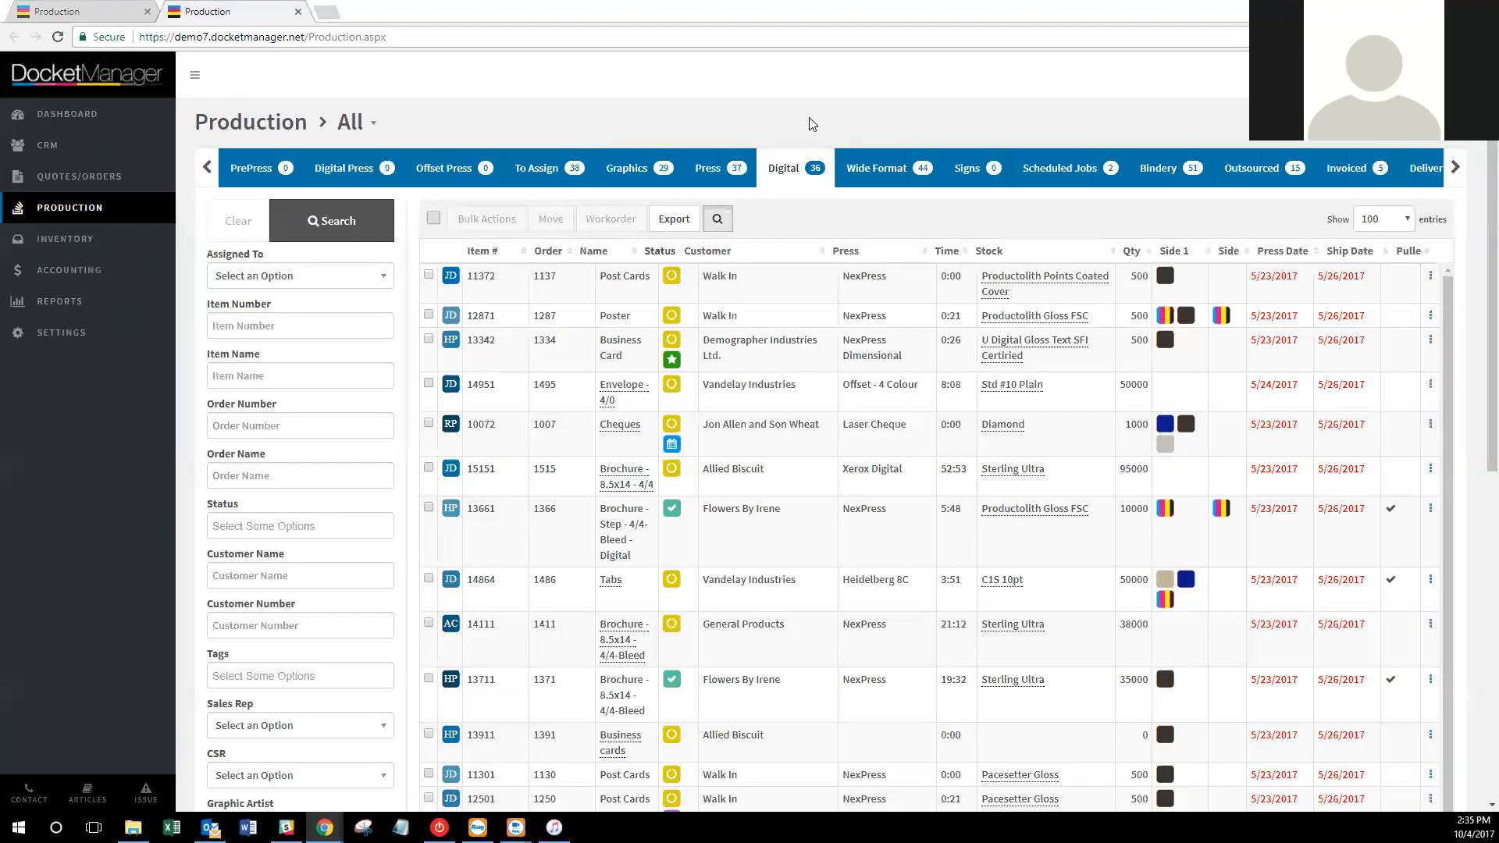
Keep new orders starting in To Assign and view that queue's jobs on the board.
click(88, 7)
scroll(1015, 426, down, 1)
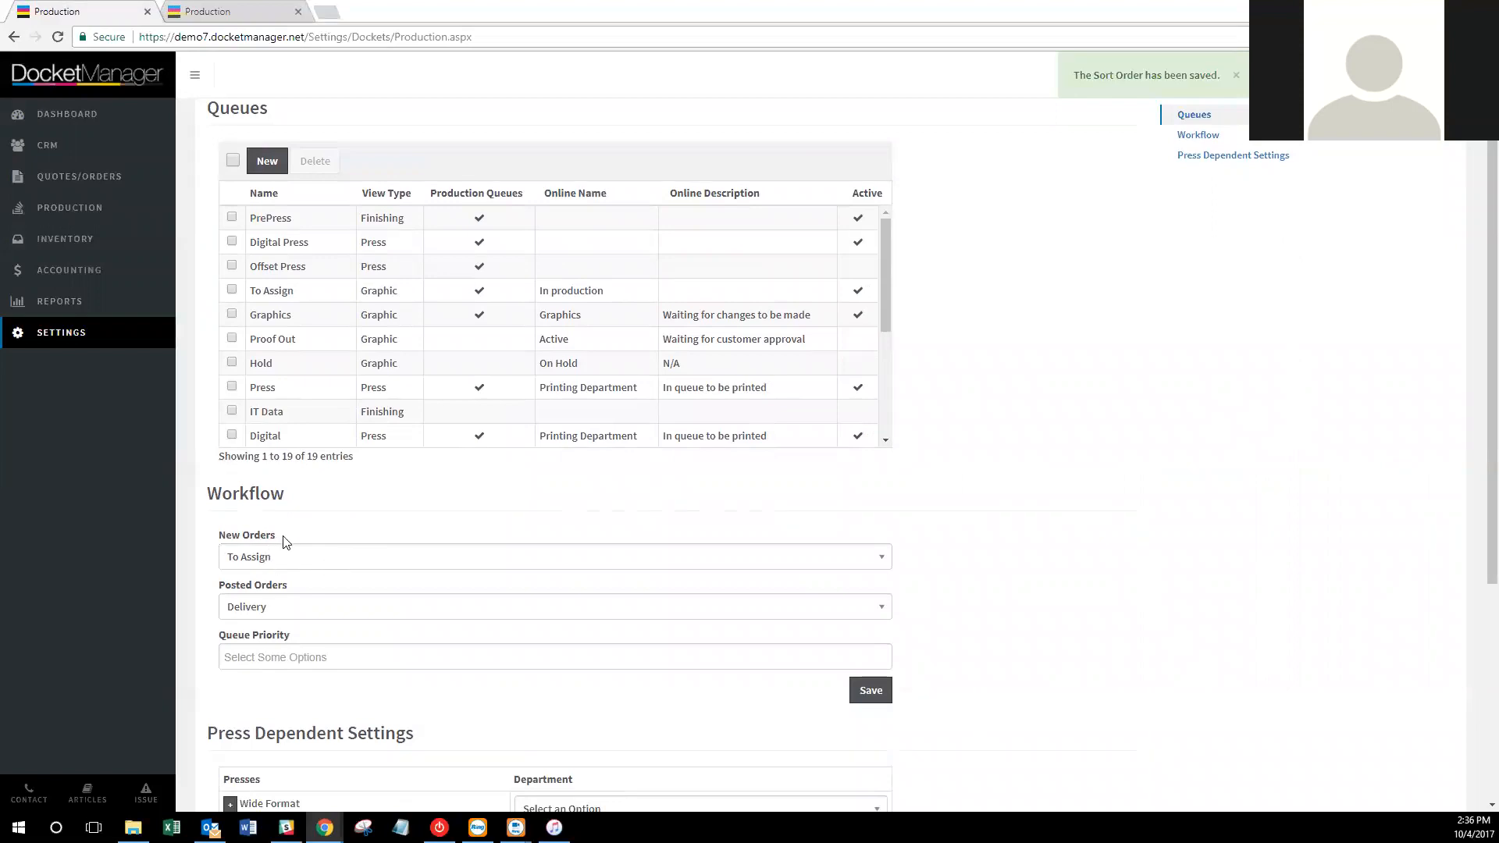
click(361, 557)
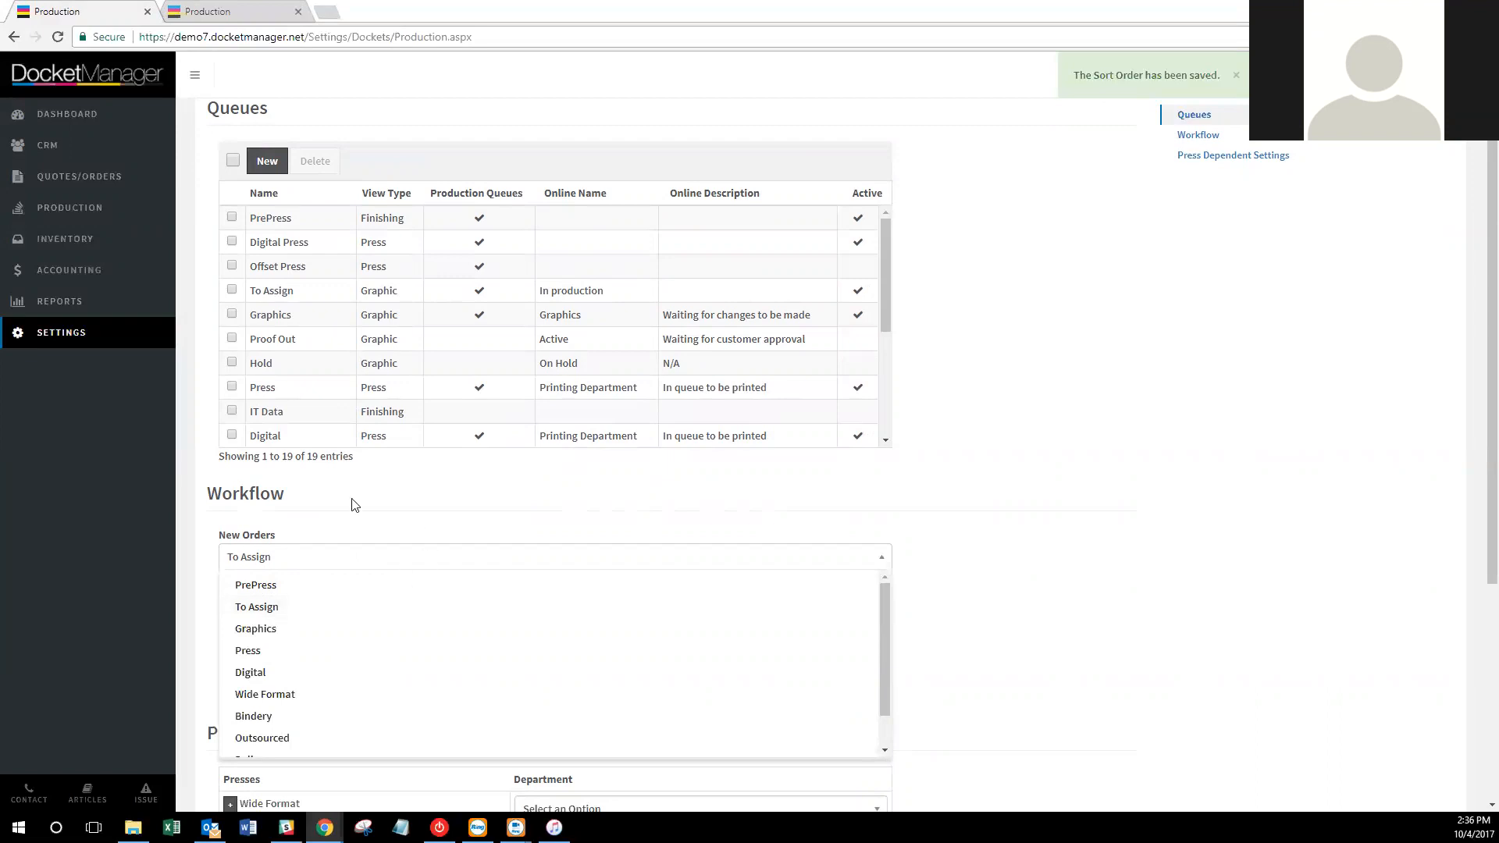
click(296, 517)
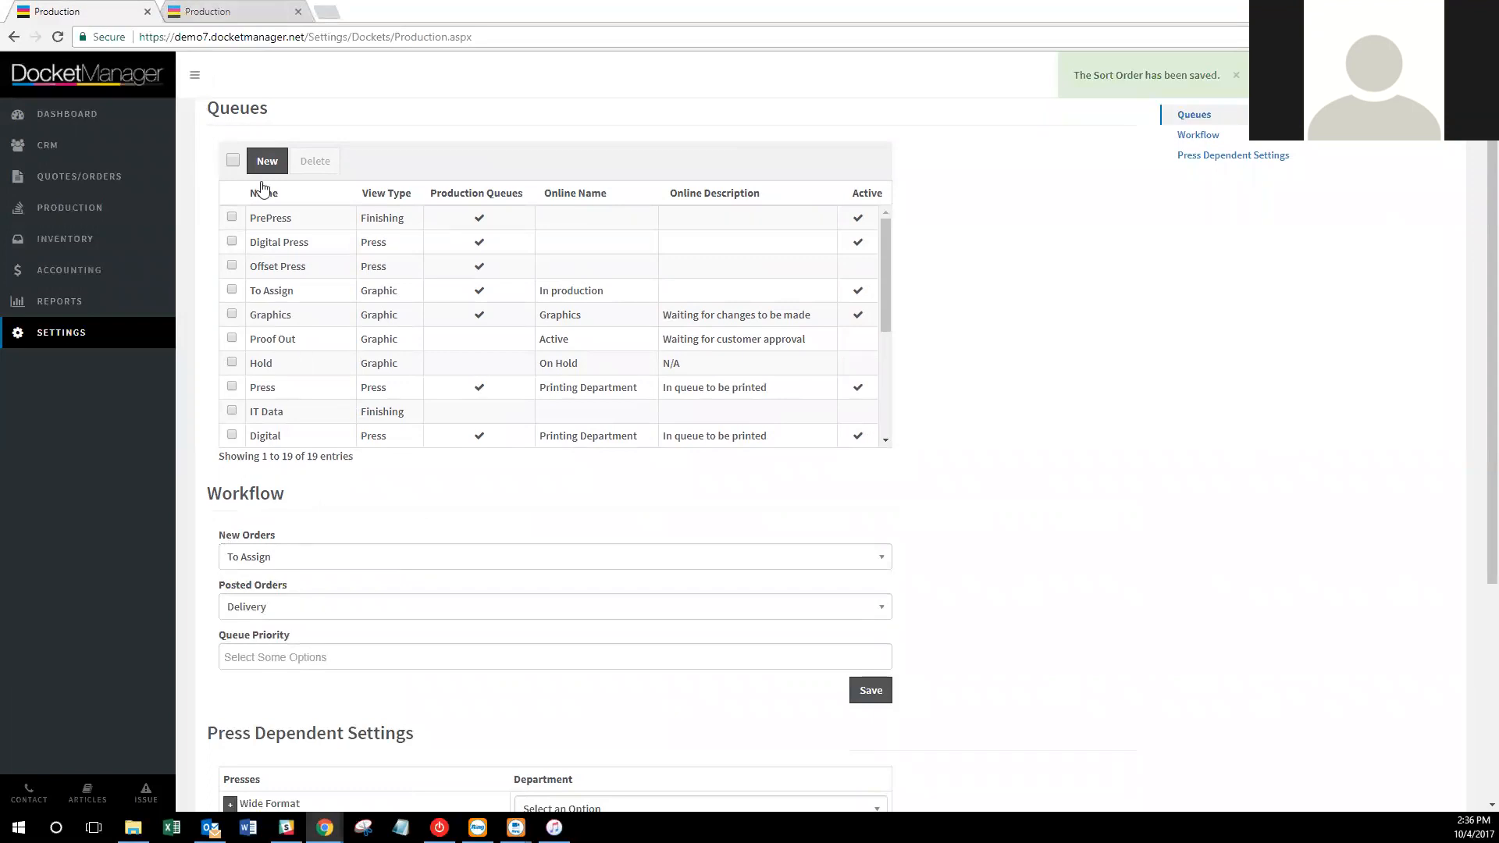
click(250, 9)
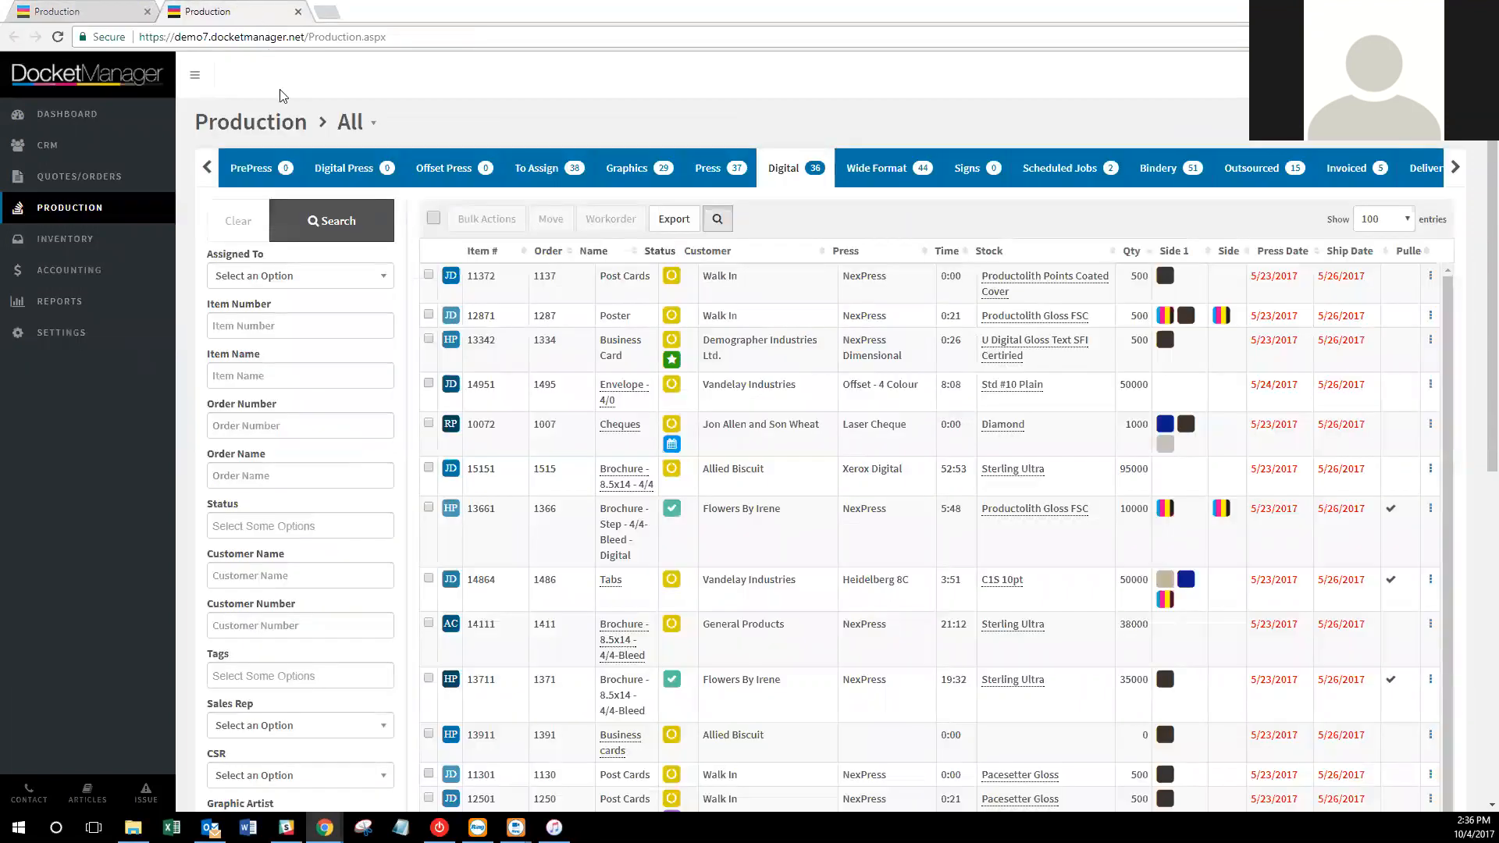
click(540, 174)
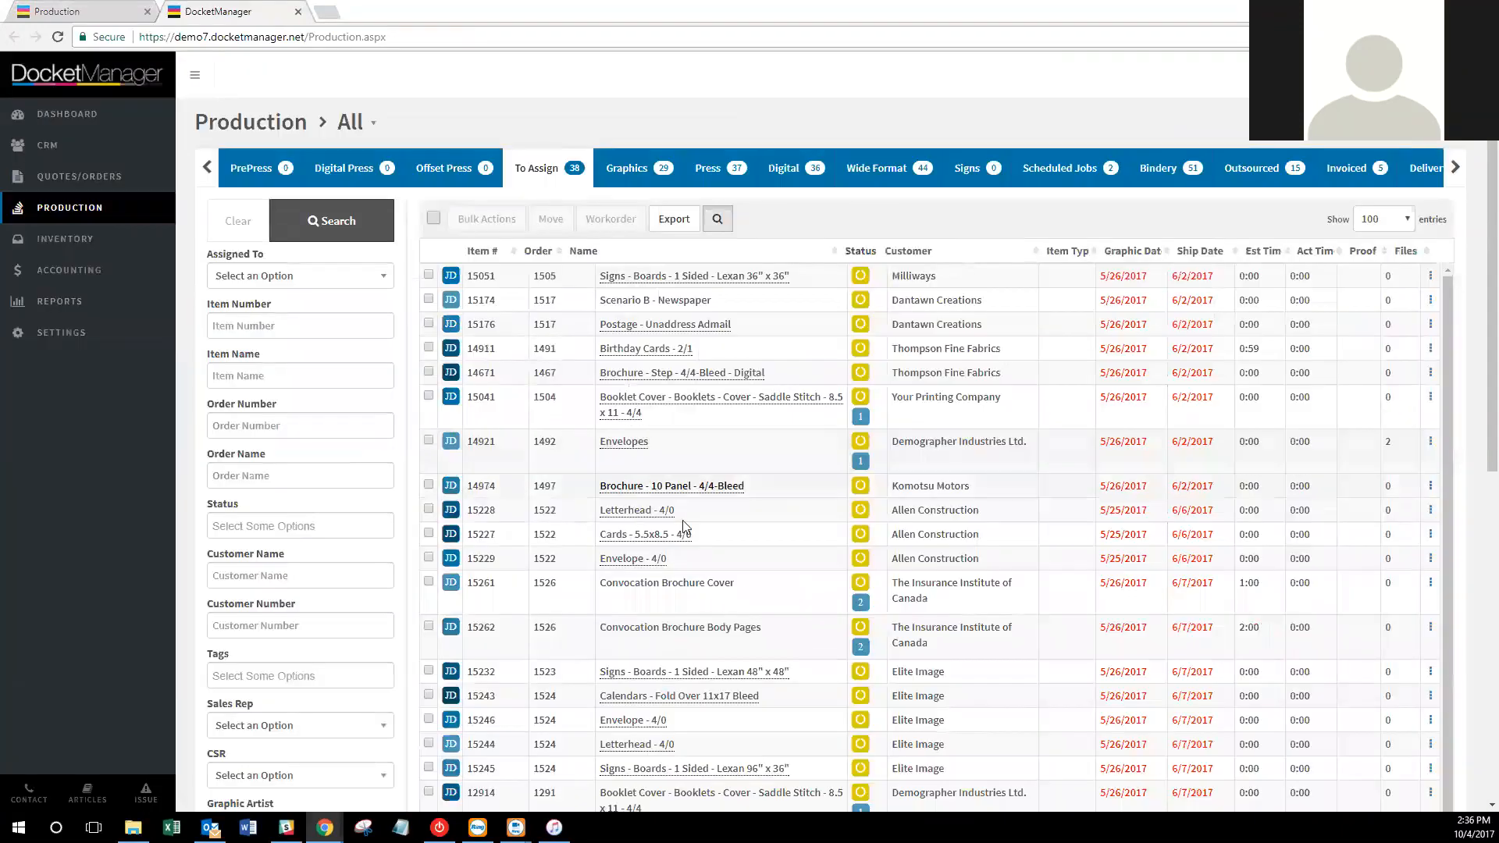
click(94, 11)
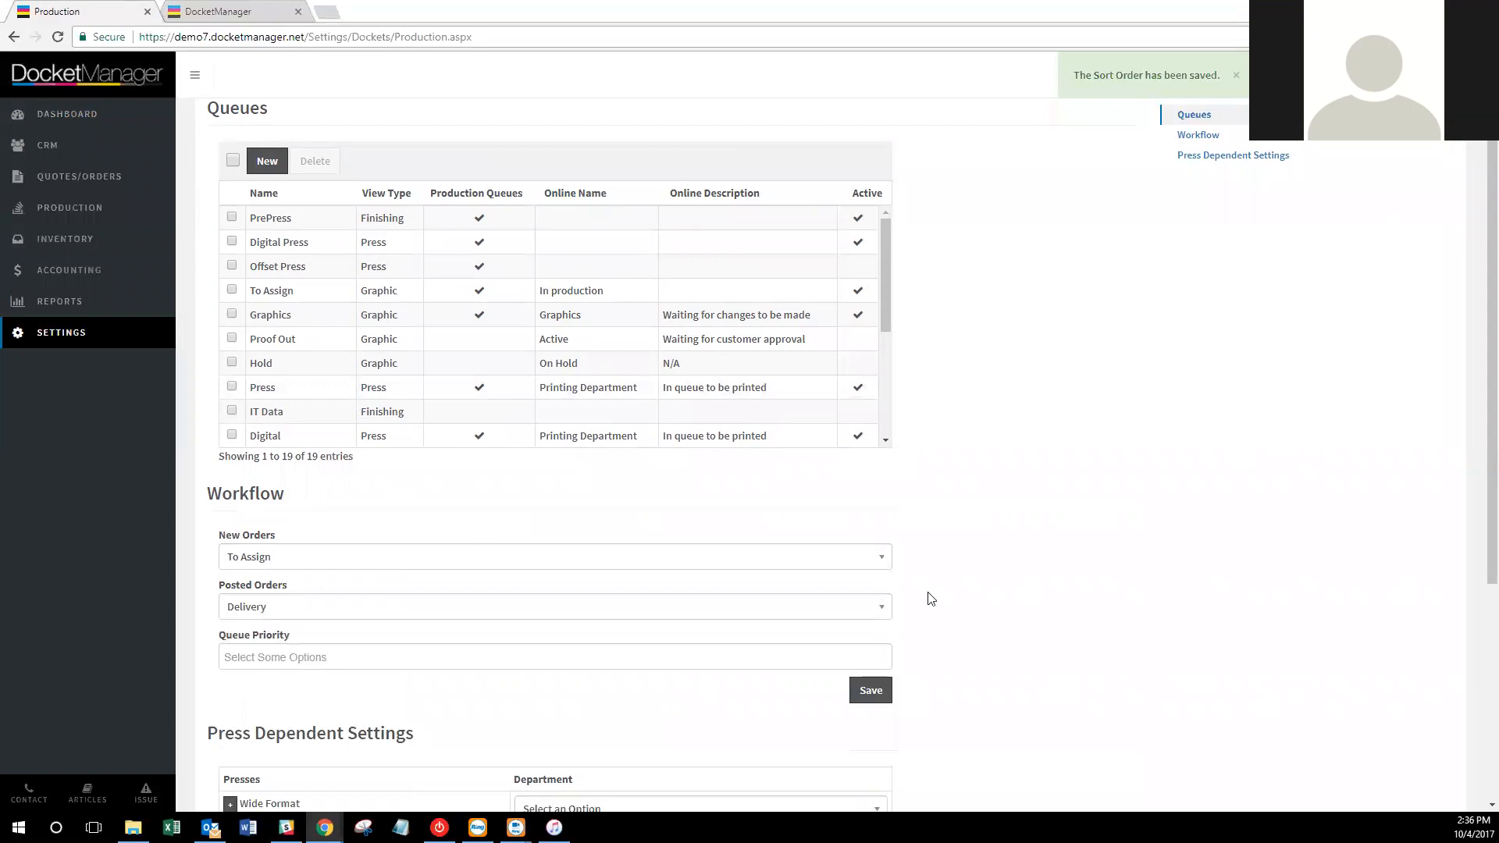
scroll(937, 585, down, 1)
Leave Posted Orders on Delivery and Queue Priority unchanged, then return to the Settings overview.
click(844, 537)
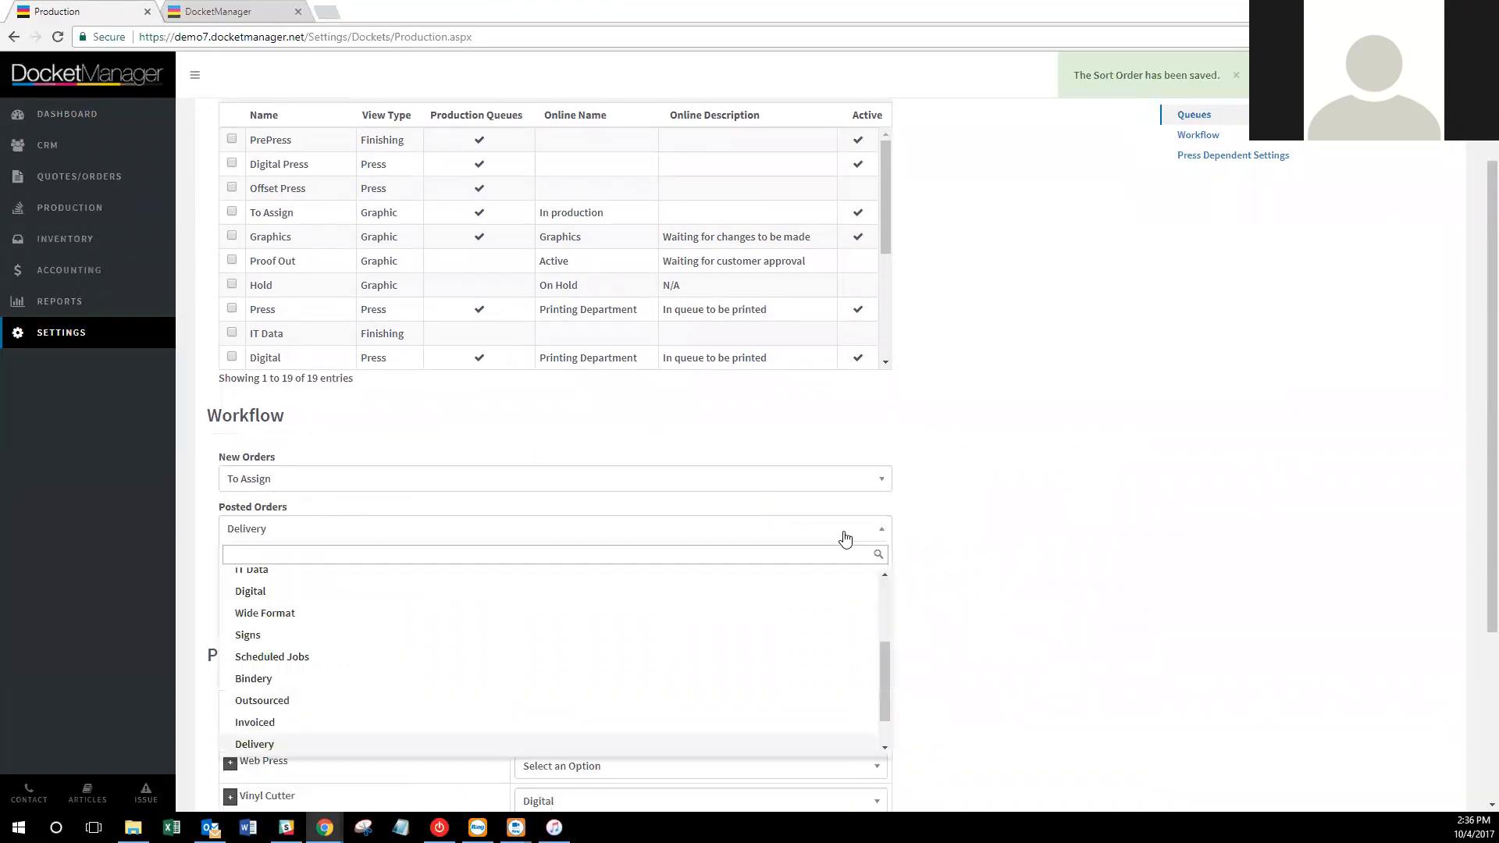
click(845, 537)
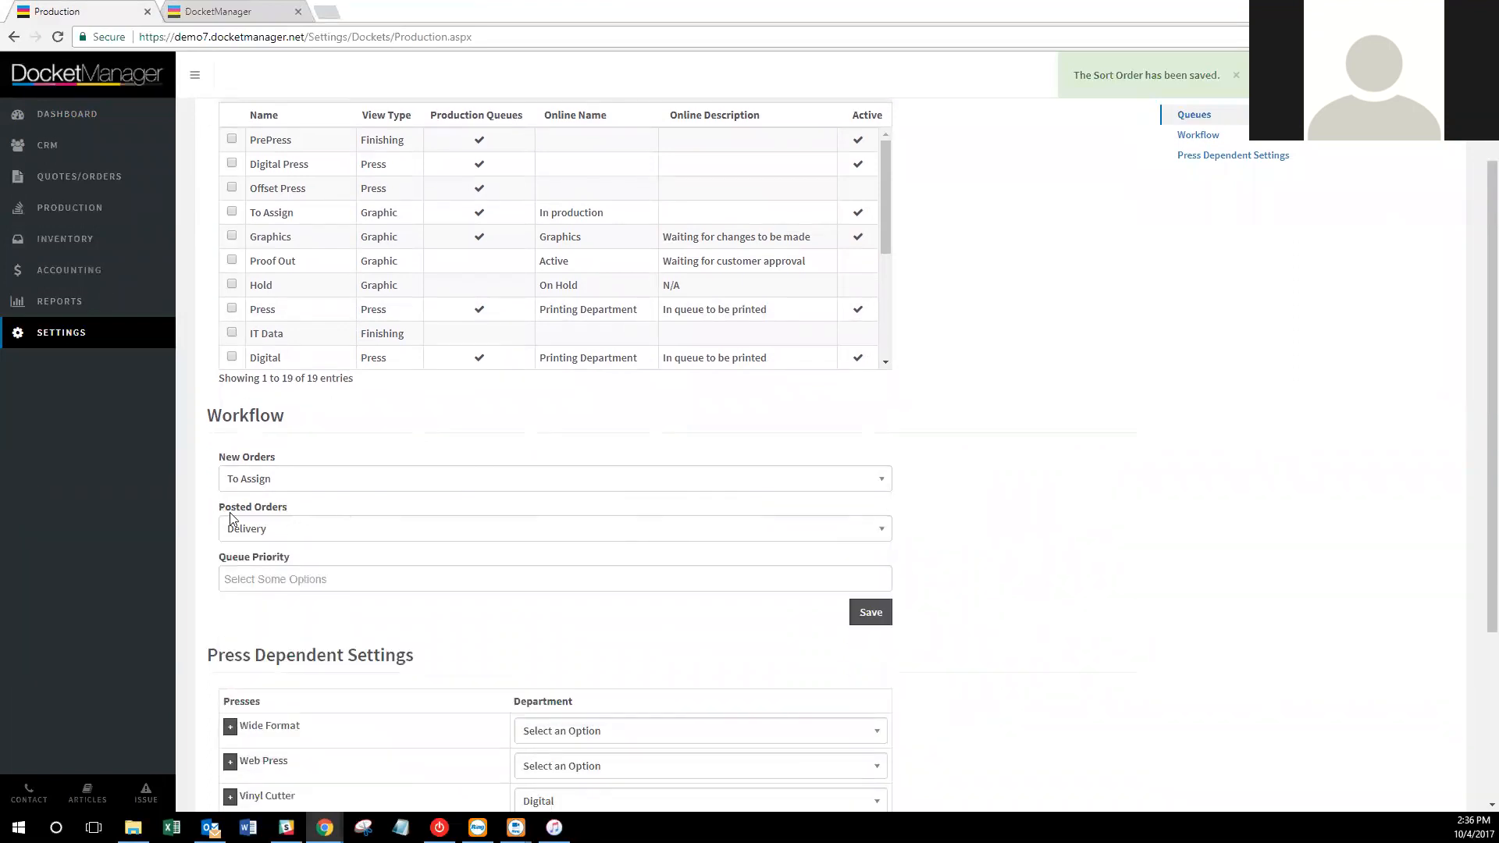
mouse_move(241, 516)
scroll(318, 531, down, 1)
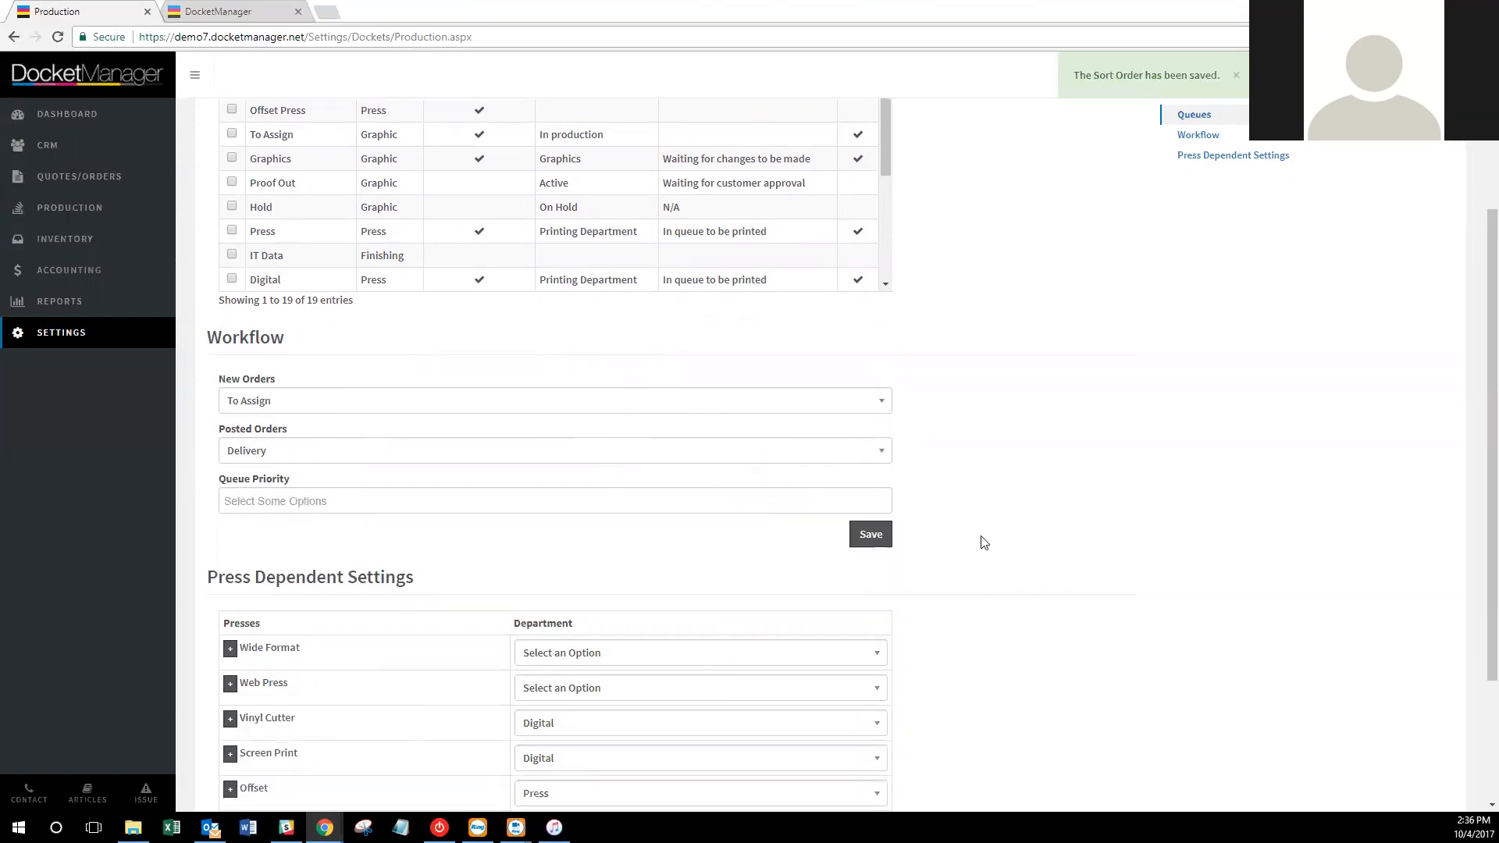
click(657, 503)
click(1171, 511)
scroll(1154, 505, down, 2)
scroll(1157, 509, up, 4)
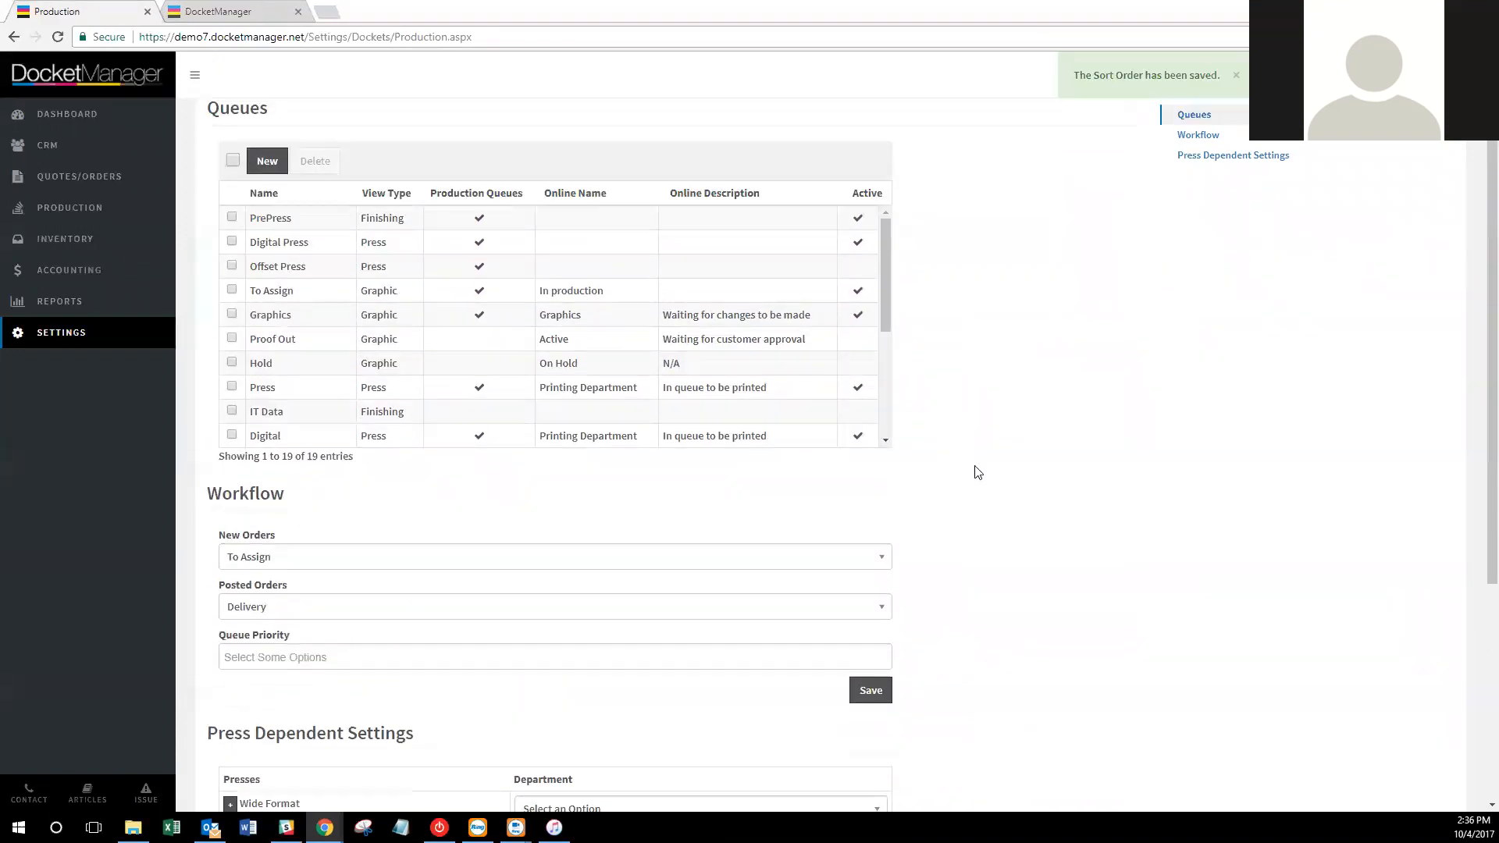
scroll(1055, 500, up, 1)
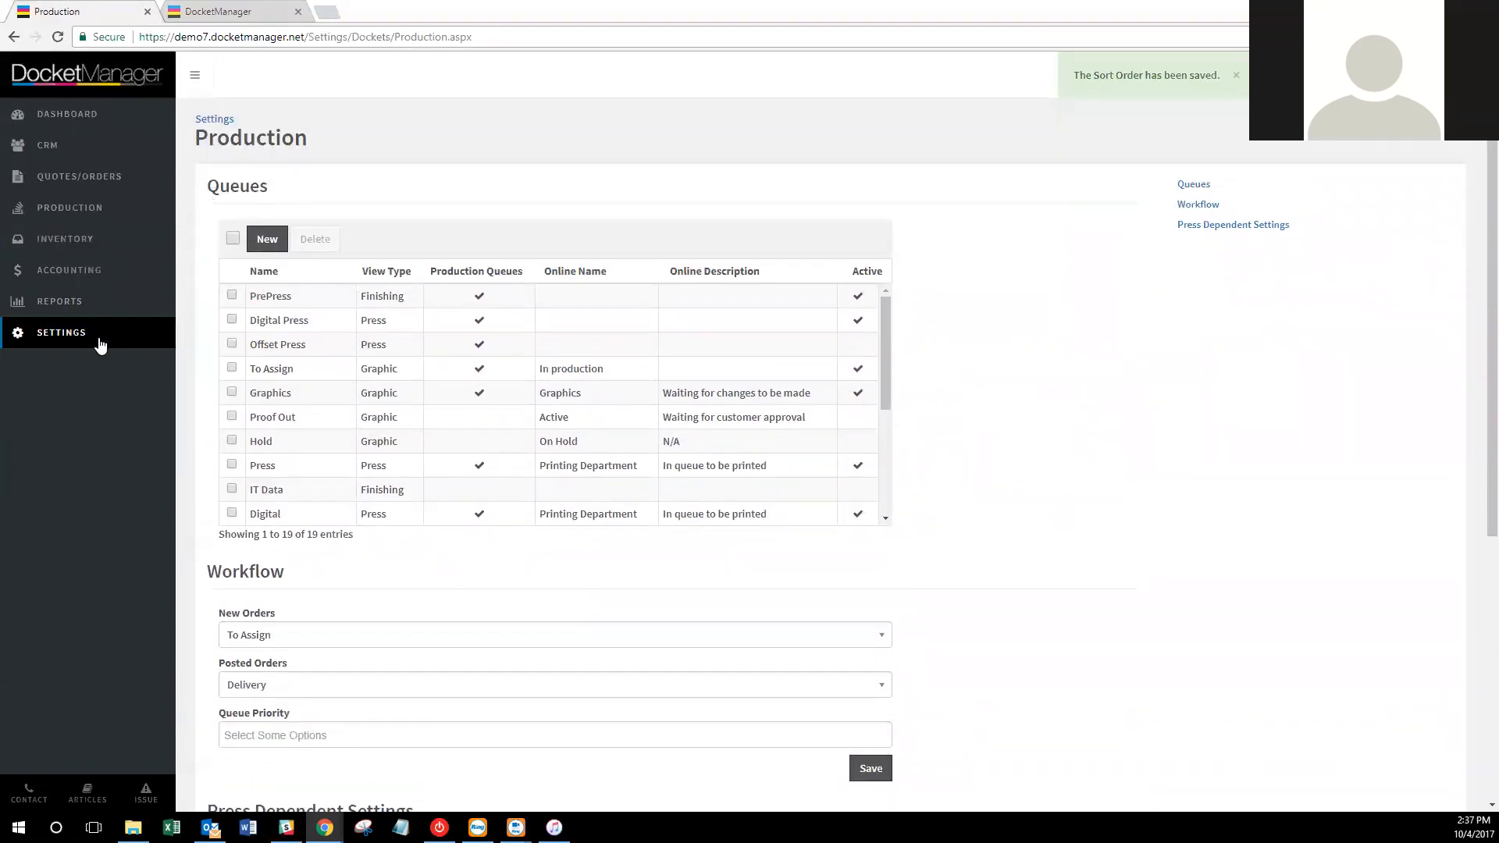
click(99, 338)
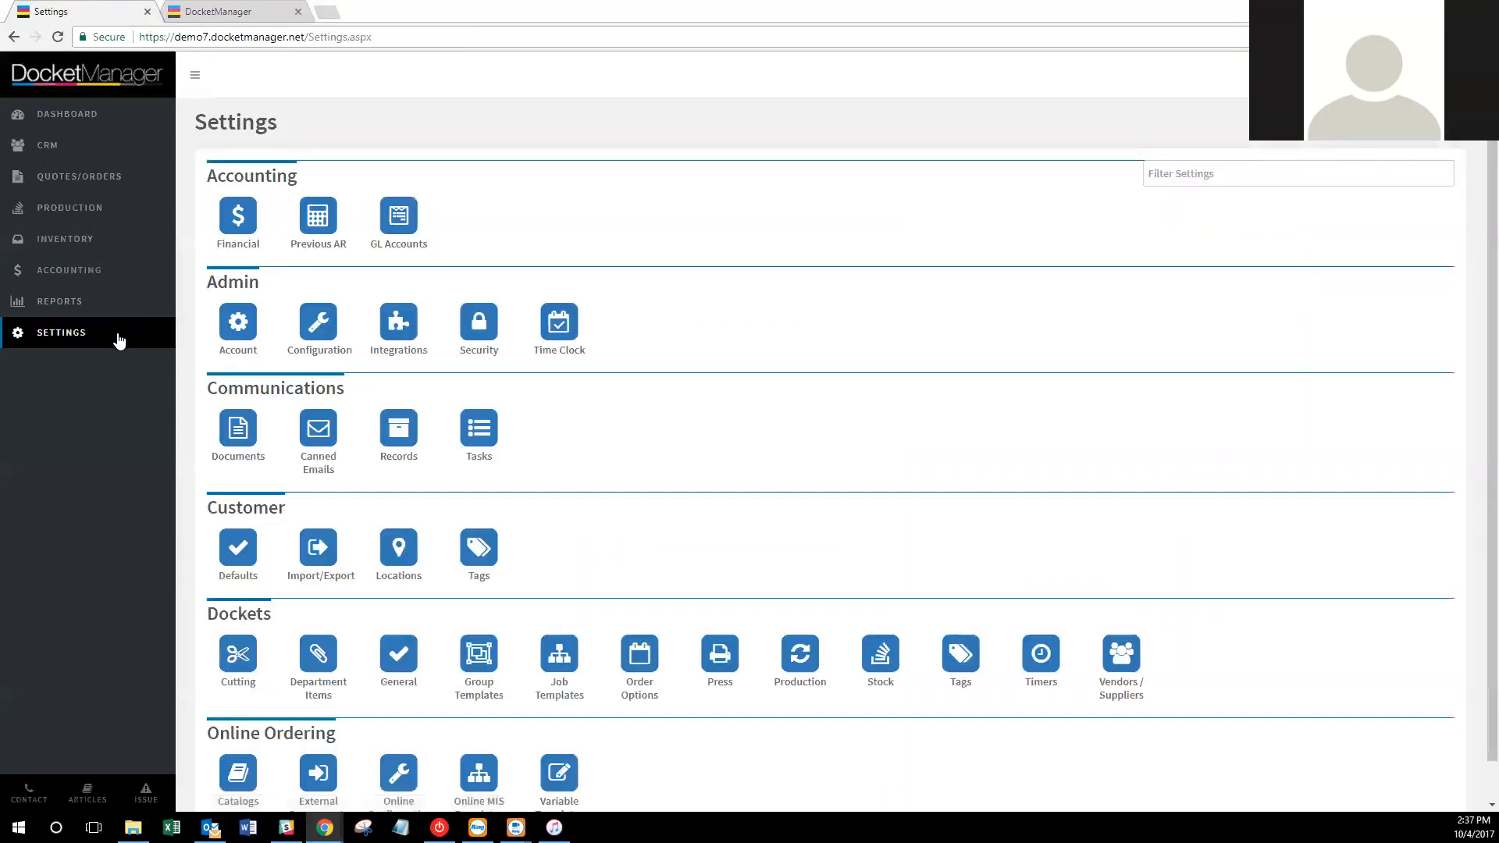
Open Stock Attributes and scroll past the printed and blank markups into the 39-entry Size table.
click(880, 673)
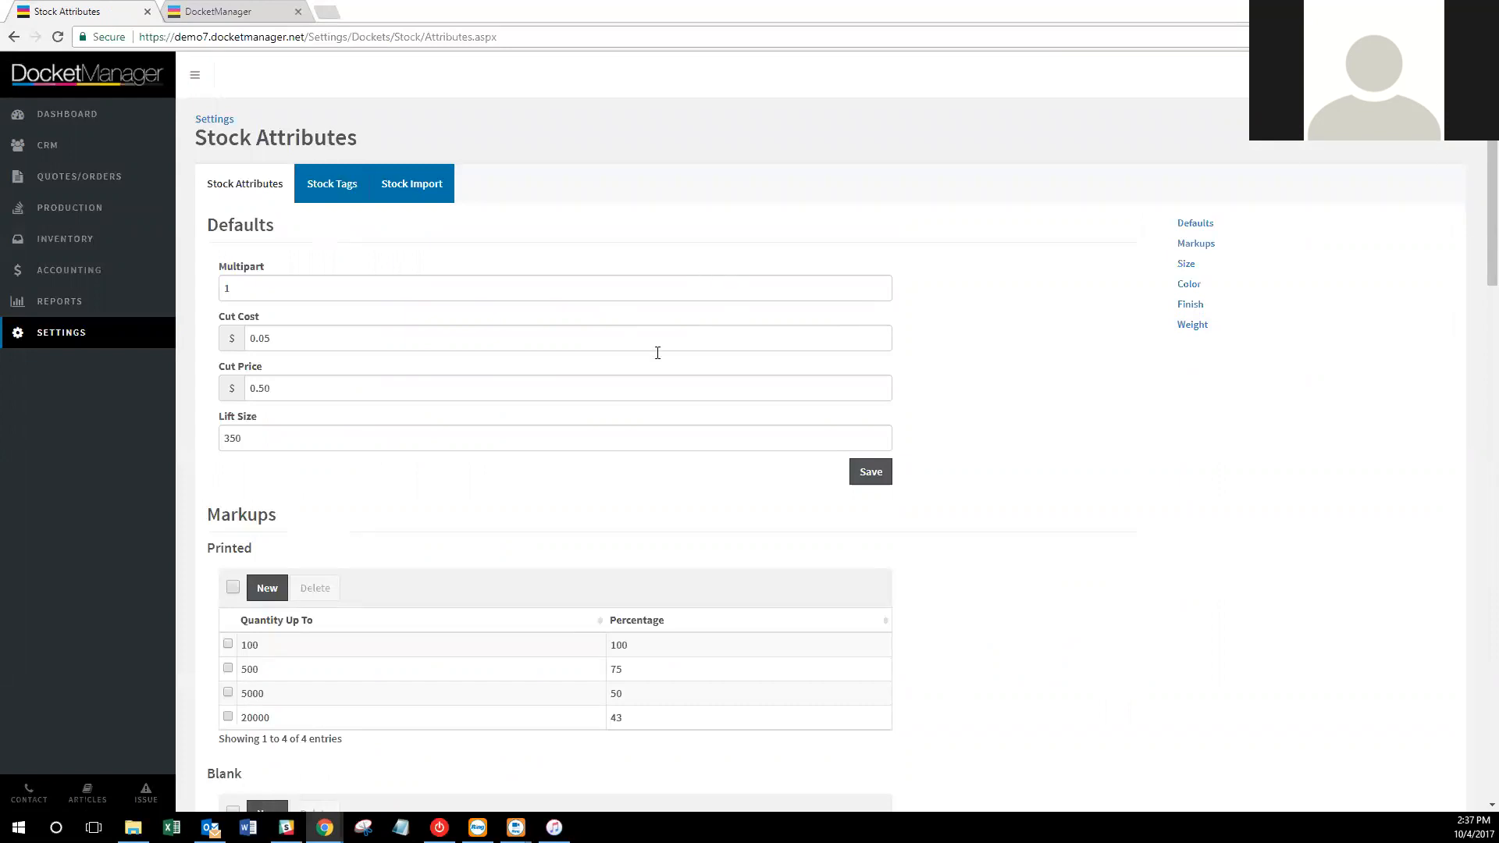
scroll(370, 616, down, 1)
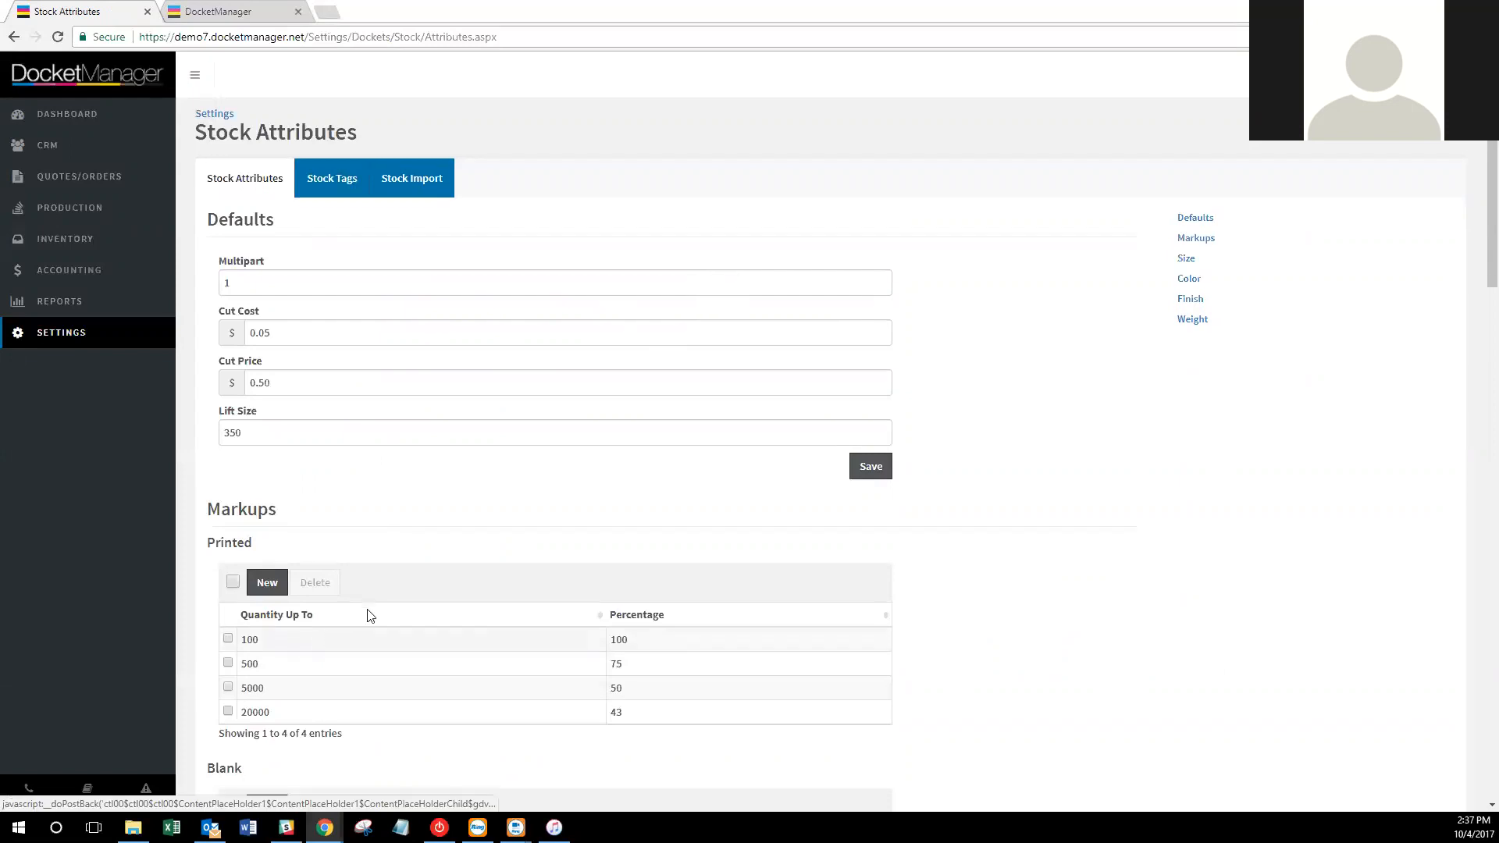
scroll(370, 616, down, 4)
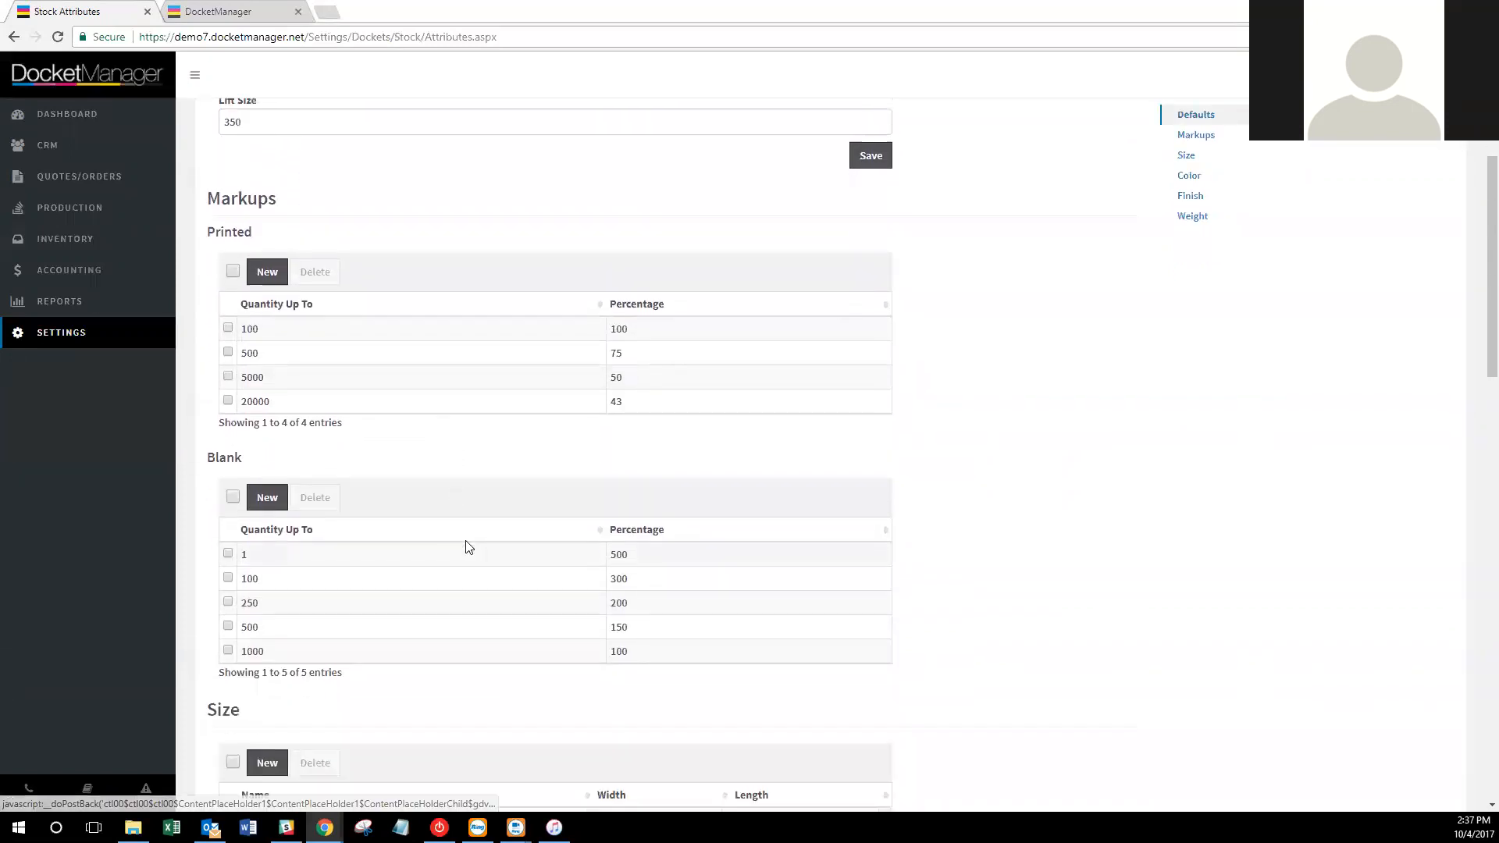
scroll(469, 546, down, 5)
scroll(541, 555, down, 7)
scroll(544, 554, down, 1)
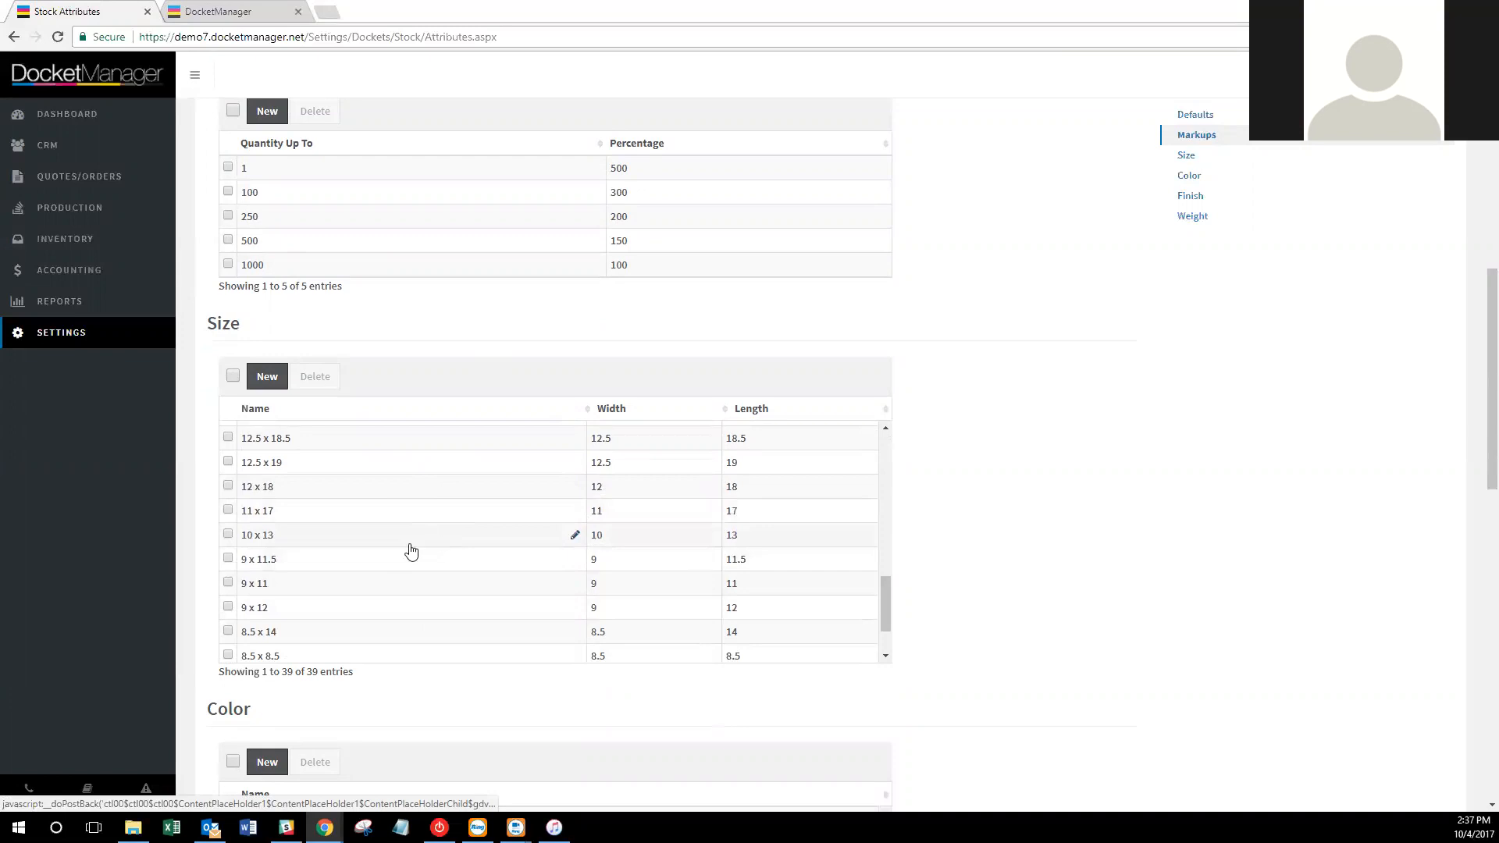
Try clearing the 9 x 12 size's Width and Length, then cancel the edit unchanged.
click(479, 621)
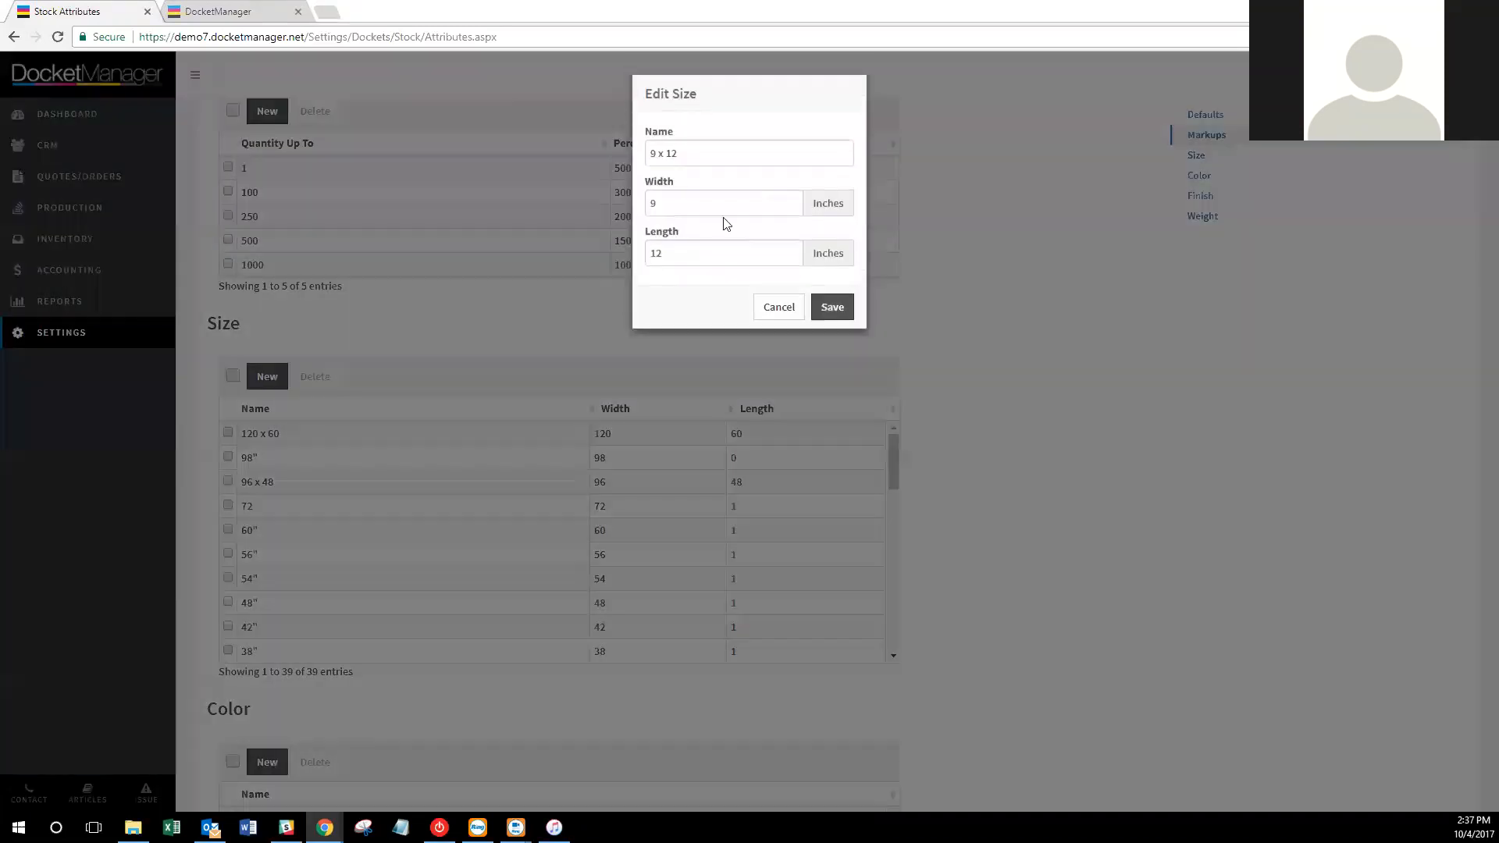
double_click(705, 264)
key(BackSpace)
double_click(671, 204)
key(BackSpace)
click(831, 307)
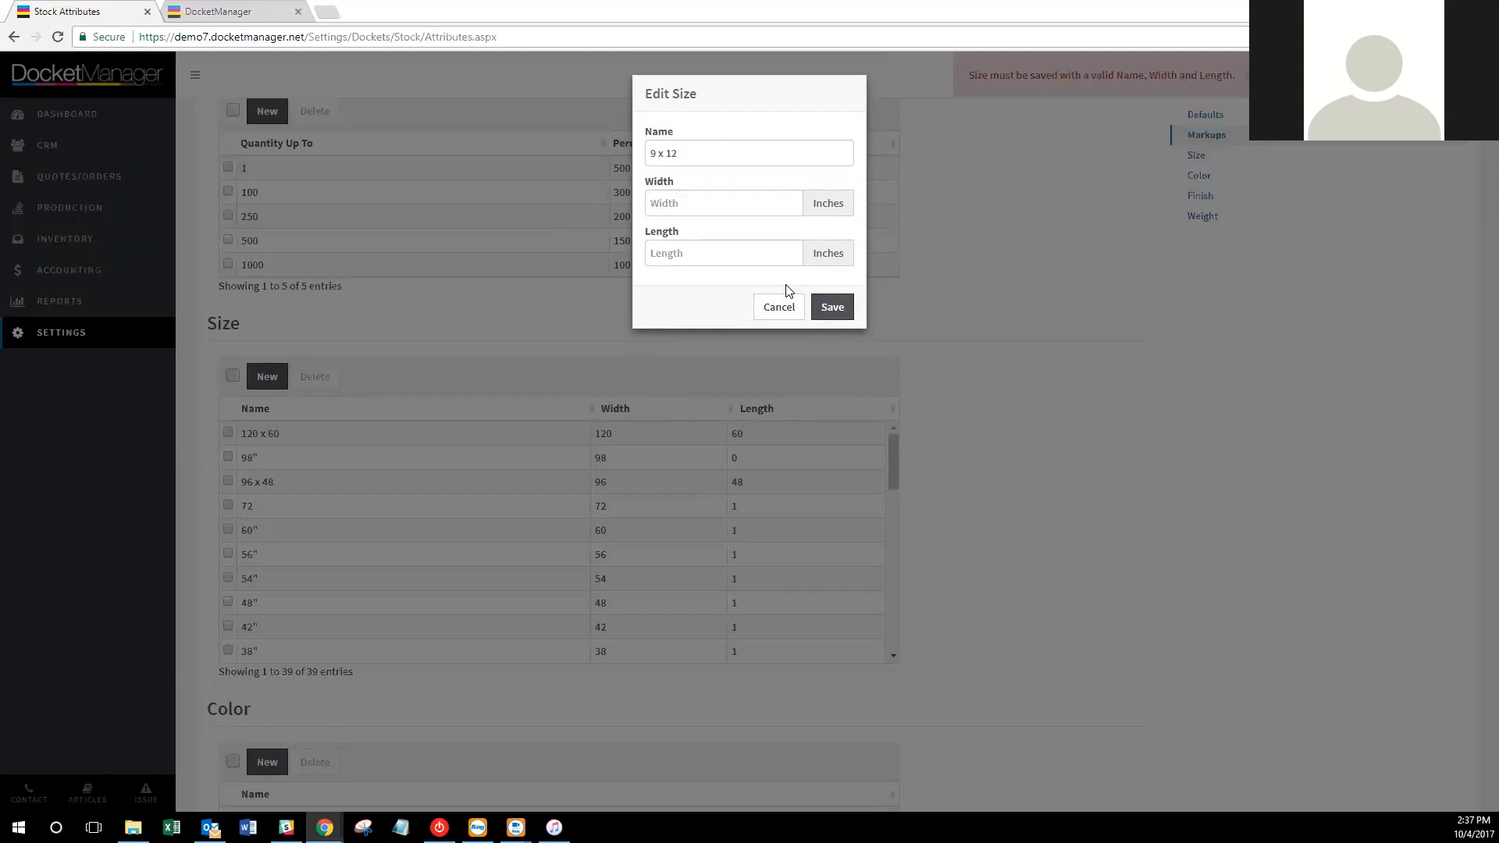
click(779, 307)
Review the Cut Cost 0.05 and Lift Size 350 defaults, then return to the Settings overview.
scroll(765, 443, down, 8)
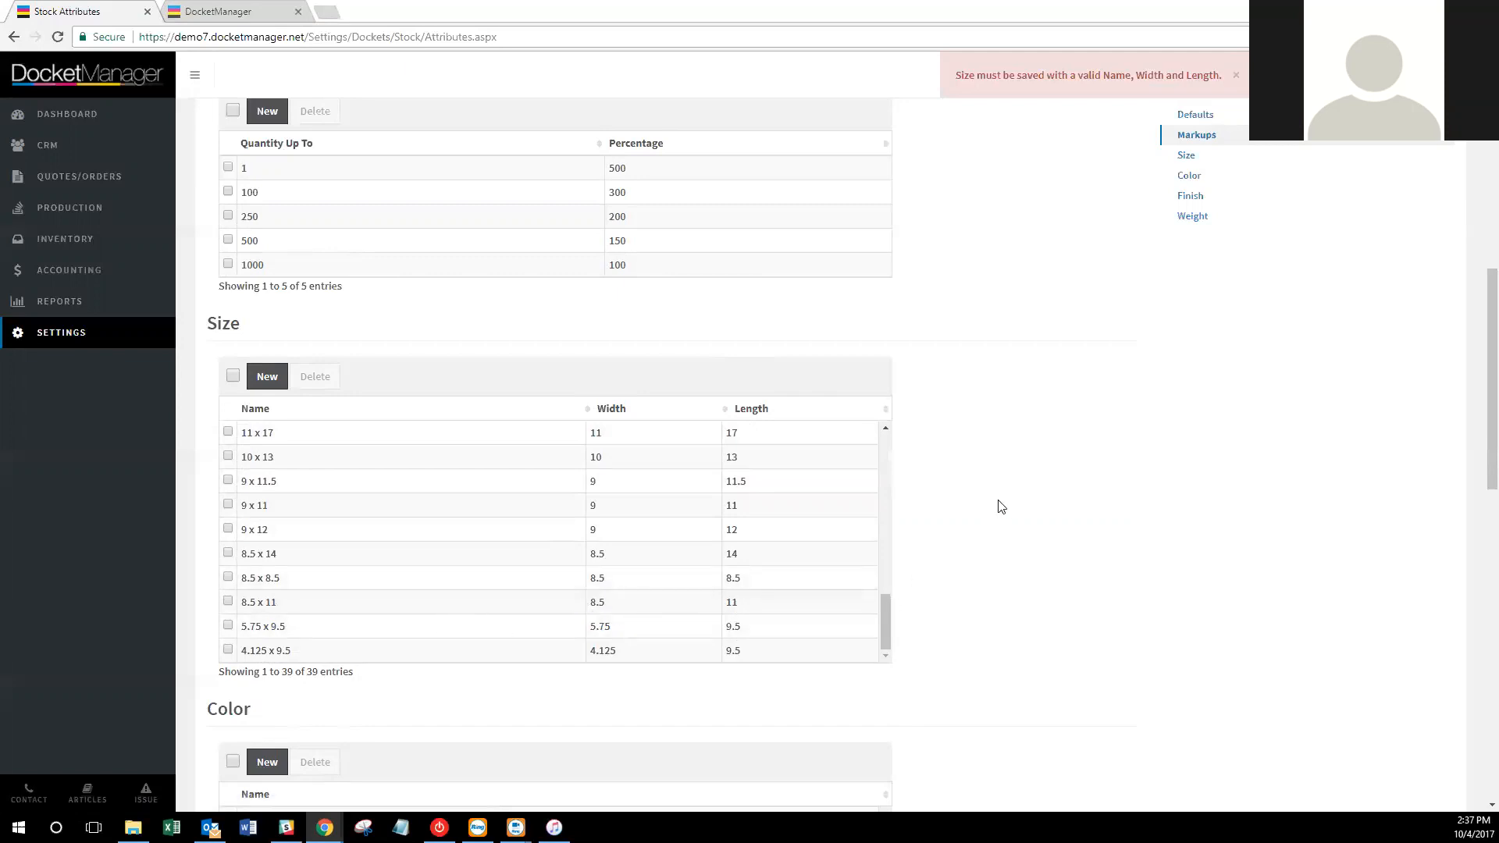
scroll(1080, 475, down, 4)
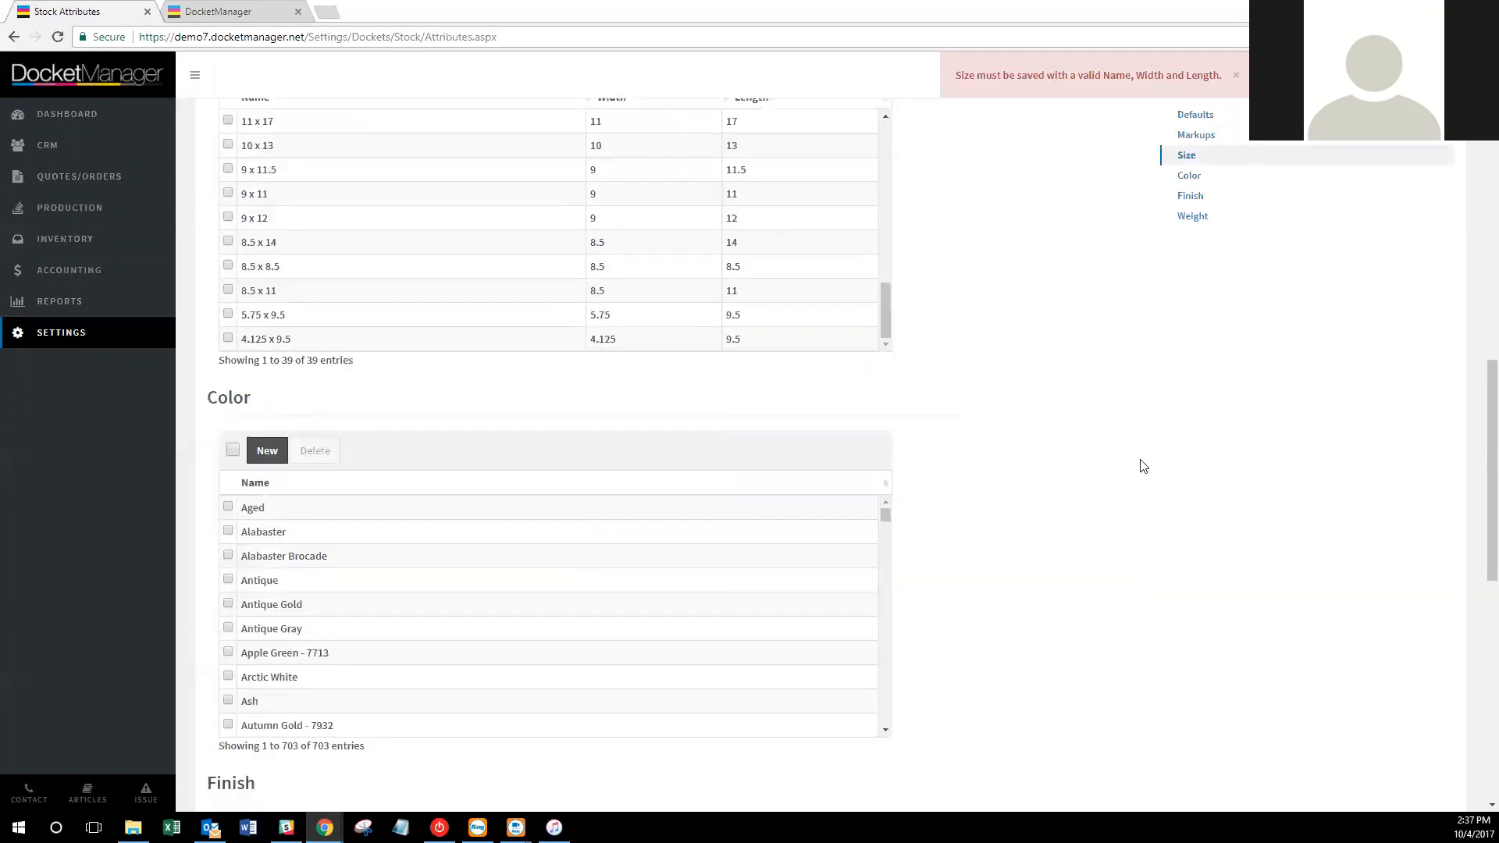
scroll(630, 534, down, 2)
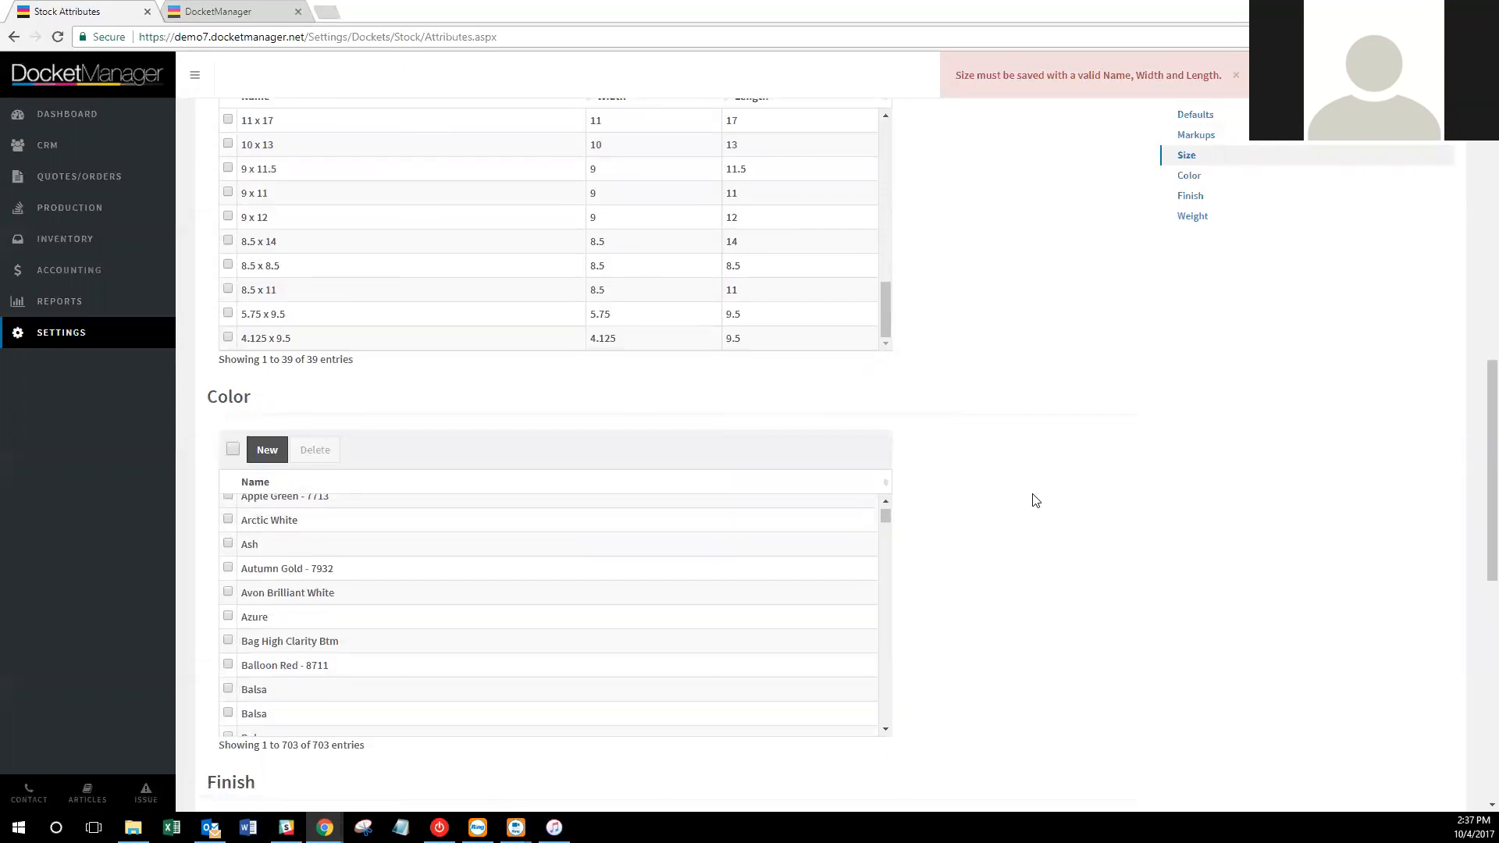
scroll(1039, 500, down, 4)
scroll(1042, 500, down, 5)
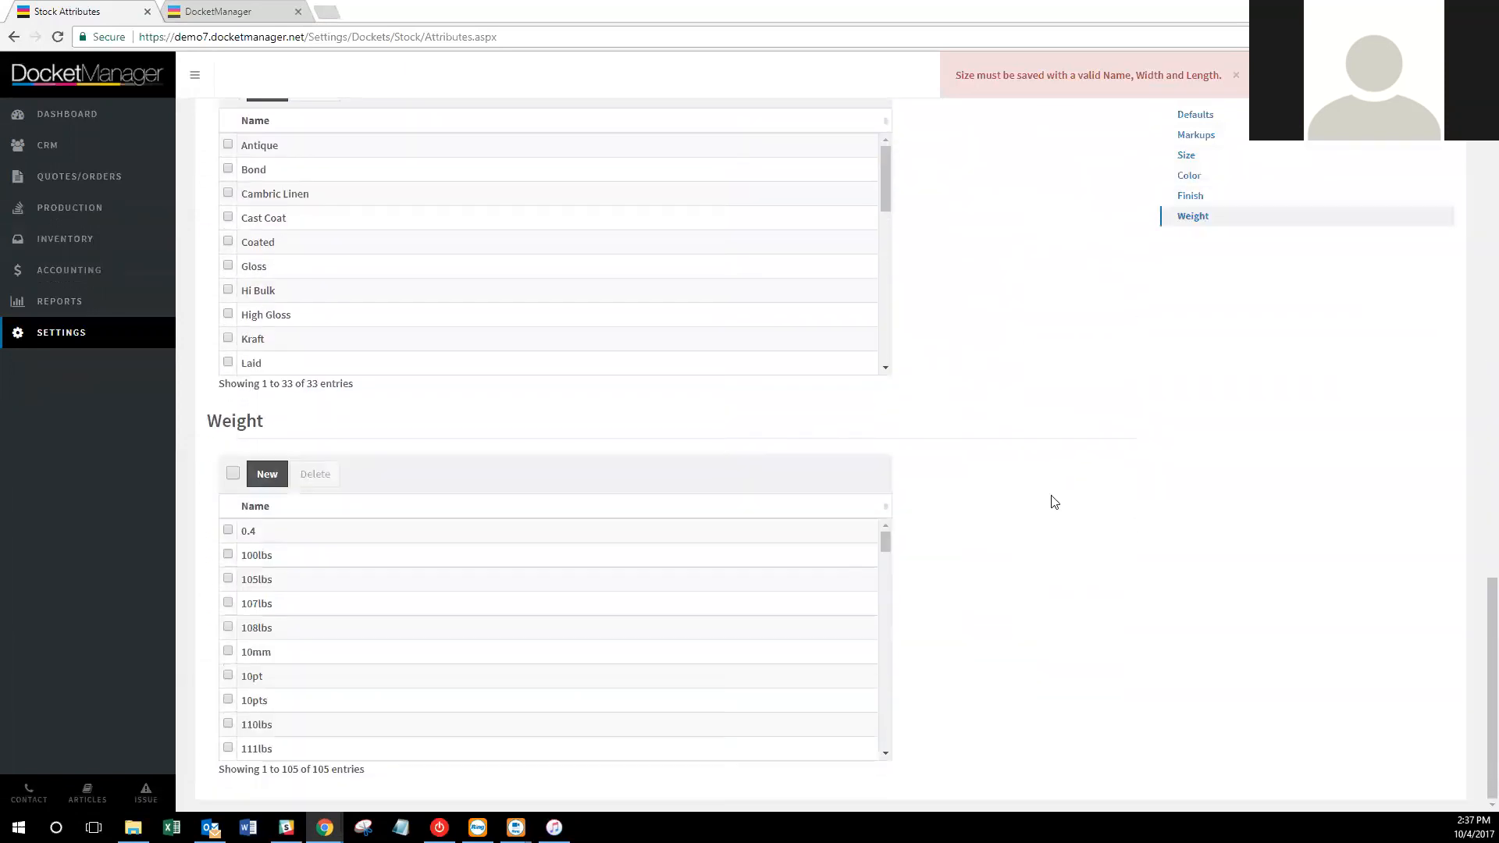
scroll(1061, 538, up, 18)
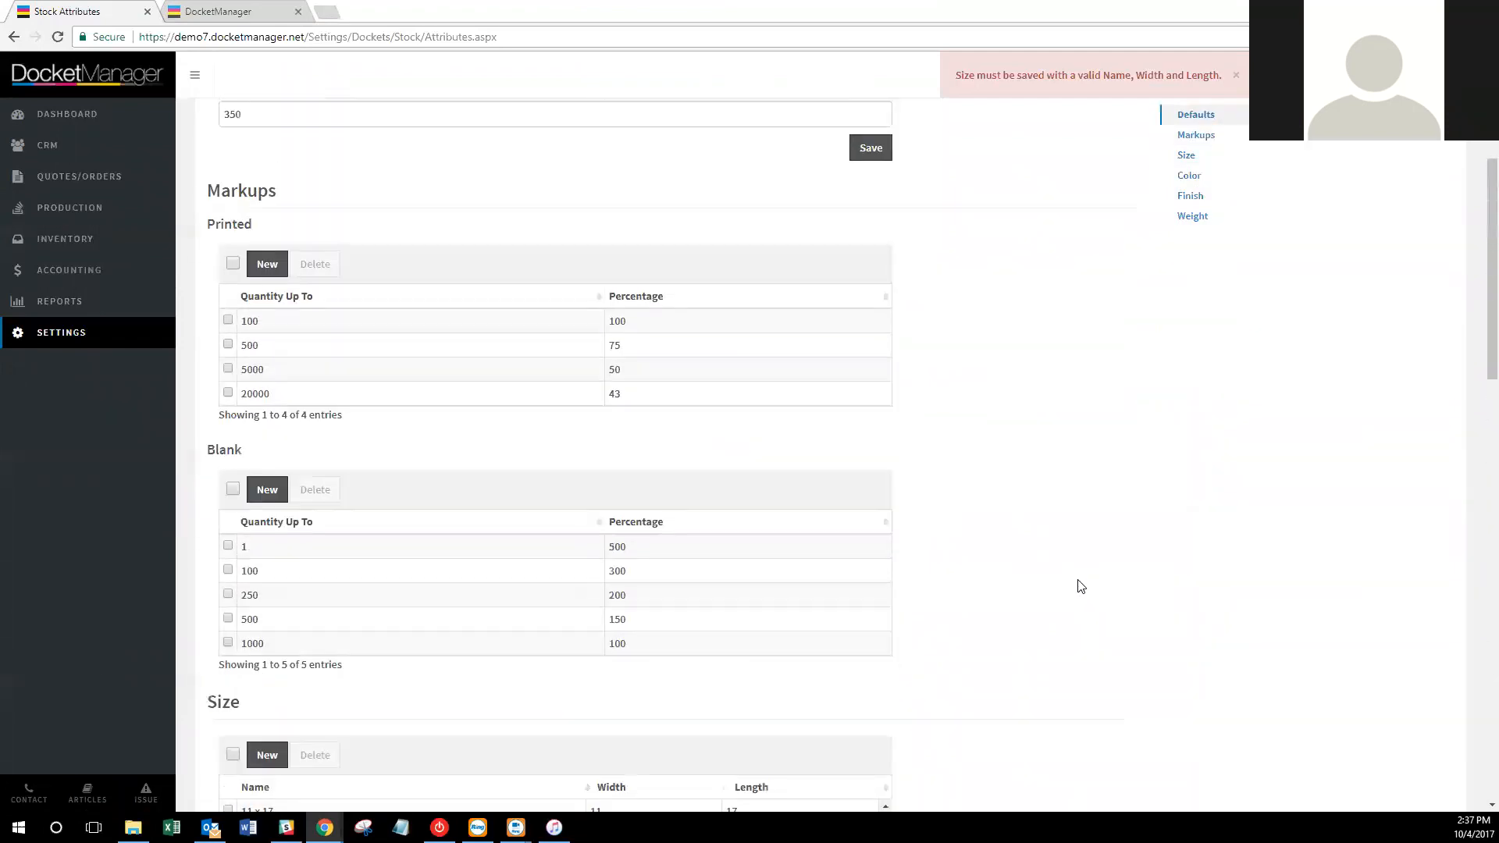
scroll(1082, 588, up, 4)
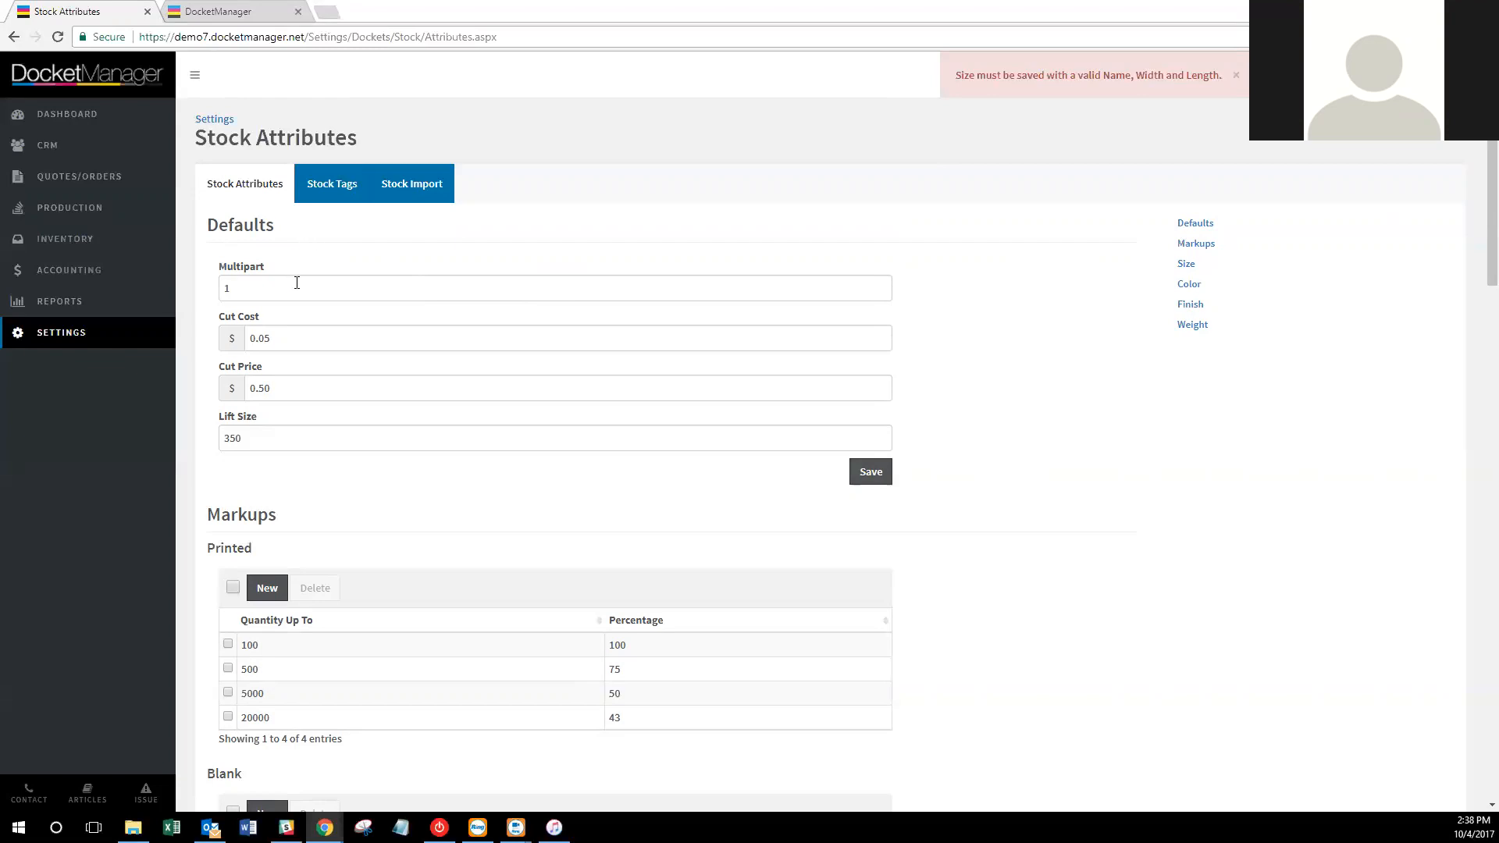
click(311, 334)
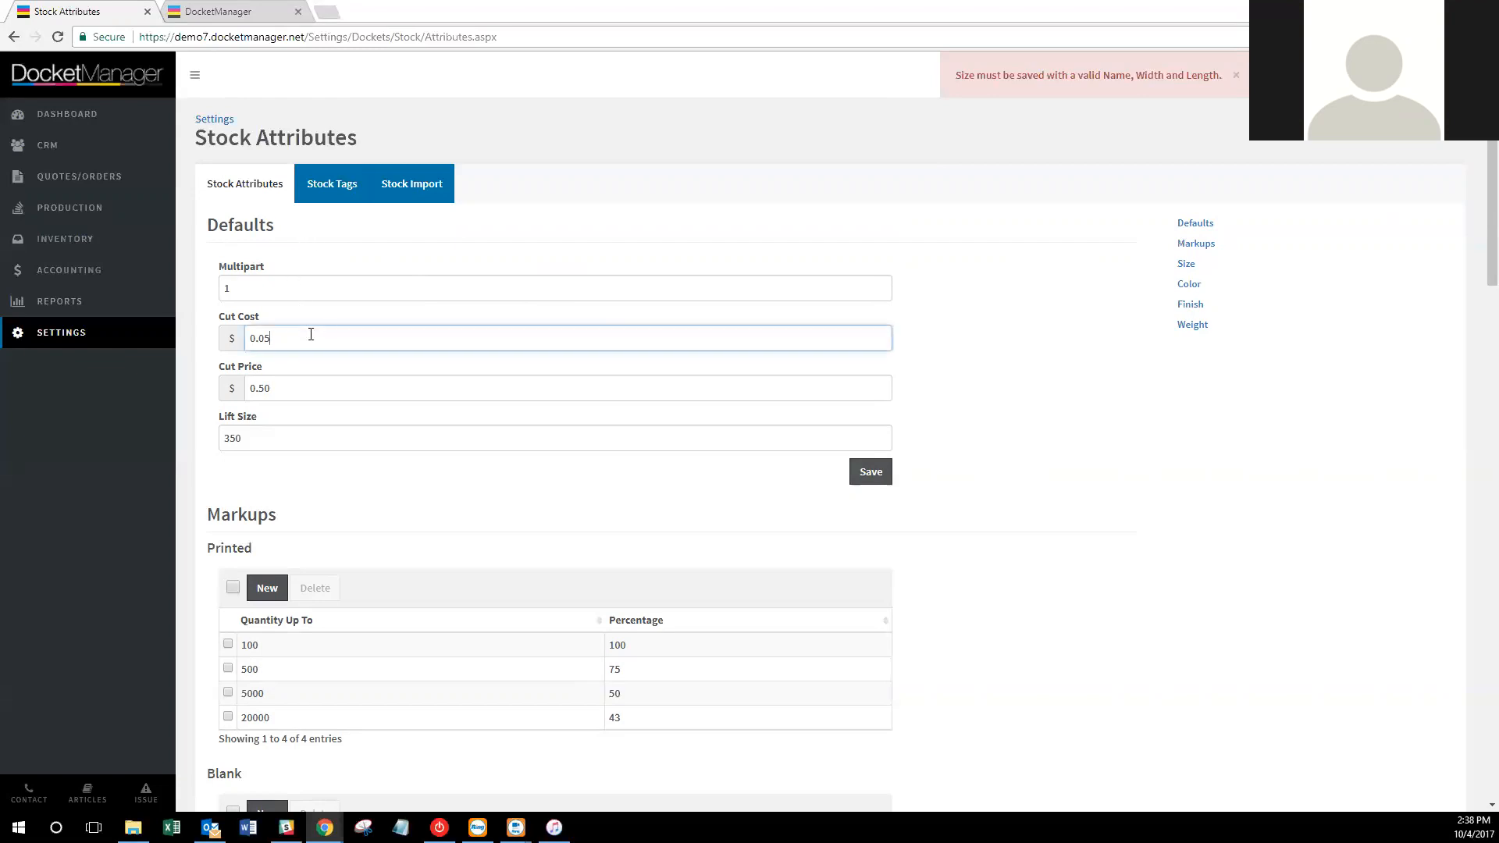
click(286, 445)
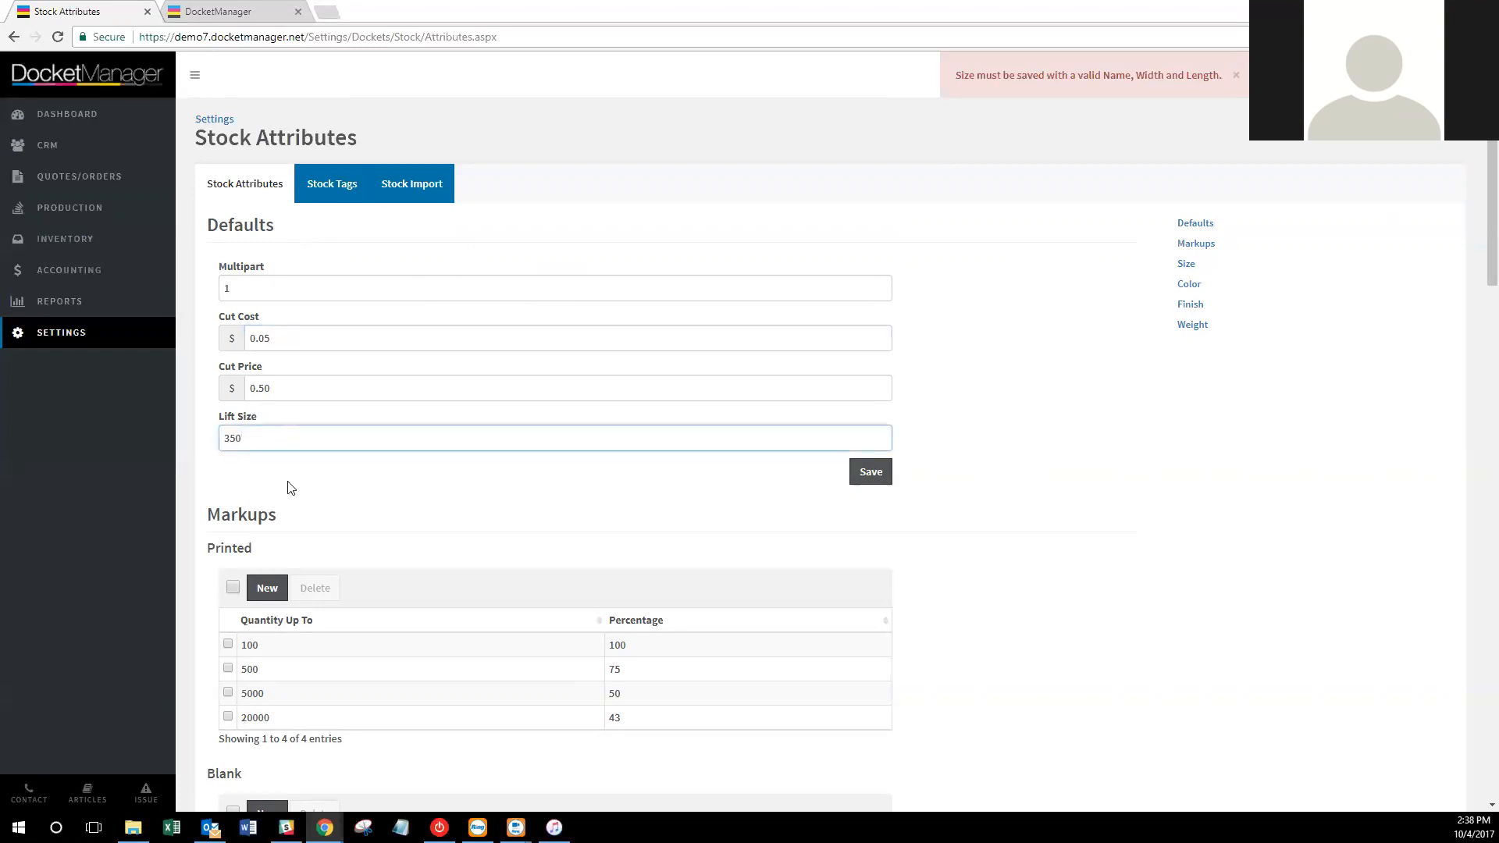
click(290, 487)
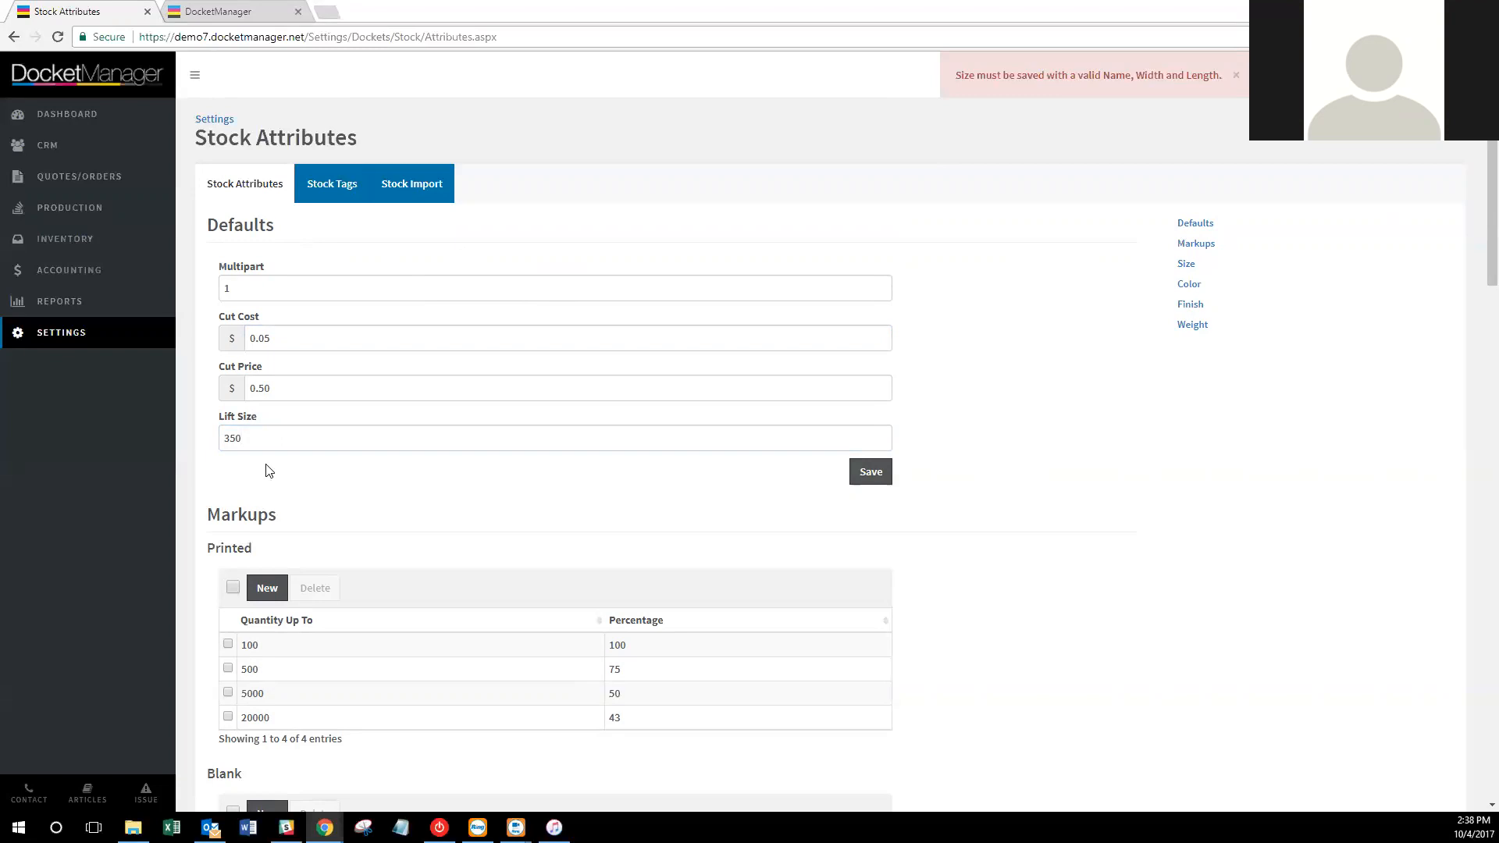
click(85, 332)
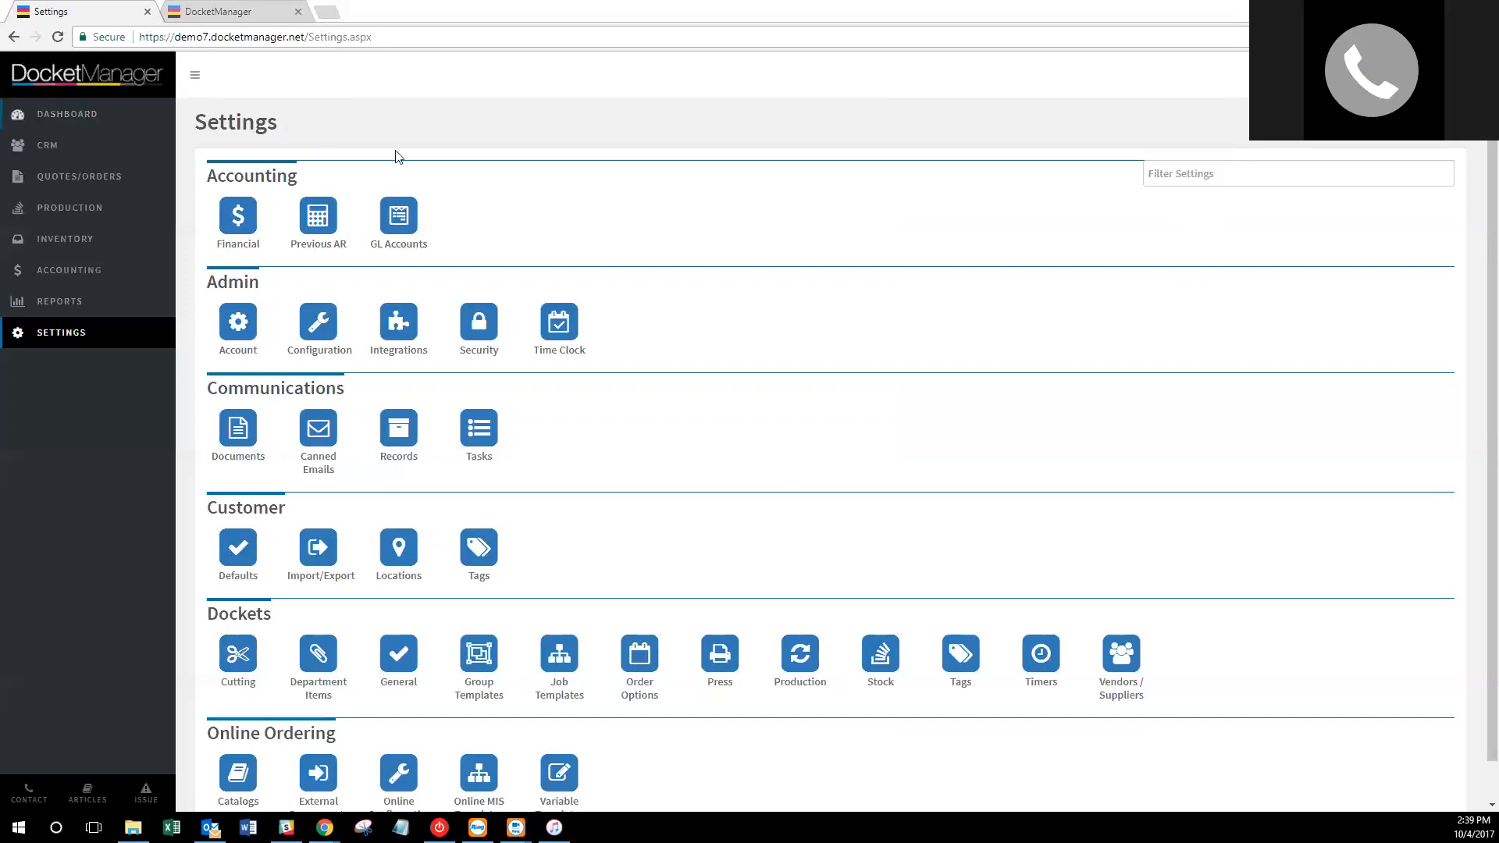
From Integrations, choose Link Account for Authorize.Net to open its reseller application in a new tab.
click(411, 329)
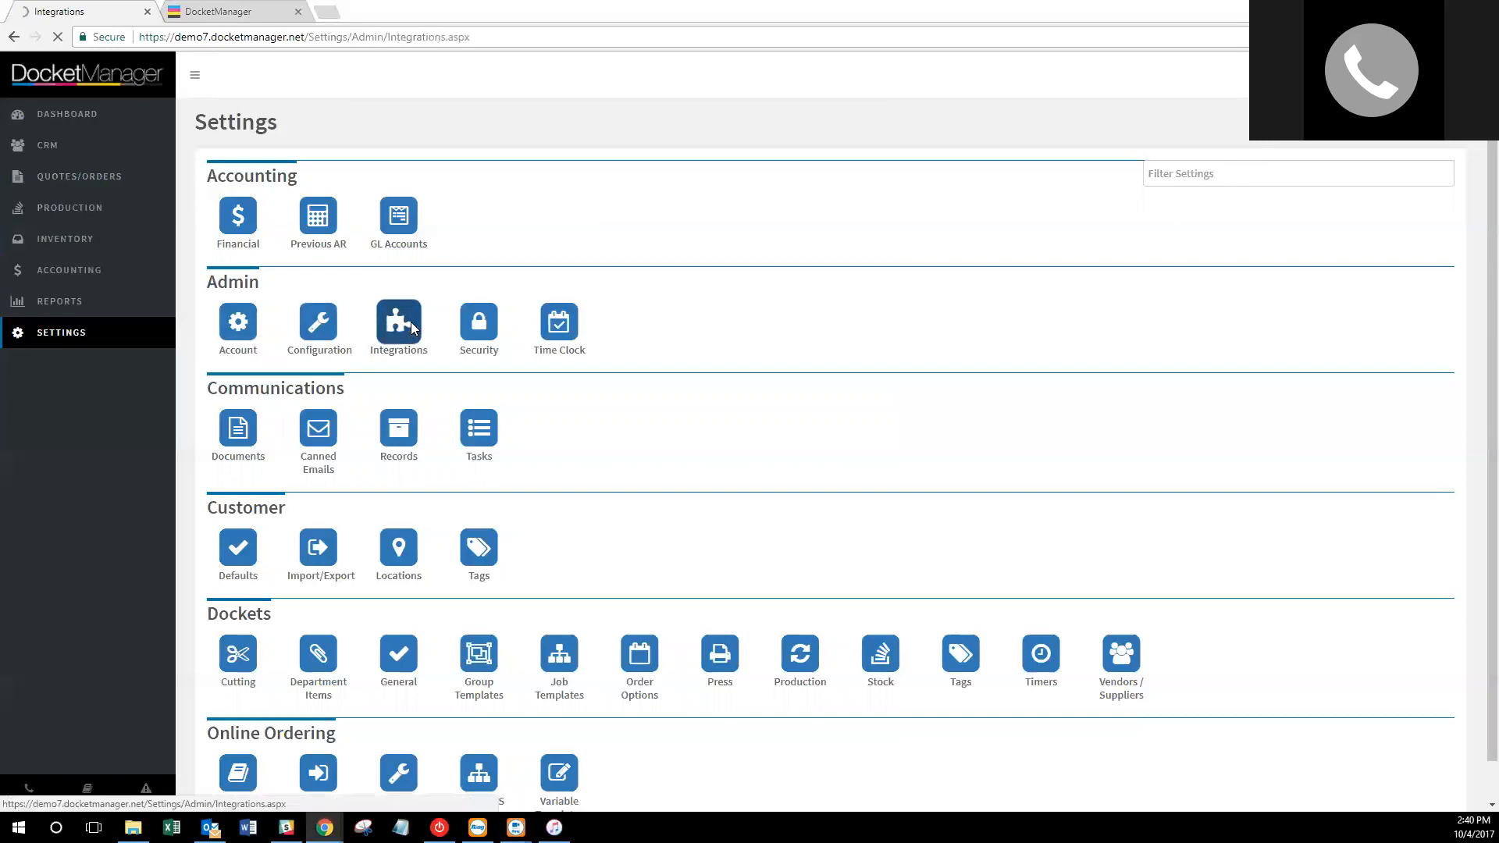
click(890, 232)
click(857, 264)
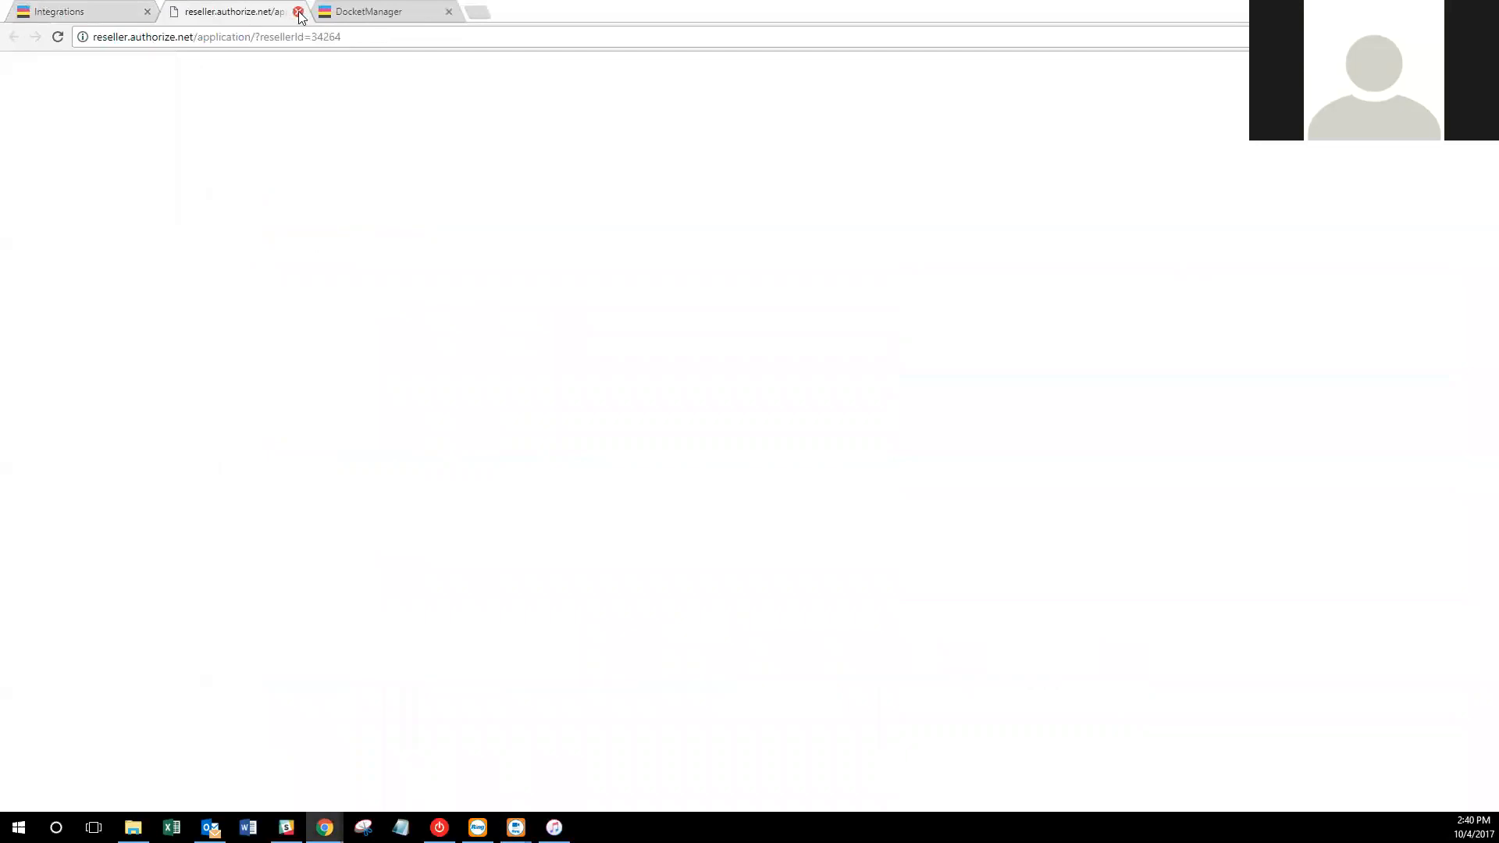
Go back to the DocketManager Integrations tab to view the Authorize.net credential form snip.
click(91, 10)
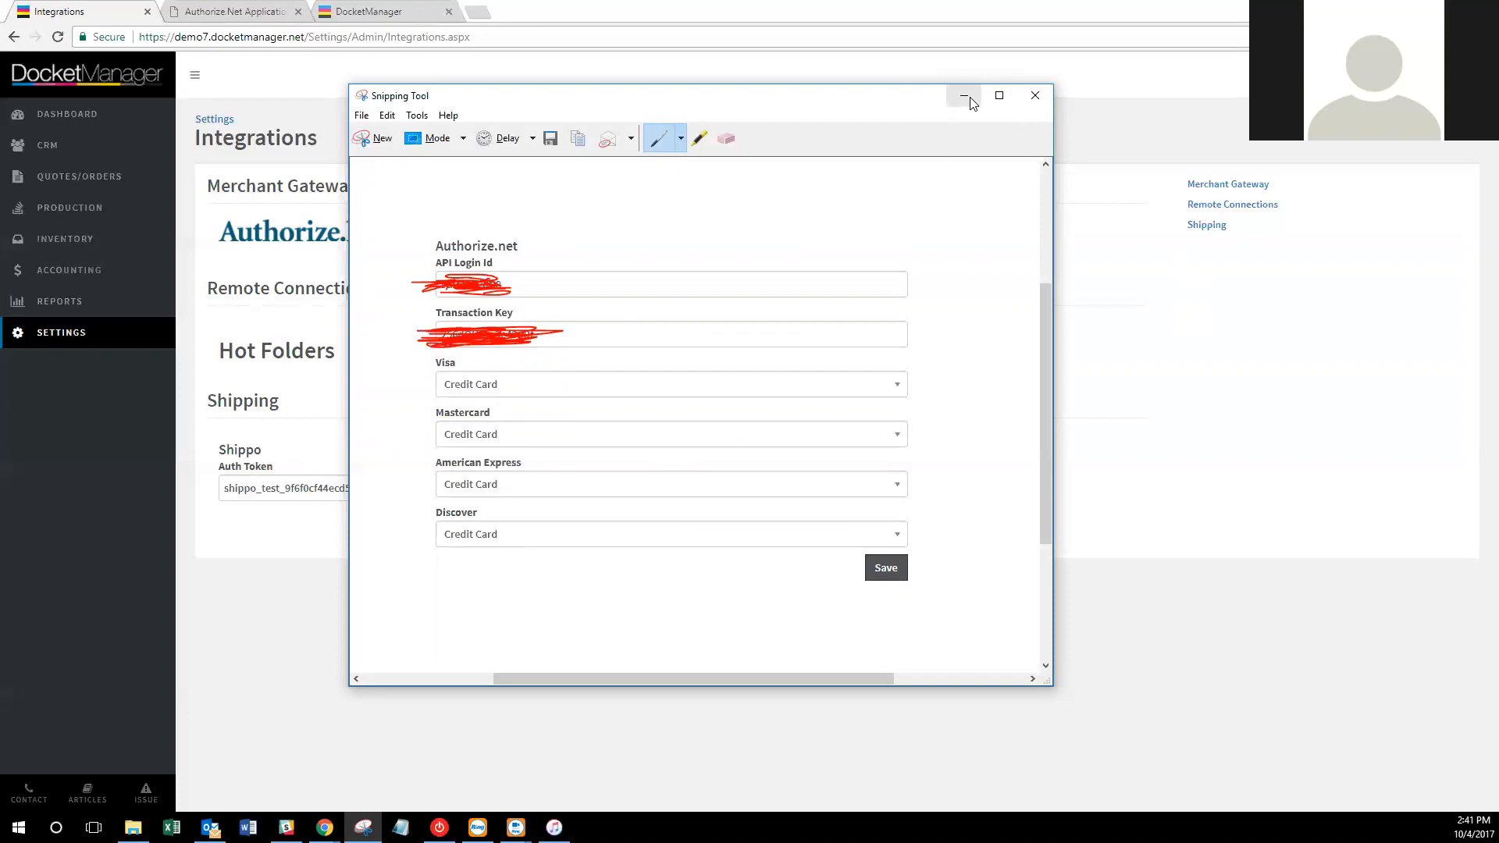
Close the marked-up Authorize.net snip without saving changes.
click(1033, 97)
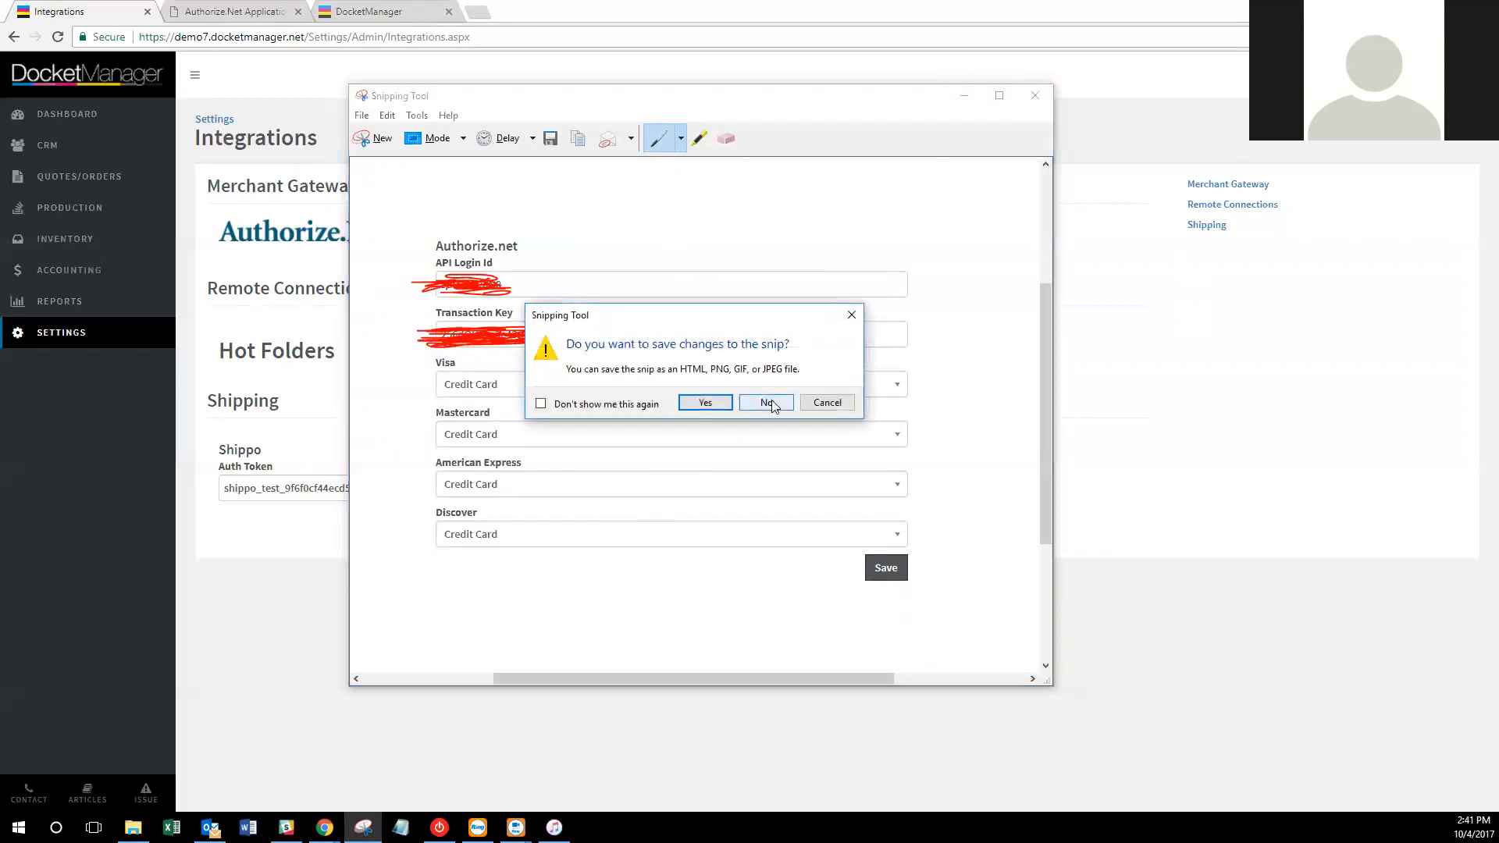
click(772, 399)
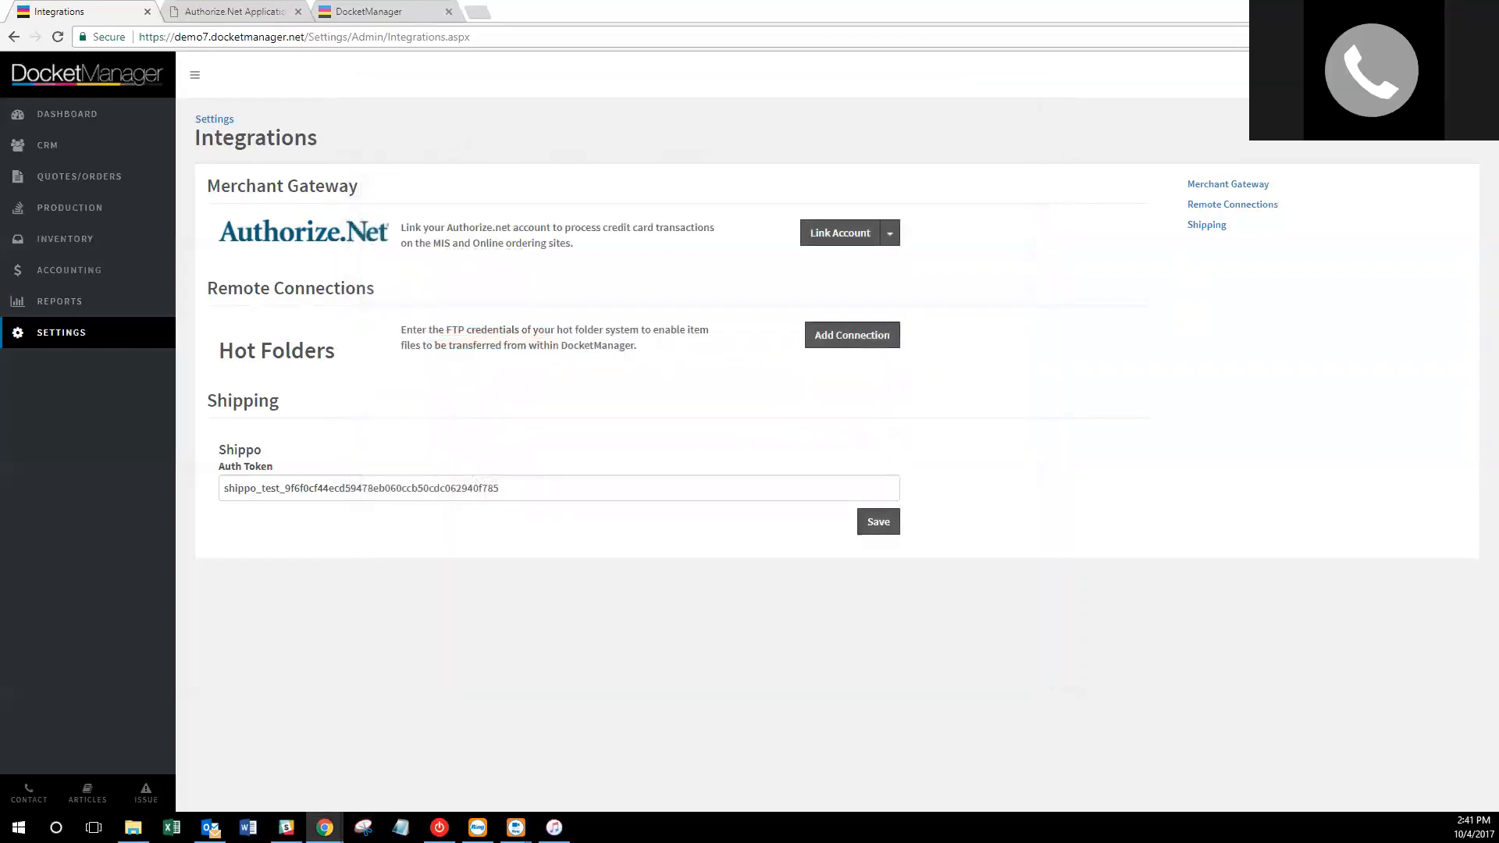